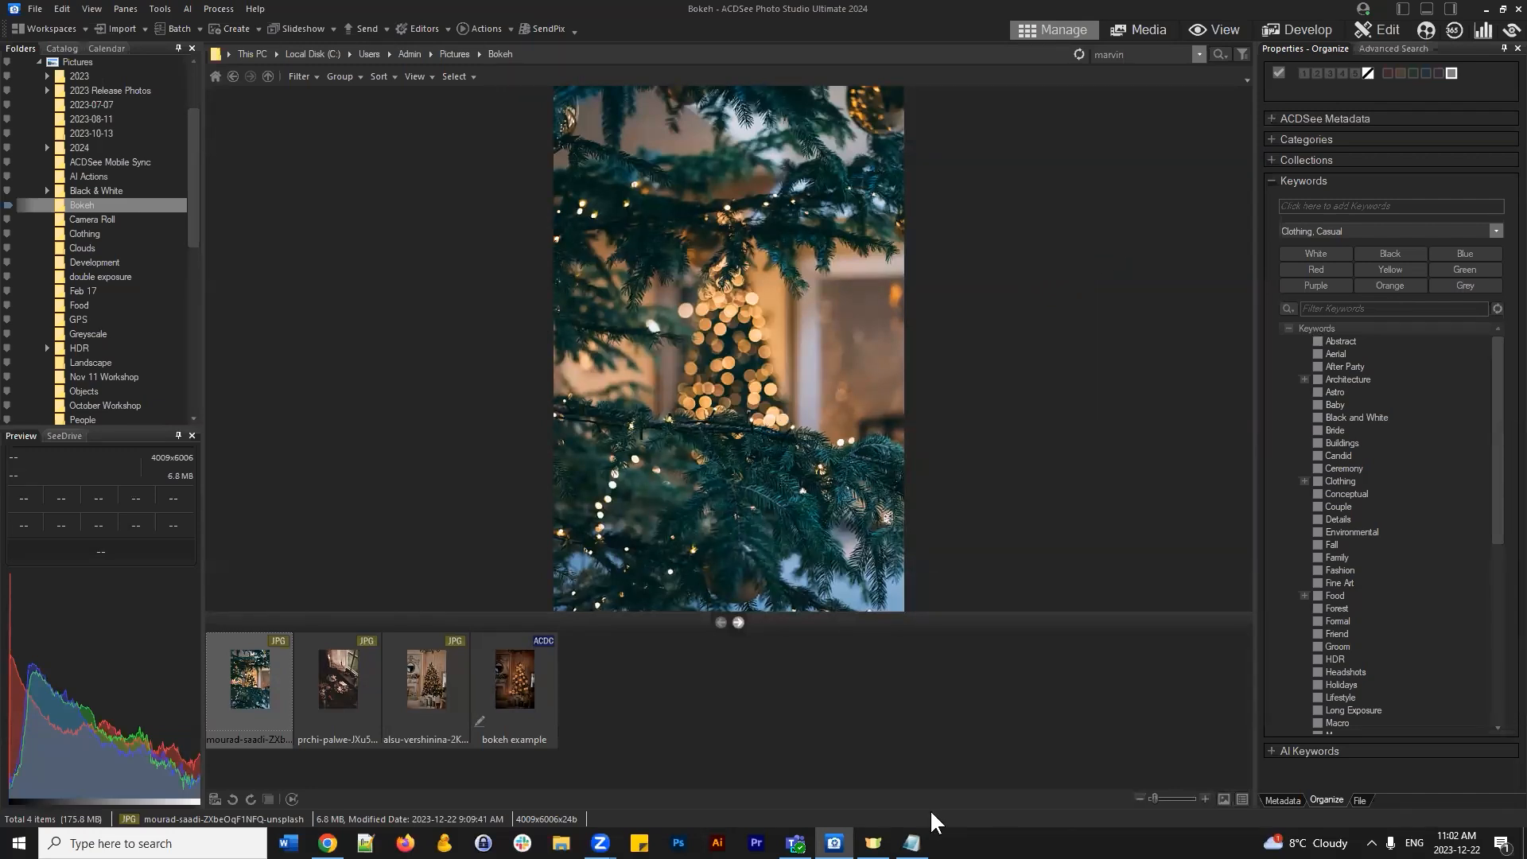
Select the photo of the decorated Christmas tree beside the fireplace for editing
left_click(434, 680)
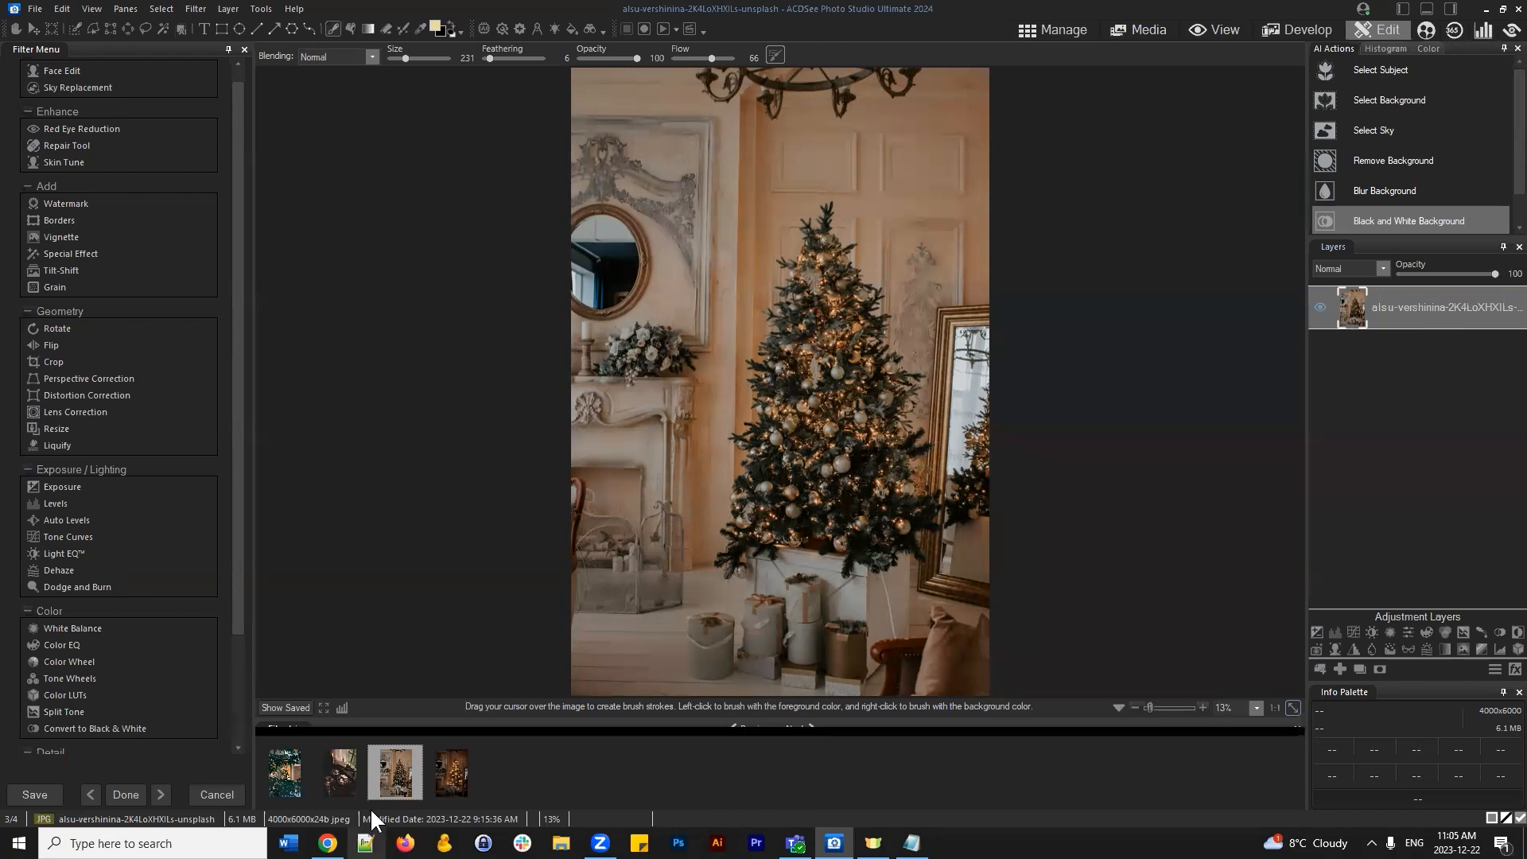
Add the Christmas cookies photo as a full-size layer, and move the tree photo's layer above it
left_click_drag(342, 783, 1454, 309)
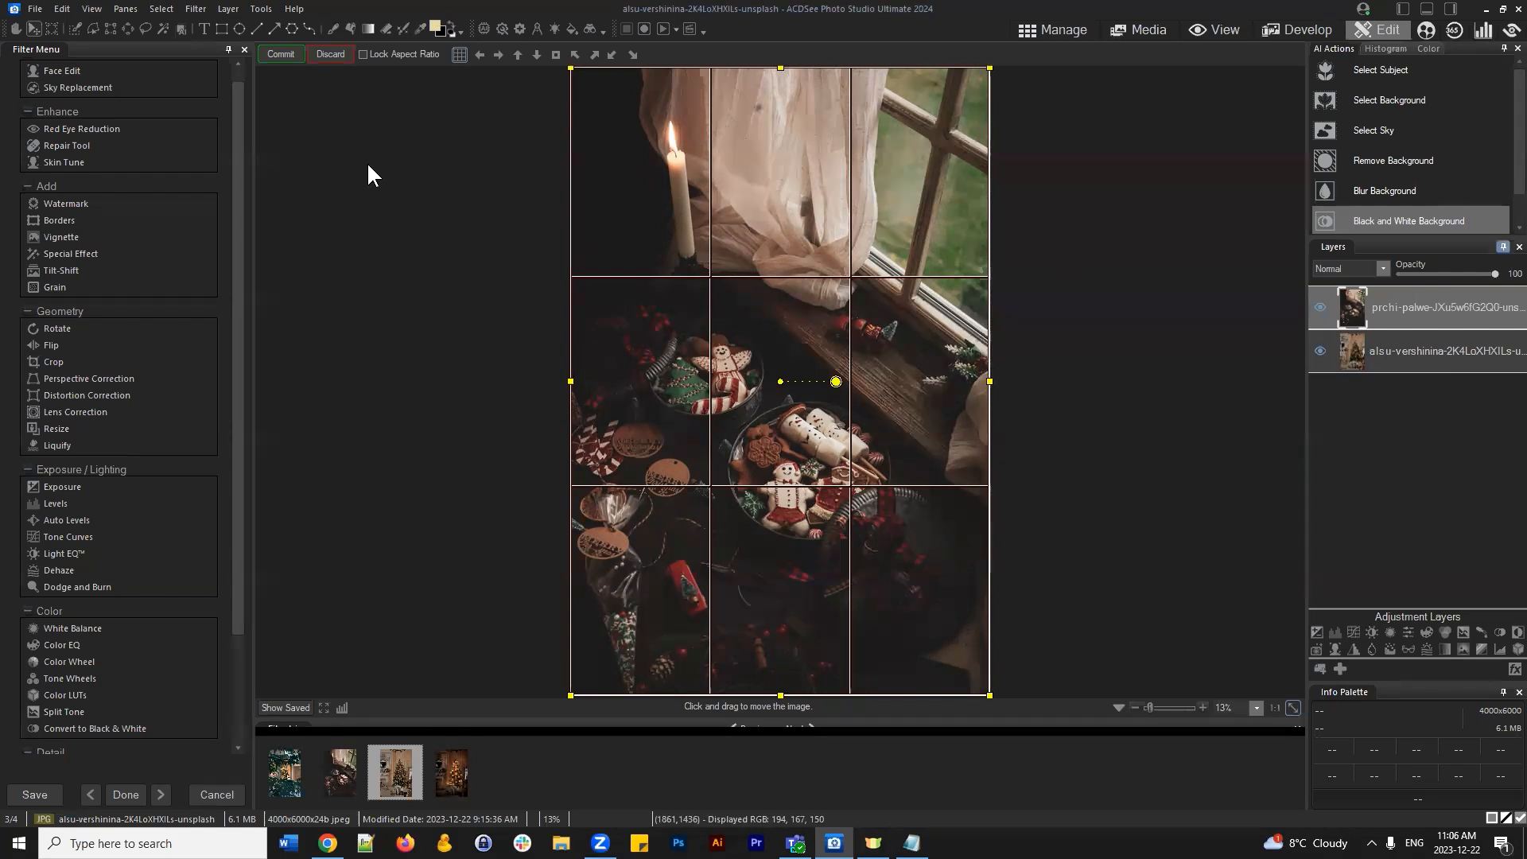
left_click(279, 54)
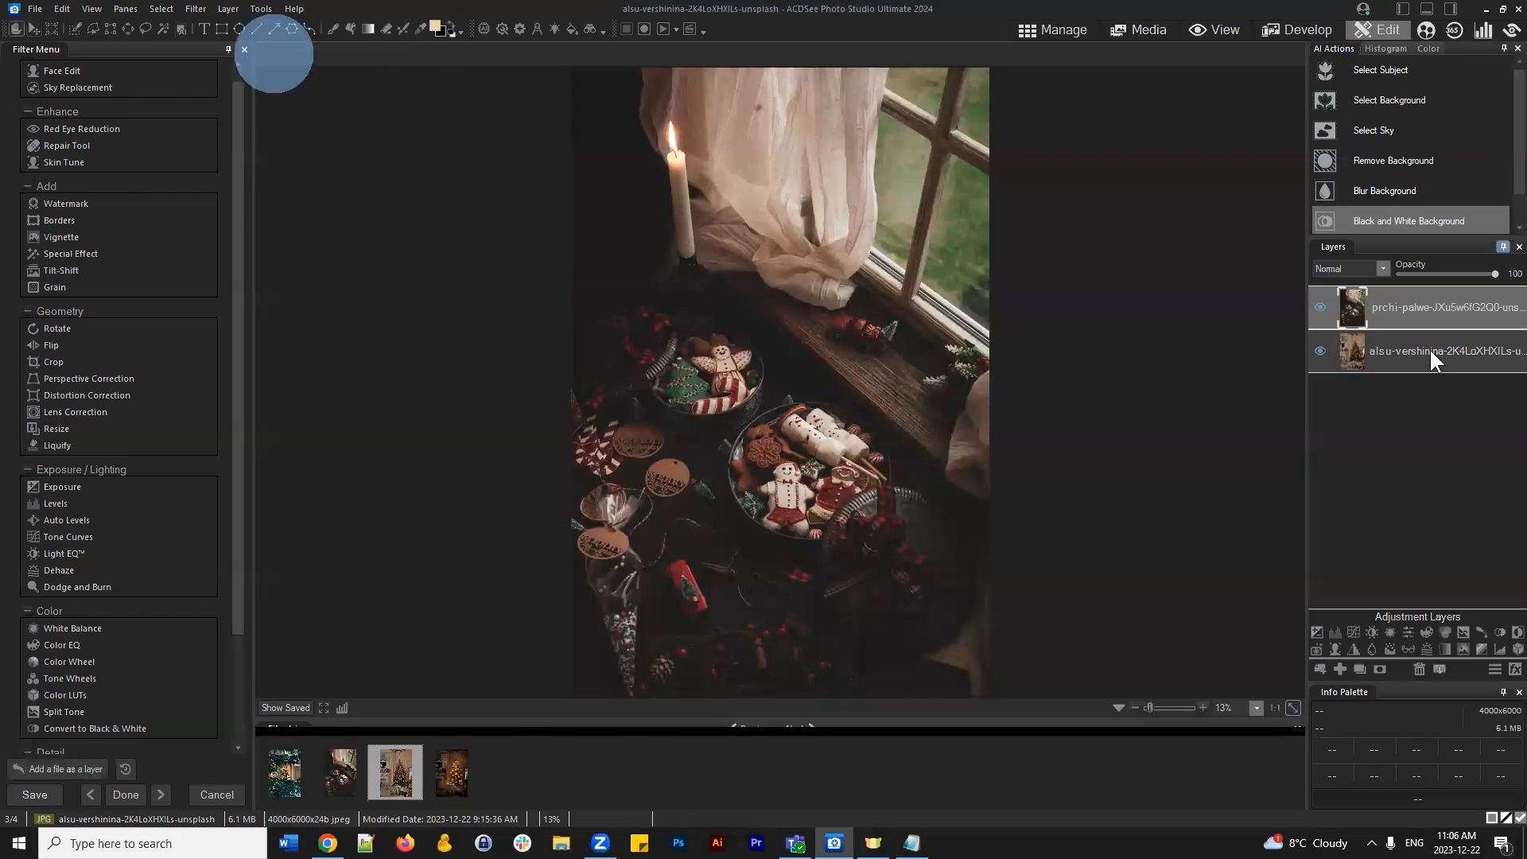
left_click(1403, 313)
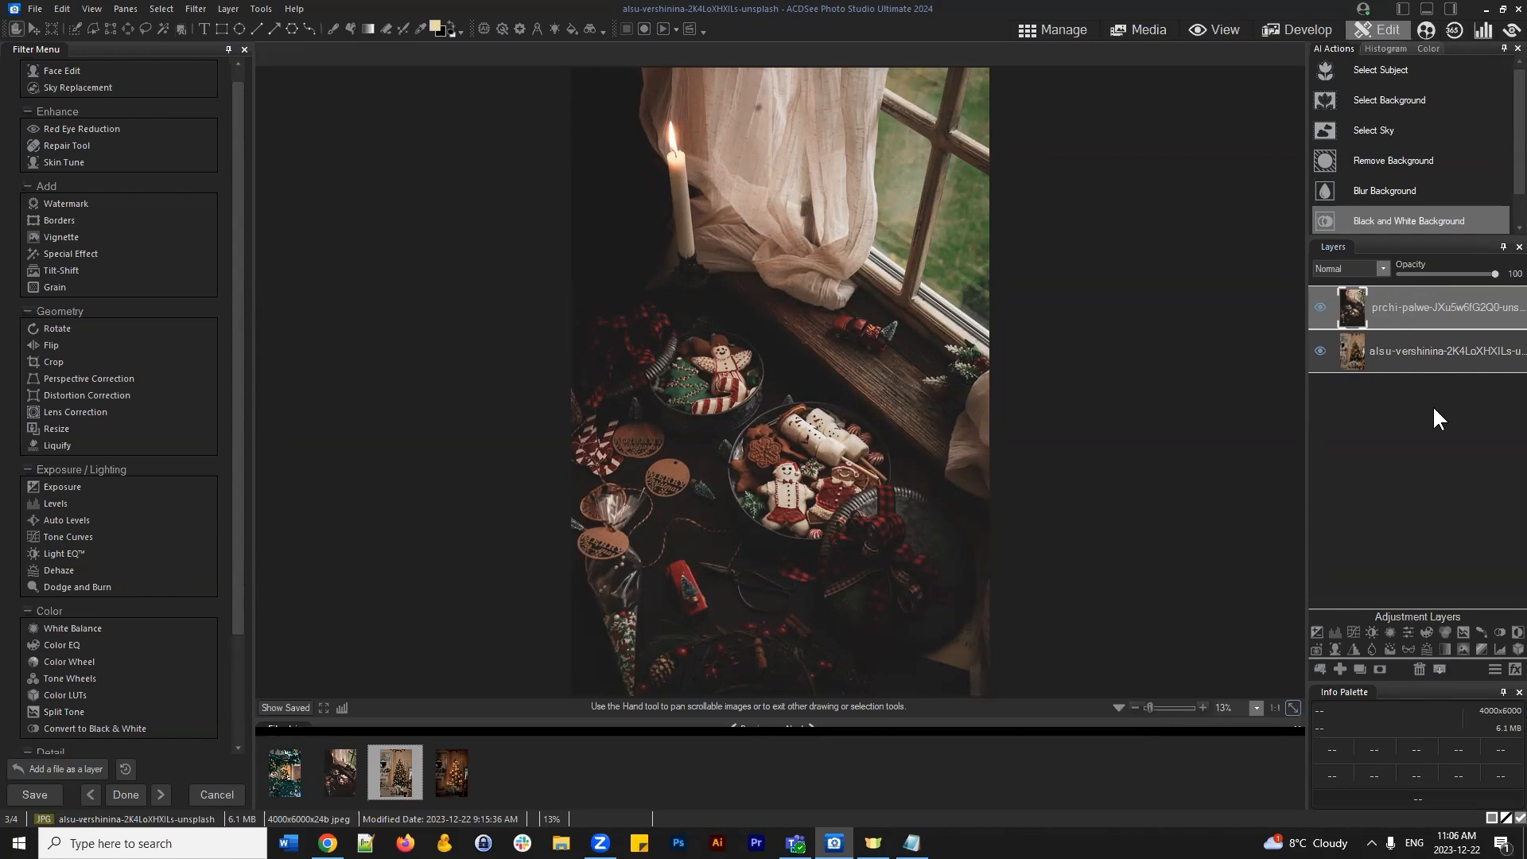
left_click(1415, 351)
left_click_drag(1432, 355, 1438, 303)
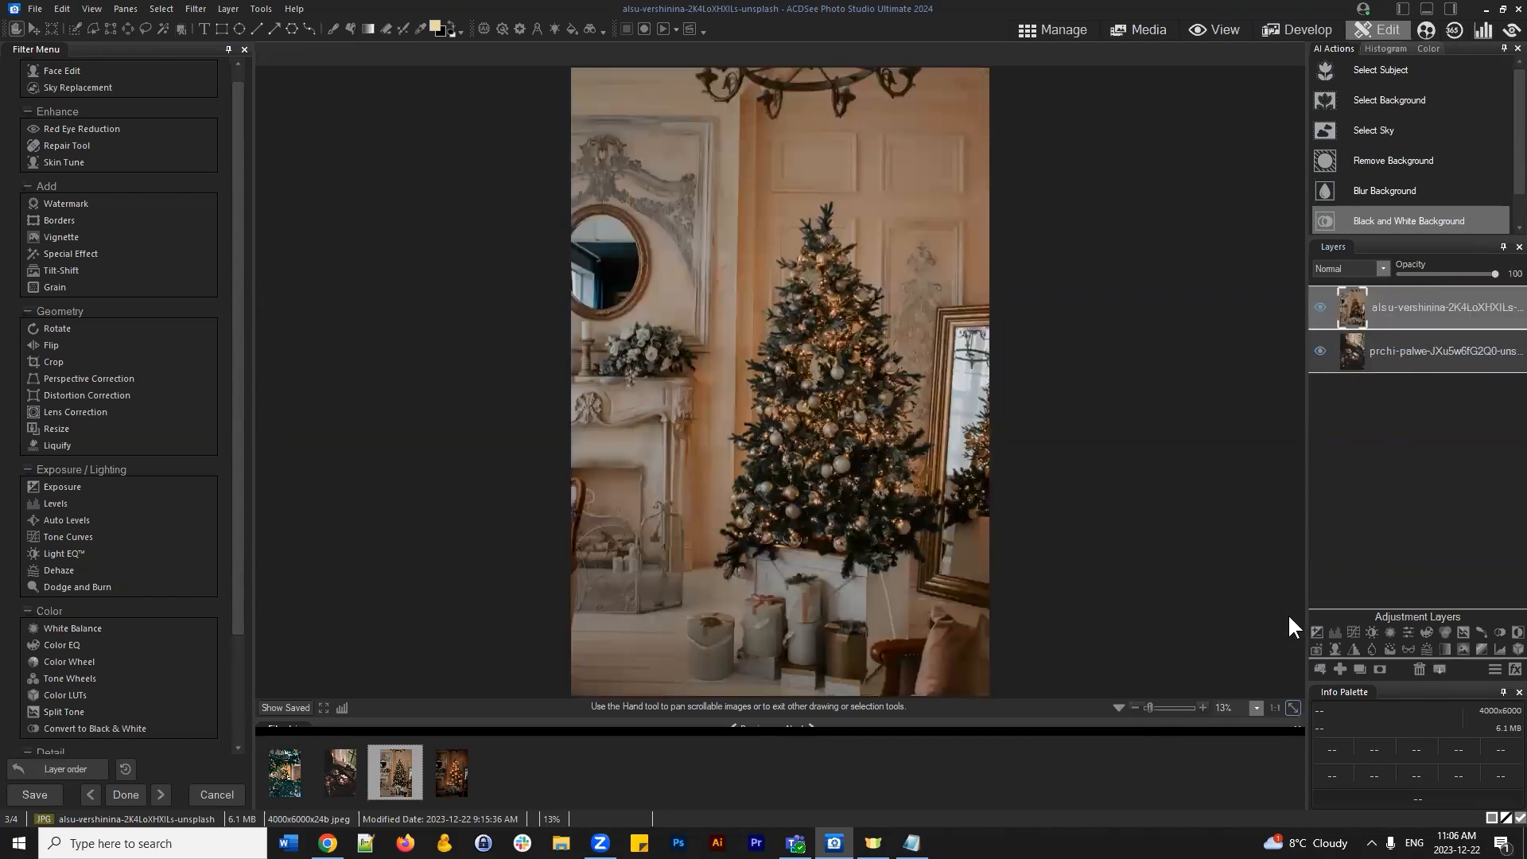
Delete the Christmas cookies layer beneath the tree photo
left_click(1411, 348)
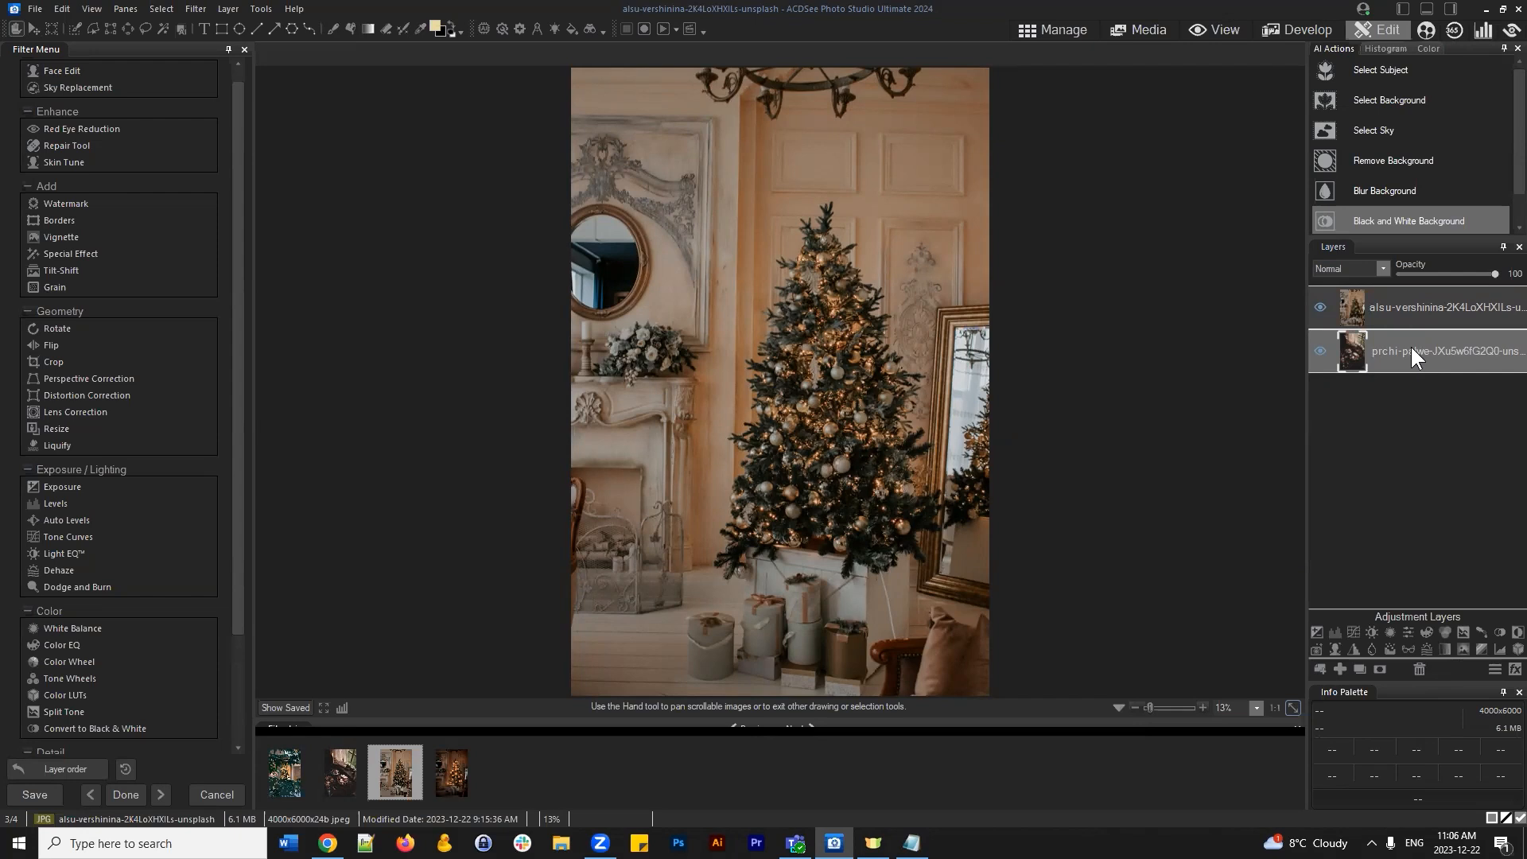
left_click_drag(1426, 681, 1425, 682)
left_click(1421, 670)
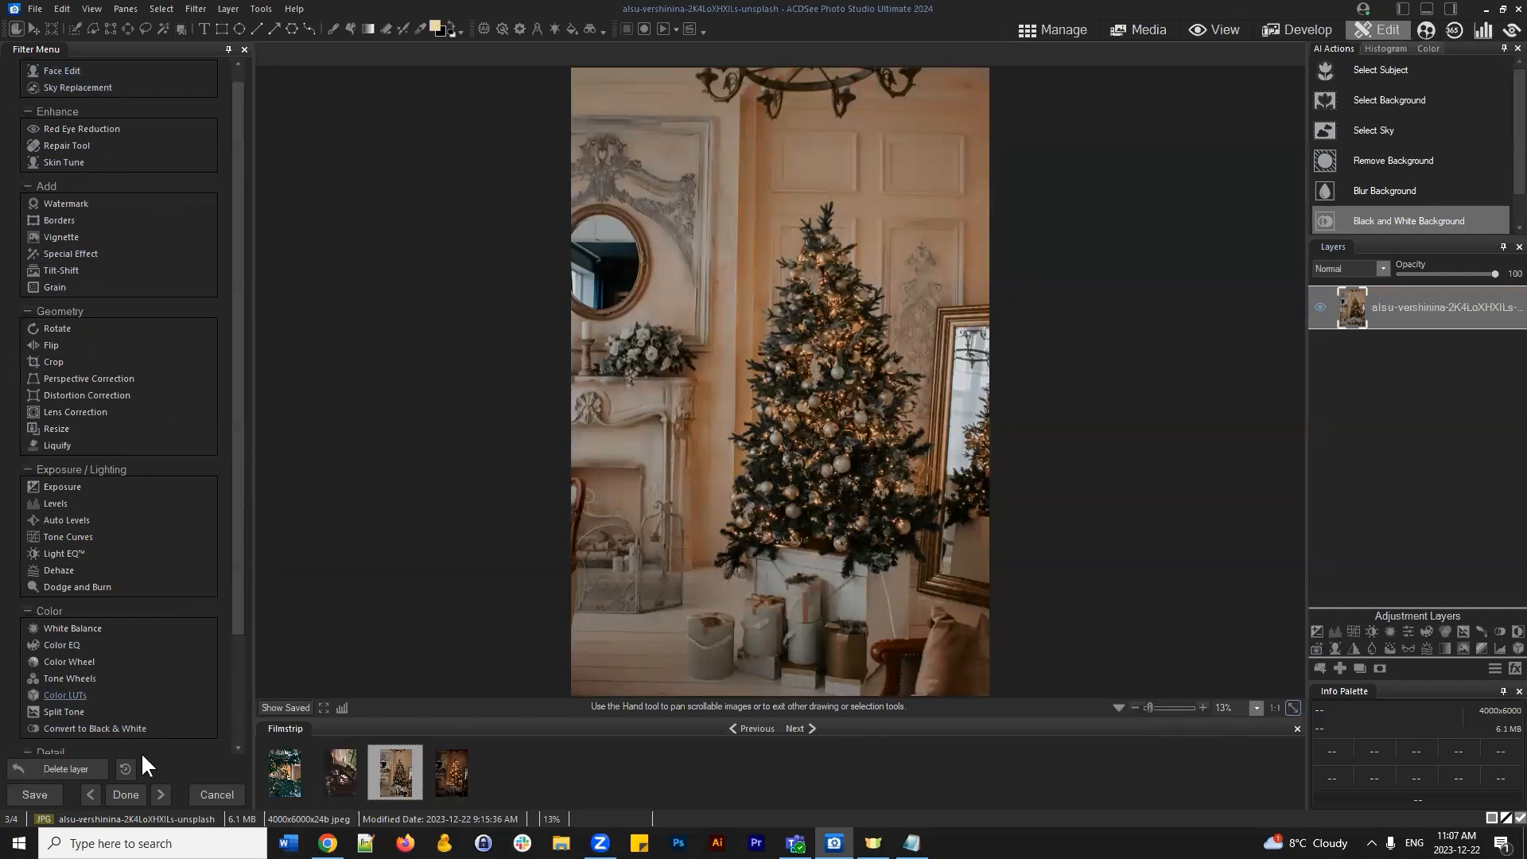
scroll(146, 330, "down", 3)
scroll(171, 388, "up", 1)
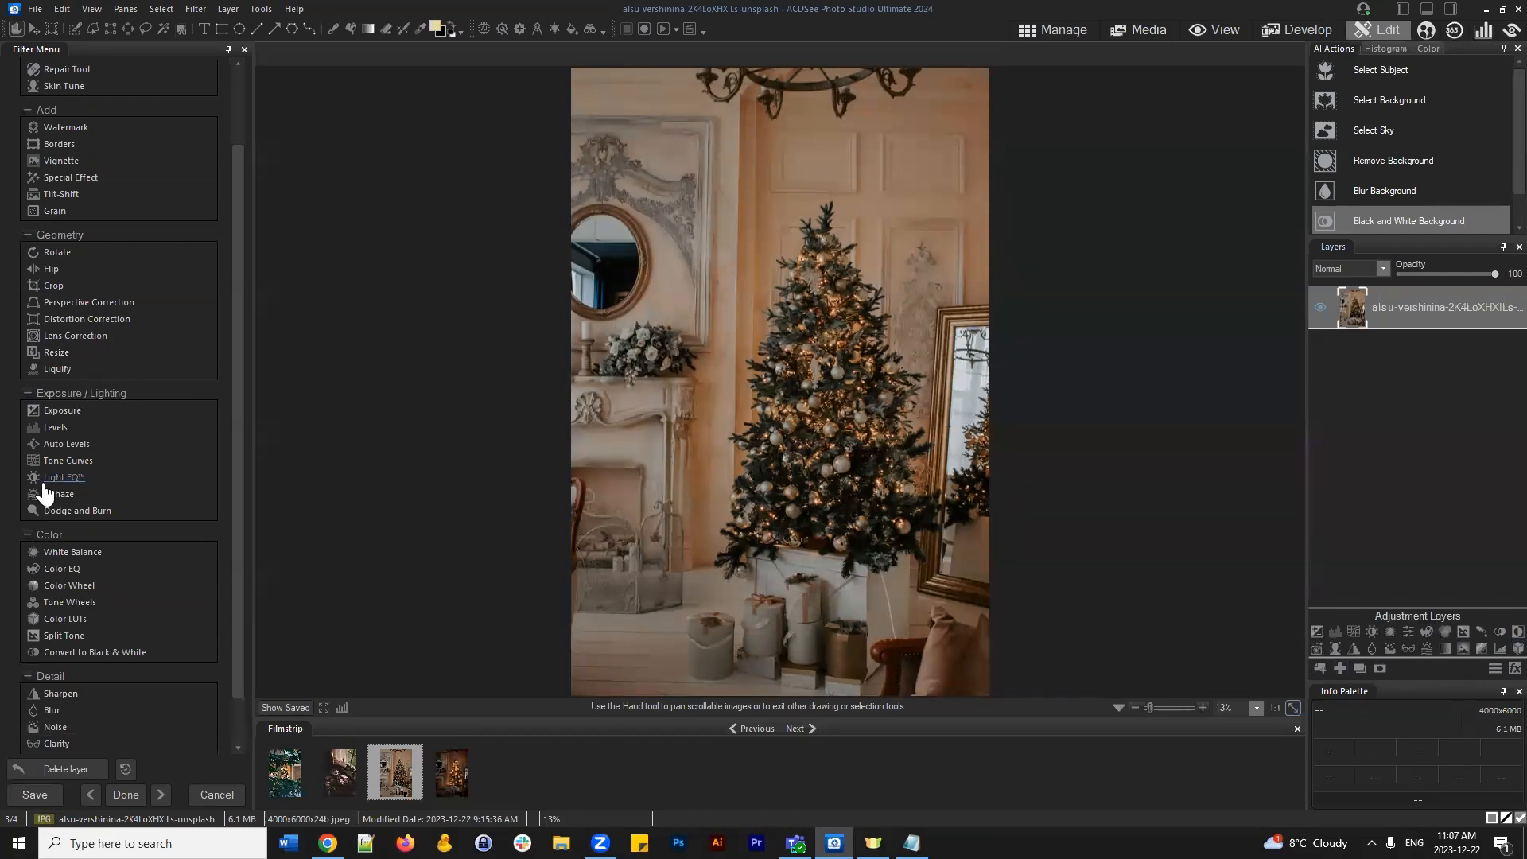
scroll(93, 446, "up", 2)
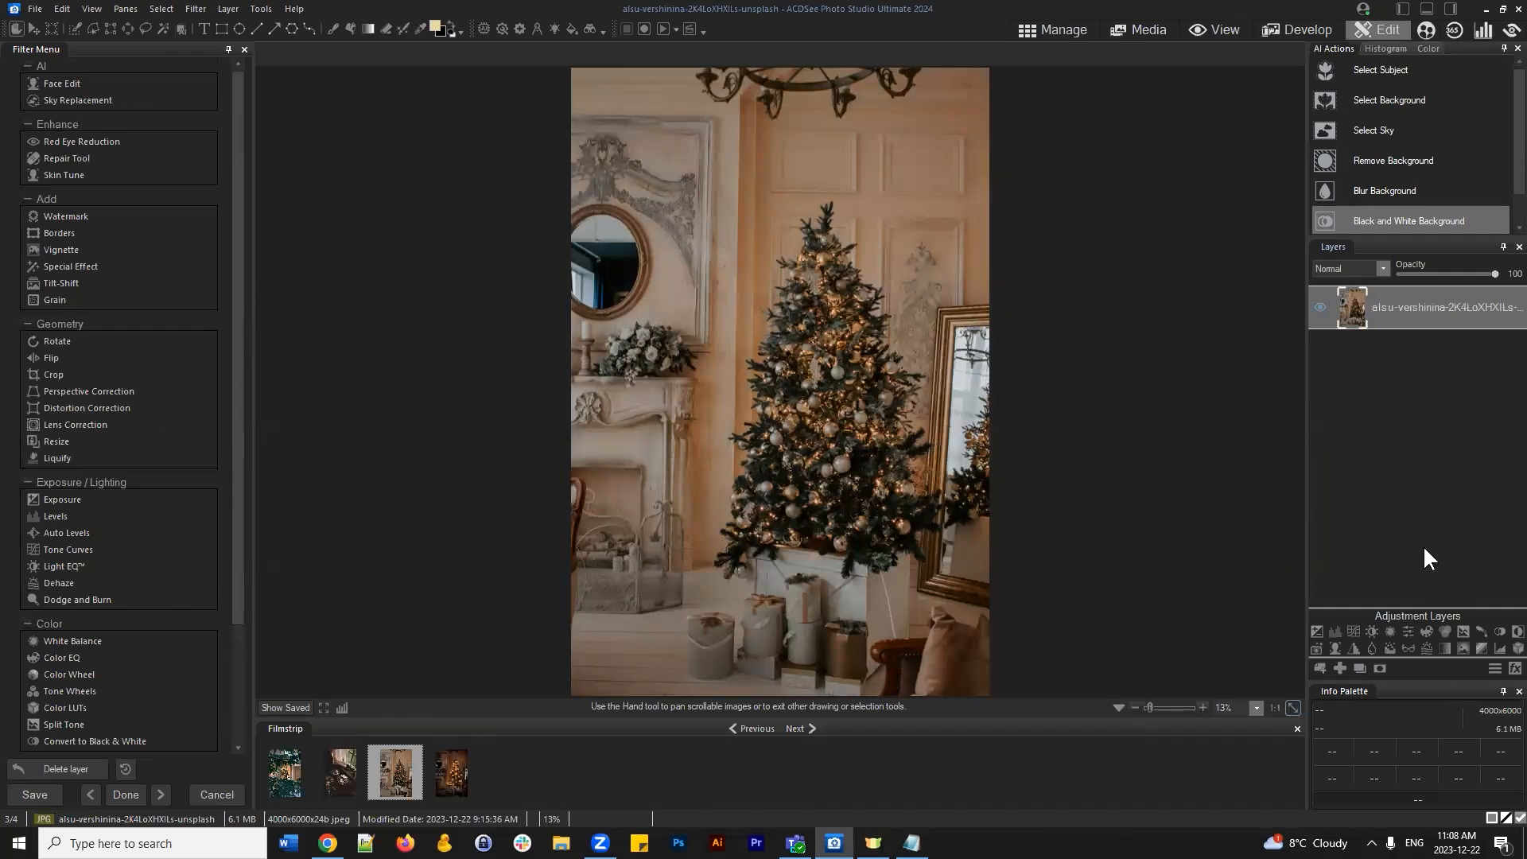
Add an Exposure adjustment layer above the tree photo and darken it to about -1.18 eV
left_click(1318, 630)
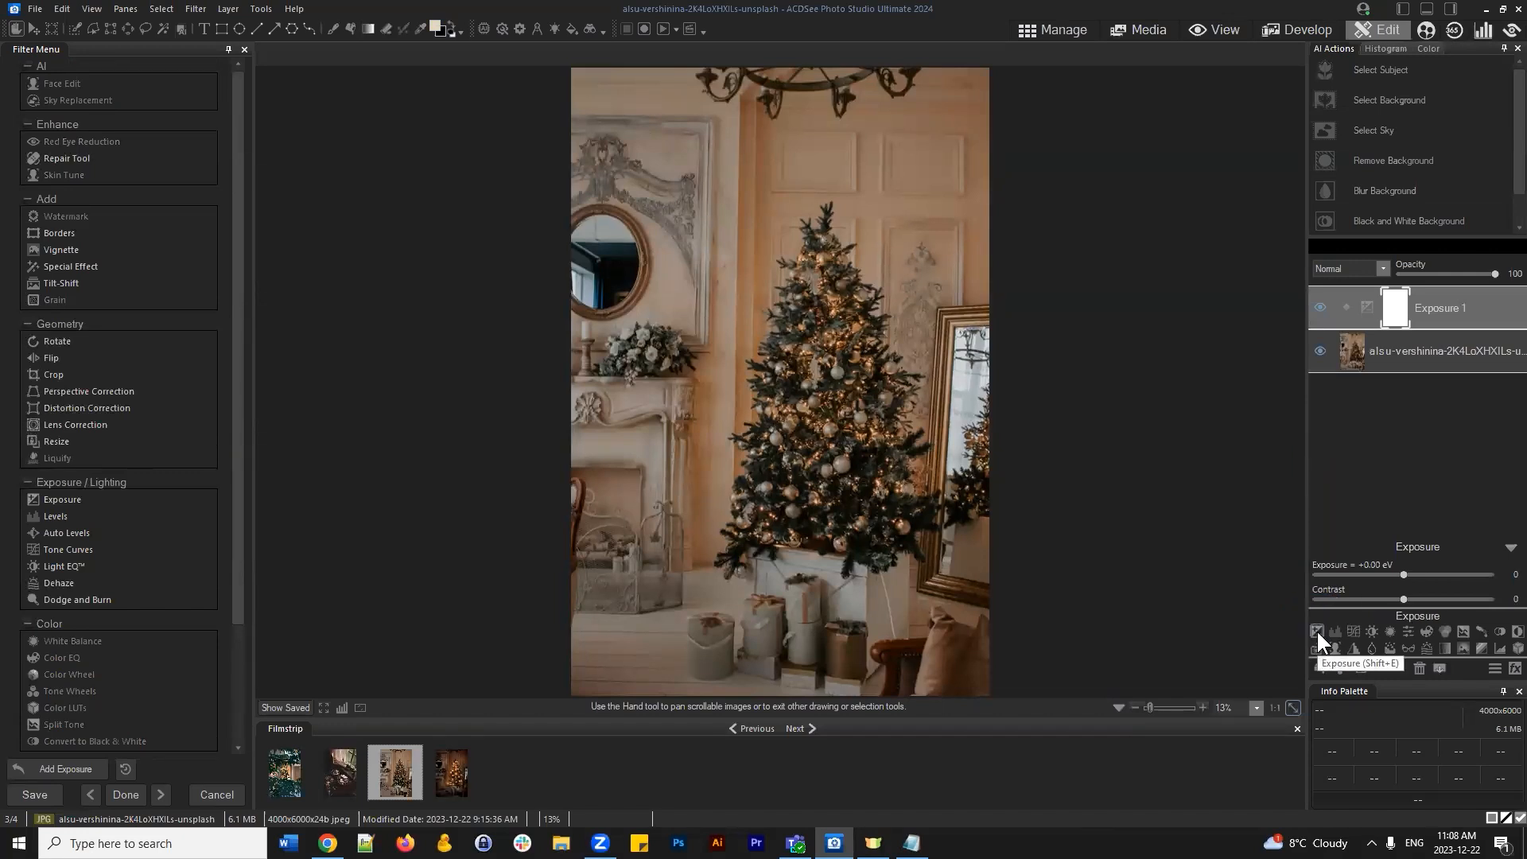
left_click_drag(1403, 570, 1368, 573)
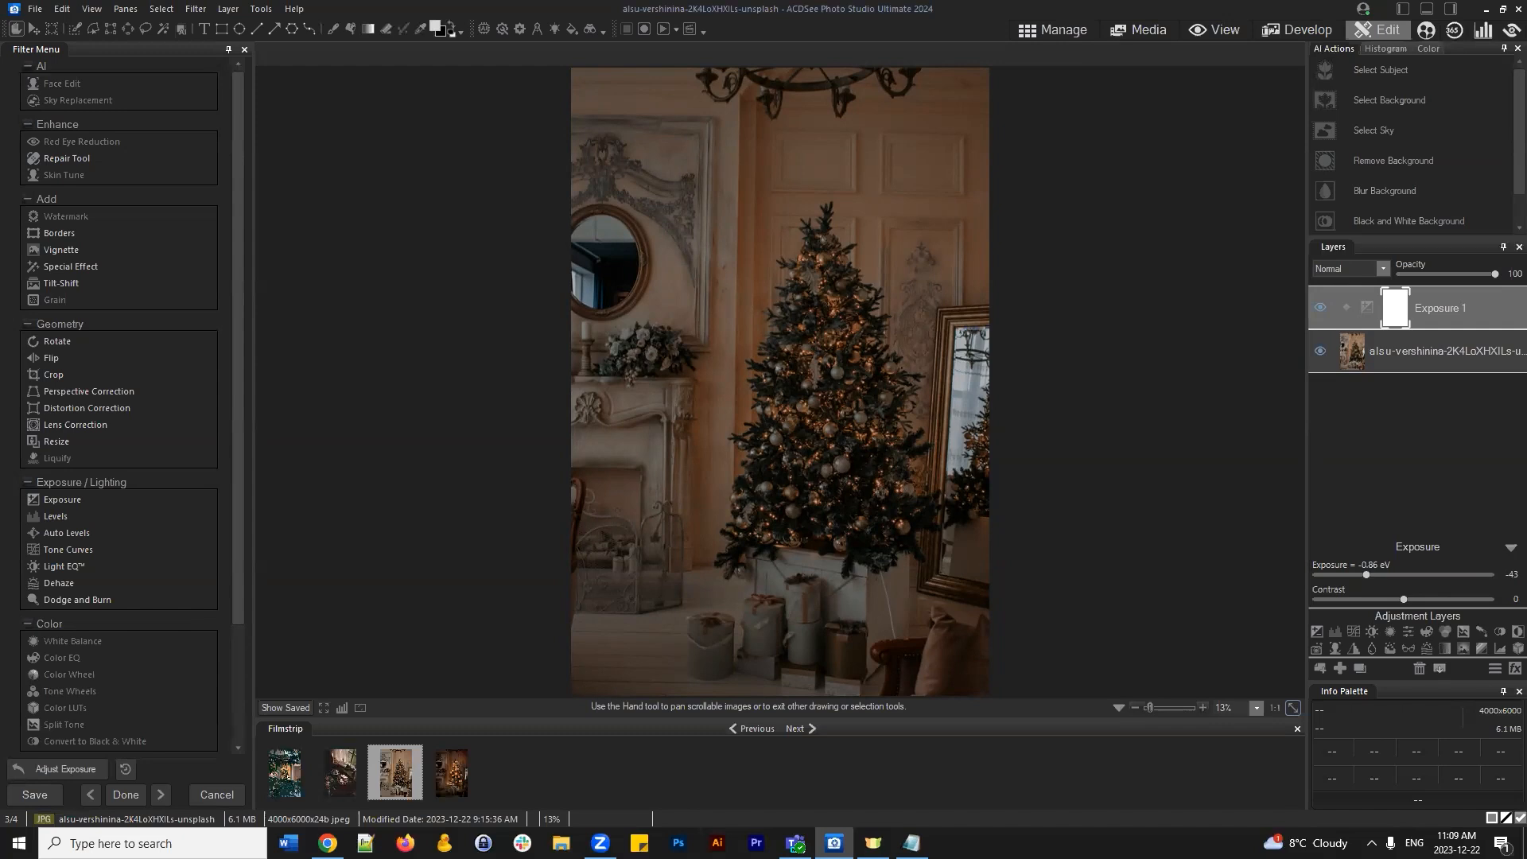
left_click(1450, 442)
left_click(1441, 307)
left_click_drag(1364, 571, 1353, 570)
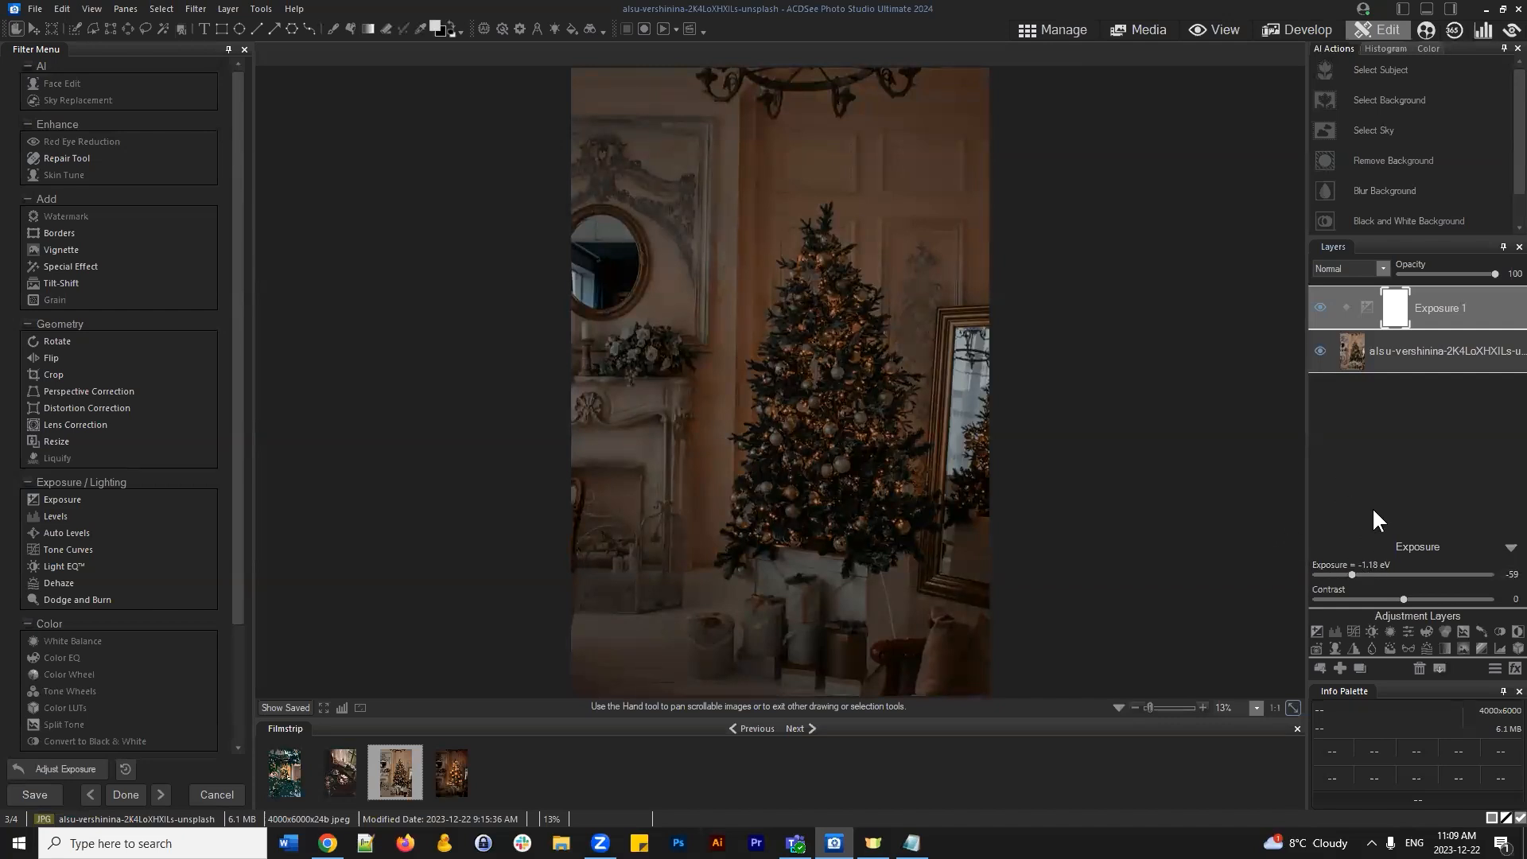
Add a Curves adjustment layer and shape a gentle S-curve with lowered shadows and raised highlights
left_click(1352, 628)
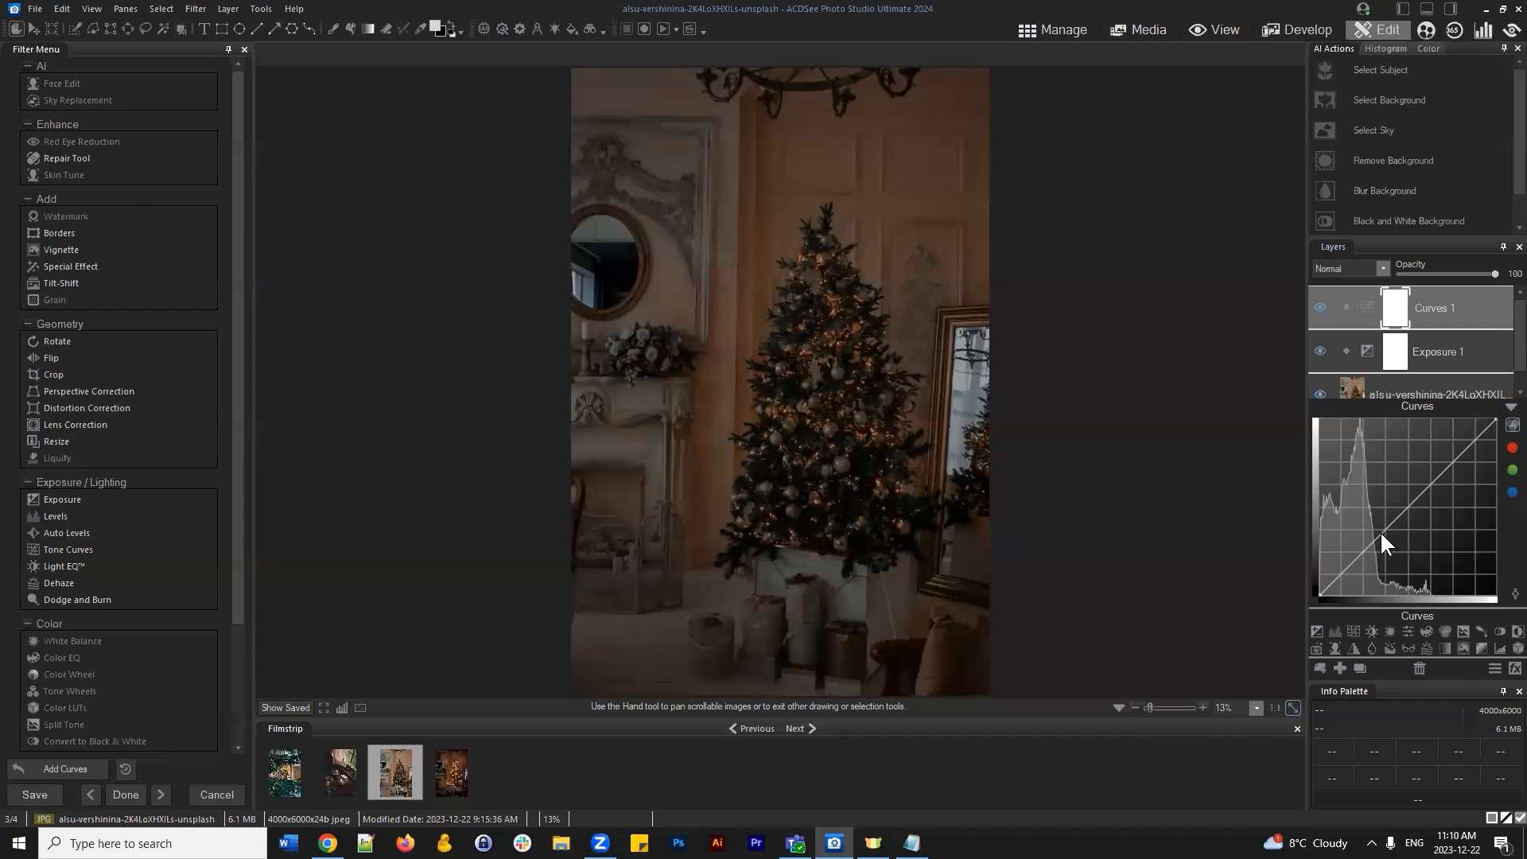
left_click_drag(1386, 527, 1386, 537)
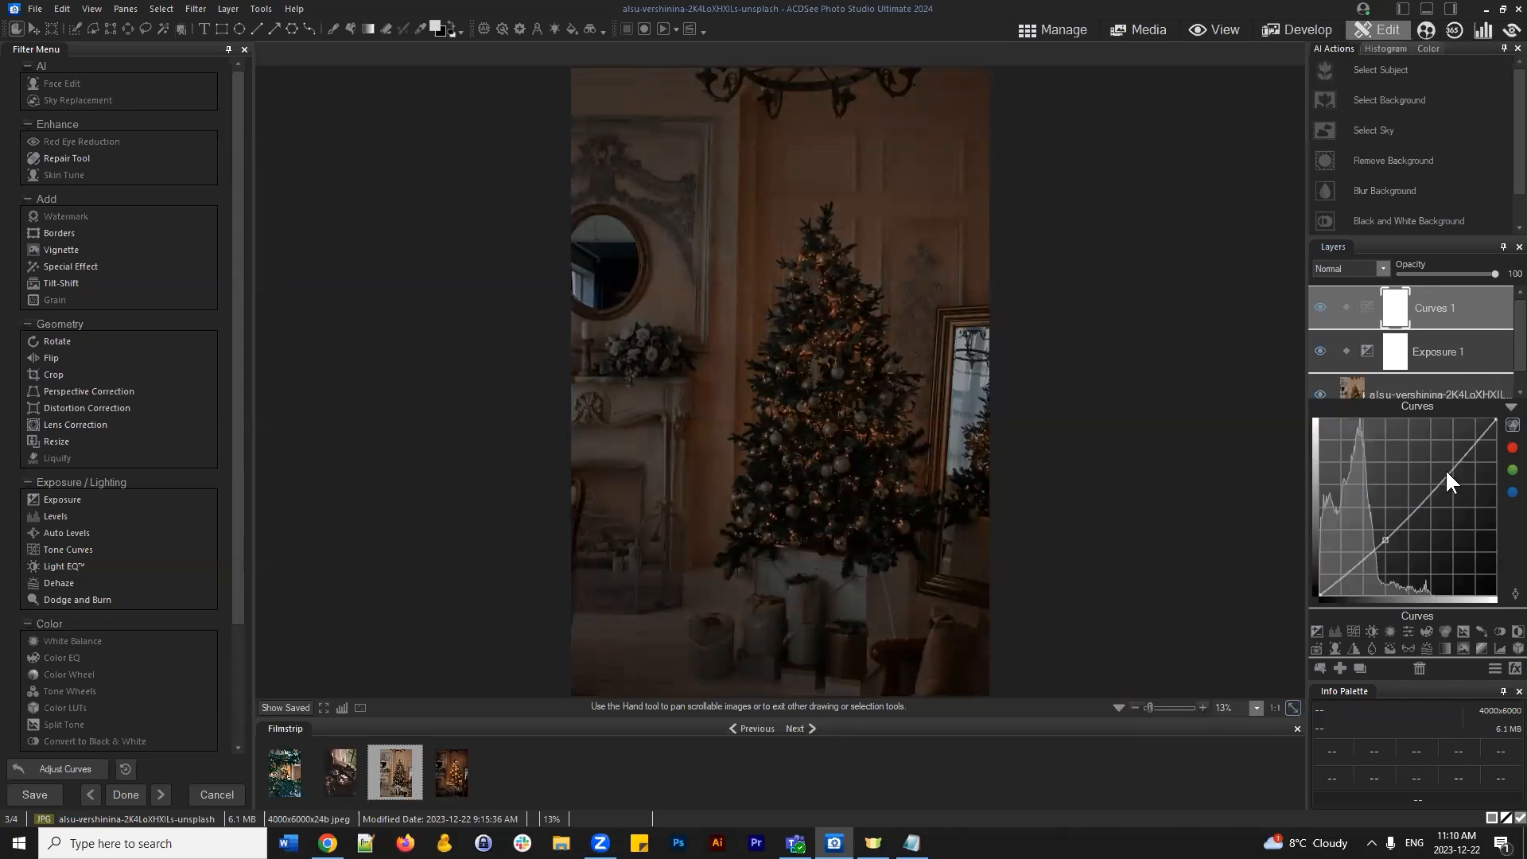
left_click_drag(1430, 485, 1439, 465)
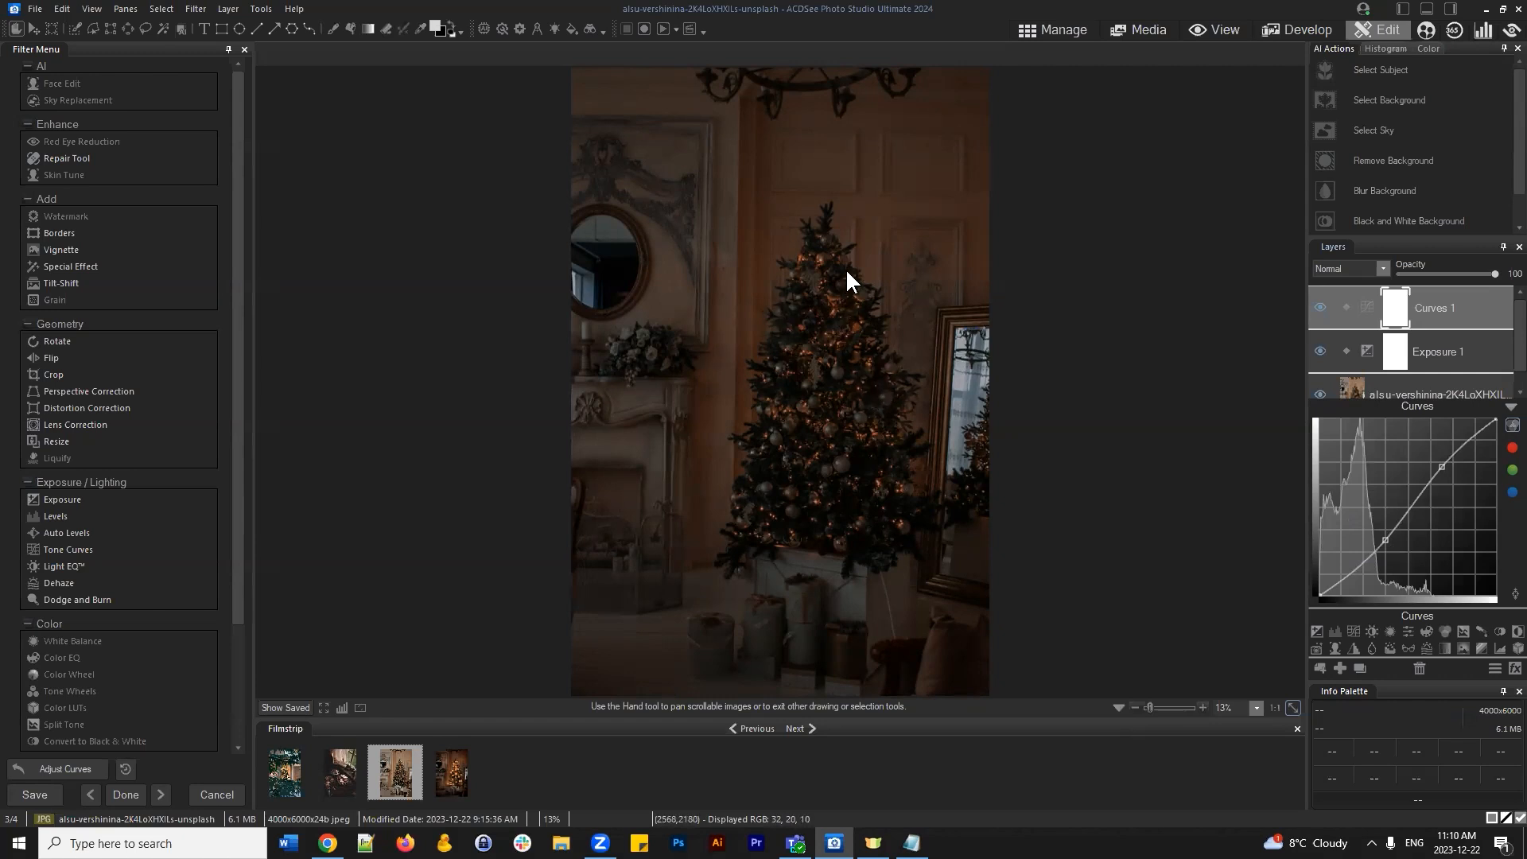
left_click_drag(1442, 464, 1442, 465)
left_click(1511, 406)
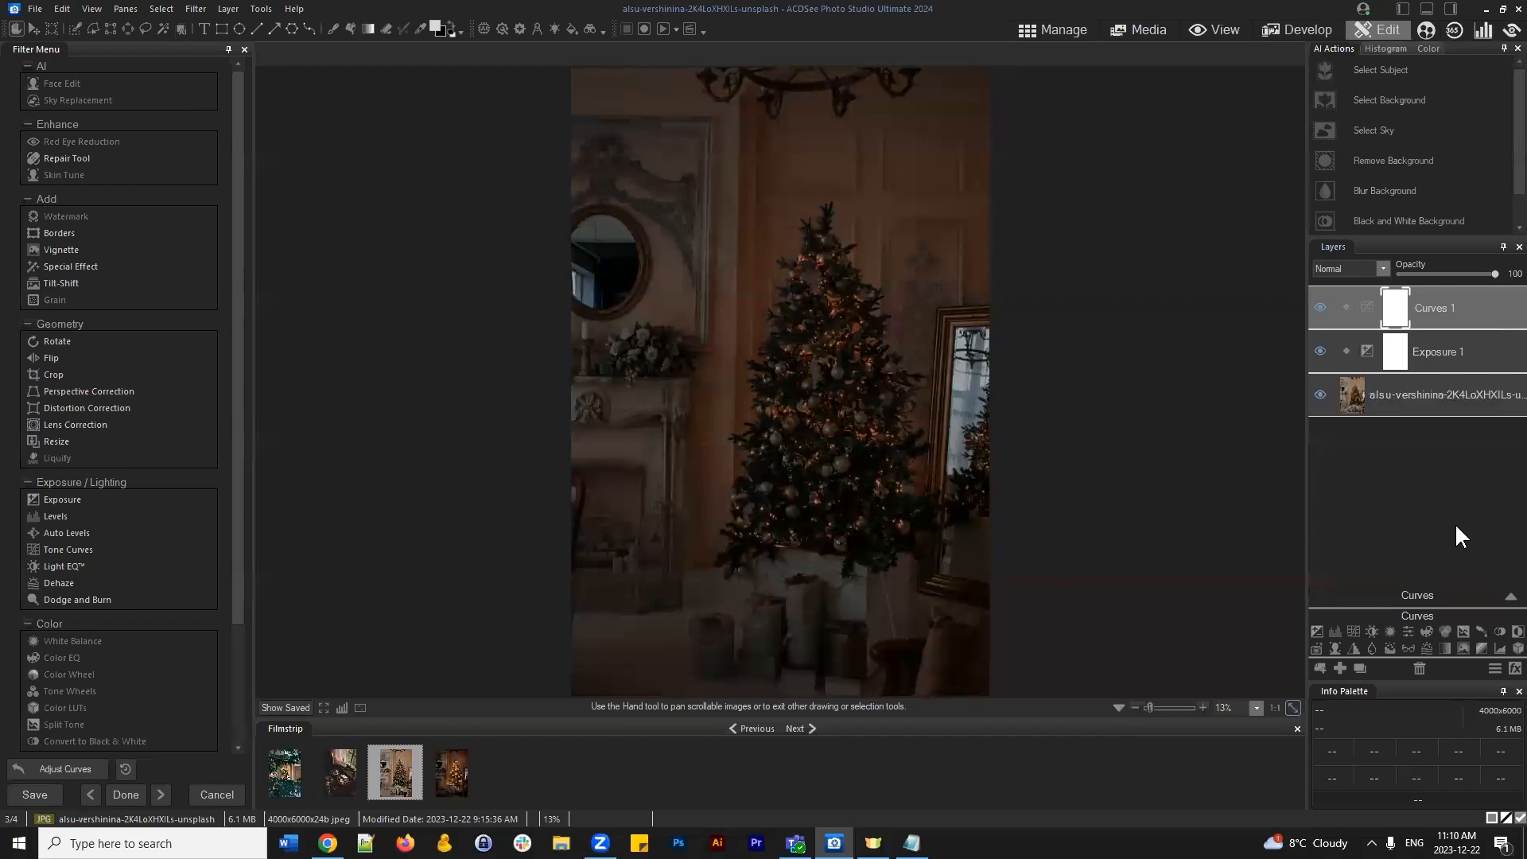
Add a Vignette adjustment layer and set its strength to 8
left_click(1464, 649)
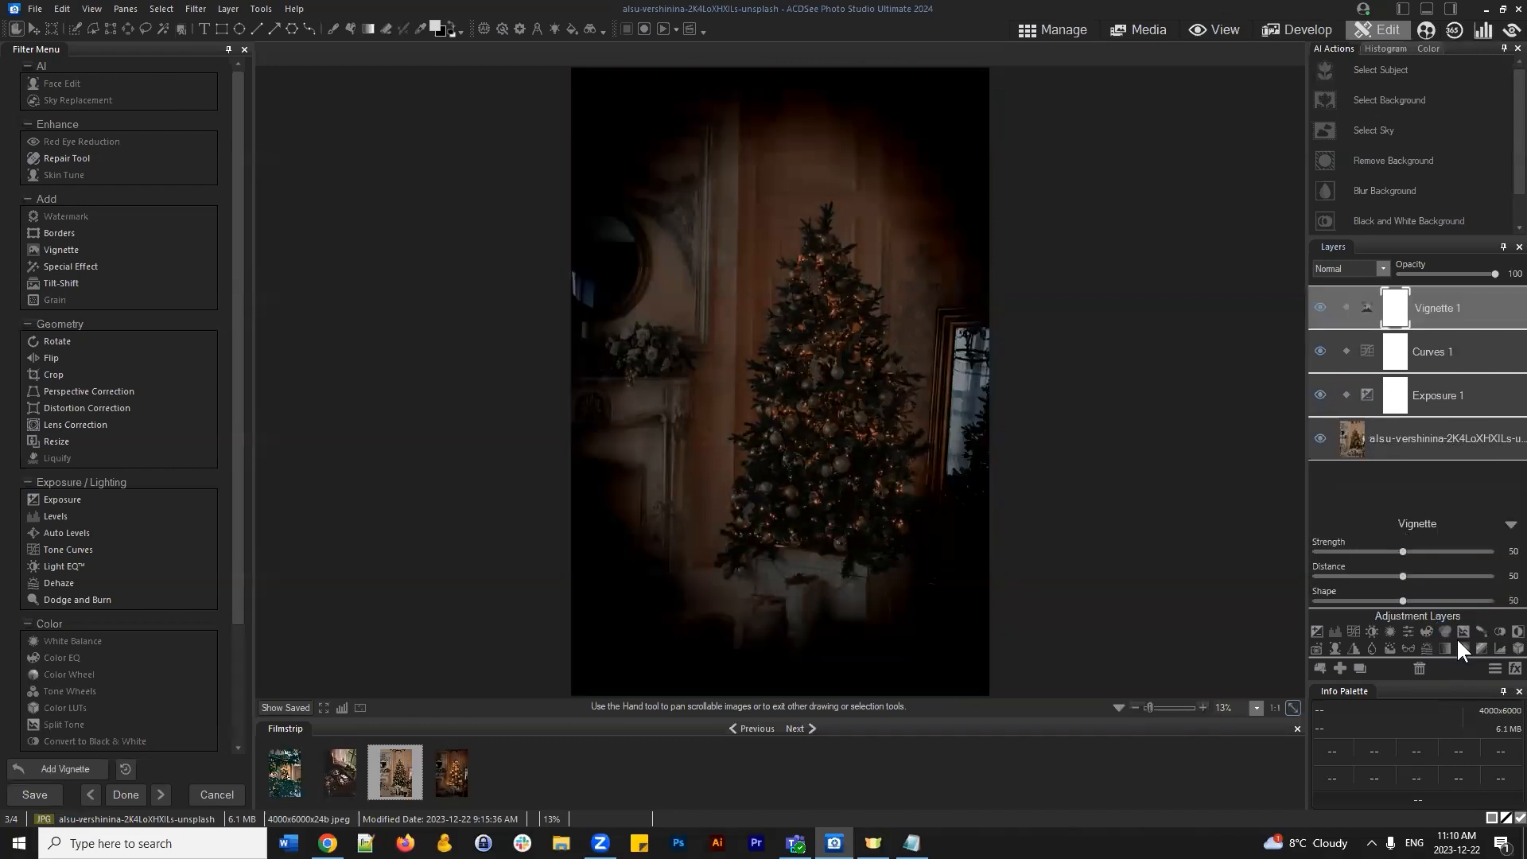
left_click_drag(1398, 552, 1333, 547)
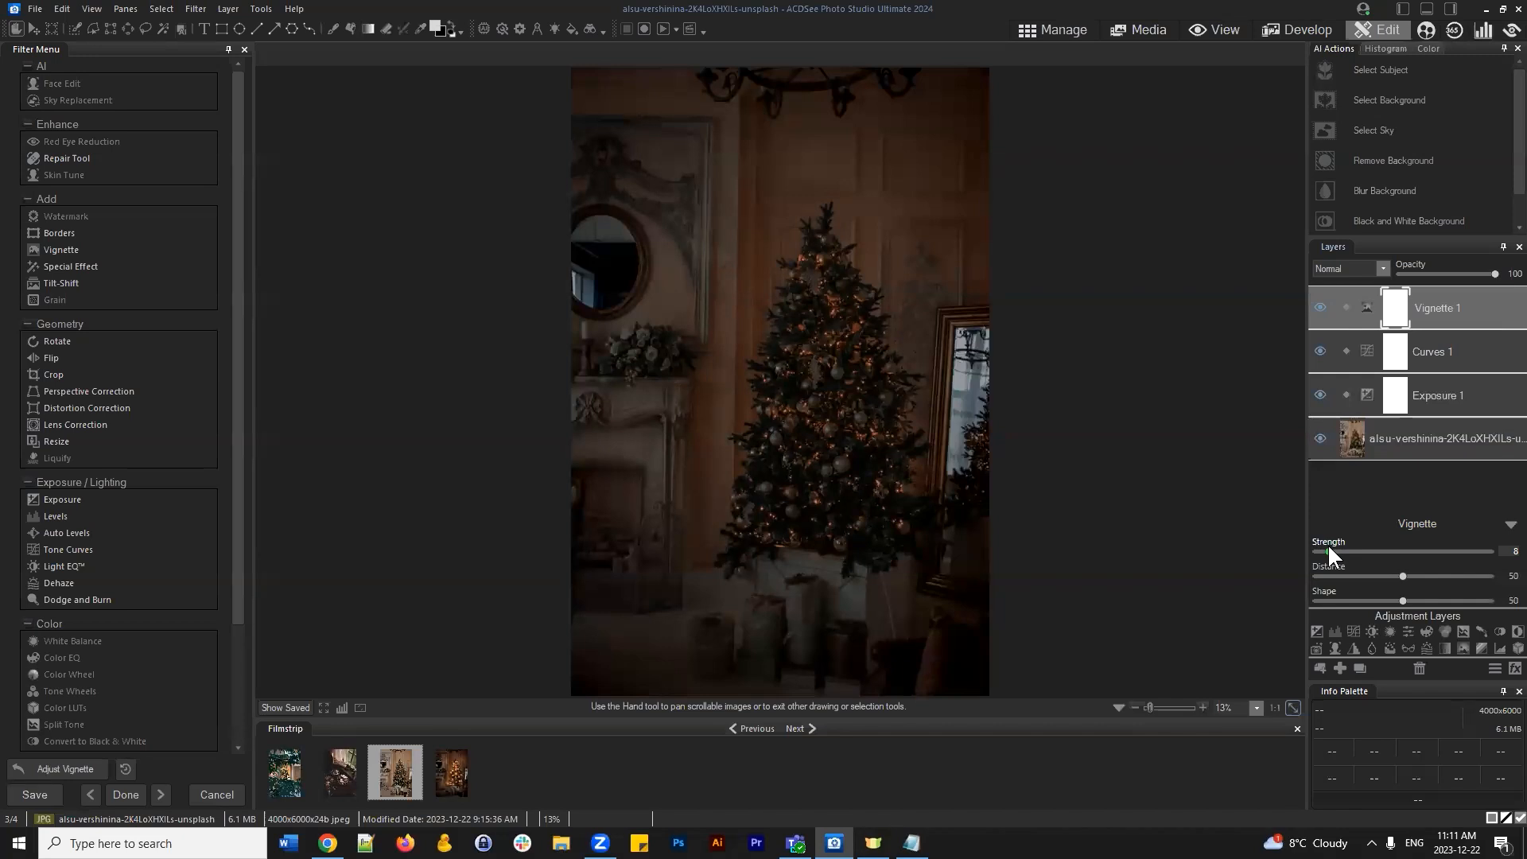
left_click(1508, 526)
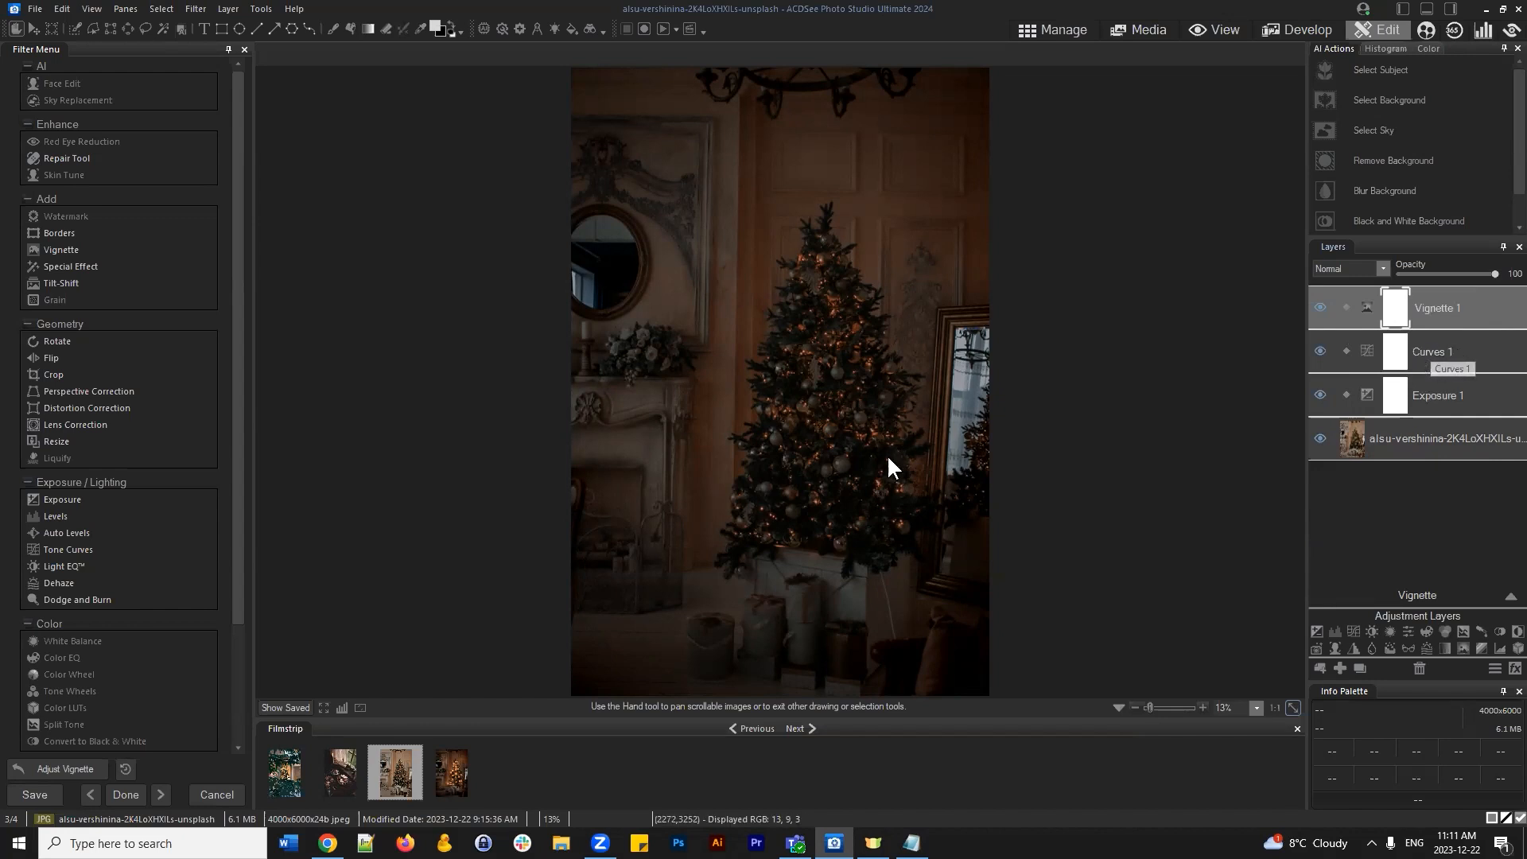
Compare the image with the Vignette, Curves and Exposure layers each hidden and shown again
left_click(1320, 307)
left_click(1320, 307)
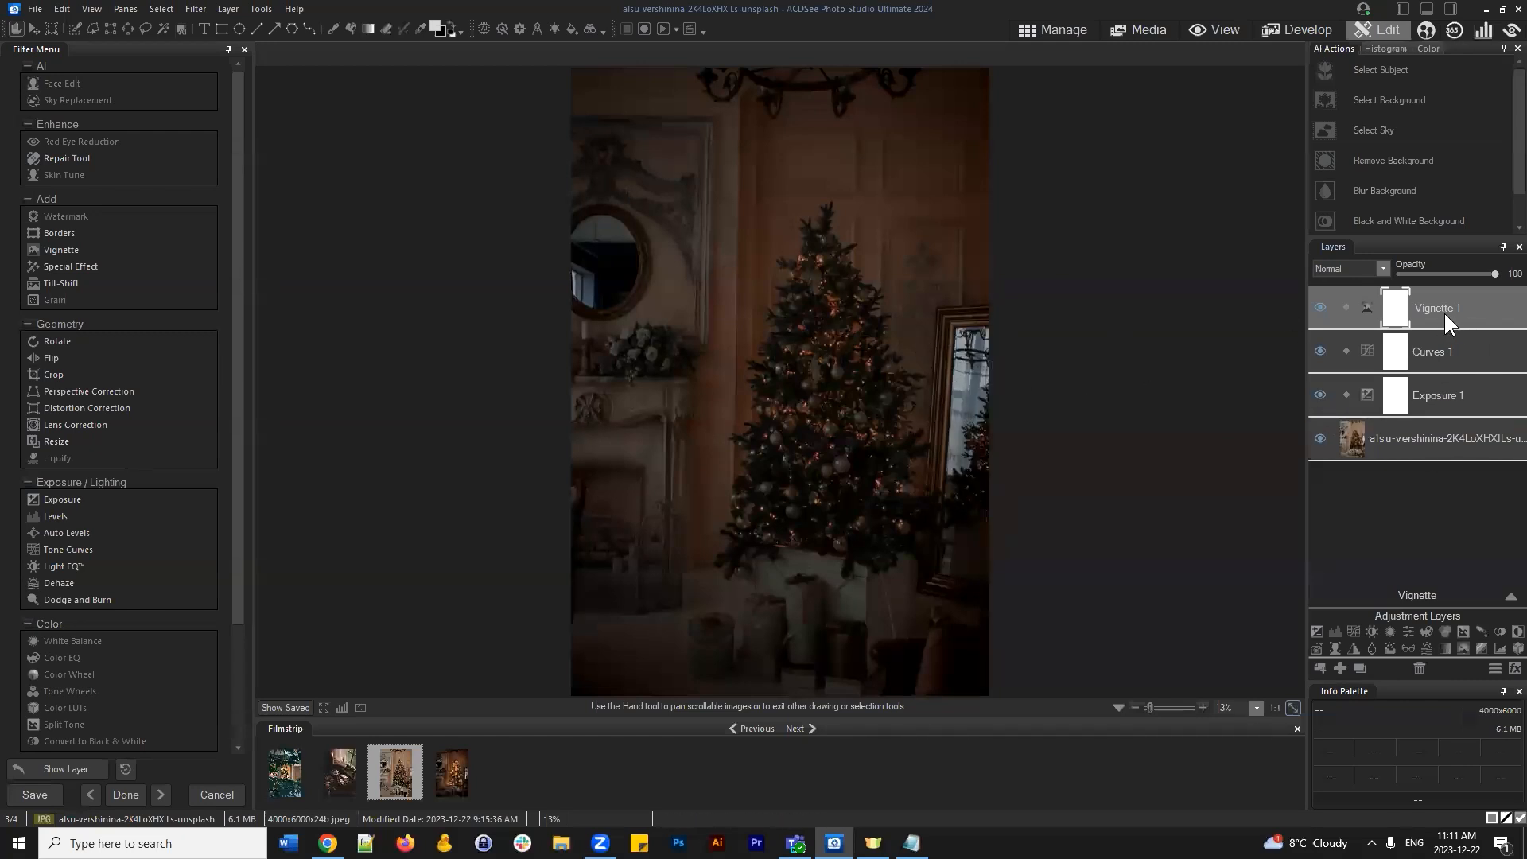
left_click(1318, 309)
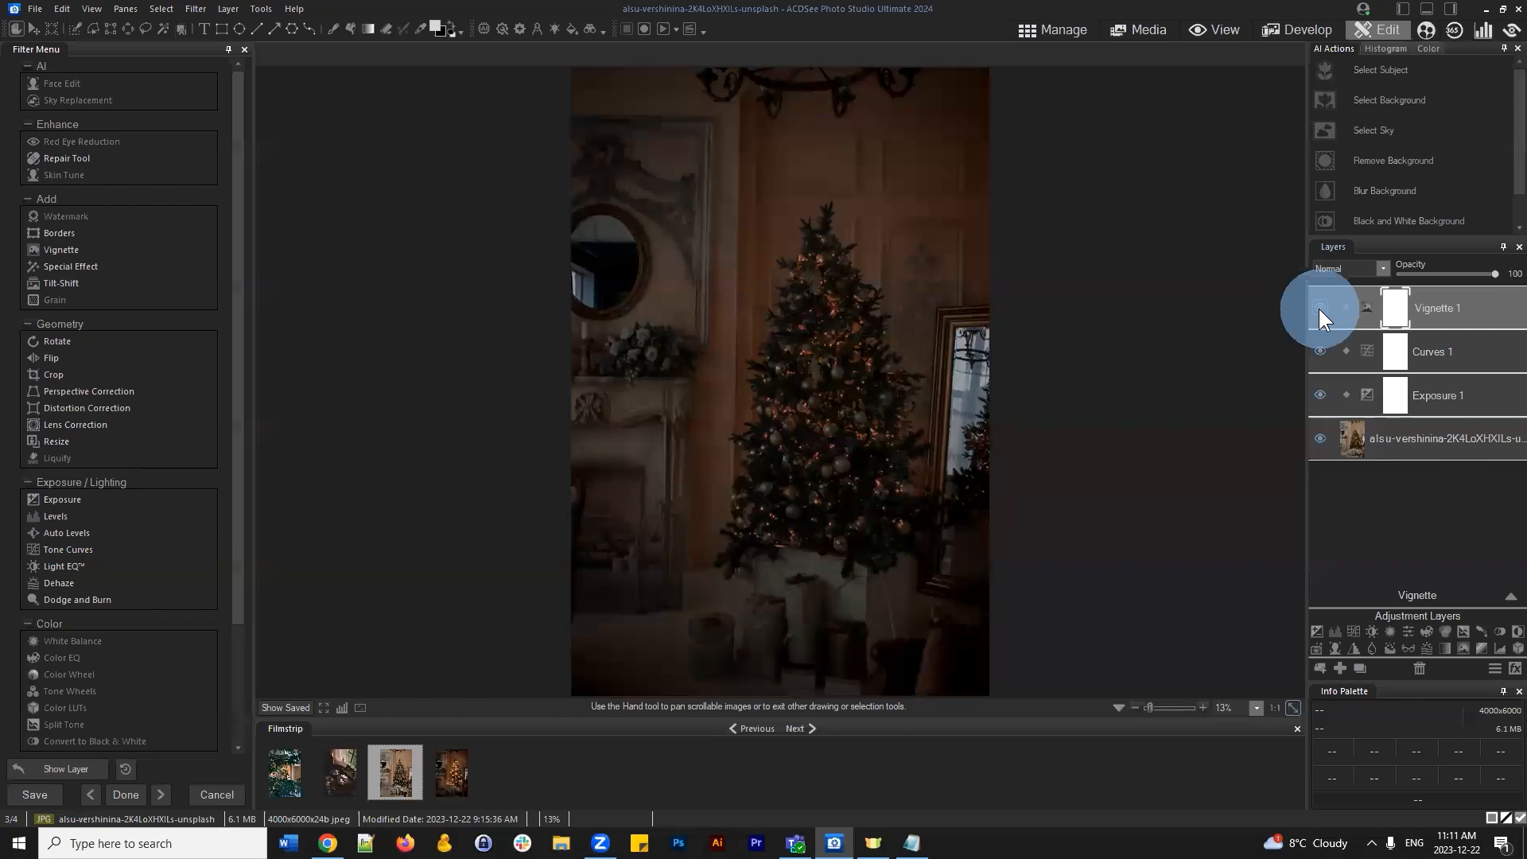
left_click(1320, 351)
left_click(1320, 351)
left_click(1319, 394)
left_click(1319, 395)
left_click(1318, 394)
left_click(1318, 393)
left_click(1319, 352)
left_click(1318, 351)
left_click(1320, 307)
left_click(1320, 307)
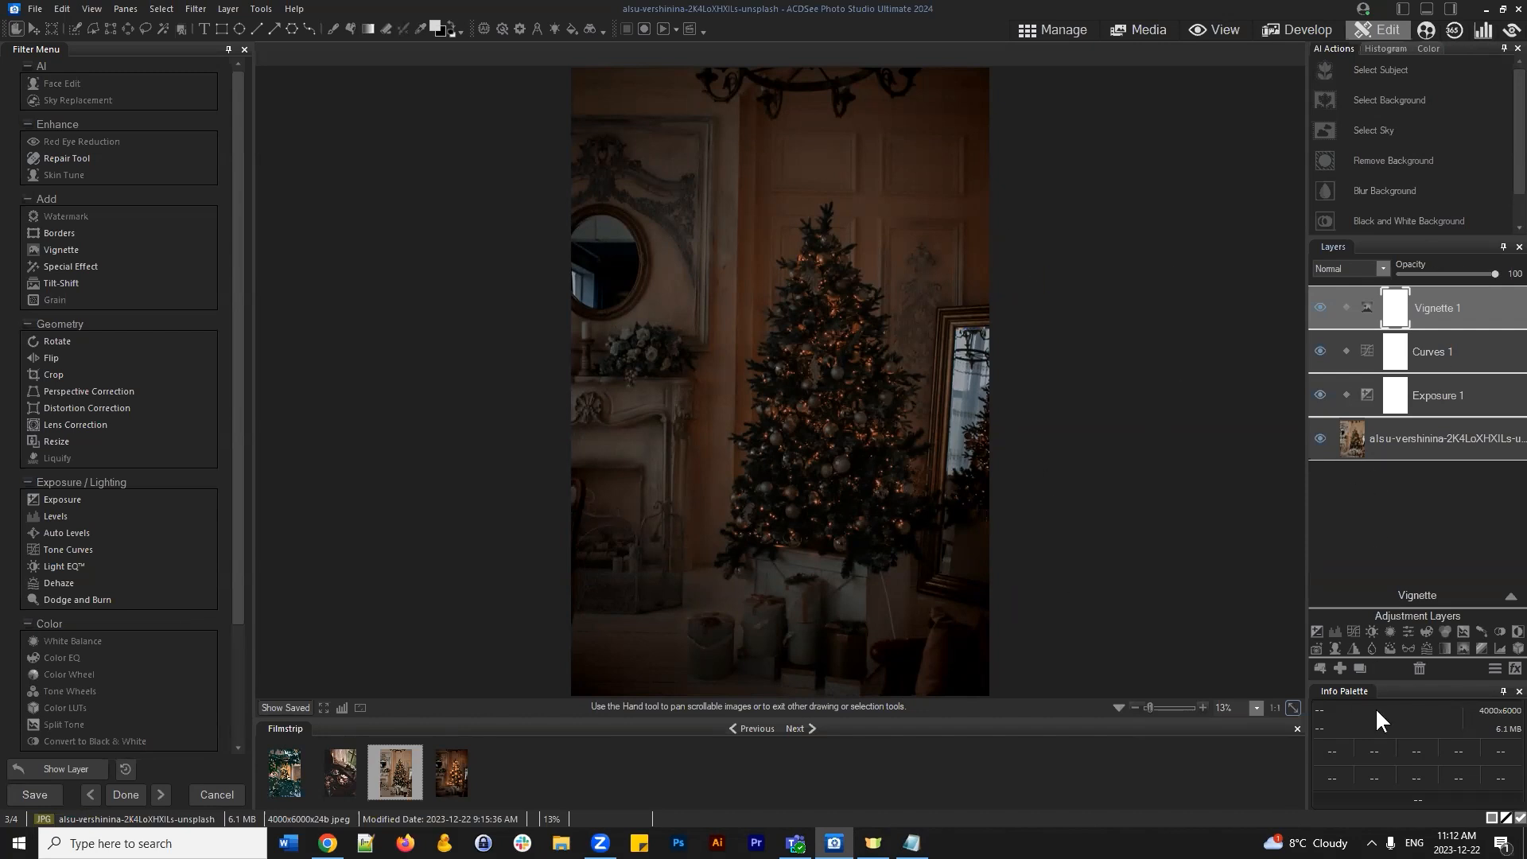
Paint a thick red frame around the tree on a new blank layer, using a brush size of 413
left_click(1339, 668)
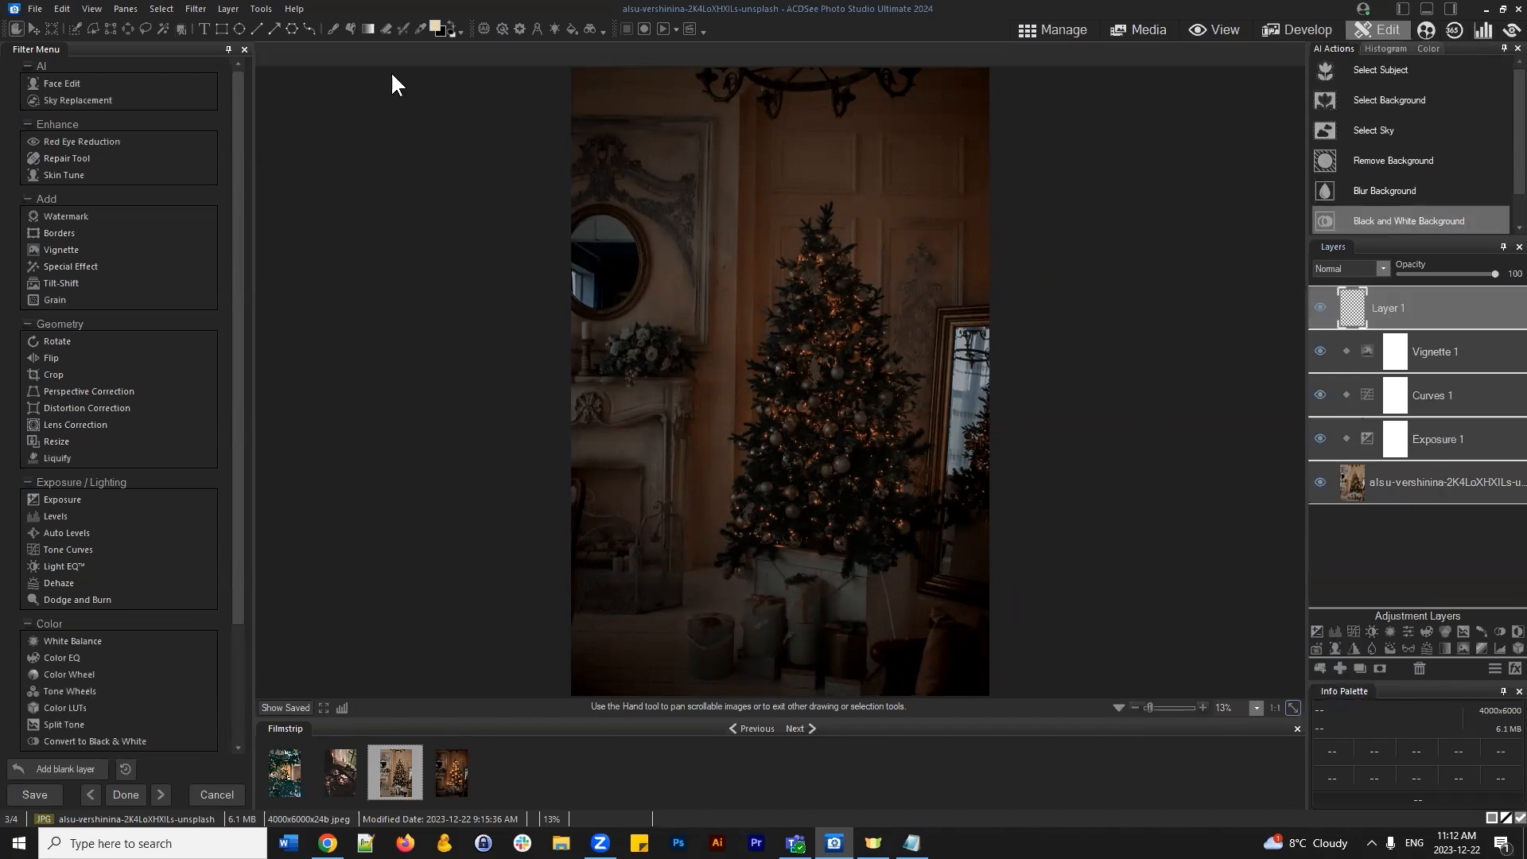
left_click(333, 30)
left_click(435, 26)
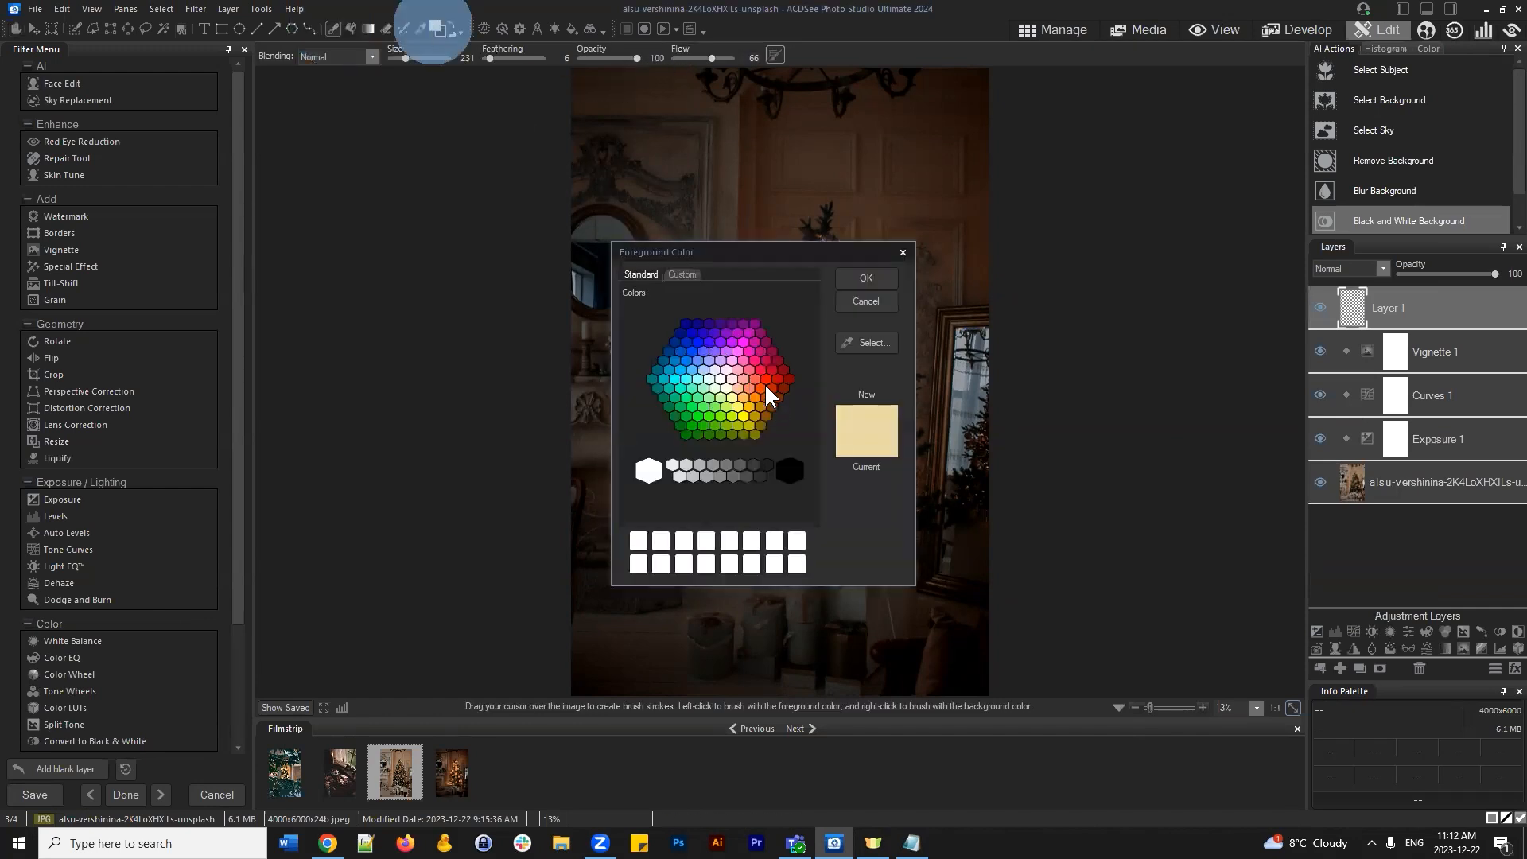
left_click(766, 385)
left_click(864, 278)
scroll(654, 556, "up", 3)
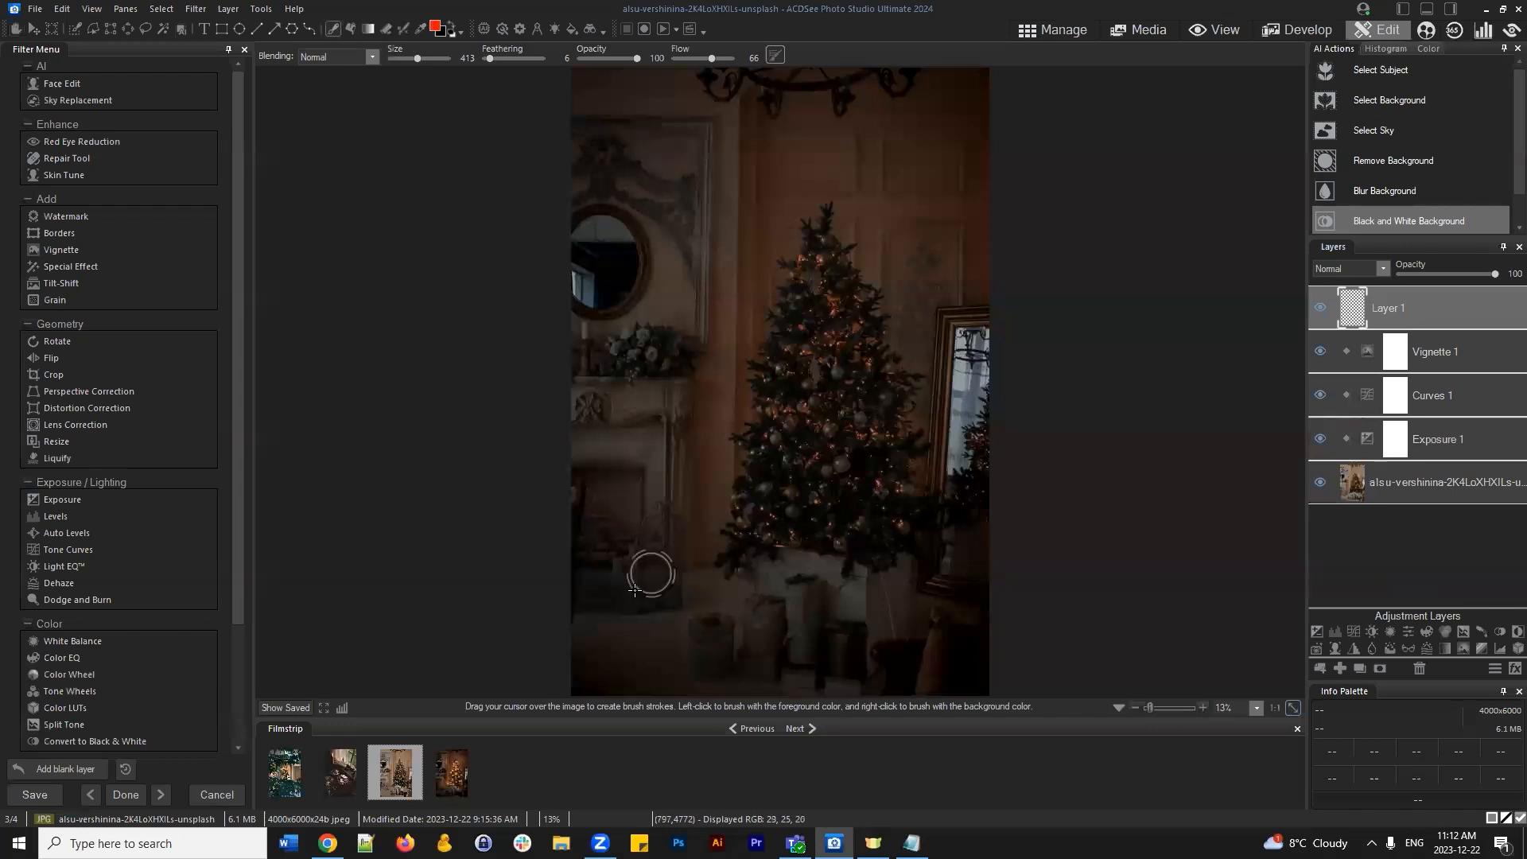
mouse_move(640, 619)
left_mouse_down()
mouse_move(641, 187)
mouse_move(944, 160)
mouse_move(969, 621)
mouse_move(625, 630)
left_mouse_up()
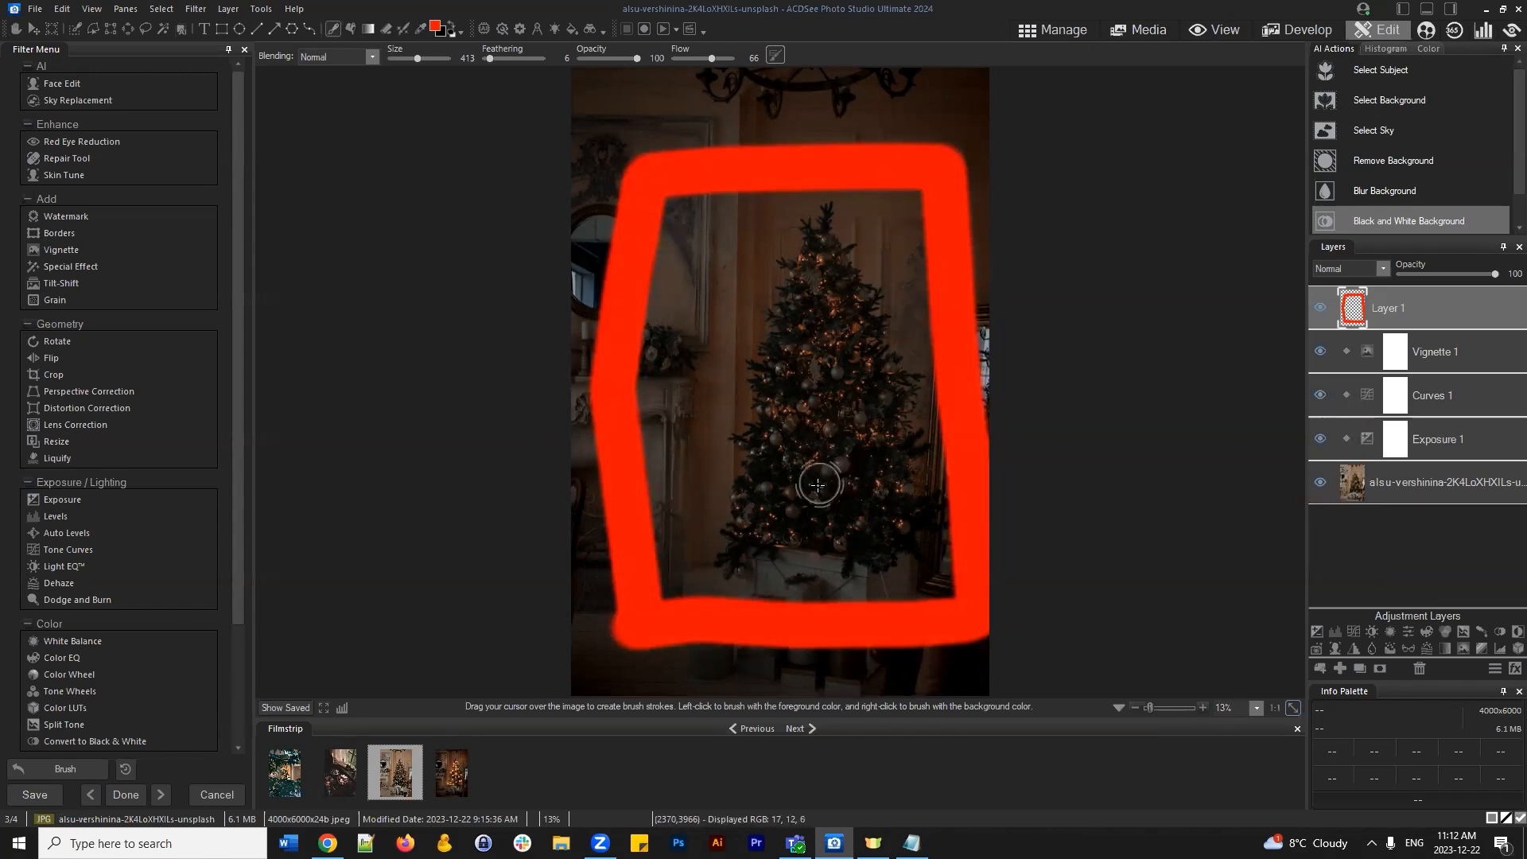
left_click_drag(636, 149, 668, 624)
mouse_move(614, 146)
left_mouse_down()
mouse_move(960, 140)
mouse_move(962, 628)
mouse_move(977, 634)
mouse_move(629, 657)
mouse_move(692, 655)
mouse_move(670, 656)
mouse_move(635, 565)
mouse_move(642, 167)
mouse_move(622, 183)
mouse_move(615, 331)
mouse_move(617, 188)
left_mouse_up()
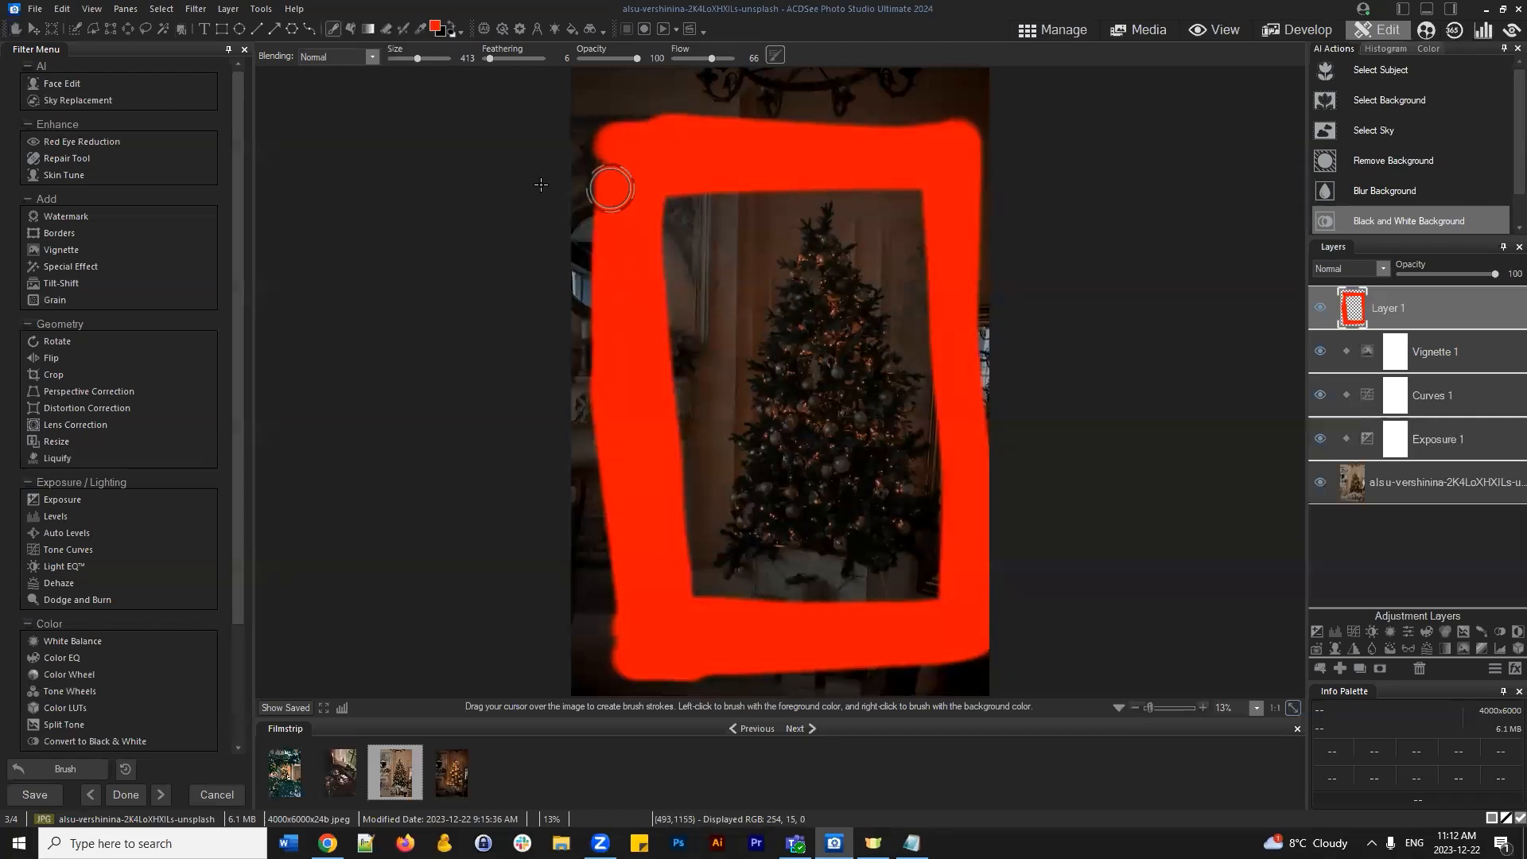
Set the brush colour to light blue and fill a block over the tree inside the red frame
left_click(434, 27)
left_click(724, 369)
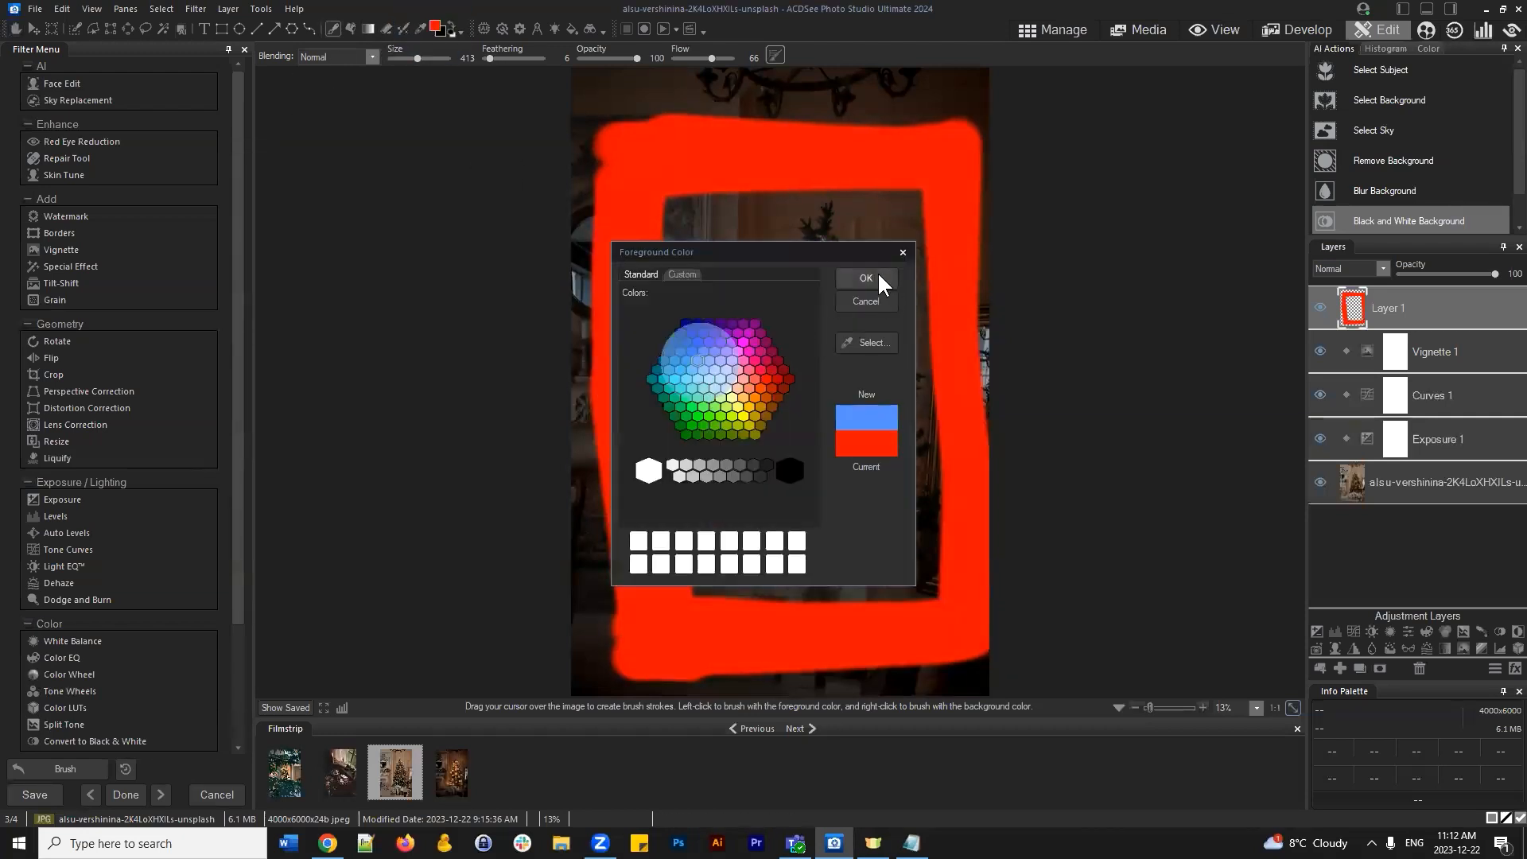
left_click(871, 271)
mouse_move(751, 294)
left_mouse_down()
mouse_move(877, 228)
mouse_move(899, 496)
mouse_move(892, 518)
mouse_move(746, 546)
mouse_move(741, 266)
mouse_move(835, 257)
mouse_move(765, 315)
mouse_move(845, 285)
mouse_move(871, 335)
mouse_move(826, 394)
mouse_move(800, 504)
mouse_move(838, 487)
mouse_move(764, 479)
mouse_move(778, 395)
mouse_move(837, 309)
mouse_move(869, 375)
mouse_move(854, 409)
left_mouse_up()
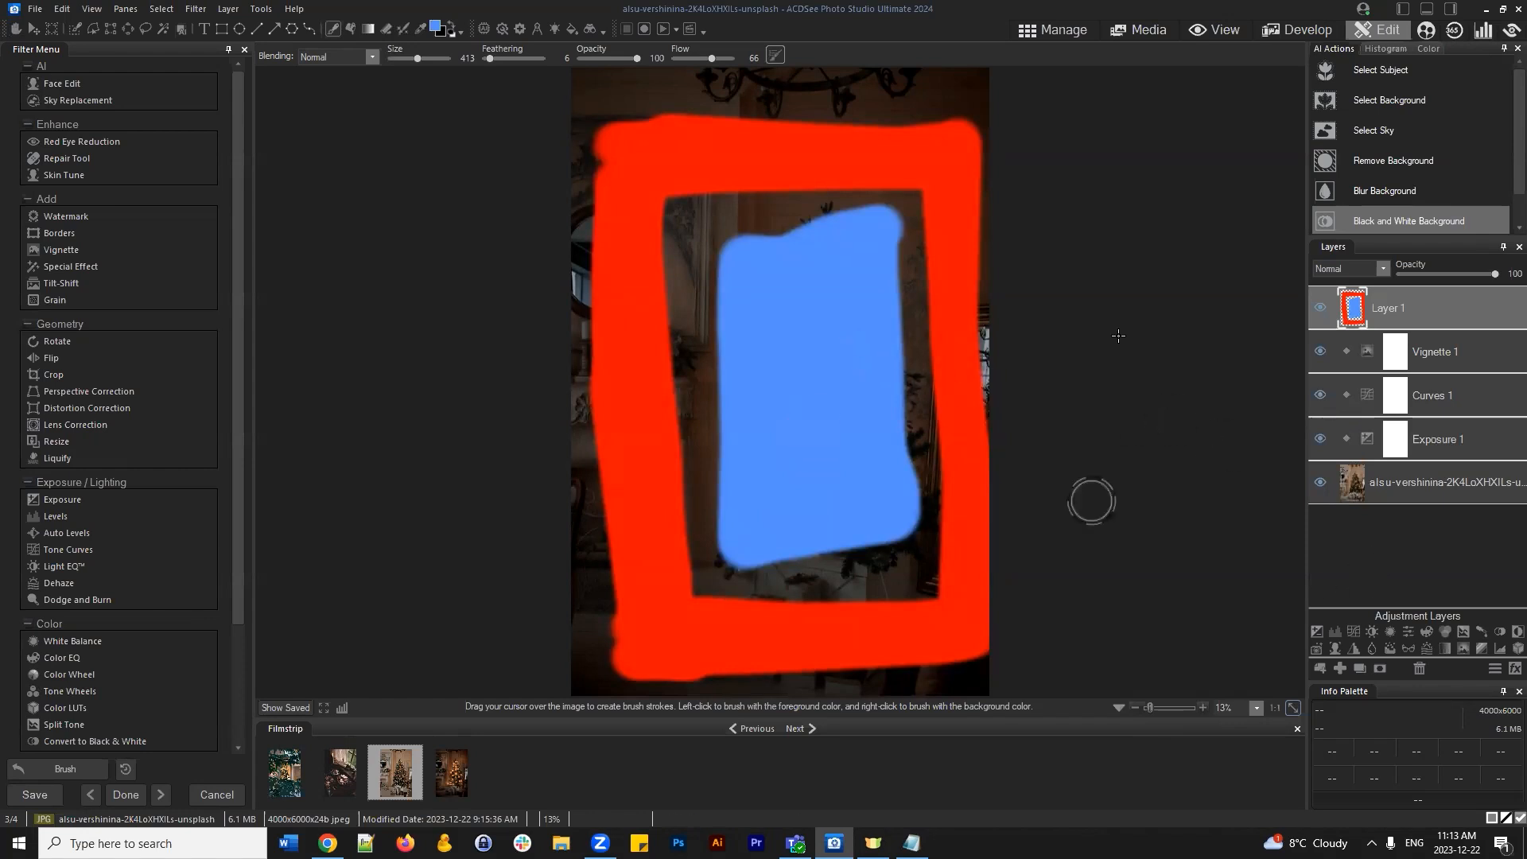
Delete the layer with the red and blue brush strokes
left_click(1419, 668)
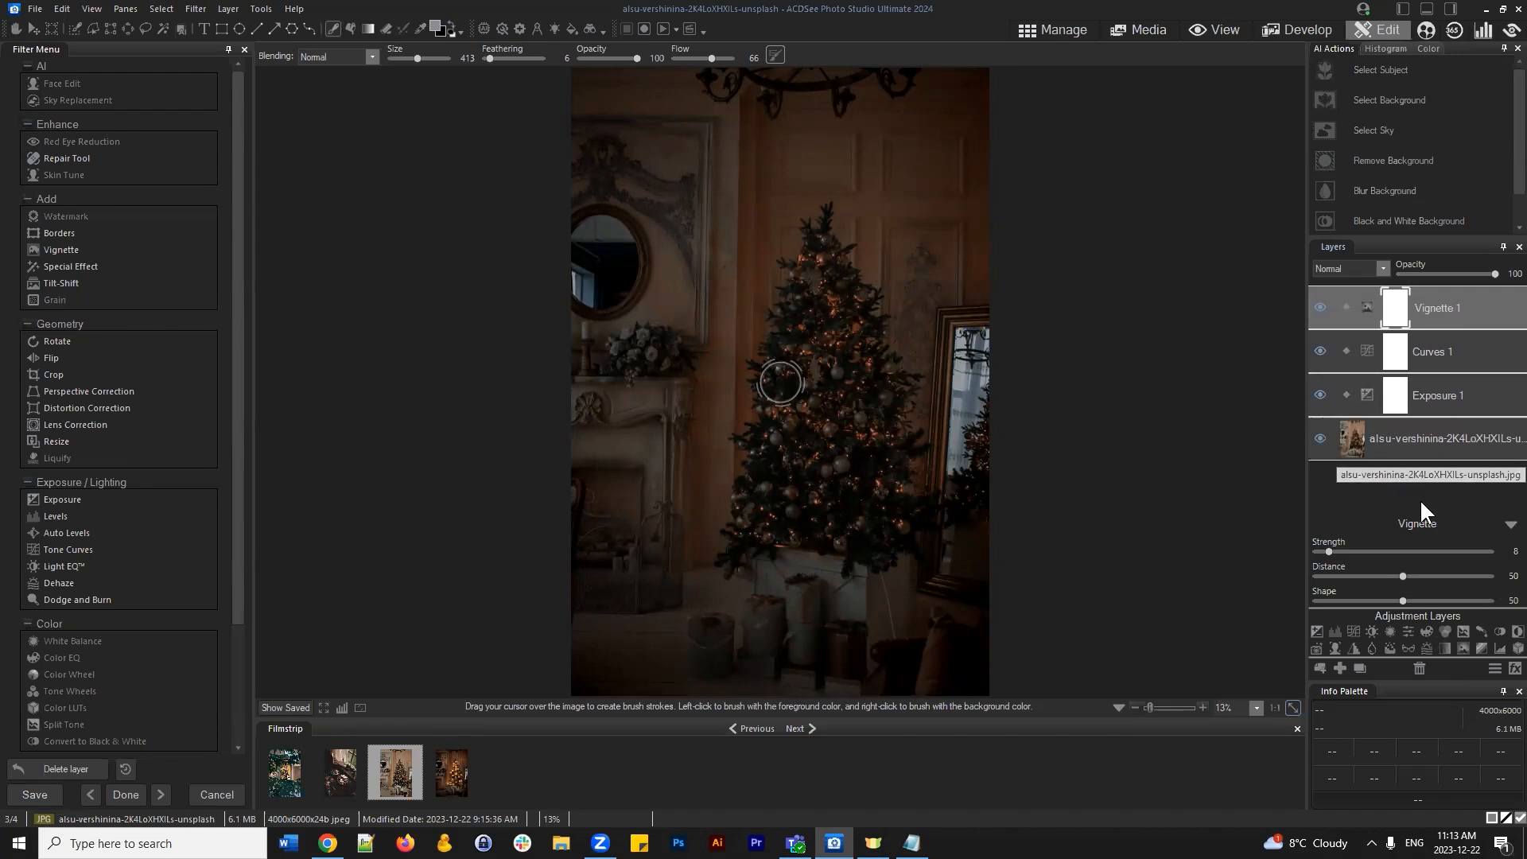
left_click(1510, 525)
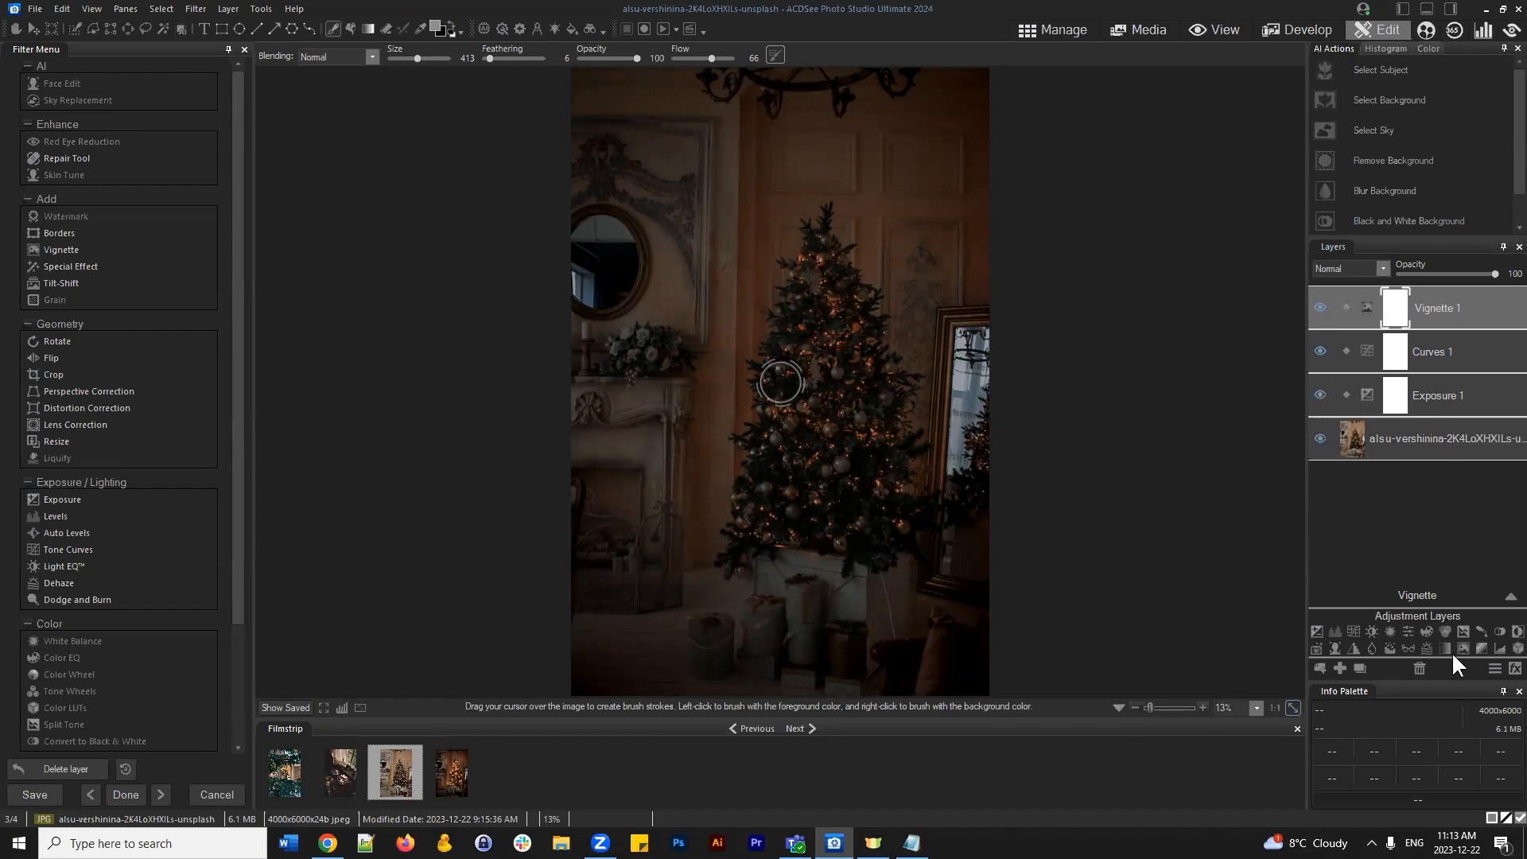
Add a Blur adjustment layer above the Vignette layer and set its strength to 100
left_click(1372, 647)
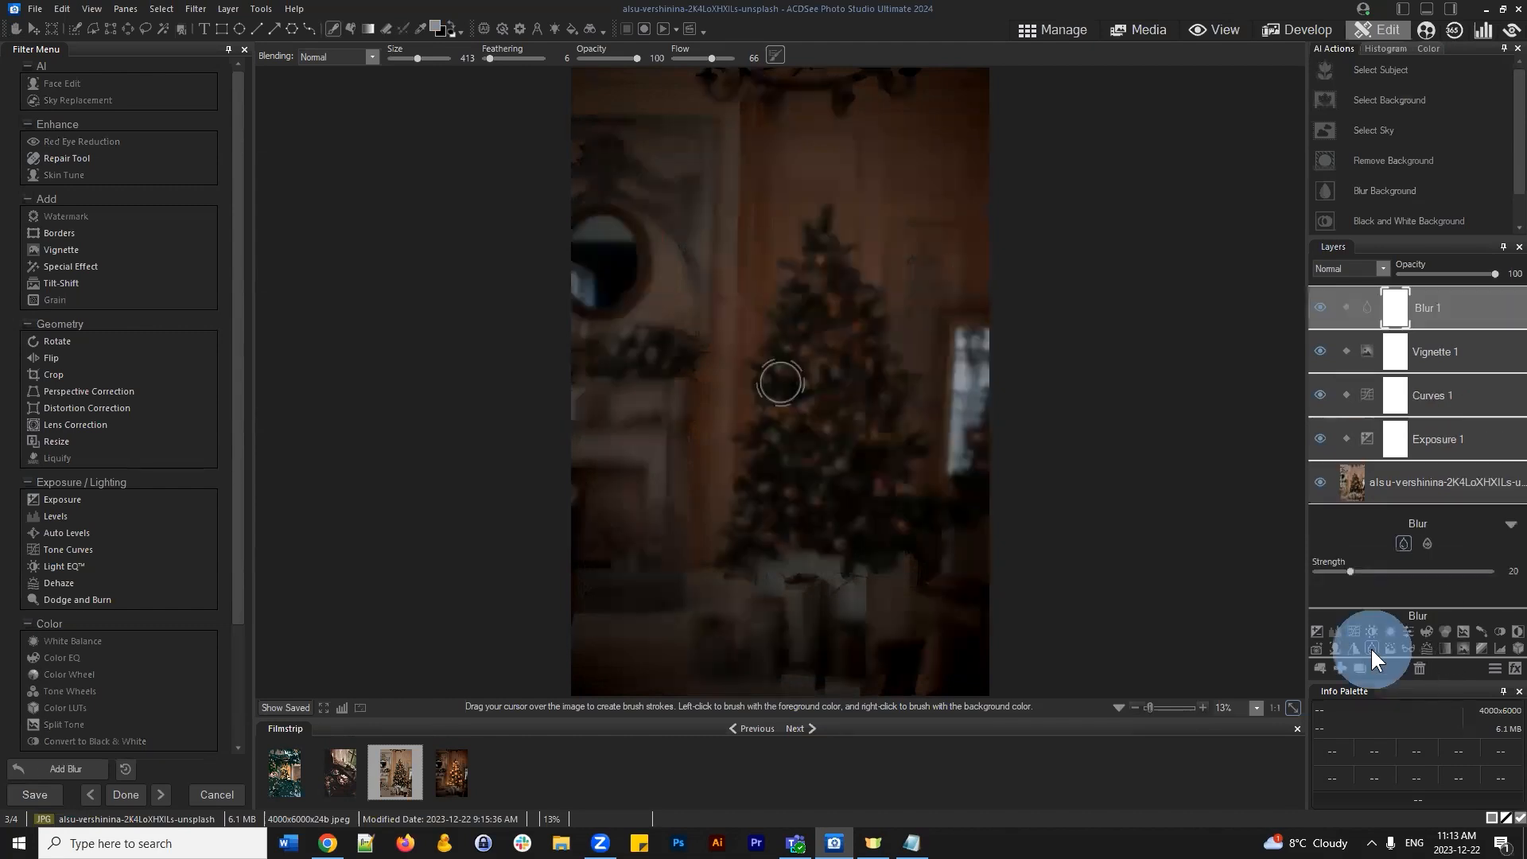
left_click_drag(1349, 572, 1492, 571)
left_click_drag(1401, 586, 1326, 589)
mouse_move(1475, 570)
left_mouse_down()
mouse_move(1434, 575)
mouse_move(1458, 573)
left_mouse_up()
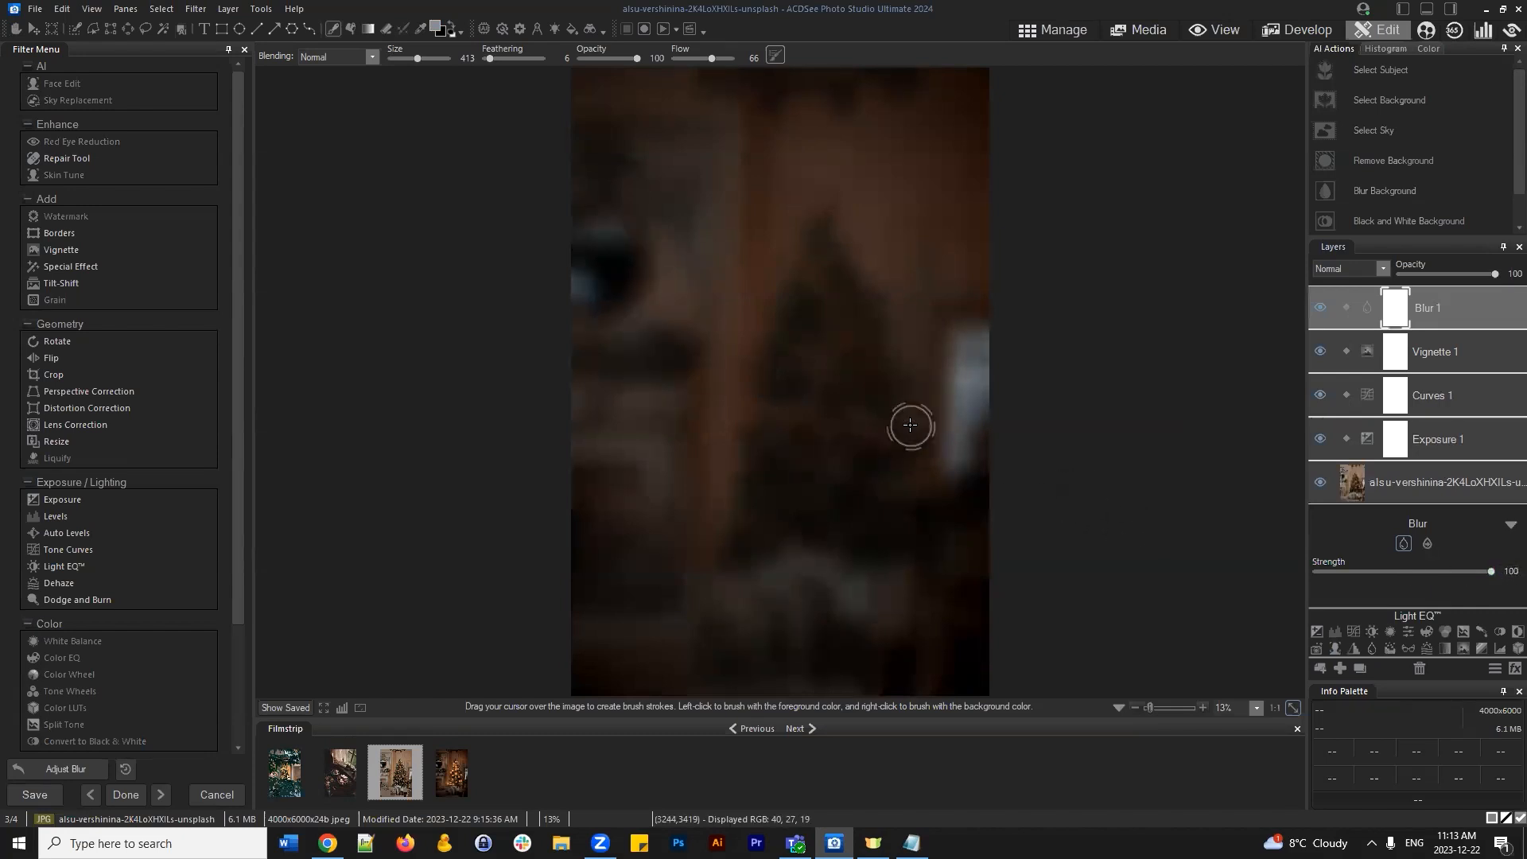
Select the Blur layer's mask and activate the Gradient tool in radial mode
left_click(1395, 310)
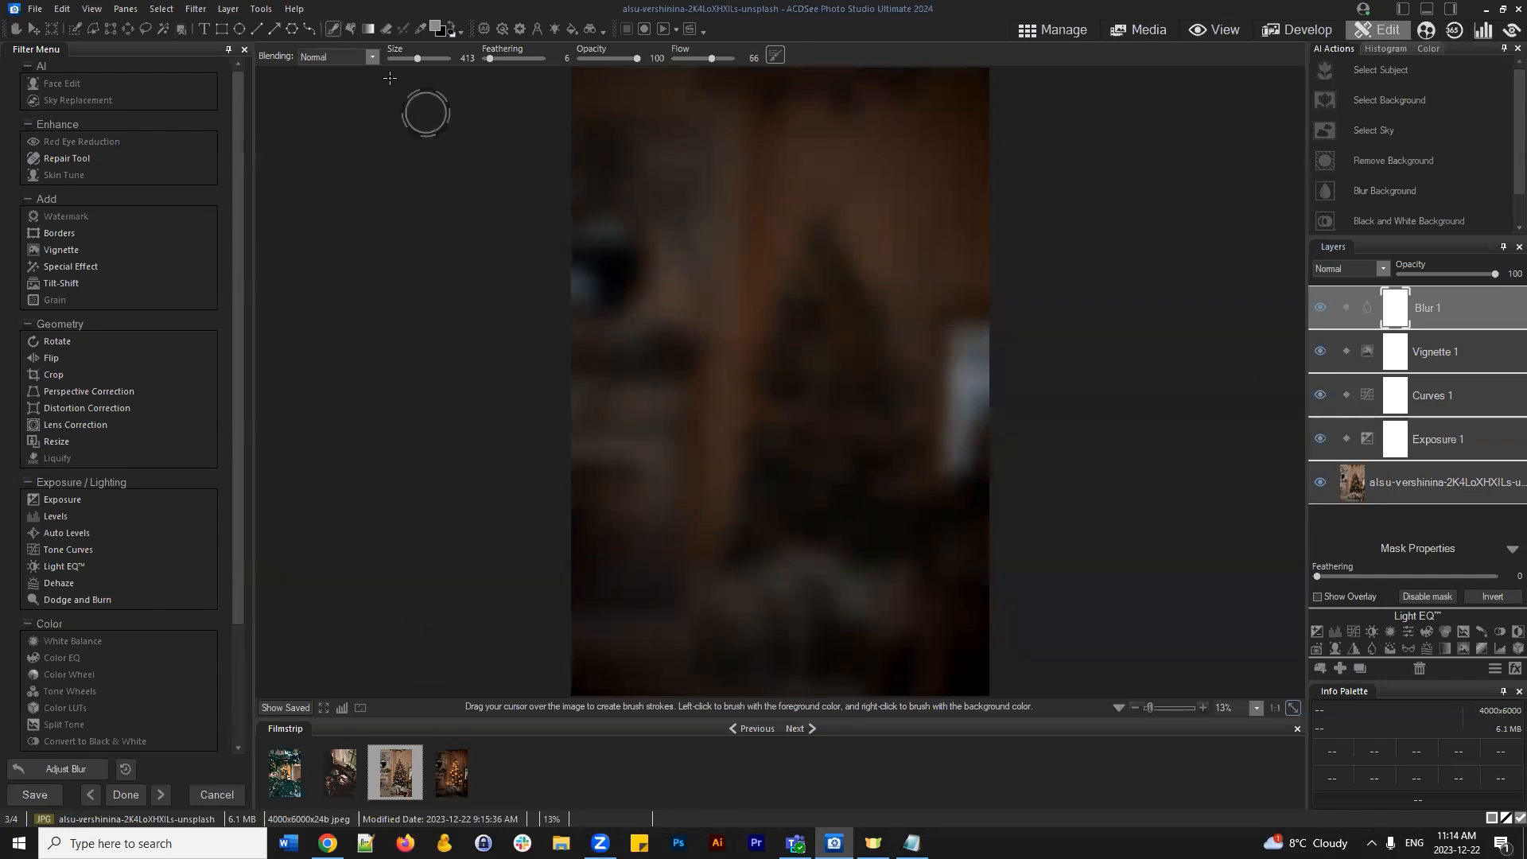
left_click(1398, 314)
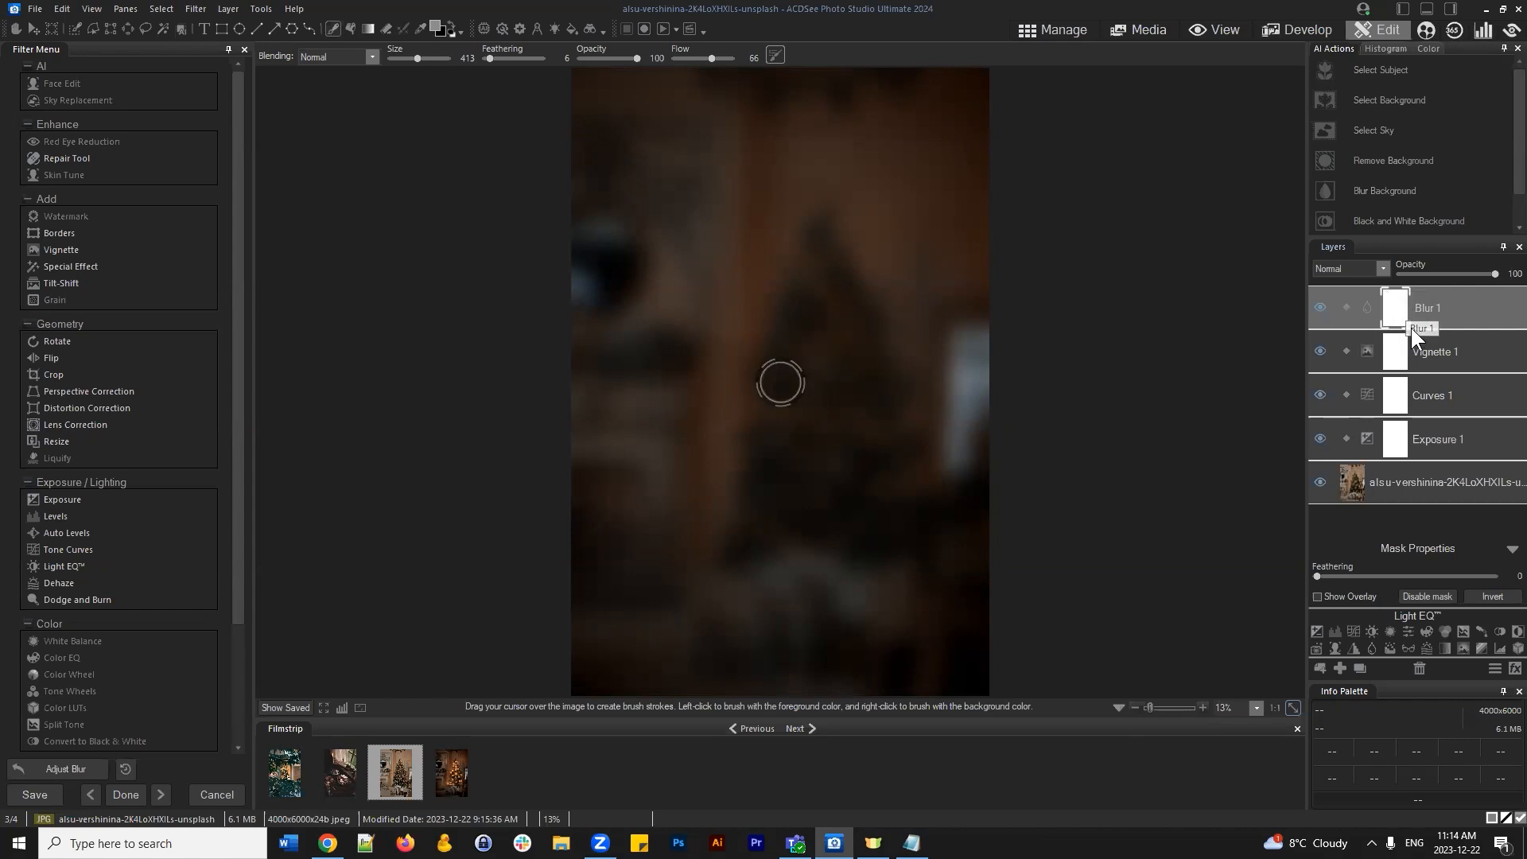
left_click(1399, 306)
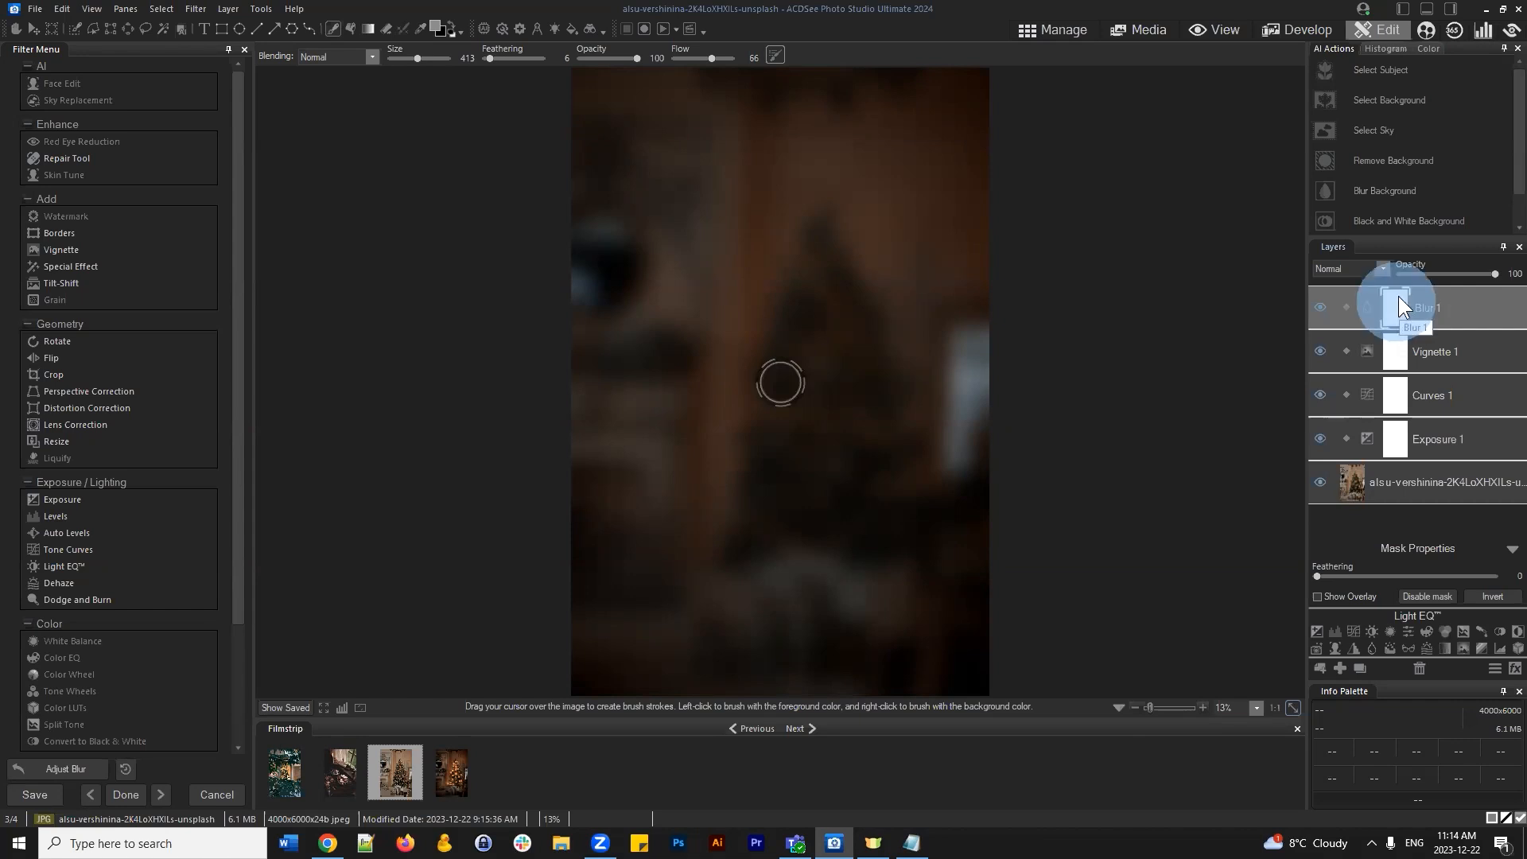
left_click(367, 28)
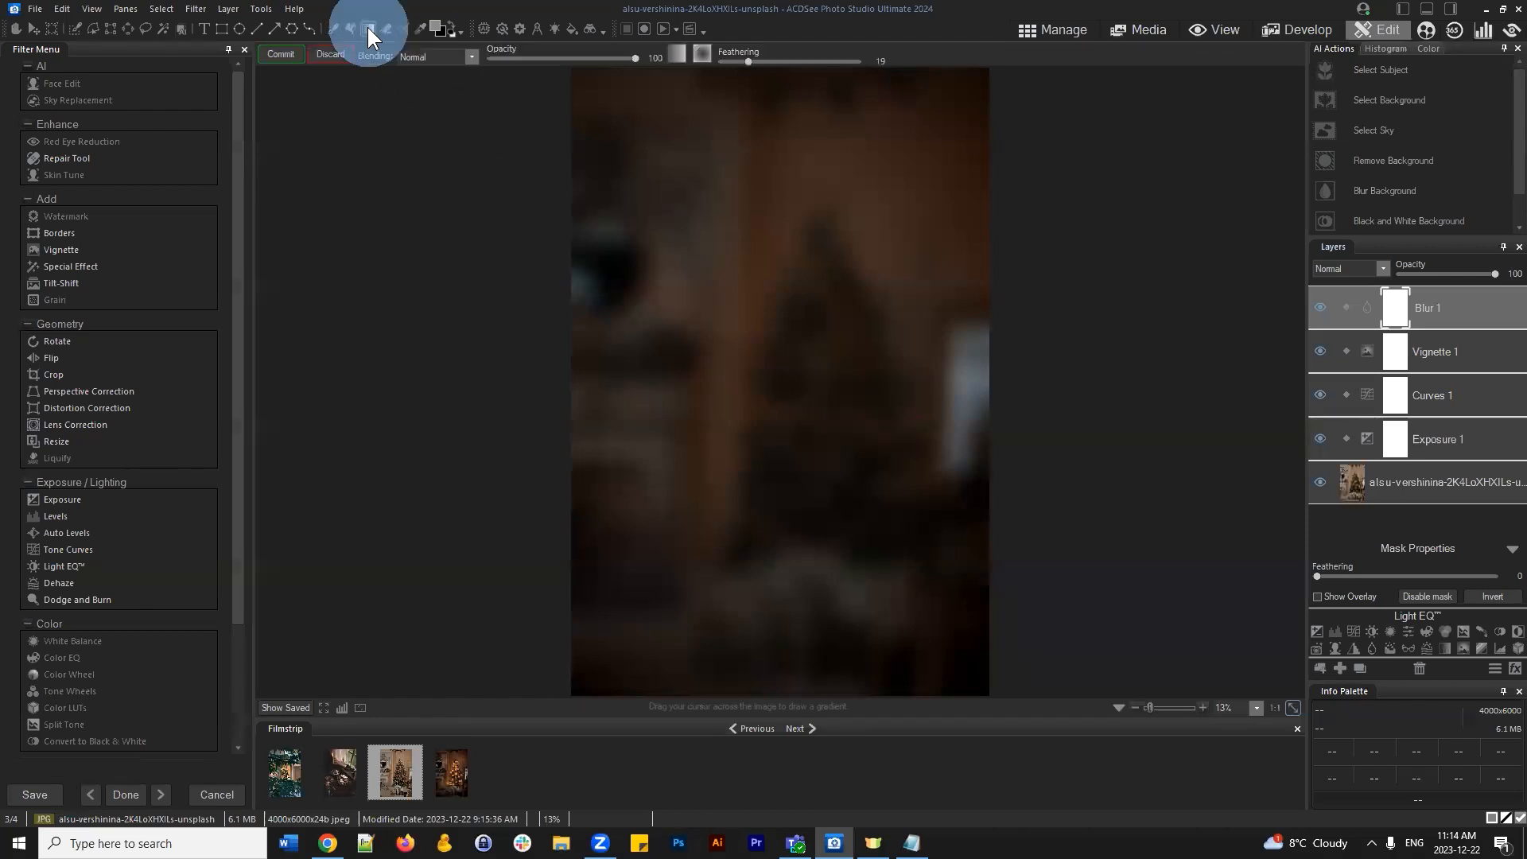
left_click(701, 52)
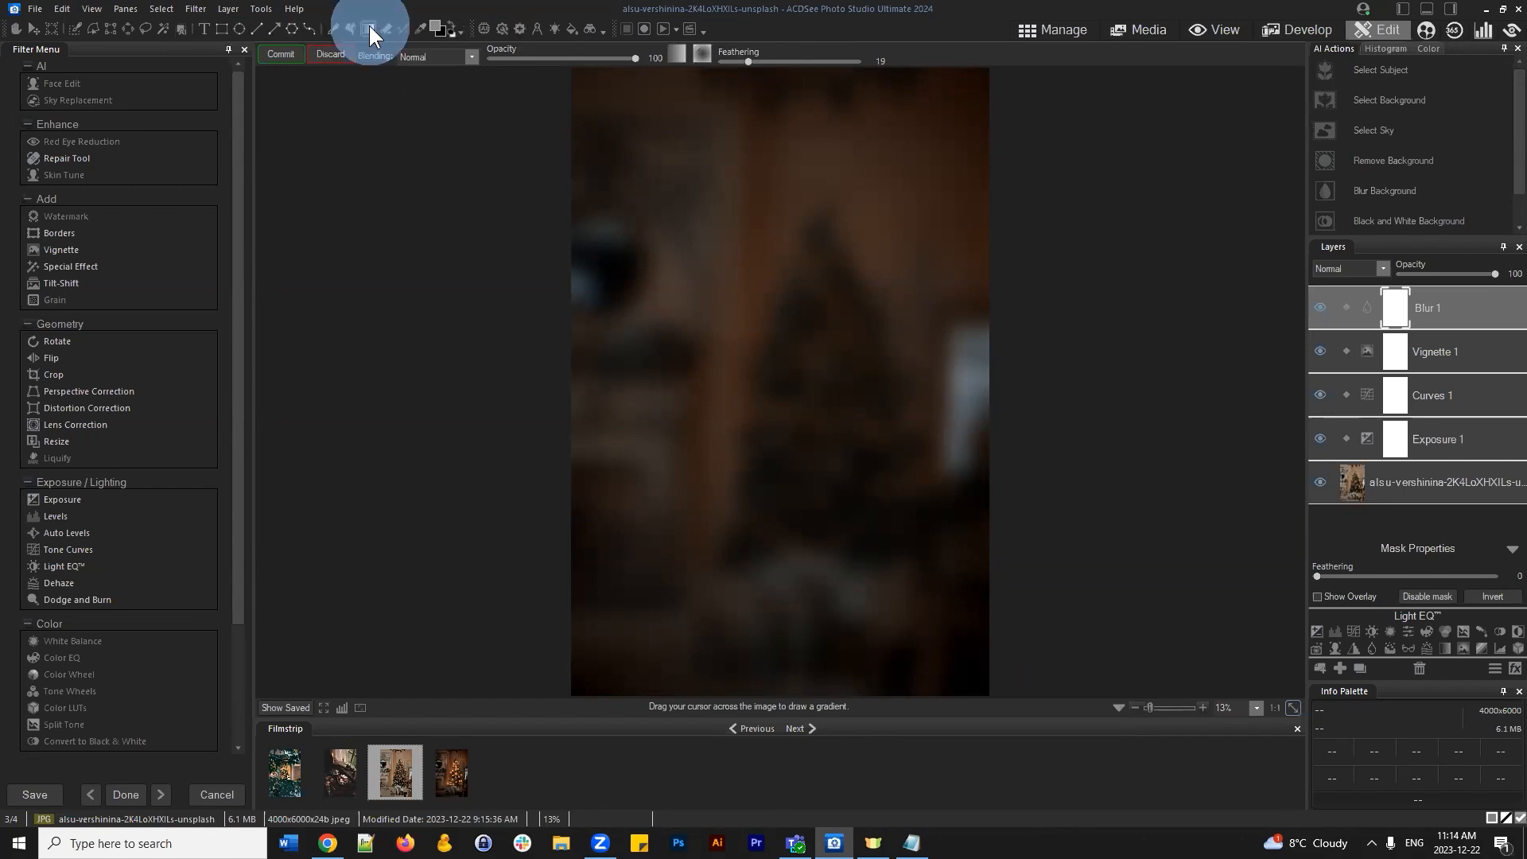
left_click(702, 53)
Draw an elliptical radial gradient centred on the tree in the Blur mask and apply it with the gradient feathering at 0
left_click_drag(807, 414, 915, 232)
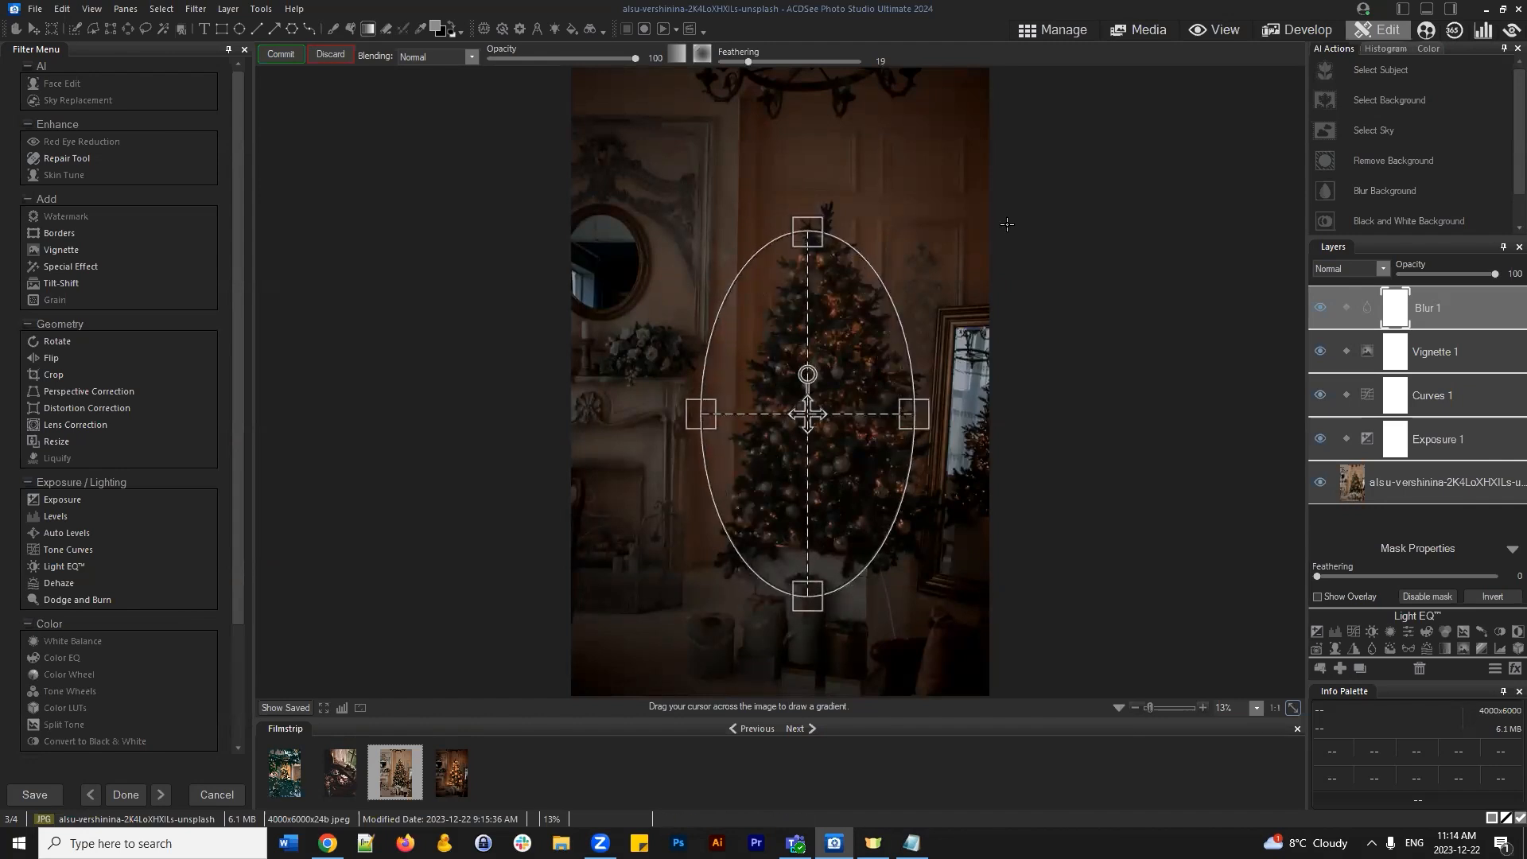
left_click_drag(808, 414, 818, 414)
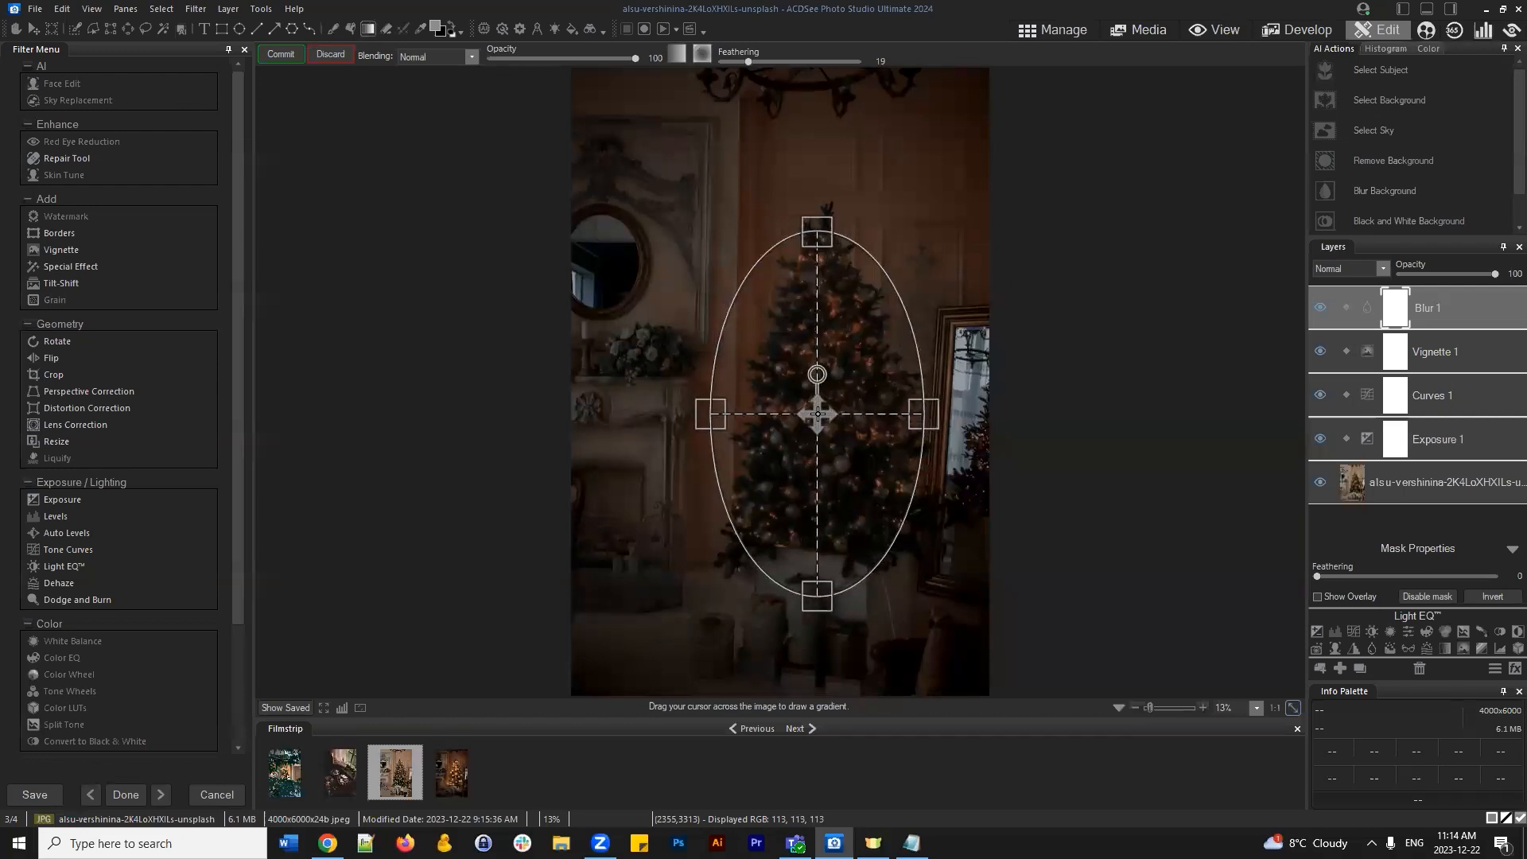
left_click_drag(817, 415, 823, 417)
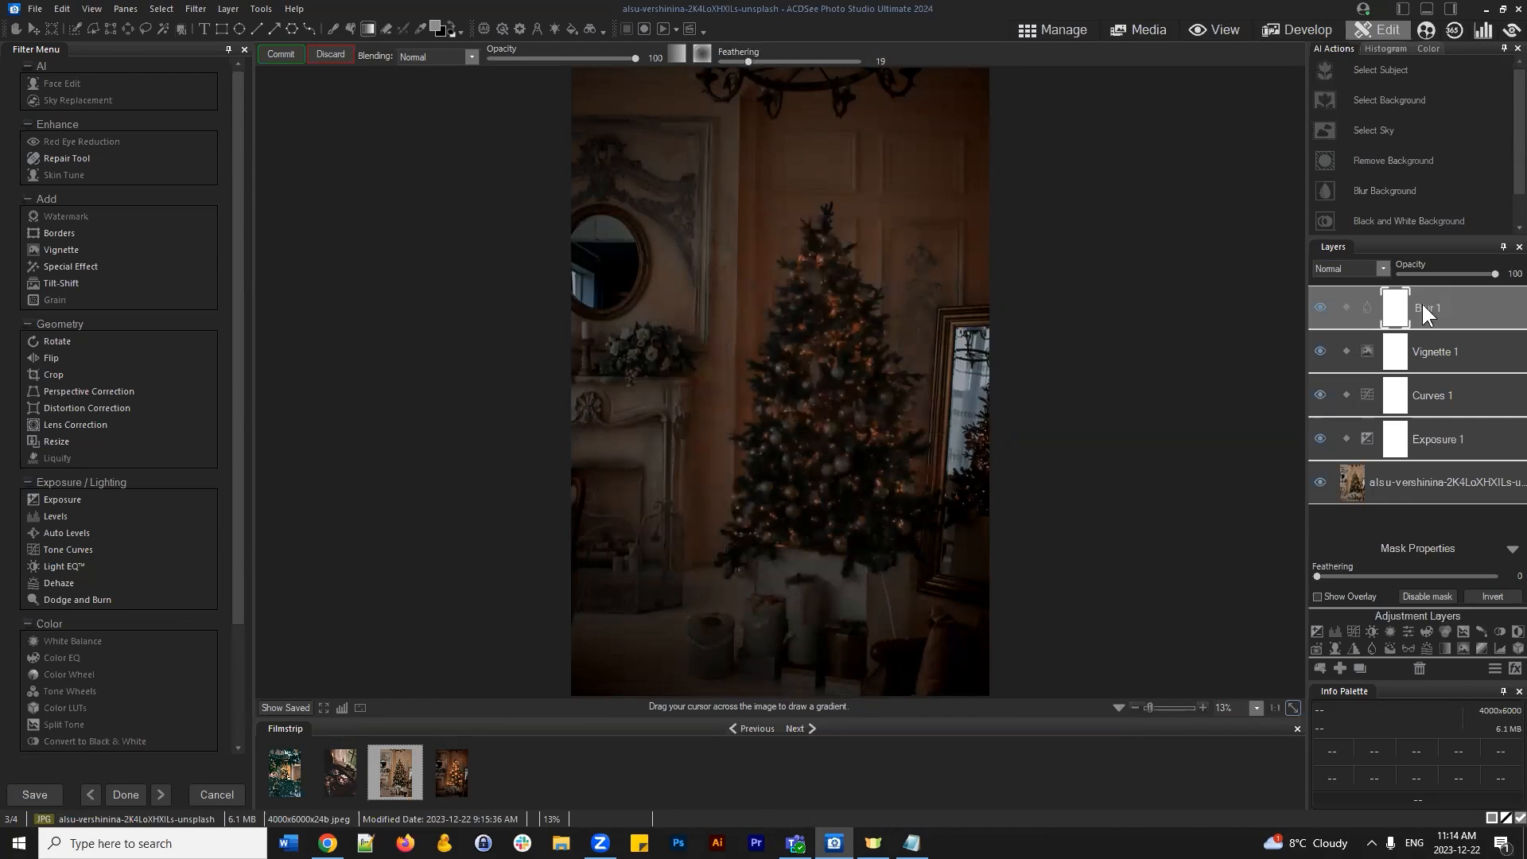
left_click(744, 62)
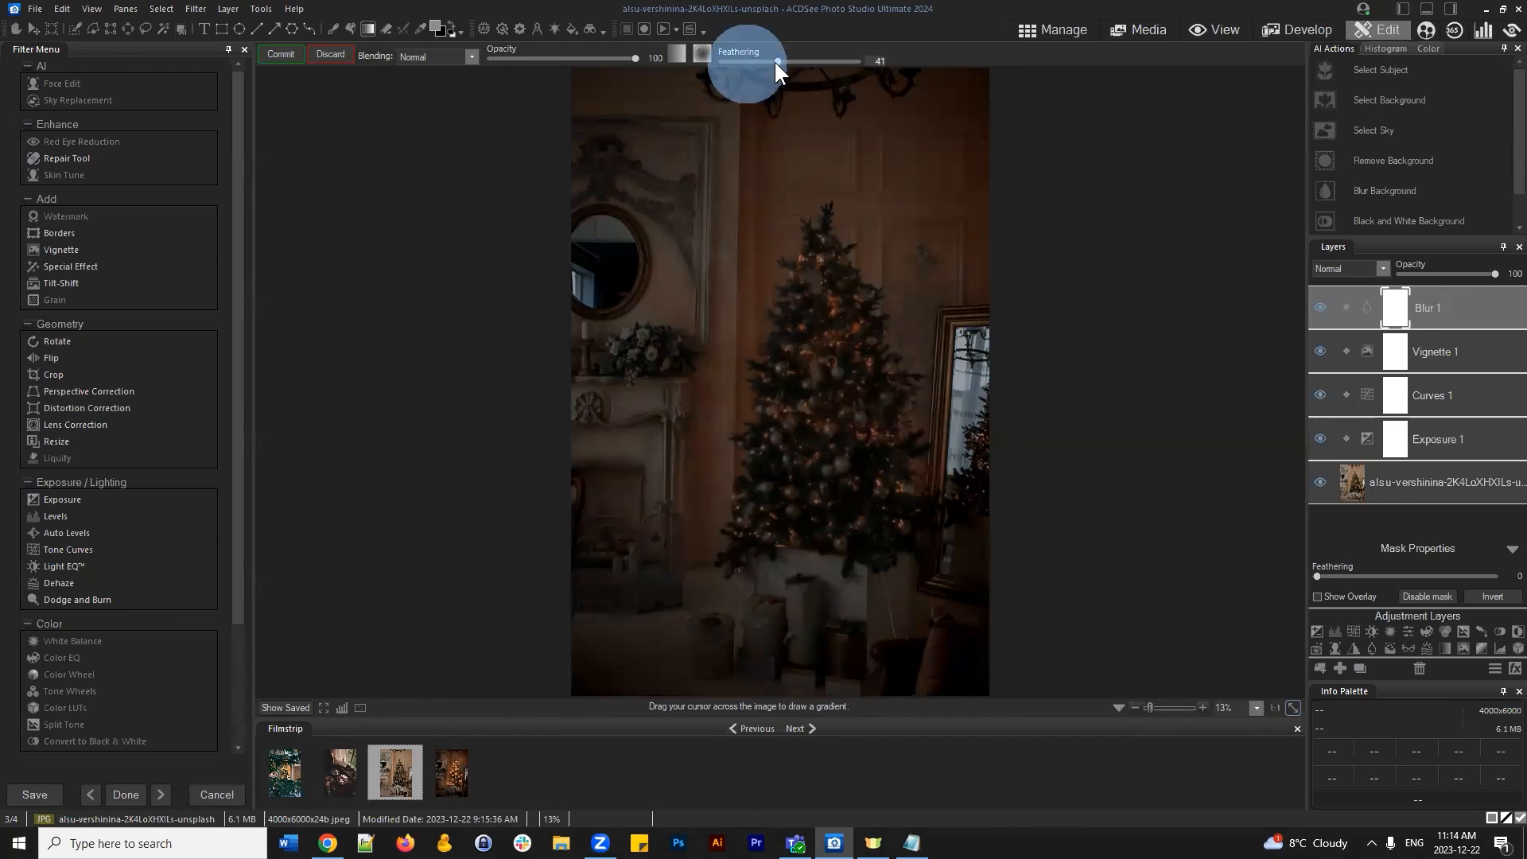
left_click(769, 61)
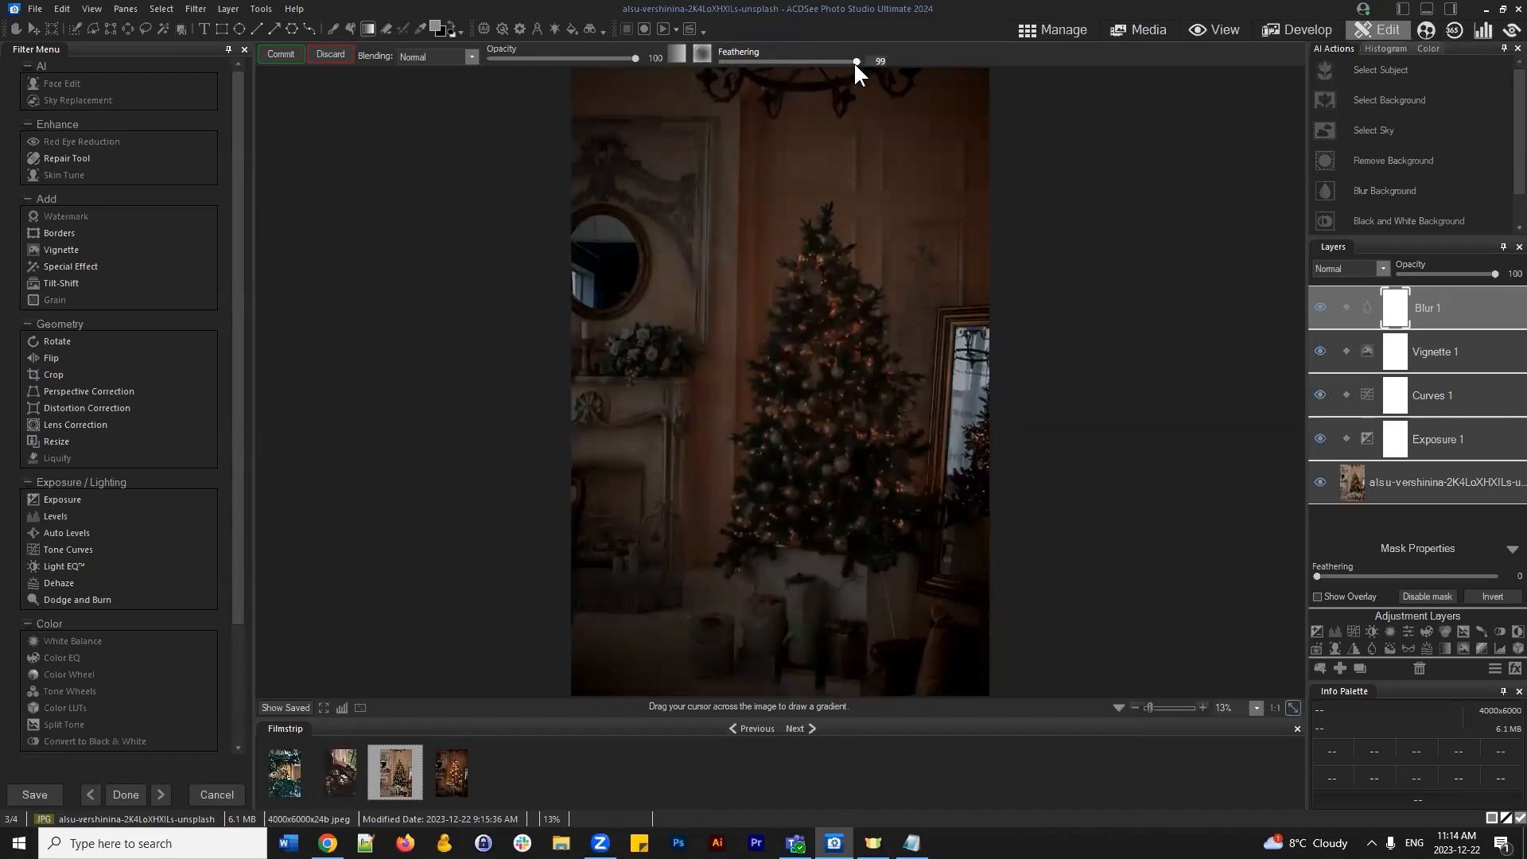
left_click_drag(857, 59, 695, 69)
left_click(287, 56)
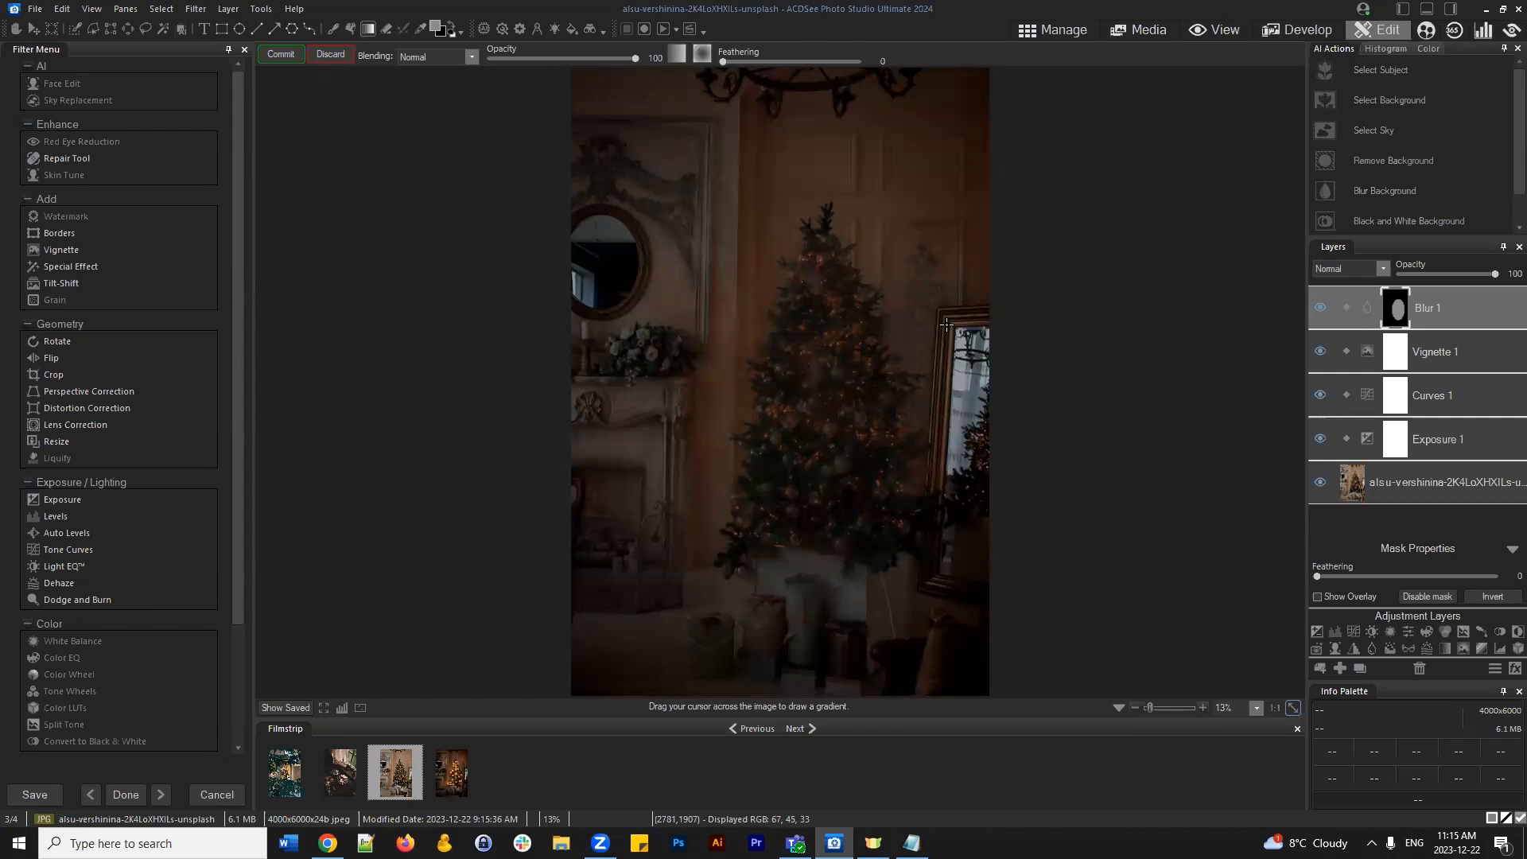
Set the Blur mask's feathering to 3 and reset the mask to plain white
mouse_move(1317, 575)
left_mouse_down()
mouse_move(1351, 578)
mouse_move(1318, 576)
left_mouse_up()
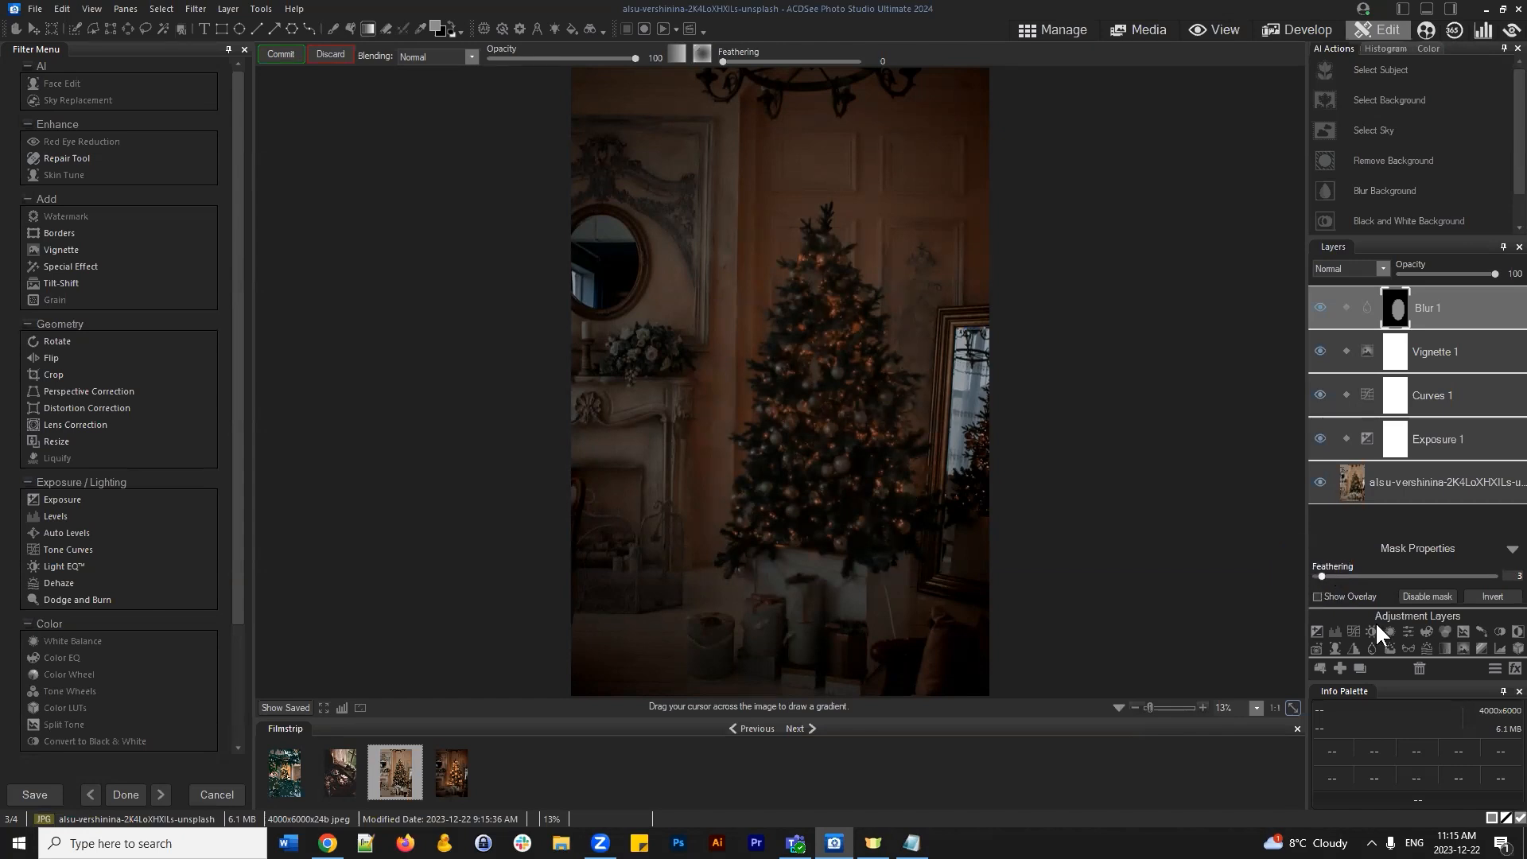
left_click(1396, 304)
right_click(1386, 307)
left_click(1385, 509)
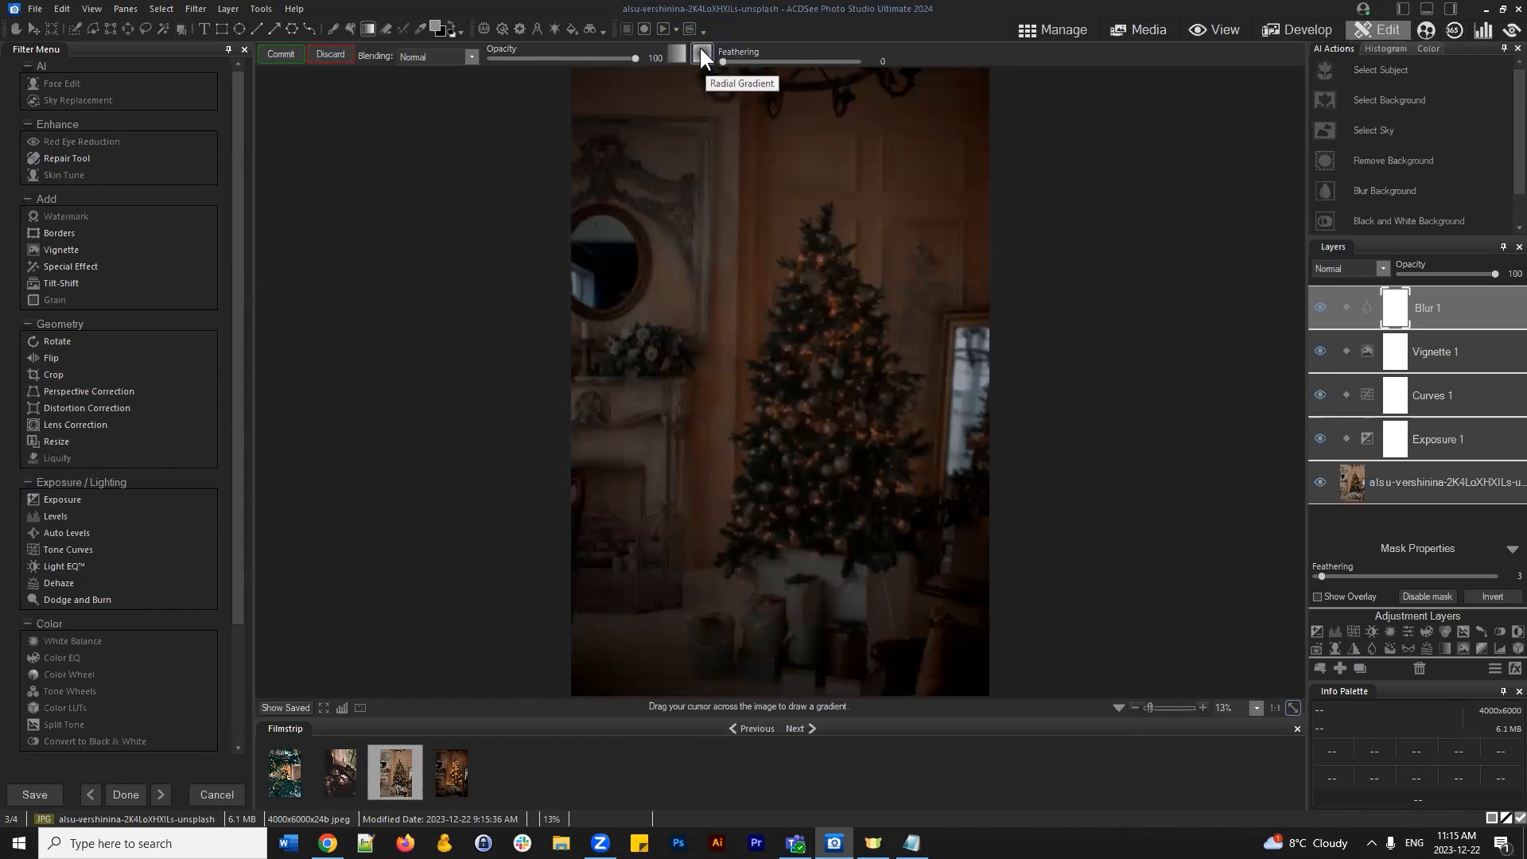
With gradient feathering 33 and reset colours, draw and apply a radial gradient around the whole tree on the Blur mask
left_click_drag(723, 62, 767, 62)
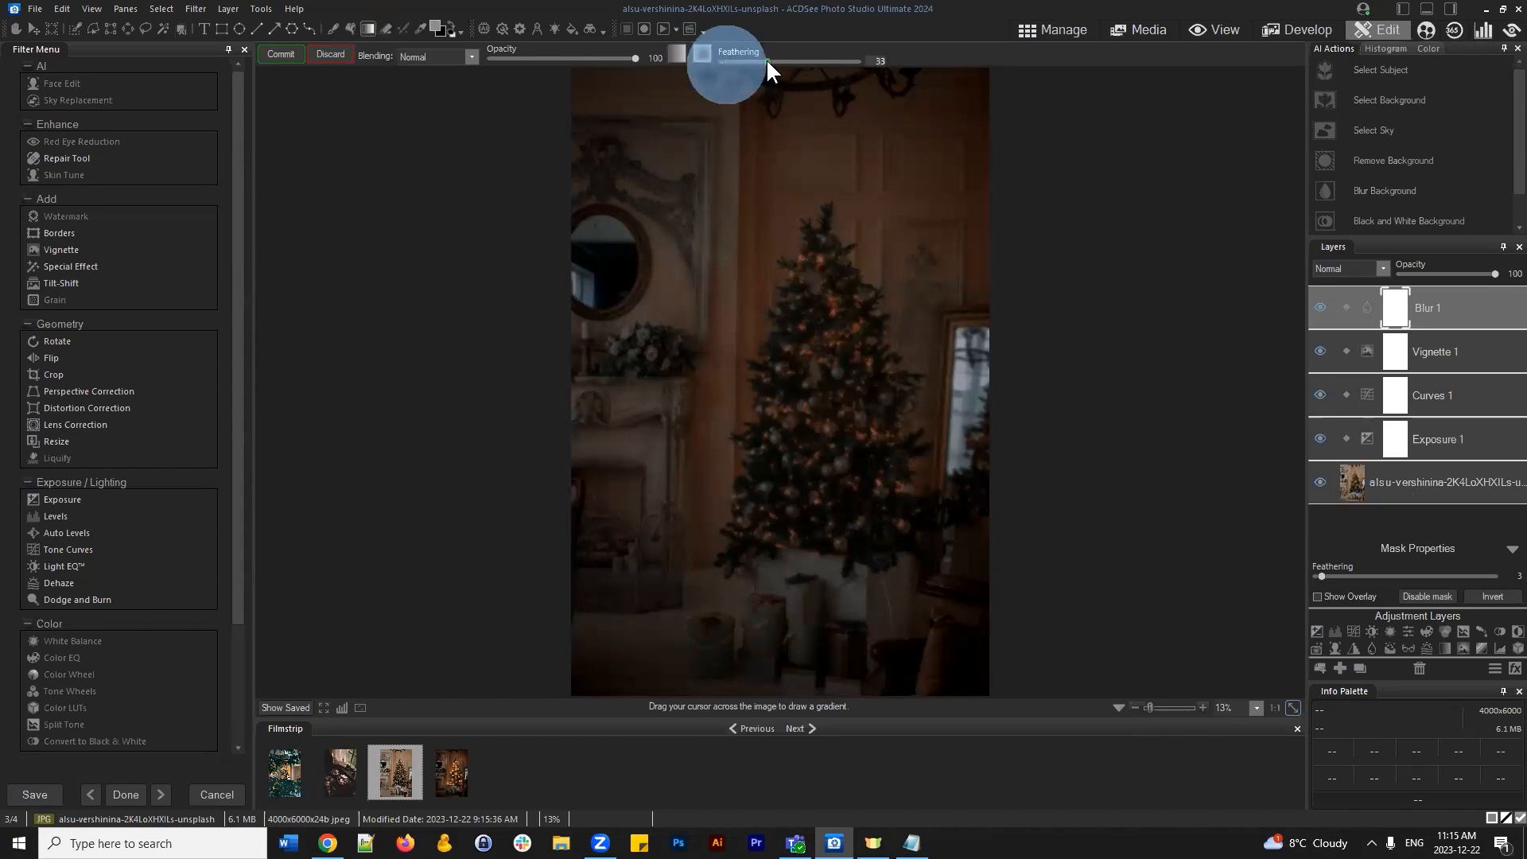
left_click(448, 29)
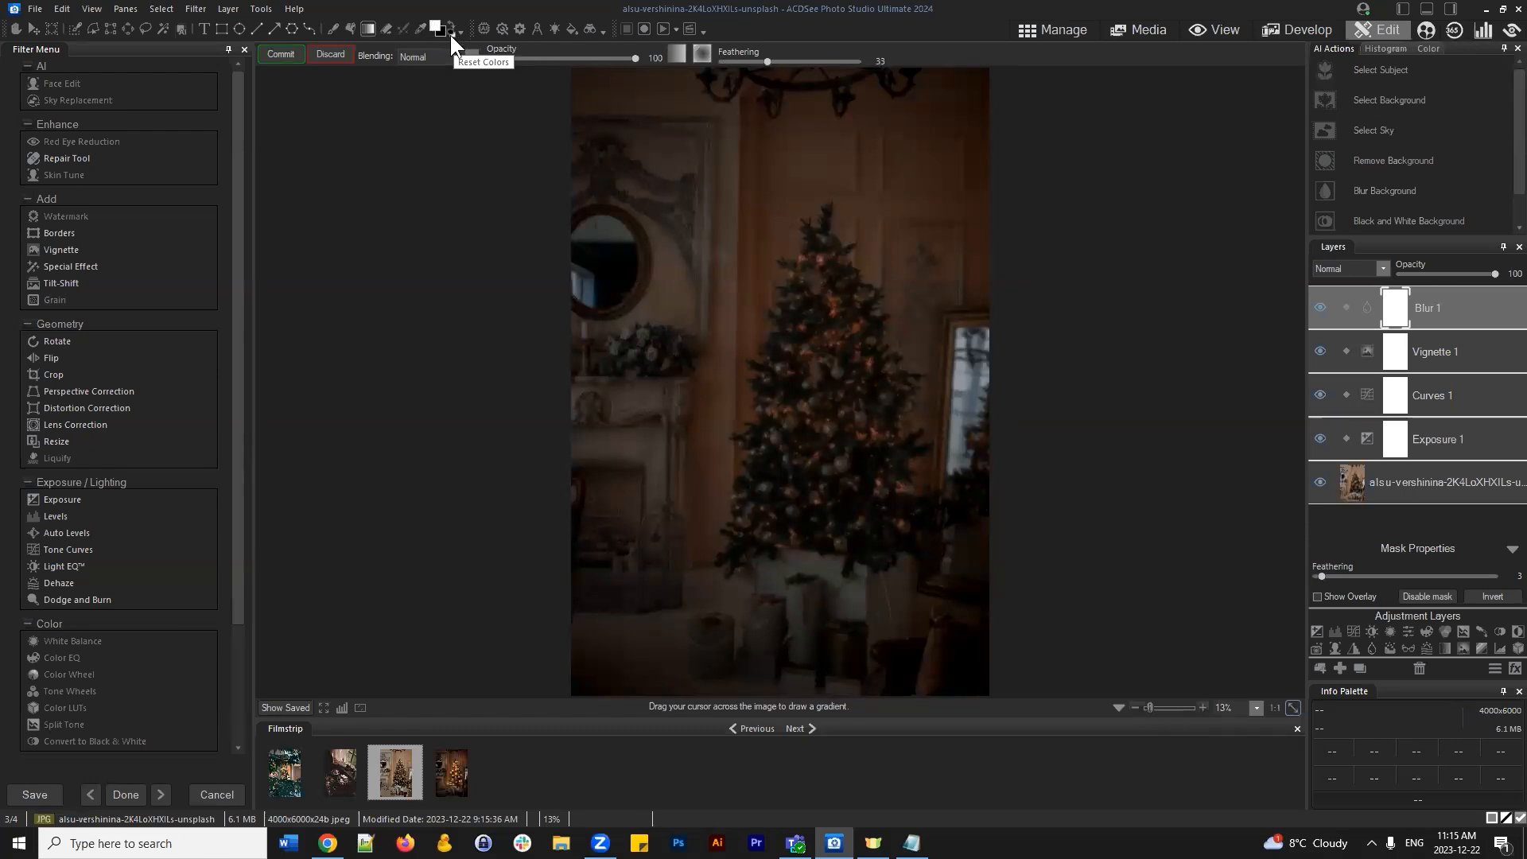
left_click(450, 27)
left_click(1394, 308)
left_click_drag(826, 406, 928, 217)
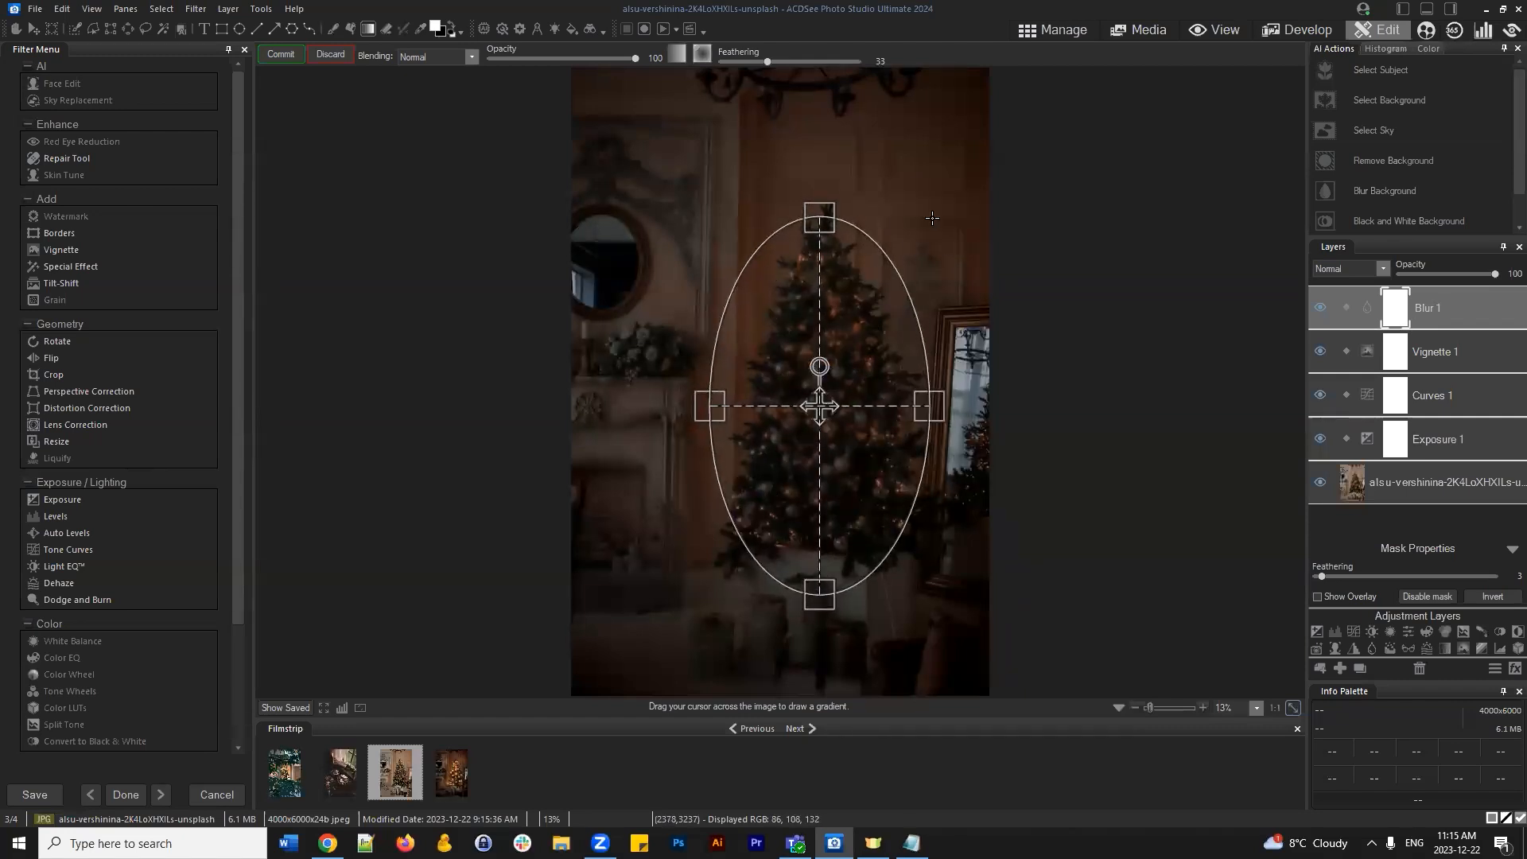
left_click(280, 55)
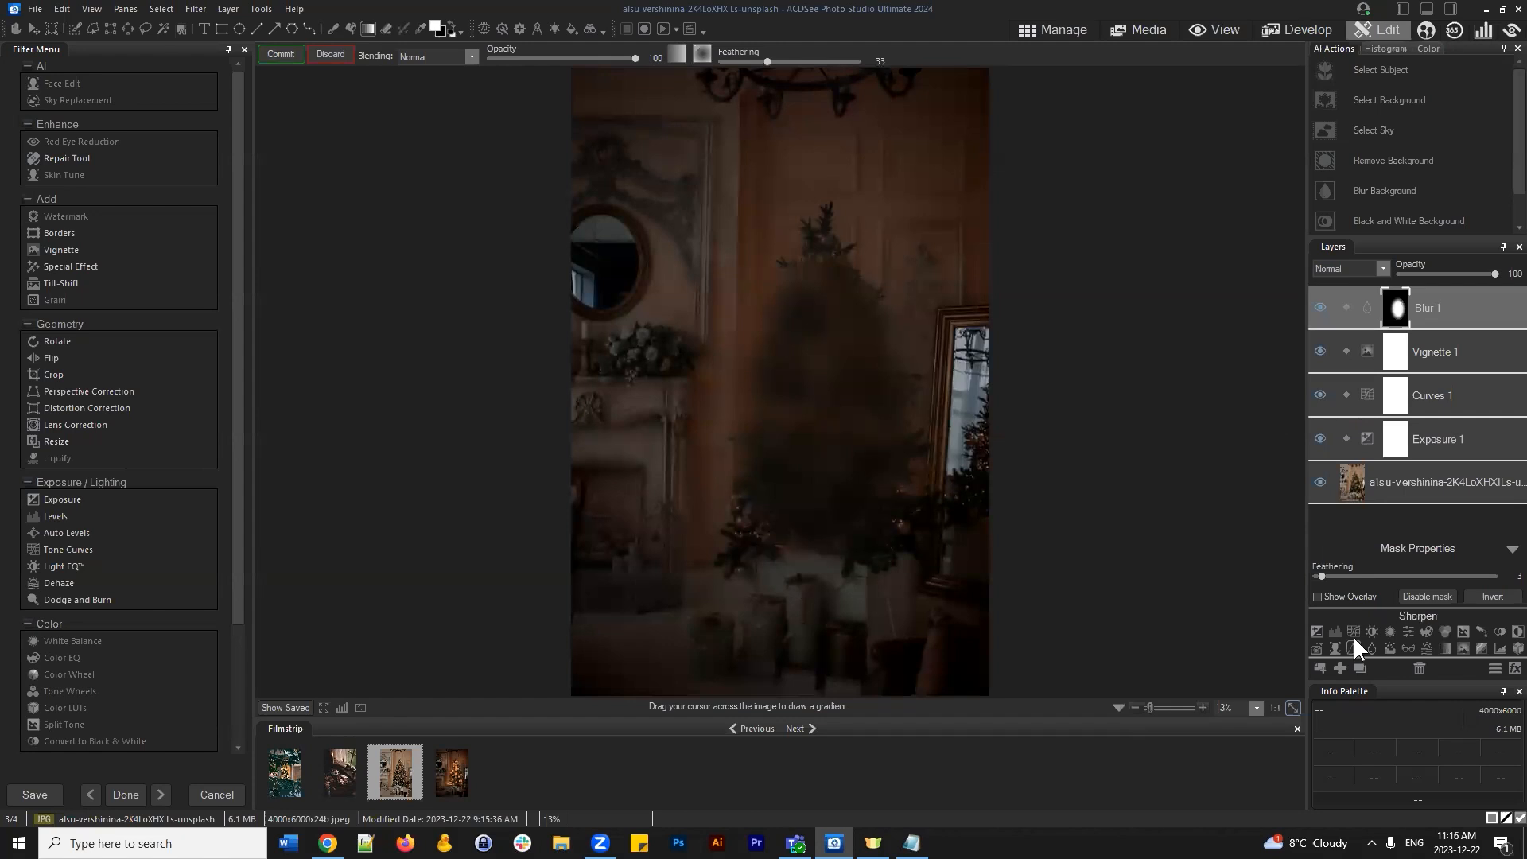
Set the Blur mask's feathering to 23 and lower the Blur layer's opacity to 38
mouse_move(1493, 274)
left_mouse_down()
mouse_move(1433, 275)
mouse_move(1478, 272)
left_mouse_up()
left_click(1474, 273)
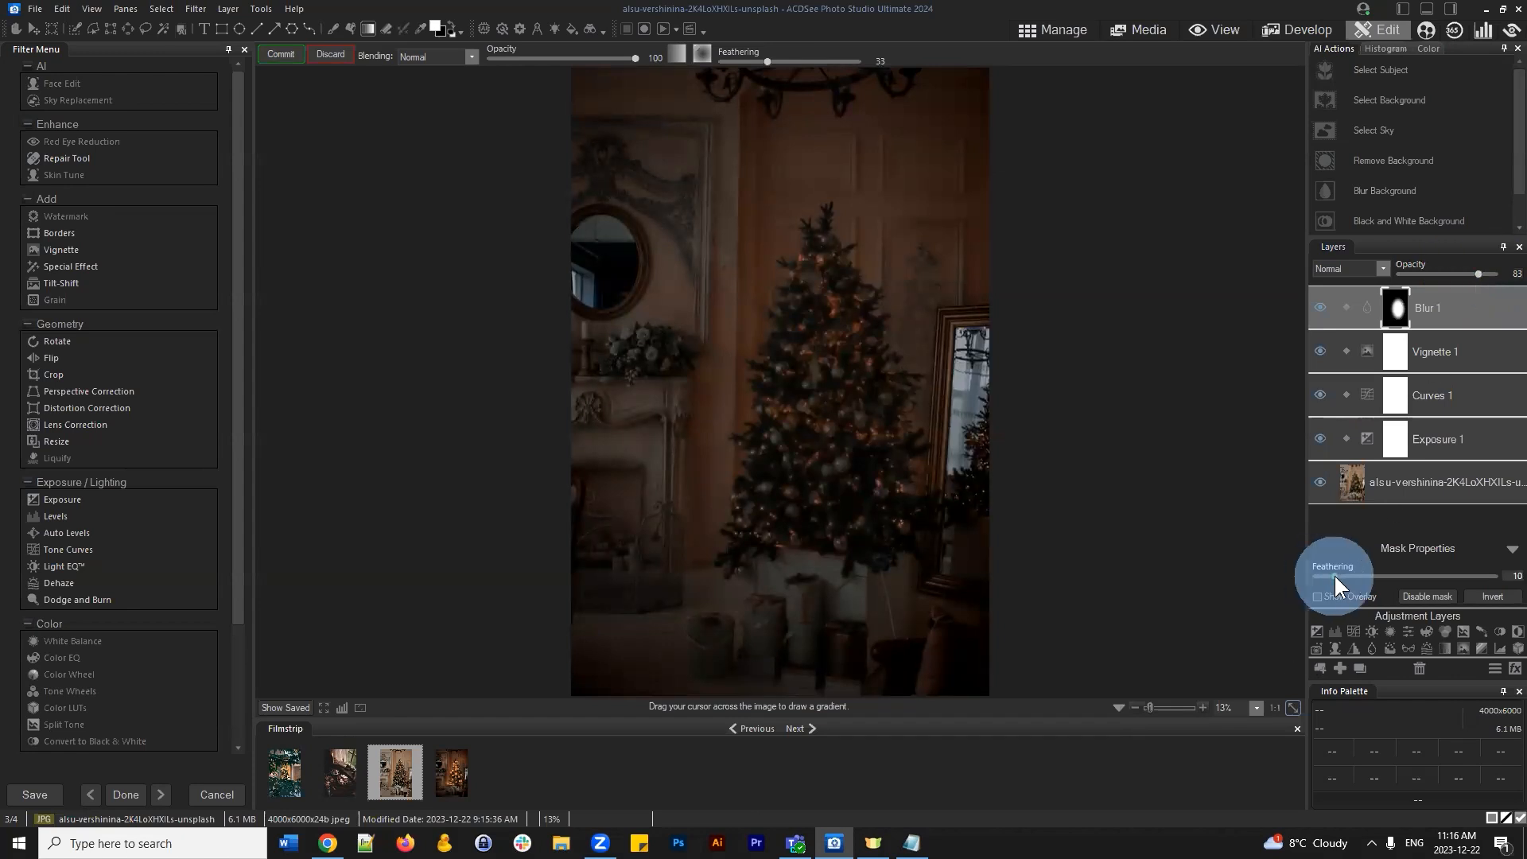
left_click_drag(1391, 566, 1357, 575)
left_click(32, 28)
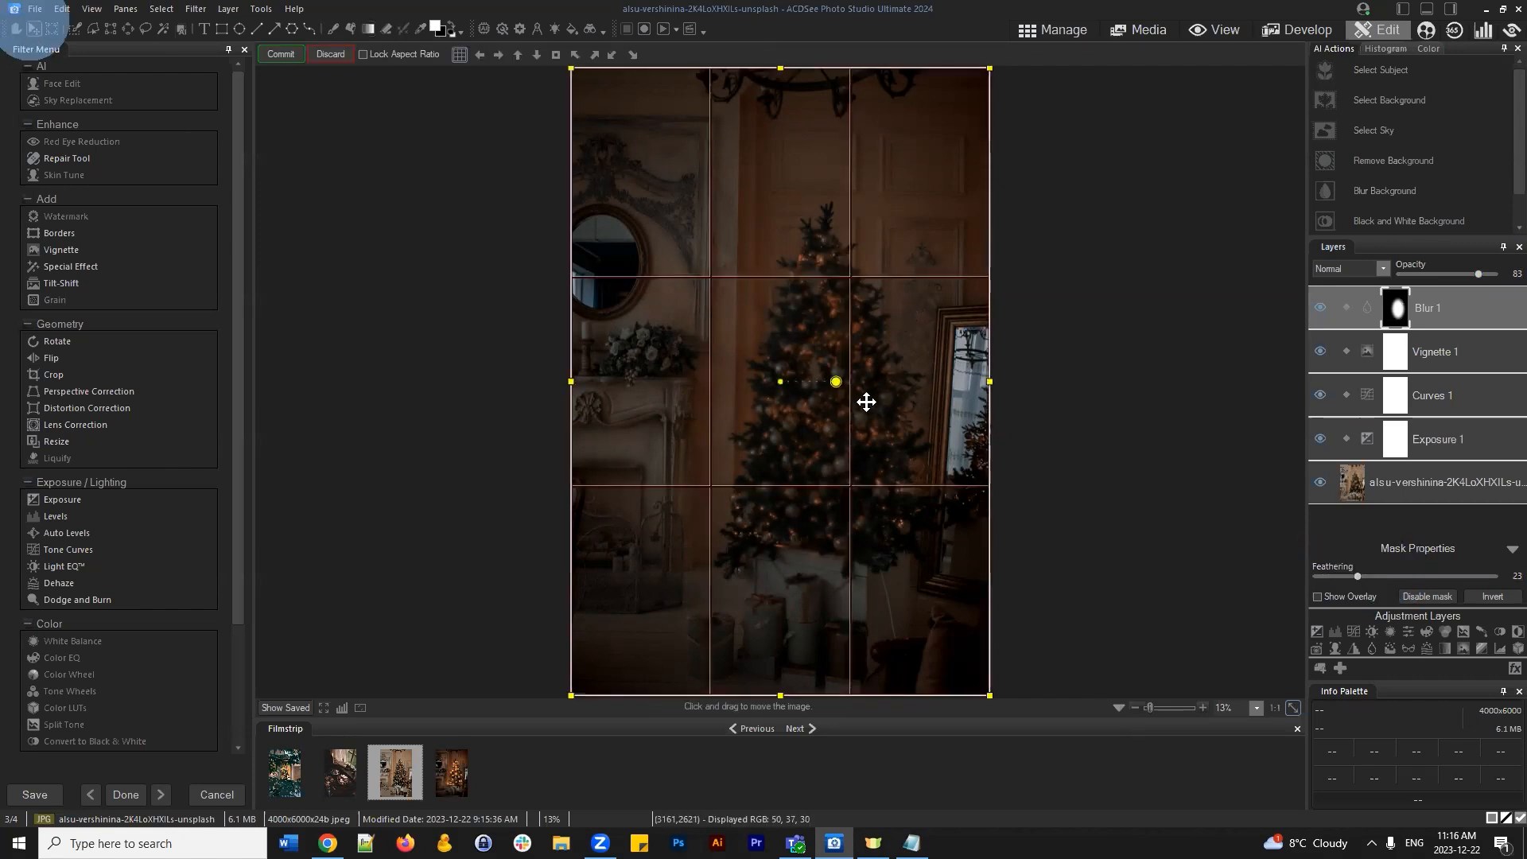
left_click(330, 55)
left_click(1453, 274)
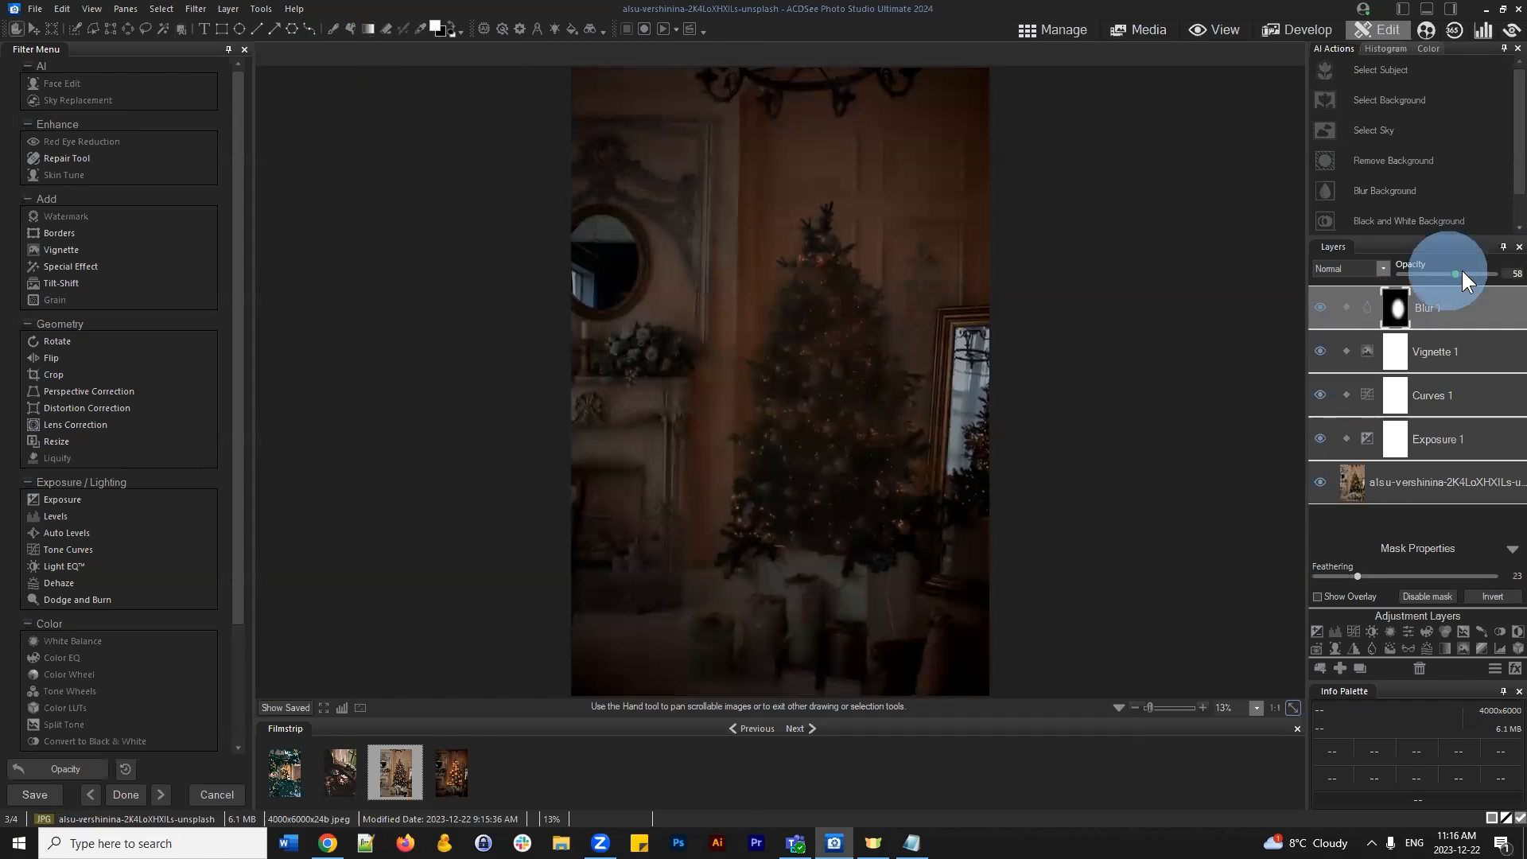
left_click_drag(1437, 273, 1435, 273)
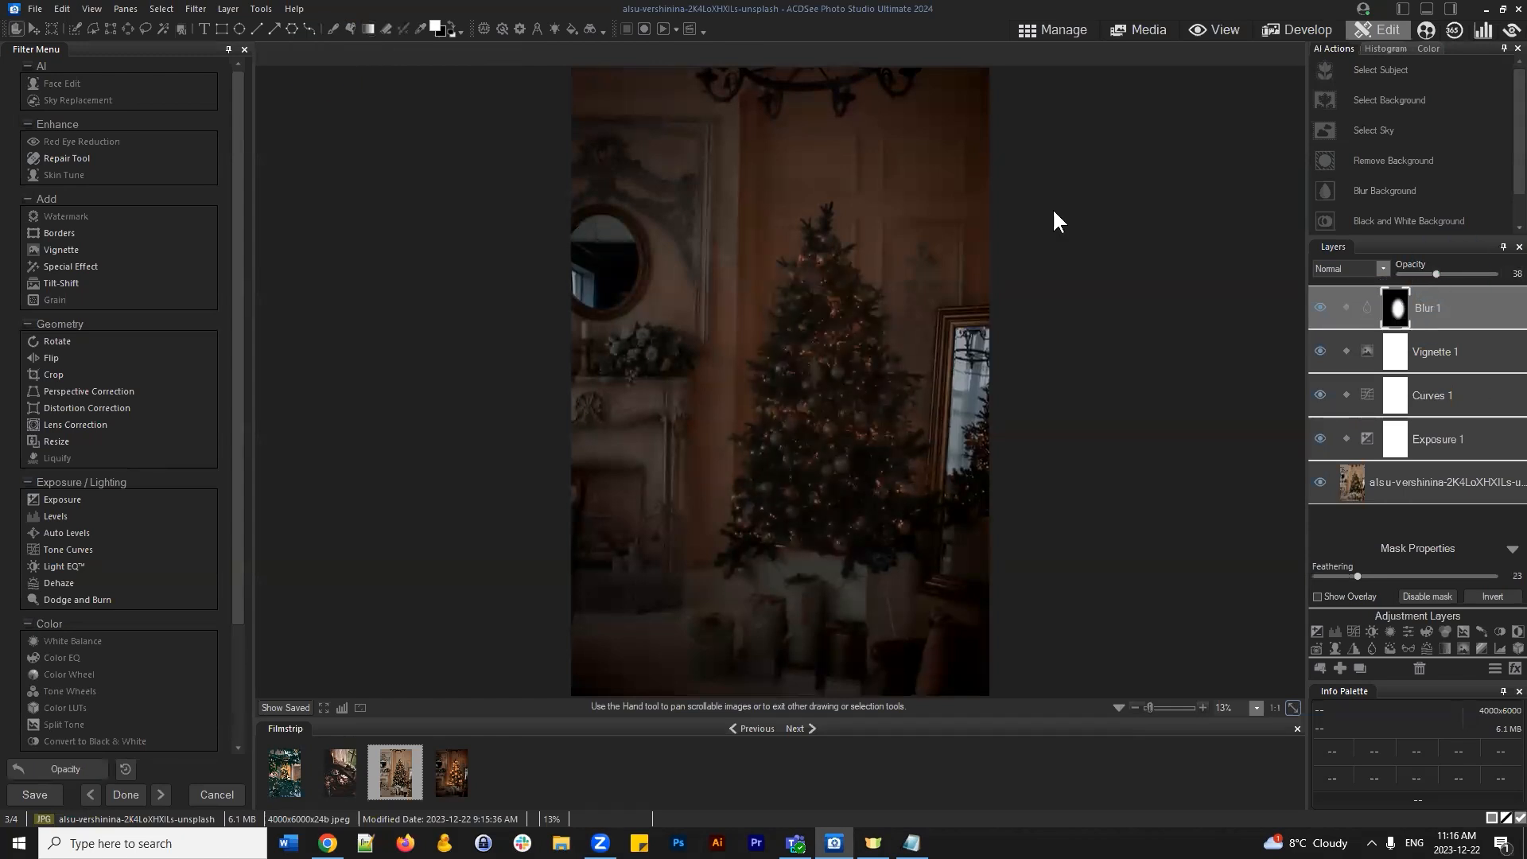
Switch back to the Gradient tool in radial mode with the Blur layer's mask selected
left_click(365, 33)
left_click_drag(820, 417, 960, 209)
left_click(281, 55)
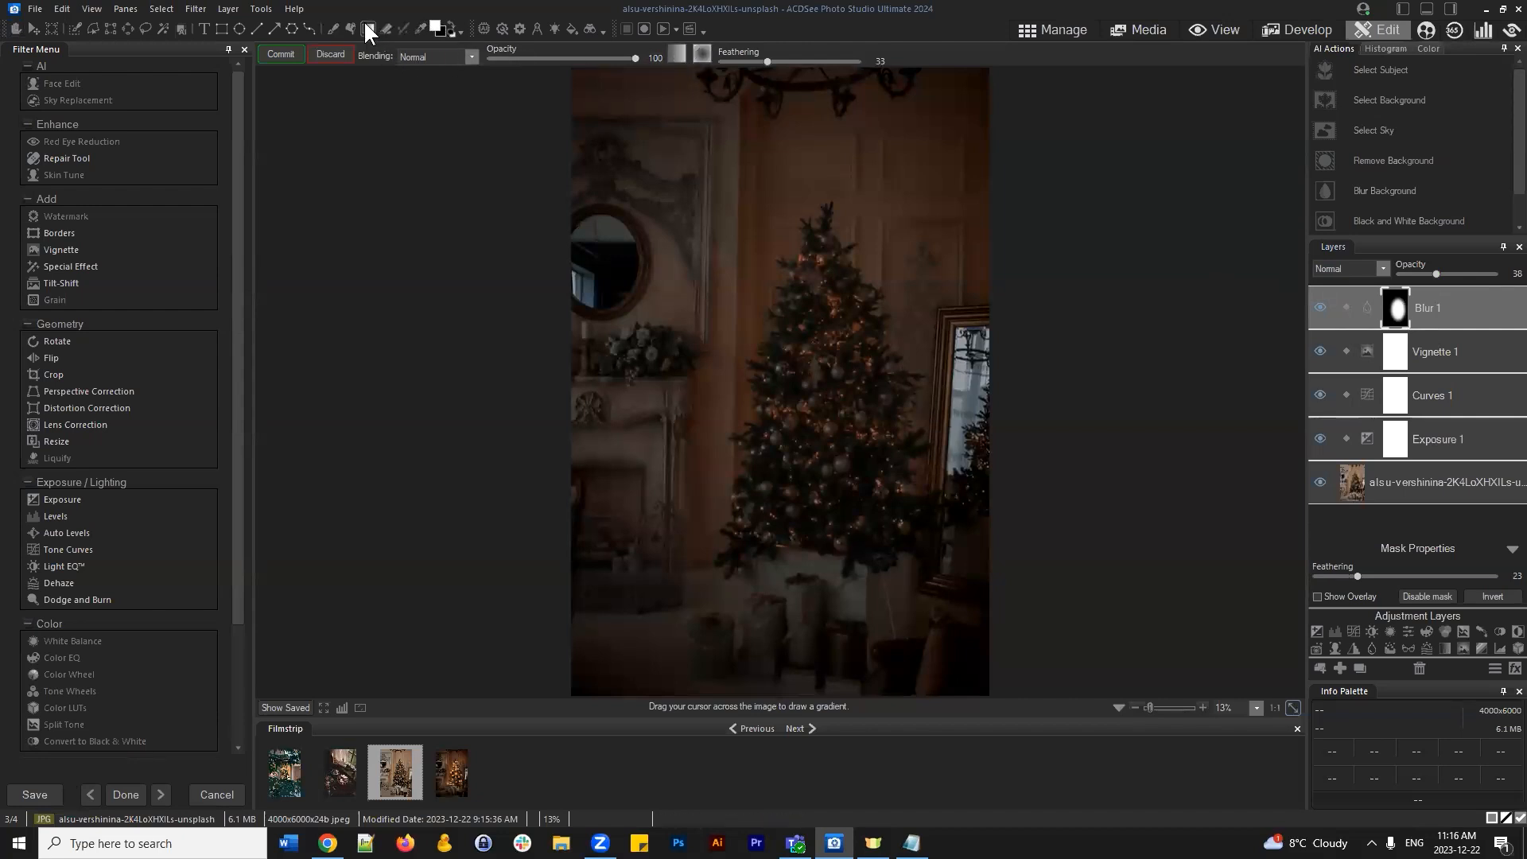
left_click(1397, 307)
left_click(700, 51)
left_click_drag(1397, 319, 1404, 304)
left_click_drag(1405, 309, 1400, 317)
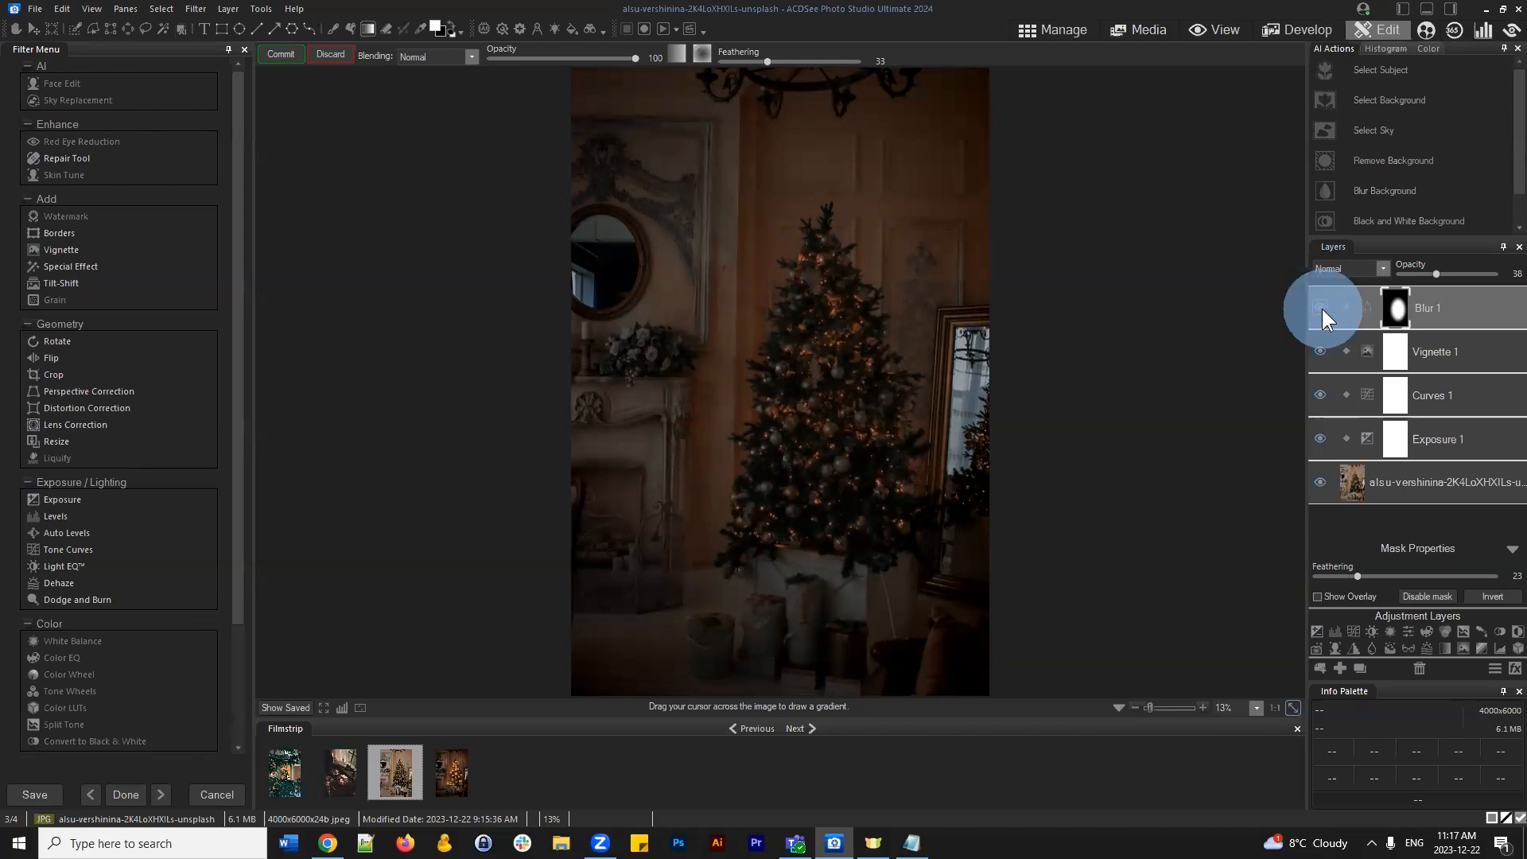
Raise the Blur layer's opacity to 74 and show the layer's blur strength settings
left_click_drag(1432, 276, 1472, 274)
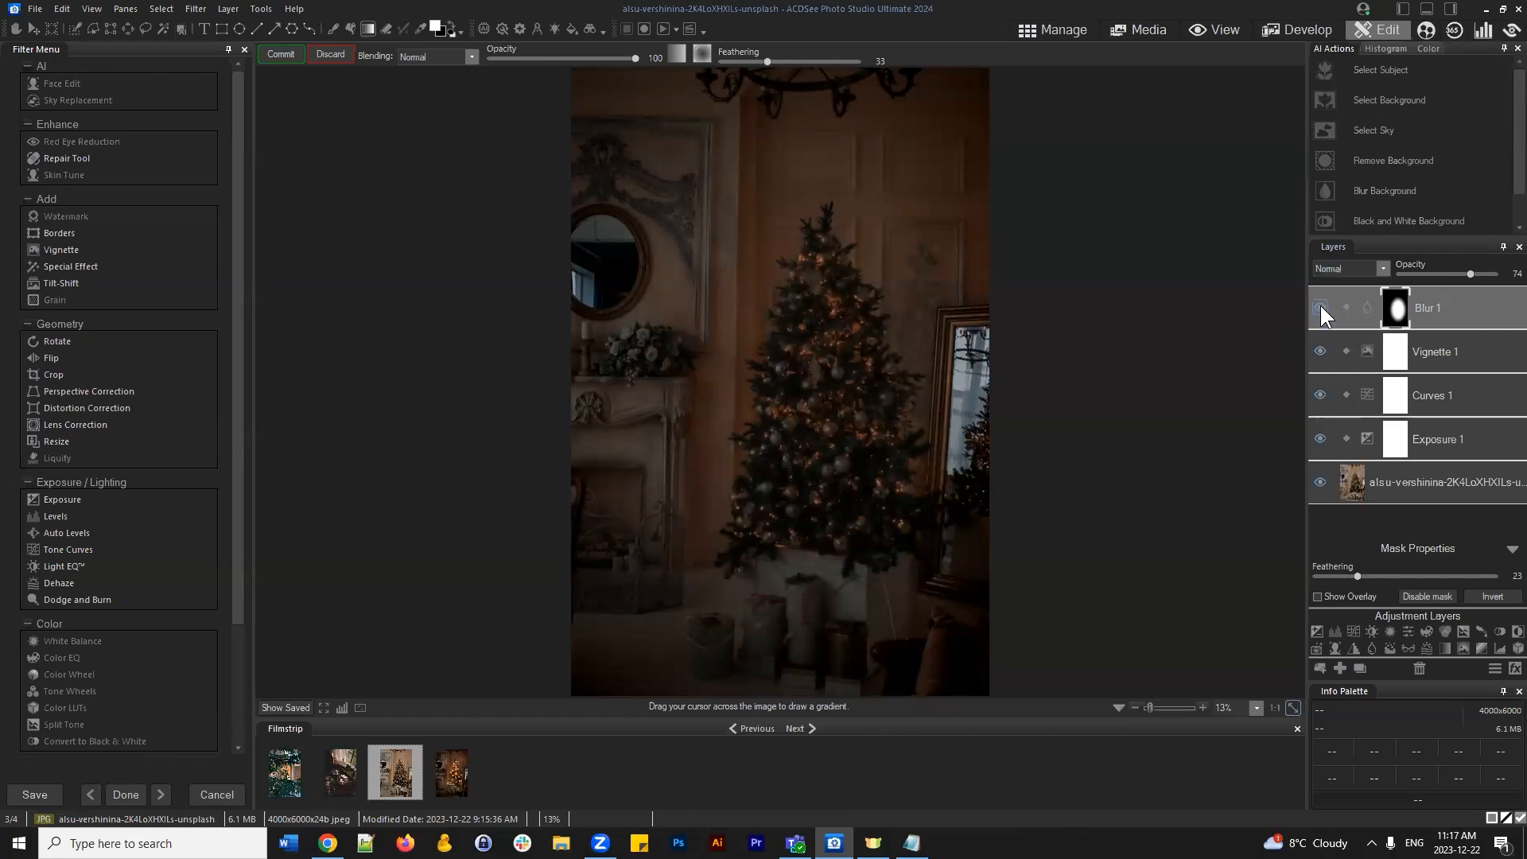
left_click(1443, 306)
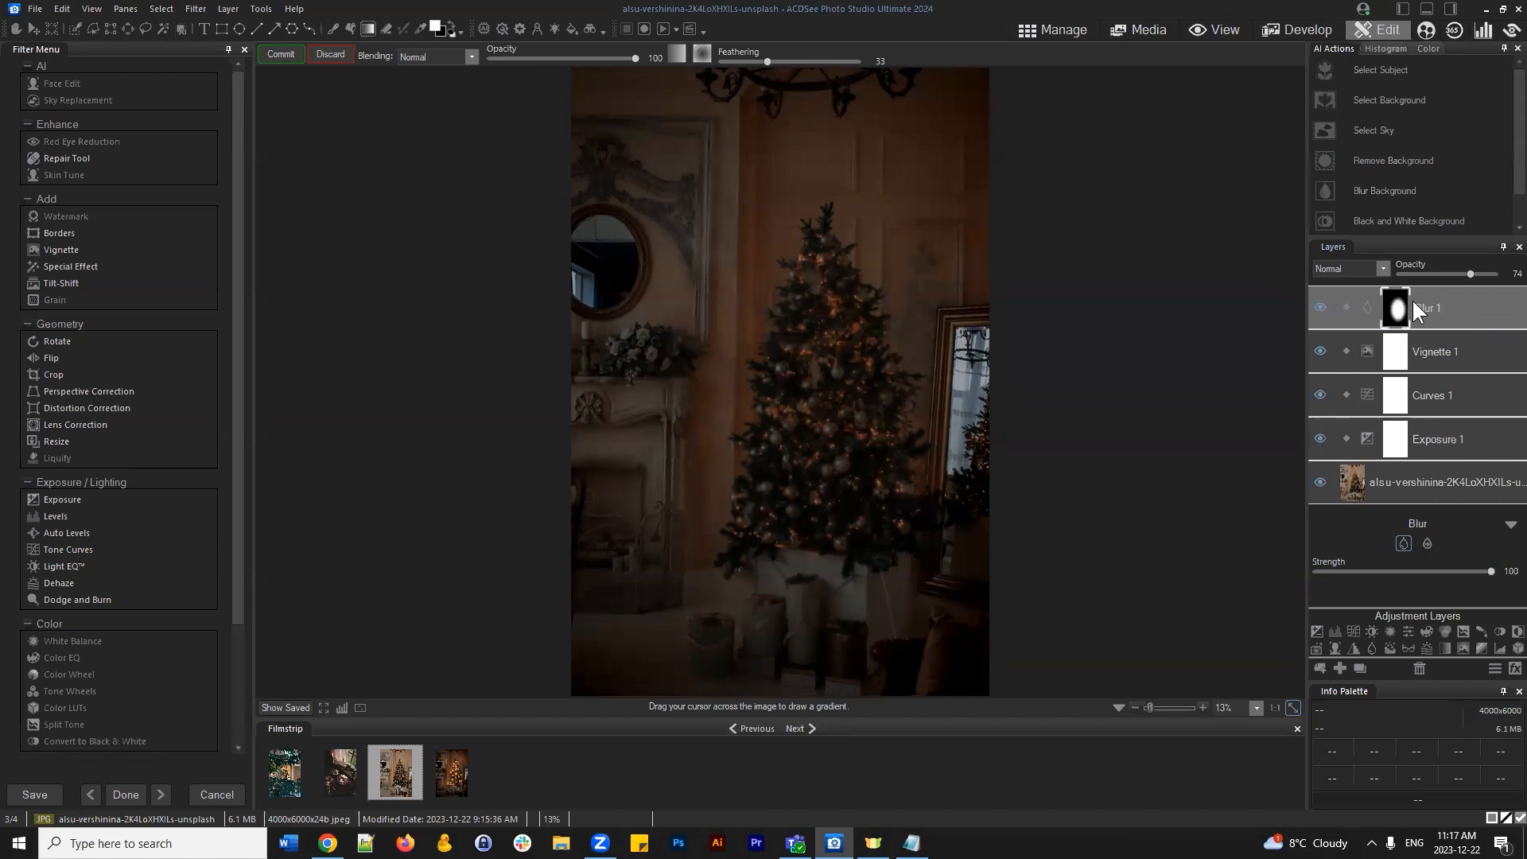
left_click_drag(1444, 315, 1452, 308)
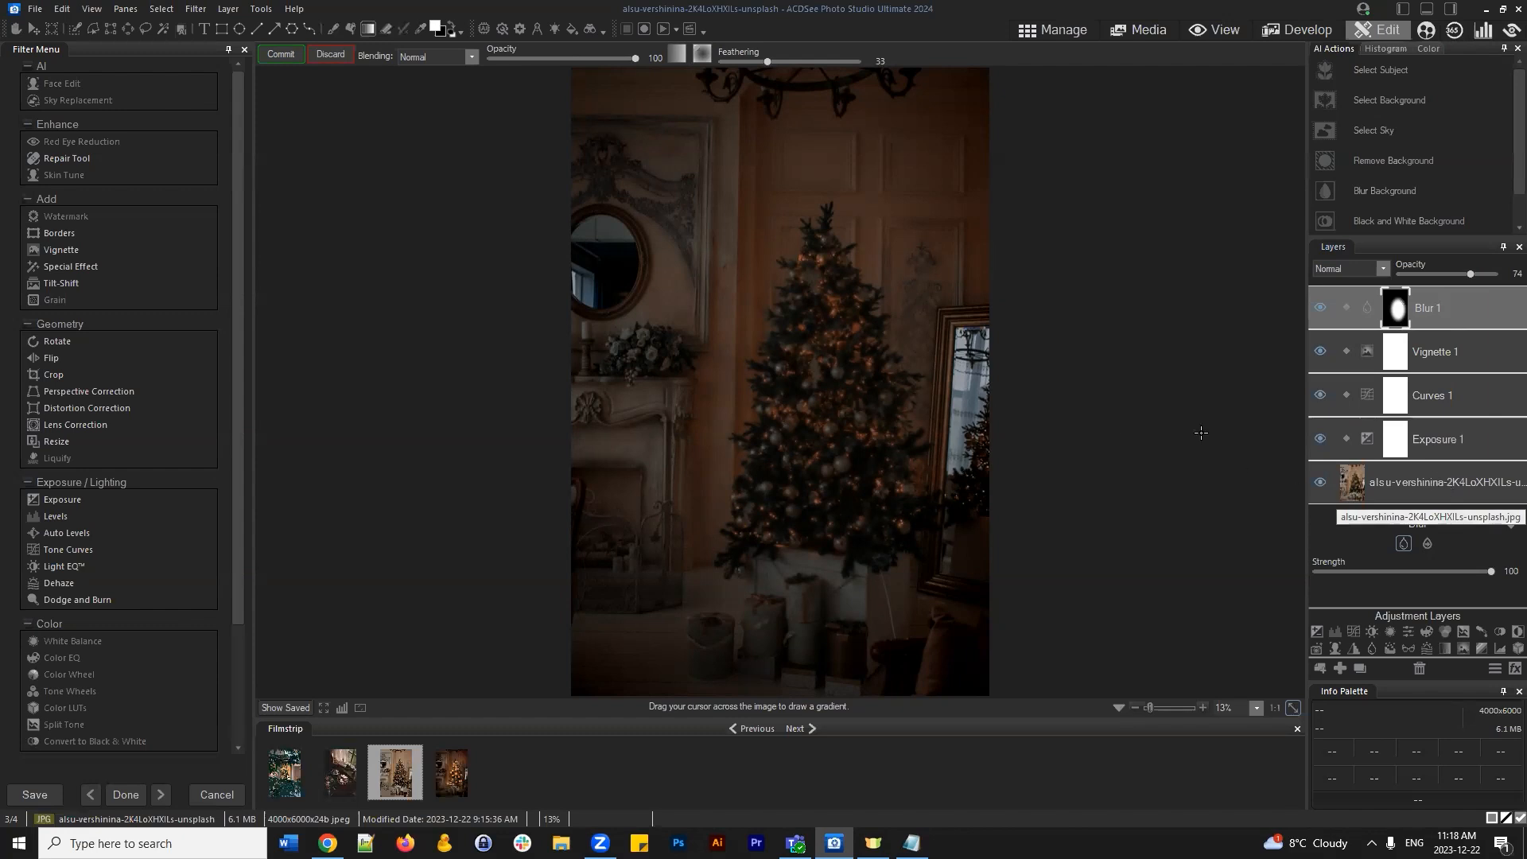
Save the layered image in the Bokeh folder as "bokeh 2" in ACDC format
left_click(34, 9)
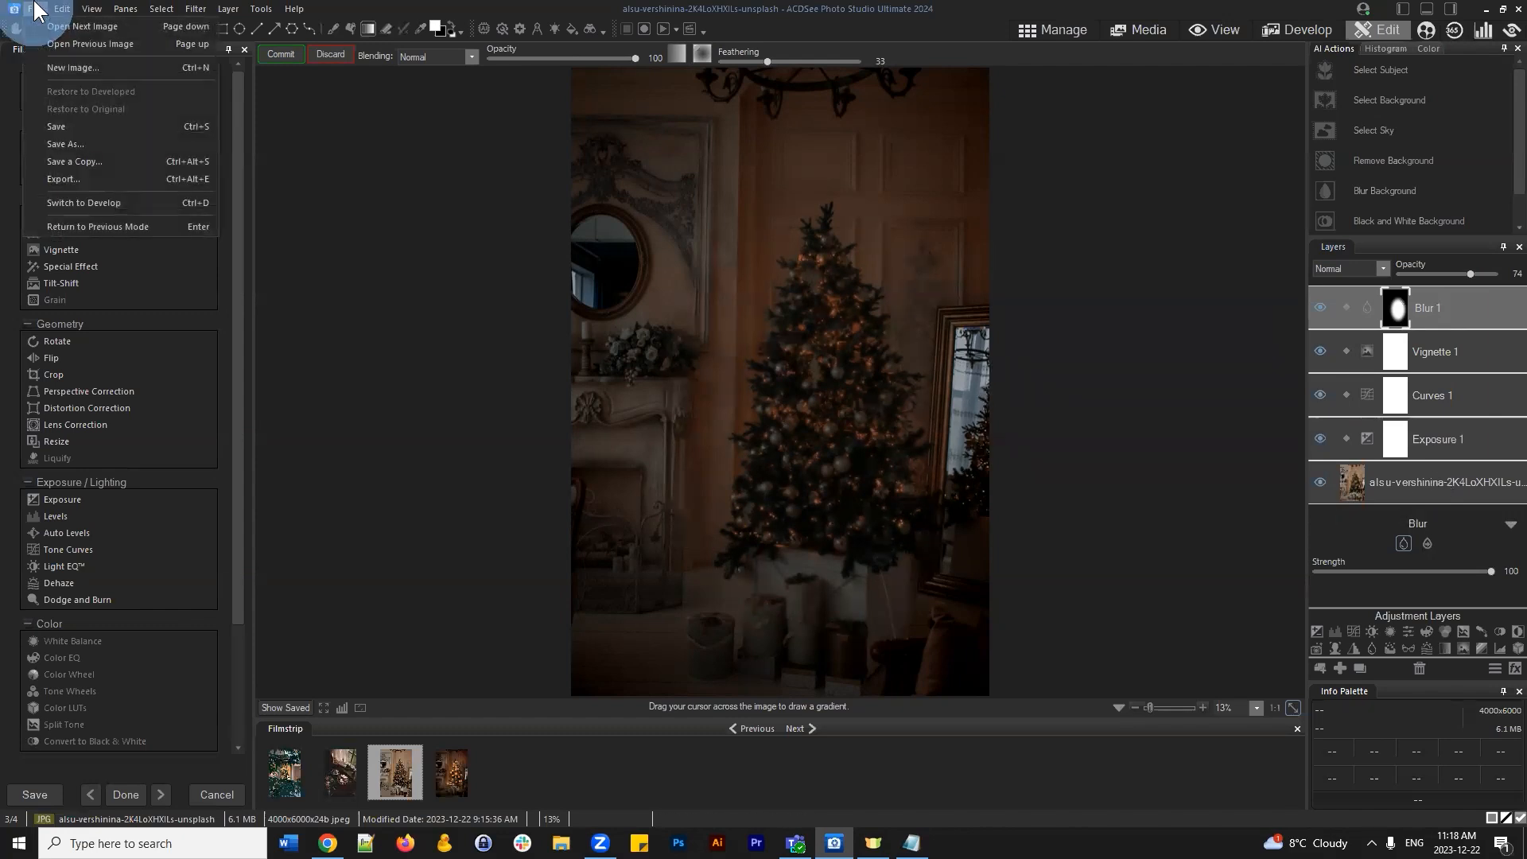
left_click(62, 146)
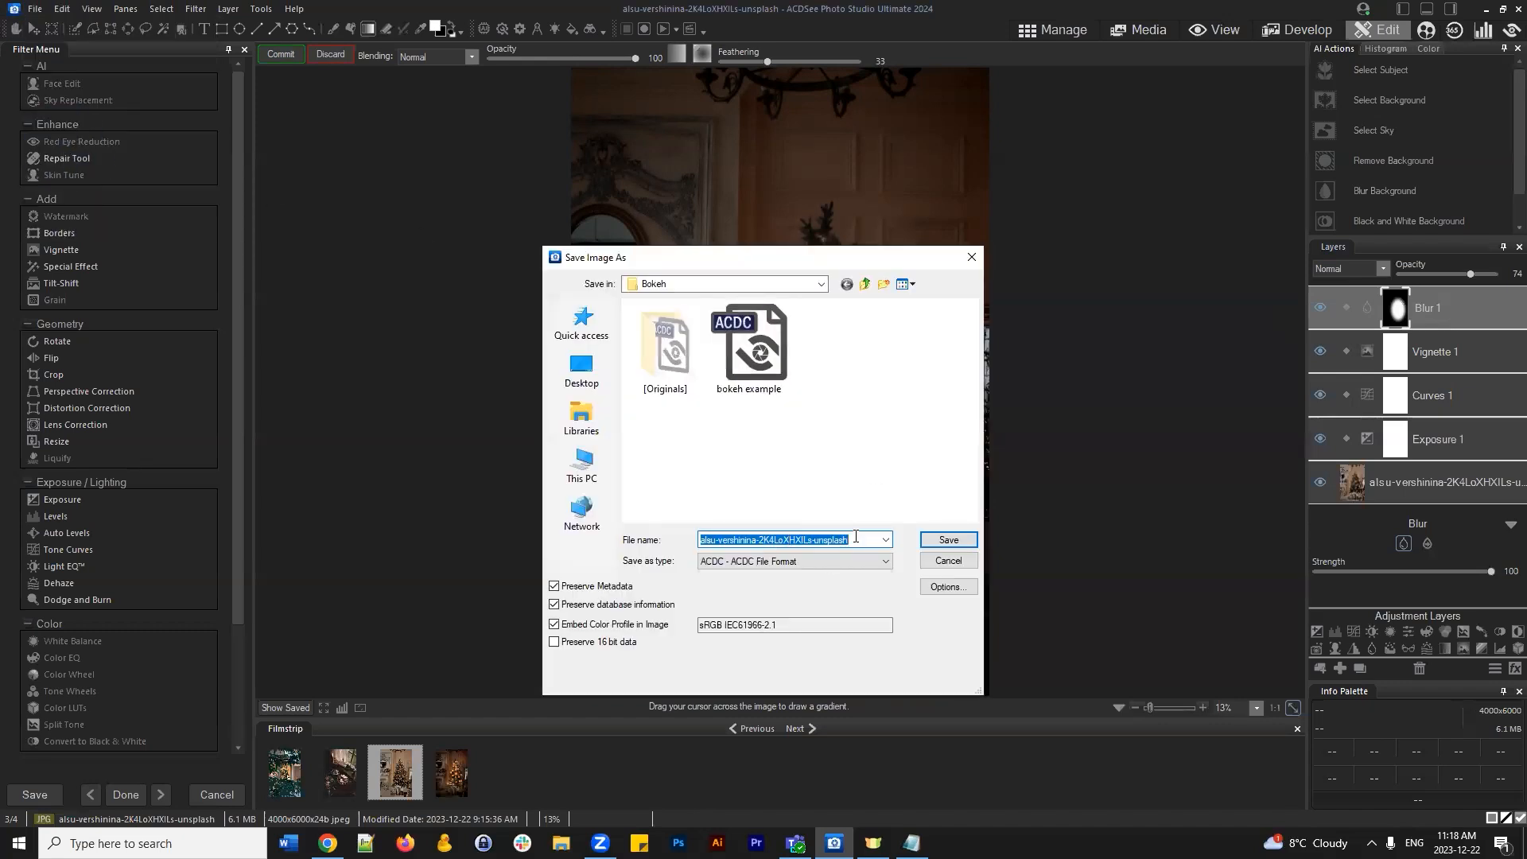
type("bokeh e")
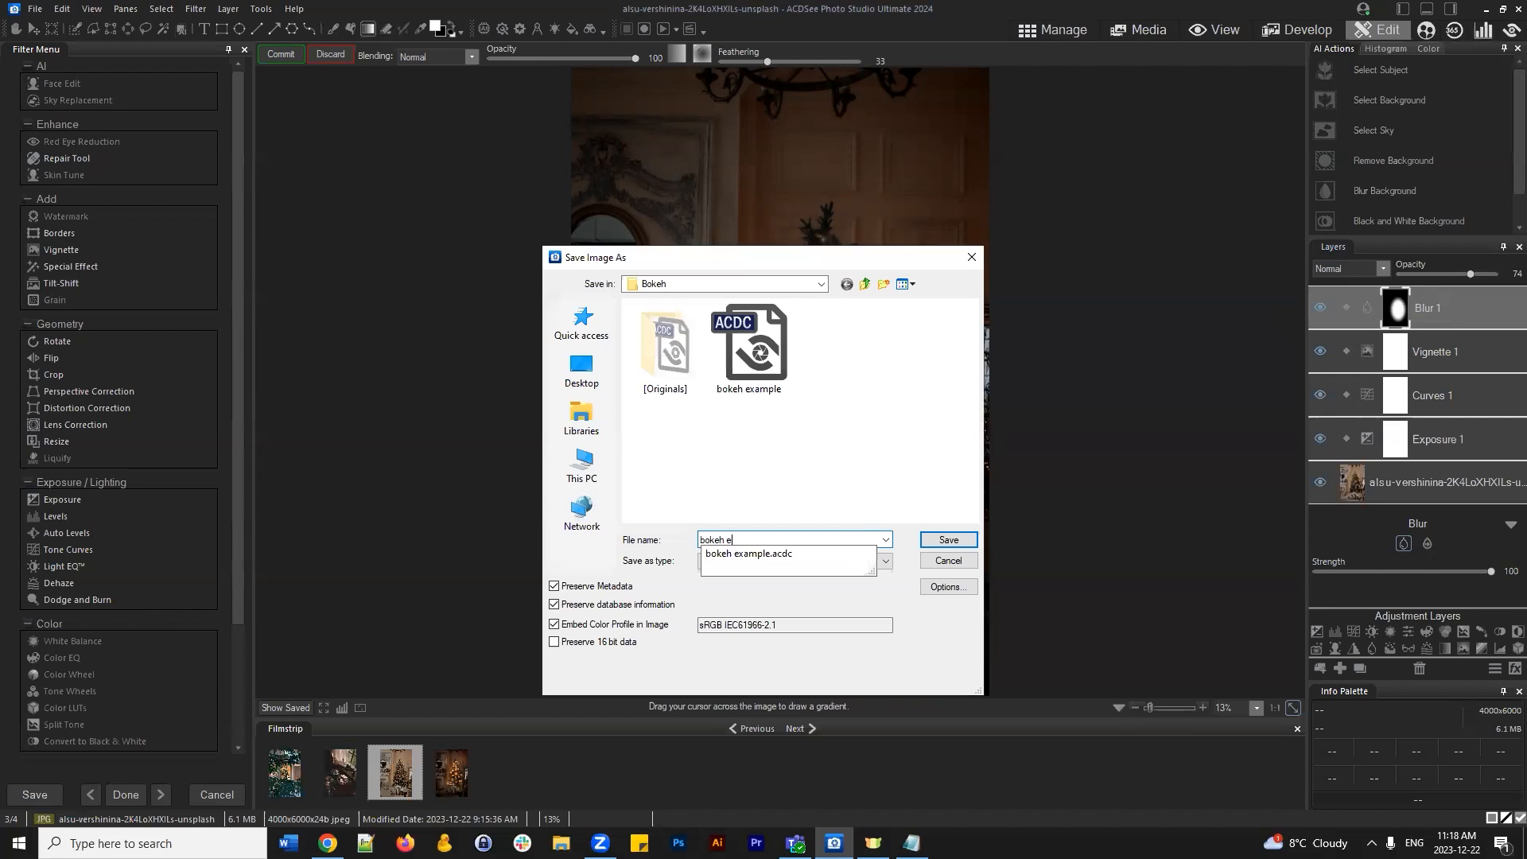
key("BackSpace")
type("2")
left_click(959, 538)
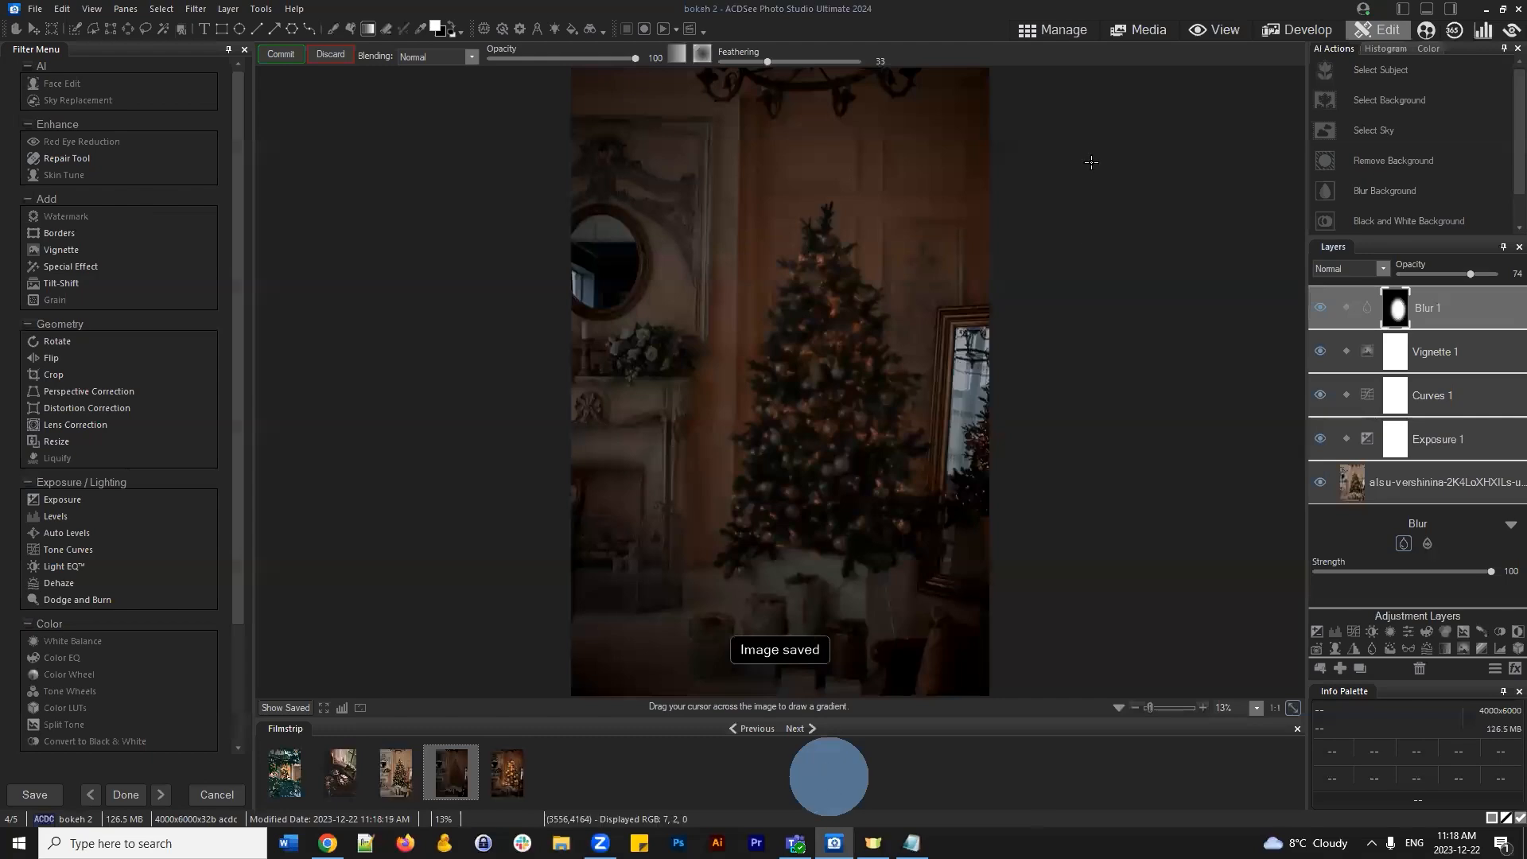
Preview "bokeh example" and the source photos in Manage mode, and reopen "bokeh 2" for editing
left_click(1062, 30)
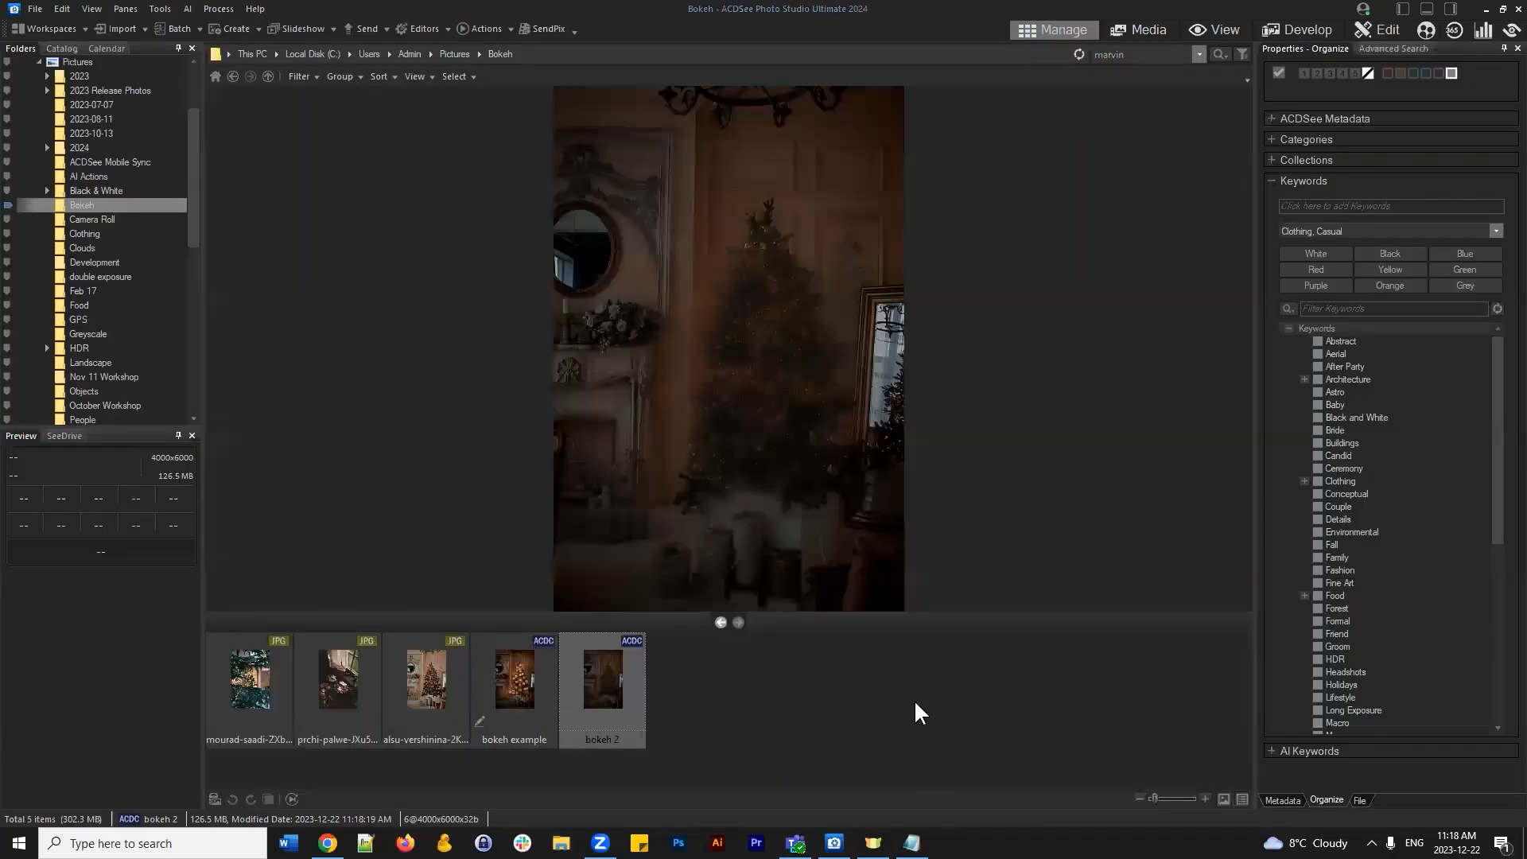
left_click(914, 706)
left_click(492, 668)
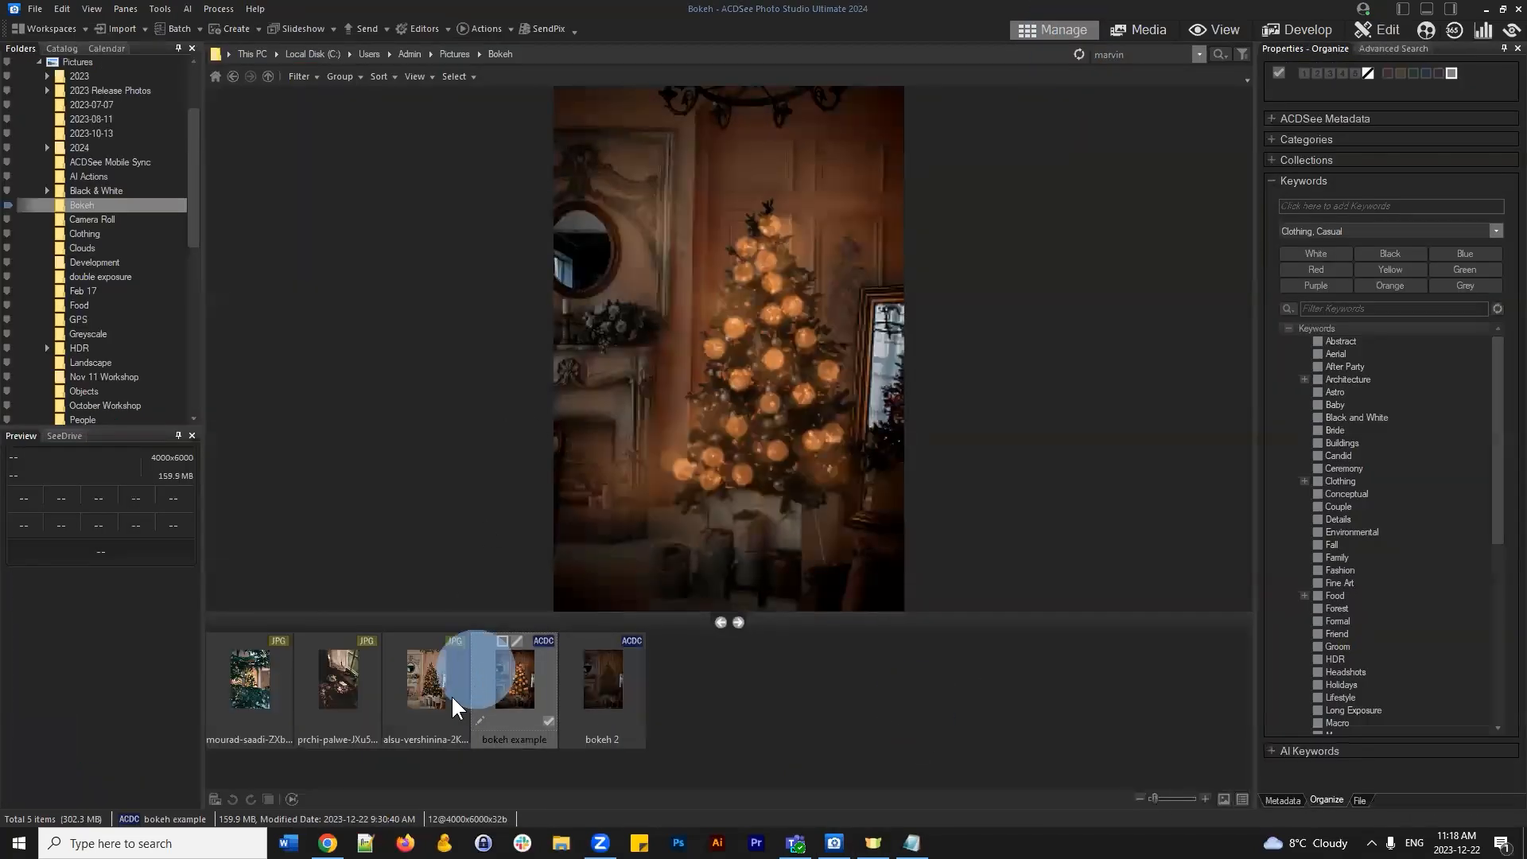
left_click(407, 682)
left_click(242, 682)
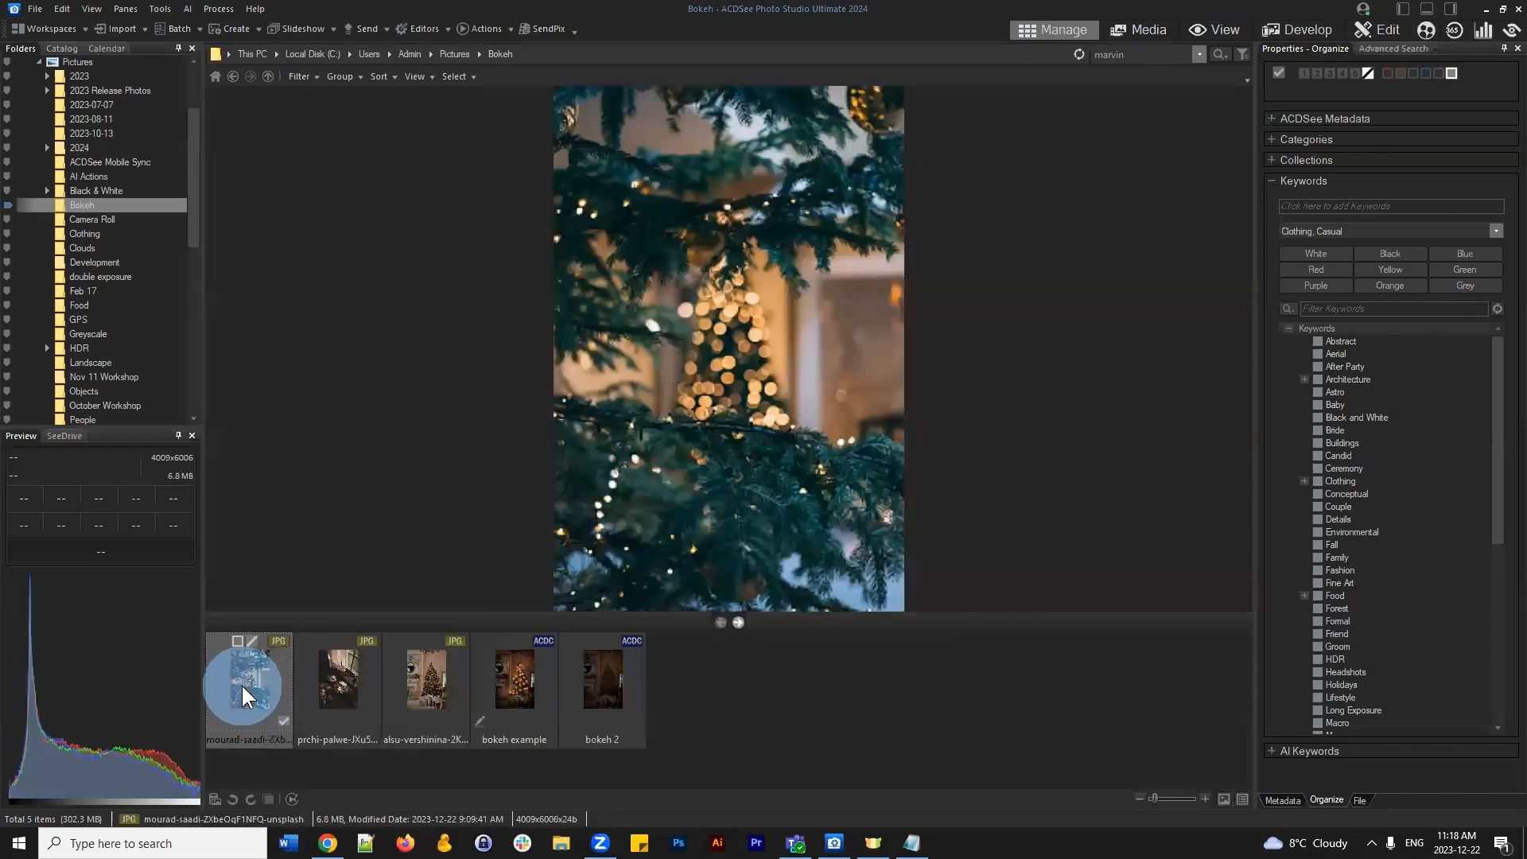
left_click(601, 686)
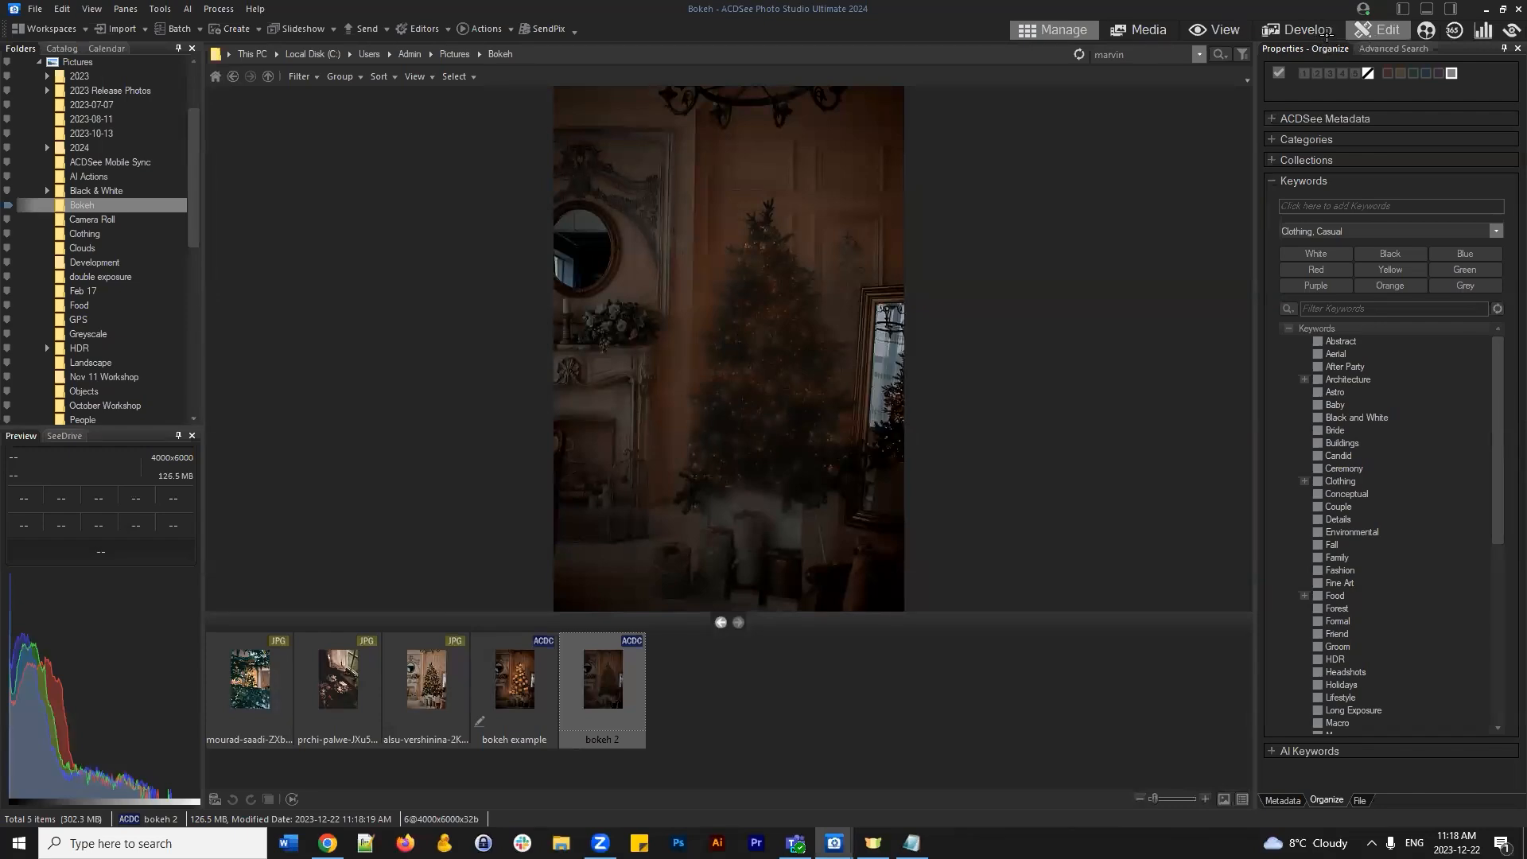
left_click(1379, 32)
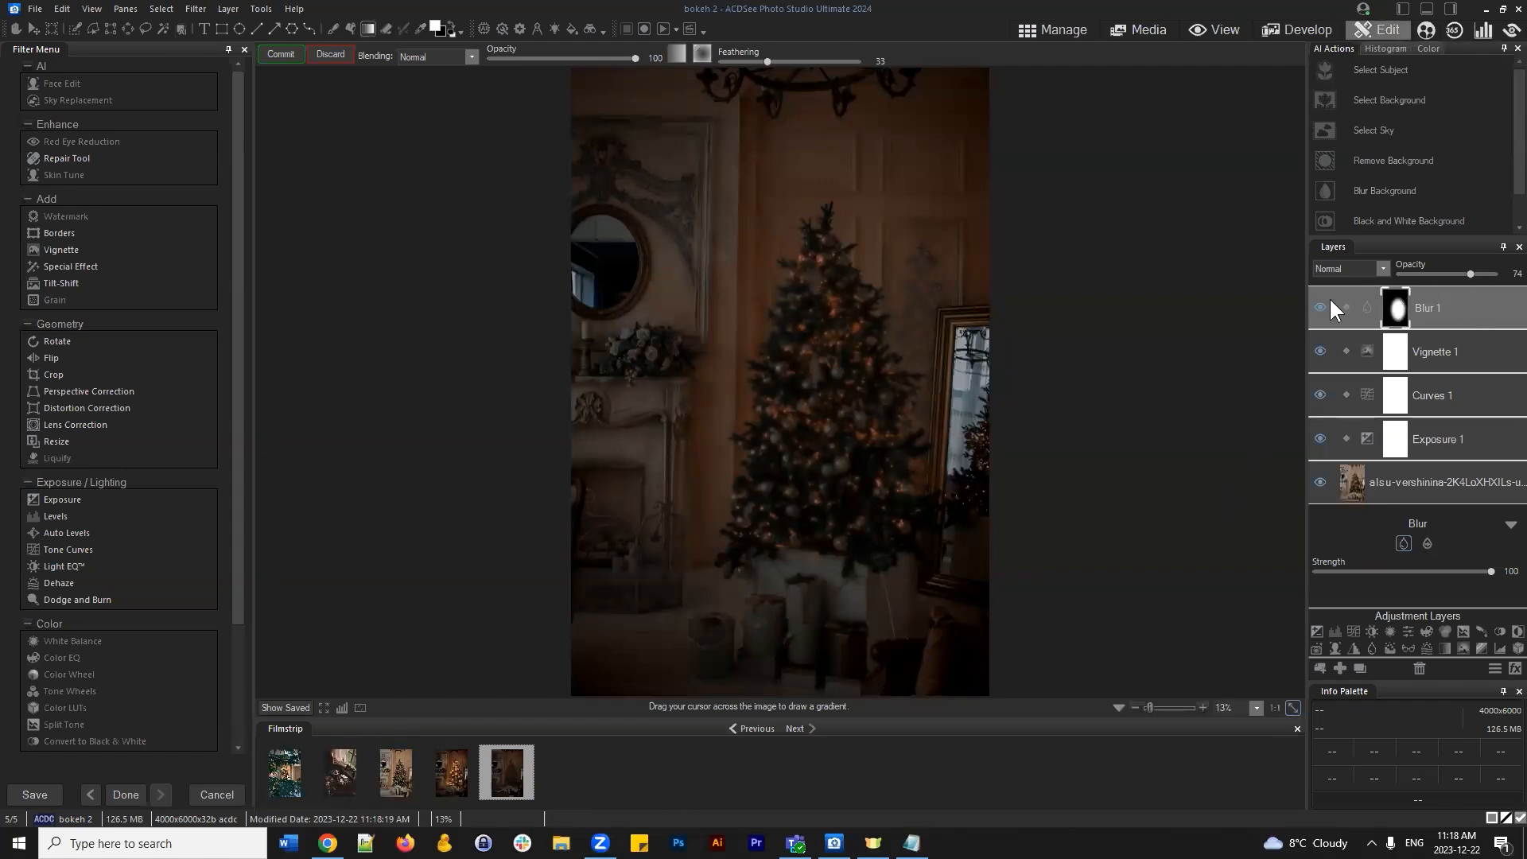
Lower the Blur layer's opacity to 48
left_click_drag(1470, 272, 1445, 268)
left_click(1463, 450)
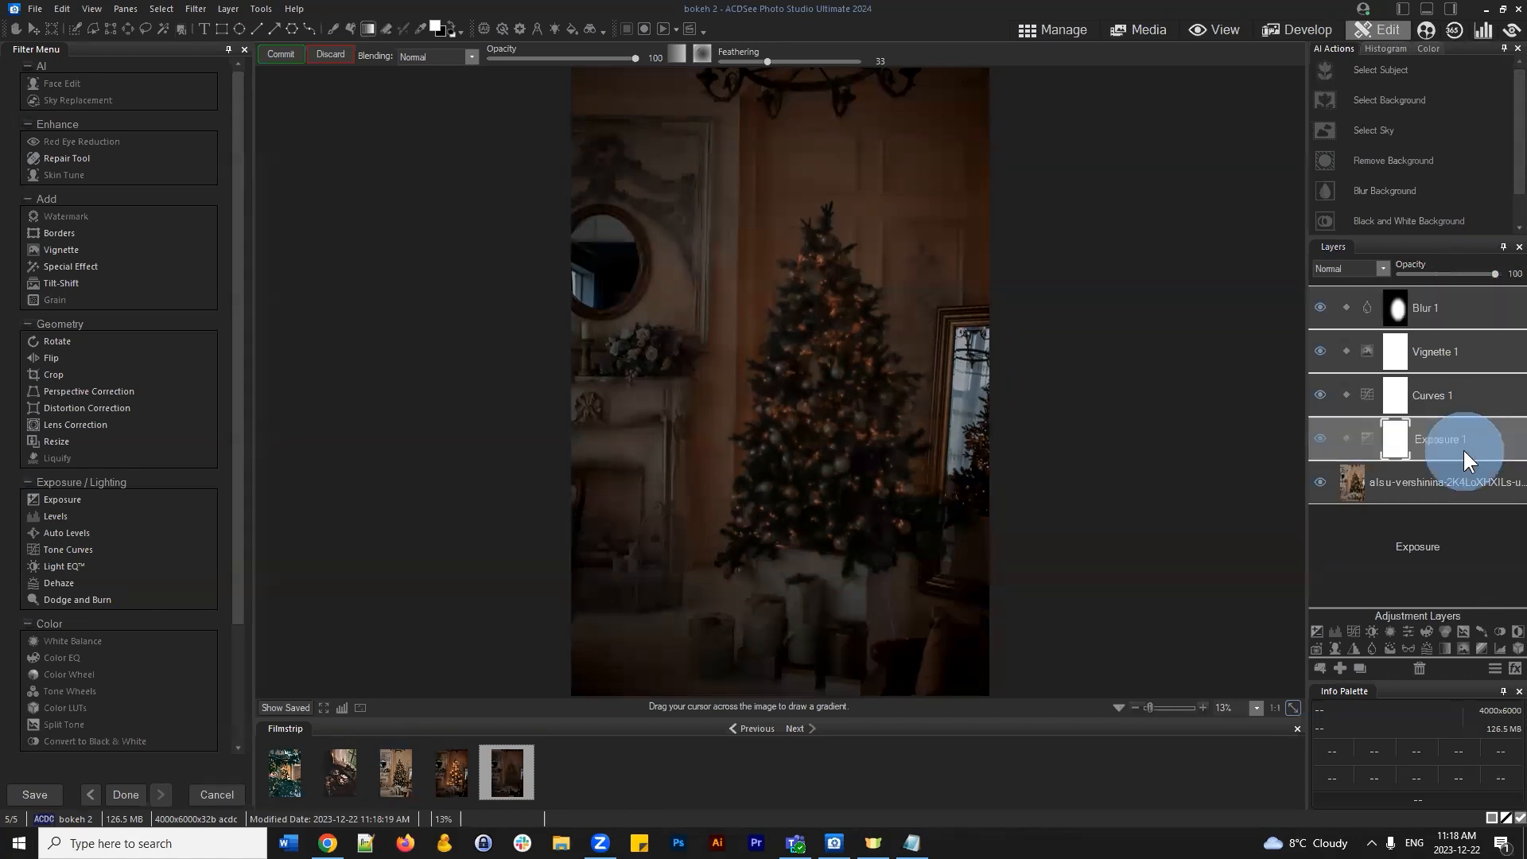
Brighten the Curves layer slightly by raising its upper point and moving its lower point to input 95, output 92
left_click(1464, 390)
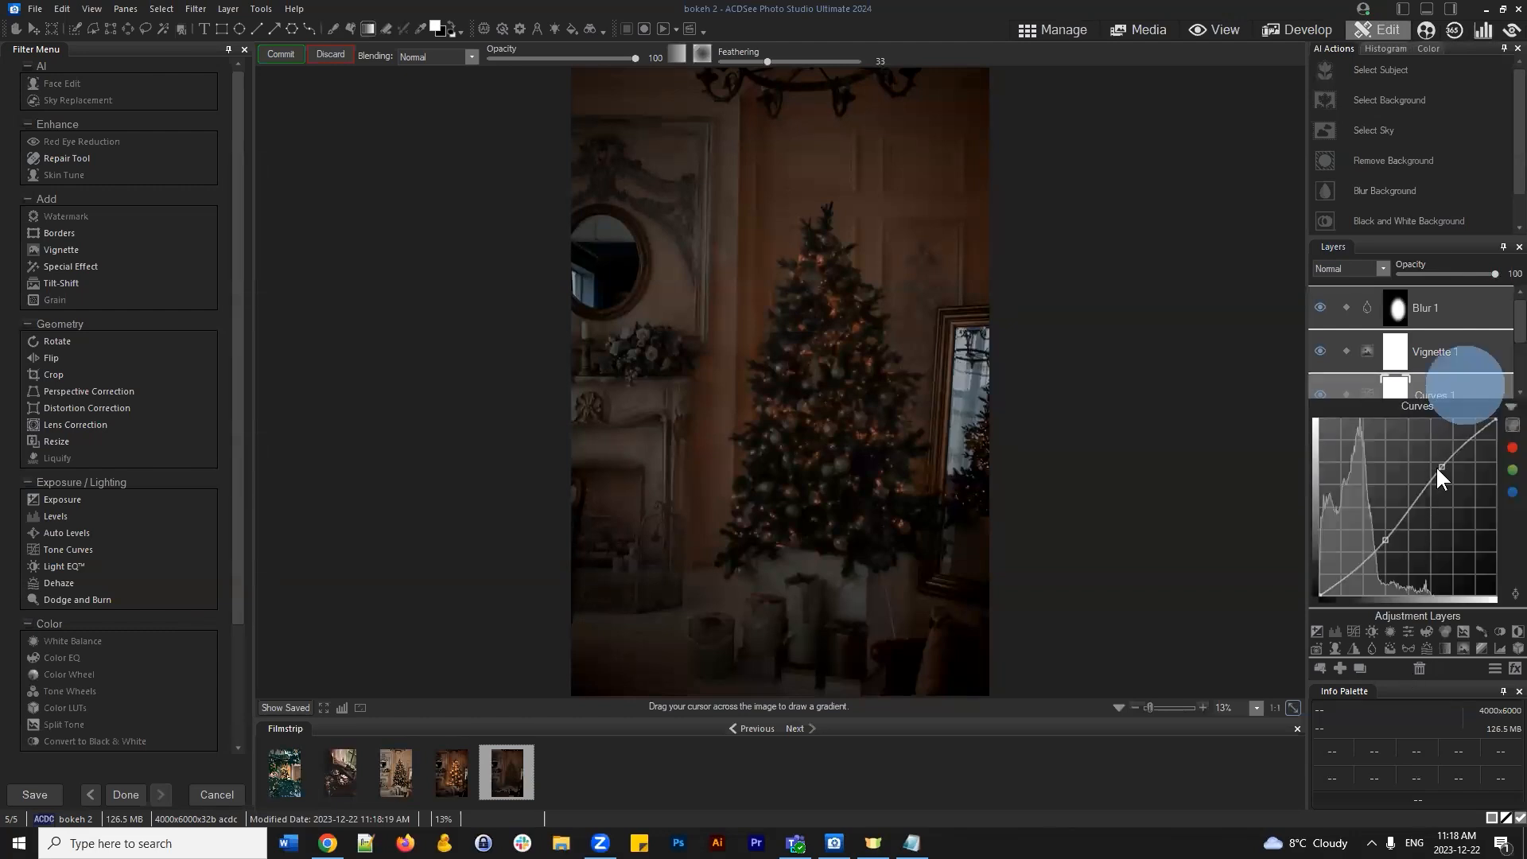
left_click(1442, 461)
left_click_drag(1383, 540, 1386, 529)
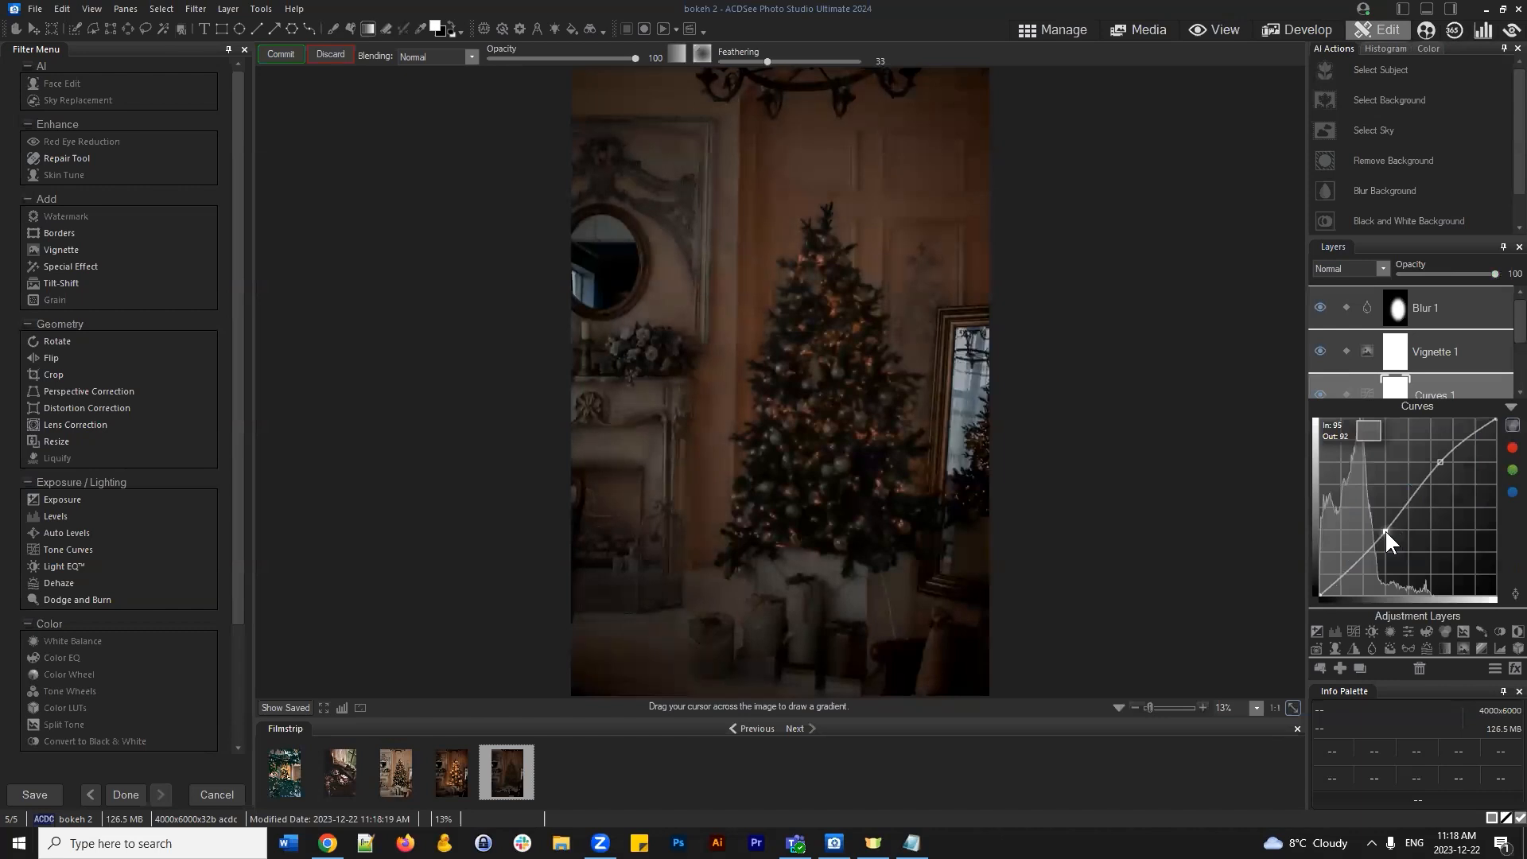
left_click(1239, 369)
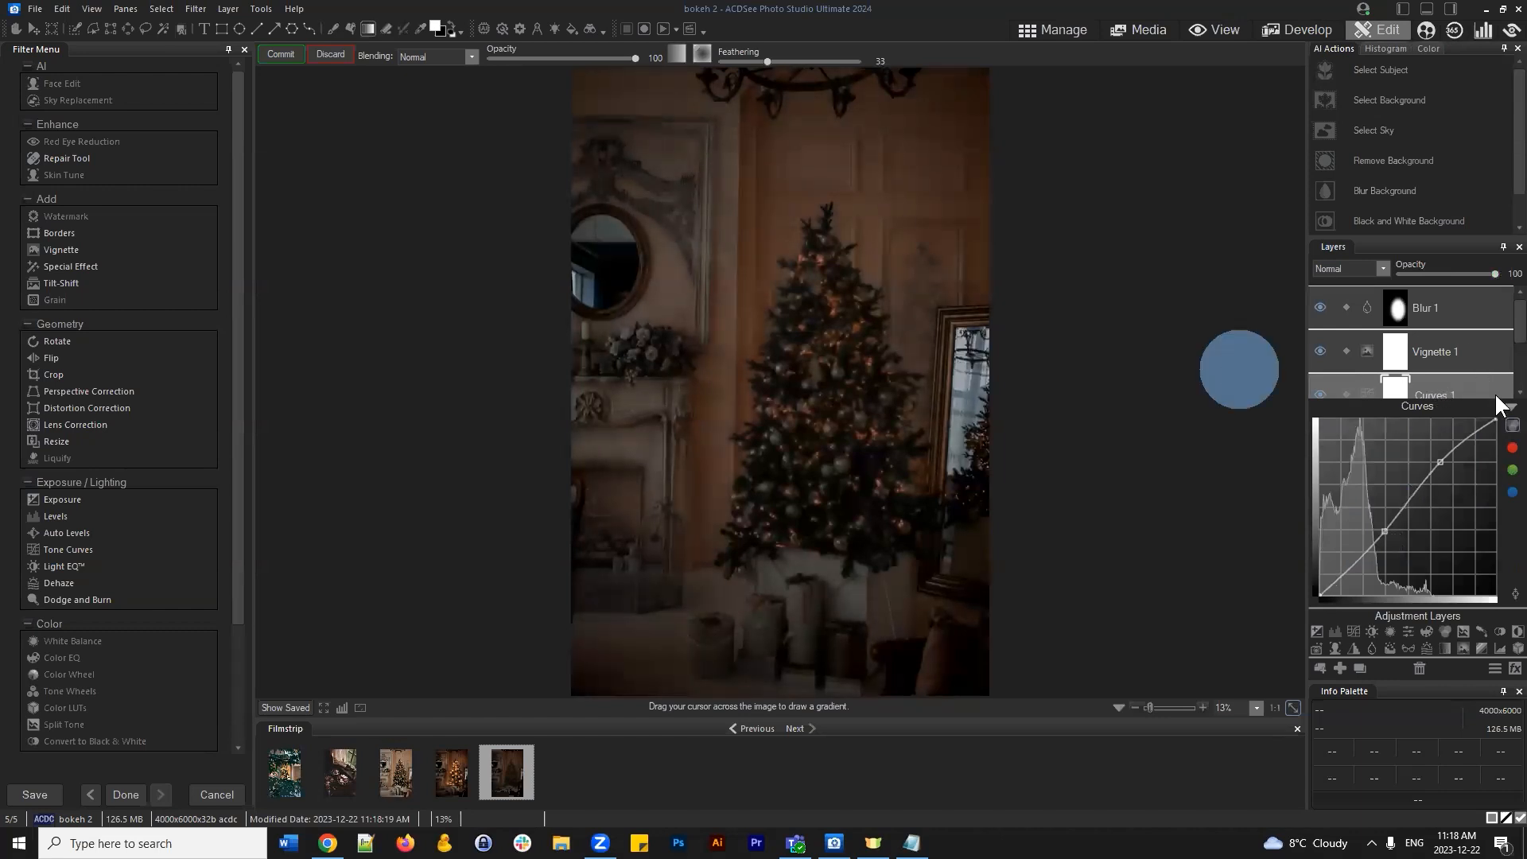
left_click(1511, 407)
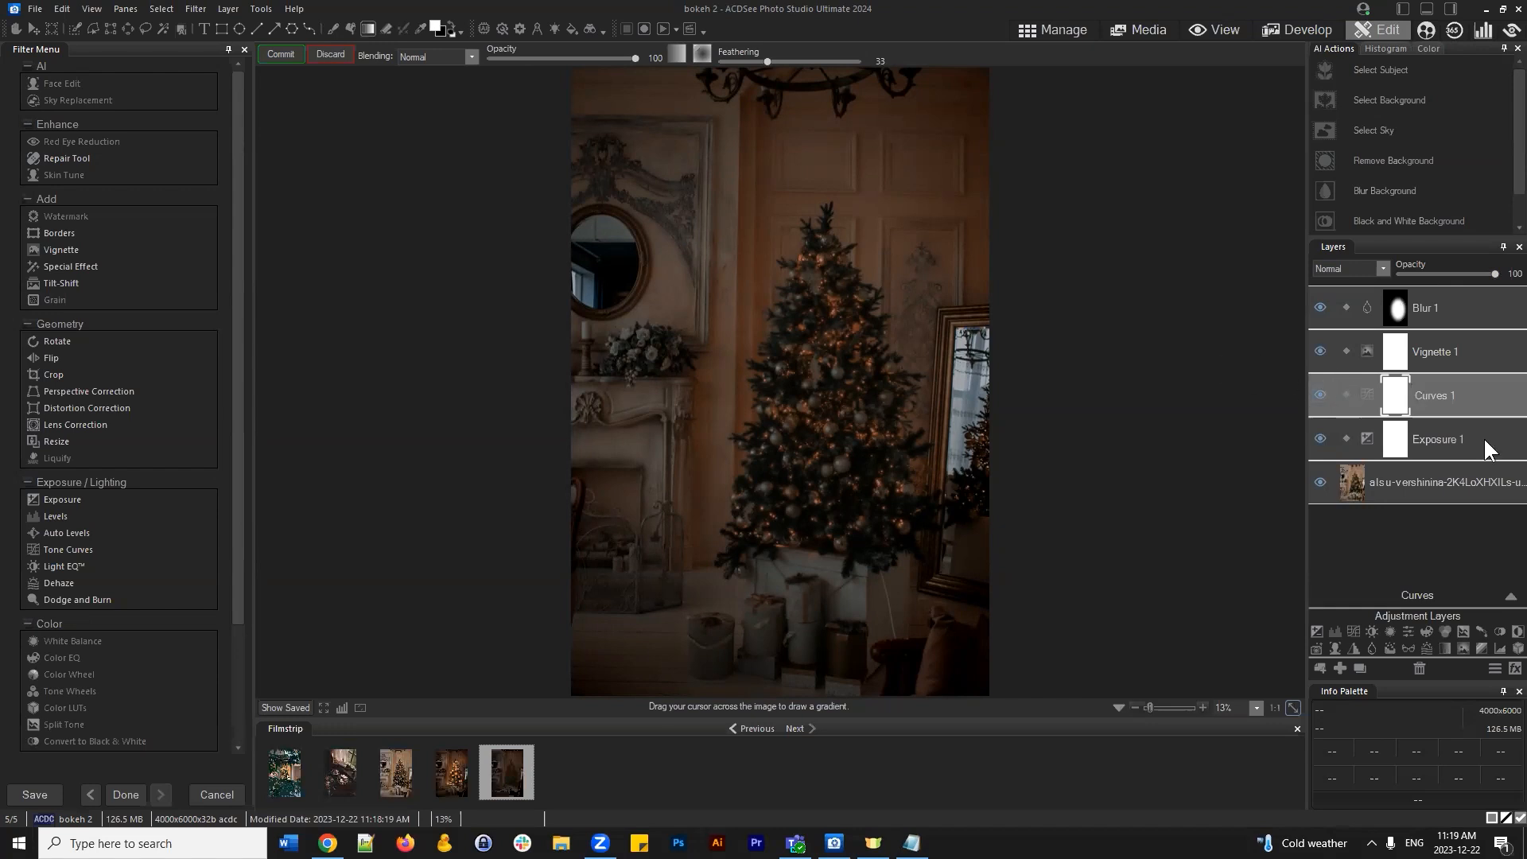
Move the Vignette layer above the Blur layer to the top of the layer stack
left_click(1462, 548)
left_click(1459, 369)
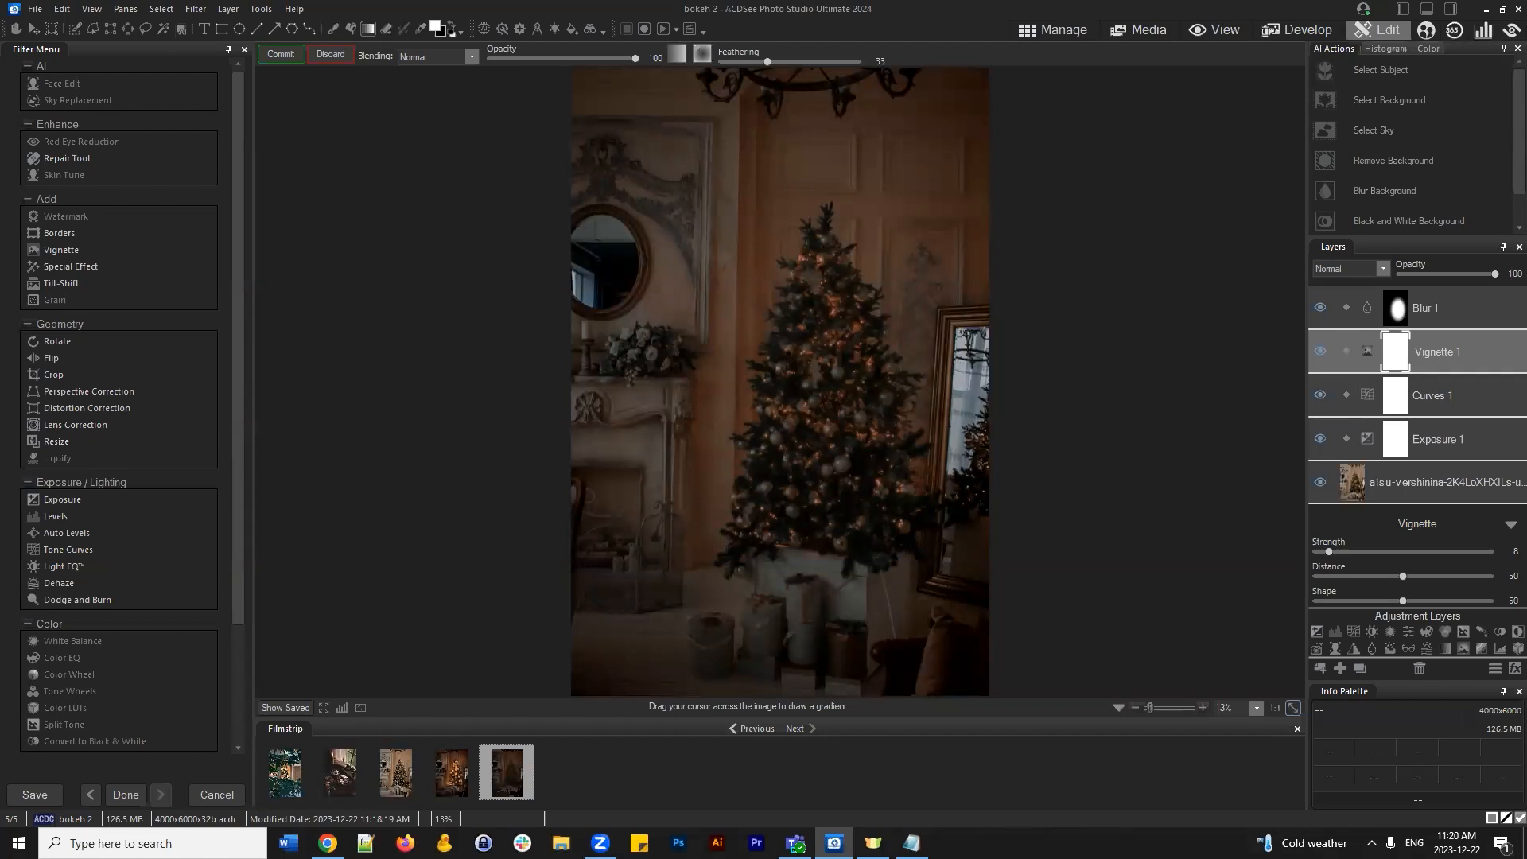
left_click(1505, 527)
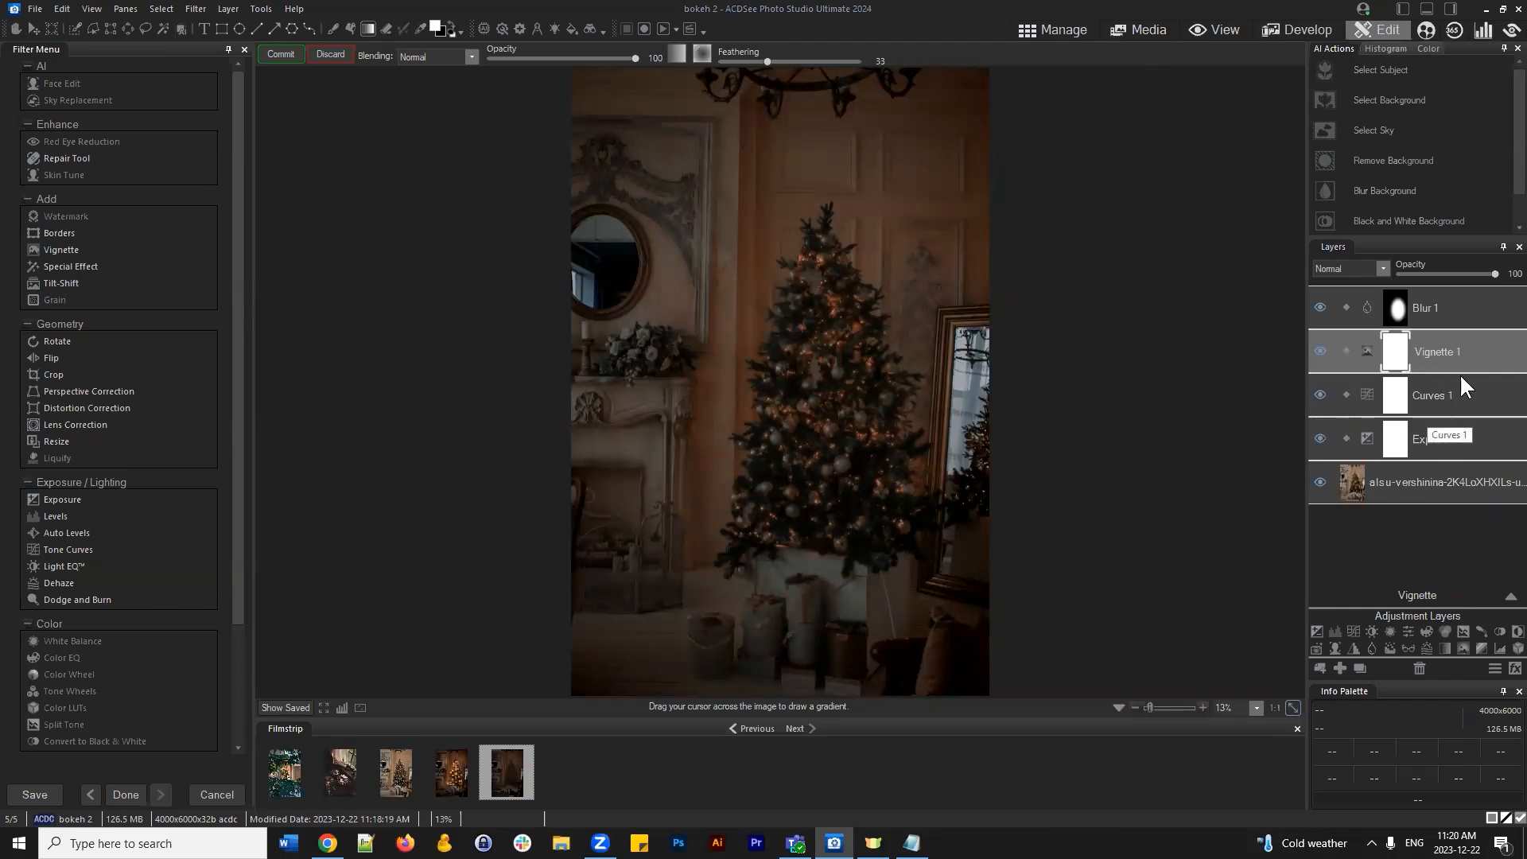
left_click(1450, 304)
left_click_drag(1455, 351, 1447, 296)
Toggle the visibility of the Vignette and Blur layers to compare their effect on the photo
left_click(1320, 308)
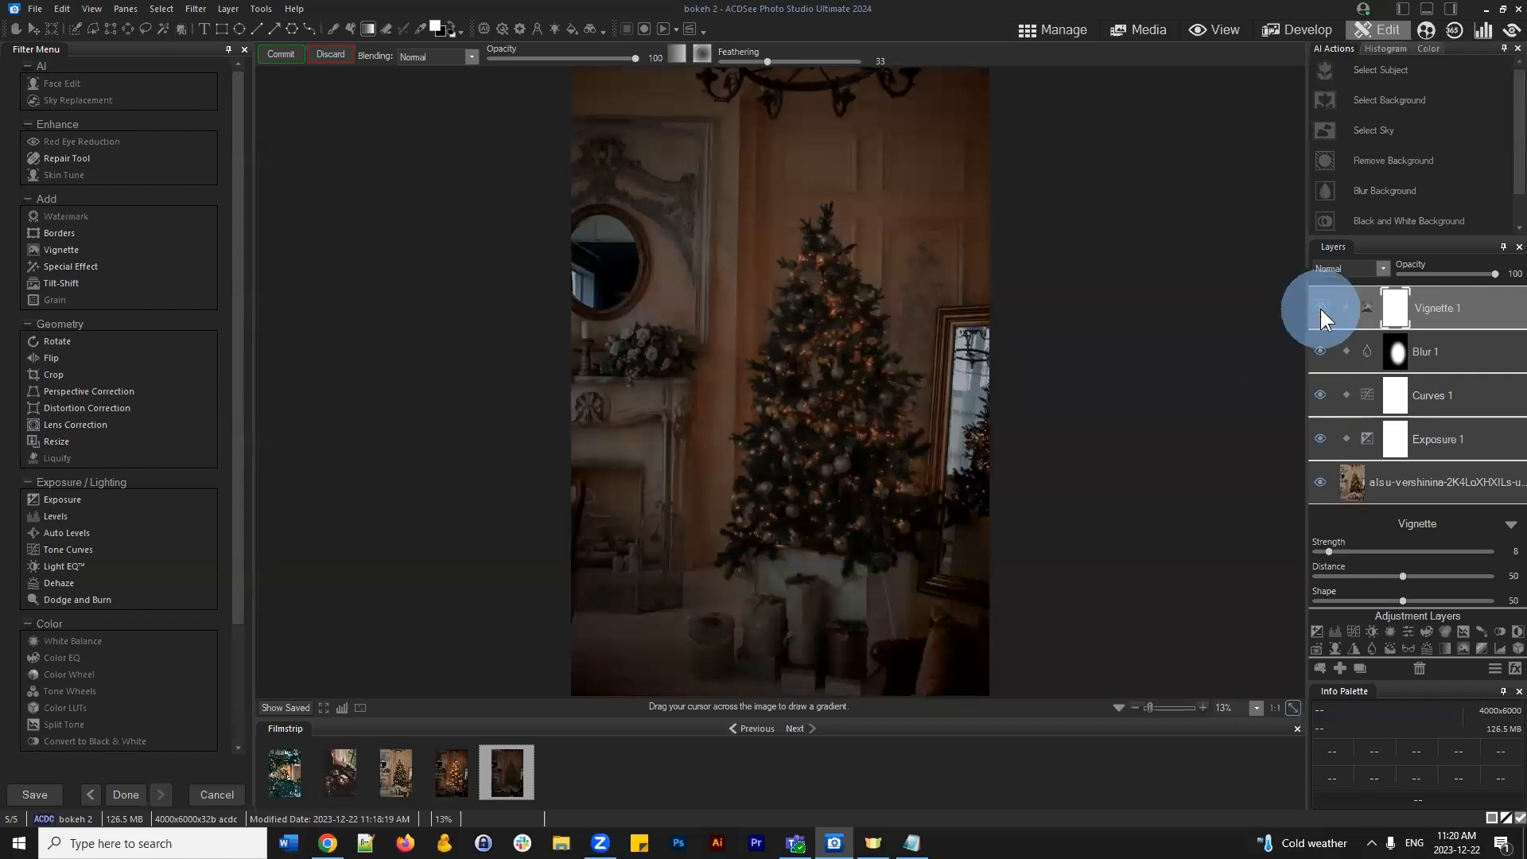
left_click(1321, 309)
left_click(1489, 353)
left_click(1319, 351)
left_click(1320, 351)
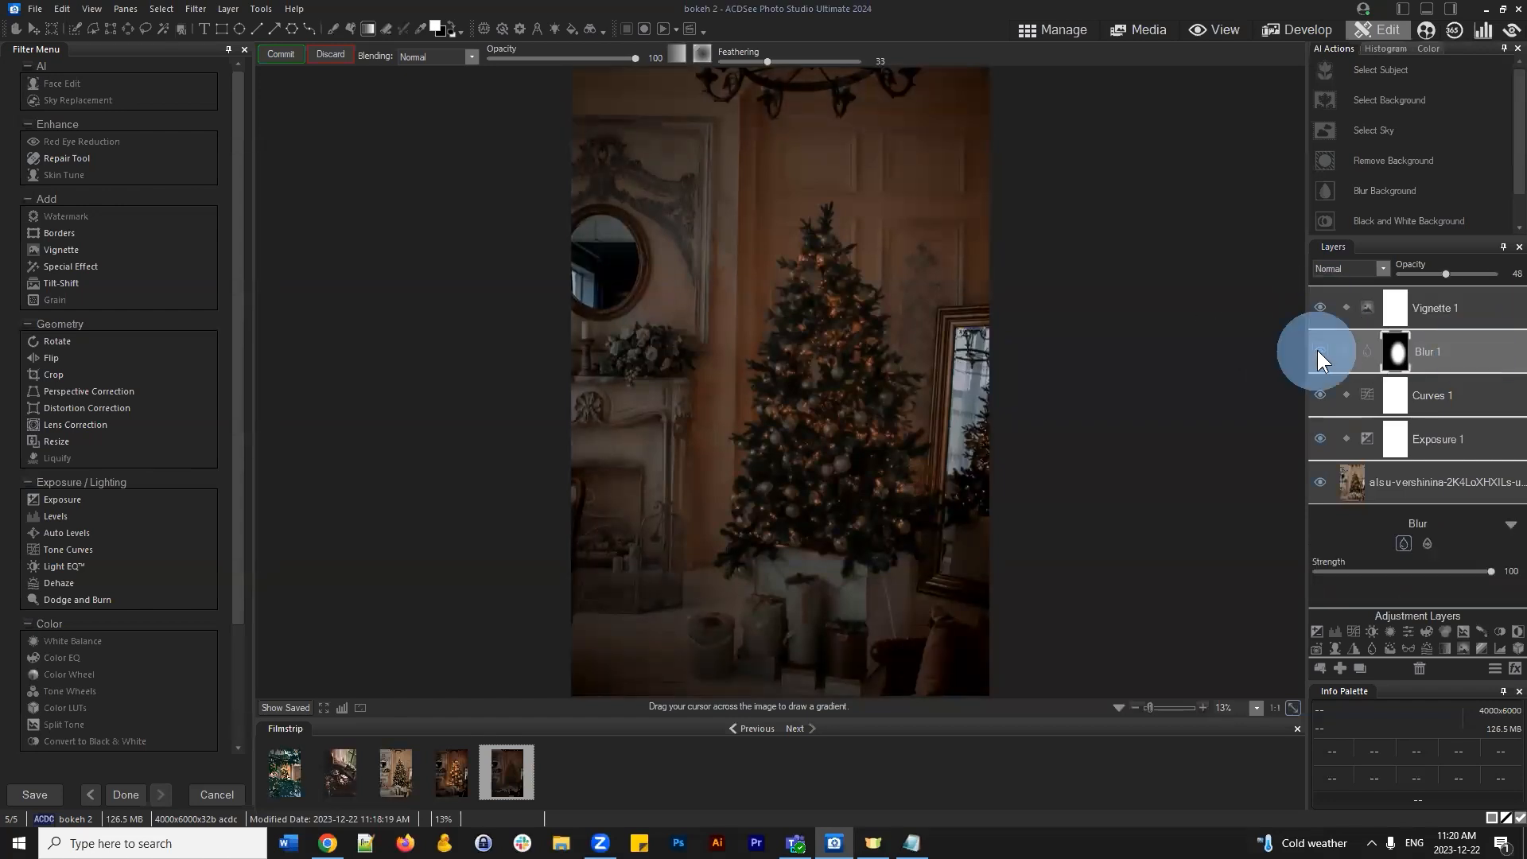
Move the Blur layer beneath the Exposure layer, directly above the photo, and clip it to the photo layer
left_click(1462, 351)
left_click_drag(1470, 352, 1466, 456)
right_click(1468, 431)
left_click(1466, 437)
left_click(1352, 439)
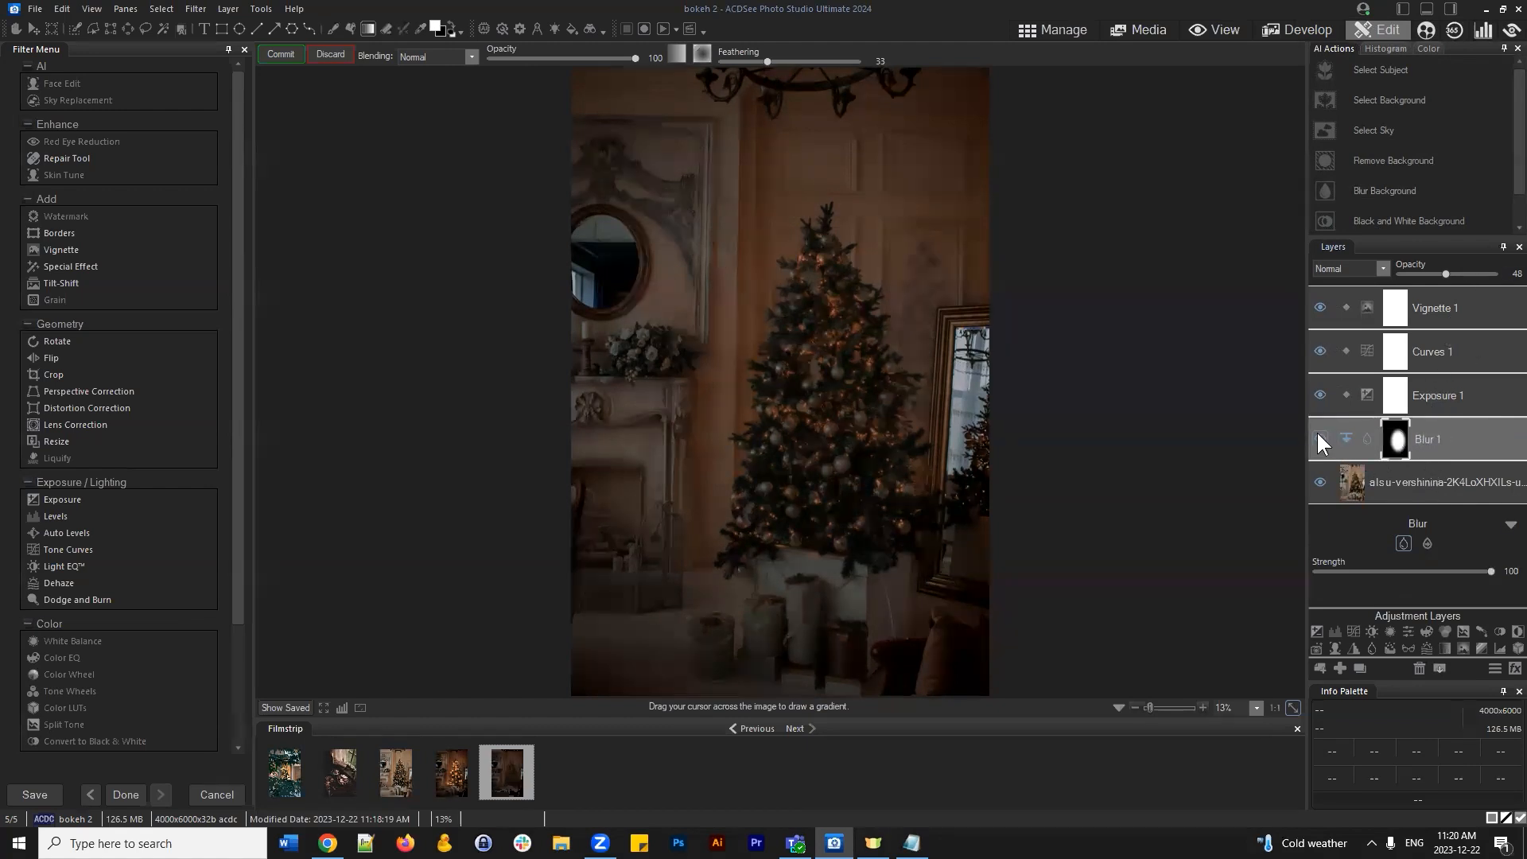
left_click_drag(1453, 437, 1347, 439)
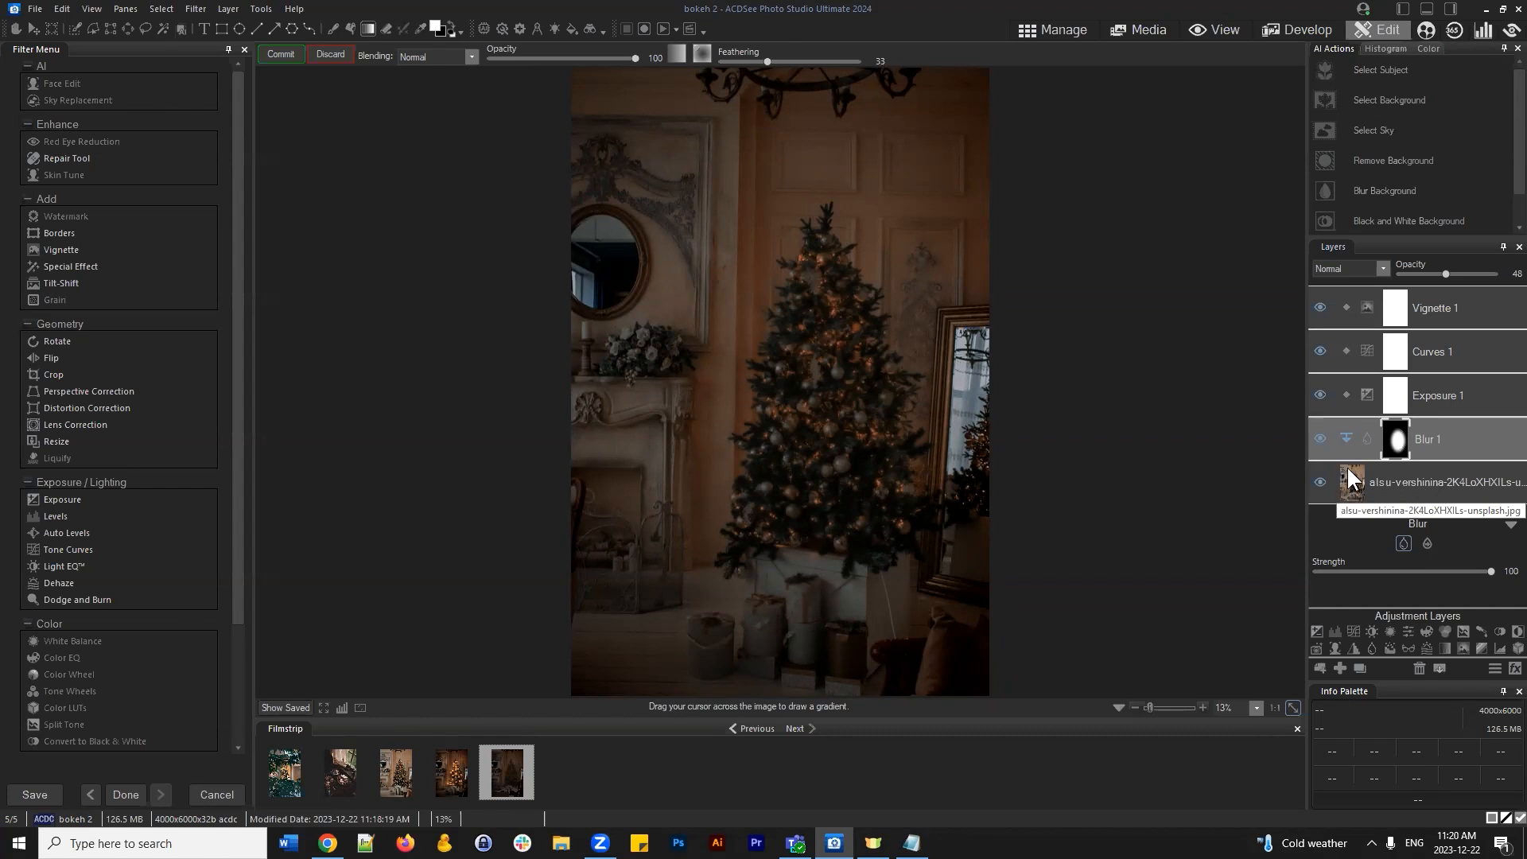
left_click(1347, 436)
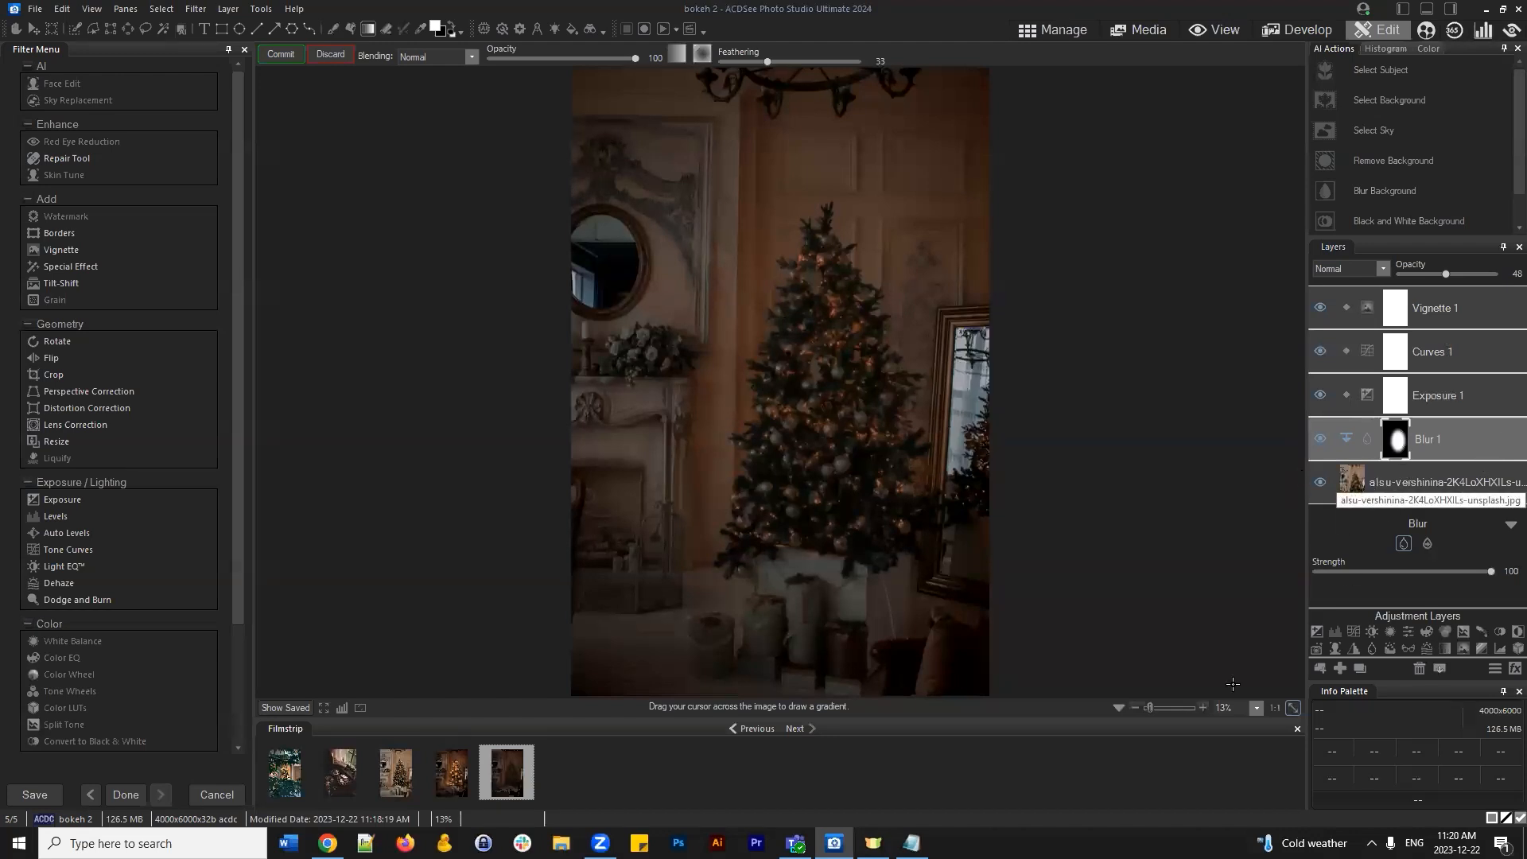
Hide the Blur, Exposure, Curves and Vignette layers and examine the lights on the original tree at 50% zoom
left_click(1439, 394)
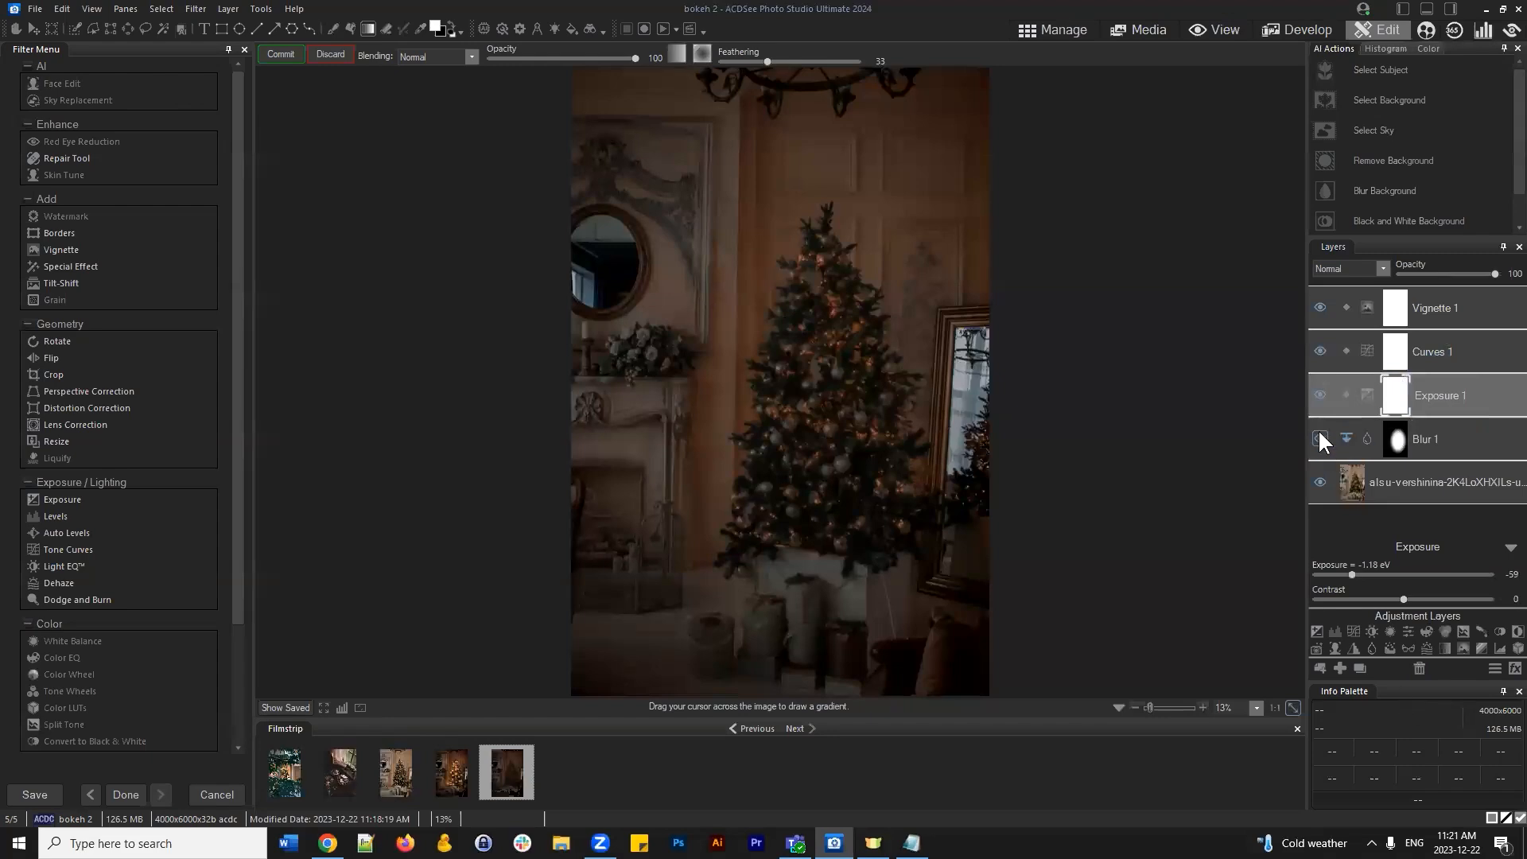
left_click(1318, 395)
left_click(1319, 344)
left_click(1318, 307)
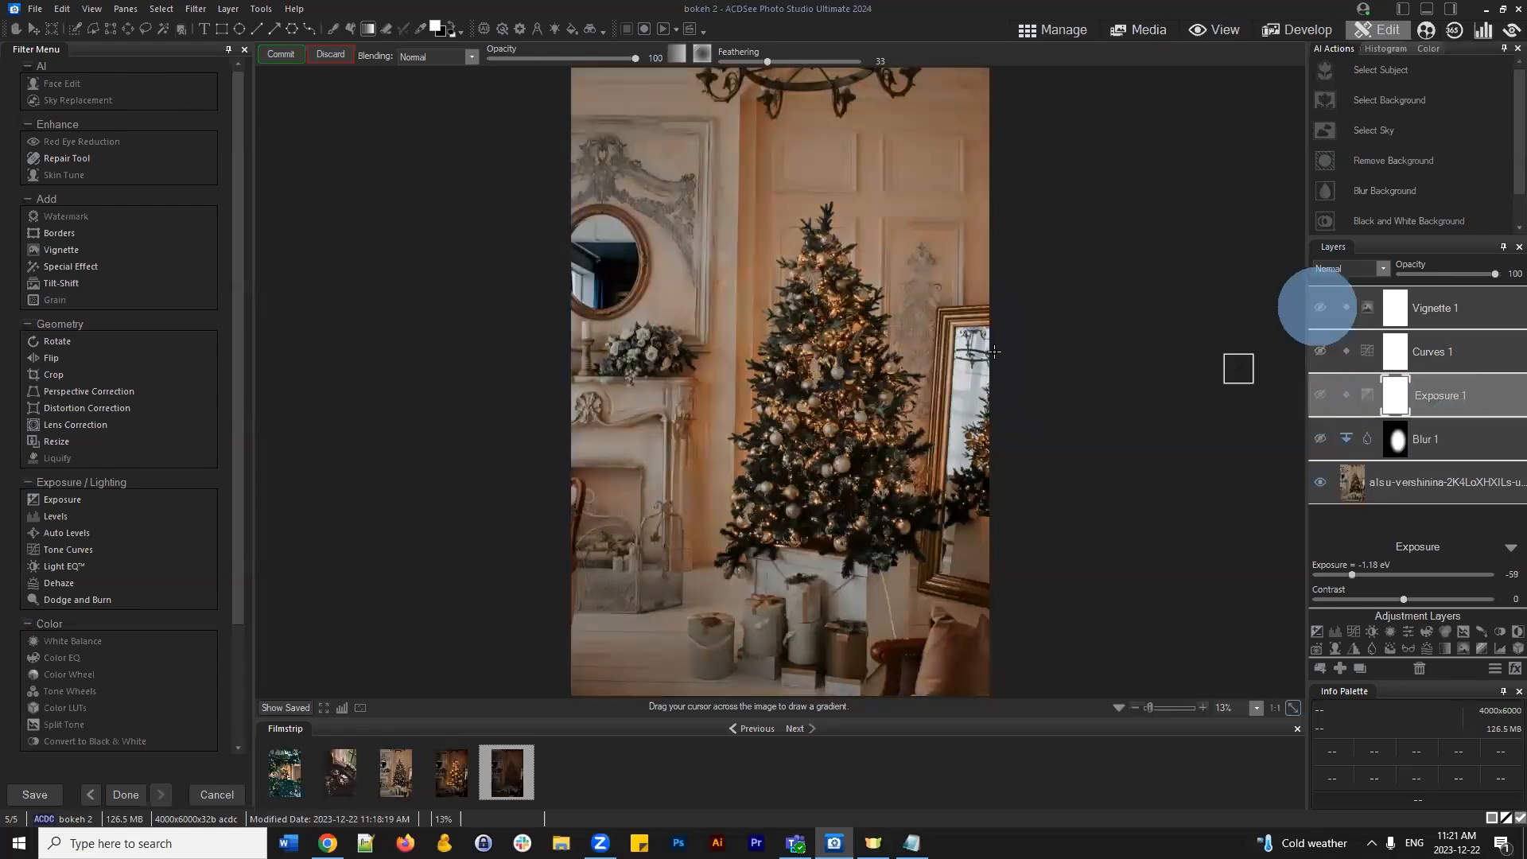
scroll(915, 279, "up", 3)
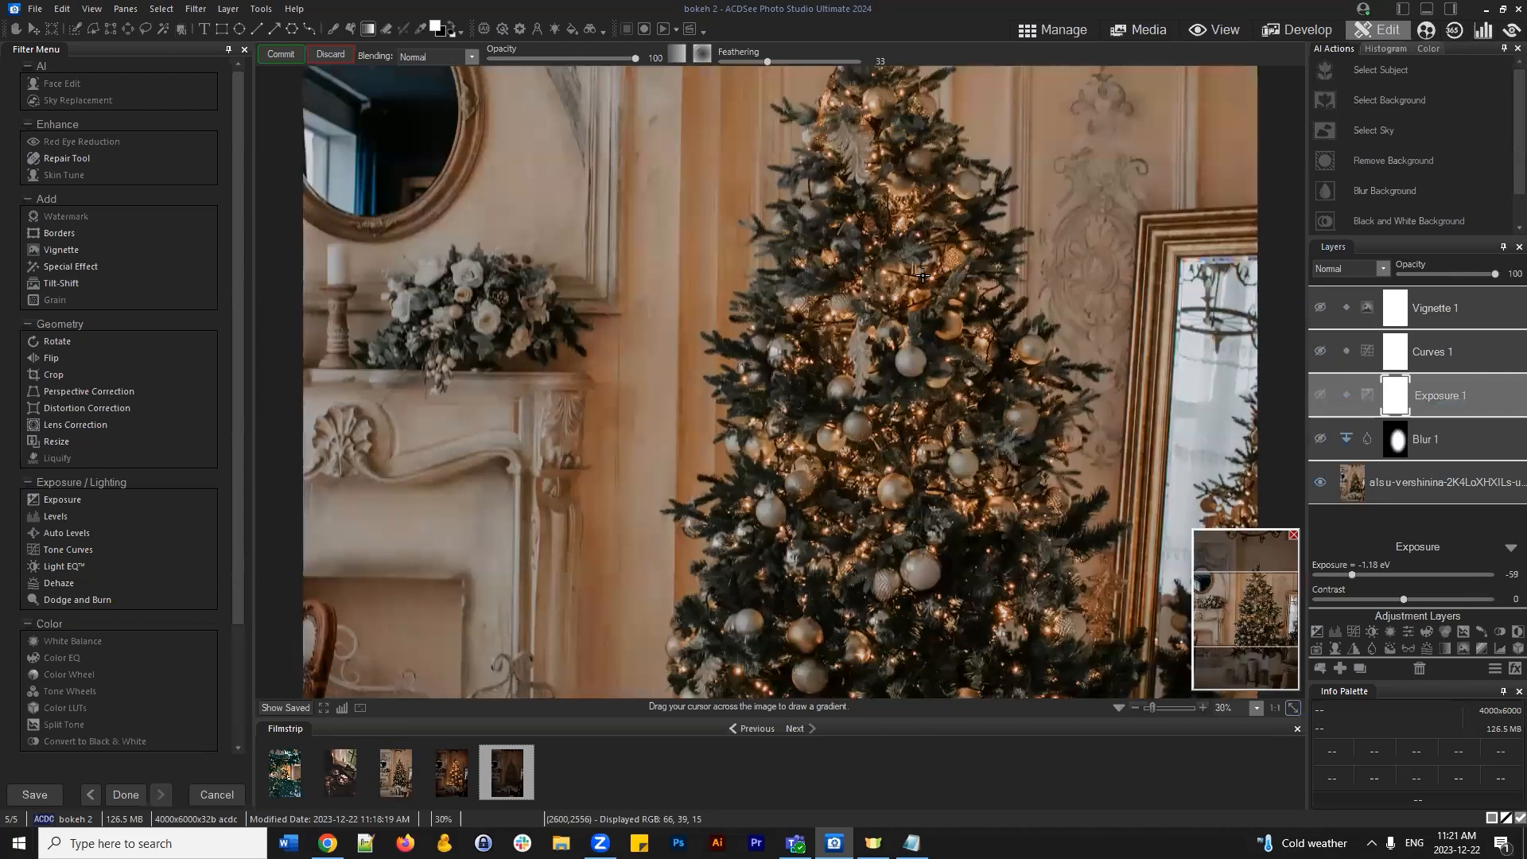
mouse_move(1253, 599)
left_mouse_down()
mouse_move(1261, 613)
mouse_move(1259, 600)
left_mouse_up()
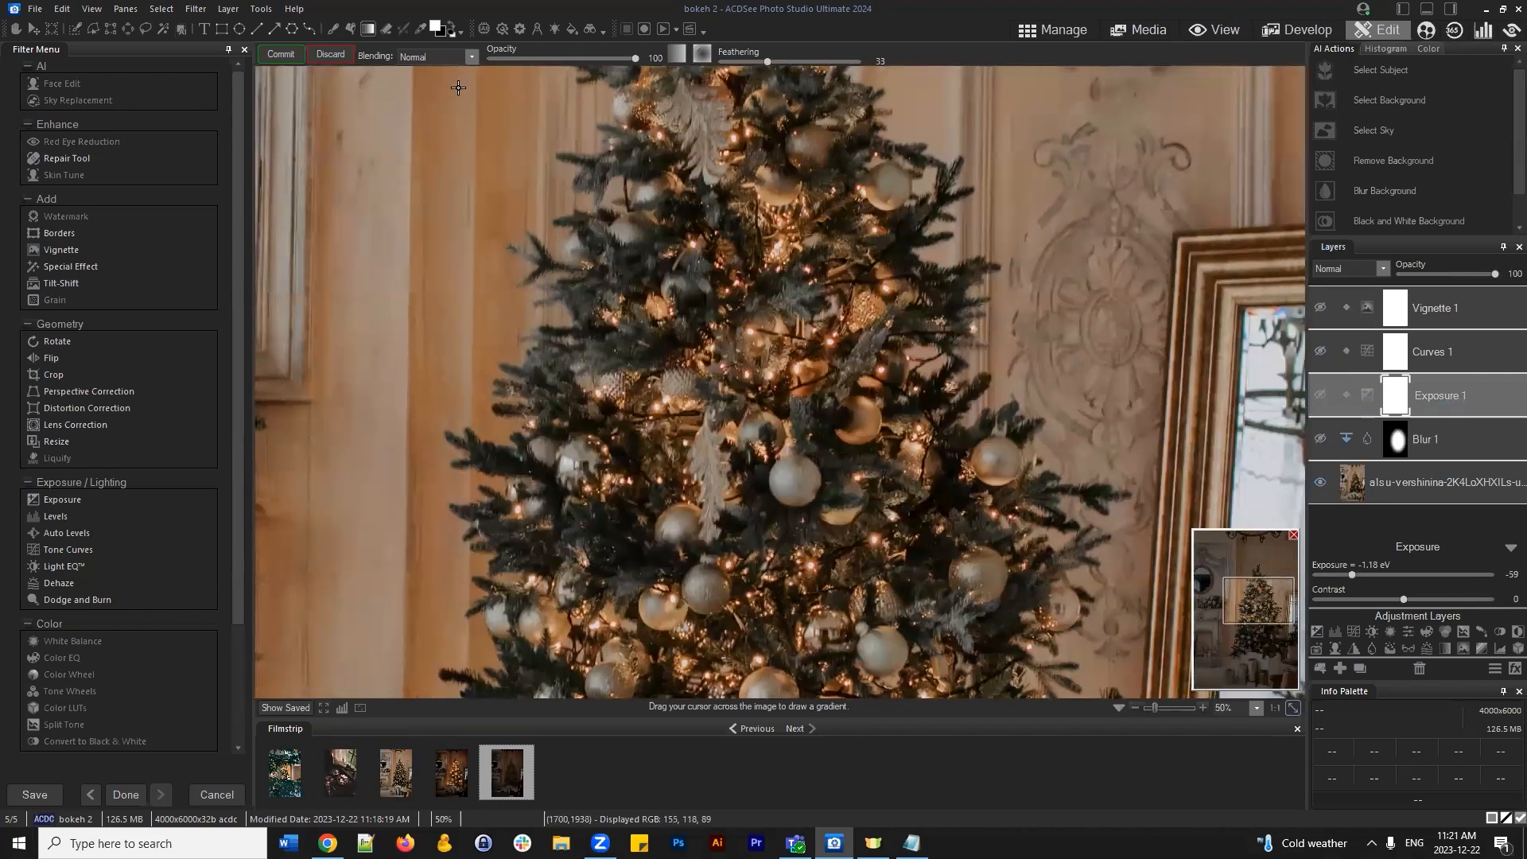
Sample a tree light as the foreground color and refine it to a bright light orange, FFC171
left_click(419, 27)
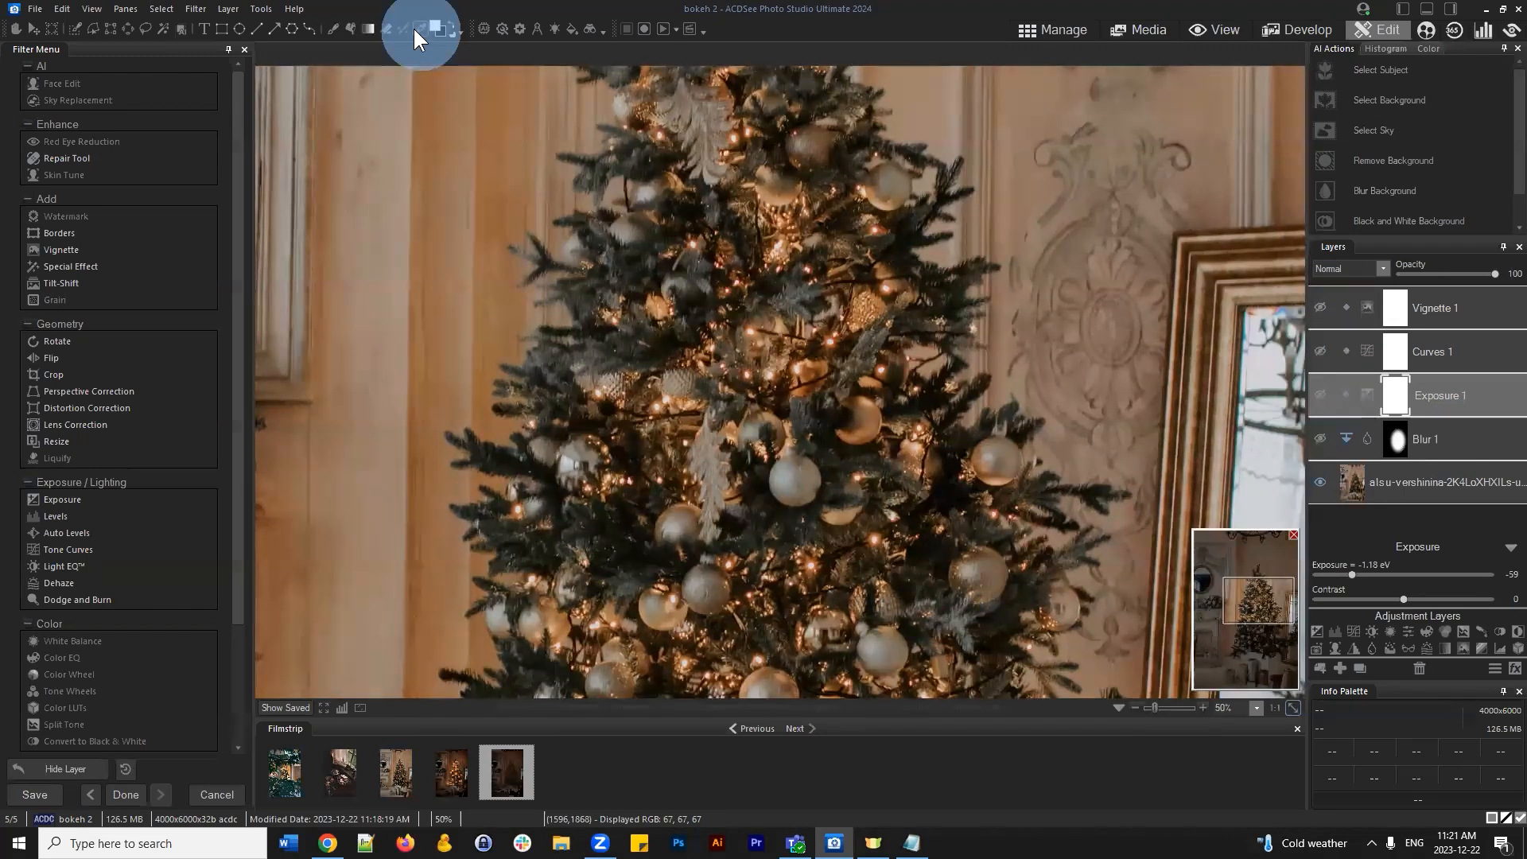
left_click(436, 24)
left_click_drag(869, 342, 642, 307)
left_click_drag(774, 251, 594, 271)
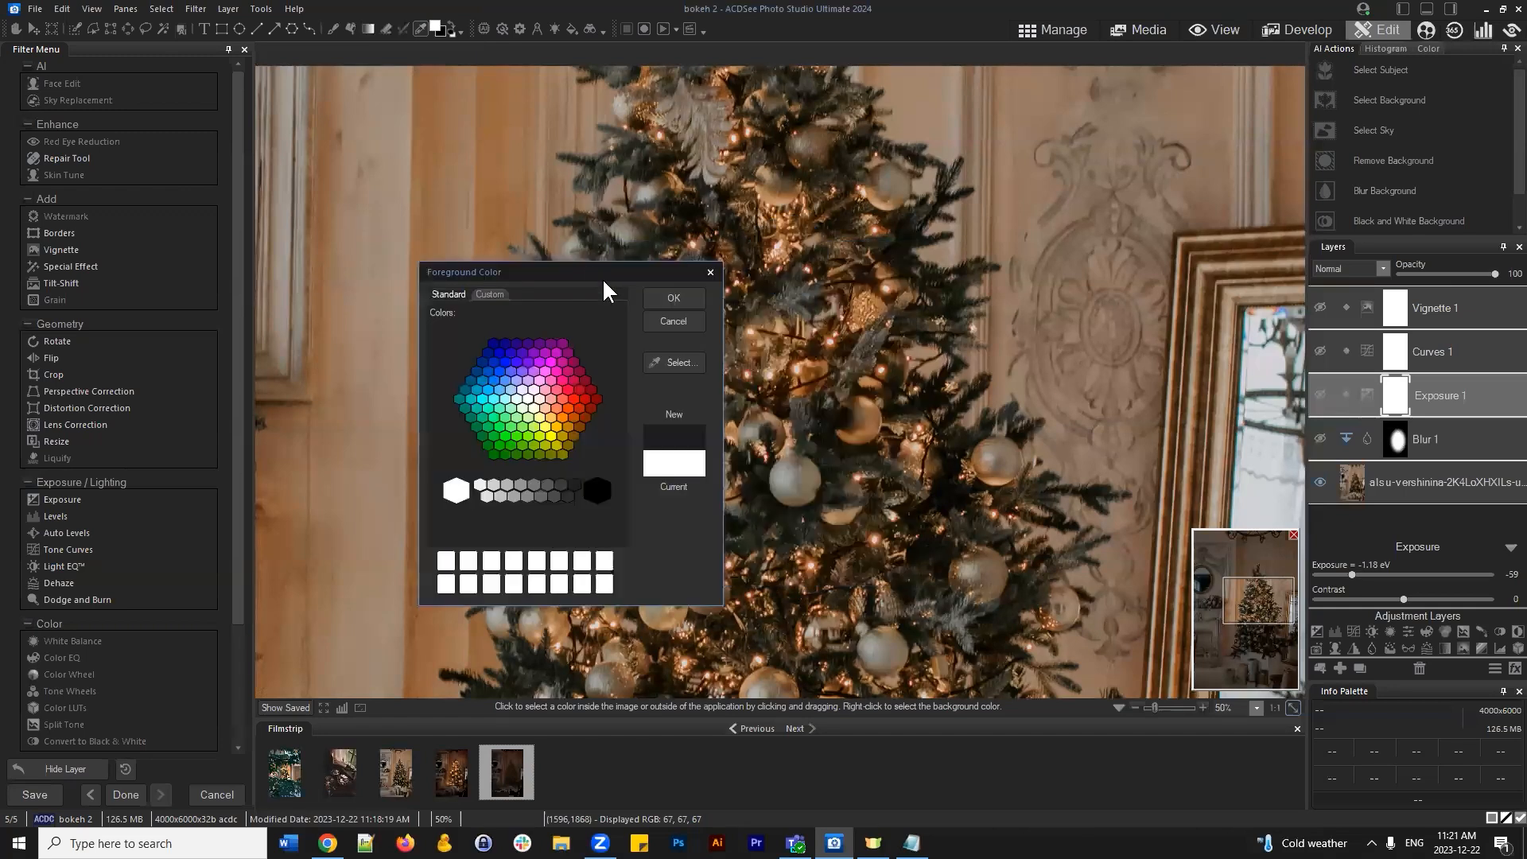
left_click_drag(678, 363, 789, 236)
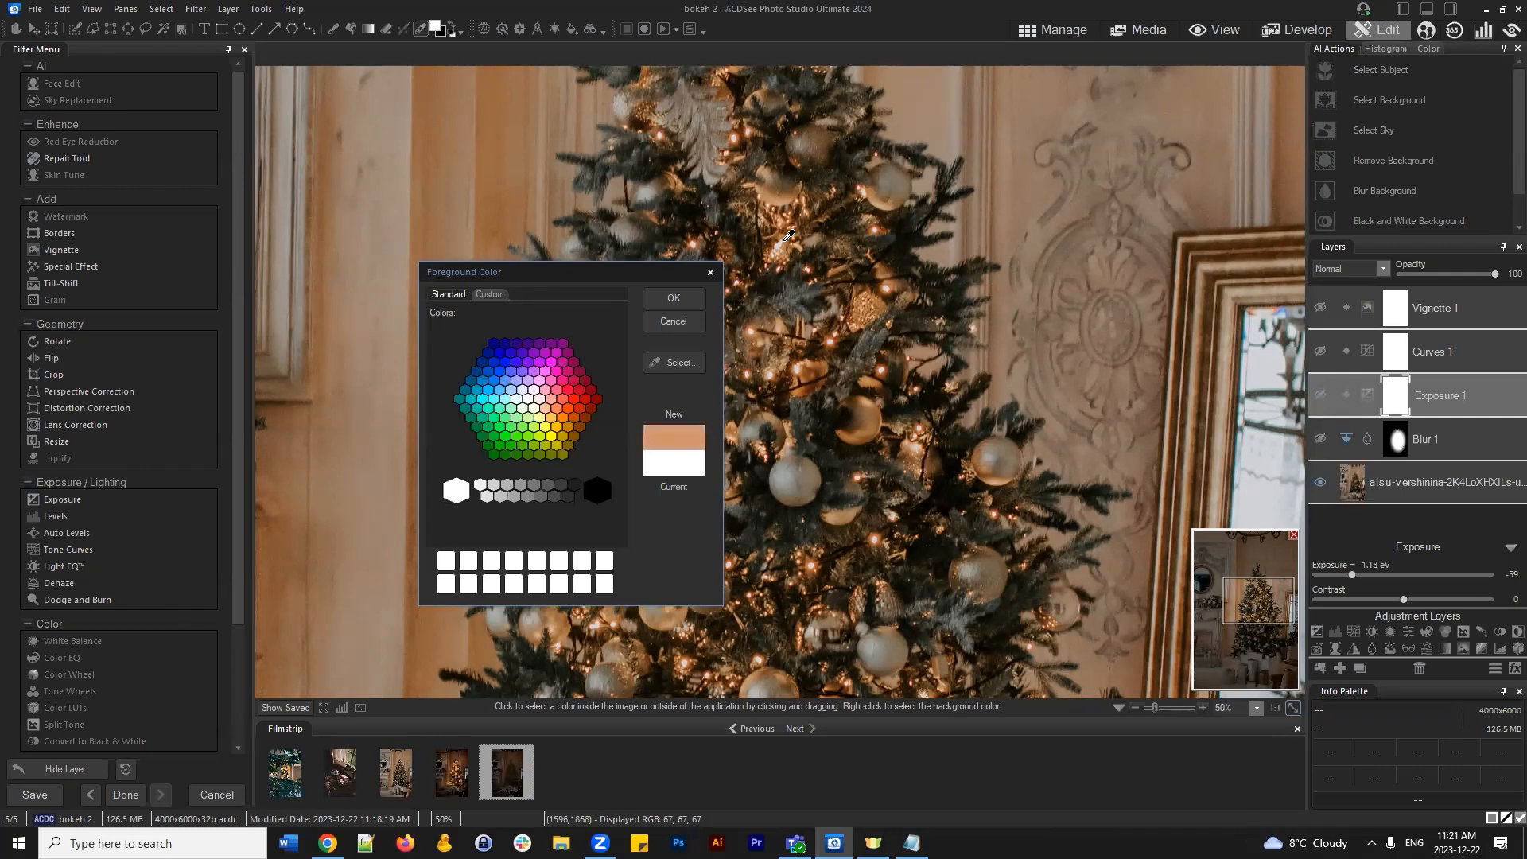
left_click(490, 294)
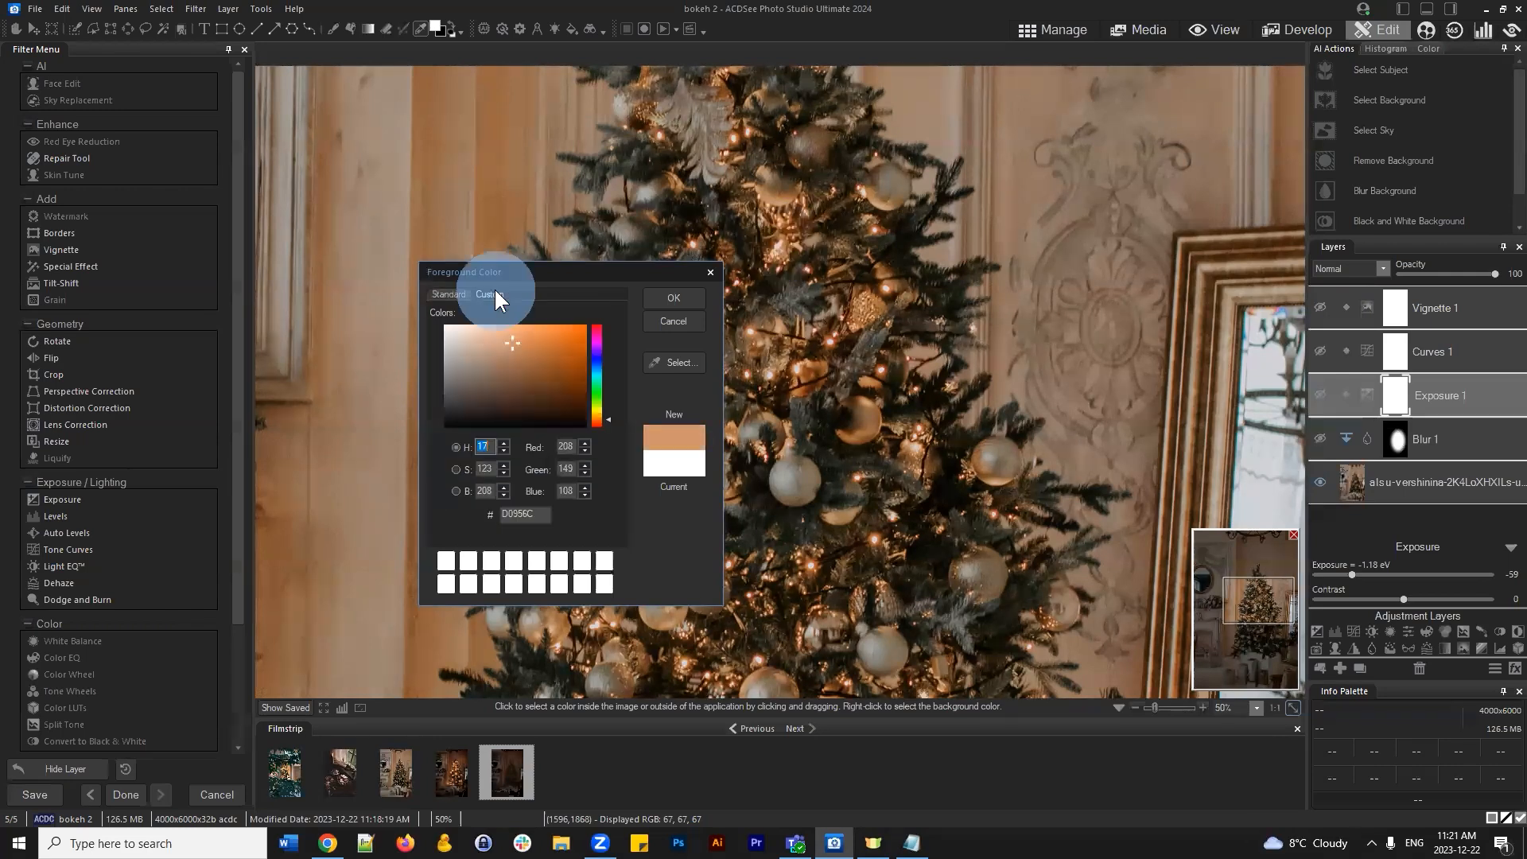
left_click_drag(513, 341, 523, 318)
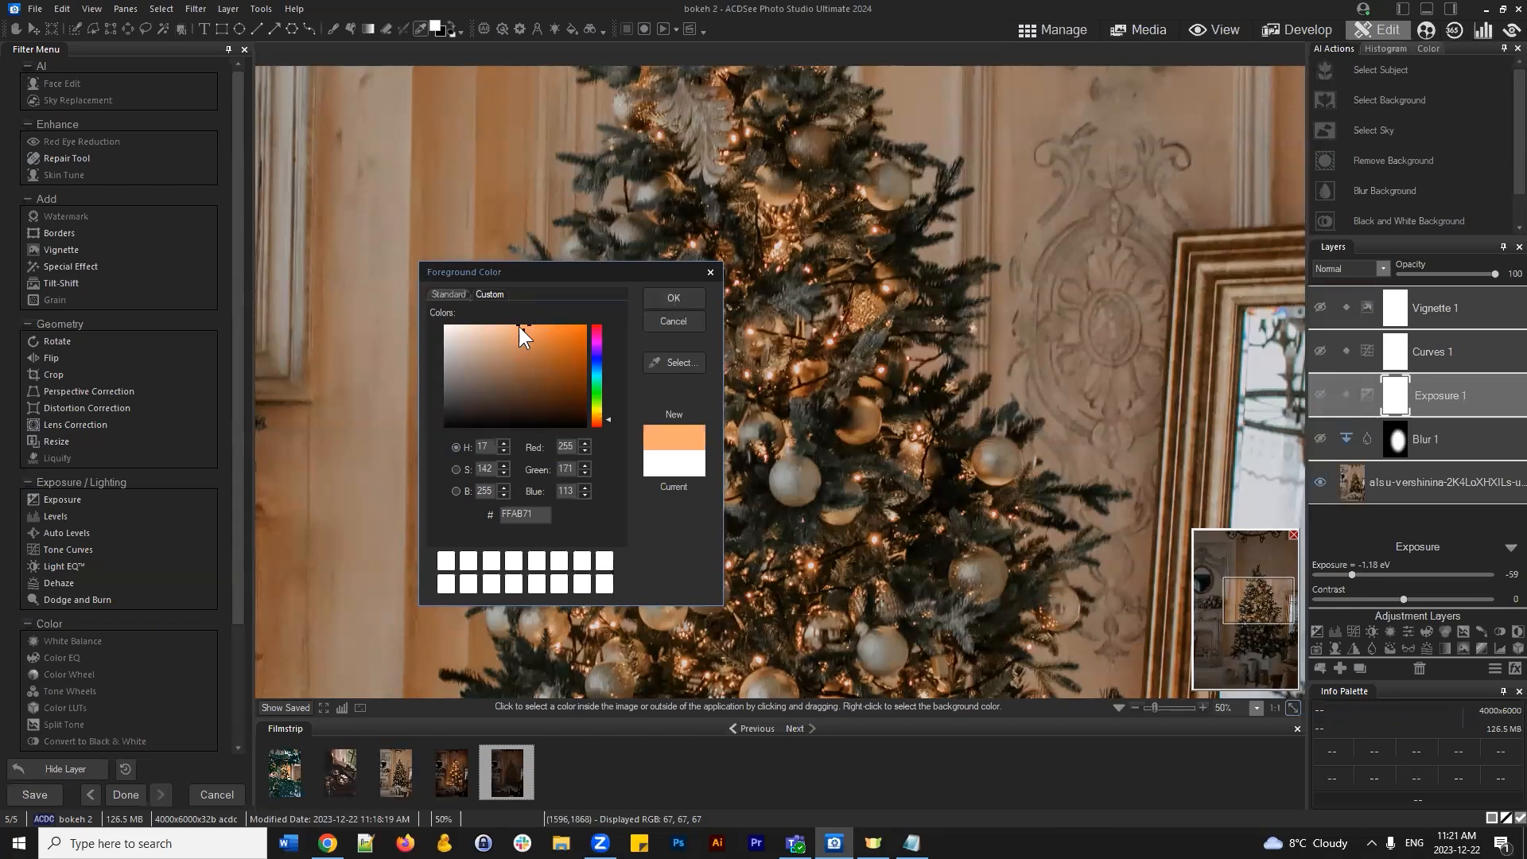
left_click_drag(610, 419, 606, 415)
left_click(675, 301)
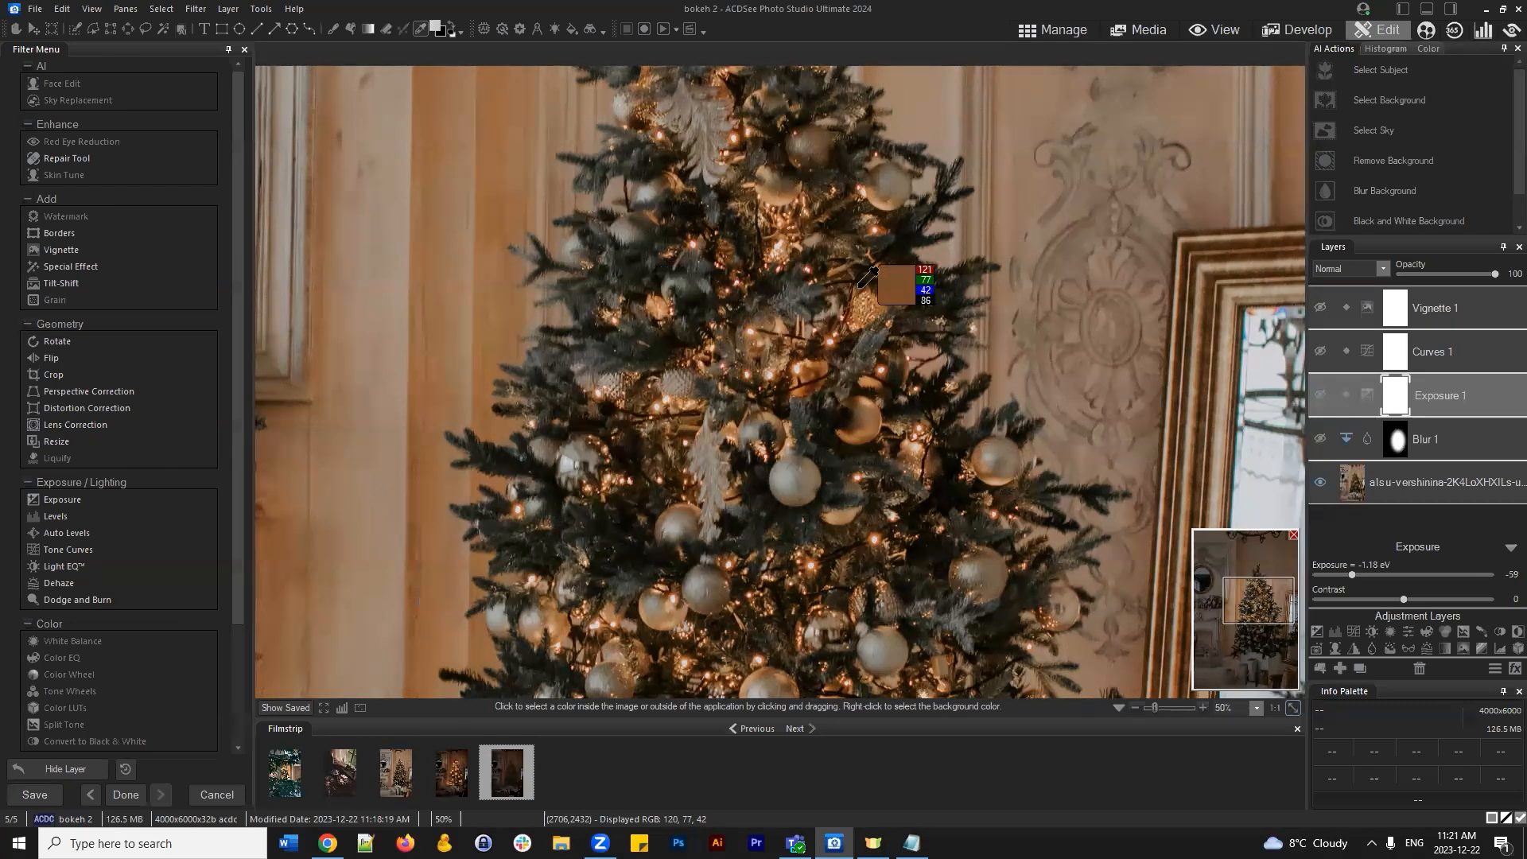
left_click(437, 29)
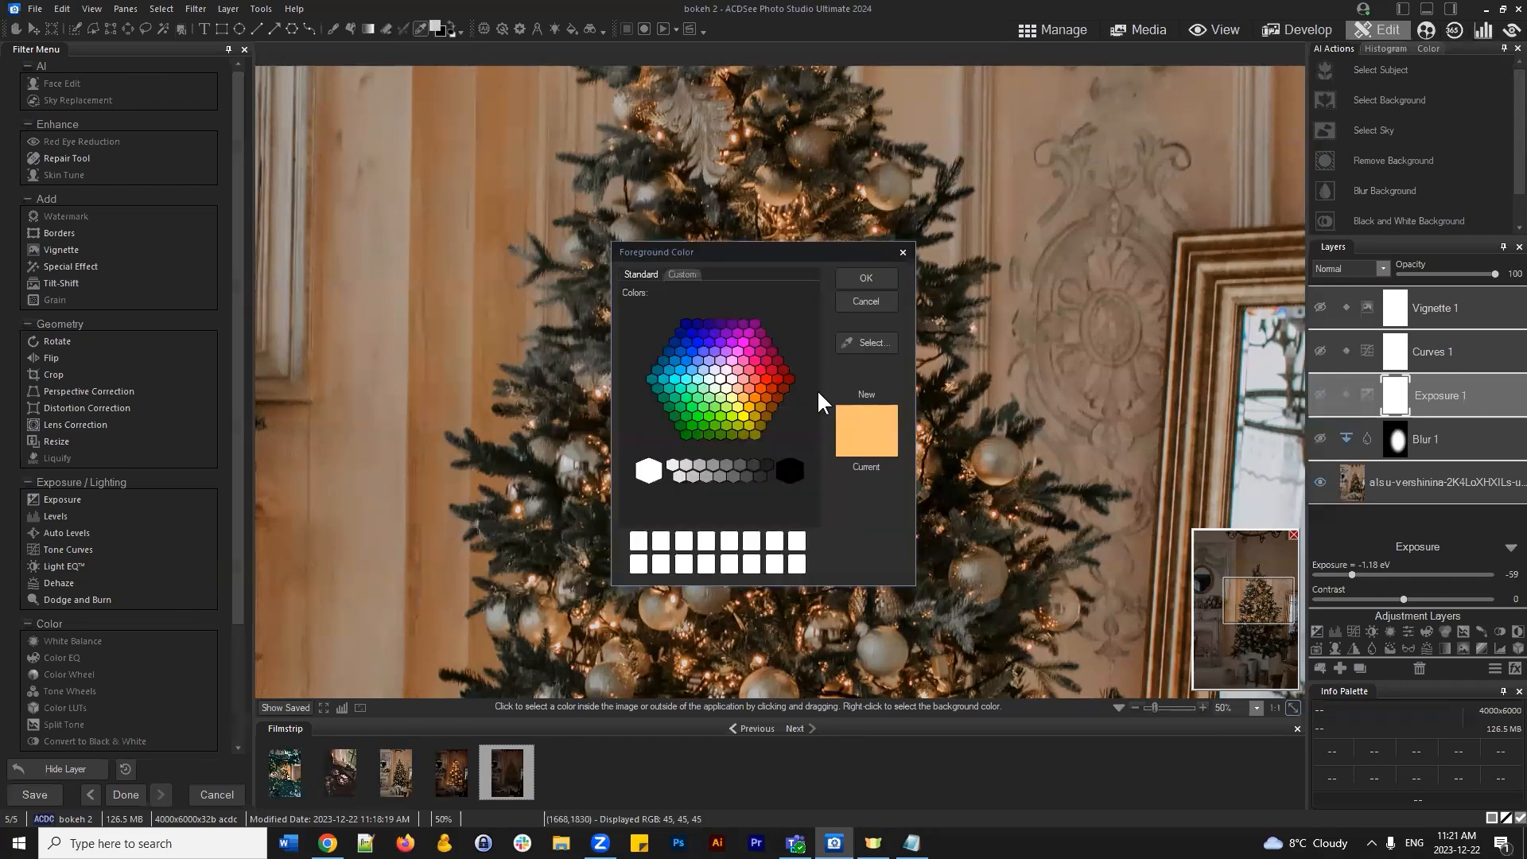
left_click(687, 275)
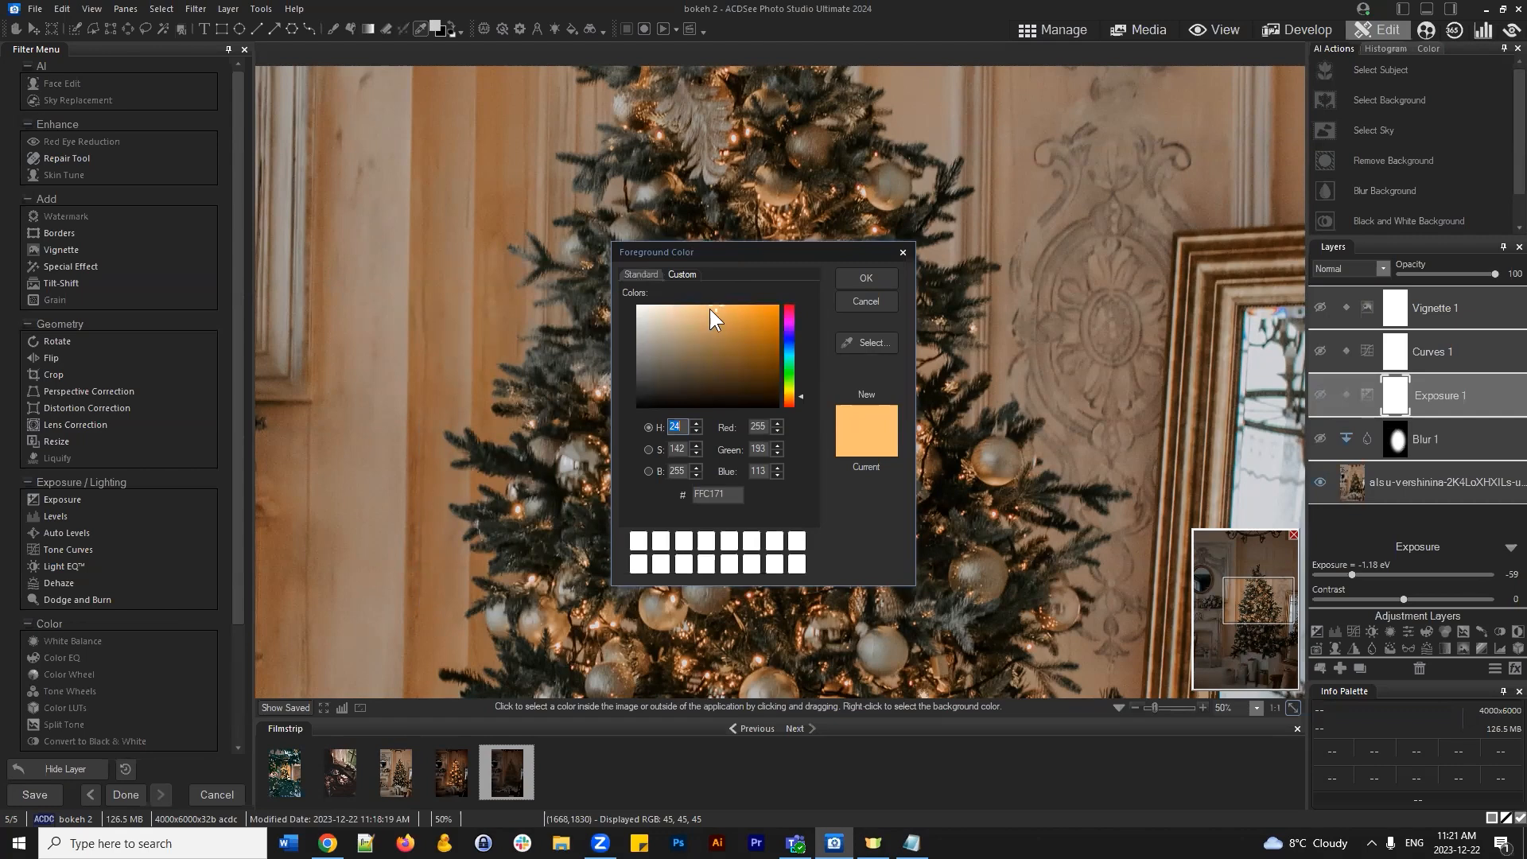
left_click(875, 278)
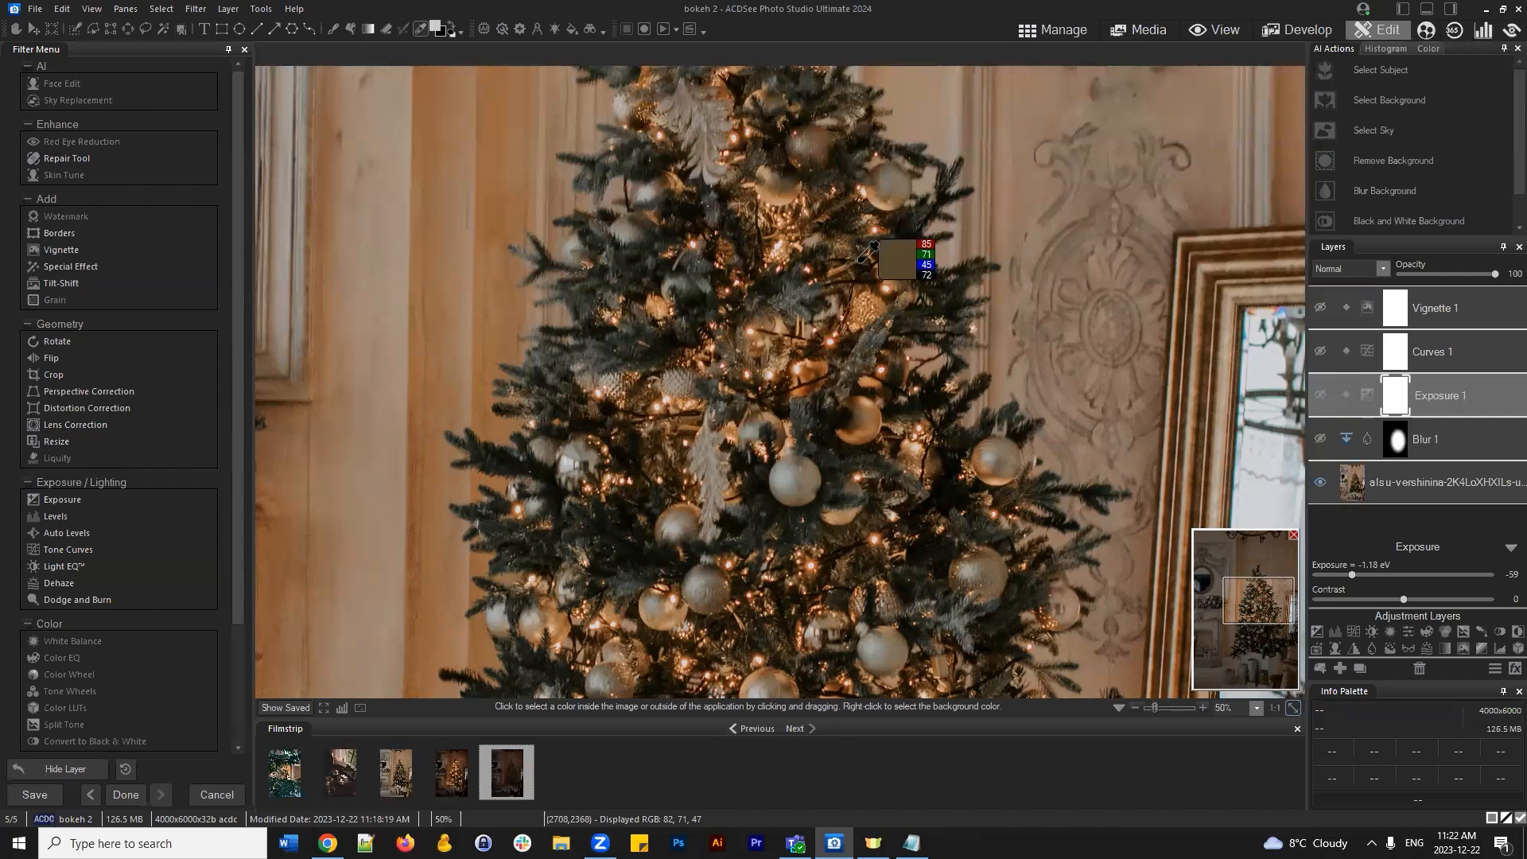
Show the Blur, Exposure, Curves and Vignette layers again
left_click(1320, 393)
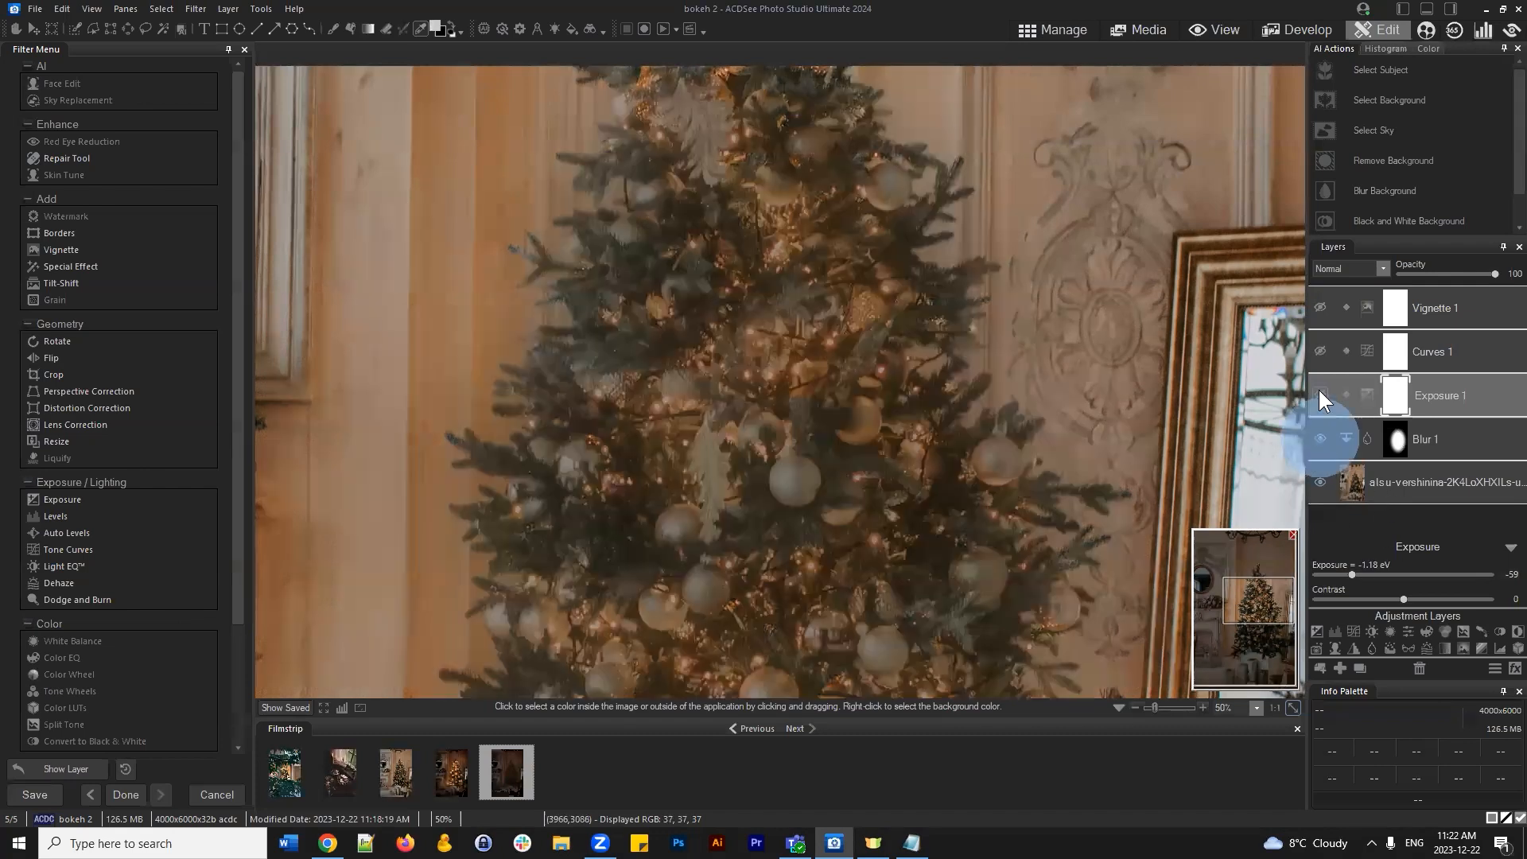
left_click(1319, 351)
left_click(1319, 310)
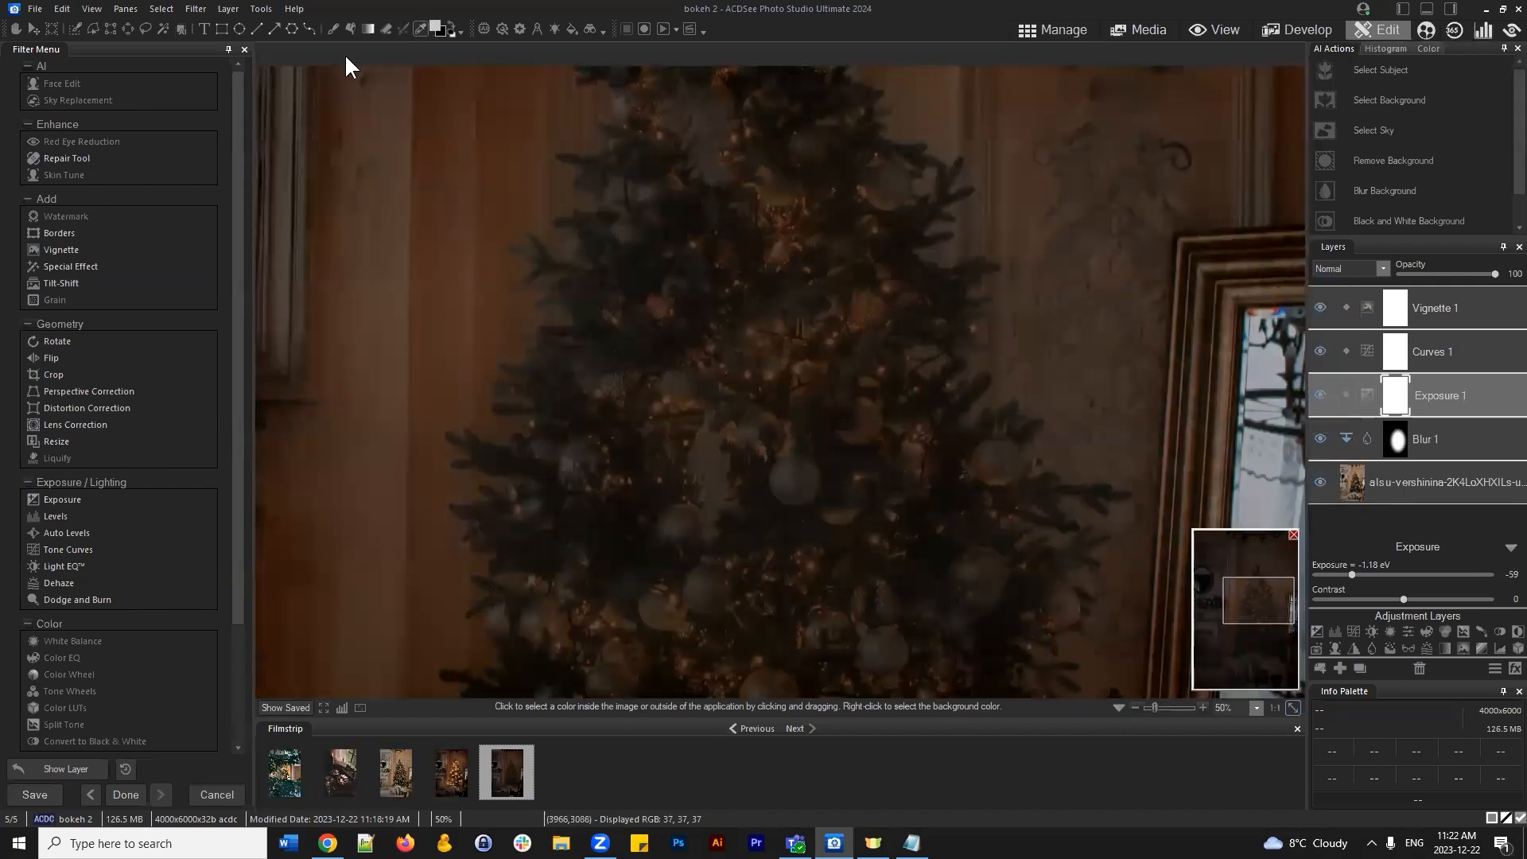
Set the foreground color to a slightly more saturated light orange, FFBD67
left_click(438, 28)
left_click_drag(439, 27, 410, 22)
left_click(436, 20)
left_click(865, 277)
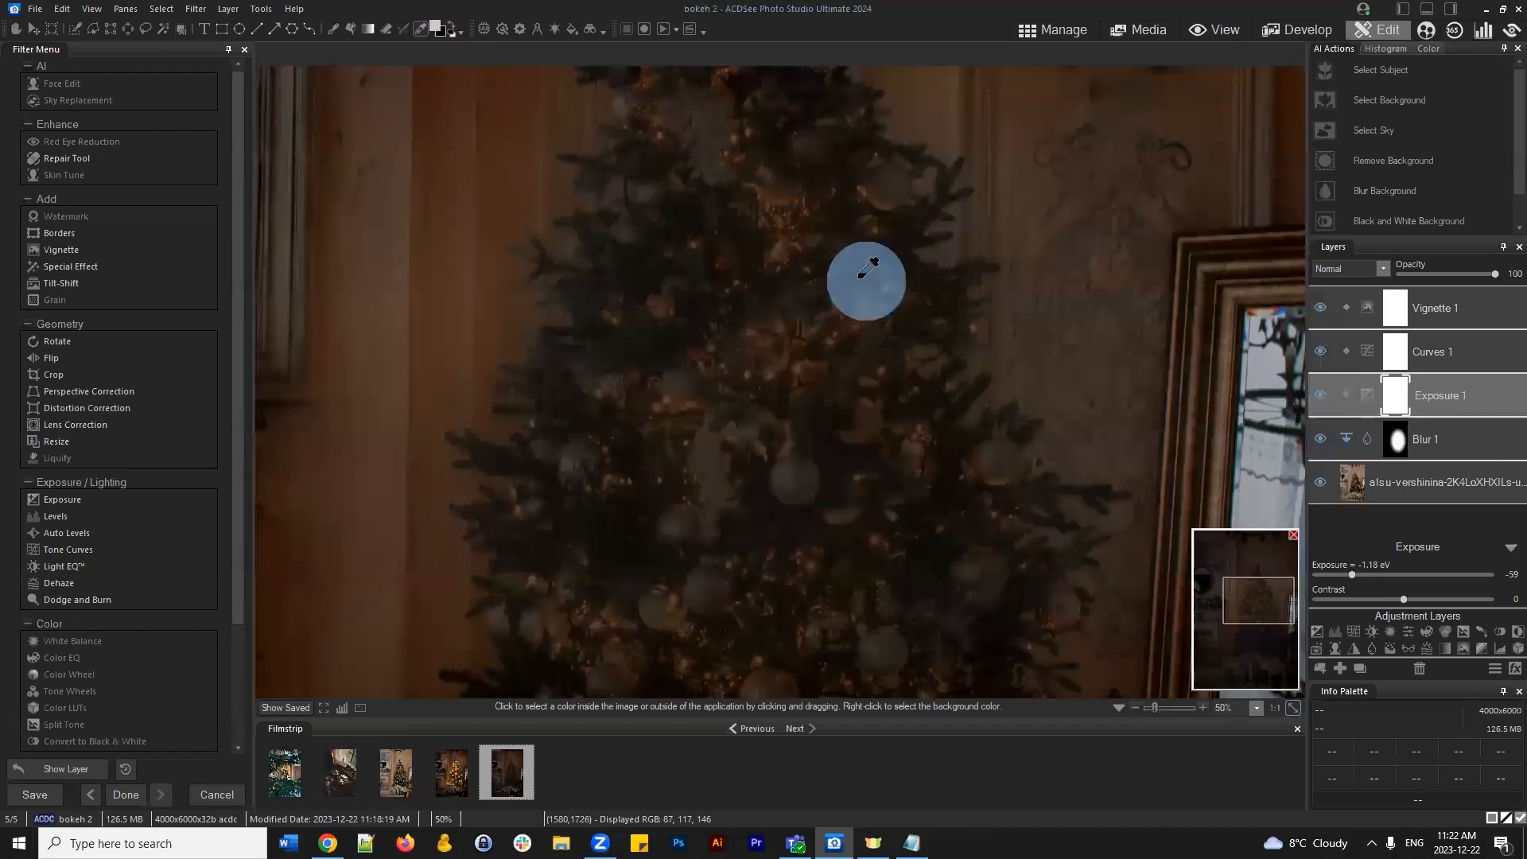
left_click(437, 28)
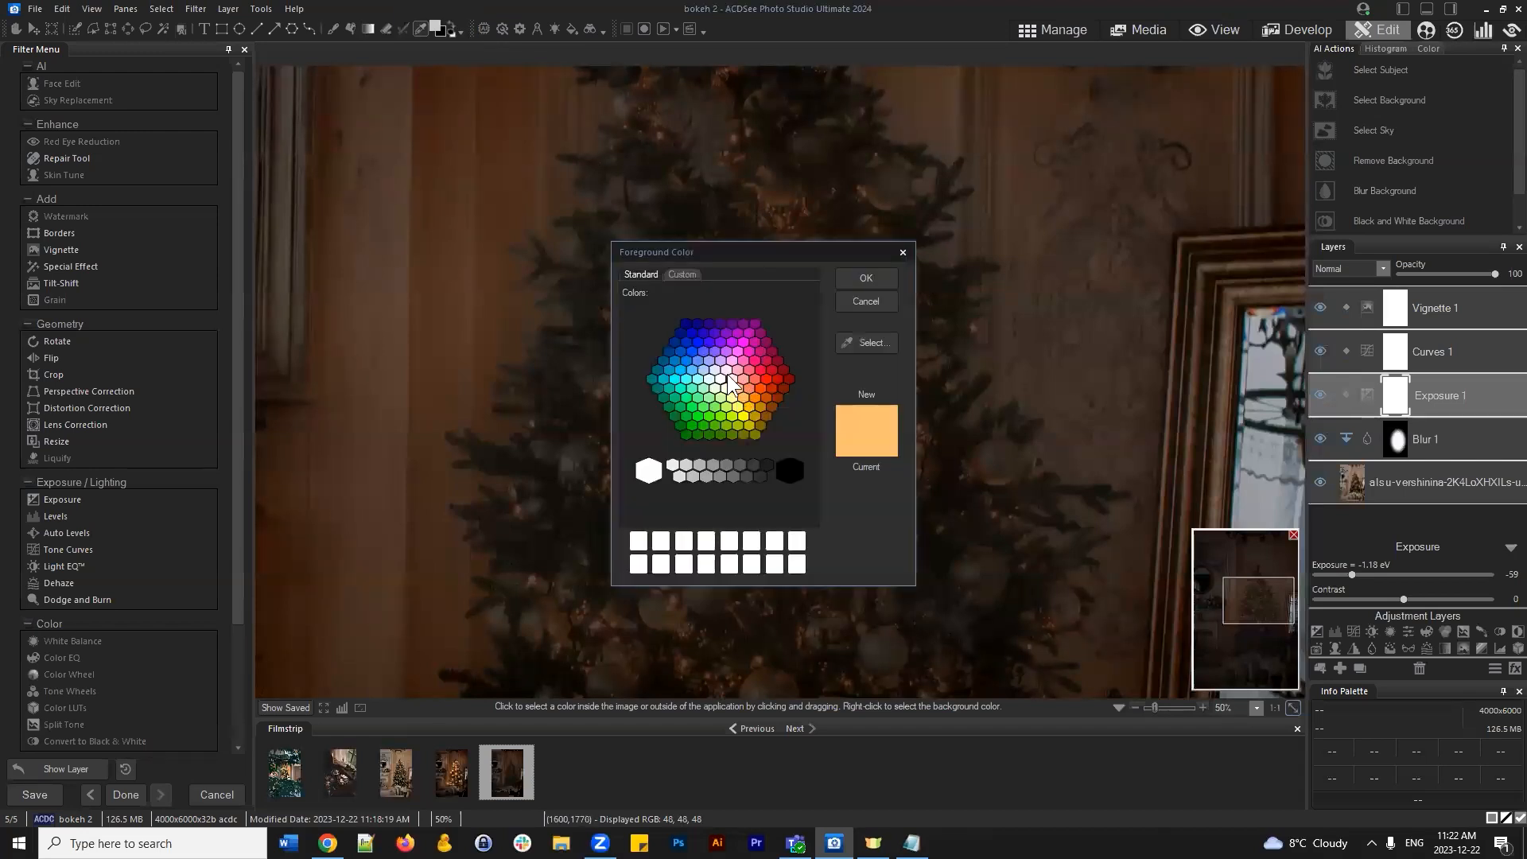
left_click(683, 275)
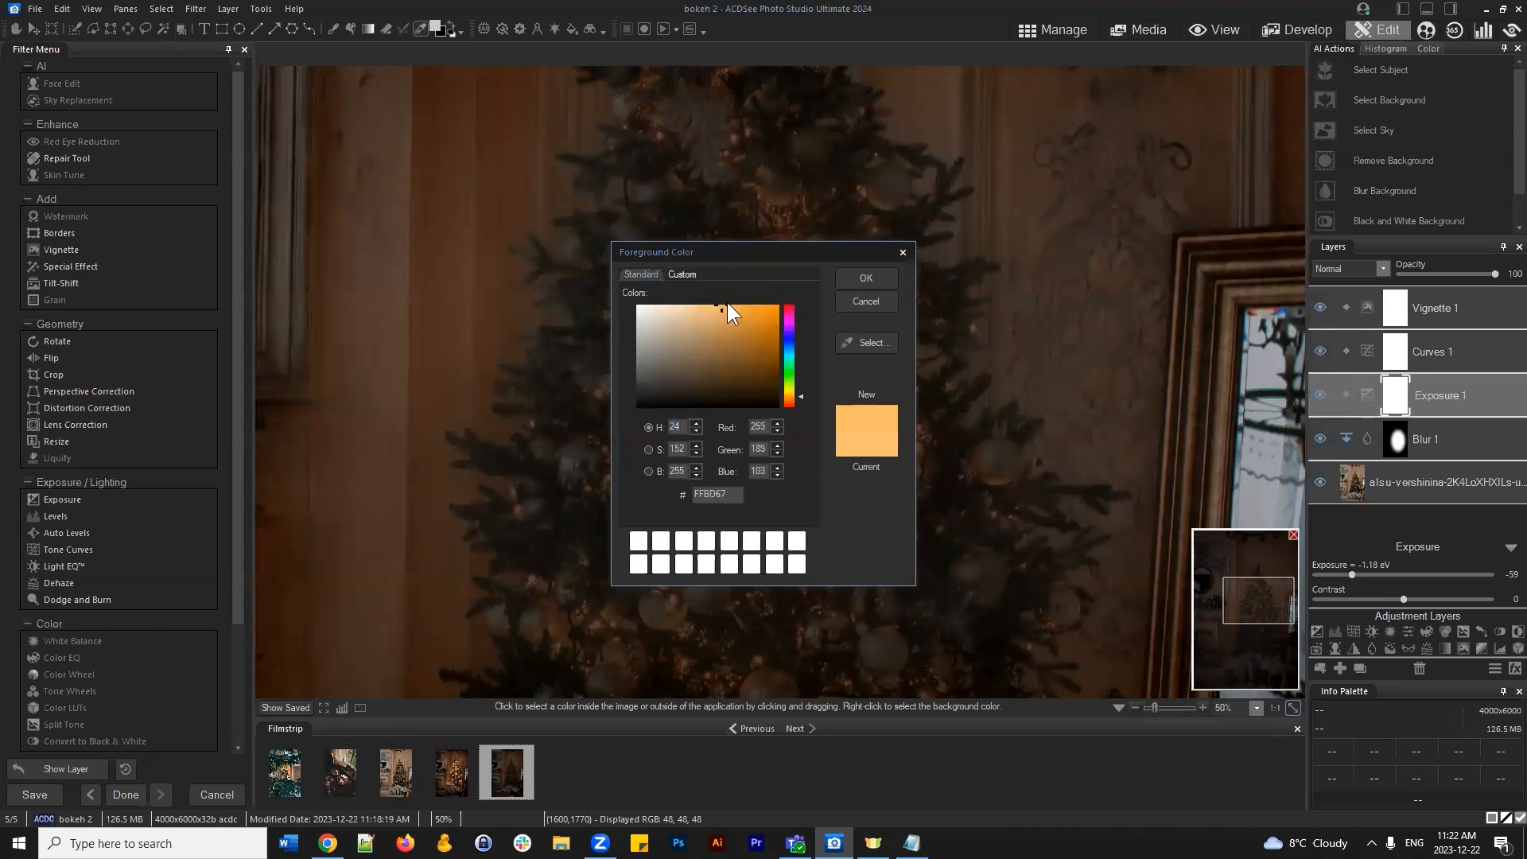
left_click(863, 276)
Add a blank layer between the Curves and Vignette layers, with the whole tree in view
left_click(1424, 490)
left_click(1454, 356)
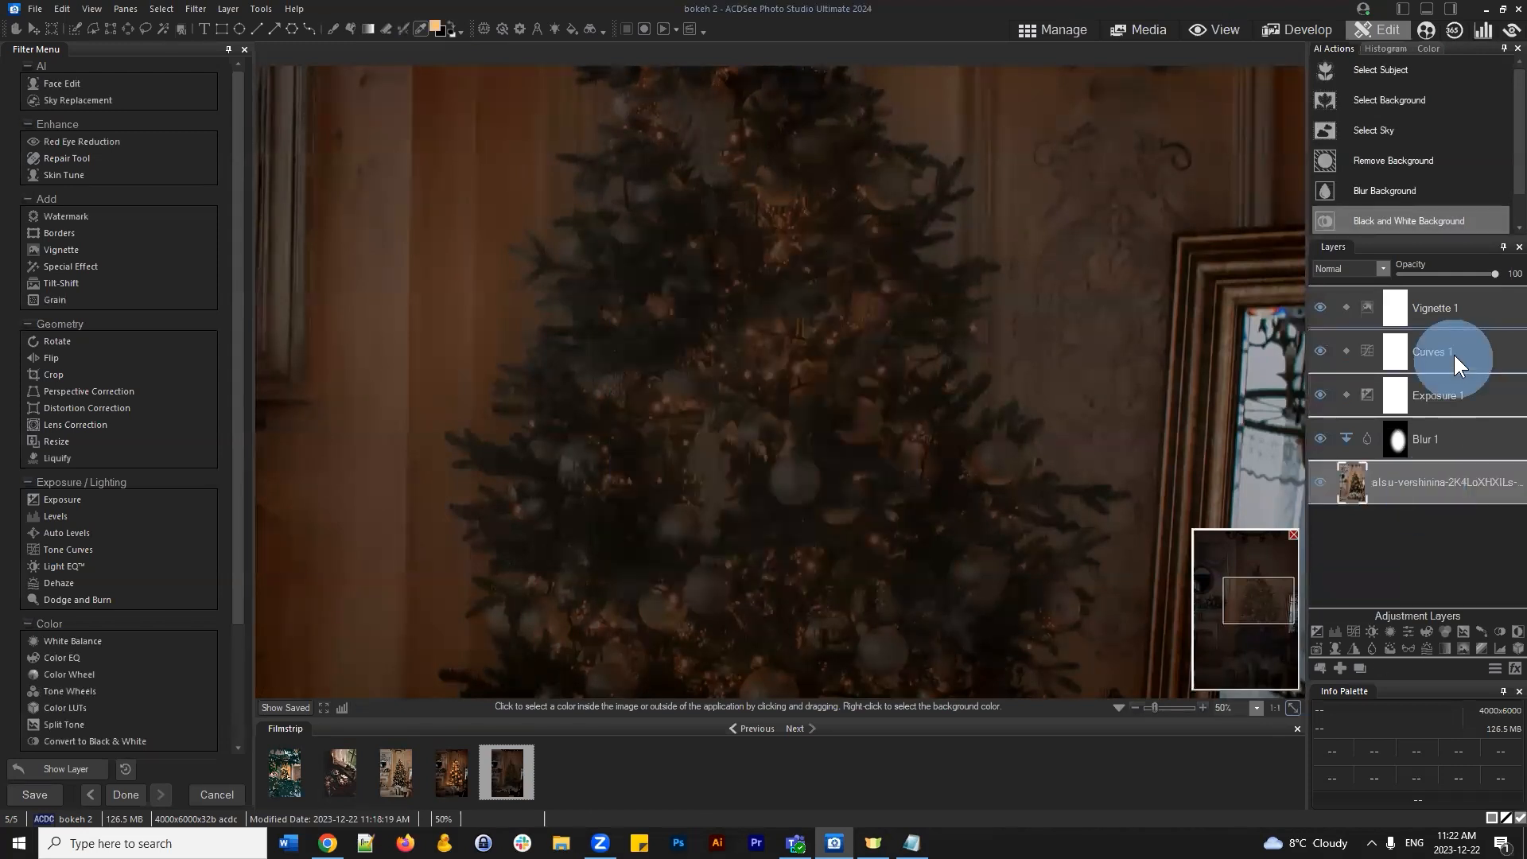
left_click(1339, 669)
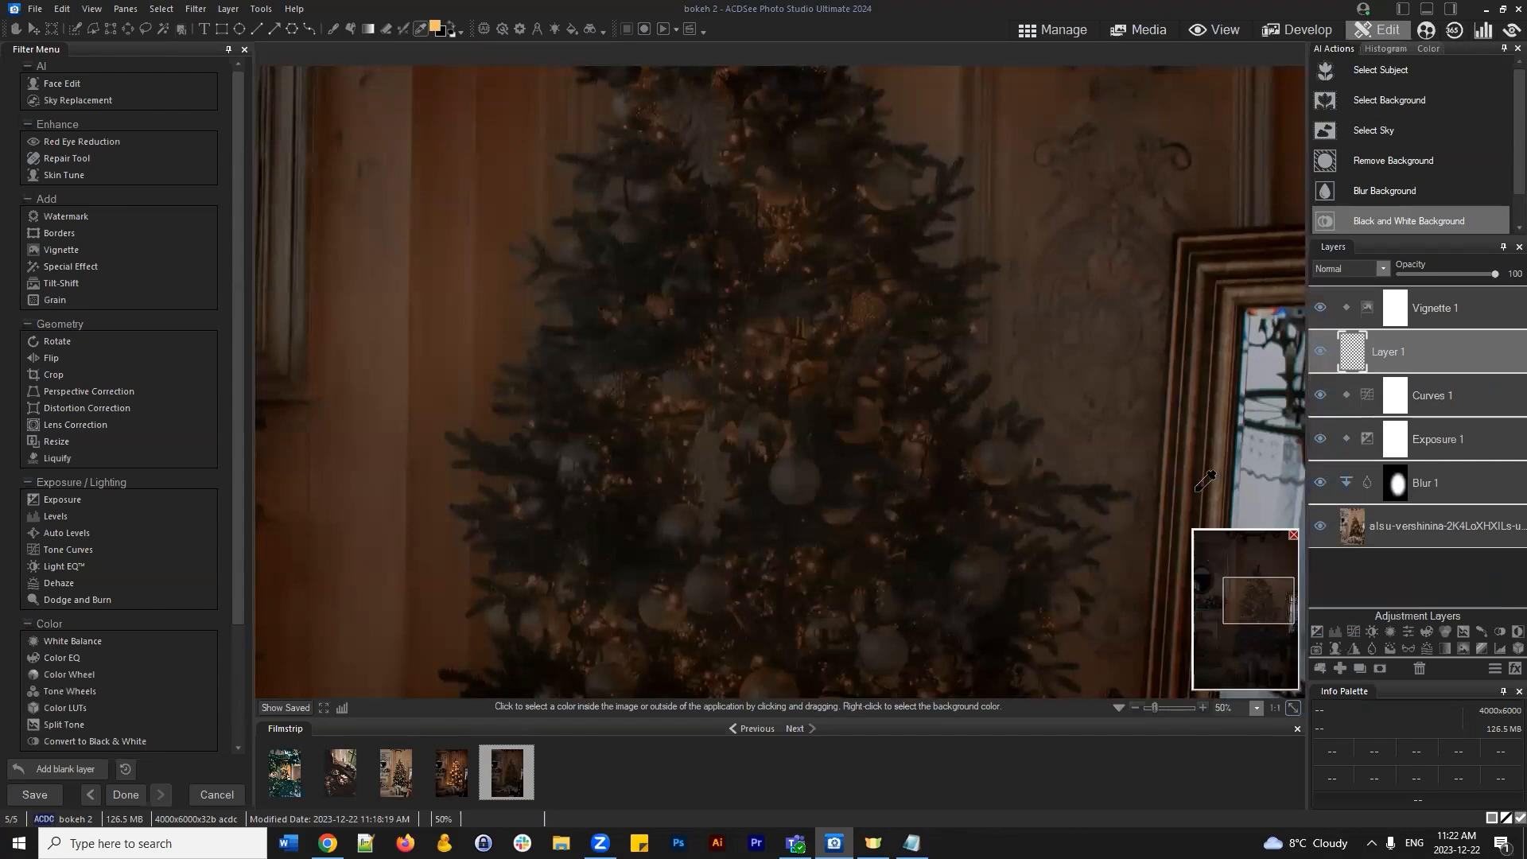
scroll(839, 400, "down", 2)
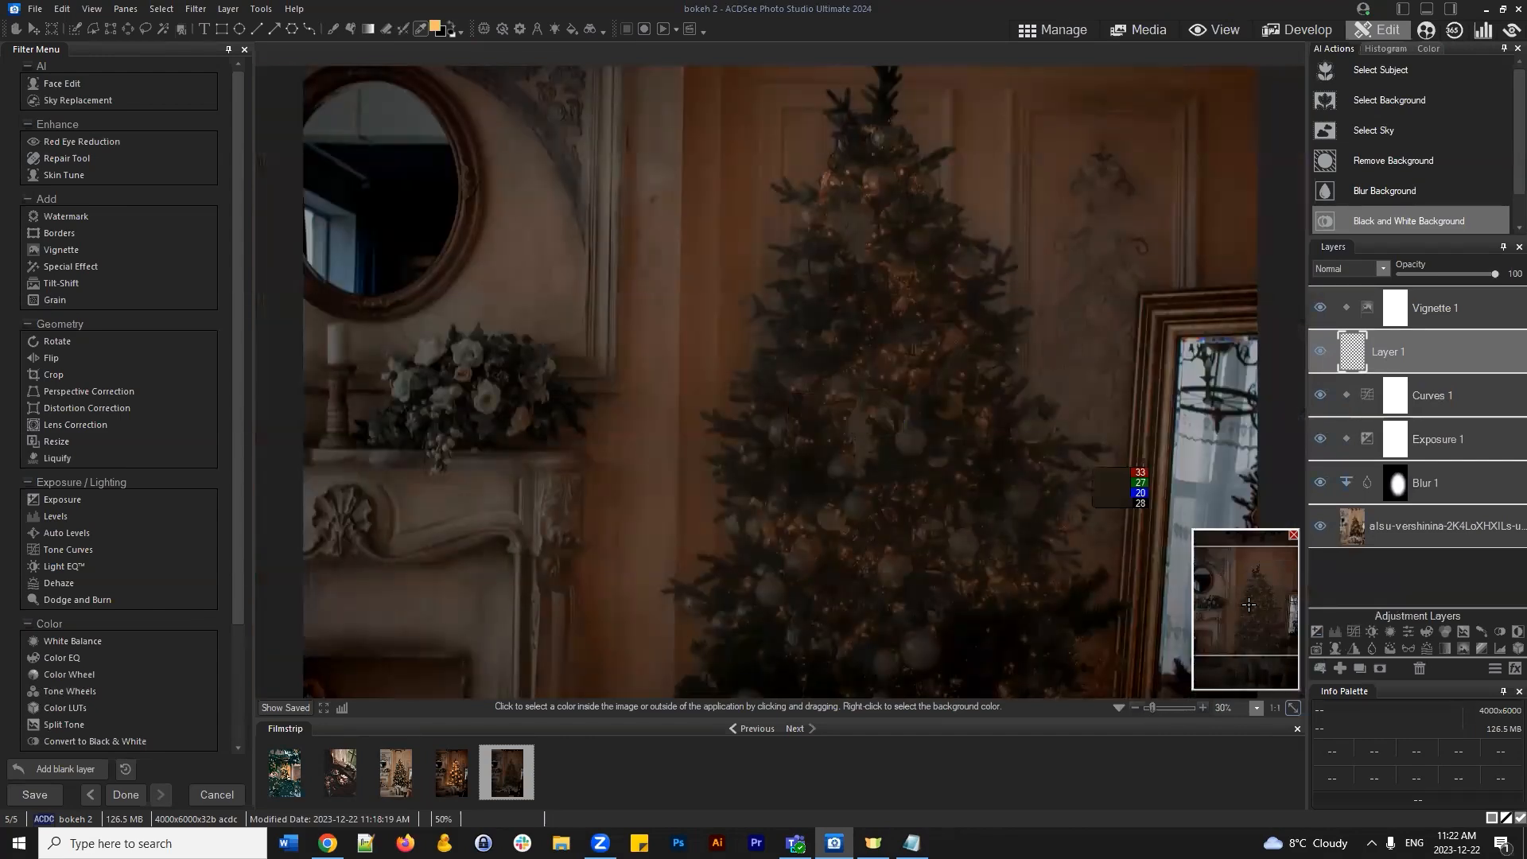
scroll(1224, 574, "down", 1)
mouse_move(1253, 627)
left_mouse_down()
mouse_move(1269, 636)
mouse_move(1255, 636)
left_mouse_up()
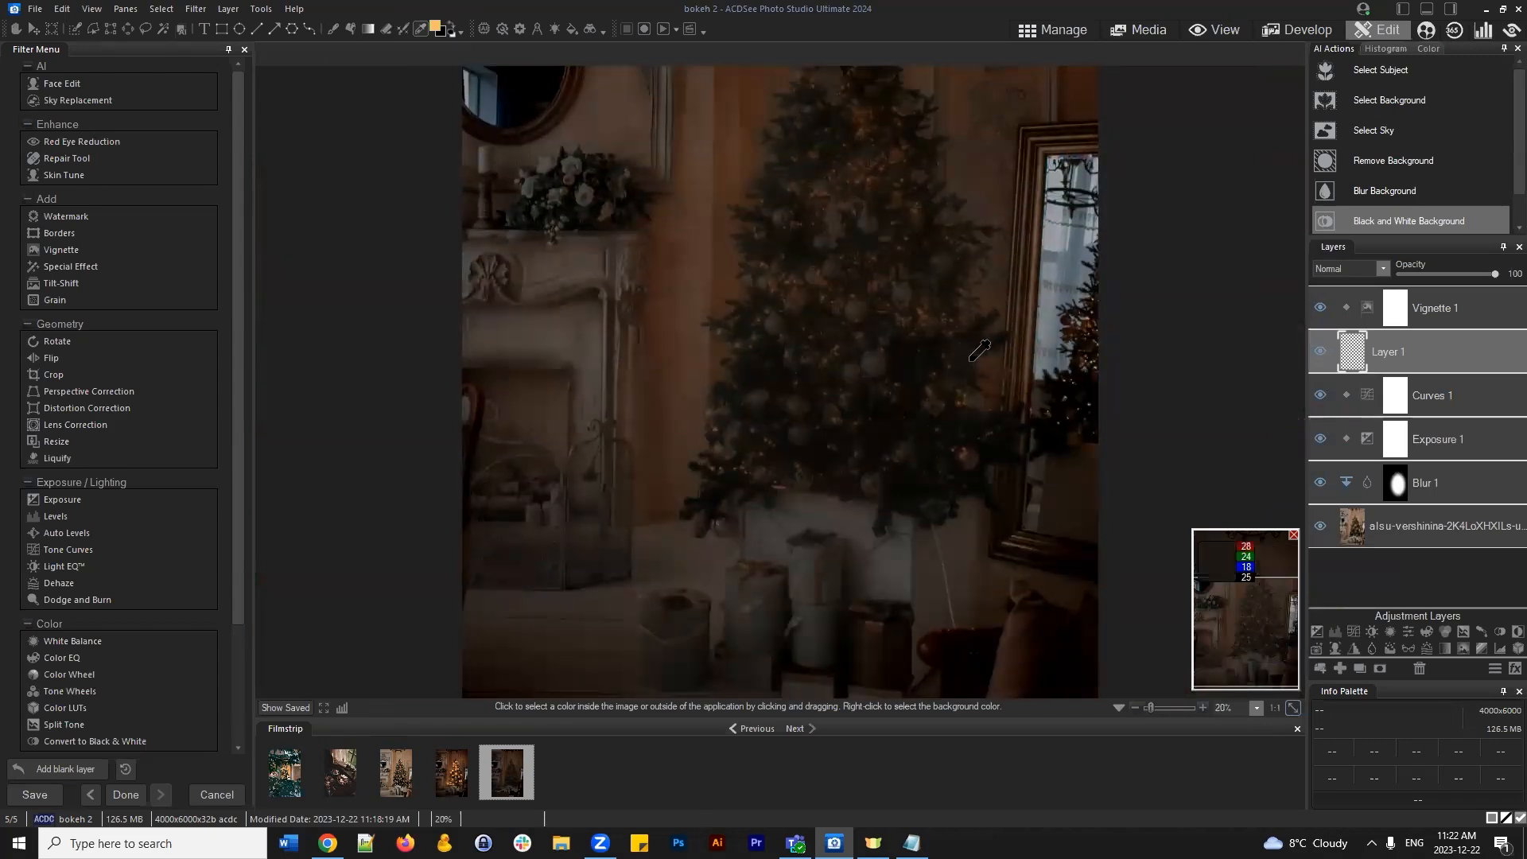
scroll(986, 354, "down", 1)
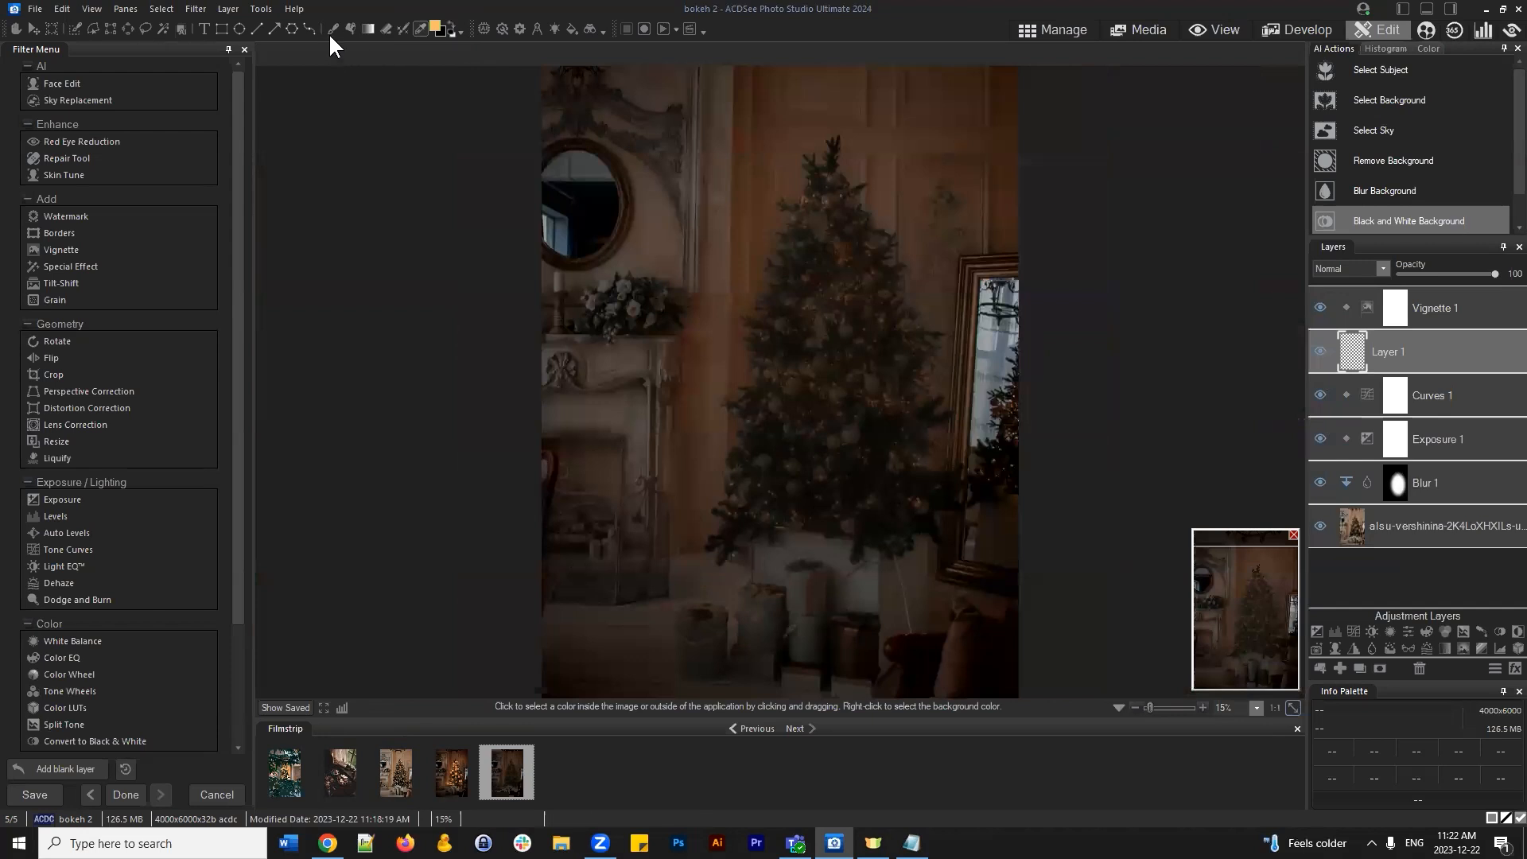
Activate the Brush tool and lower the opacity of the Blur layer to 19
left_click(333, 29)
left_click(1439, 474)
left_click(1422, 273)
left_click_drag(1422, 274, 1418, 273)
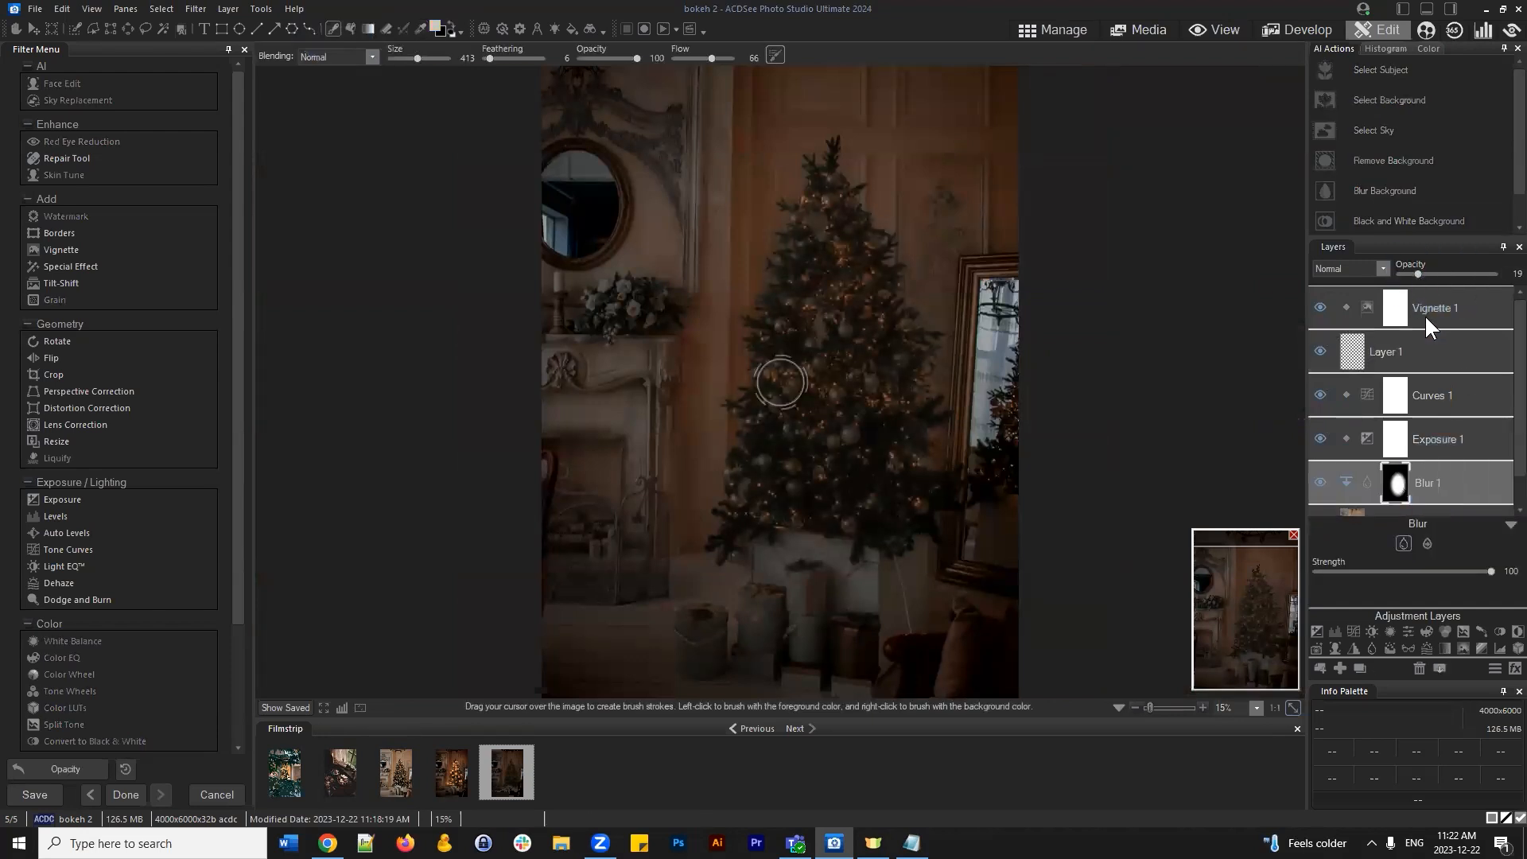
Set the Exposure layer to -49 and move the Curves layer's lower point to In 98, Out 87, then reselect Layer 1
left_click(1435, 422)
left_click_drag(1339, 575, 1364, 571)
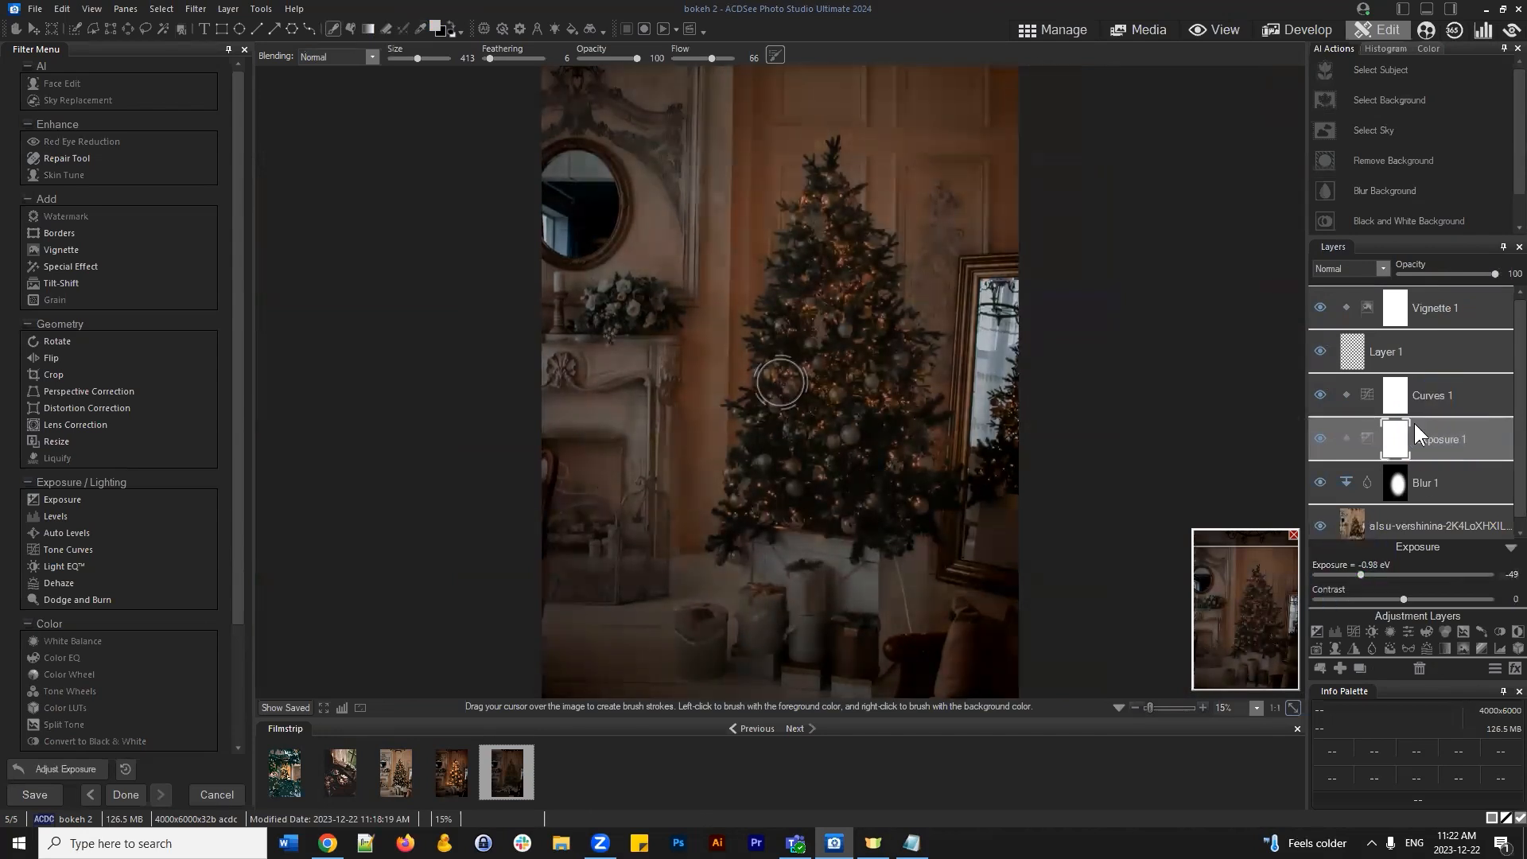
left_click(1438, 394)
left_click_drag(1385, 534, 1385, 532)
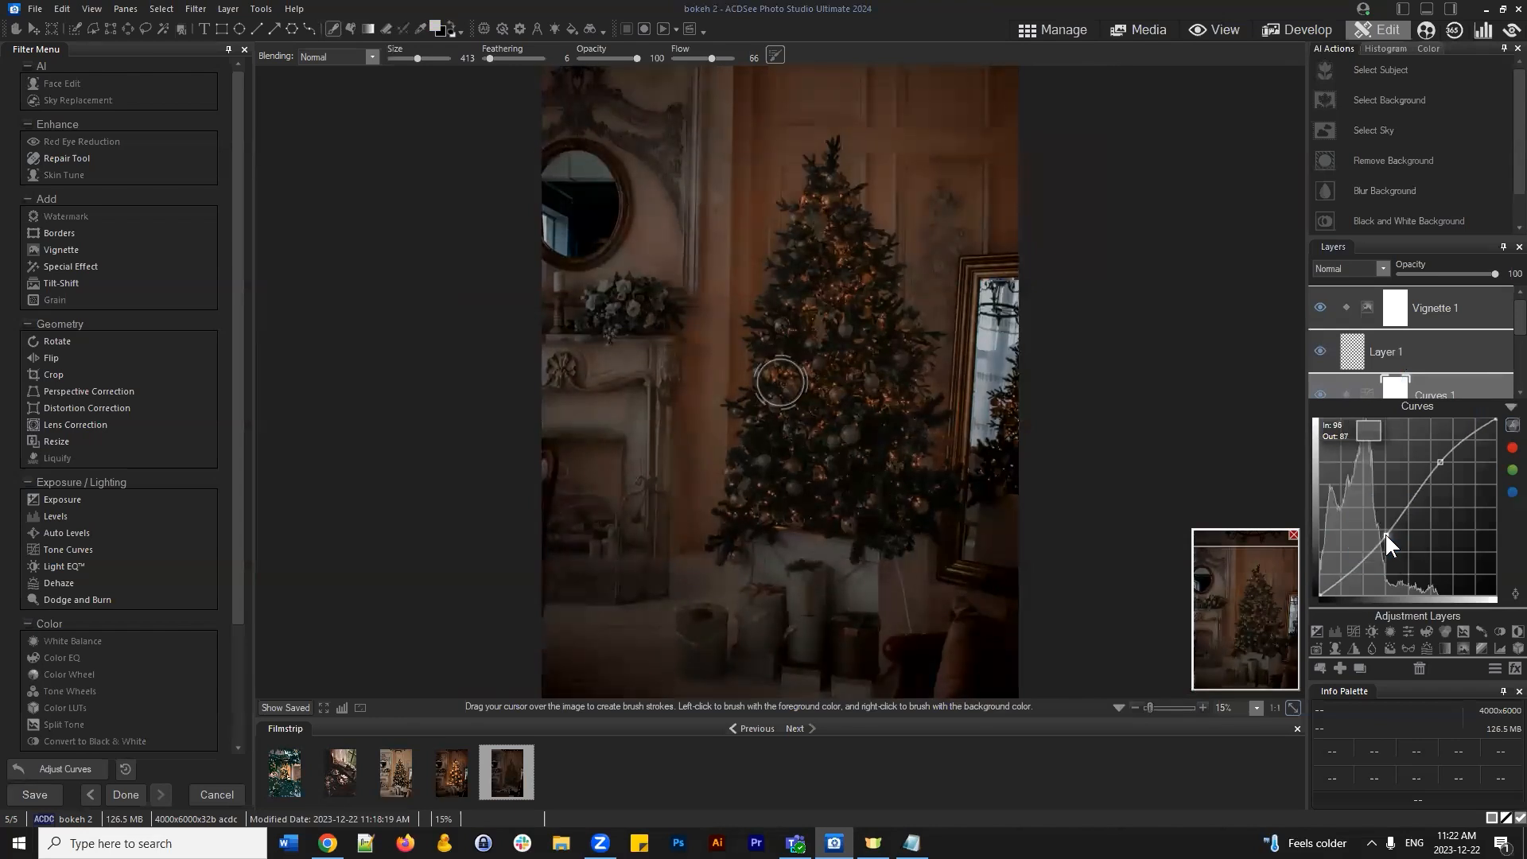
left_click(1444, 352)
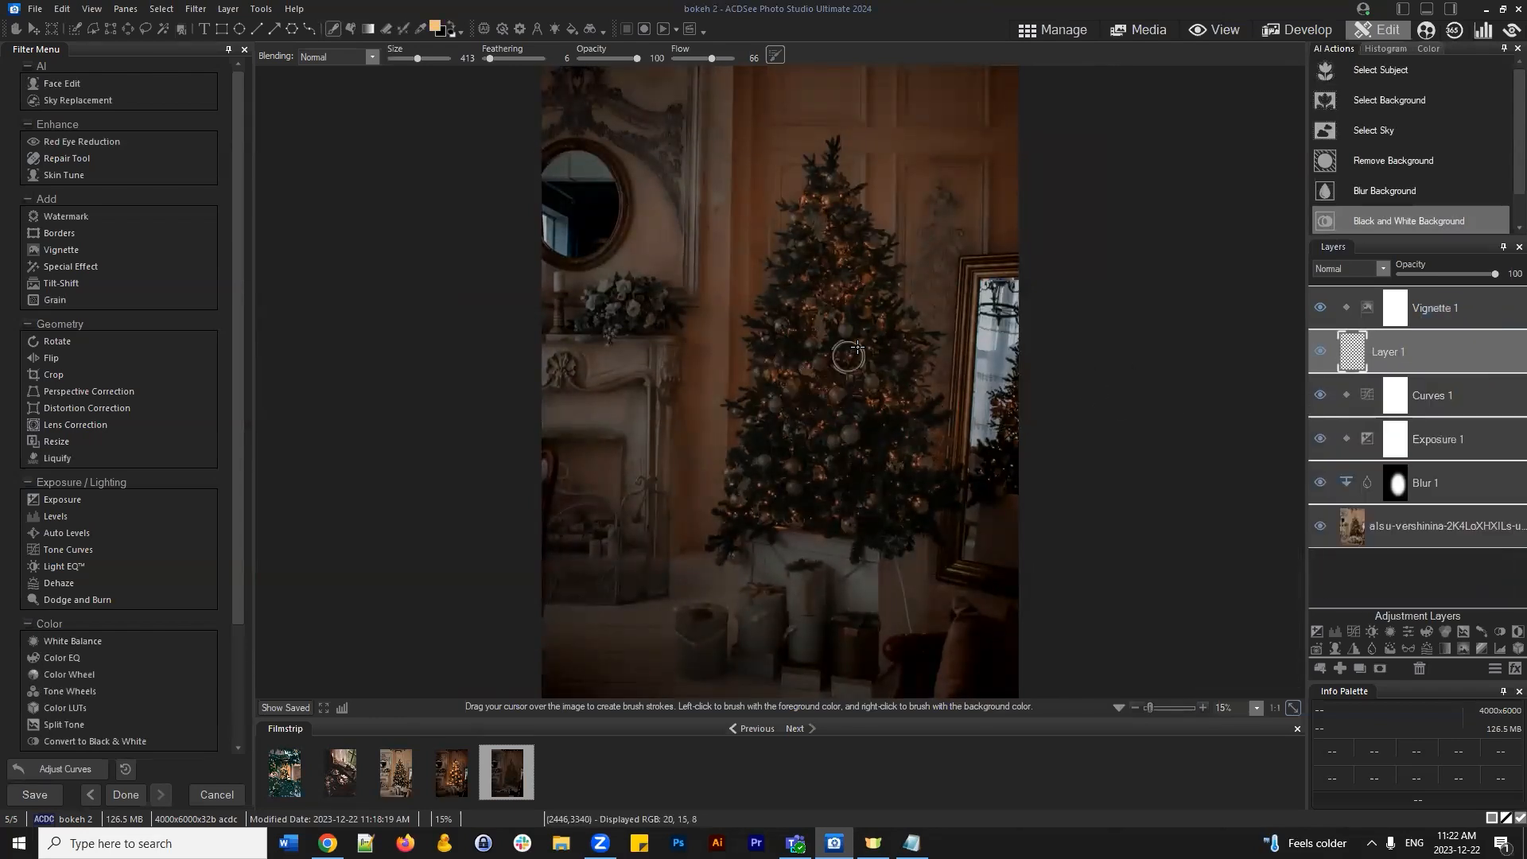
Compare the whole photo with the Vignette layer hidden and shown, then return to Layer 1
scroll(863, 358, "down", 1)
scroll(980, 380, "up", 1)
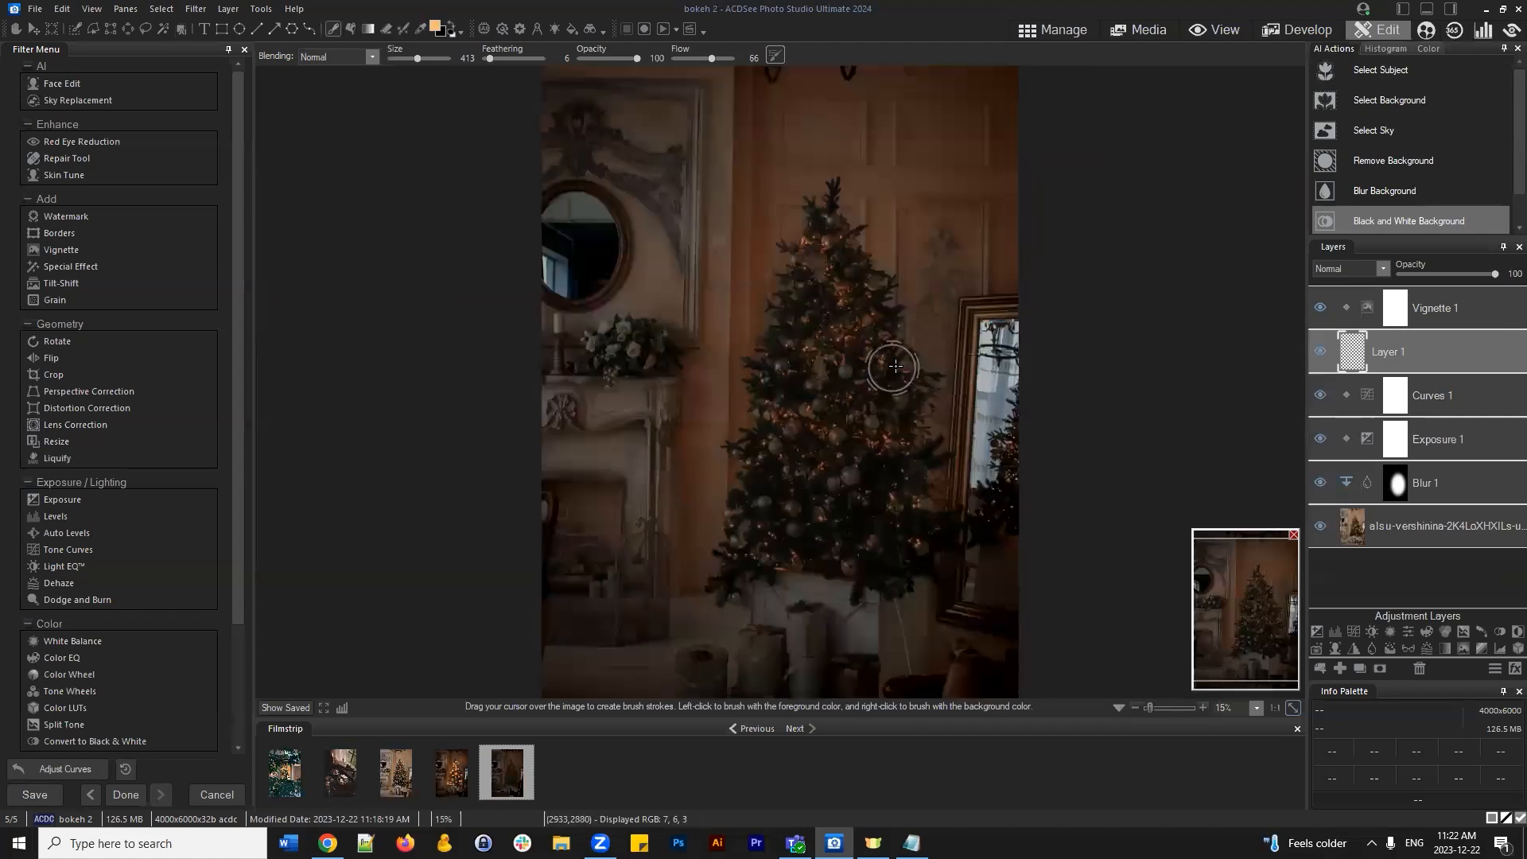
scroll(900, 362, "down", 1)
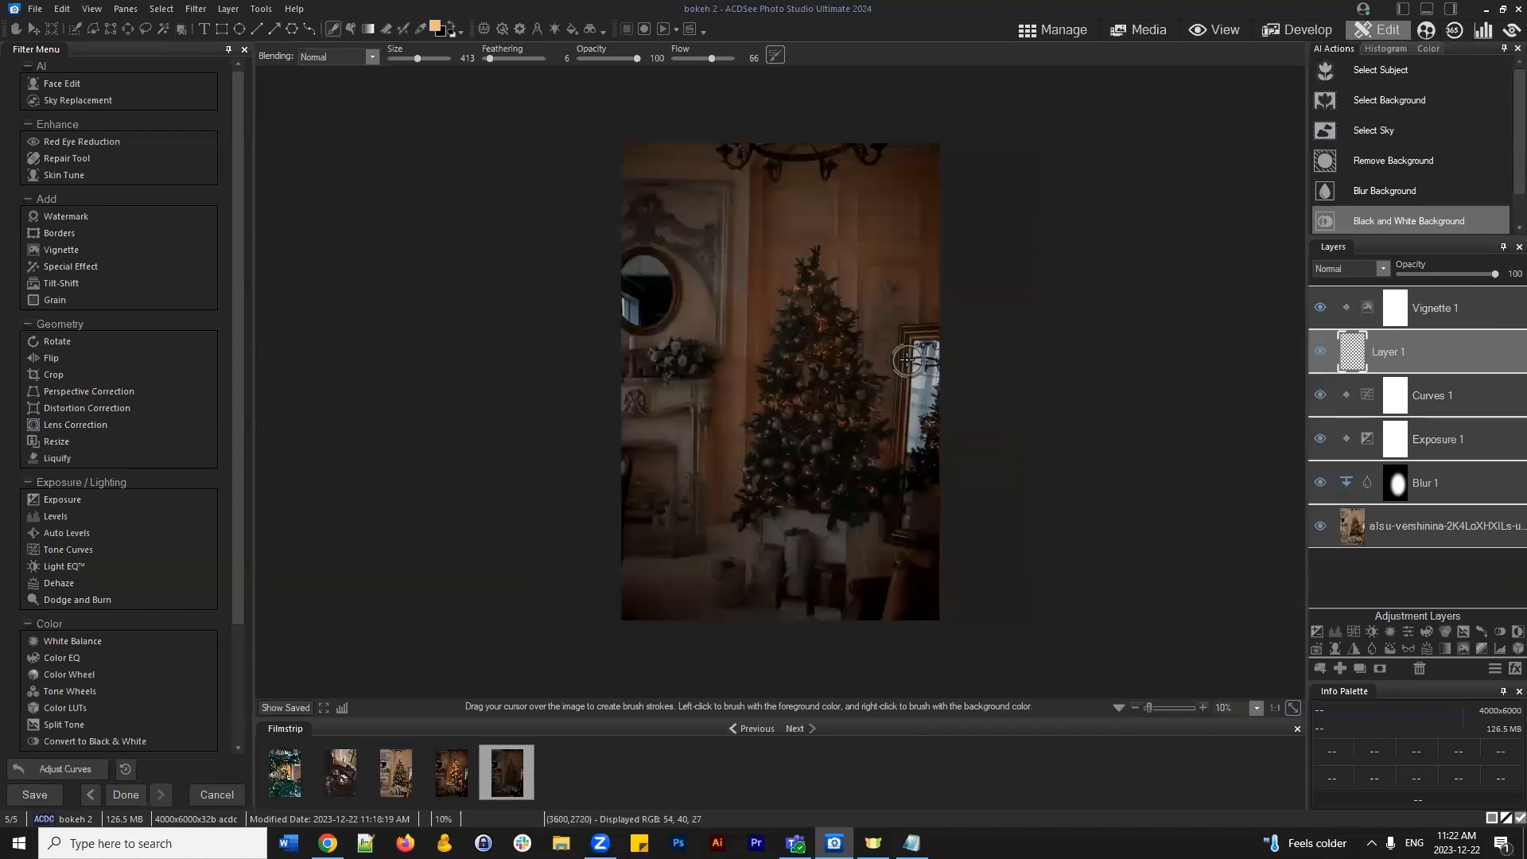
left_click(1324, 308)
left_click(1320, 308)
left_click(1320, 307)
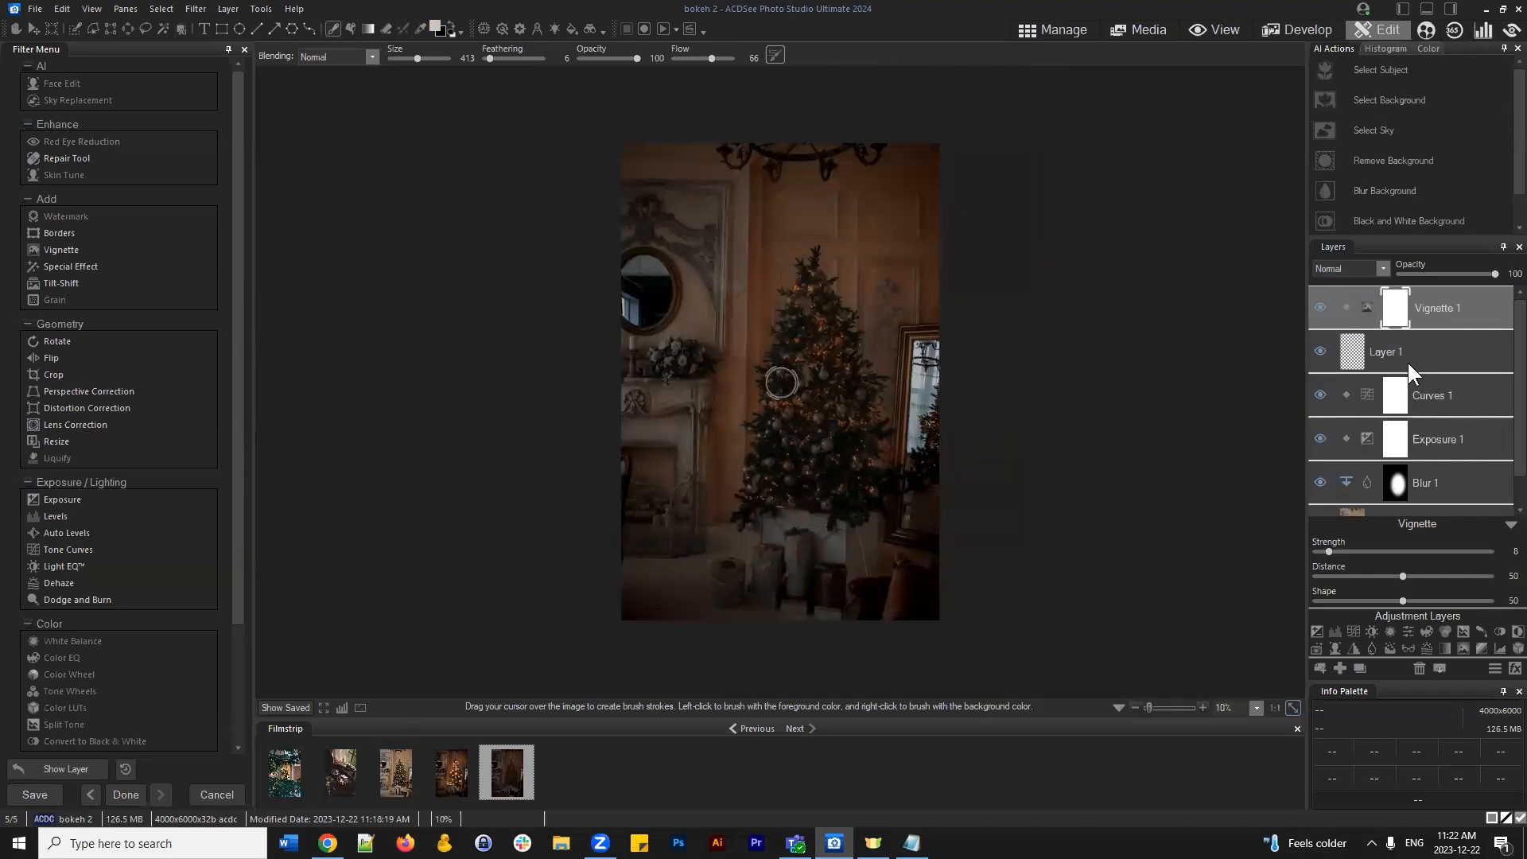
left_click(1405, 335)
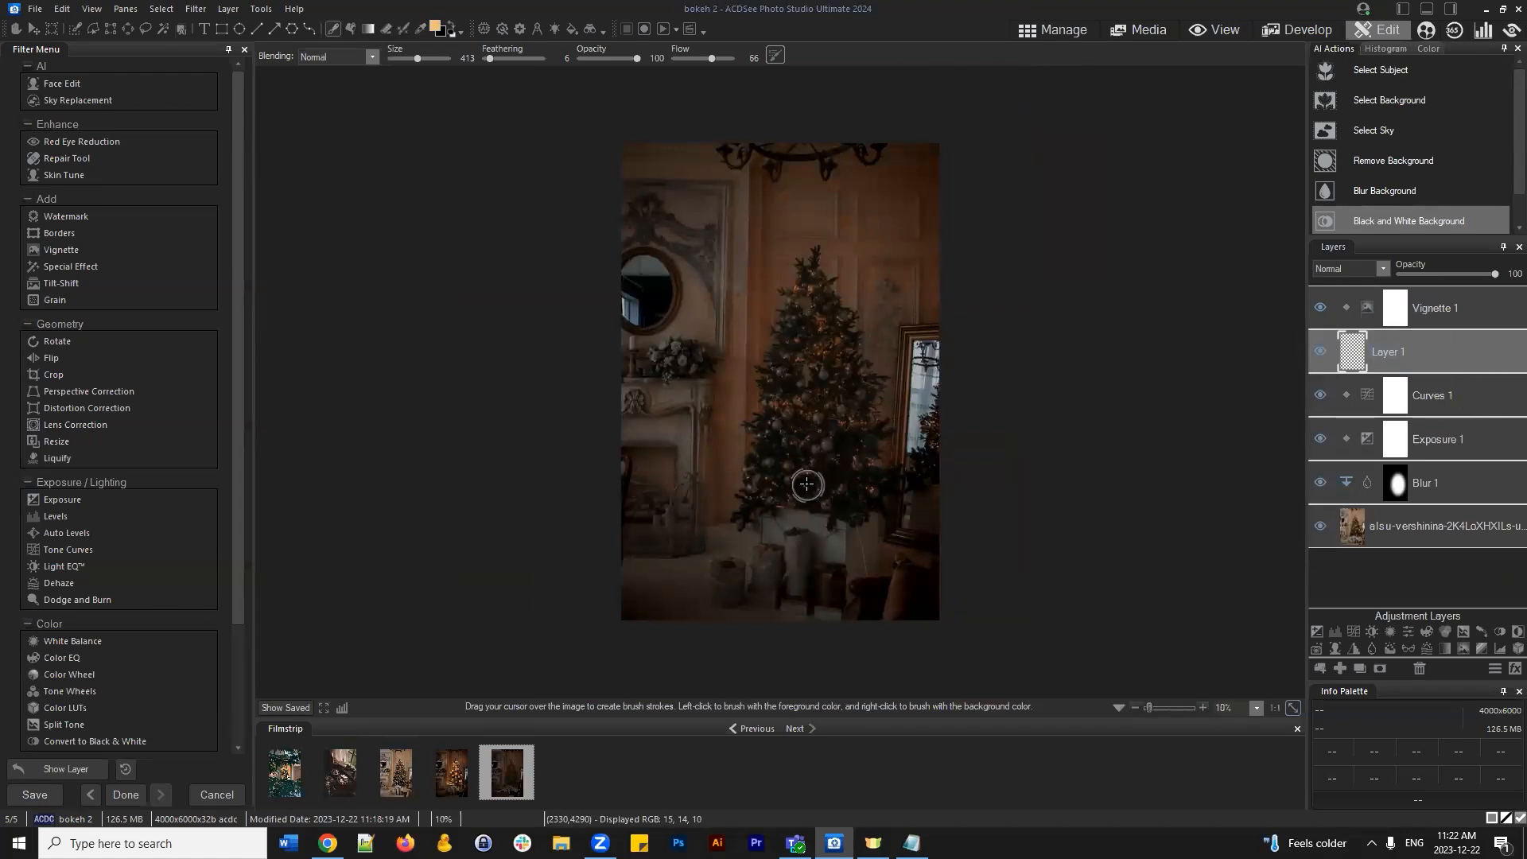
Enlarge the brush to size 901
scroll(868, 444, "up", 1)
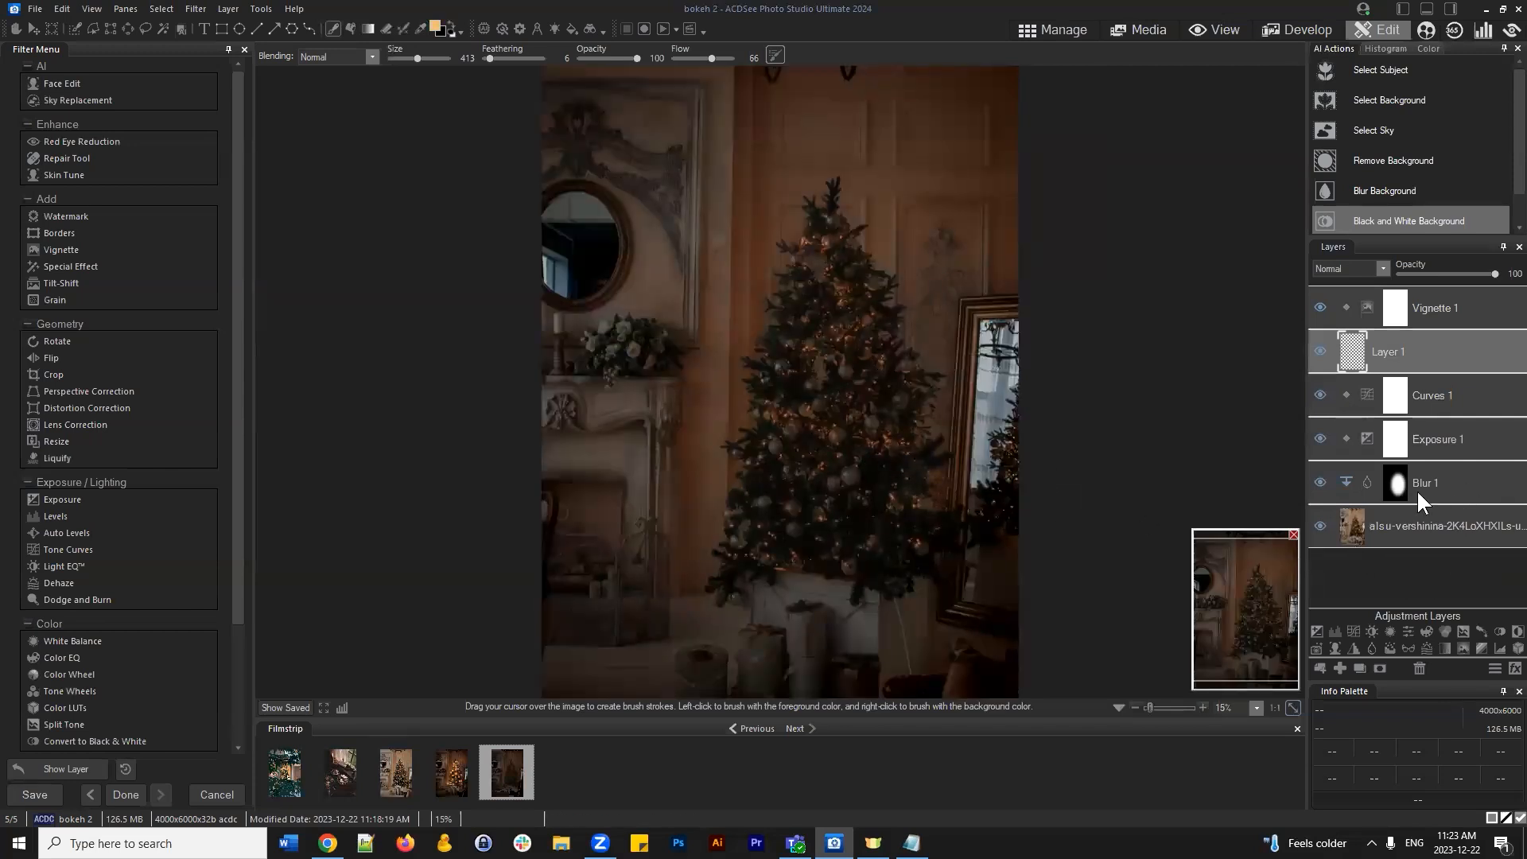
scroll(768, 422, "up", 3)
scroll(783, 374, "up", 4)
scroll(783, 369, "up", 4)
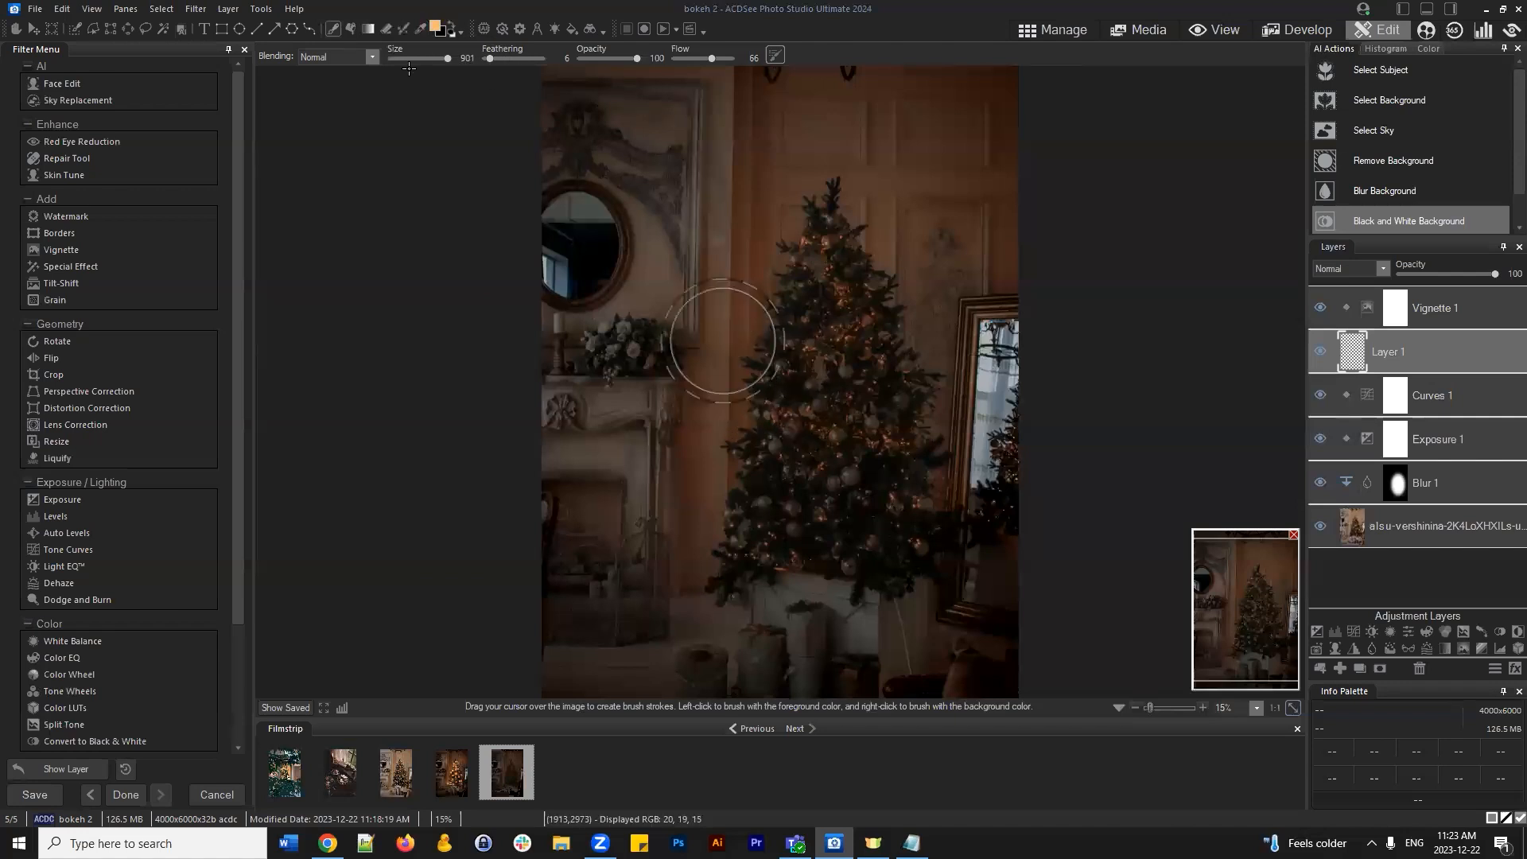
Add a second blank layer above Layer 1 and make Layer 1 the target for brushing
left_click(335, 27)
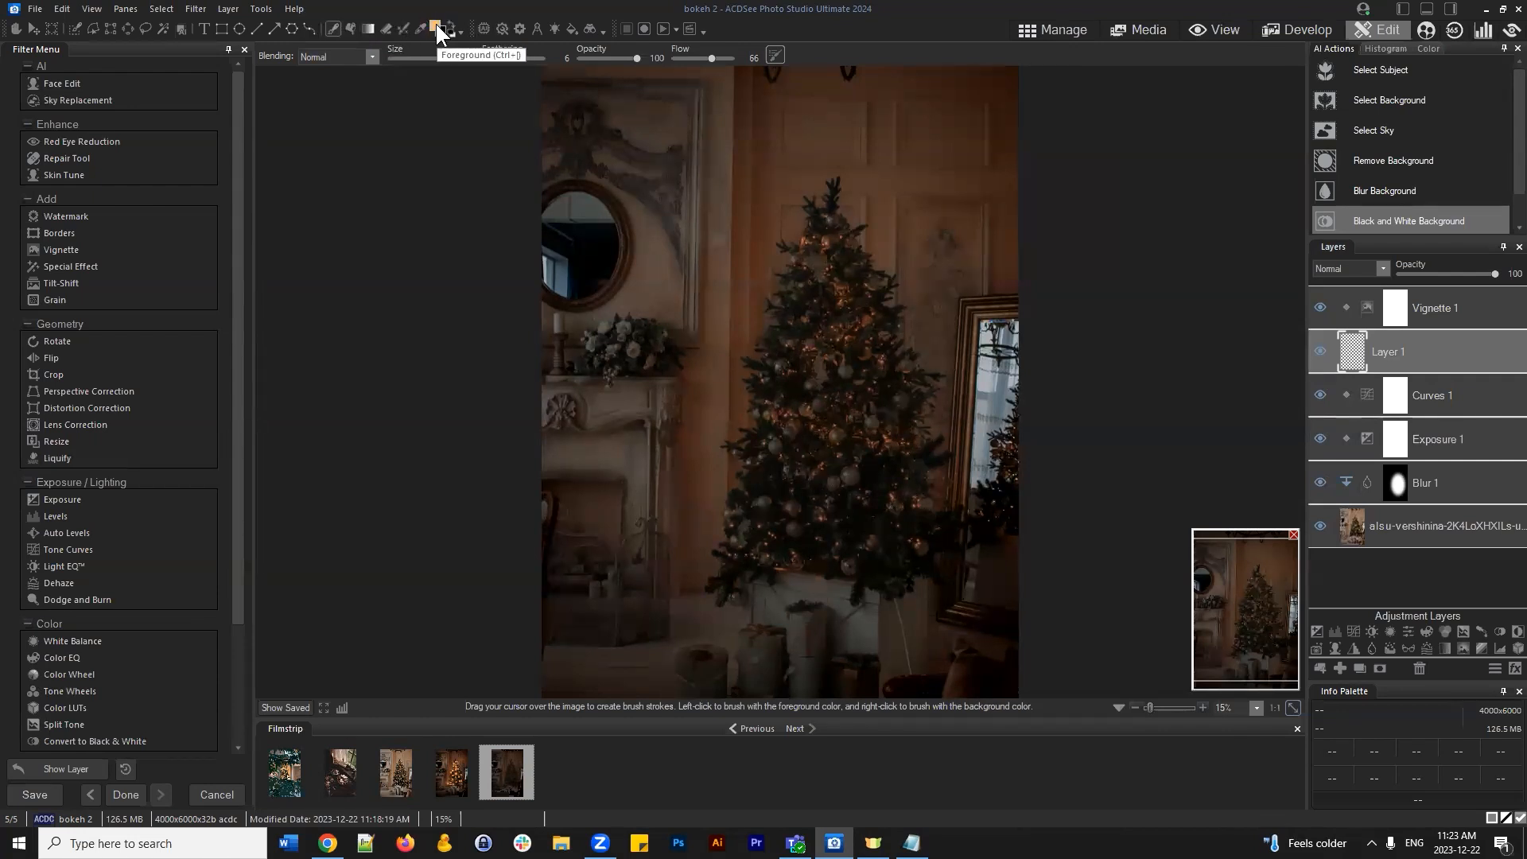
mouse_move(1422, 356)
left_mouse_down()
mouse_move(1424, 336)
mouse_move(1400, 351)
left_mouse_up()
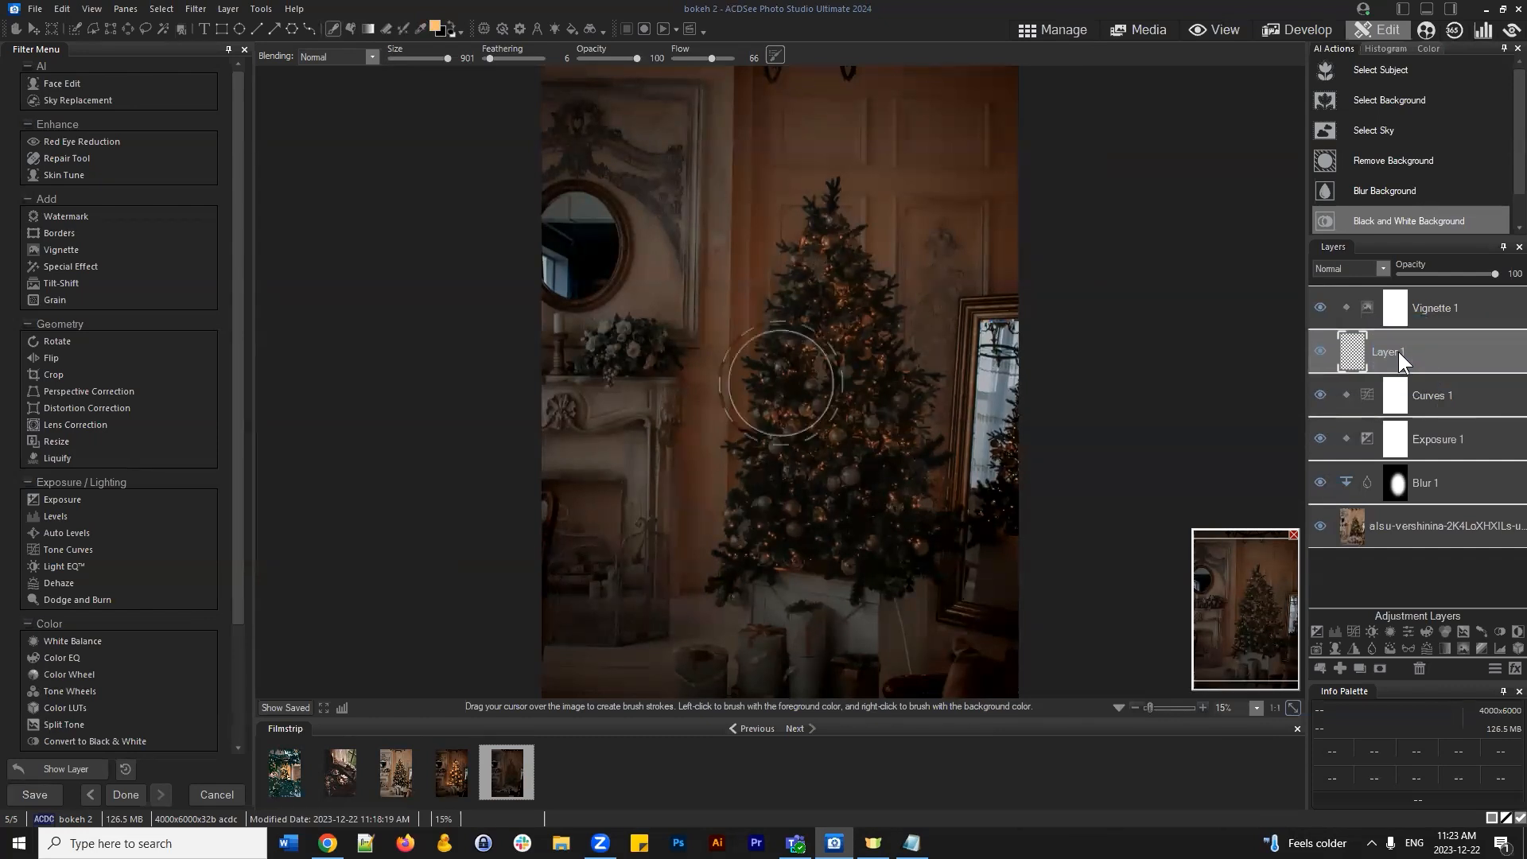
left_click(1341, 670)
left_click(1380, 409)
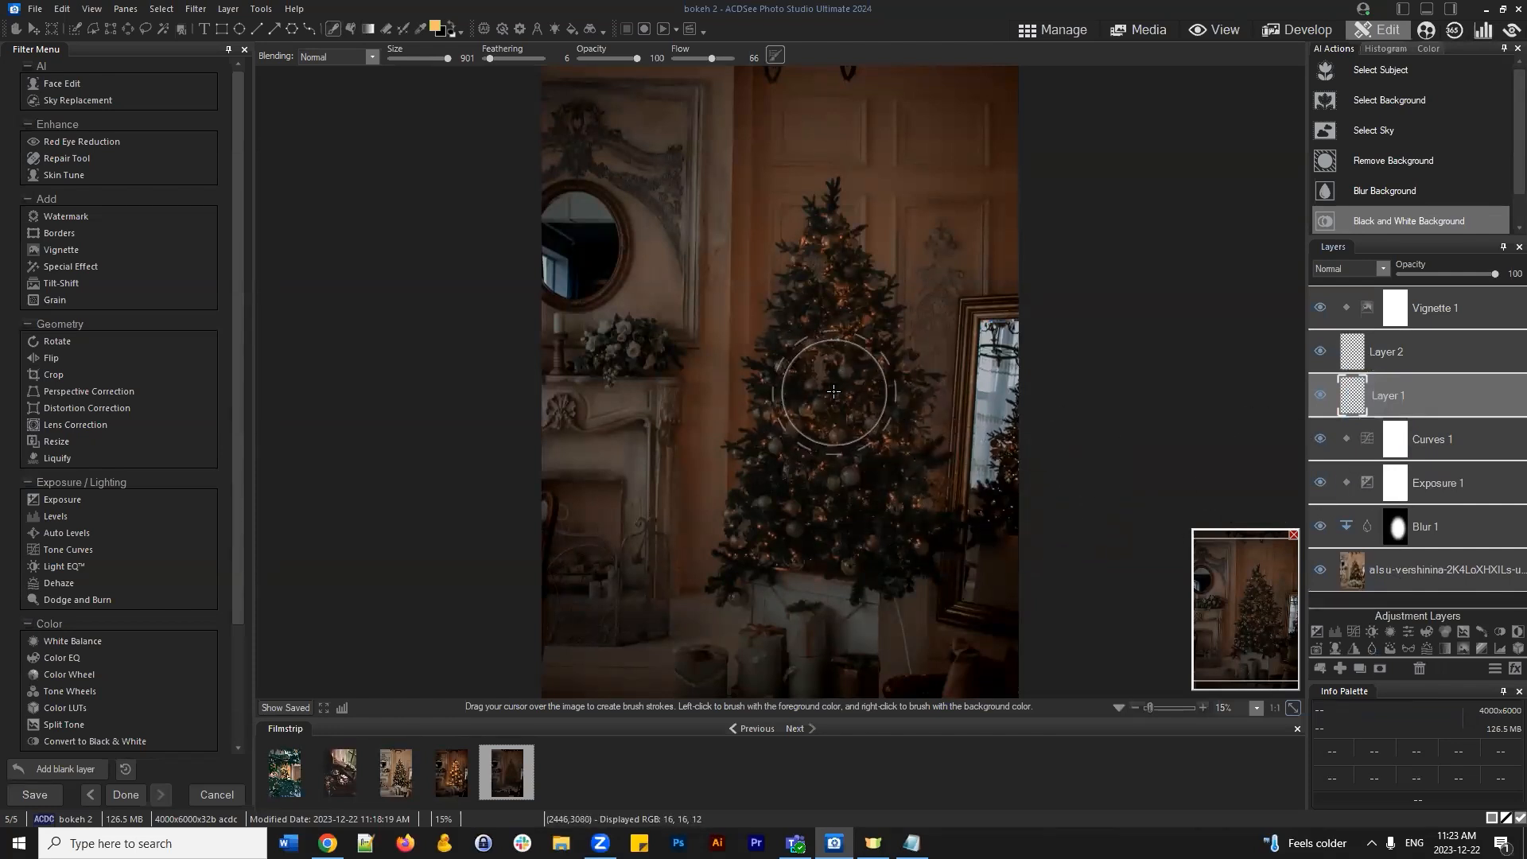
Dab large soft light spots around the whole photo on Layer 1 with brush size 567 and feathering 69
scroll(833, 391, "down", 1)
left_click_drag(498, 61, 513, 58)
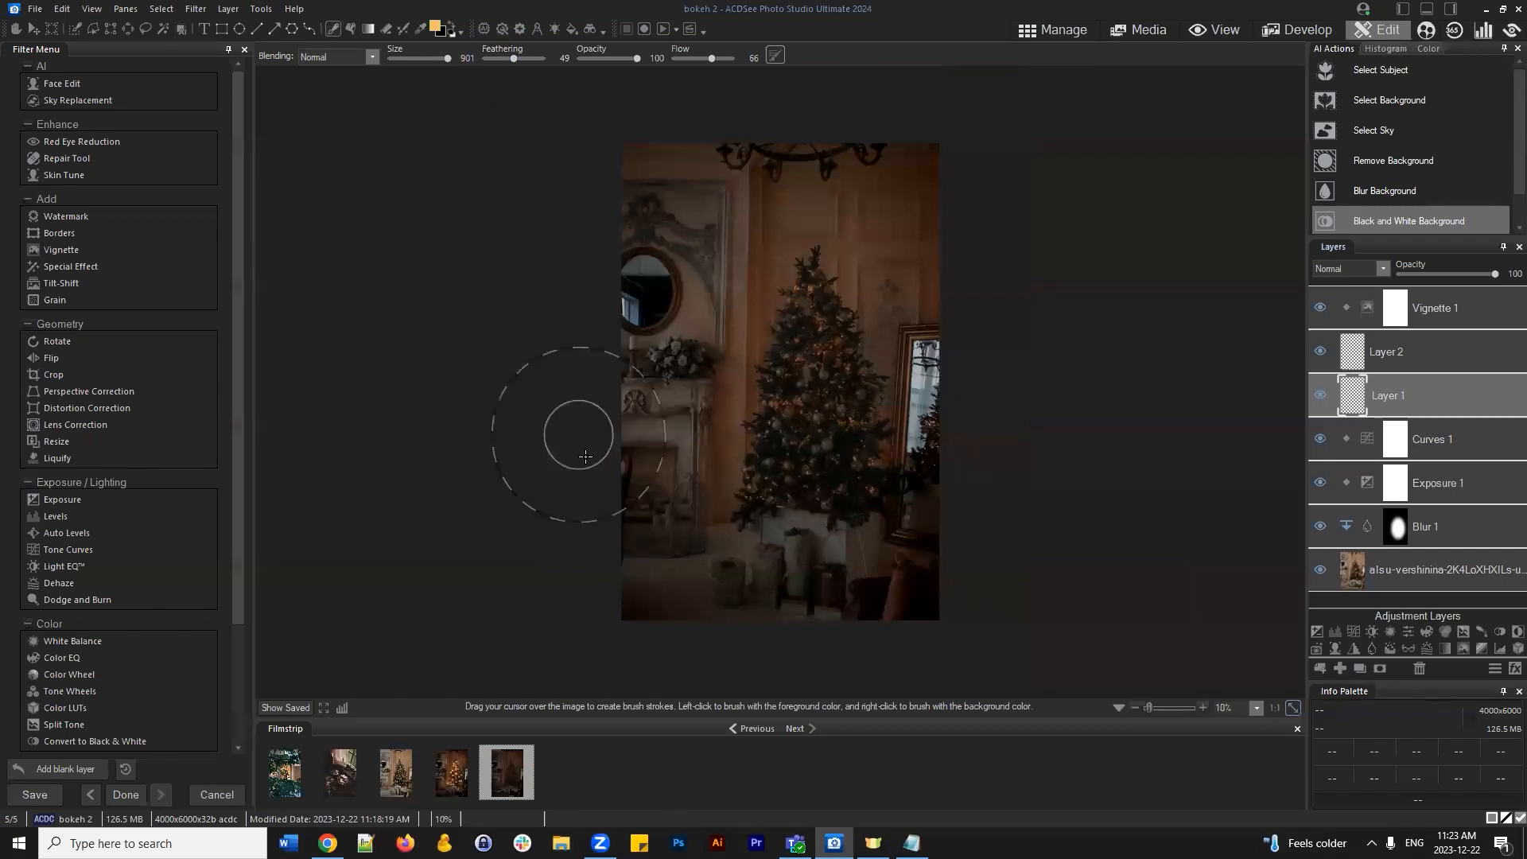
left_click_drag(443, 67, 428, 62)
left_click_drag(513, 57, 524, 56)
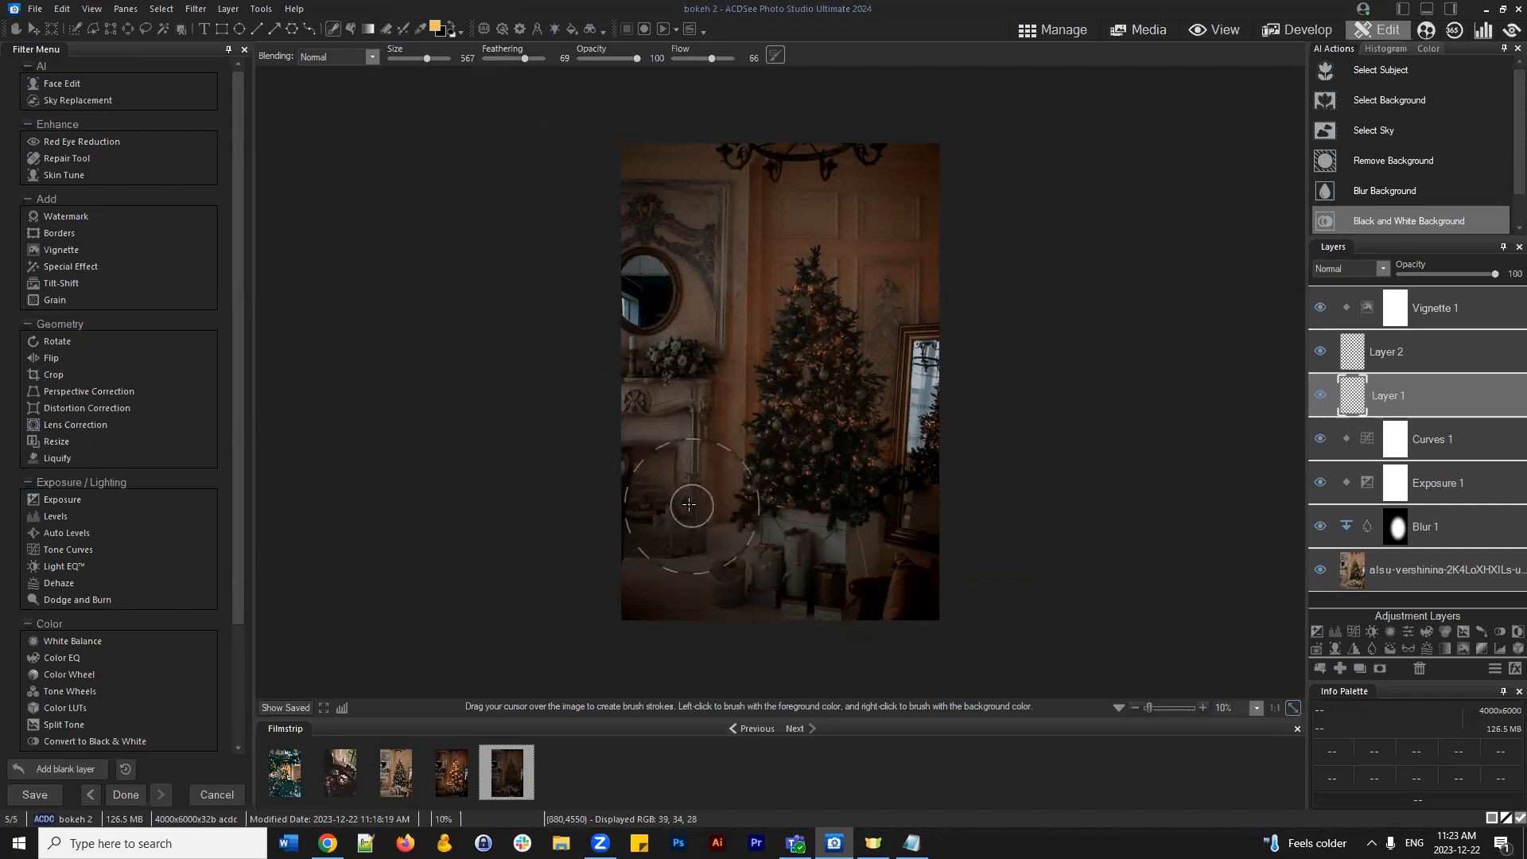
left_click(648, 544)
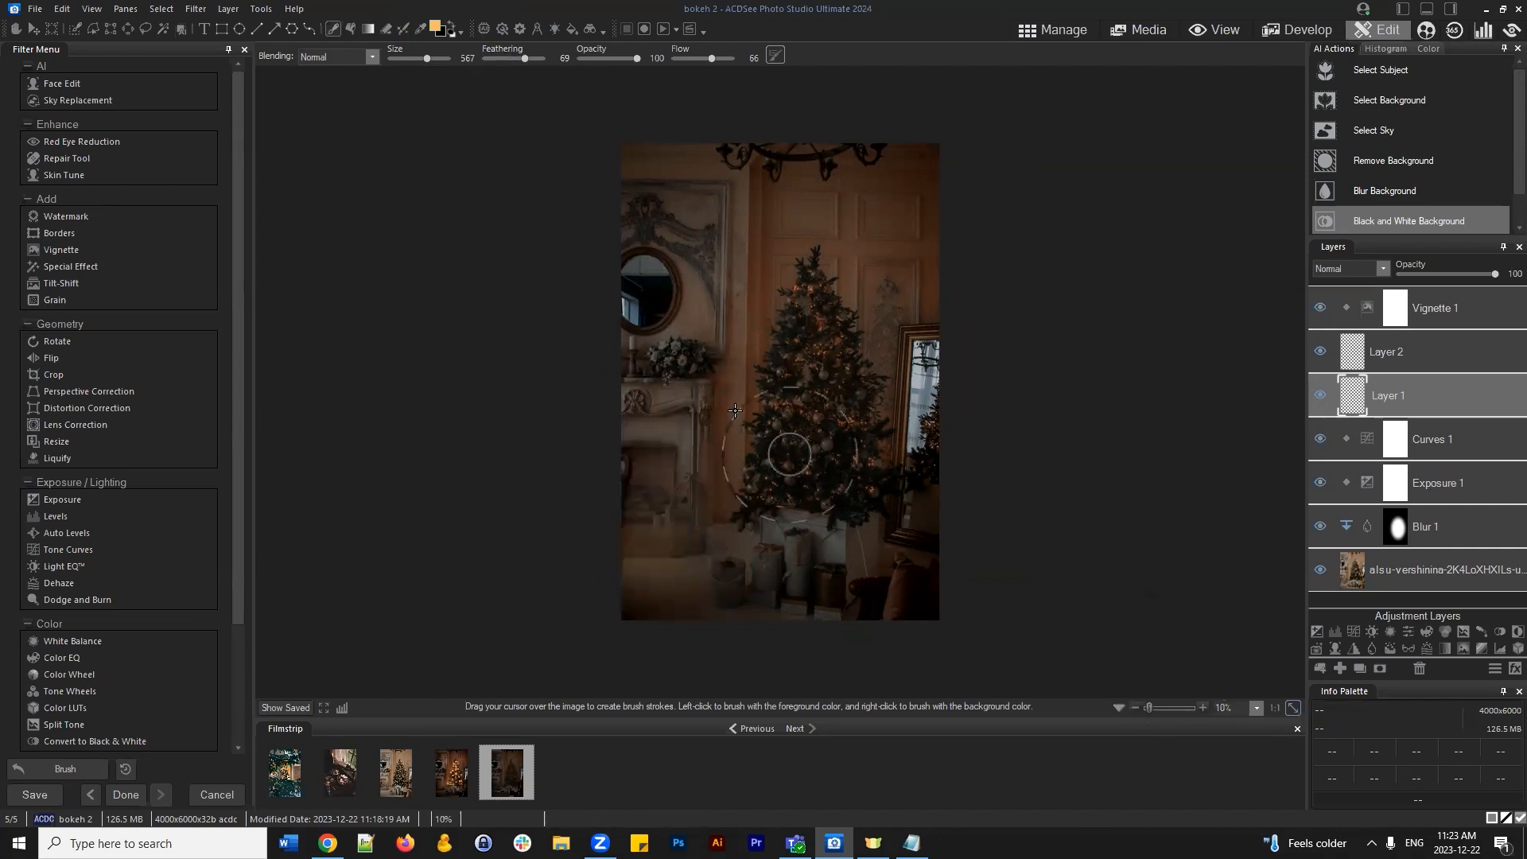
left_click(659, 232)
left_click(890, 230)
left_click(859, 587)
left_click(722, 420)
left_click(875, 348)
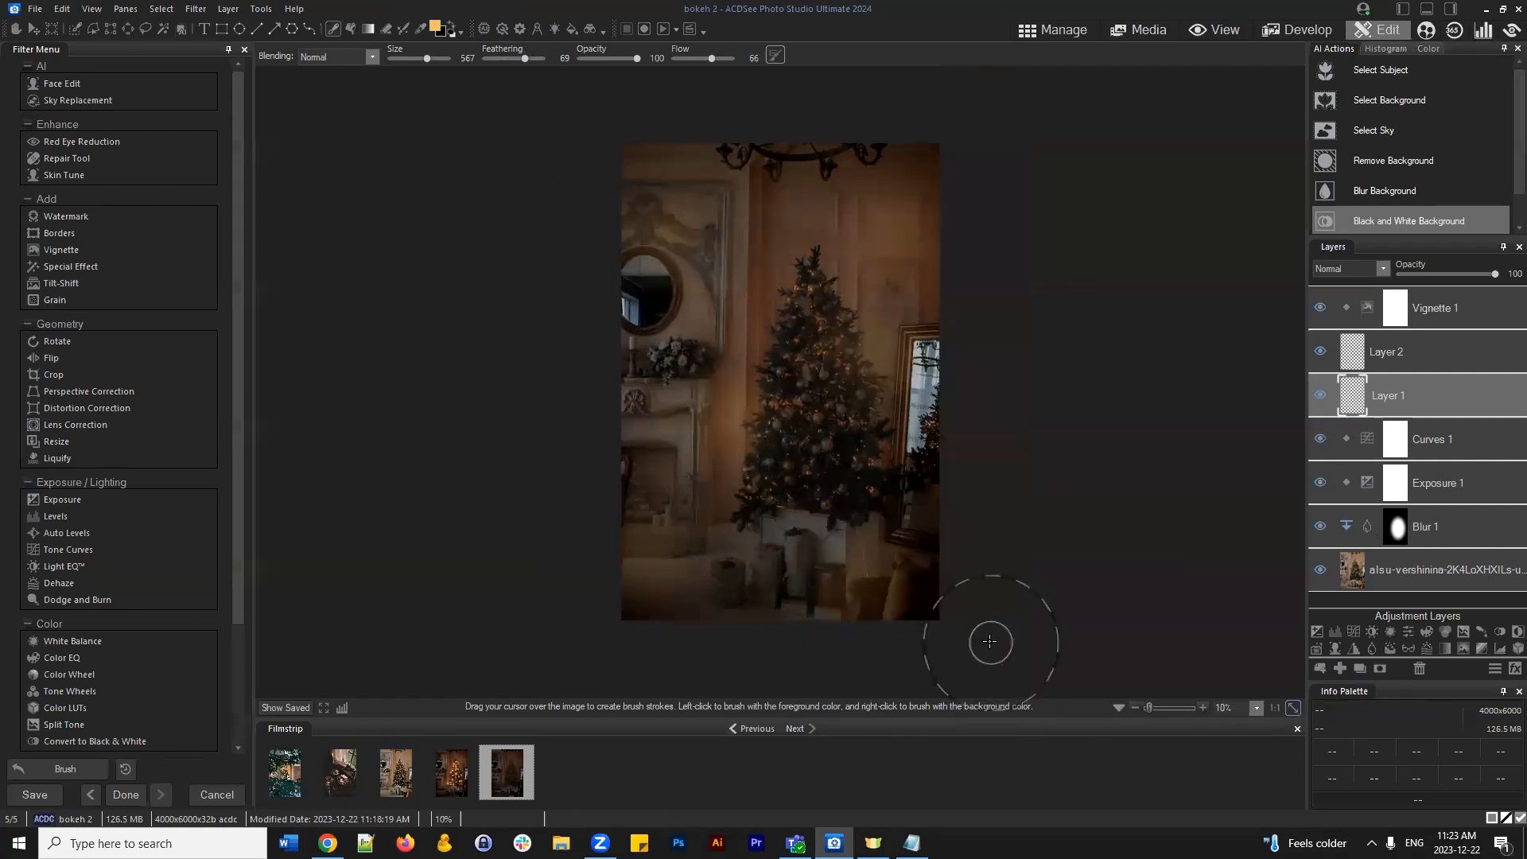
Reduce the brush to size 335 and its feathering to 60
scroll(979, 610, "up", 1)
scroll(1076, 522, "down", 1)
left_click_drag(427, 59, 412, 58)
left_click_drag(525, 58, 520, 58)
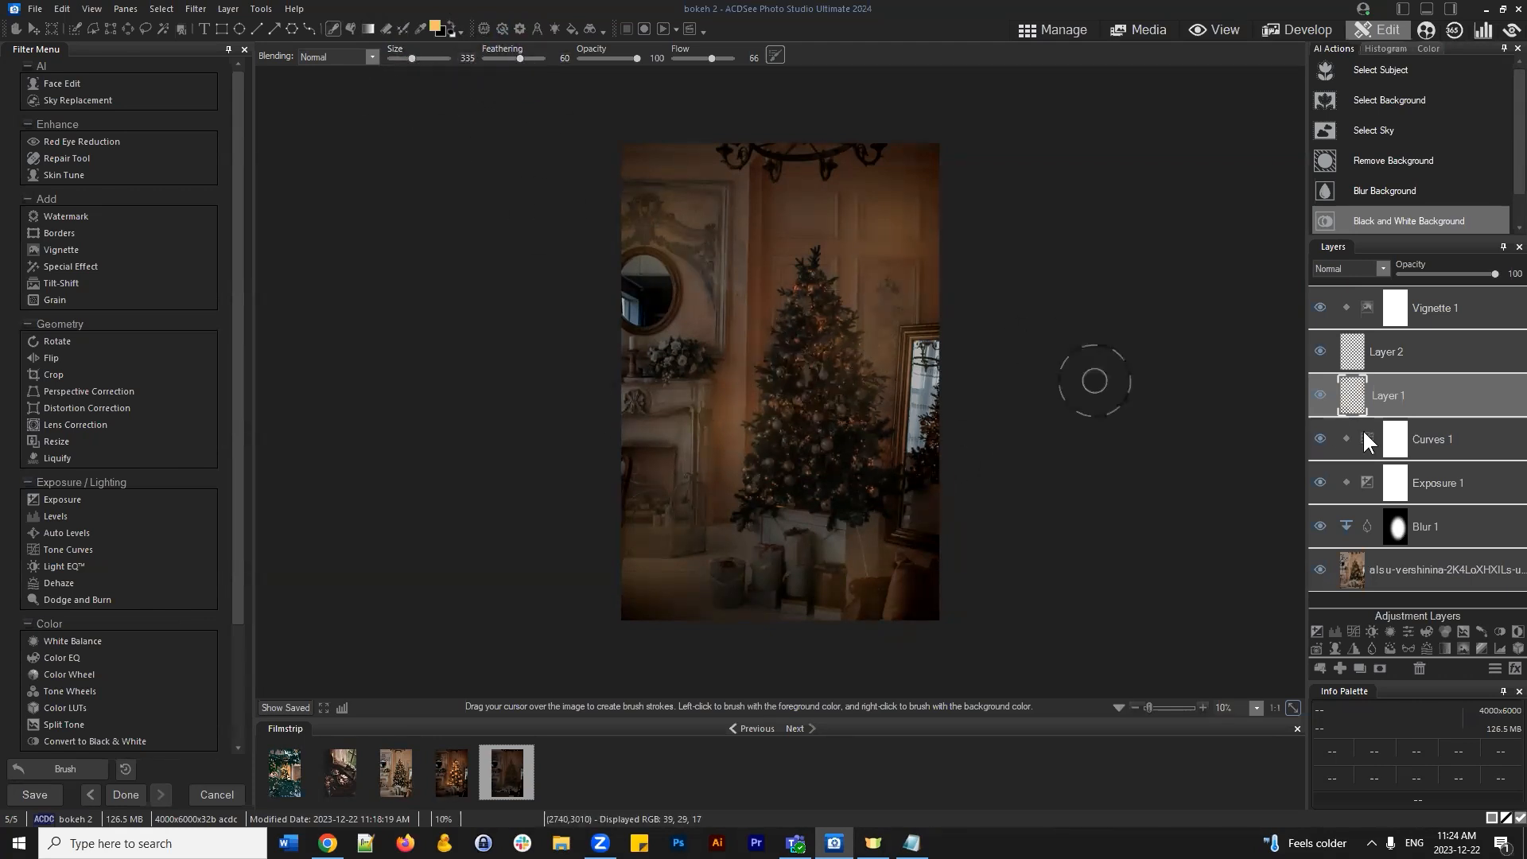
Rename Layer 1 as "largest spots"
left_click(1398, 360)
right_click(1395, 393)
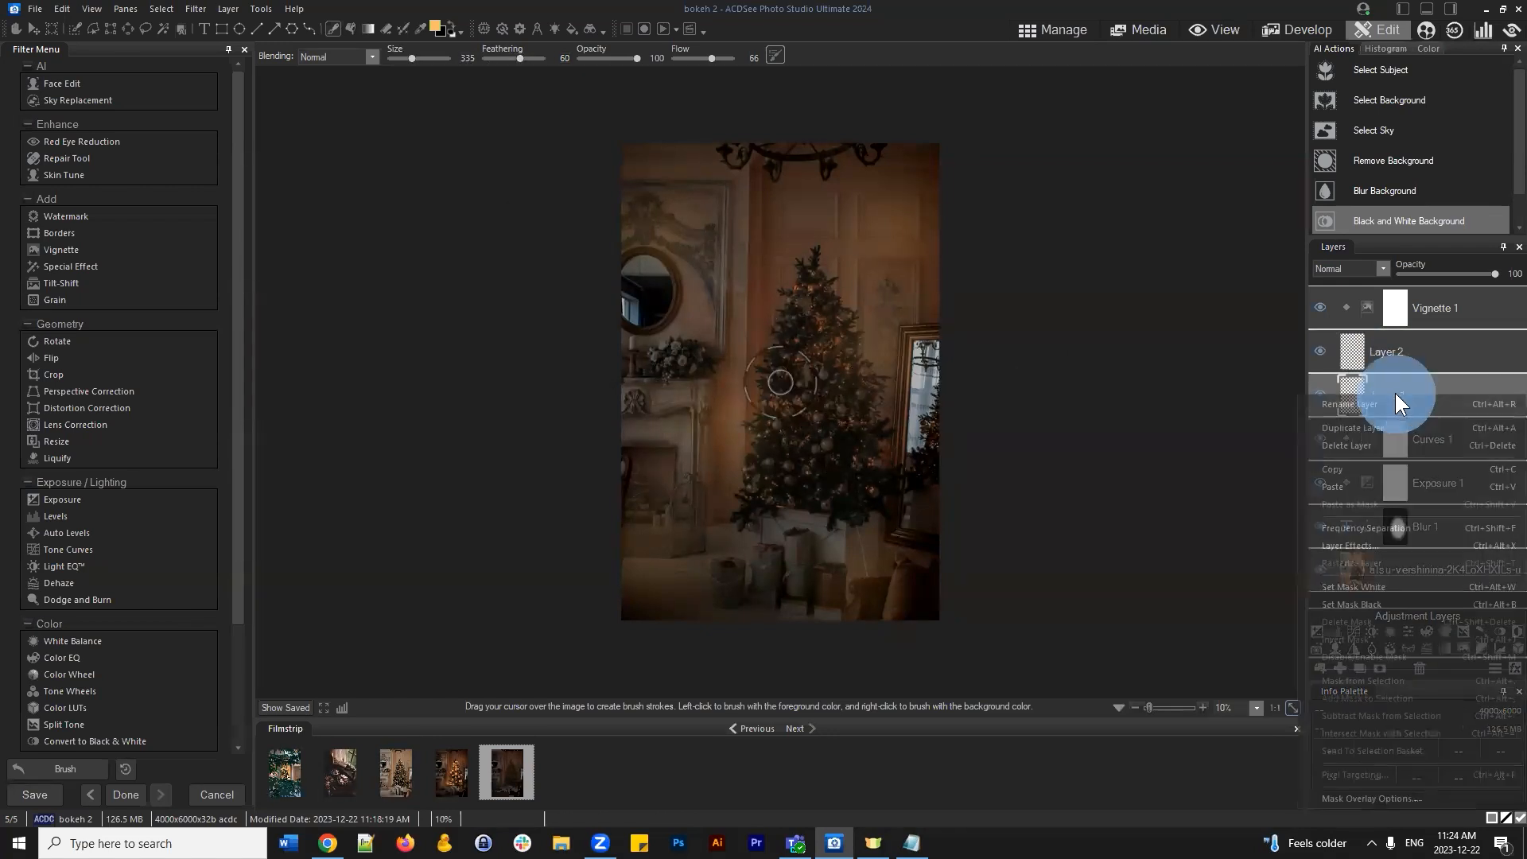
left_click(1377, 407)
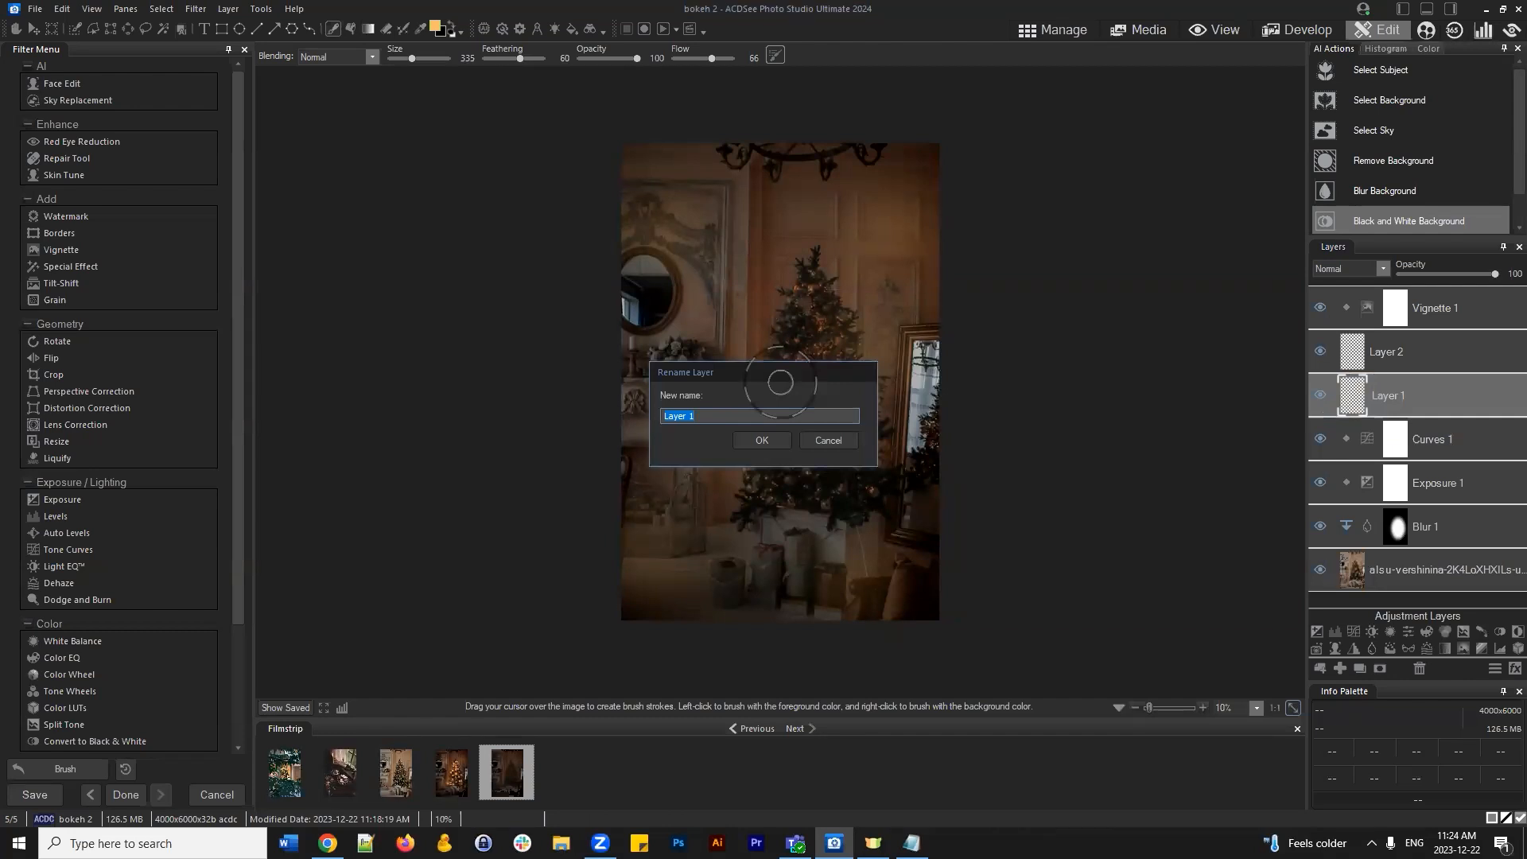
type("largest spots")
key("Return")
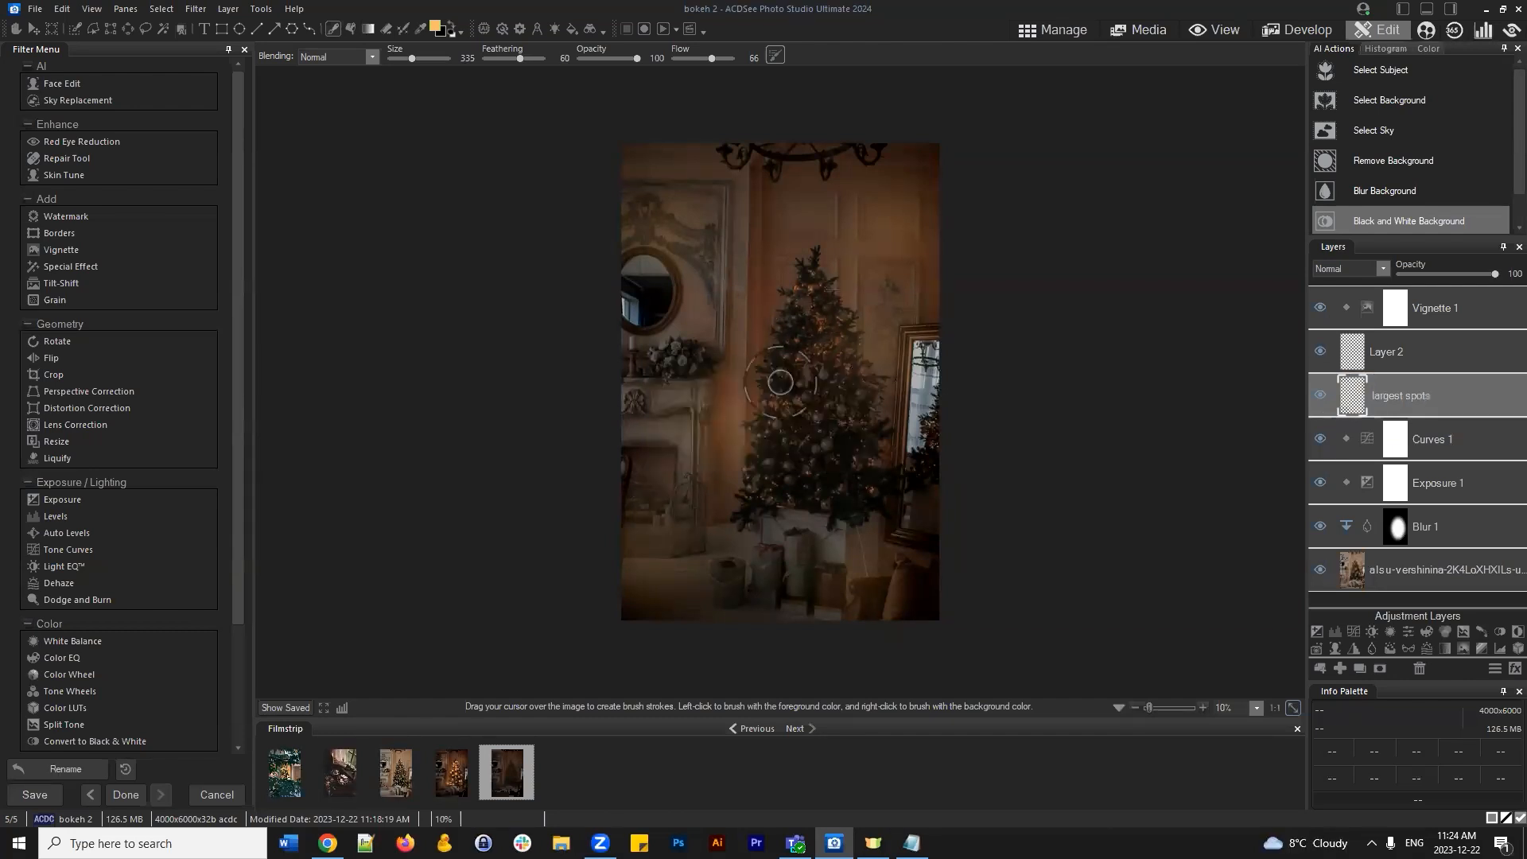
Duplicate the empty Layer 2 and rename the original as "Medium spots"
right_click(1405, 345)
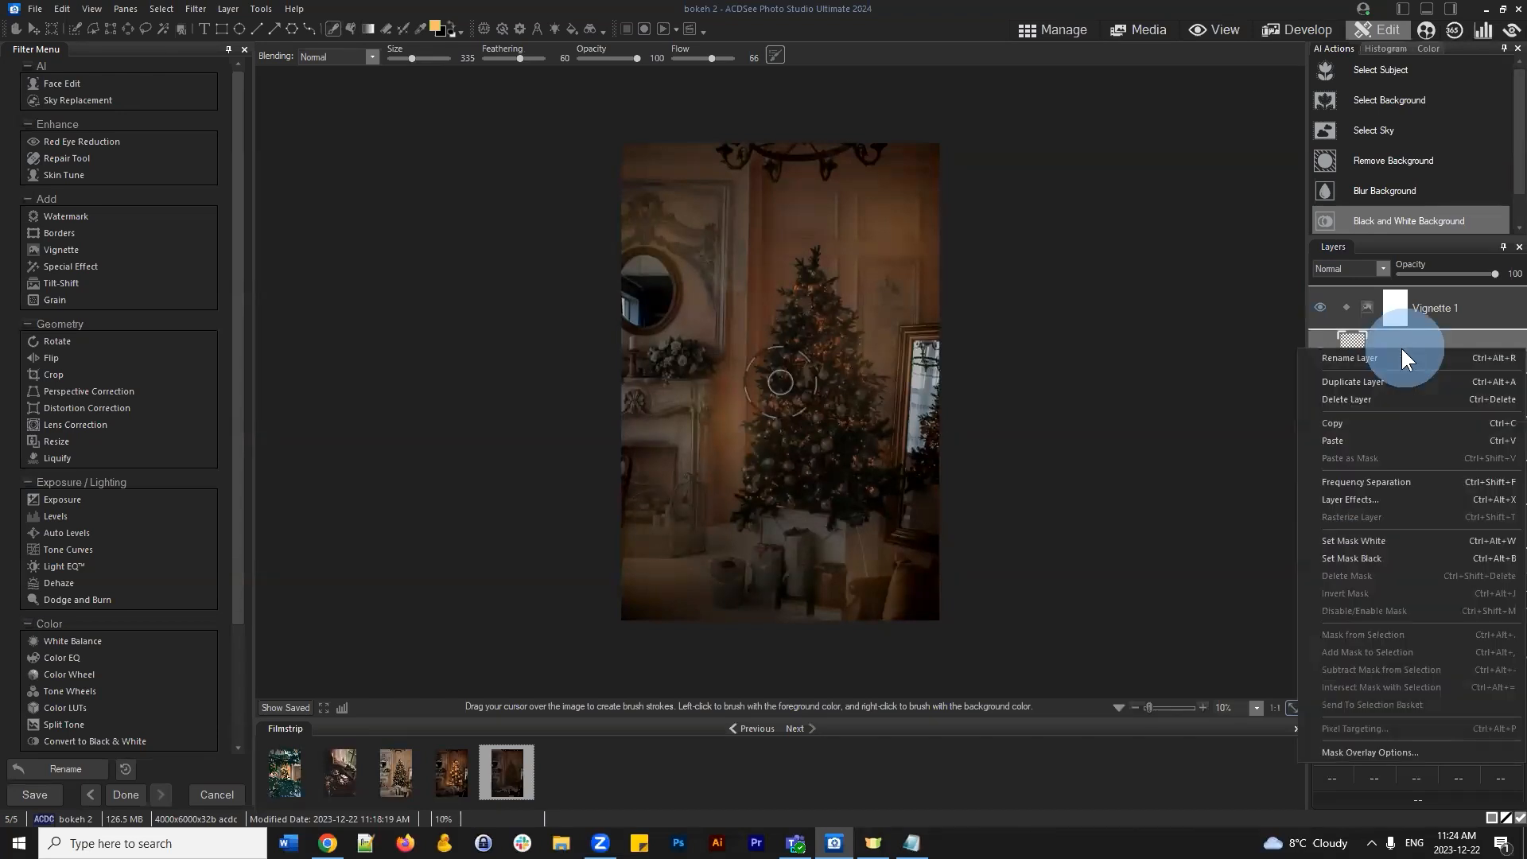
left_click(1363, 376)
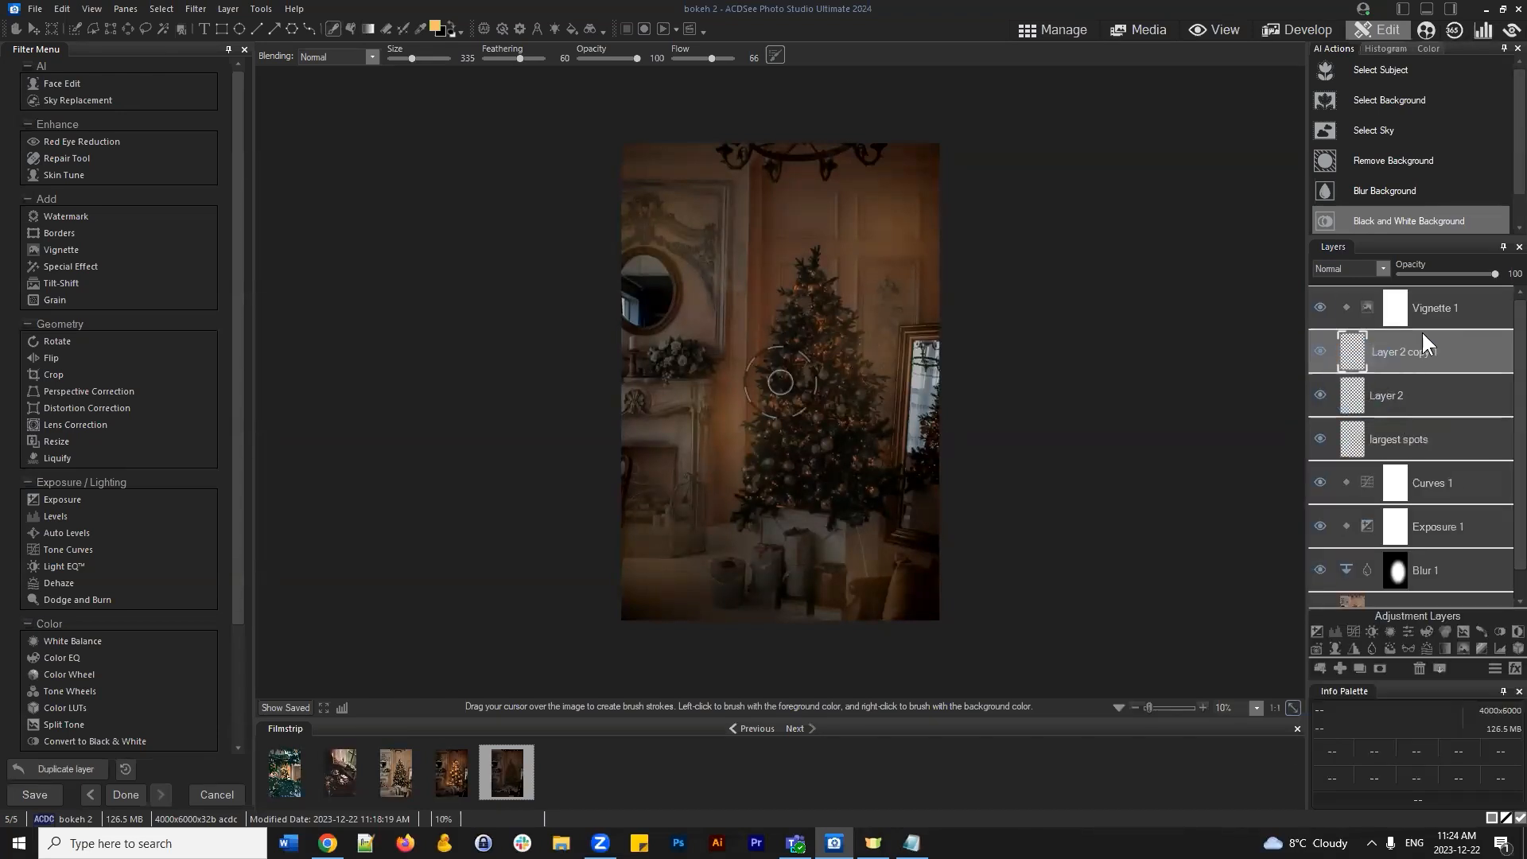
left_click(1390, 398)
right_click(1405, 391)
left_click(1362, 404)
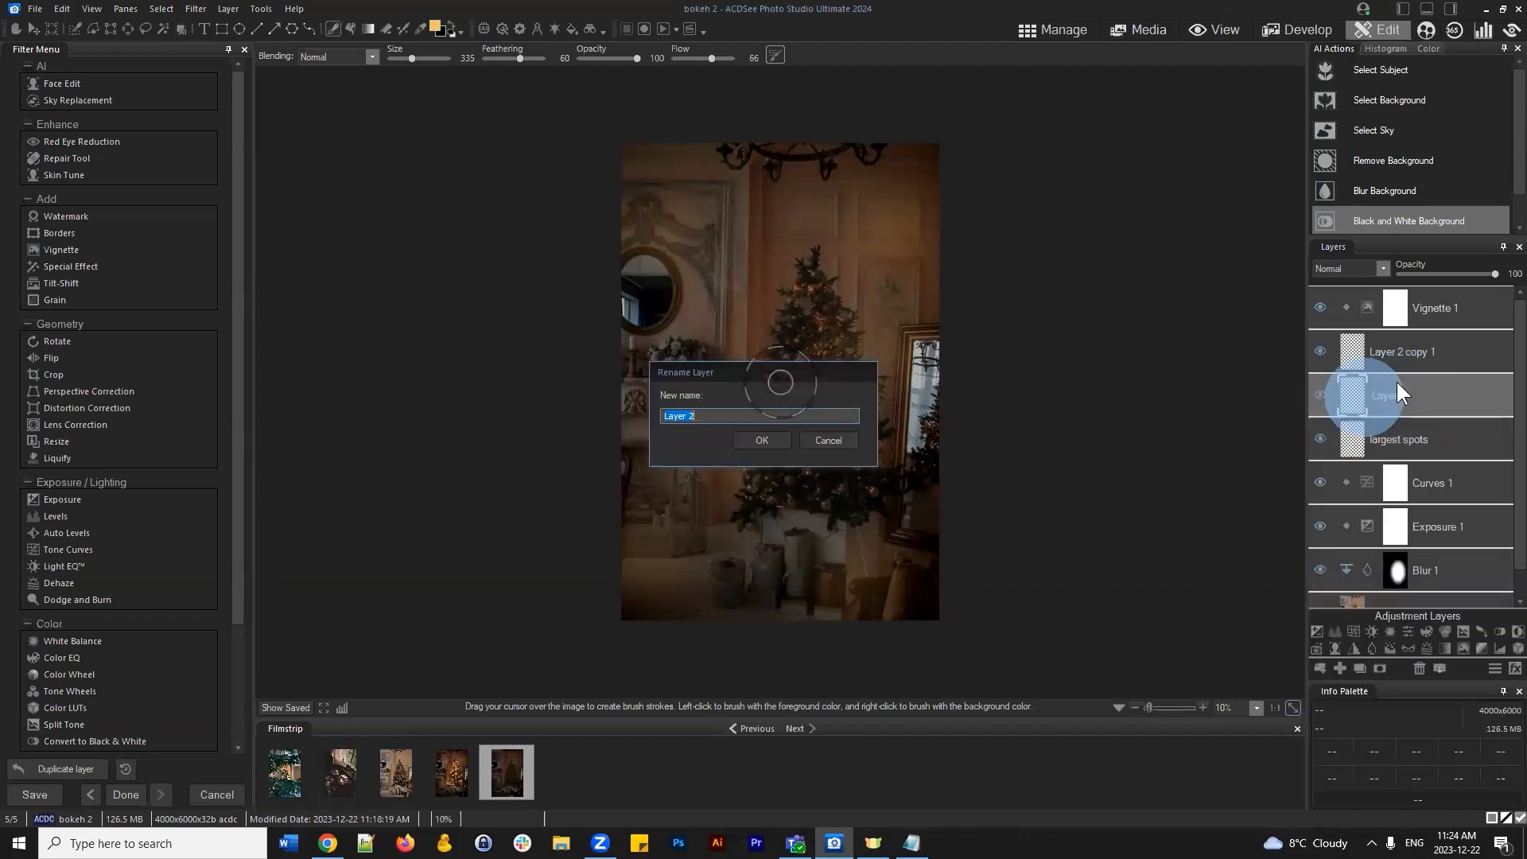
type("Medium spot")
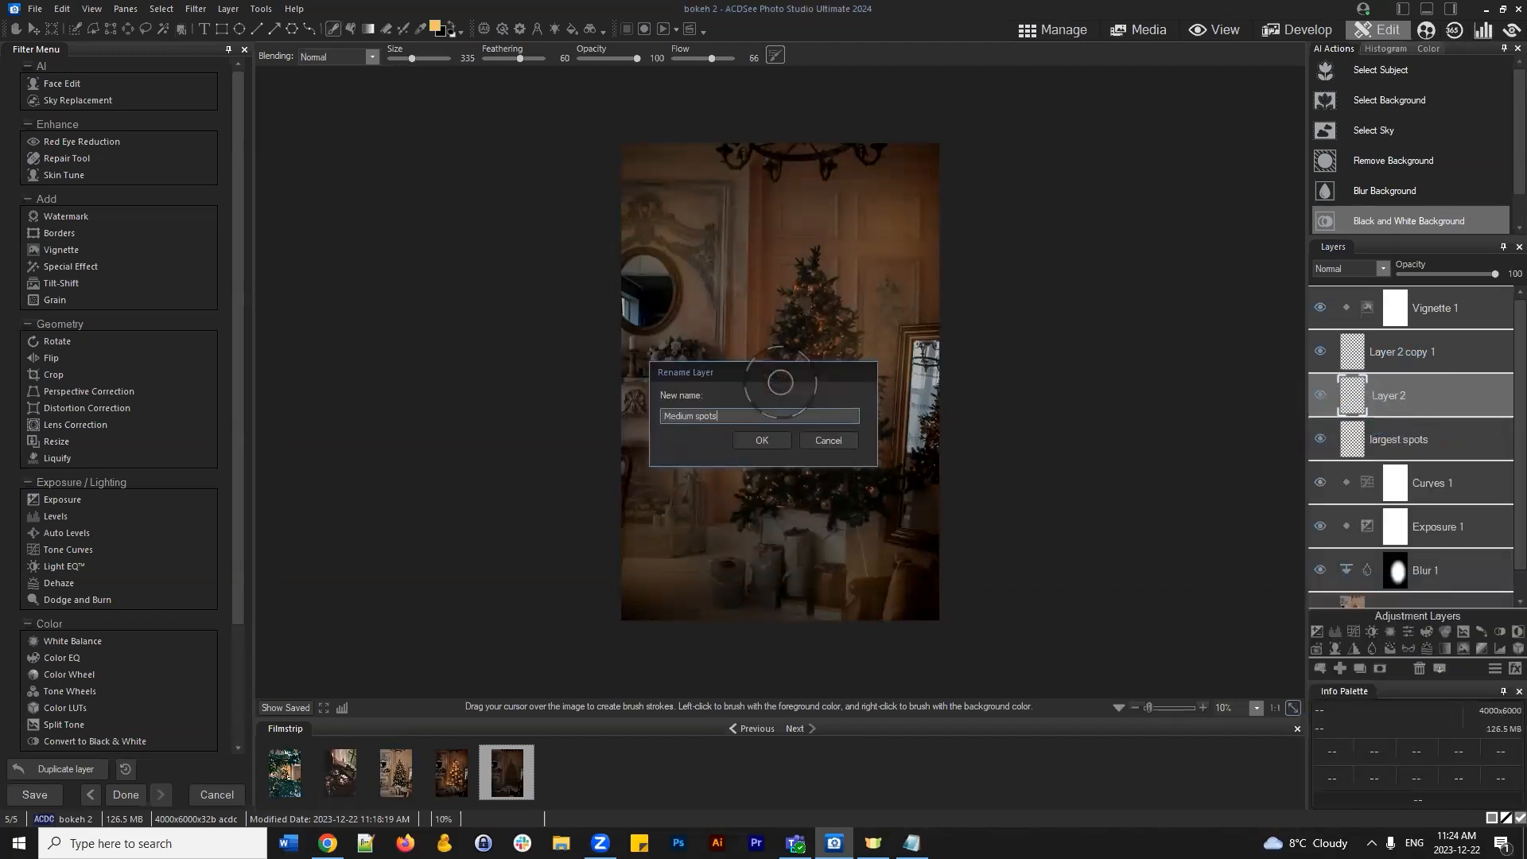
type("s")
key("Return")
Dab medium soft light spots over the fireplace, walls, gifts, mirror and tree on the Medium spots layer
left_click_drag(668, 467, 666, 487)
left_click(675, 338)
left_click(694, 226)
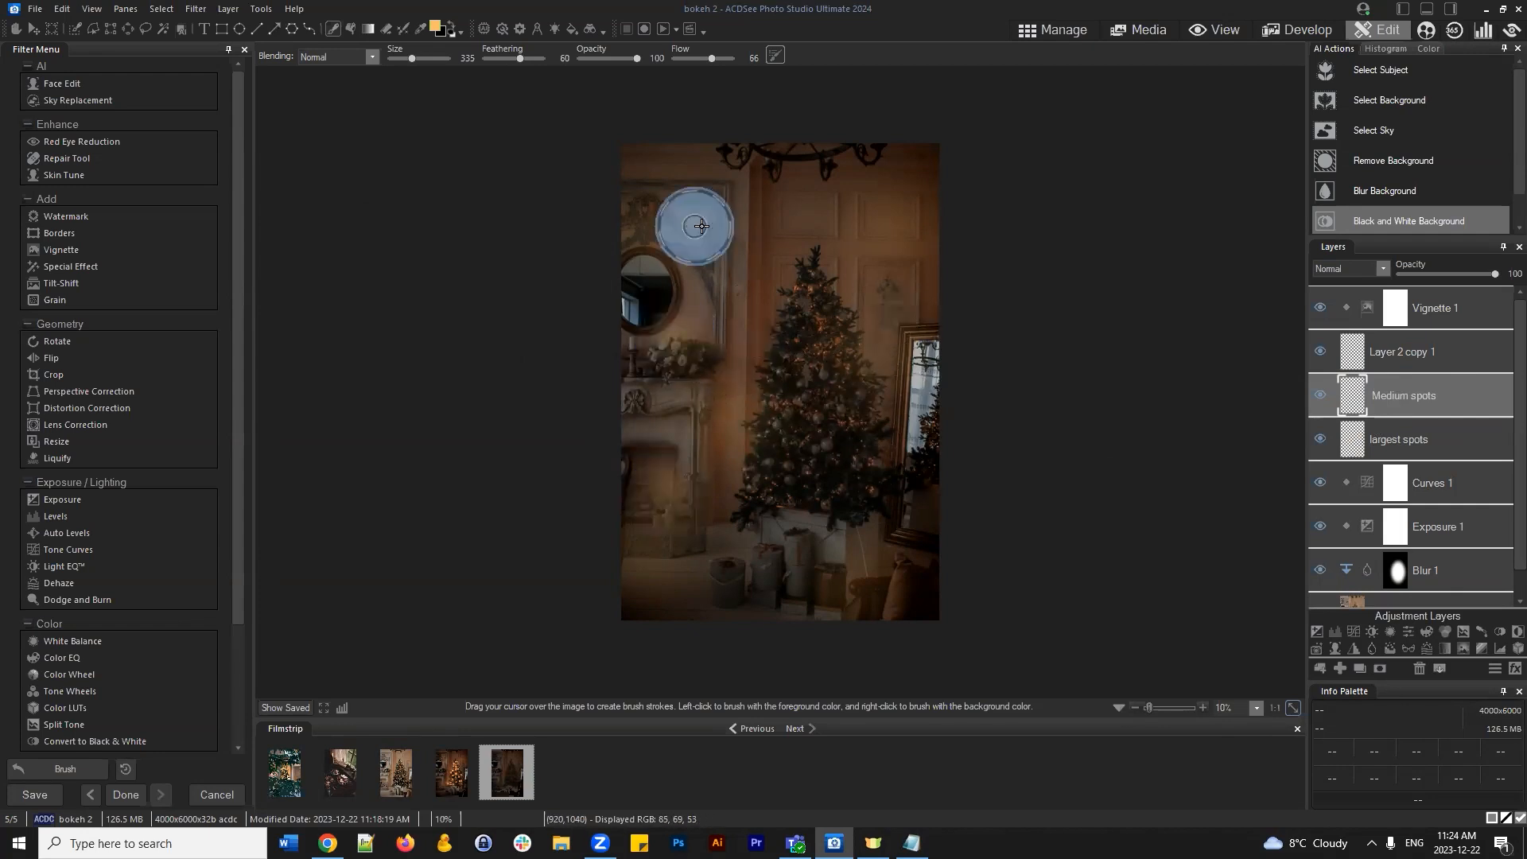
left_click(871, 248)
left_click(835, 566)
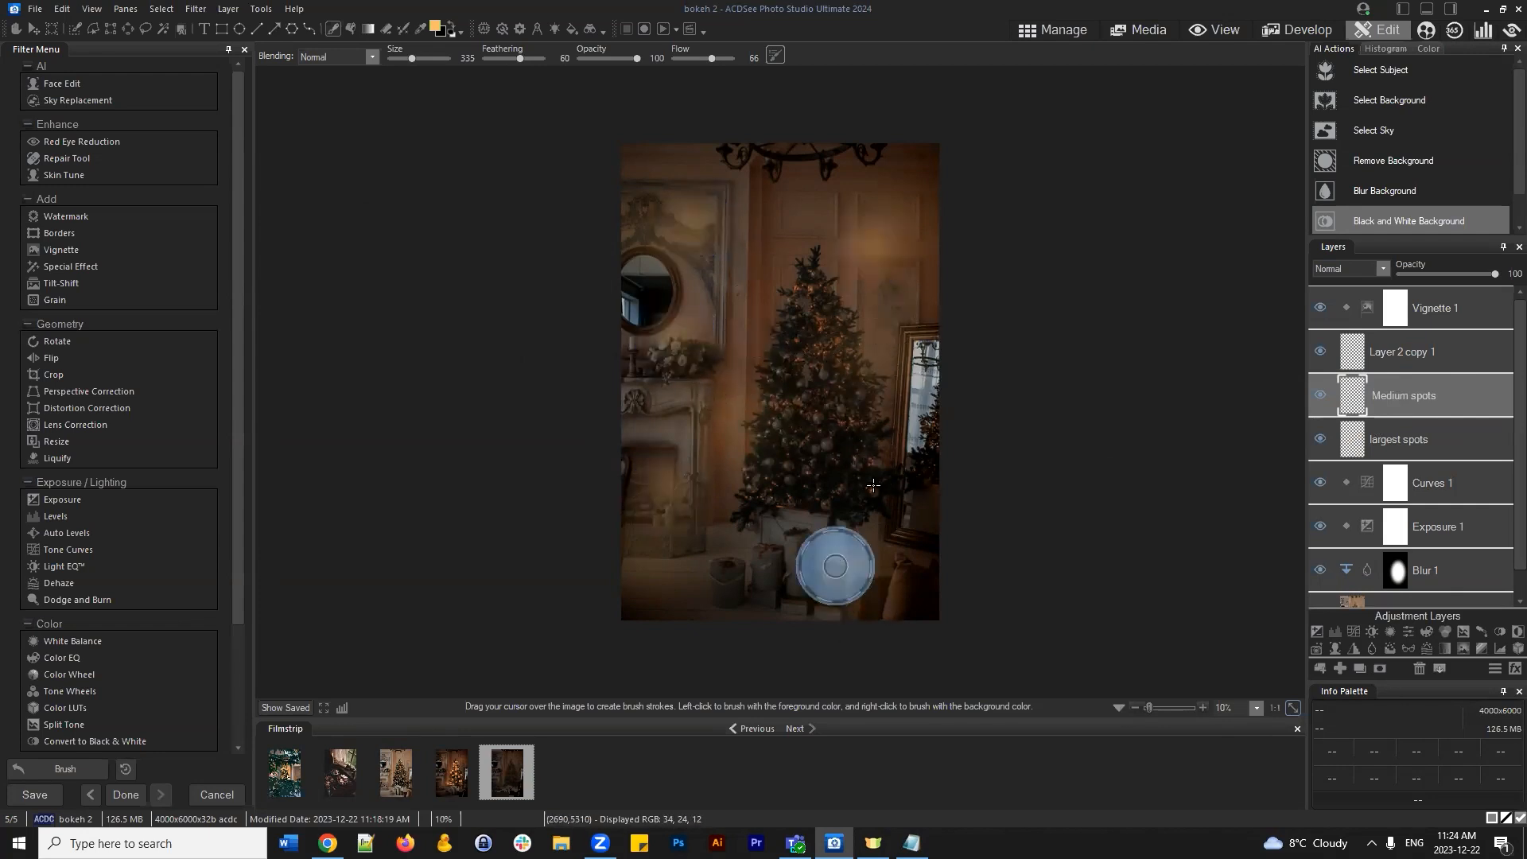
left_click(891, 395)
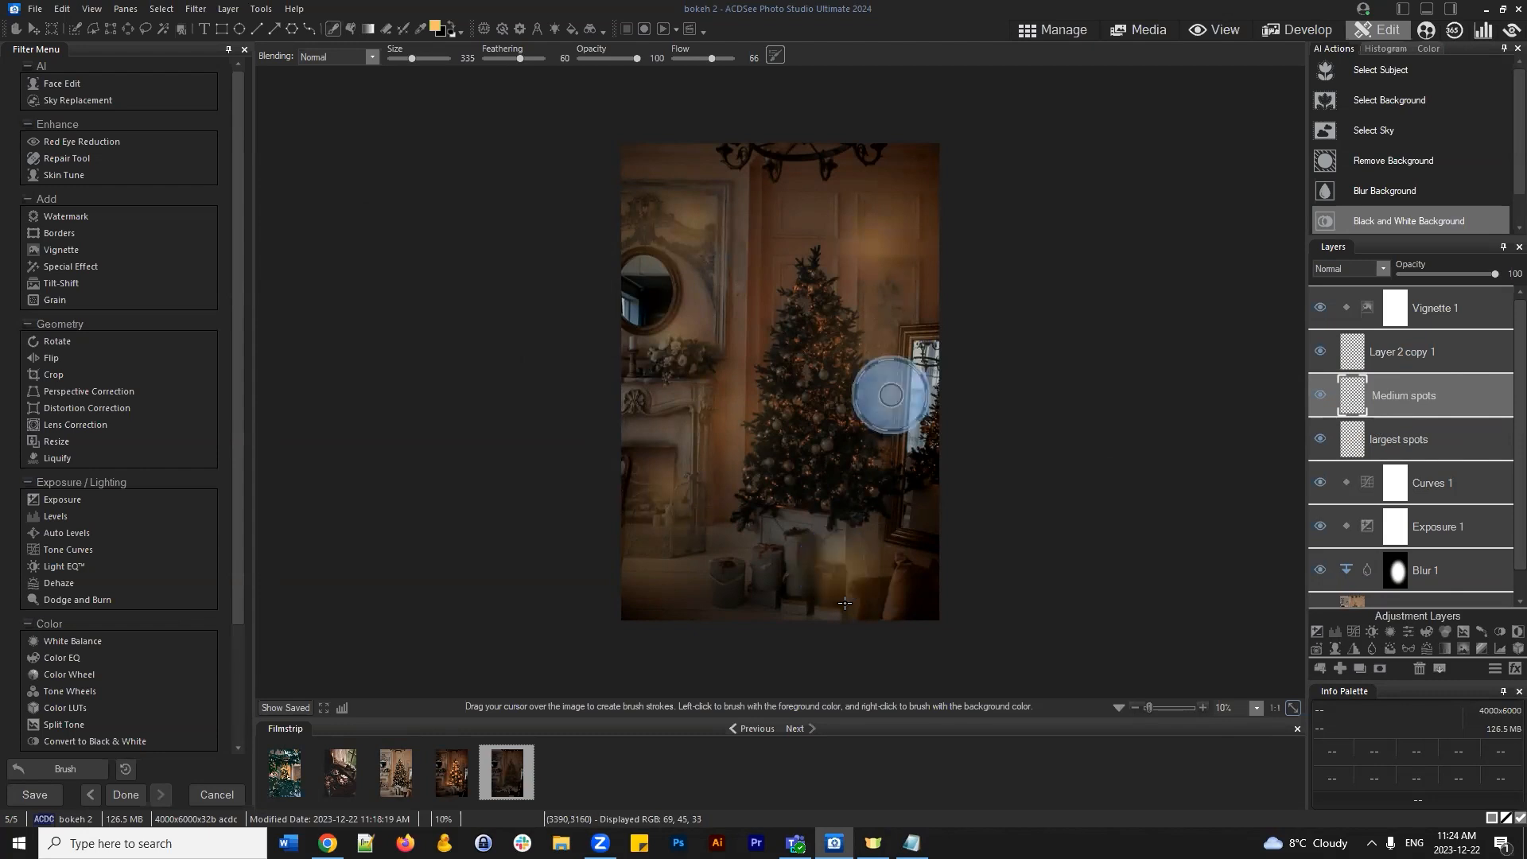
left_click(767, 320)
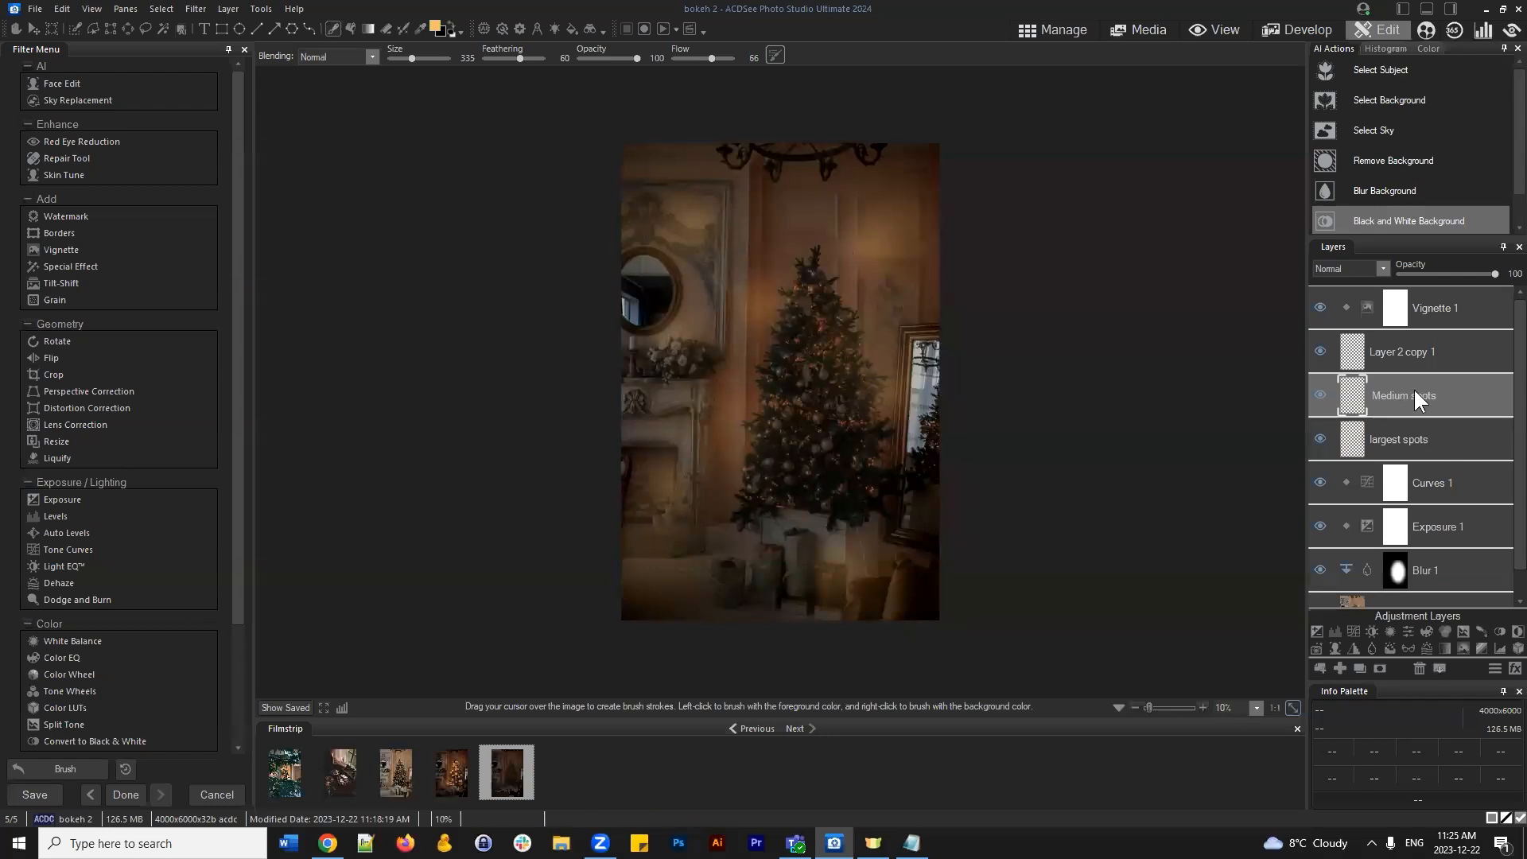
Rename the duplicated layer below the Vignette layer as "Small Spots"
scroll(945, 462, "up", 2)
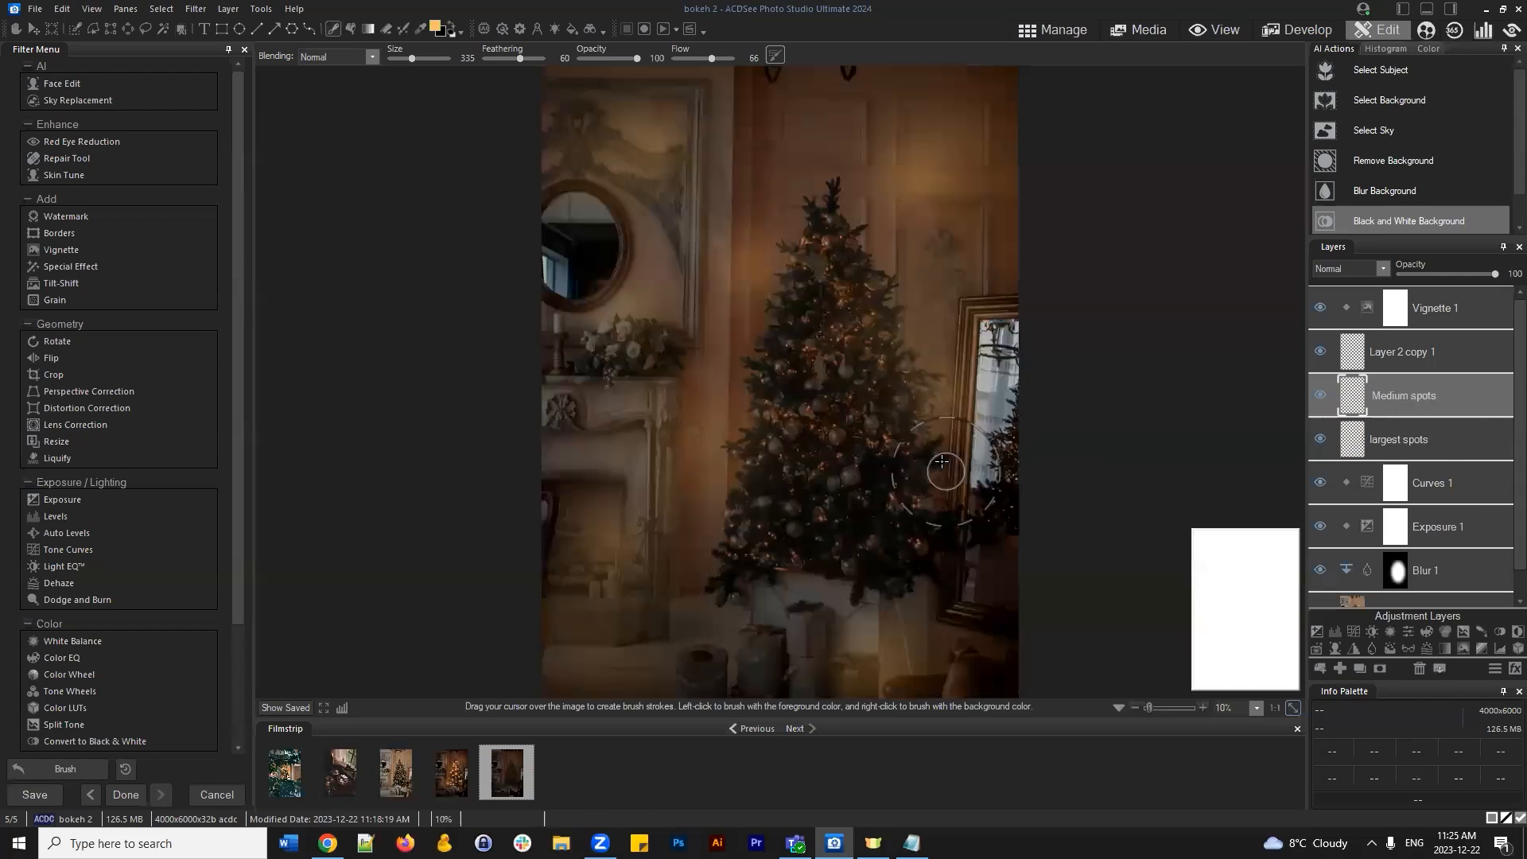
scroll(937, 422, "down", 1)
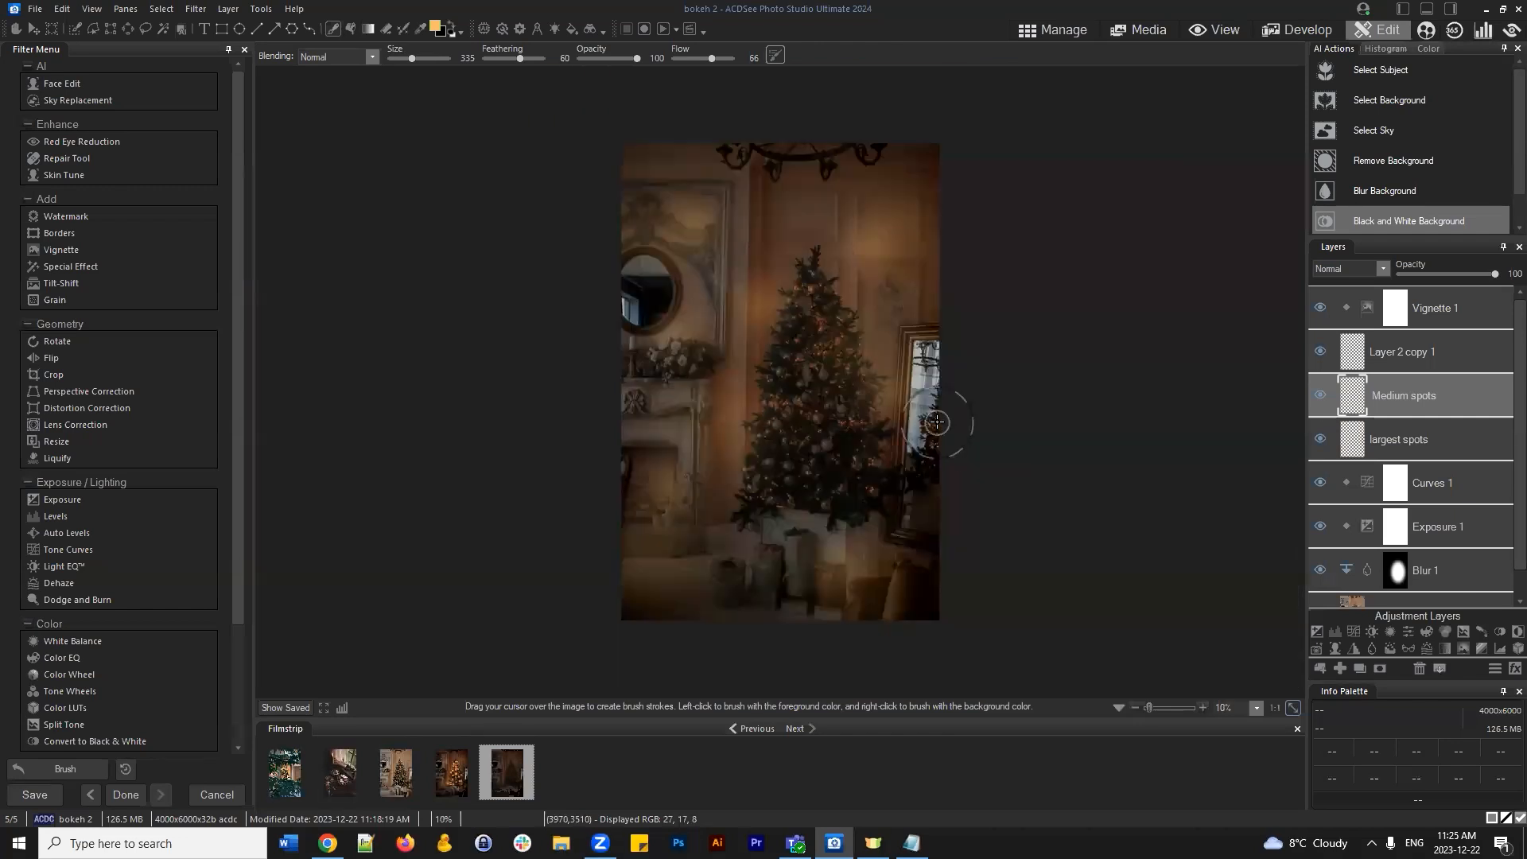
scroll(937, 423, "up", 2)
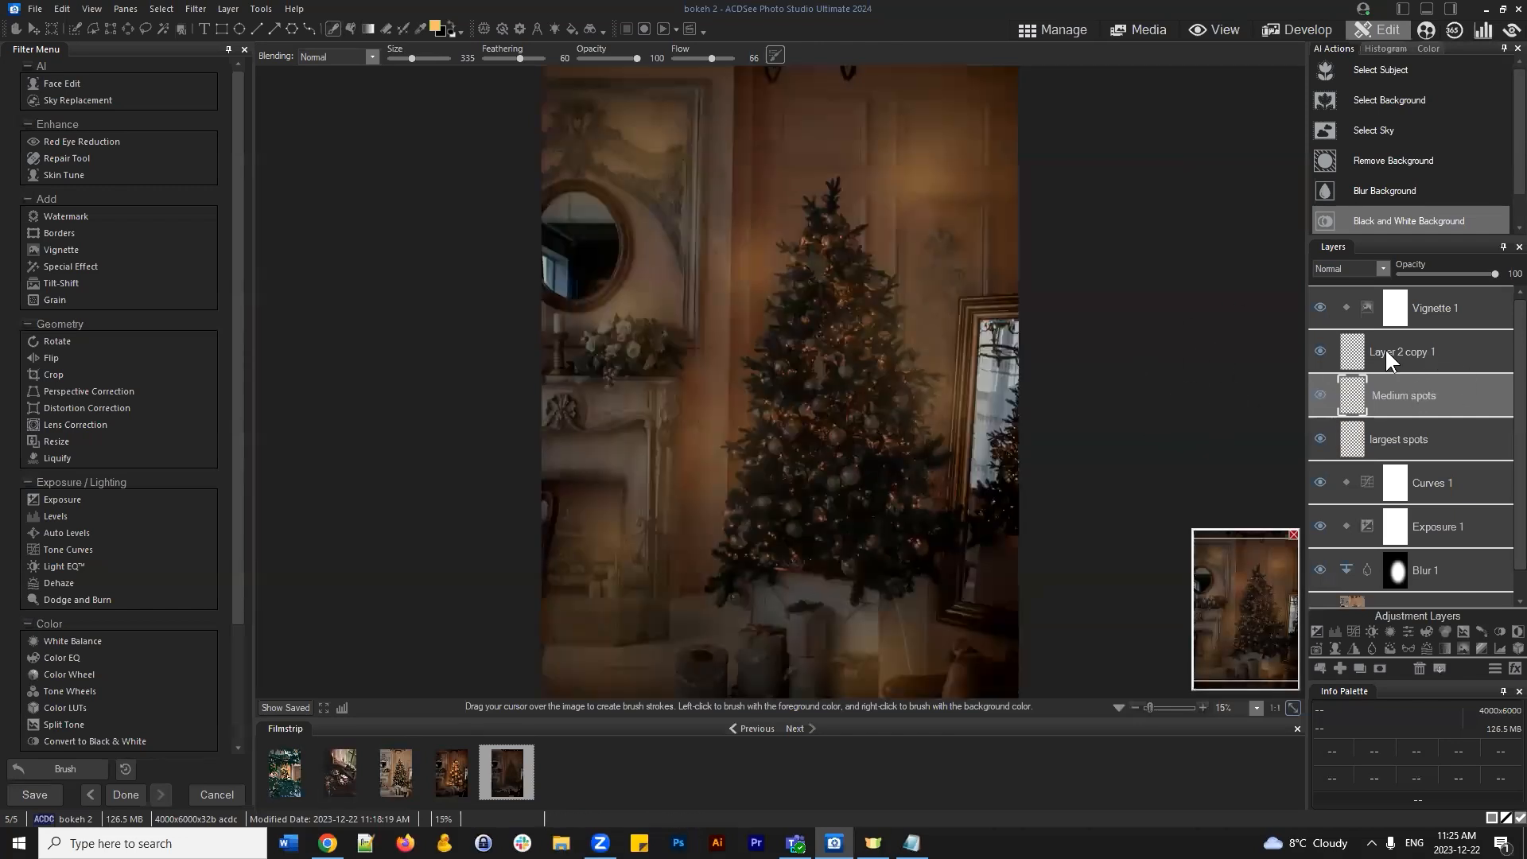
left_click(1396, 352)
left_click(1425, 355)
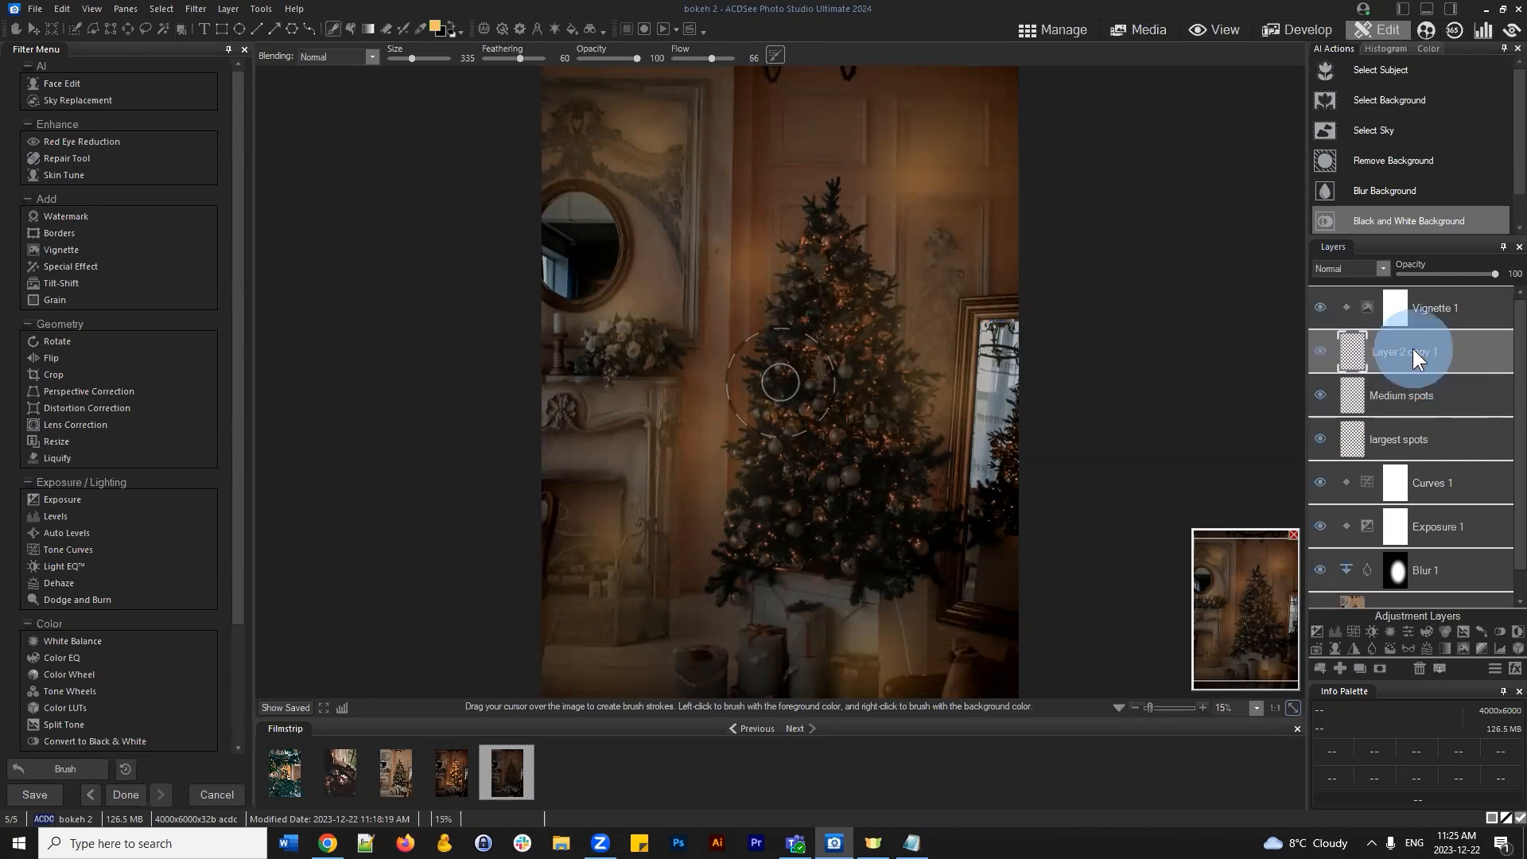
right_click(1412, 348)
left_click(1397, 356)
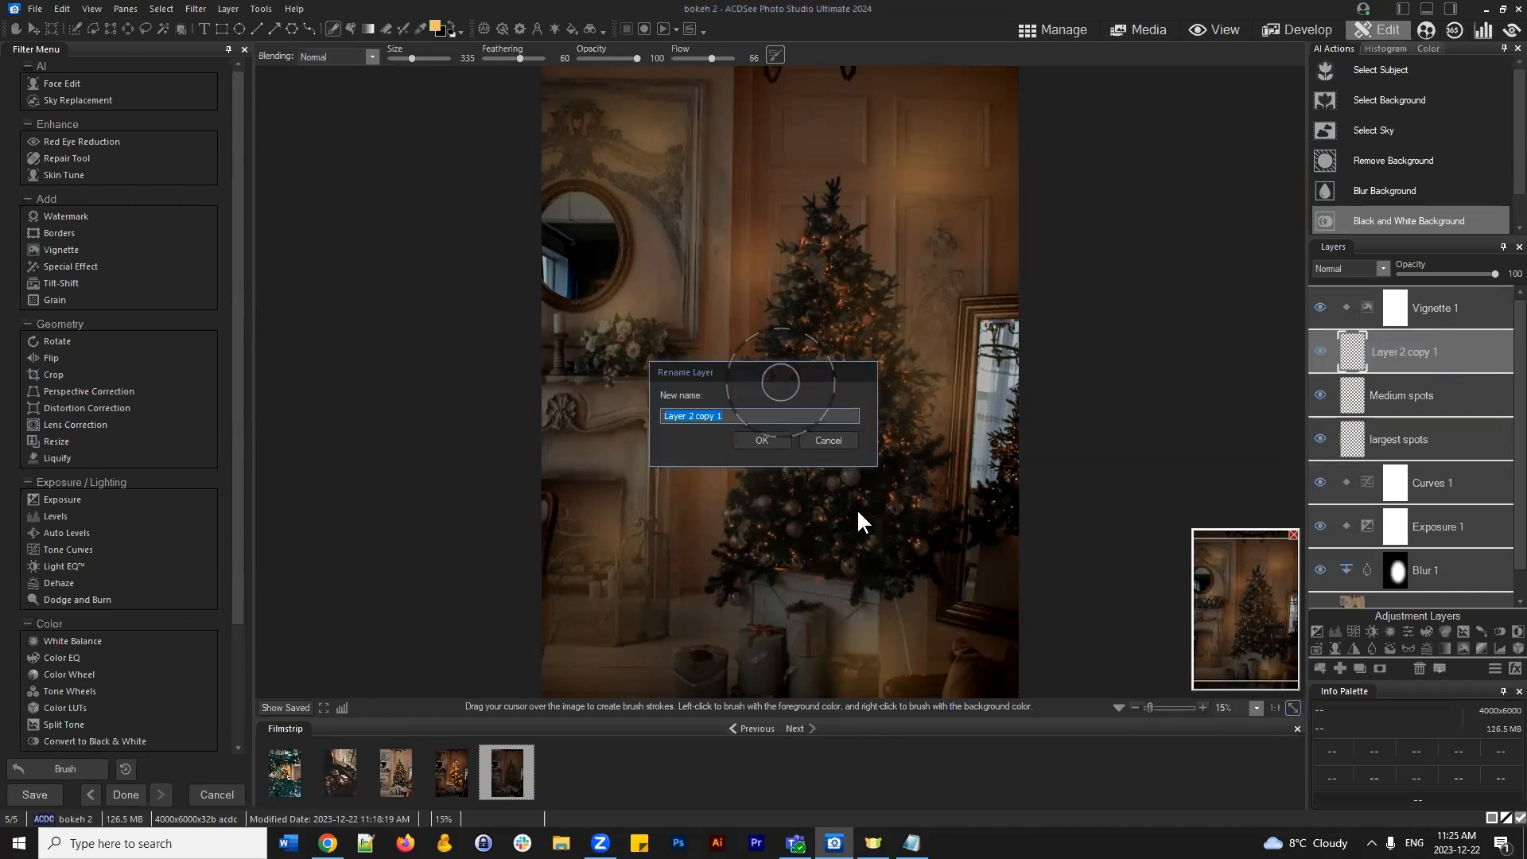
type("First")
key("Return")
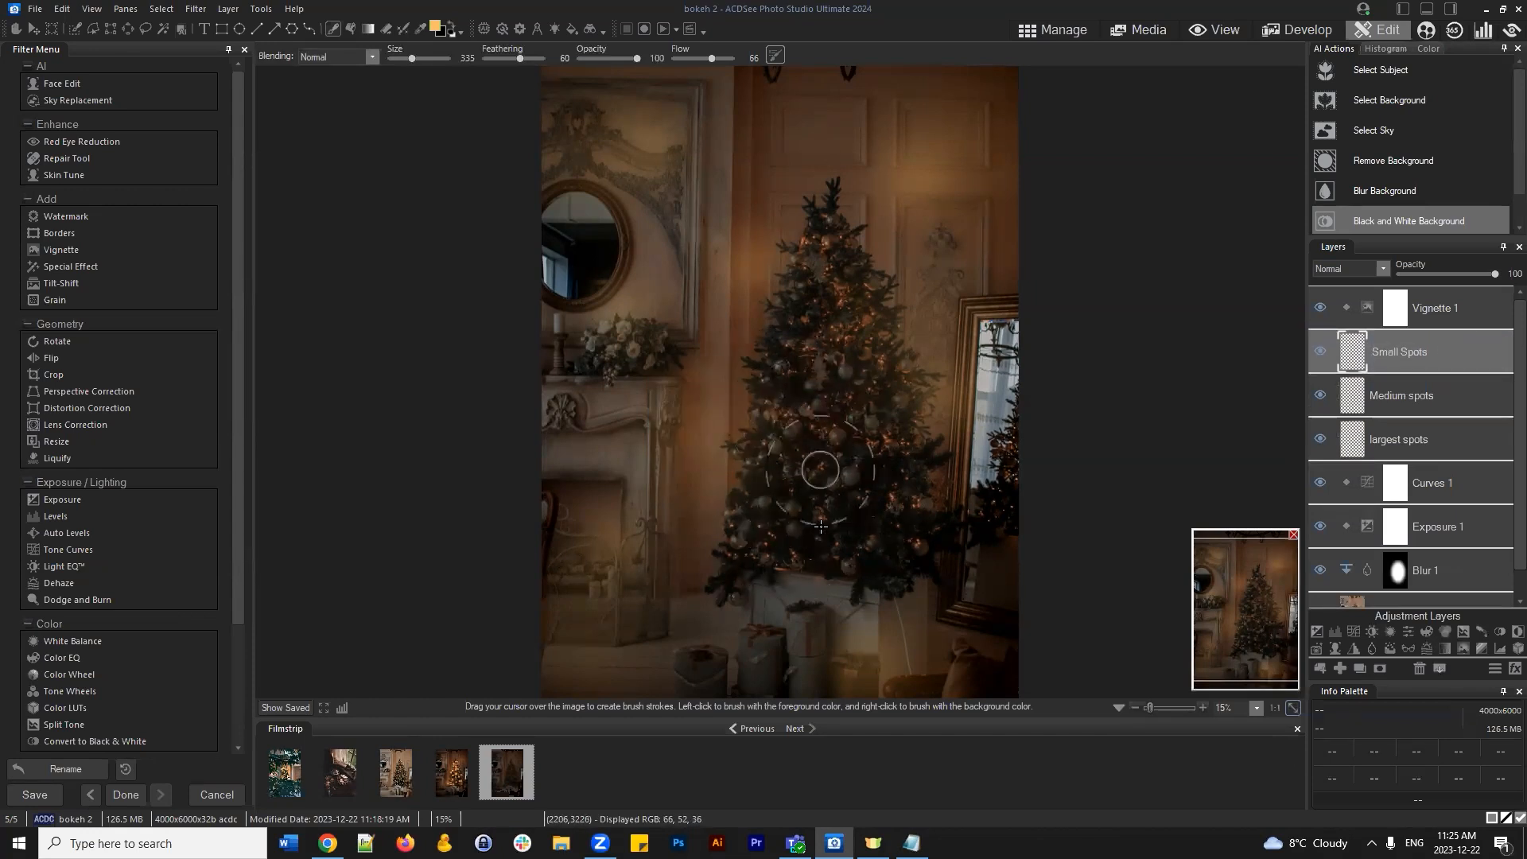
Dab small orange light spots all over the Christmas tree on the Small Spots layer, using brush size 258 and feathering 10
left_click_drag(520, 58, 407, 59)
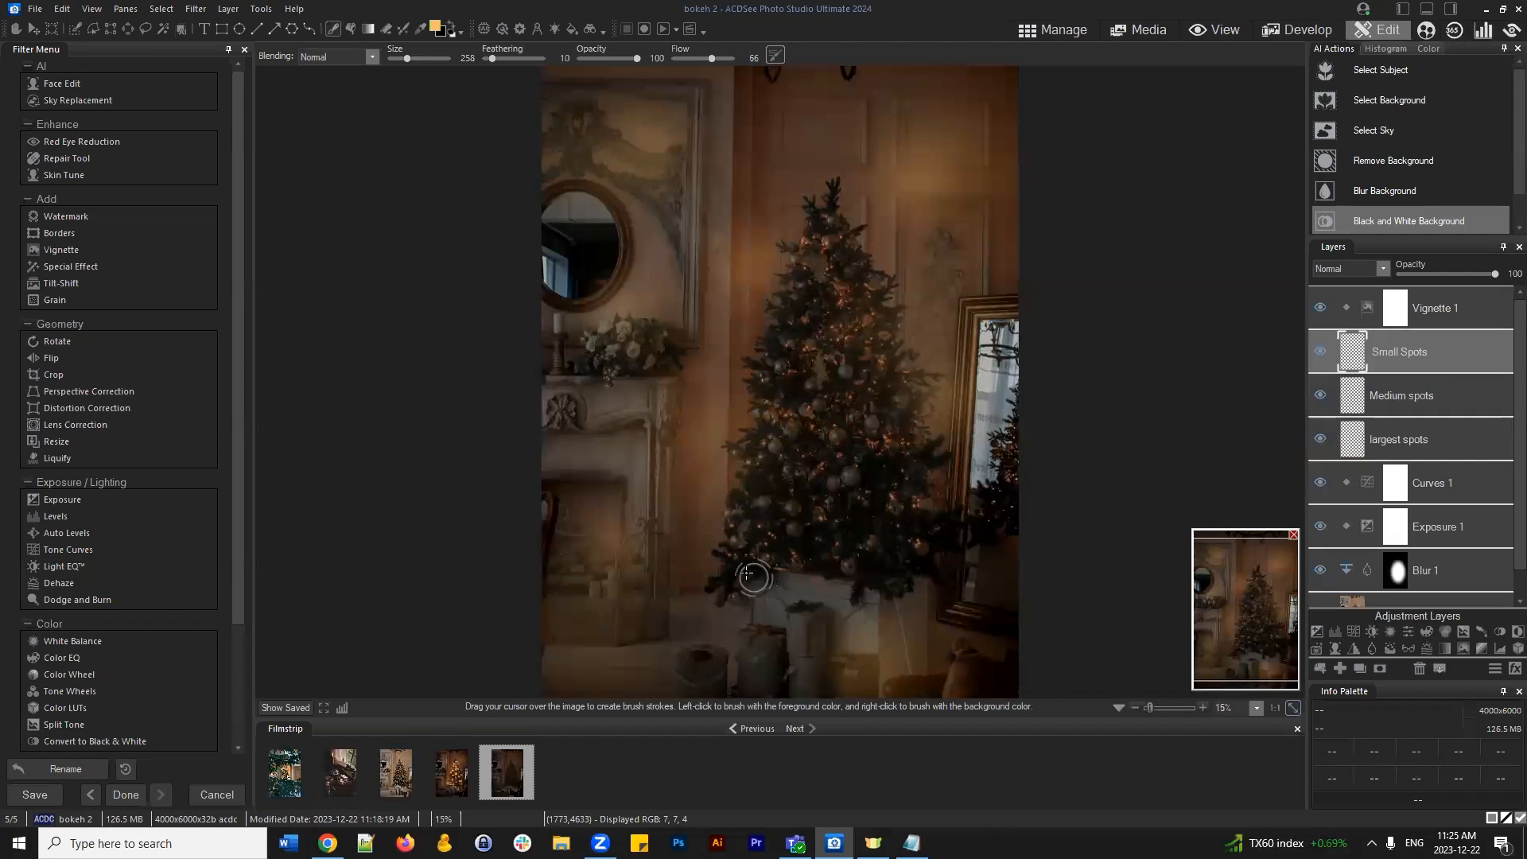
left_click(728, 545)
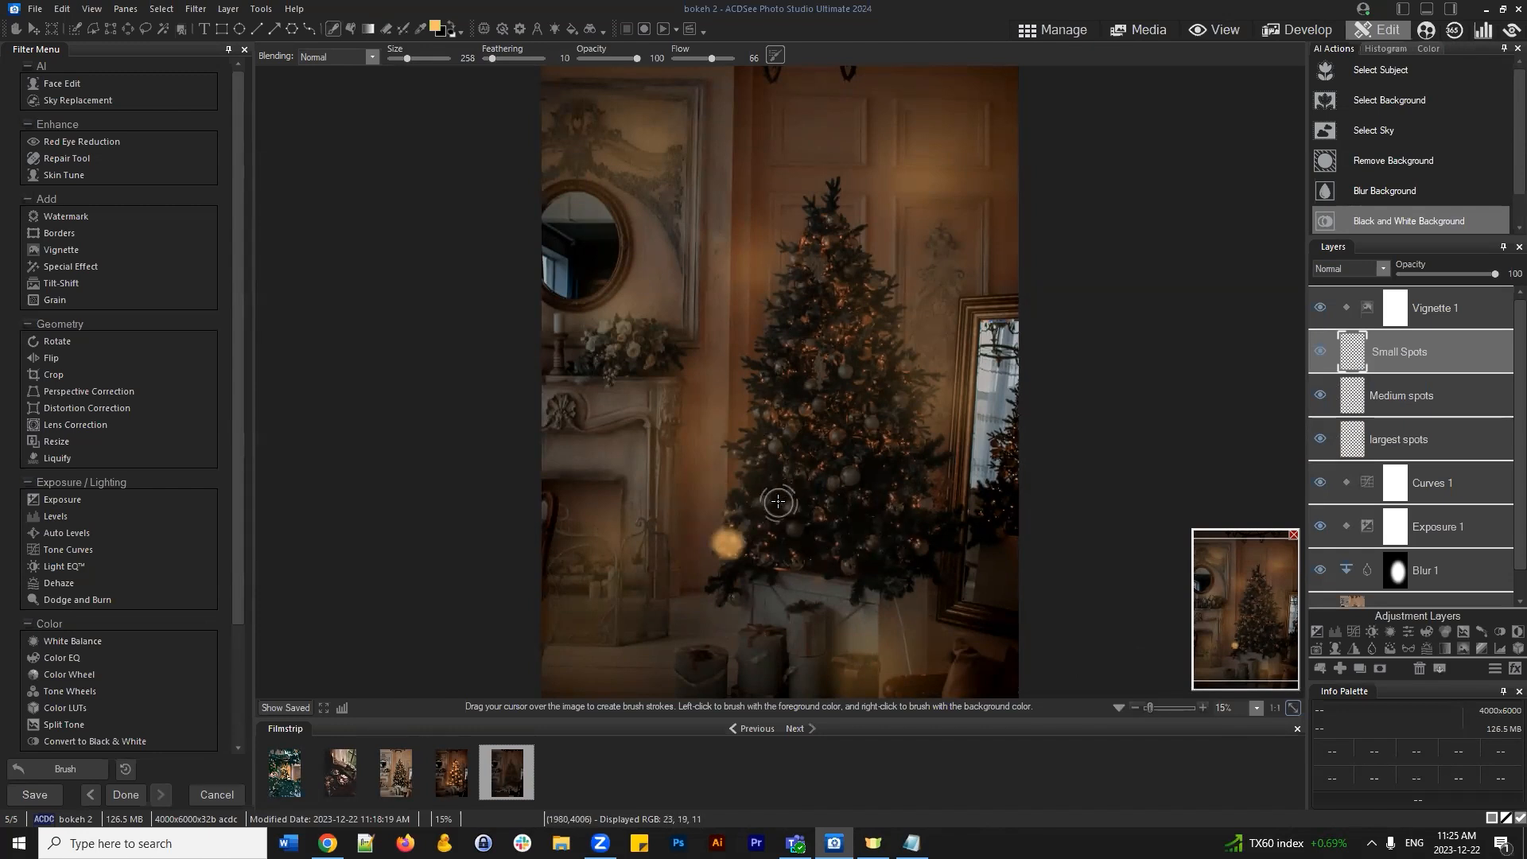
left_click(764, 451)
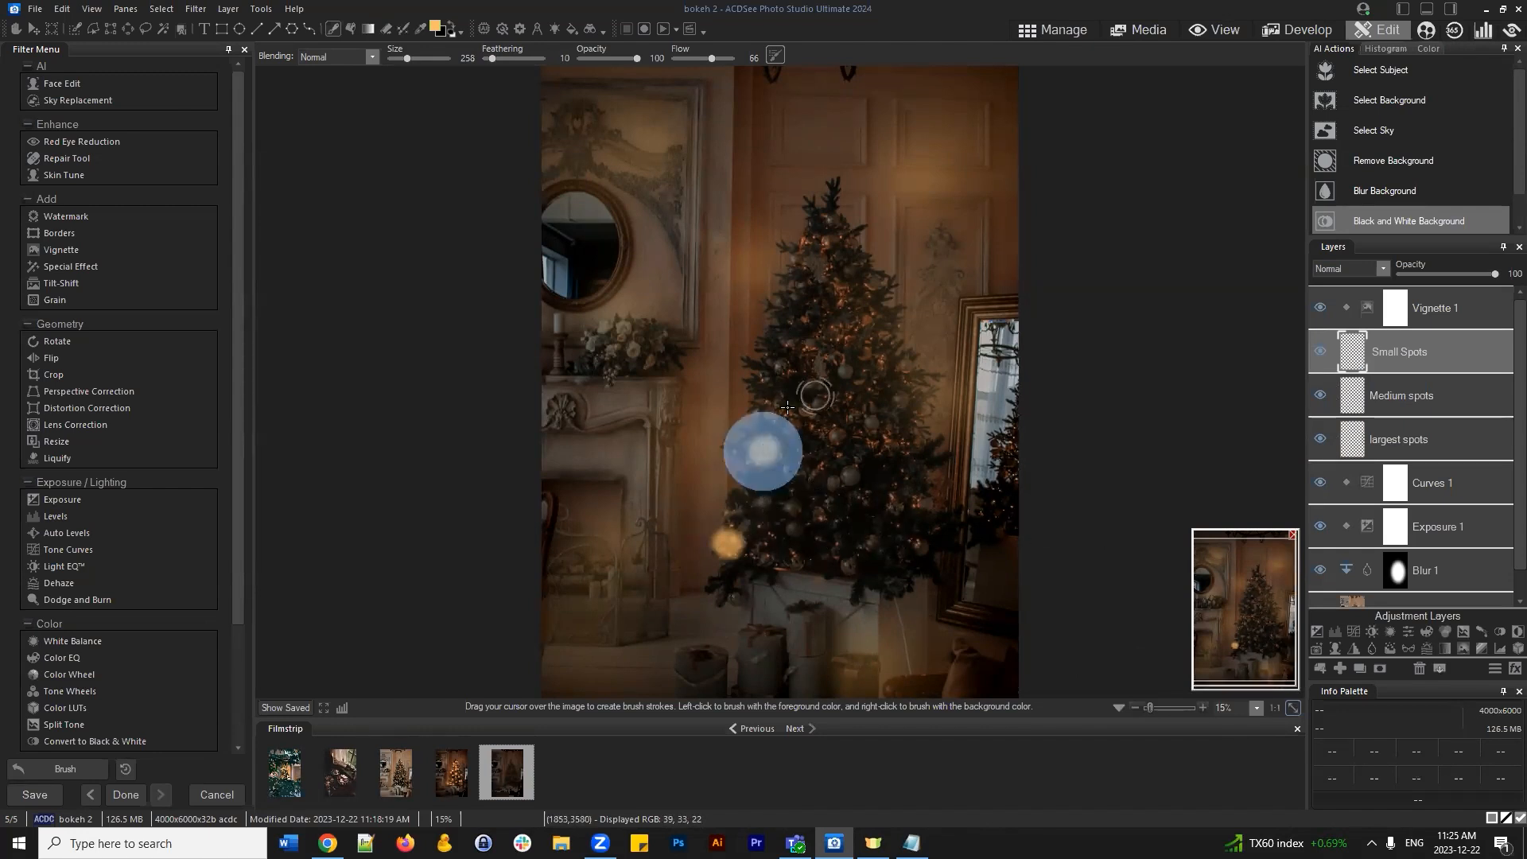
left_click(768, 385)
left_click(784, 430)
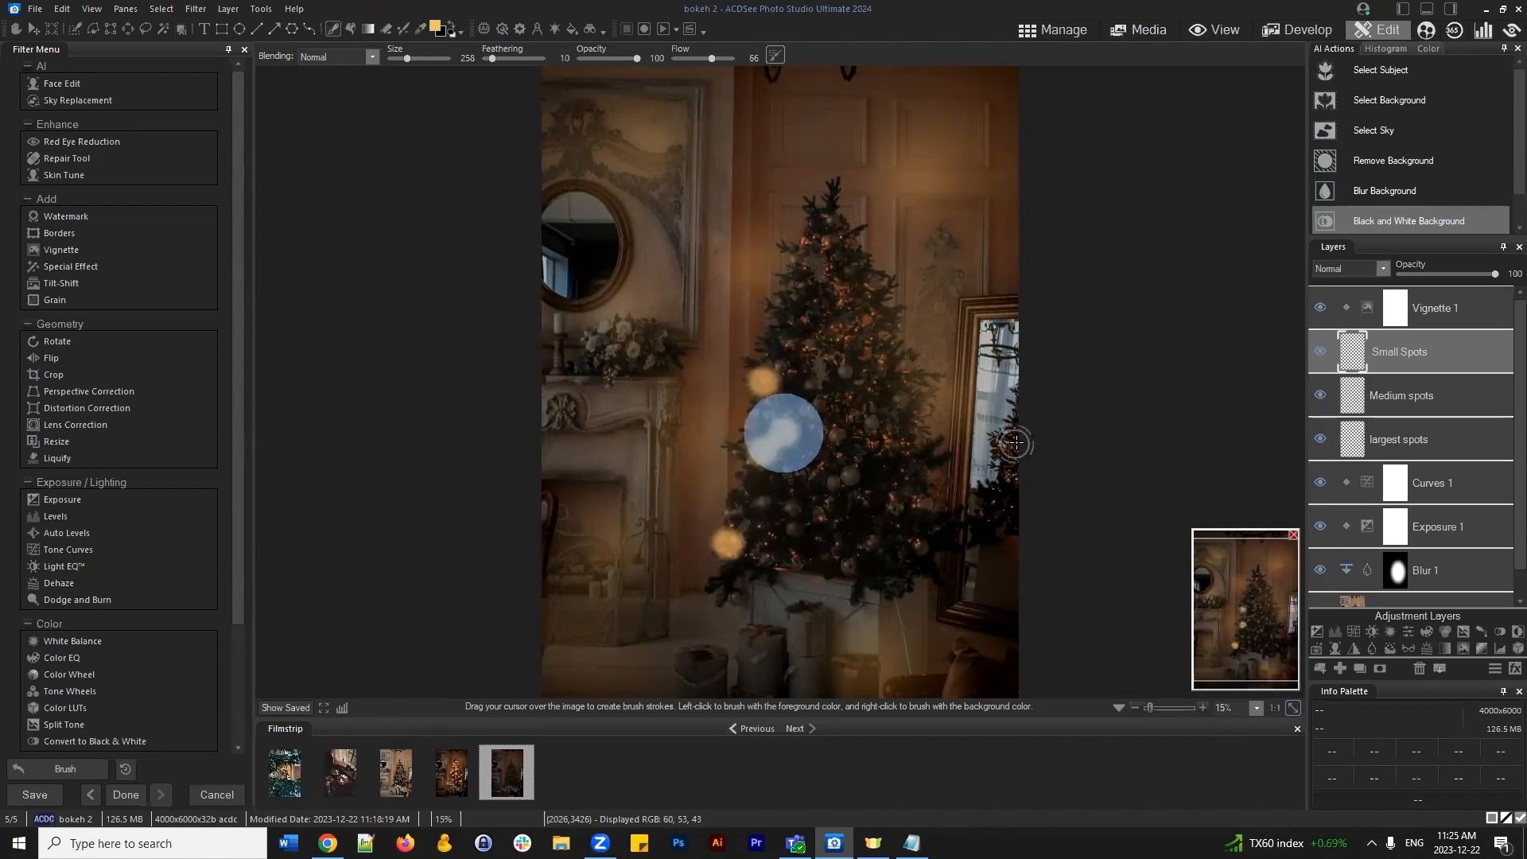
left_click(849, 434)
left_click(881, 442)
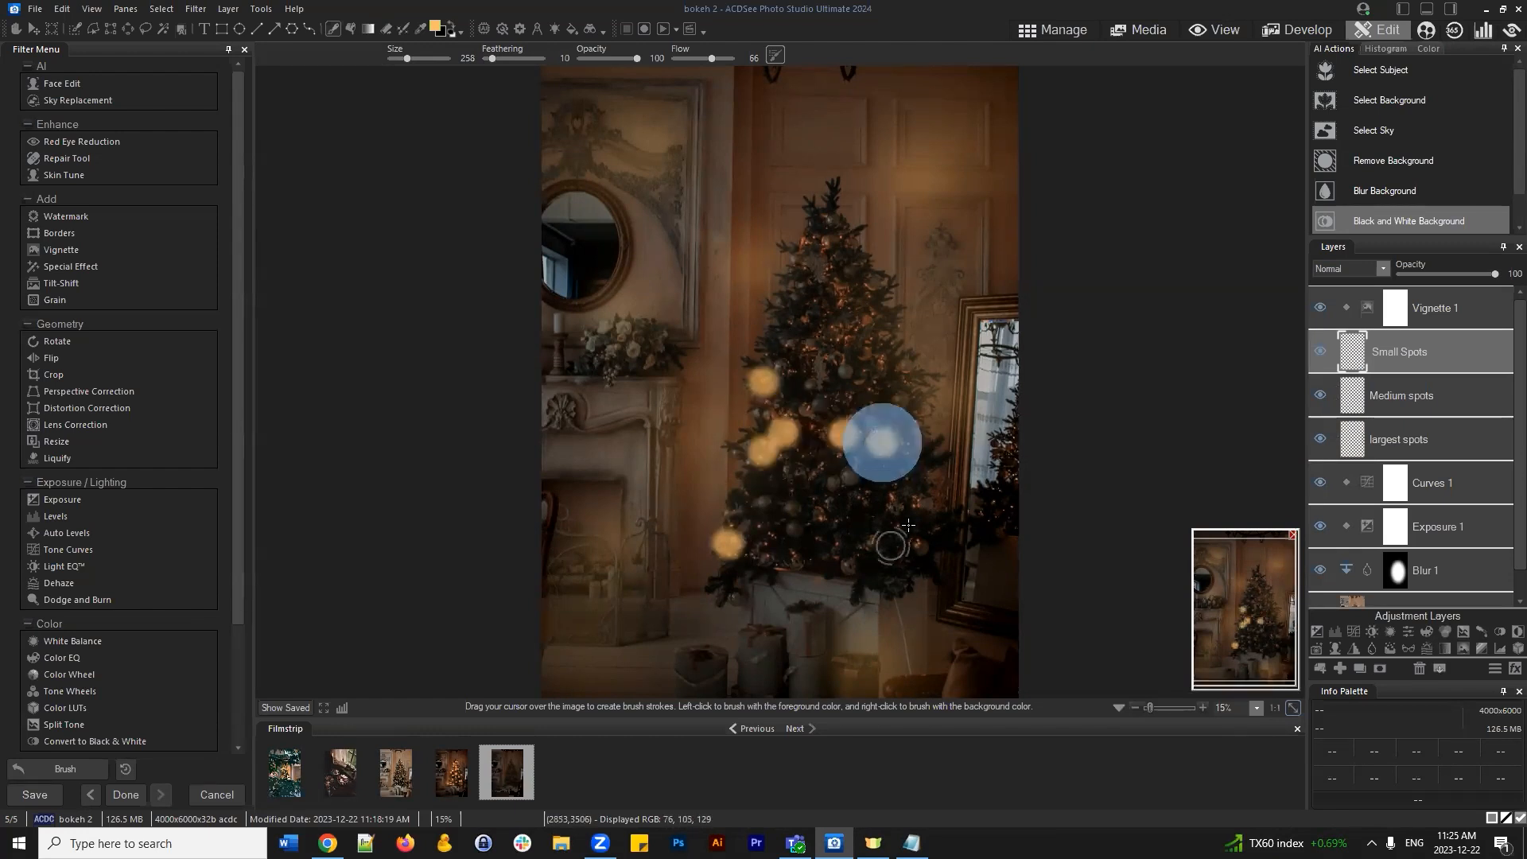
left_click(919, 499)
left_click(912, 542)
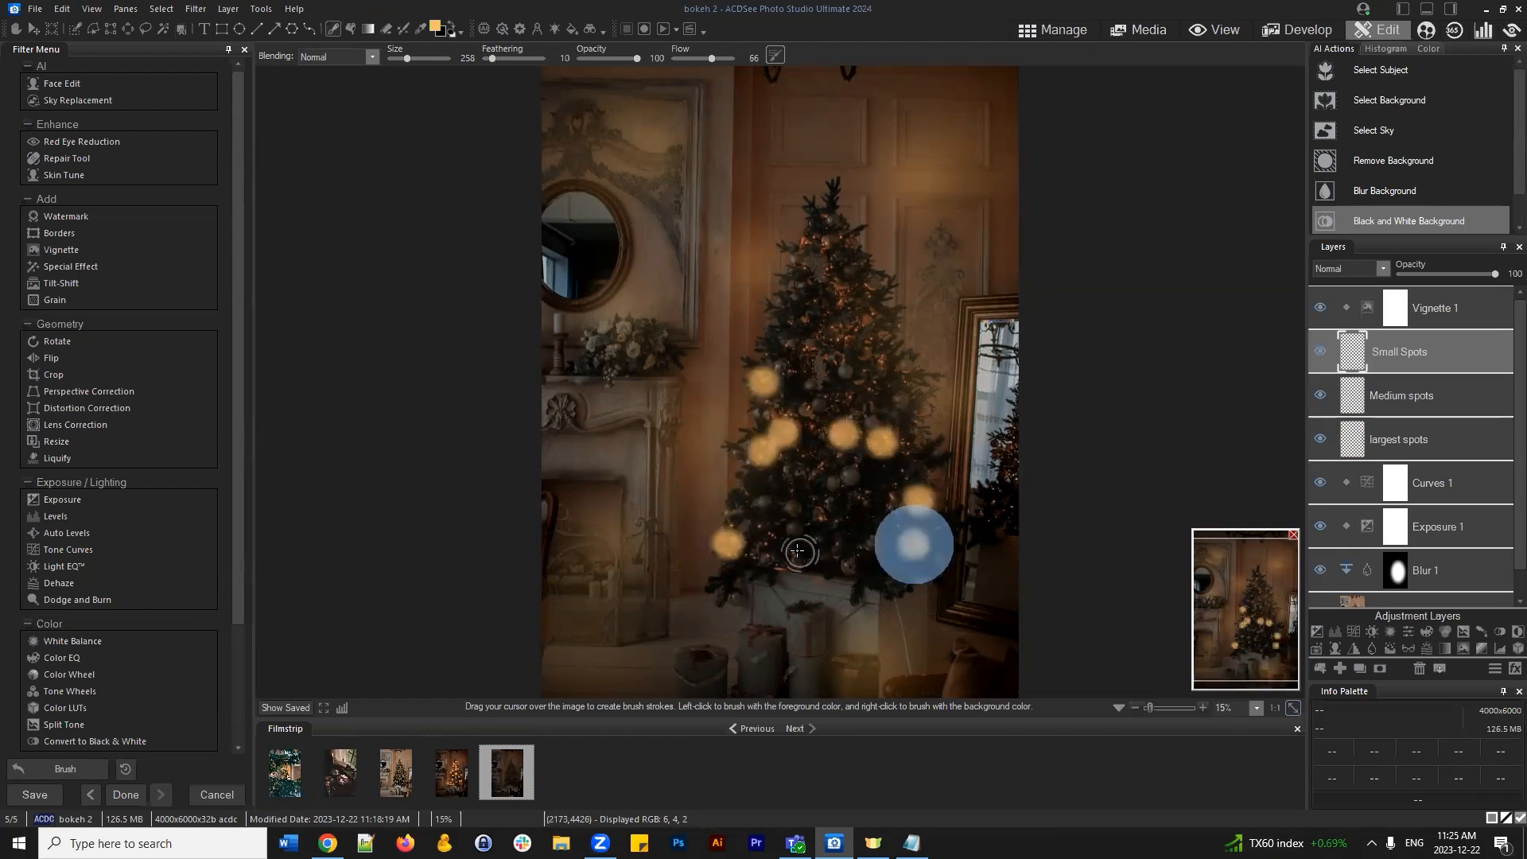
left_click(768, 537)
left_click(826, 519)
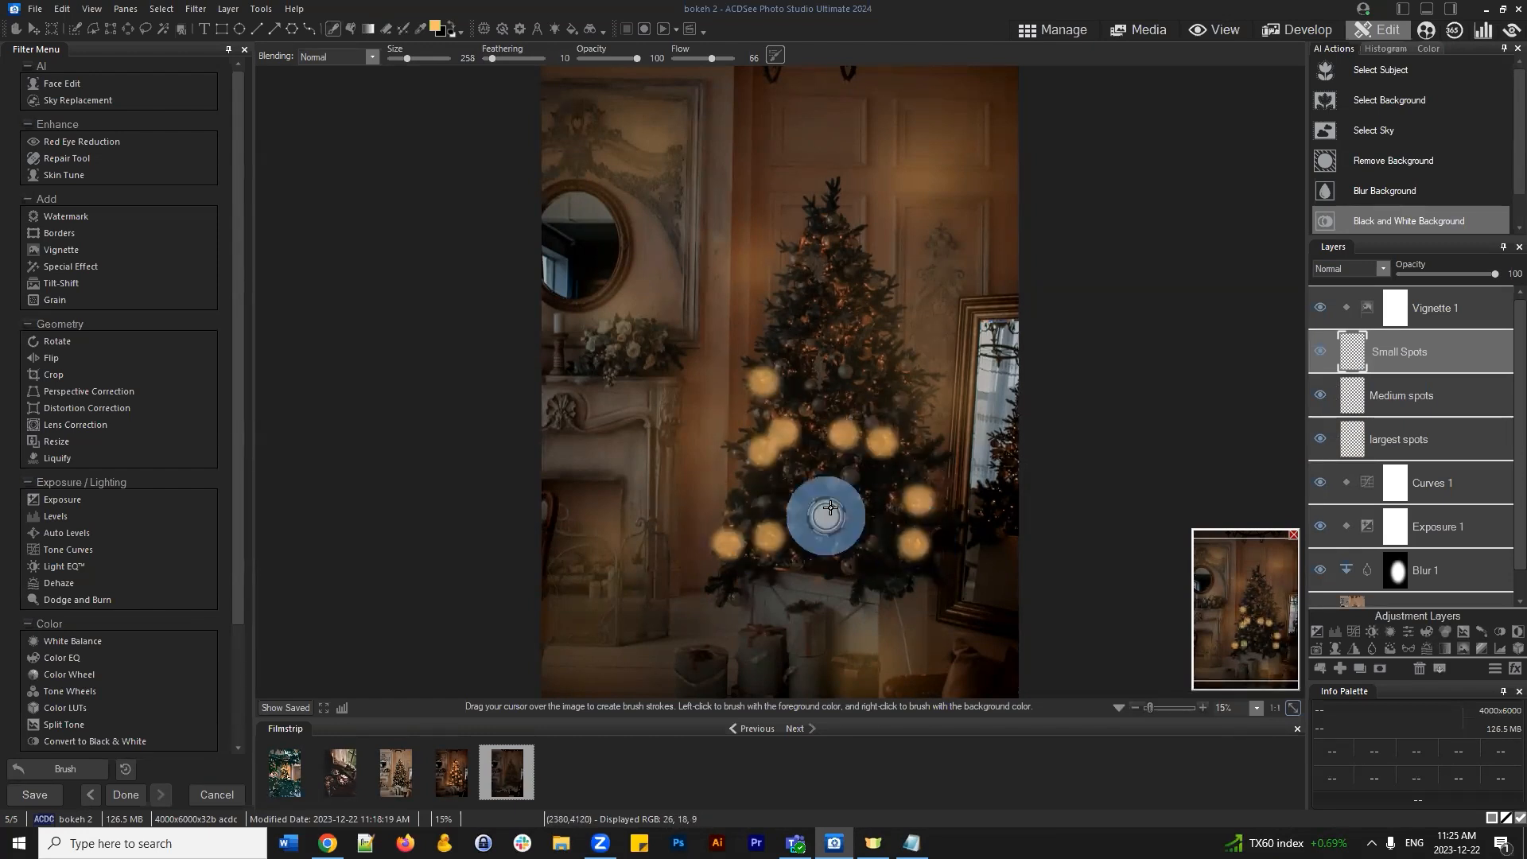
left_click(810, 412)
left_click(804, 351)
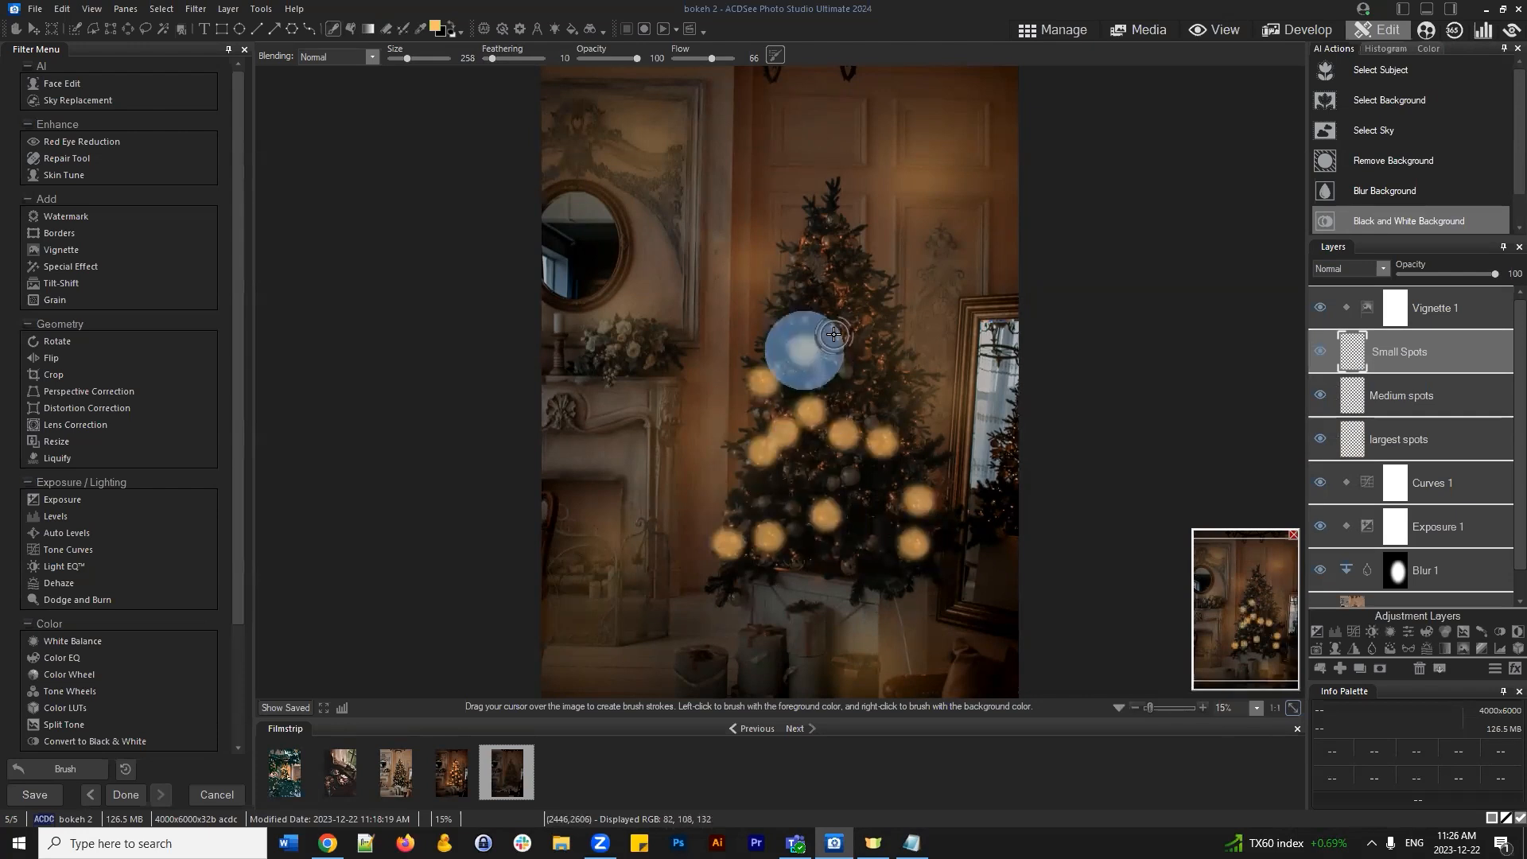
left_click(836, 302)
left_click(806, 239)
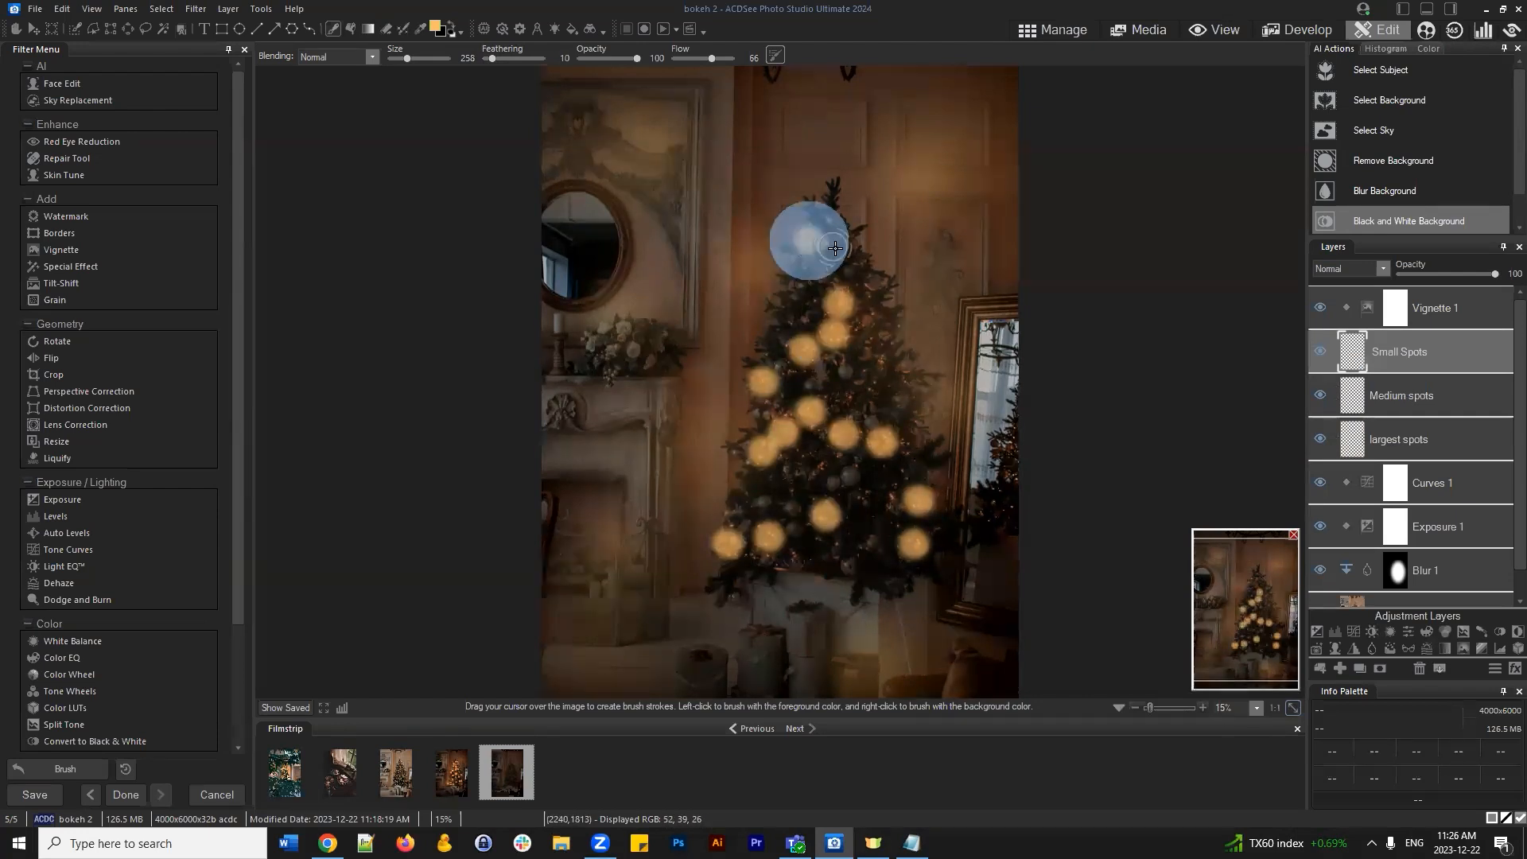
left_click(852, 394)
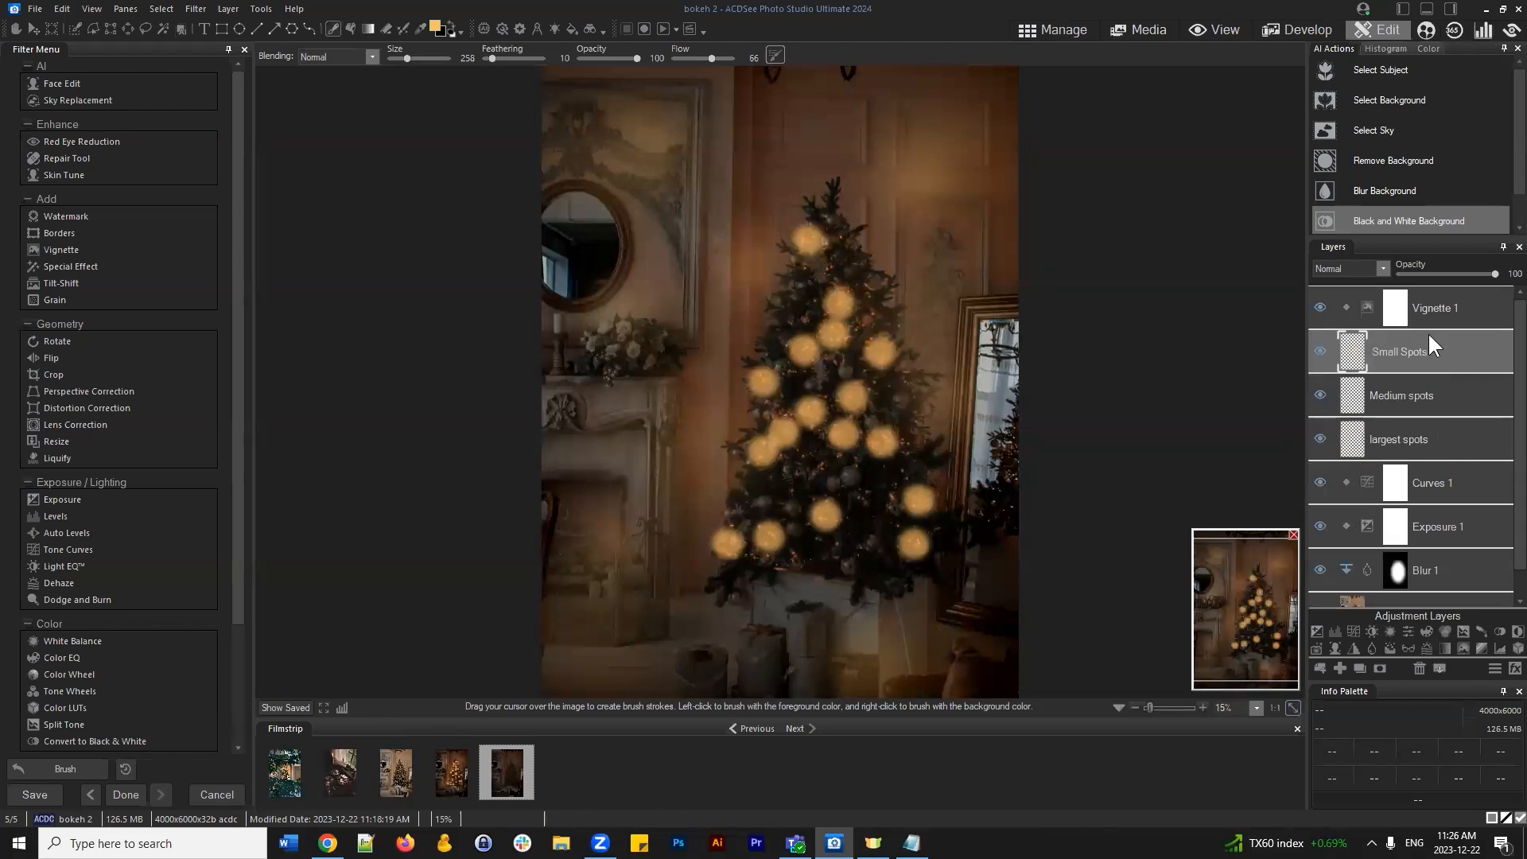
Lower the opacity of the Small Spots layer to 53
scroll(968, 388, "down", 1)
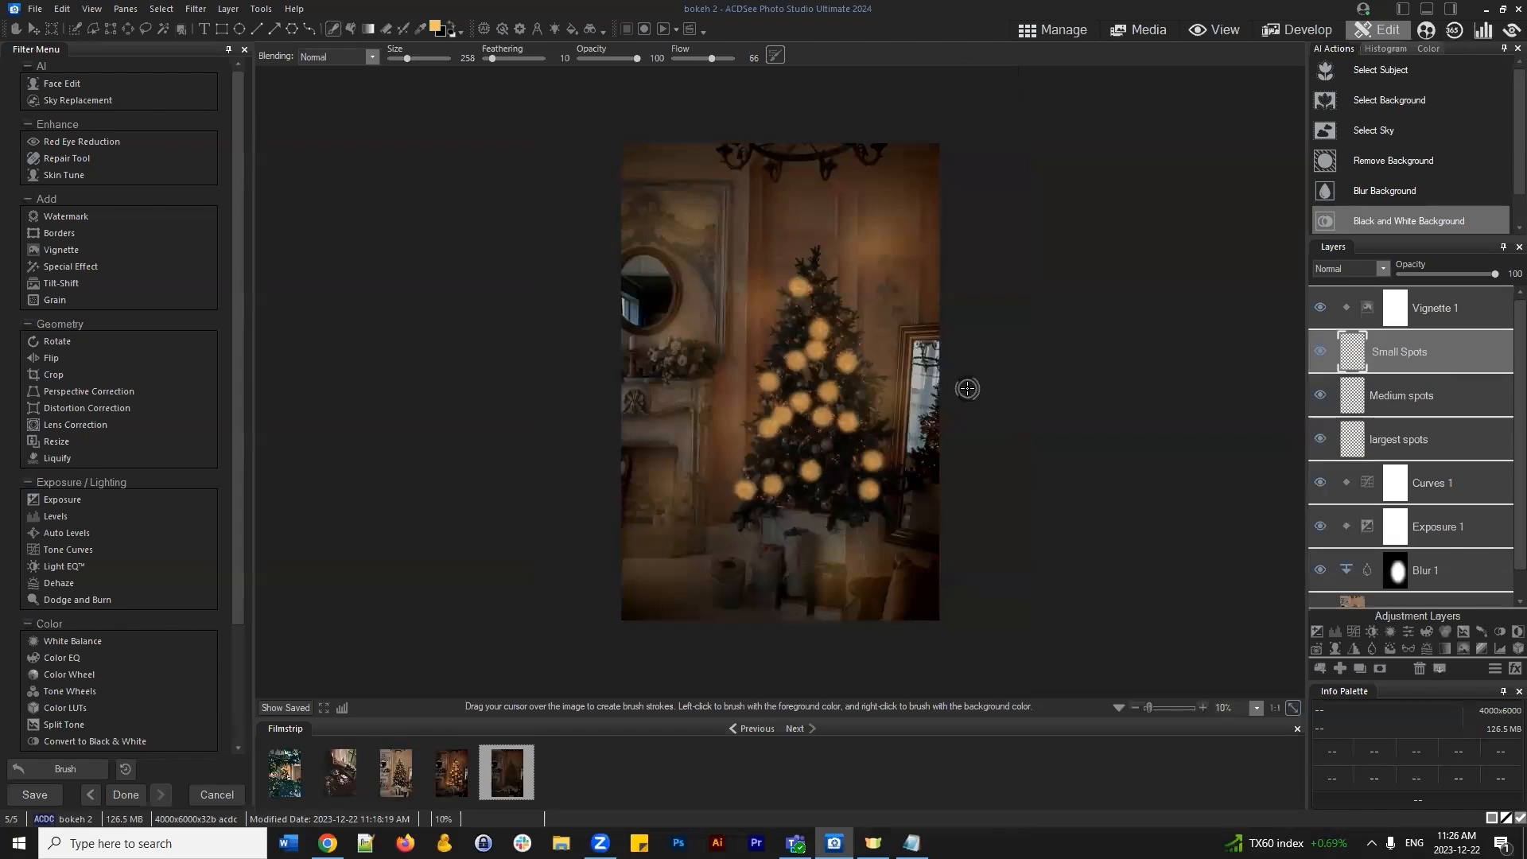
left_click_drag(1497, 276, 1454, 274)
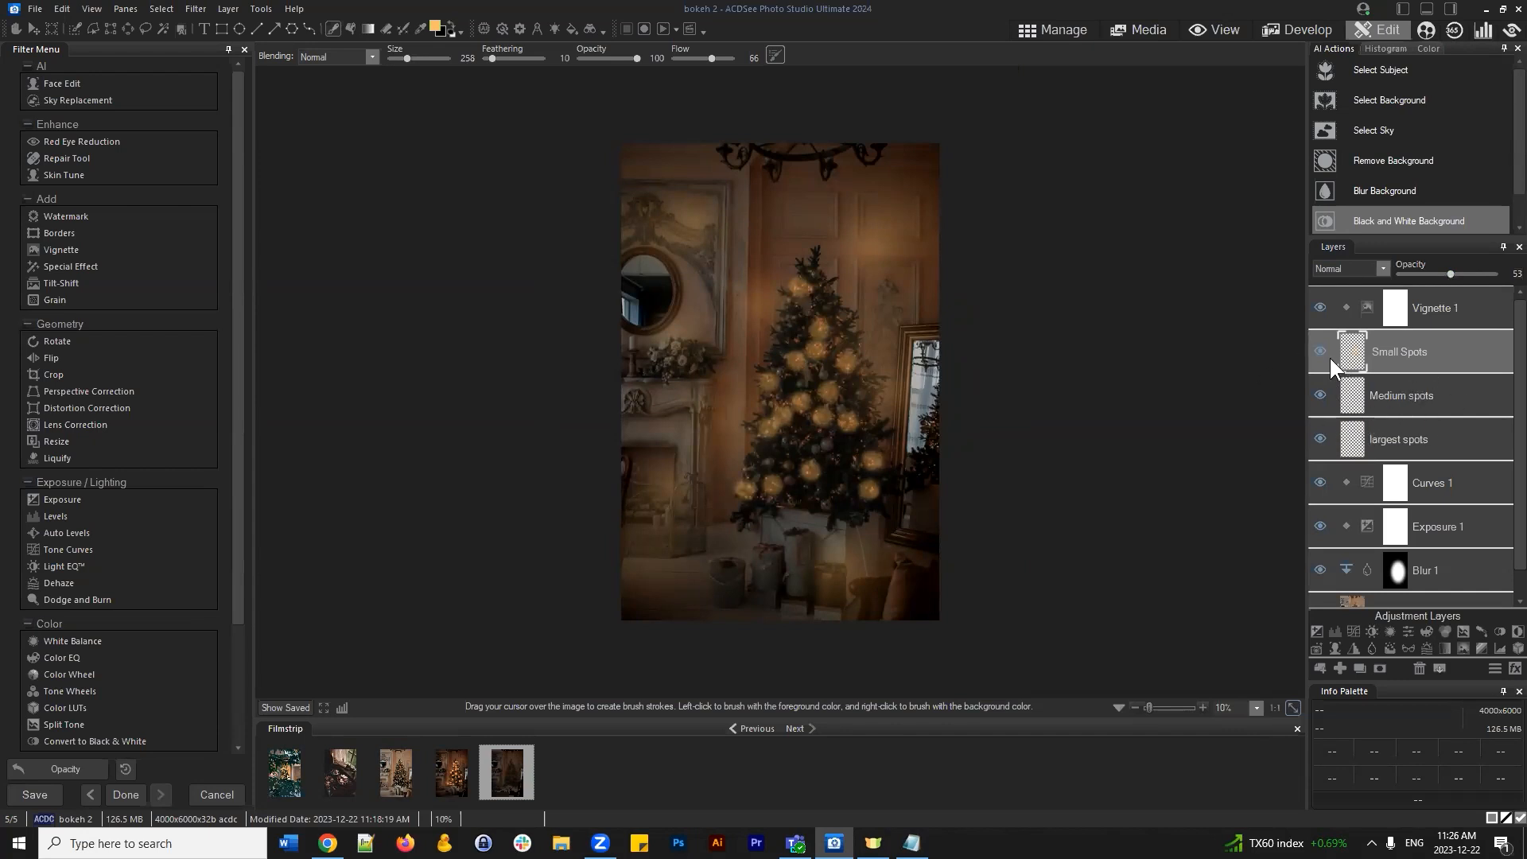
Add a blank layer above the Small Spots layer and rename it "Small Spots 2"
left_click(1339, 670)
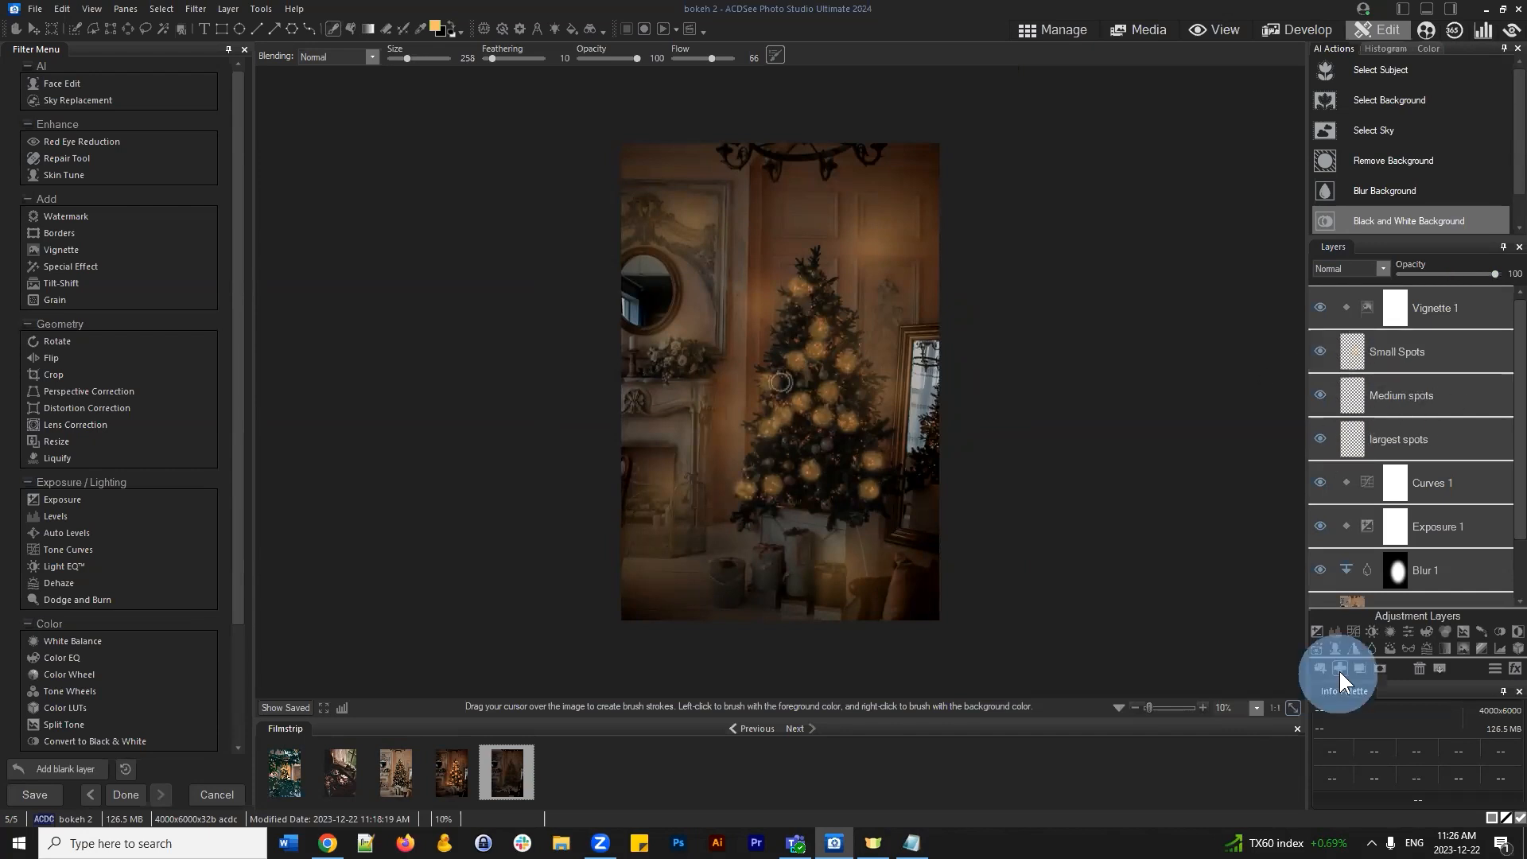
right_click(1393, 348)
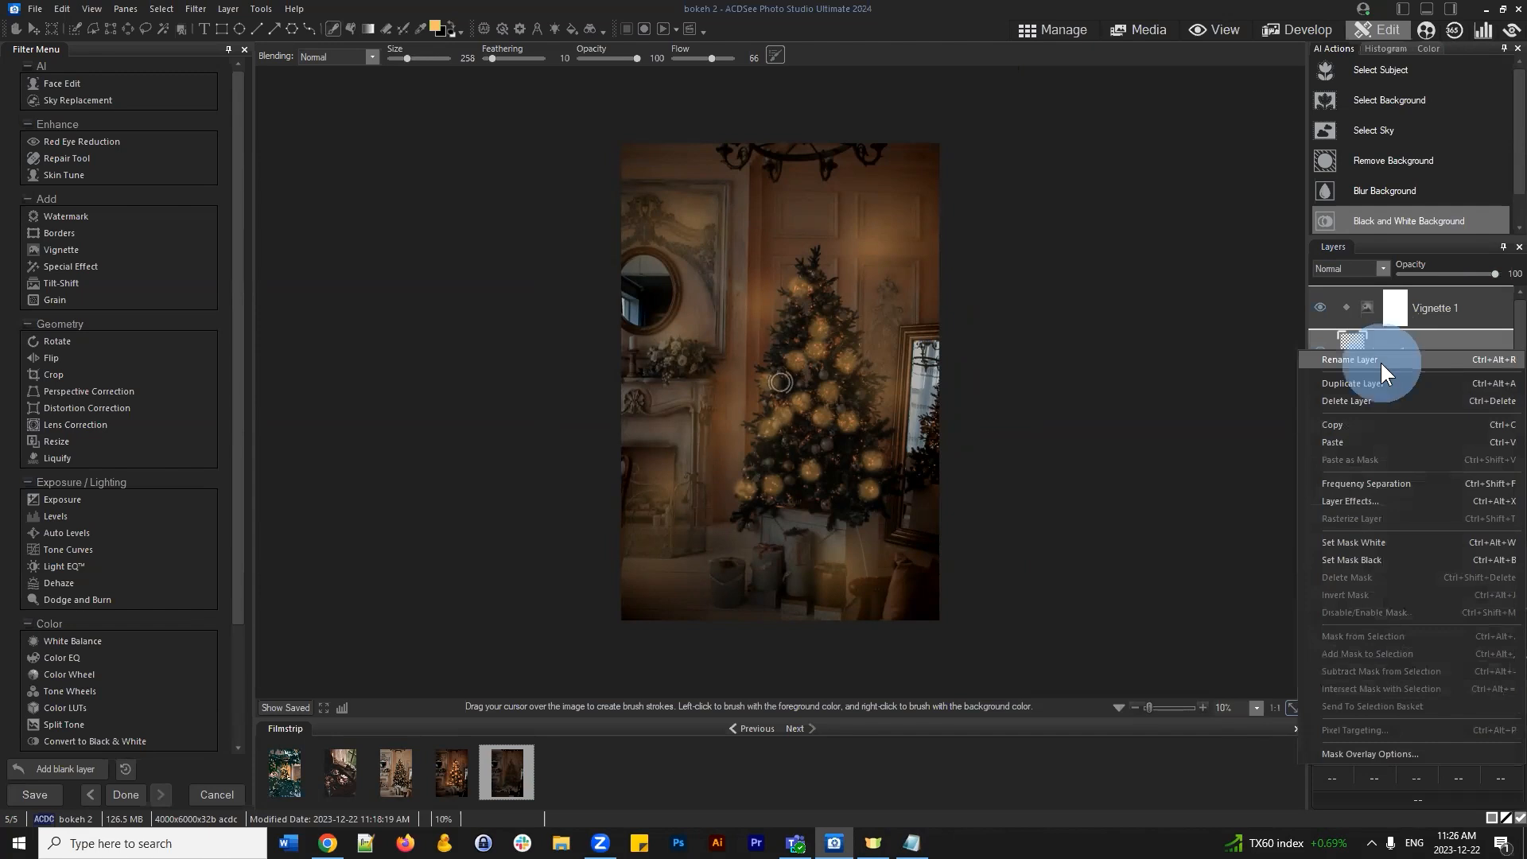
left_click(1381, 360)
type("Sma")
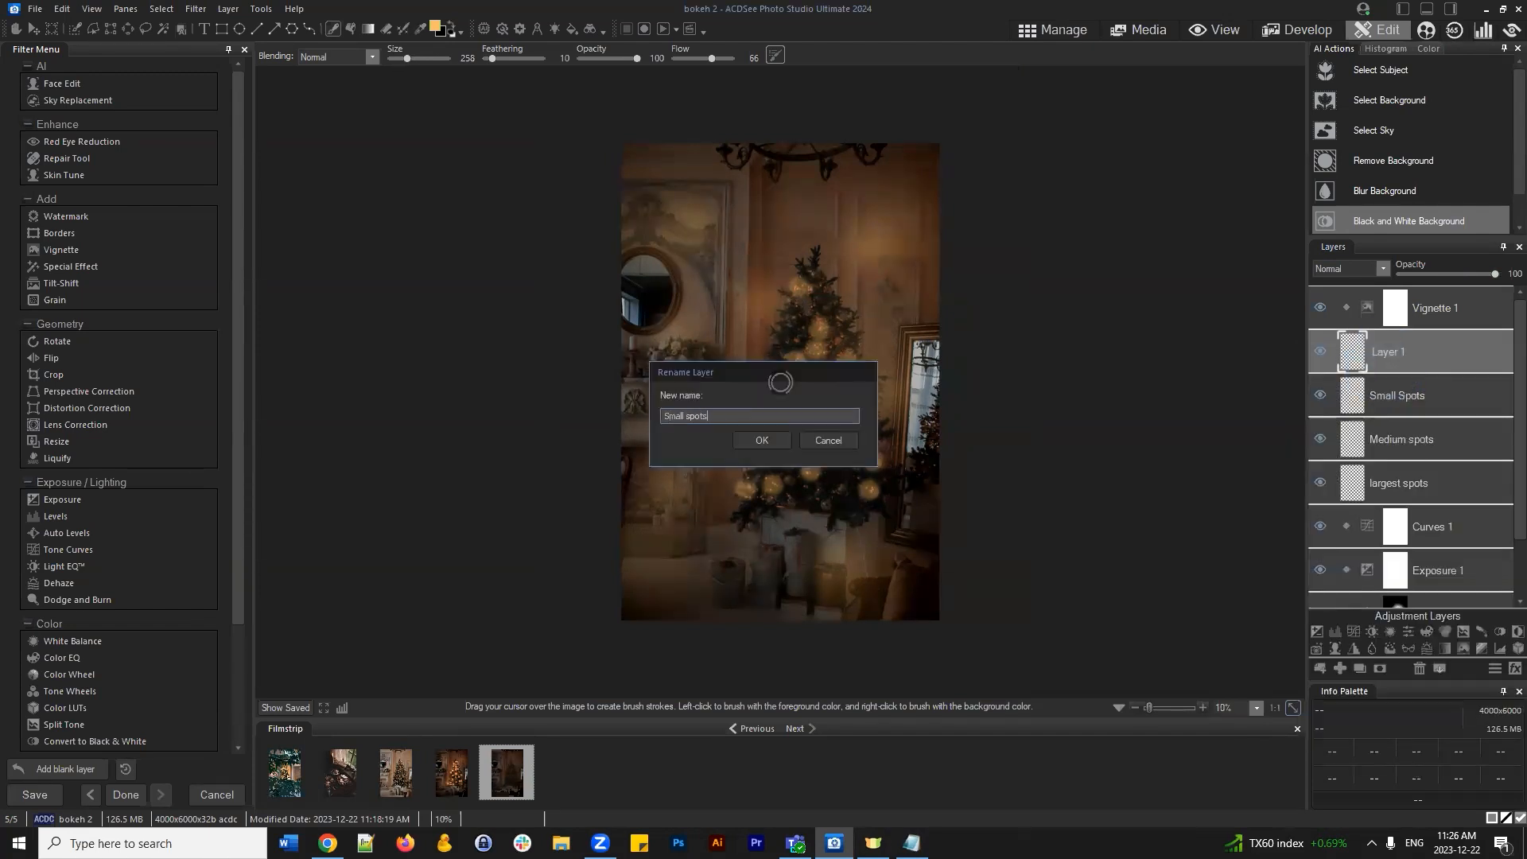
type("ll Spots 2")
key("Return")
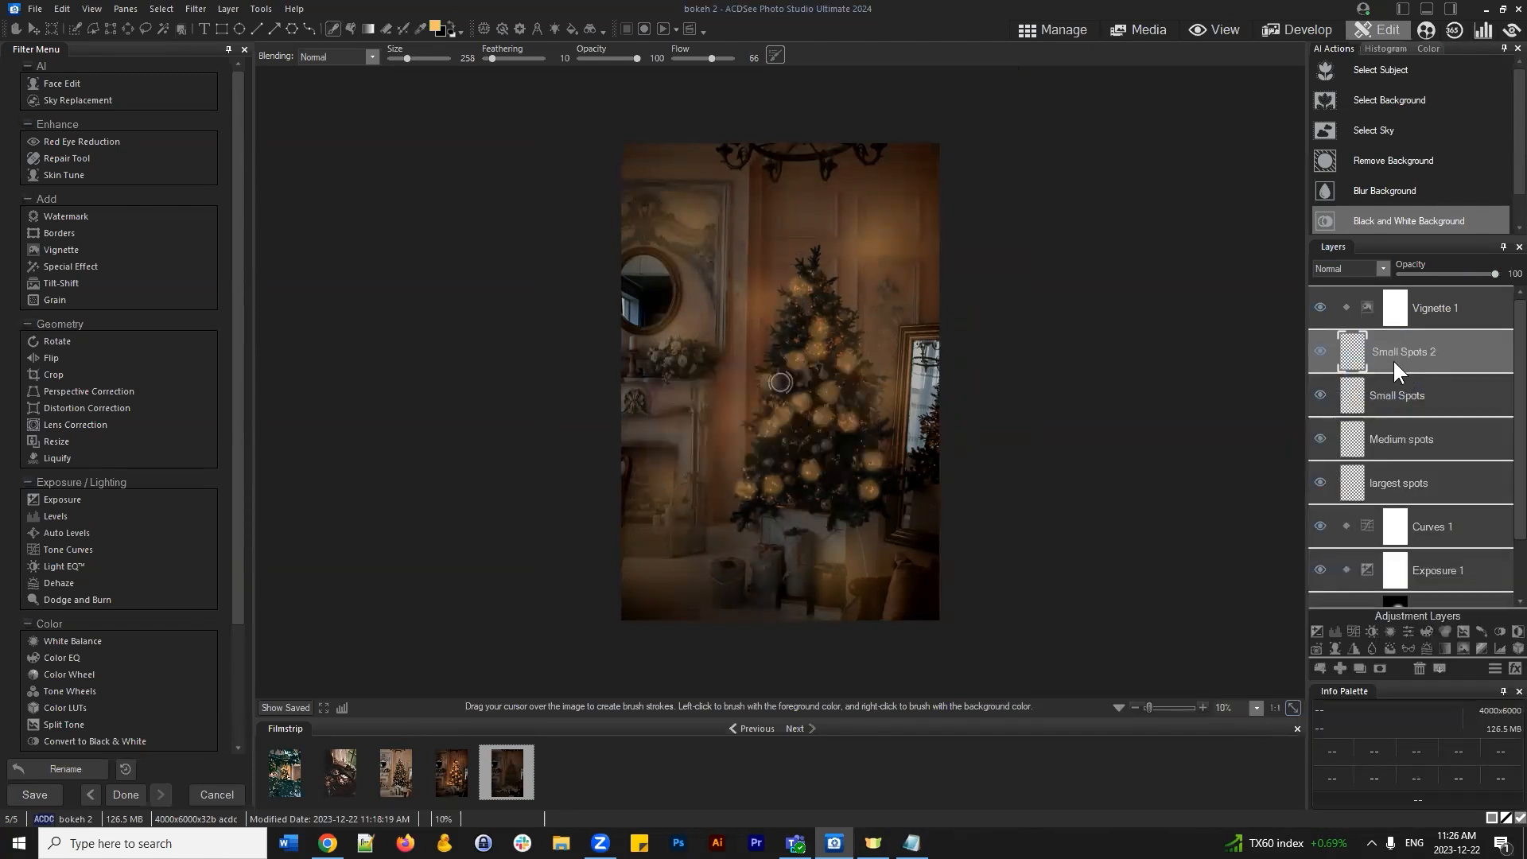
Dab two overlapping crisp-edged spots at the tree's lower left on Small Spots 2, using brush size 245 and feathering 3
scroll(798, 566, "up", 1)
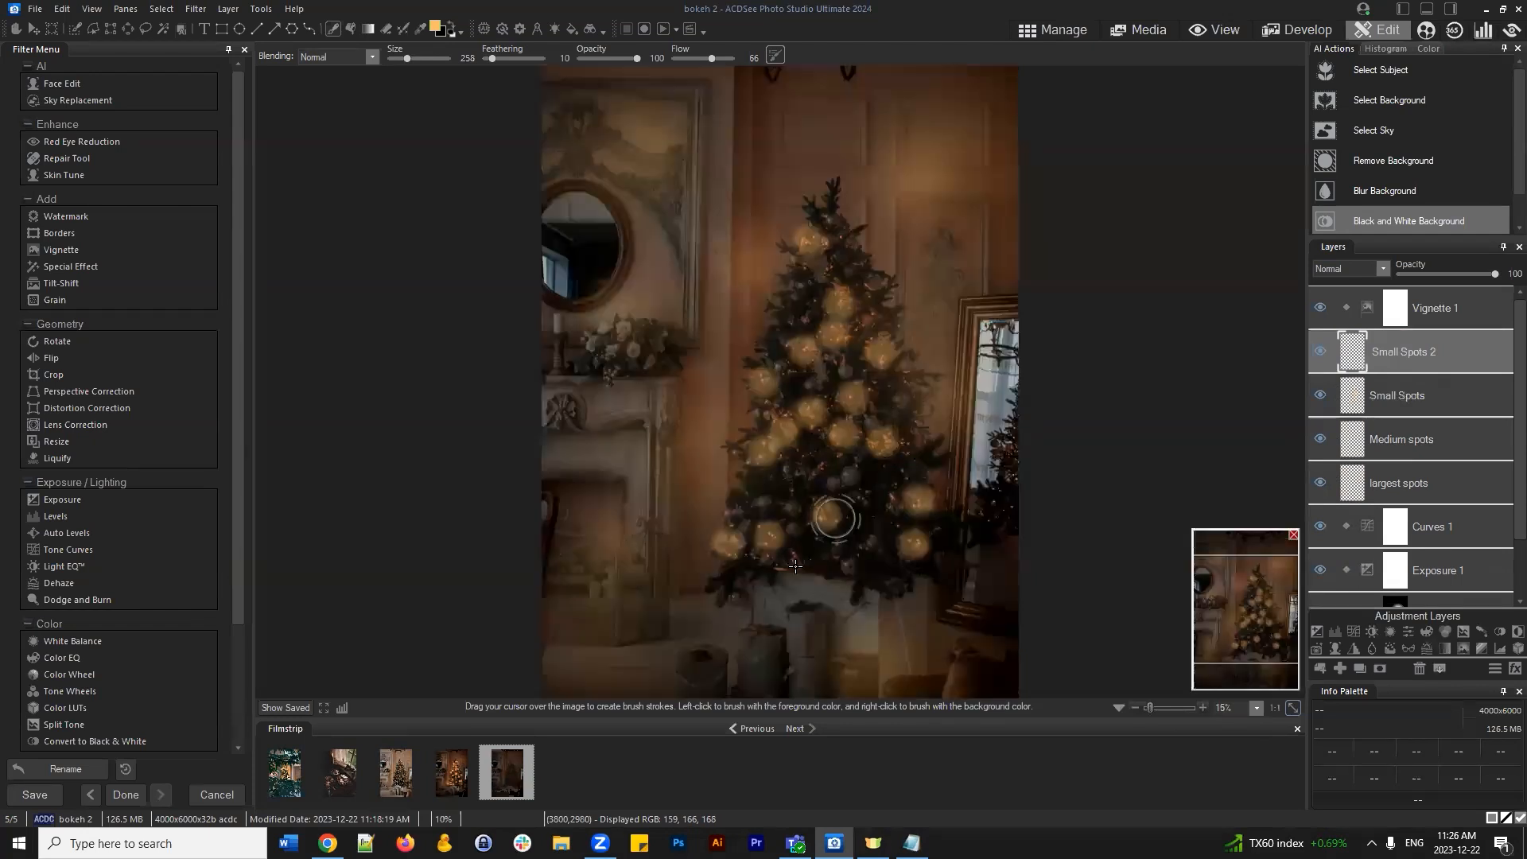
scroll(754, 542, "up", 1)
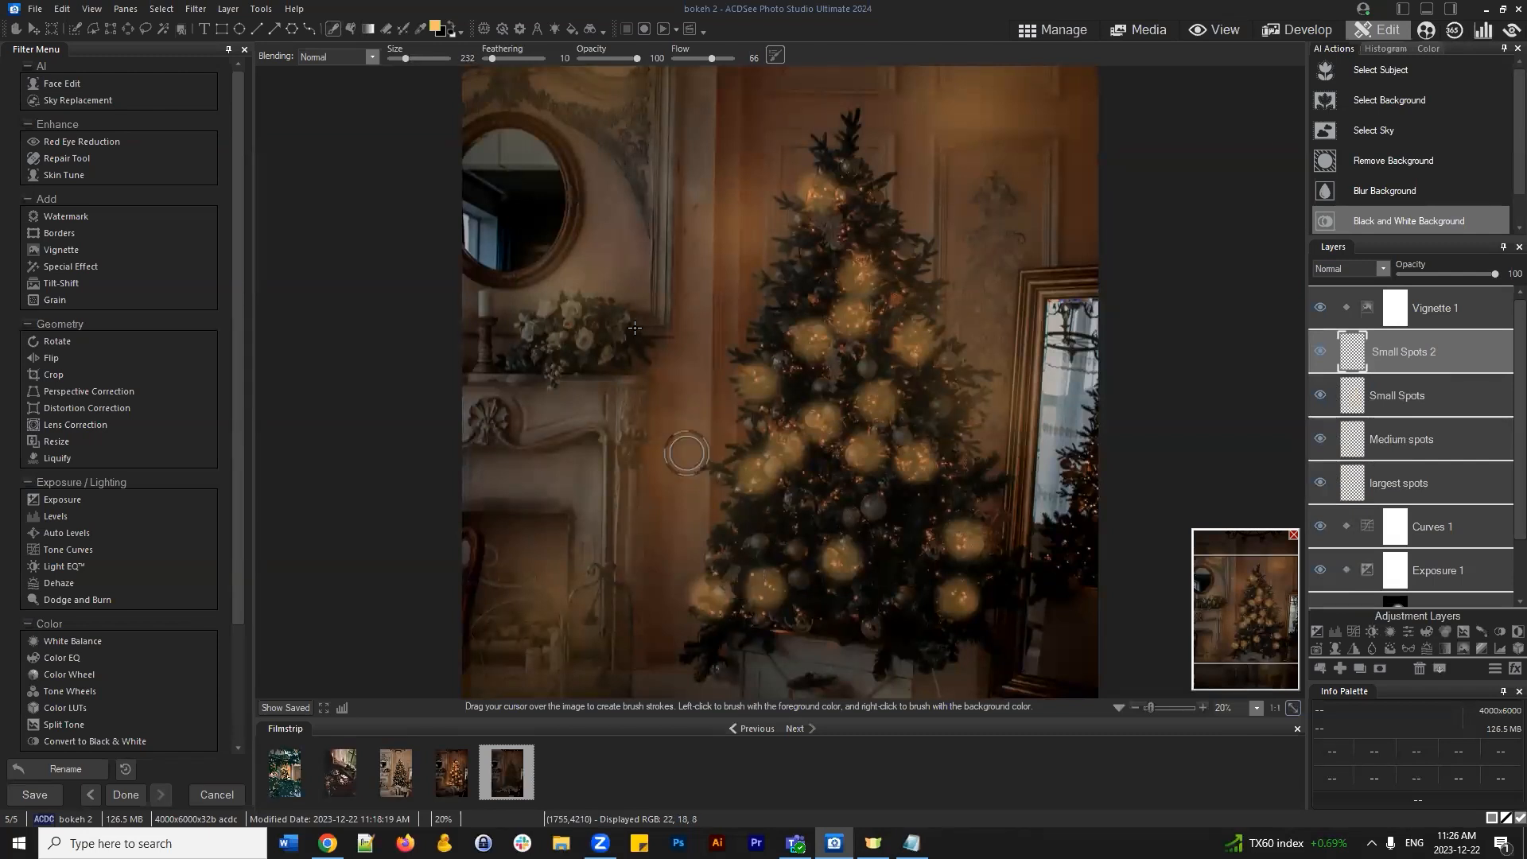
left_click_drag(492, 56, 484, 52)
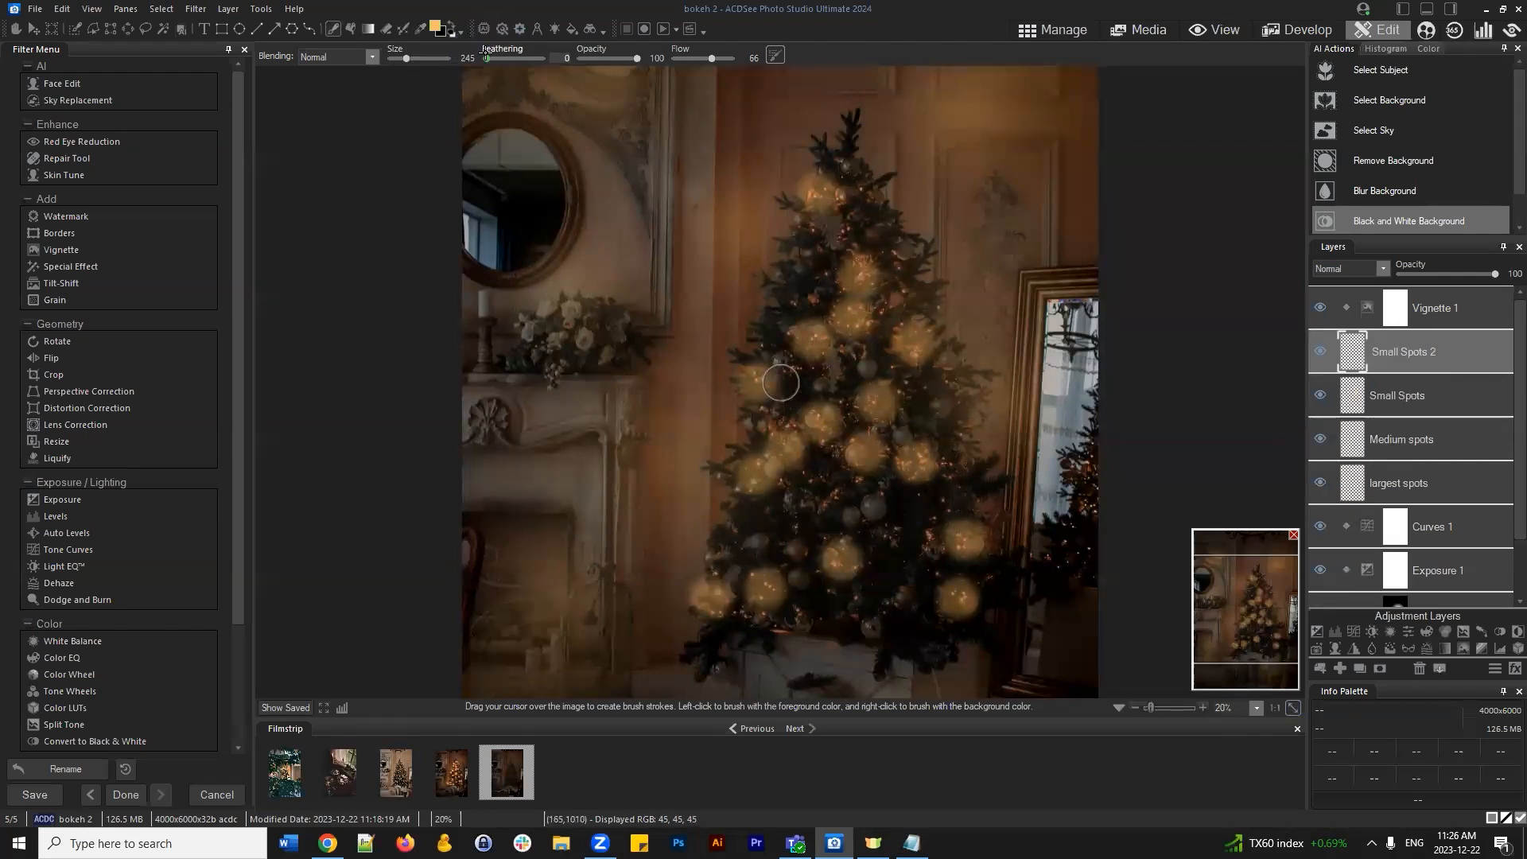
left_click(716, 569)
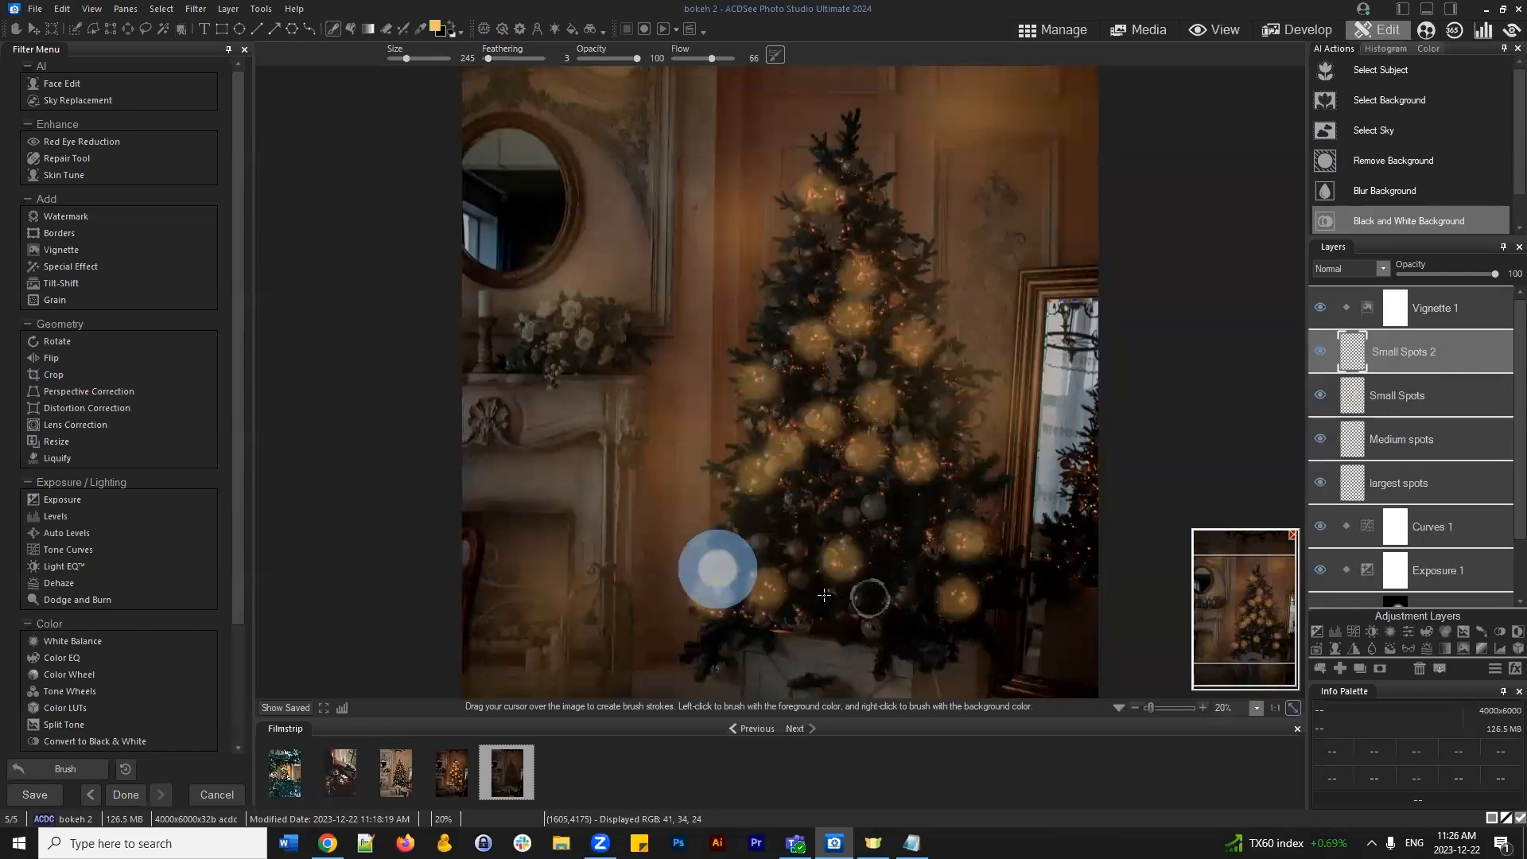
left_click(738, 564)
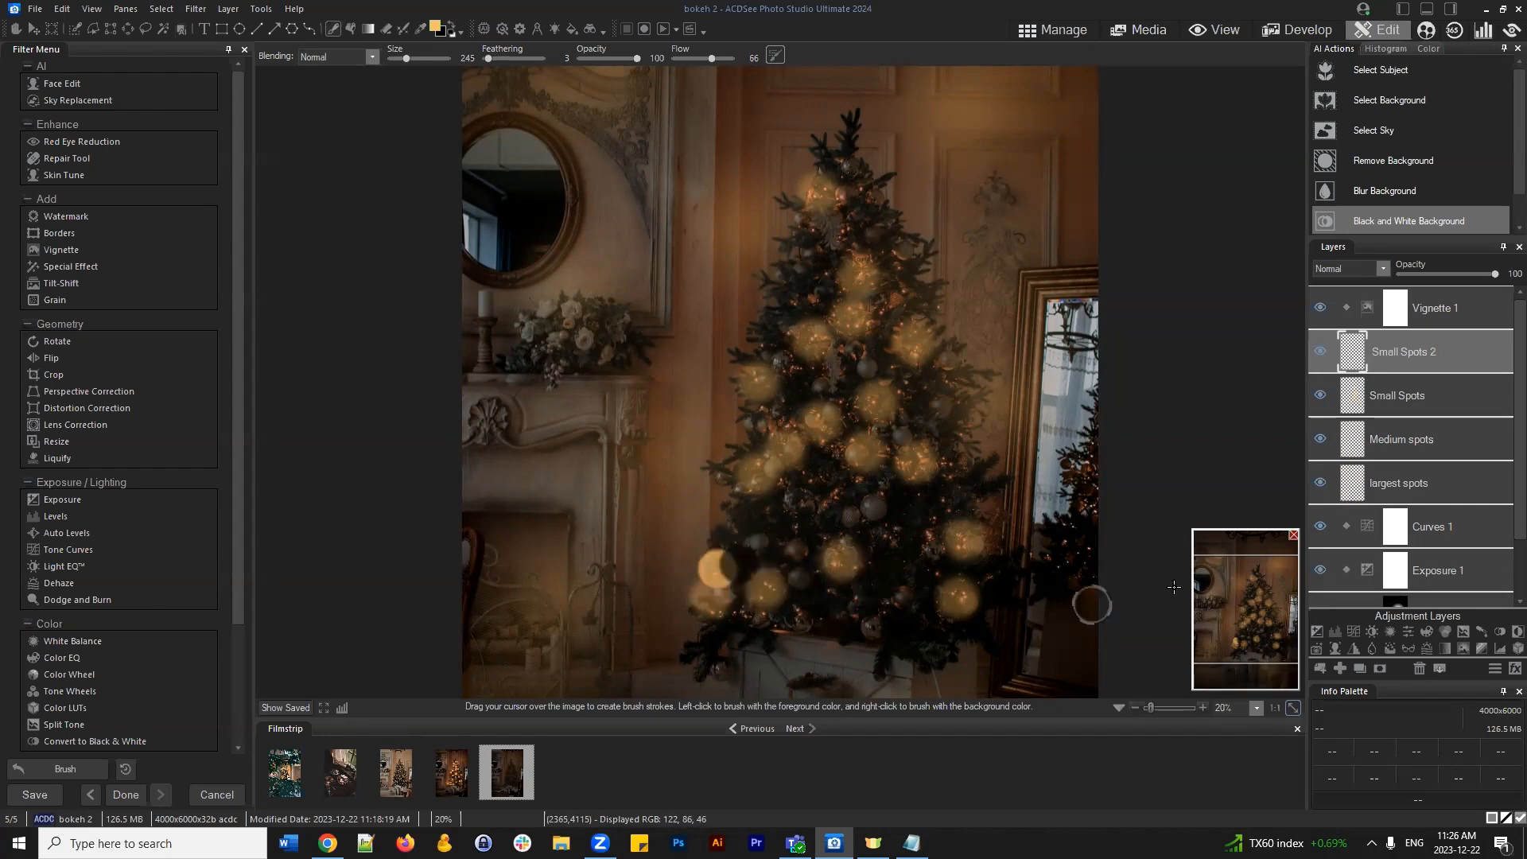
key("ctrl+z")
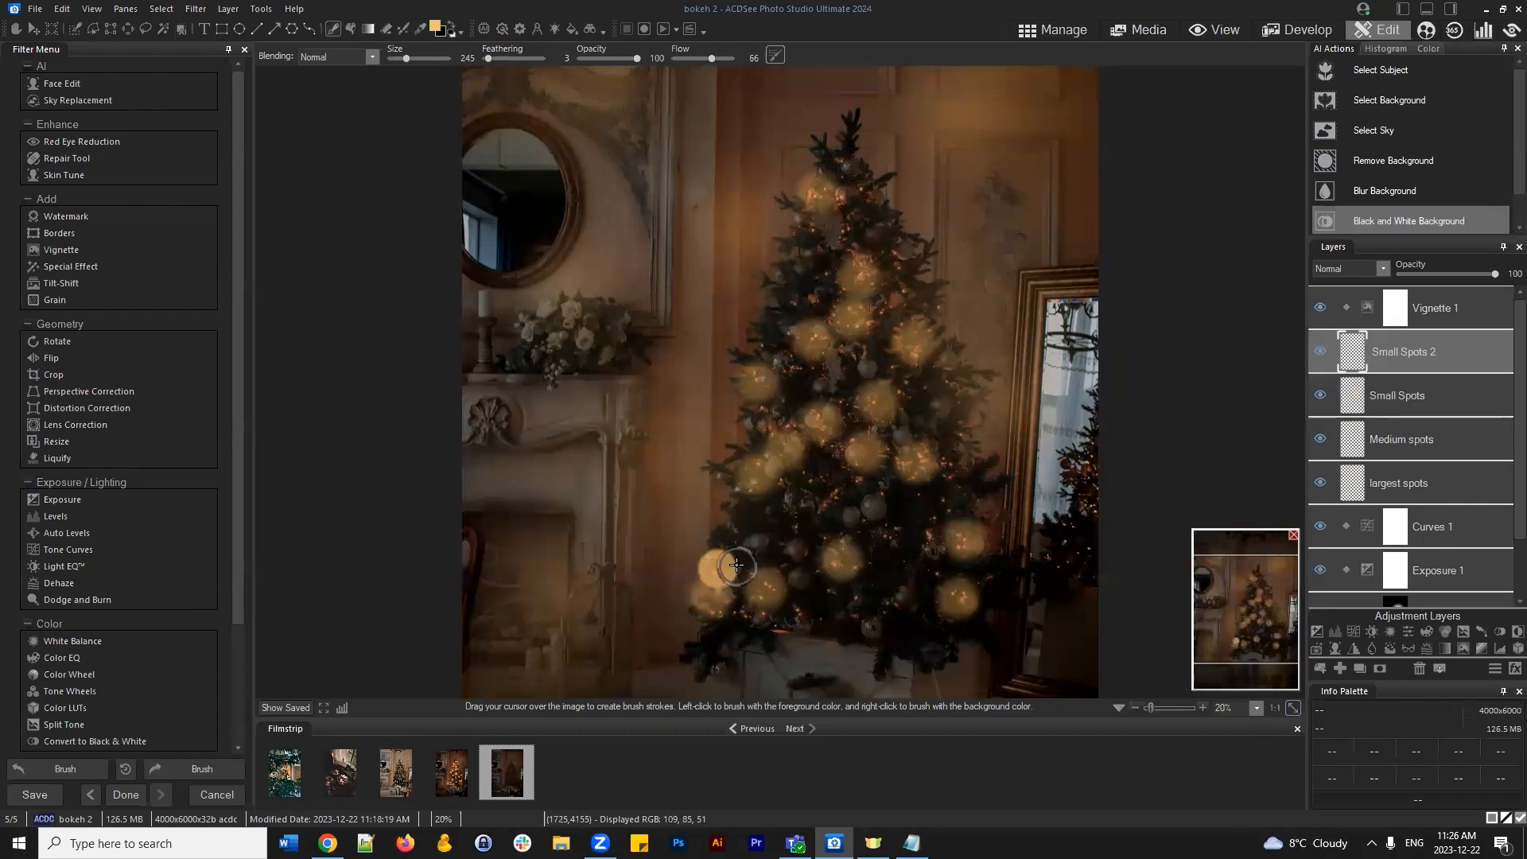
key("ctrl+y")
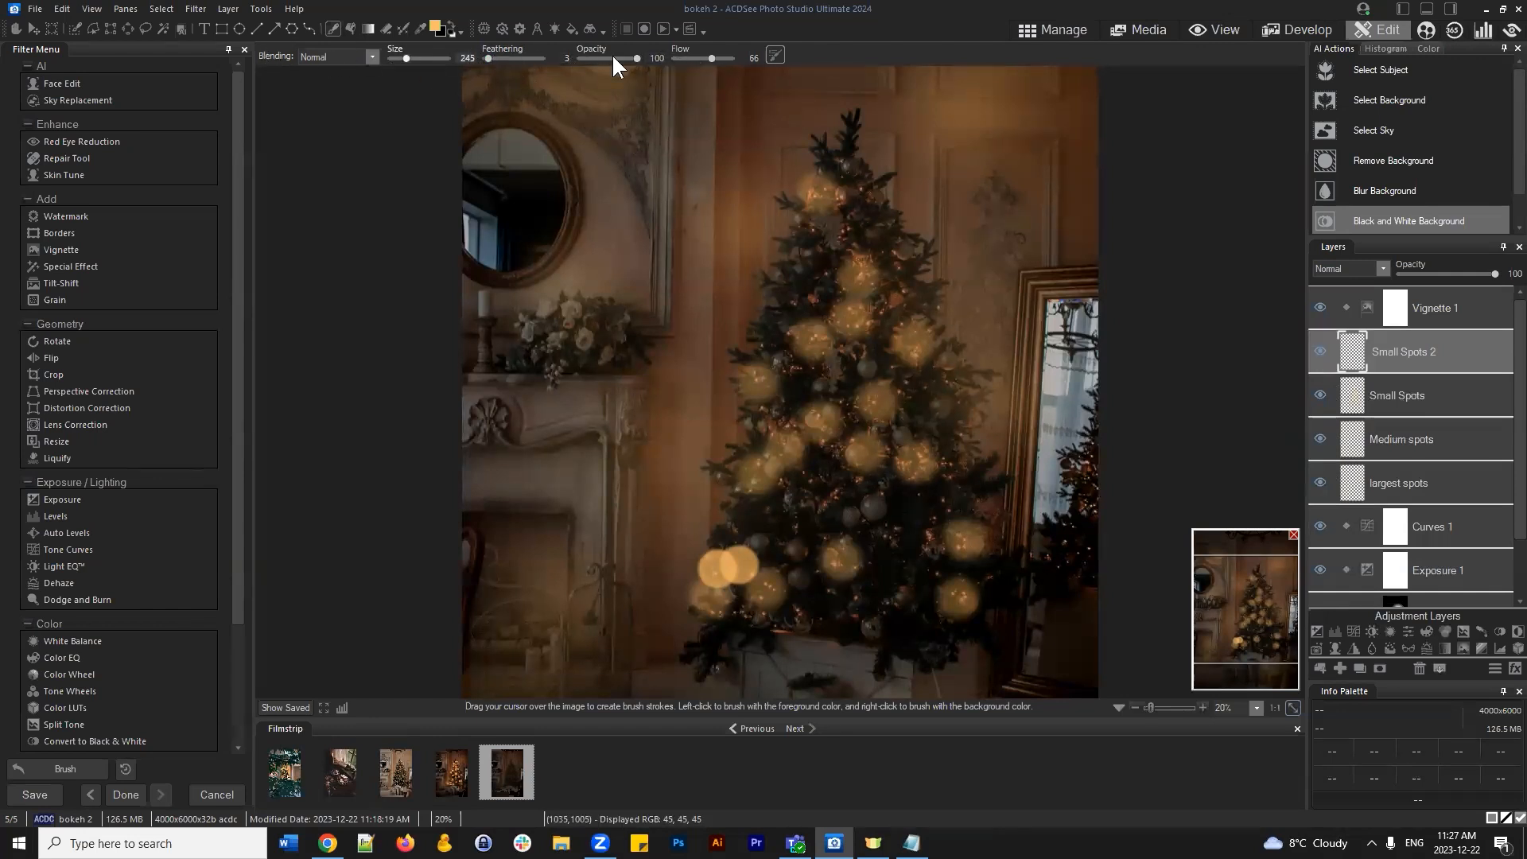
left_click(720, 570)
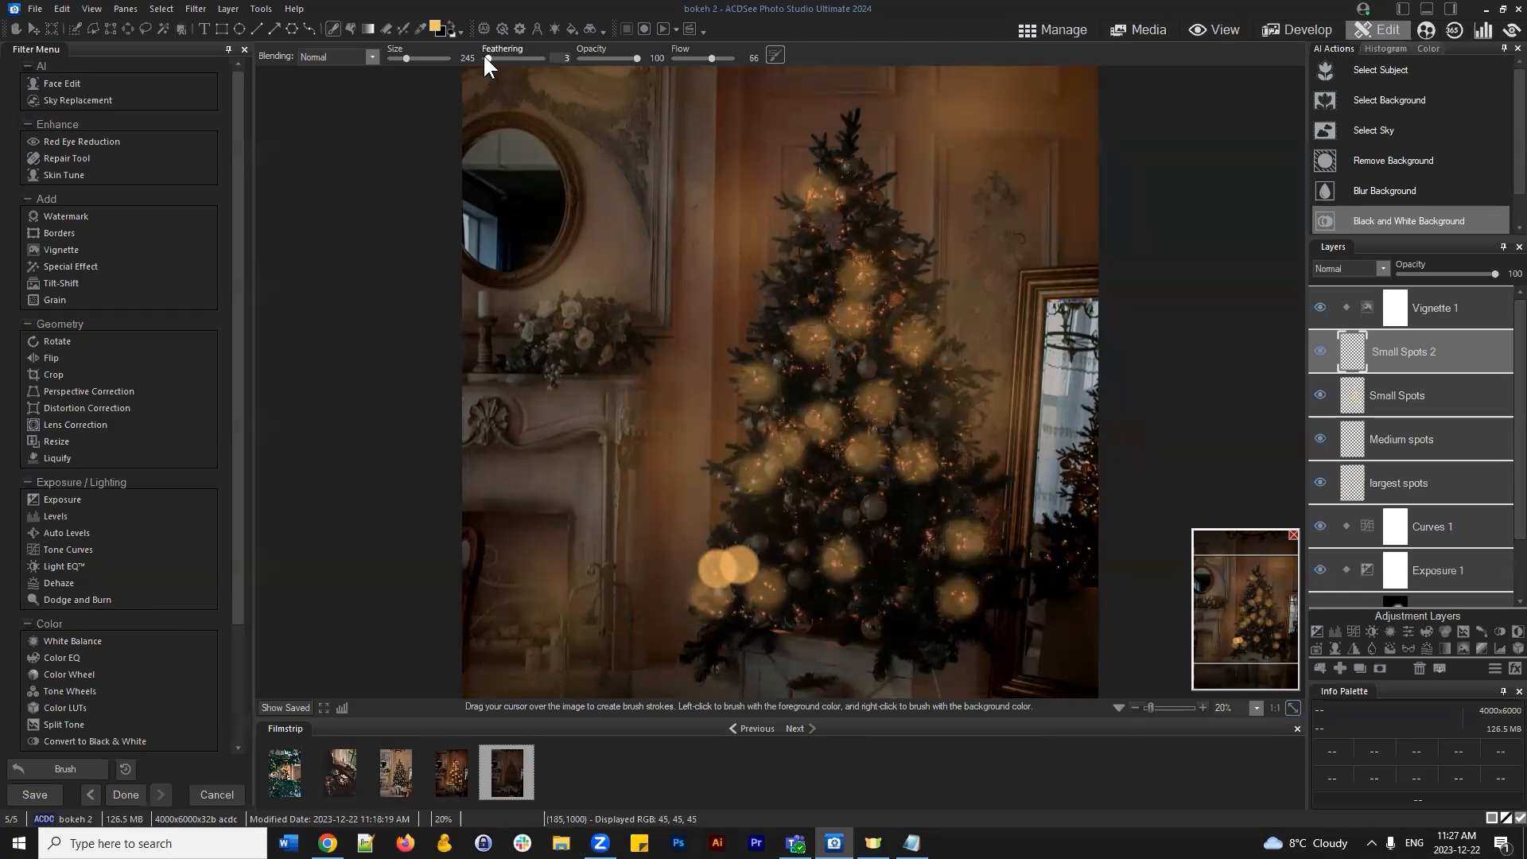
left_click(743, 571)
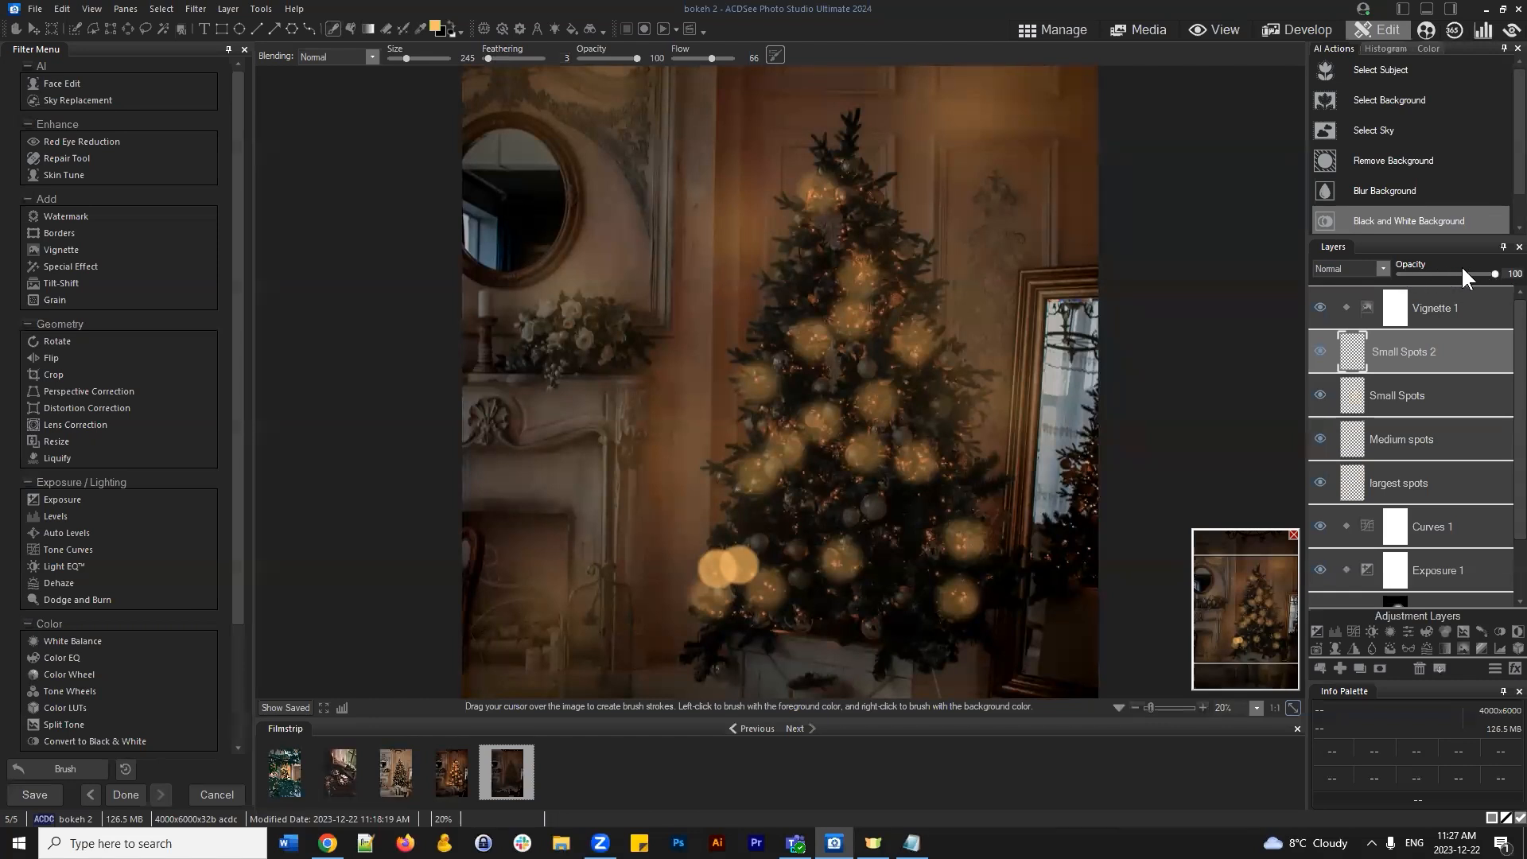
Keep the Small Spots 2 layer at 100 opacity and set the brush feathering to 36
mouse_move(1494, 273)
left_mouse_down()
mouse_move(1415, 269)
mouse_move(1508, 274)
left_mouse_up()
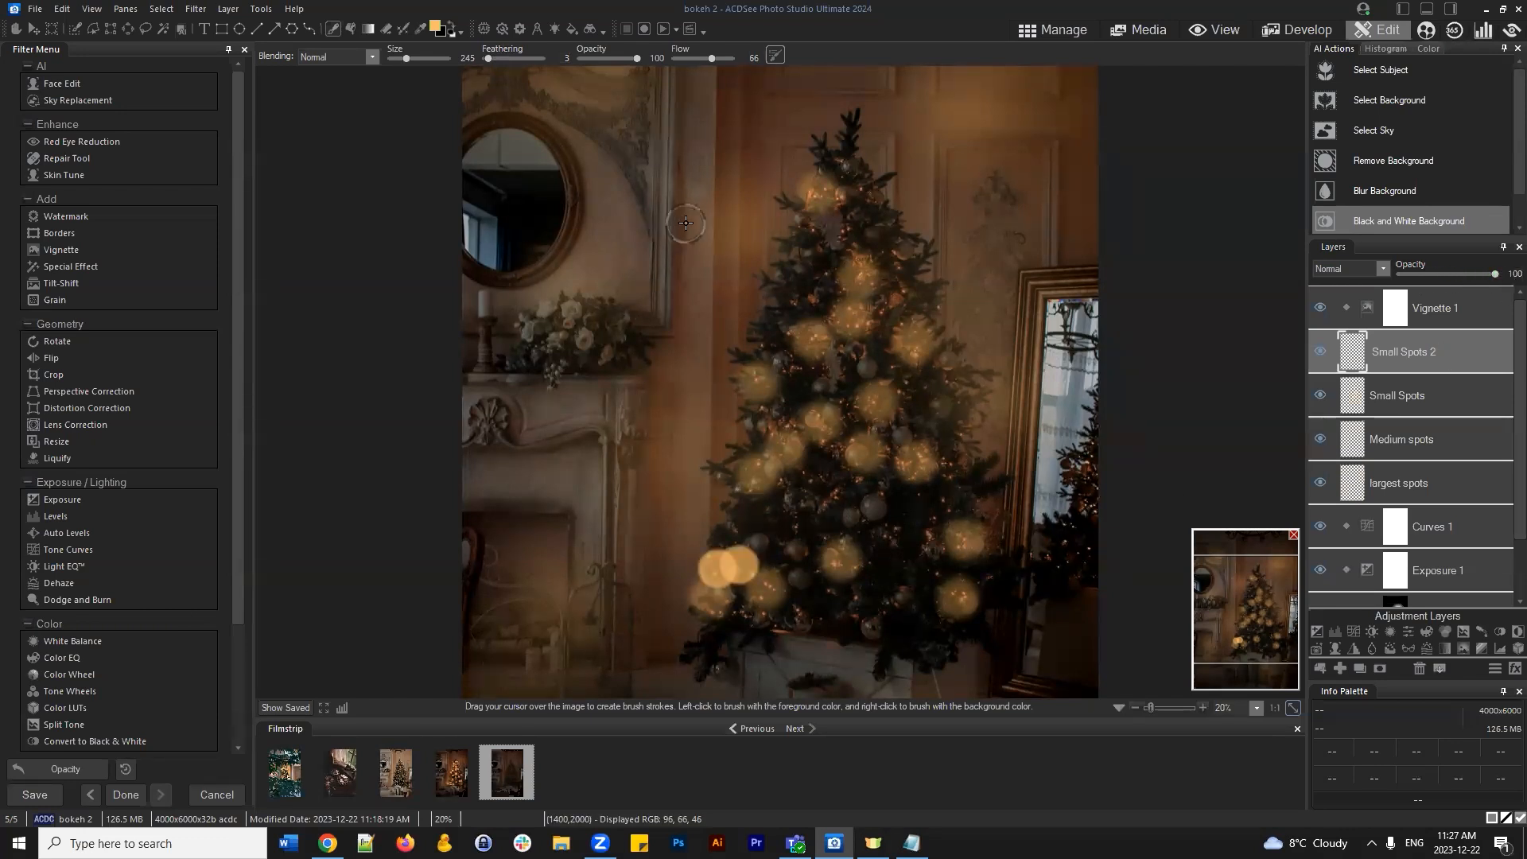
left_click_drag(487, 58, 616, 61)
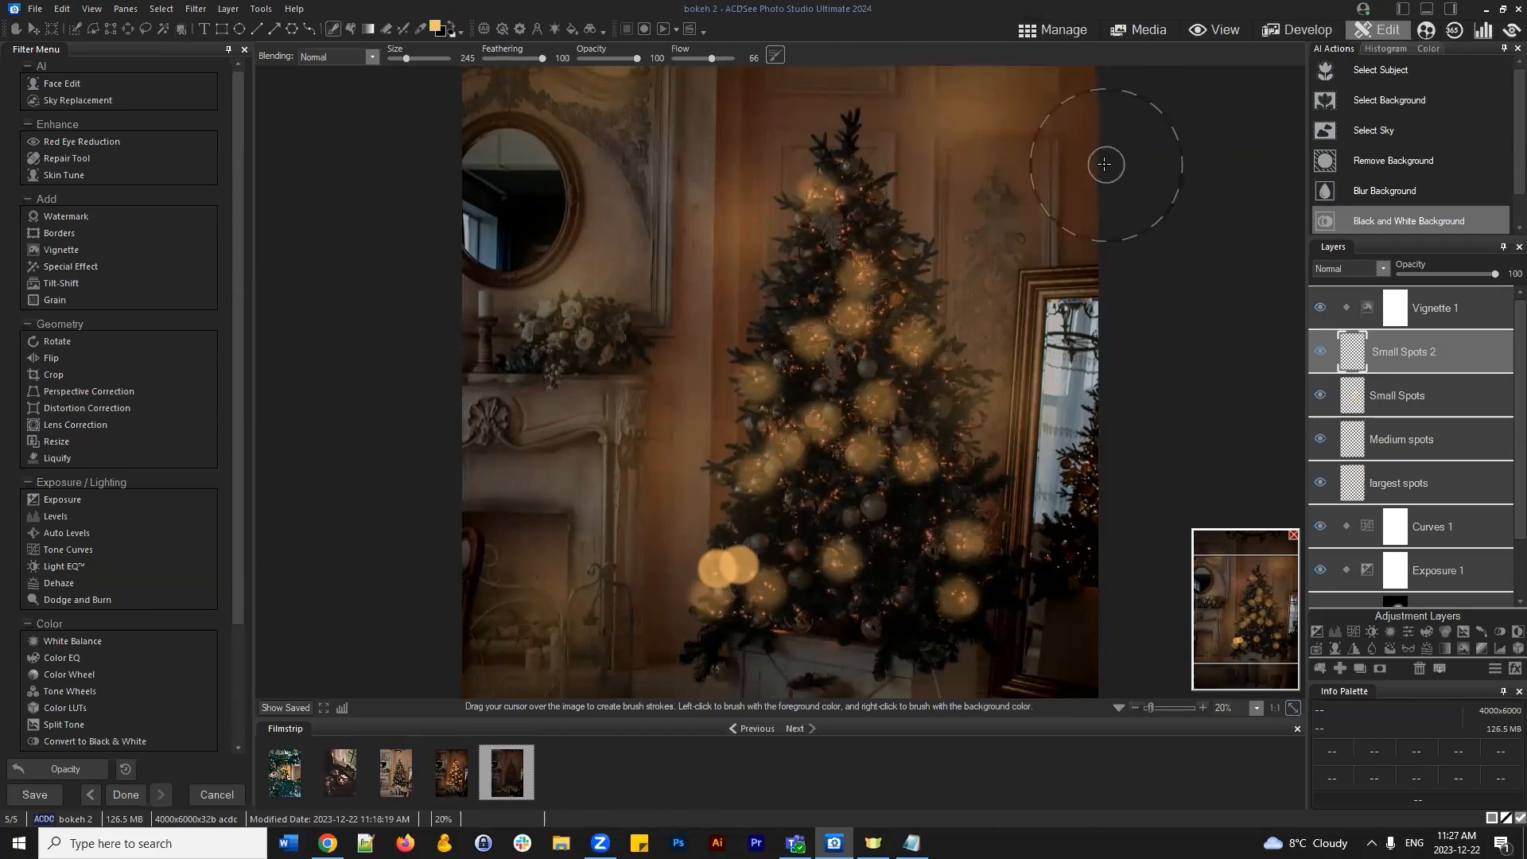
left_click_drag(534, 58, 506, 58)
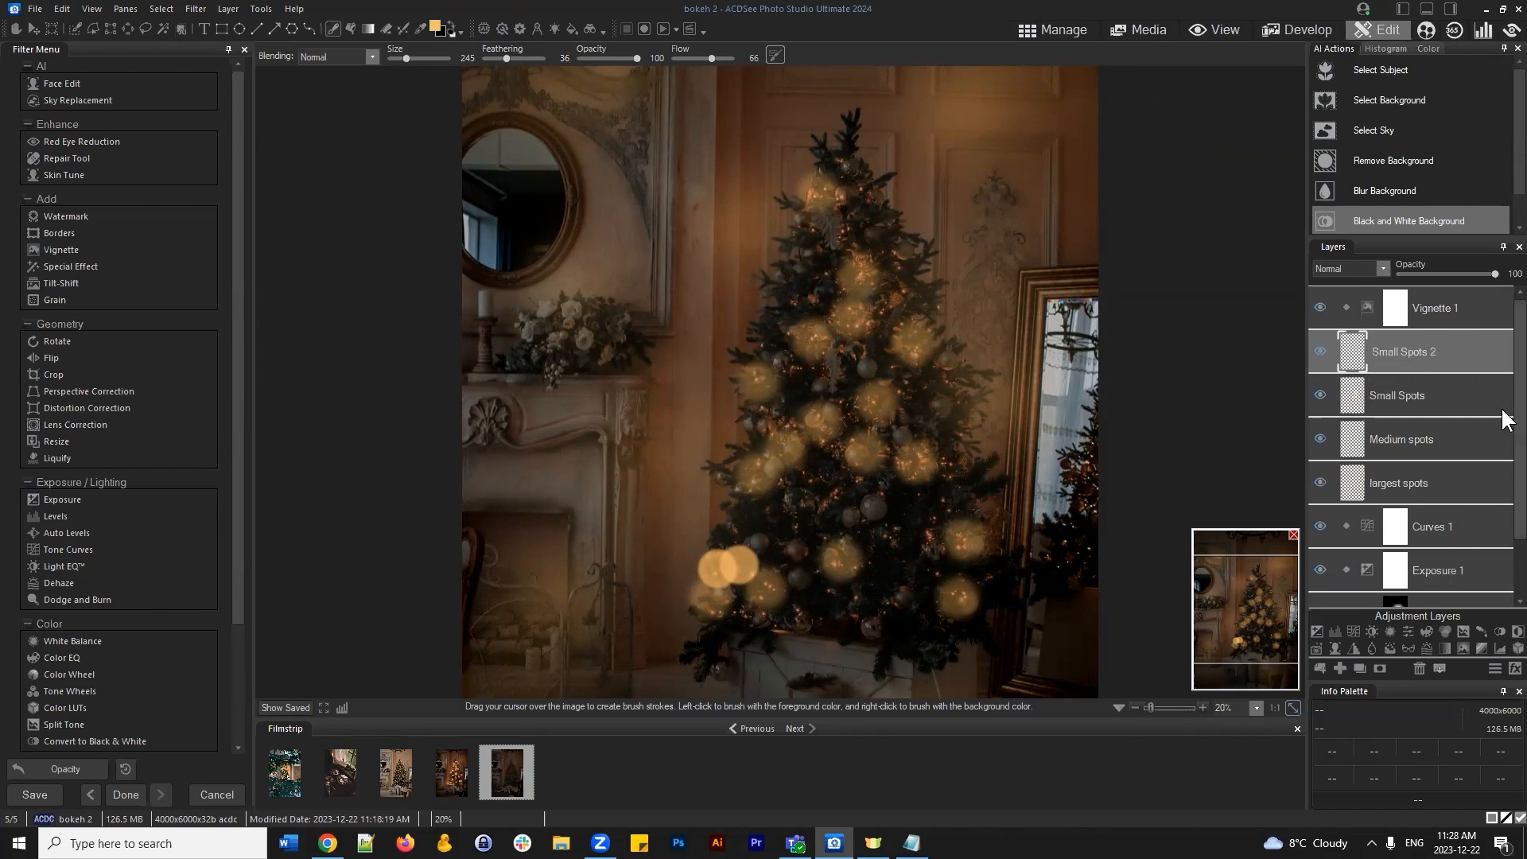
Review the layer stack from Vignette 1 down to the base photo and check the bokeh spots across the whole image
left_click_drag(1513, 353, 1506, 427)
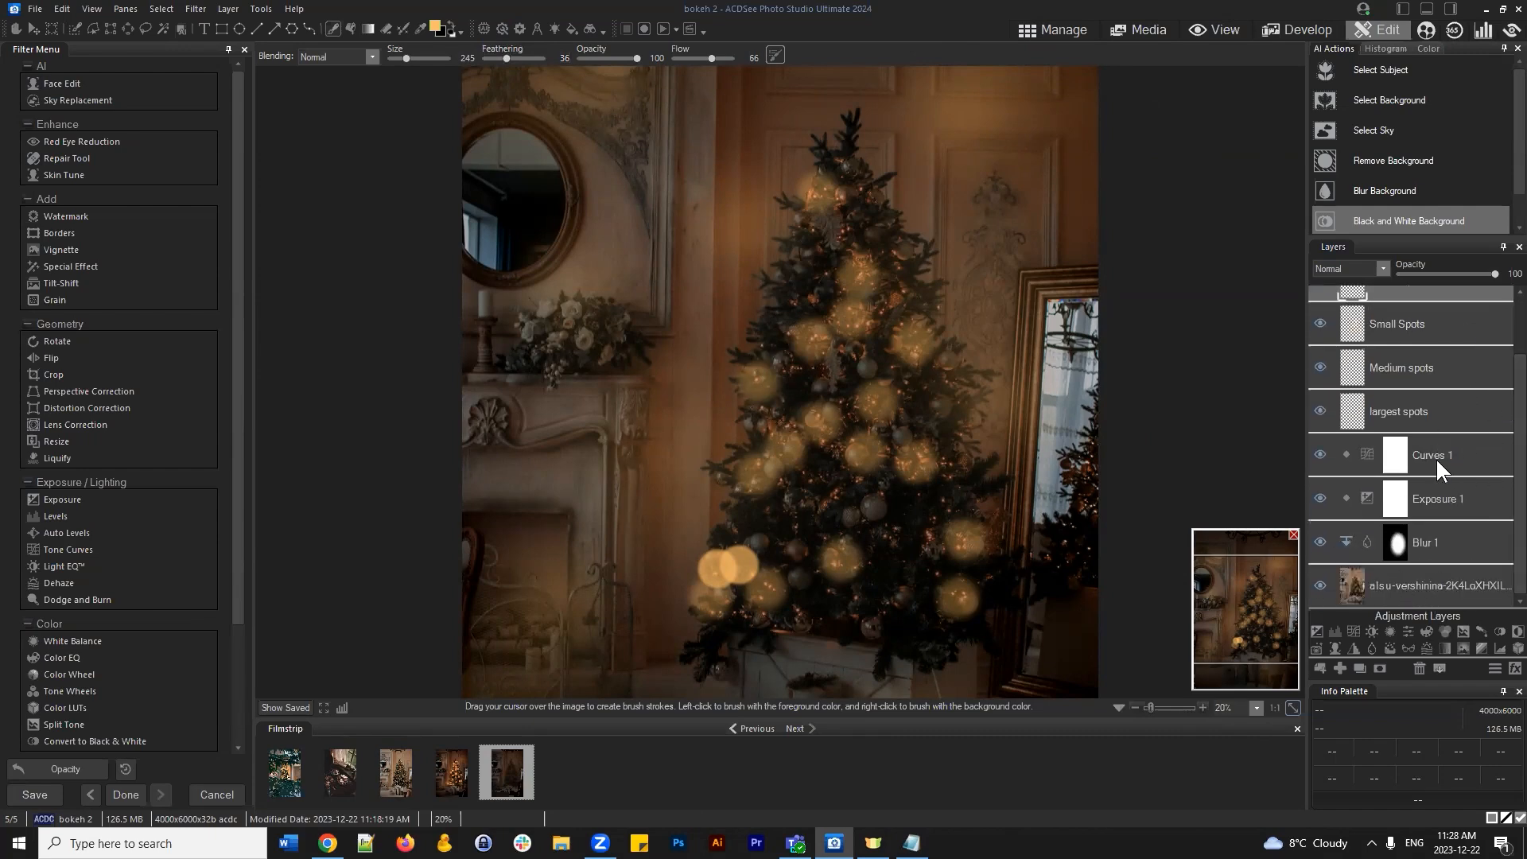
scroll(1506, 421, "up", 2)
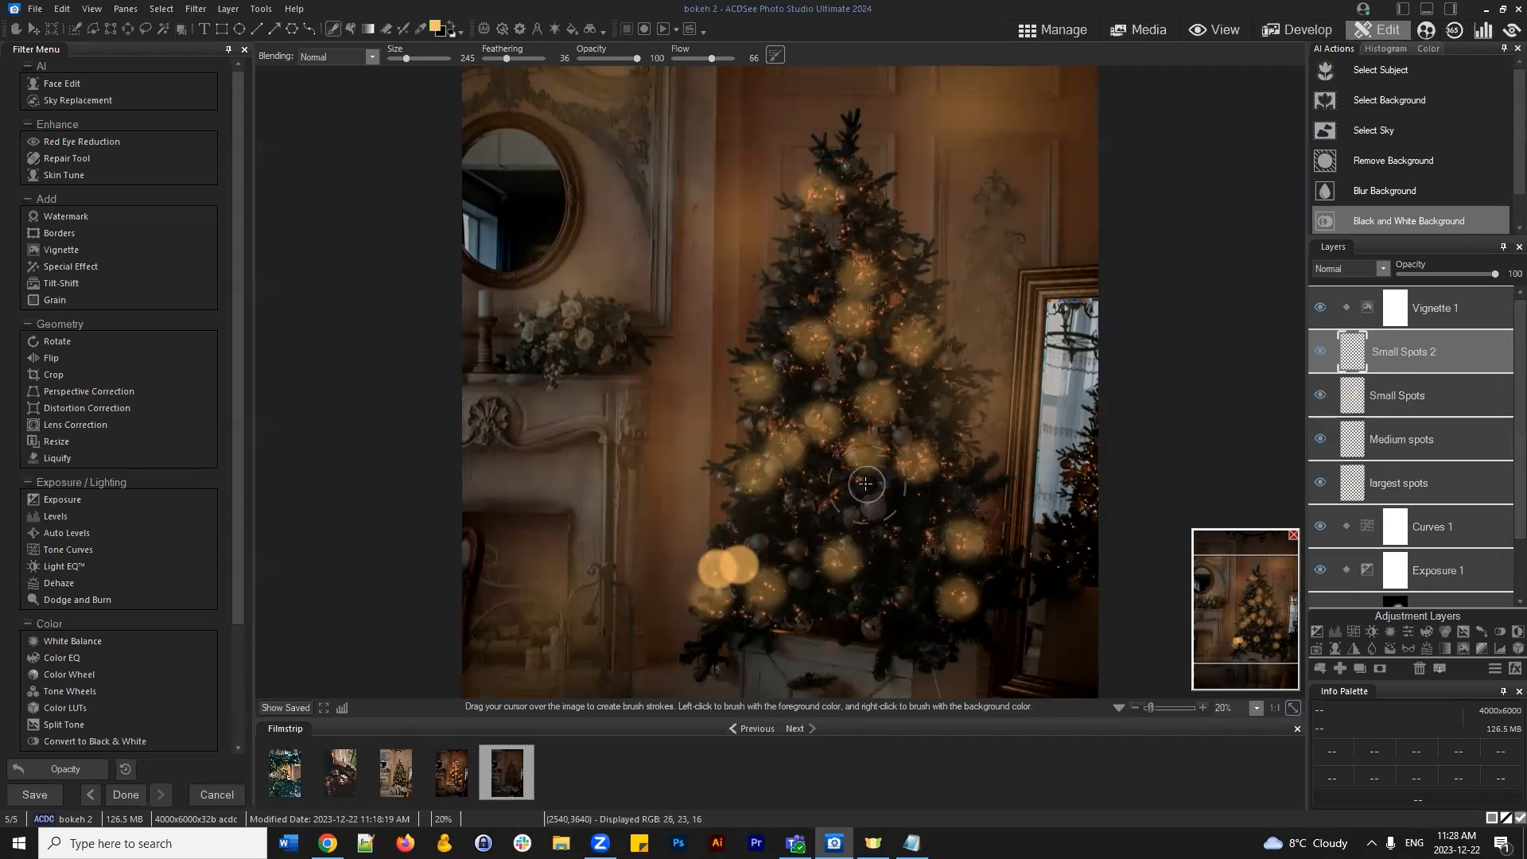
scroll(1434, 408, "down", 1)
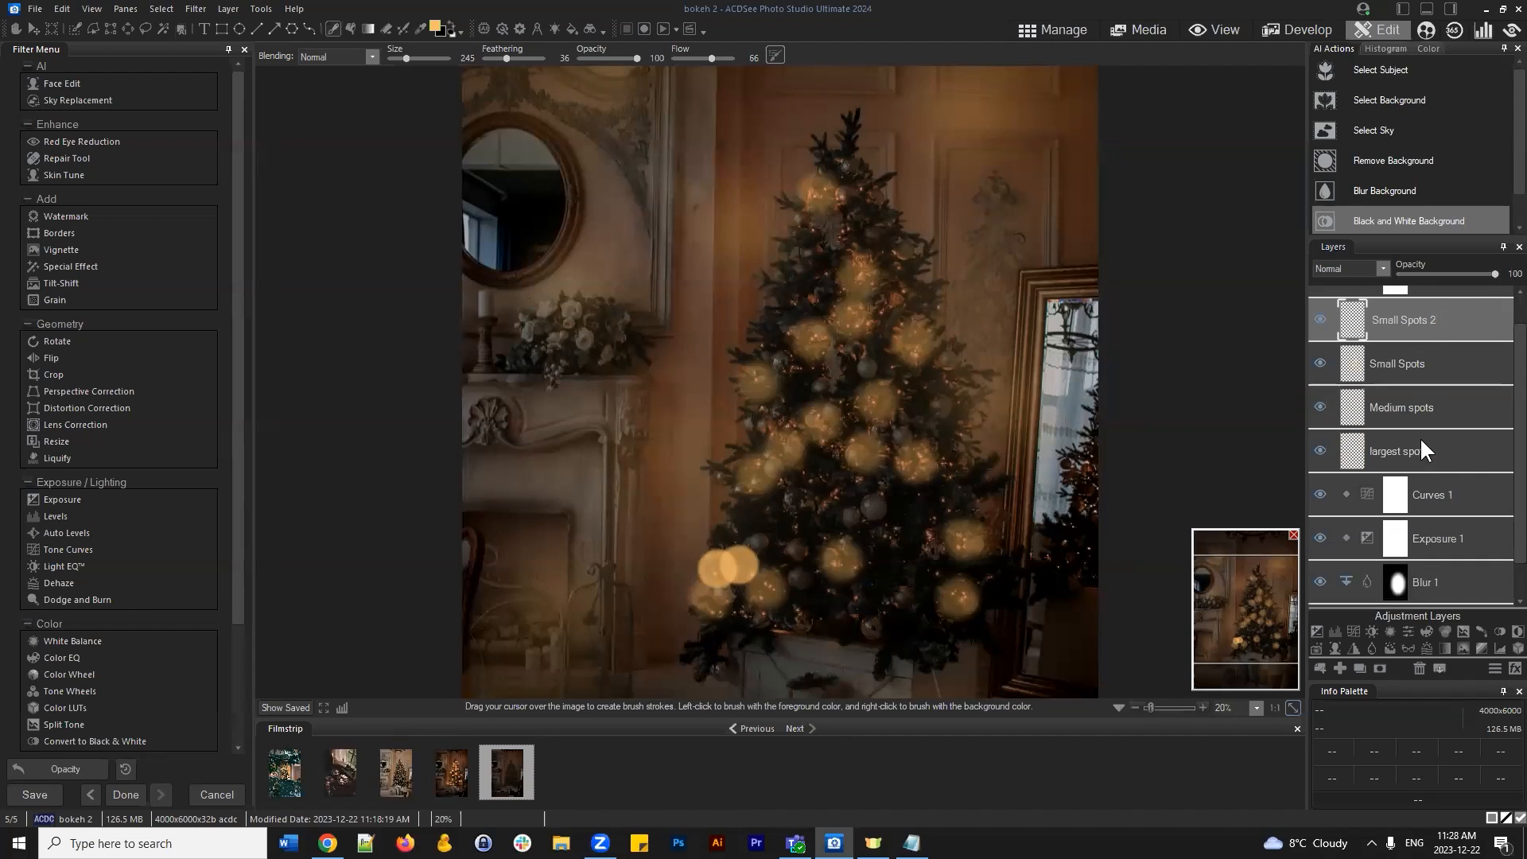
scroll(1425, 326, "up", 1)
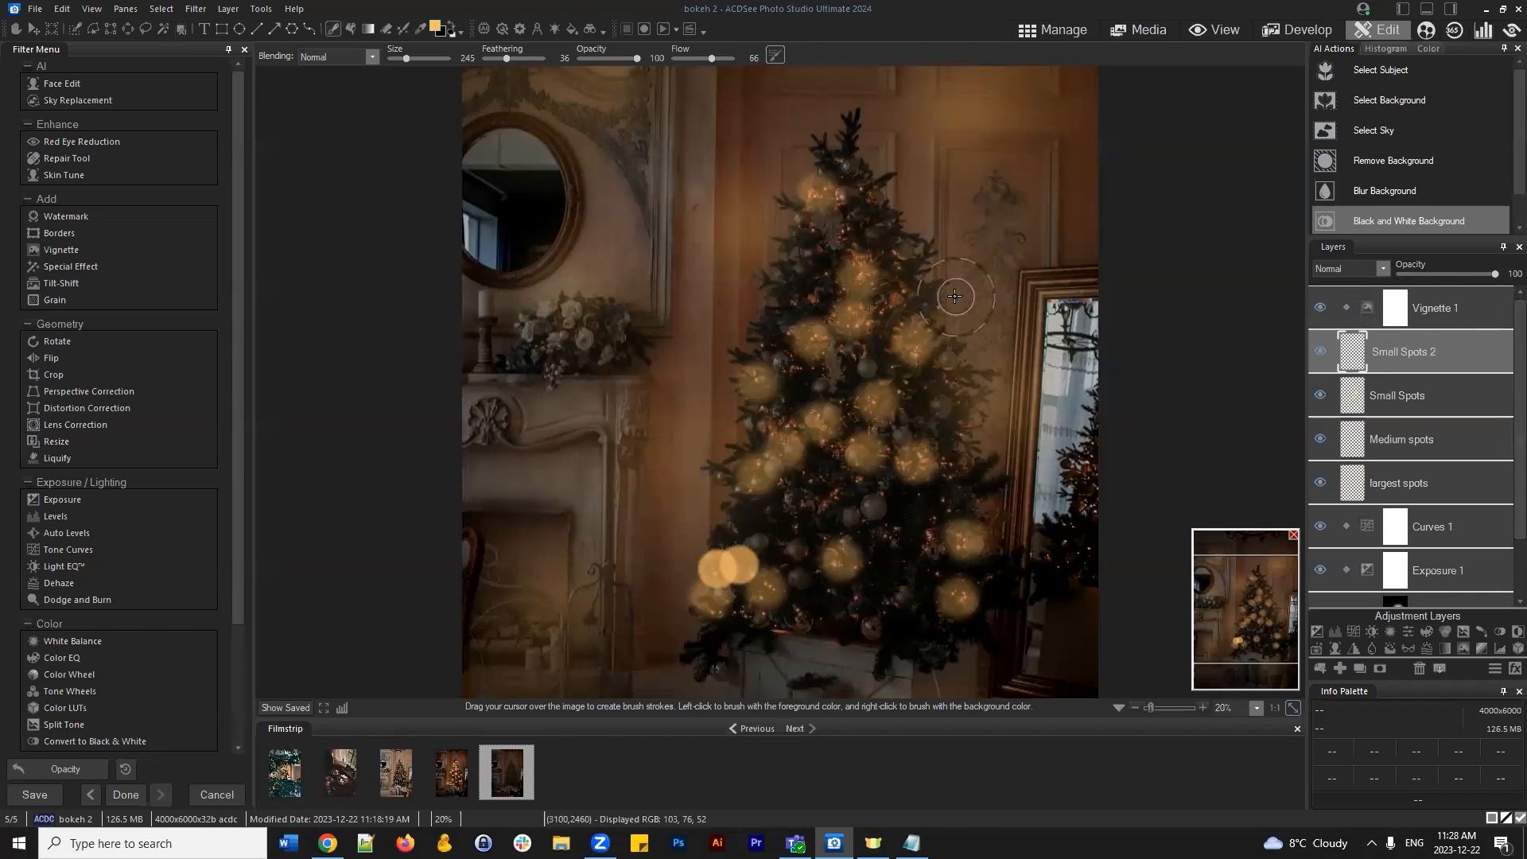
scroll(942, 275, "down", 2)
scroll(943, 259, "down", 1)
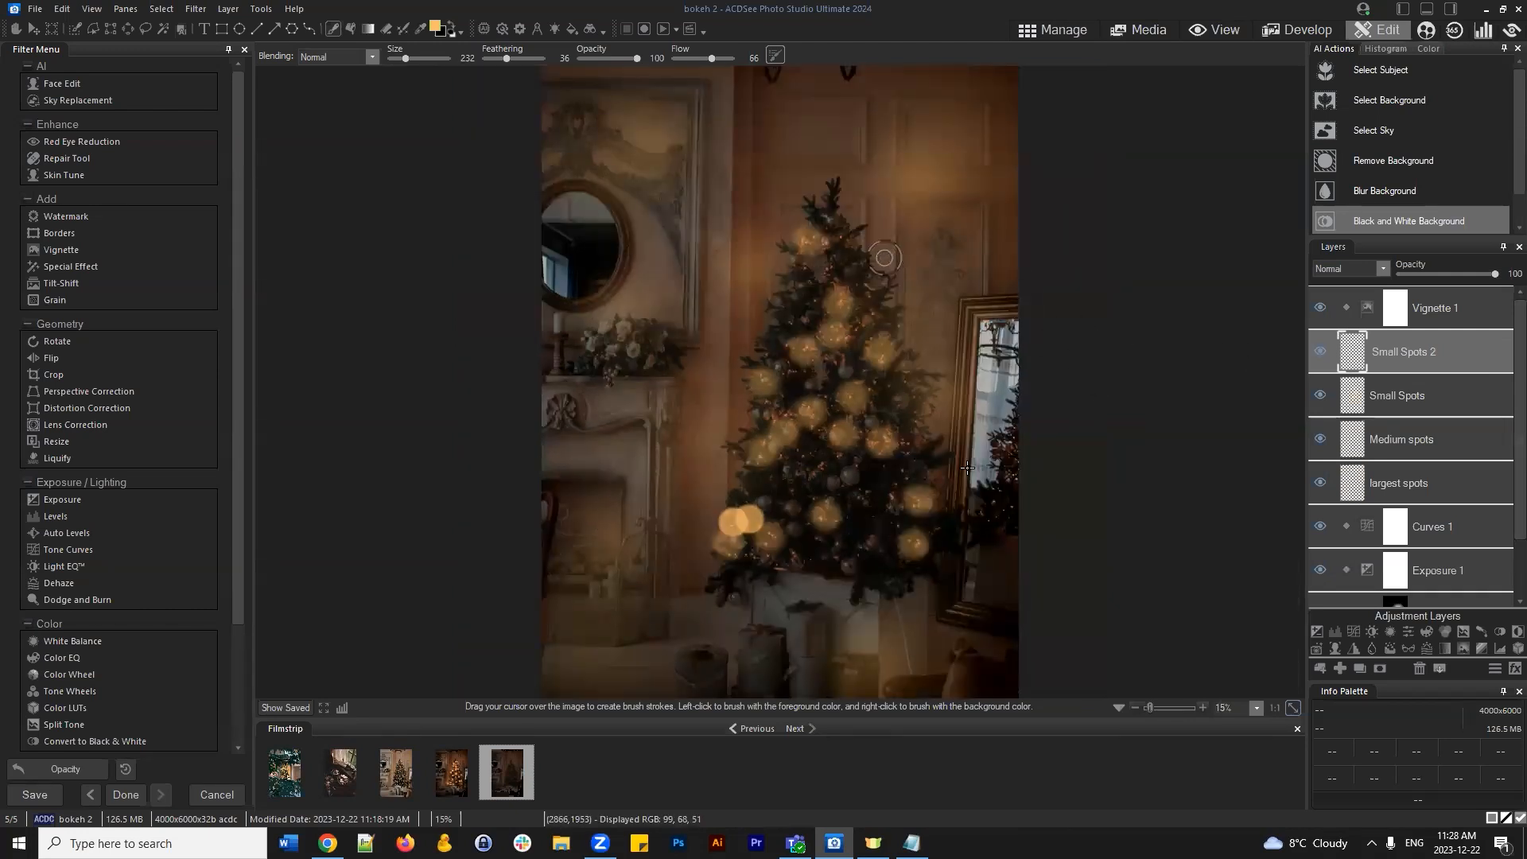
scroll(934, 323, "down", 1)
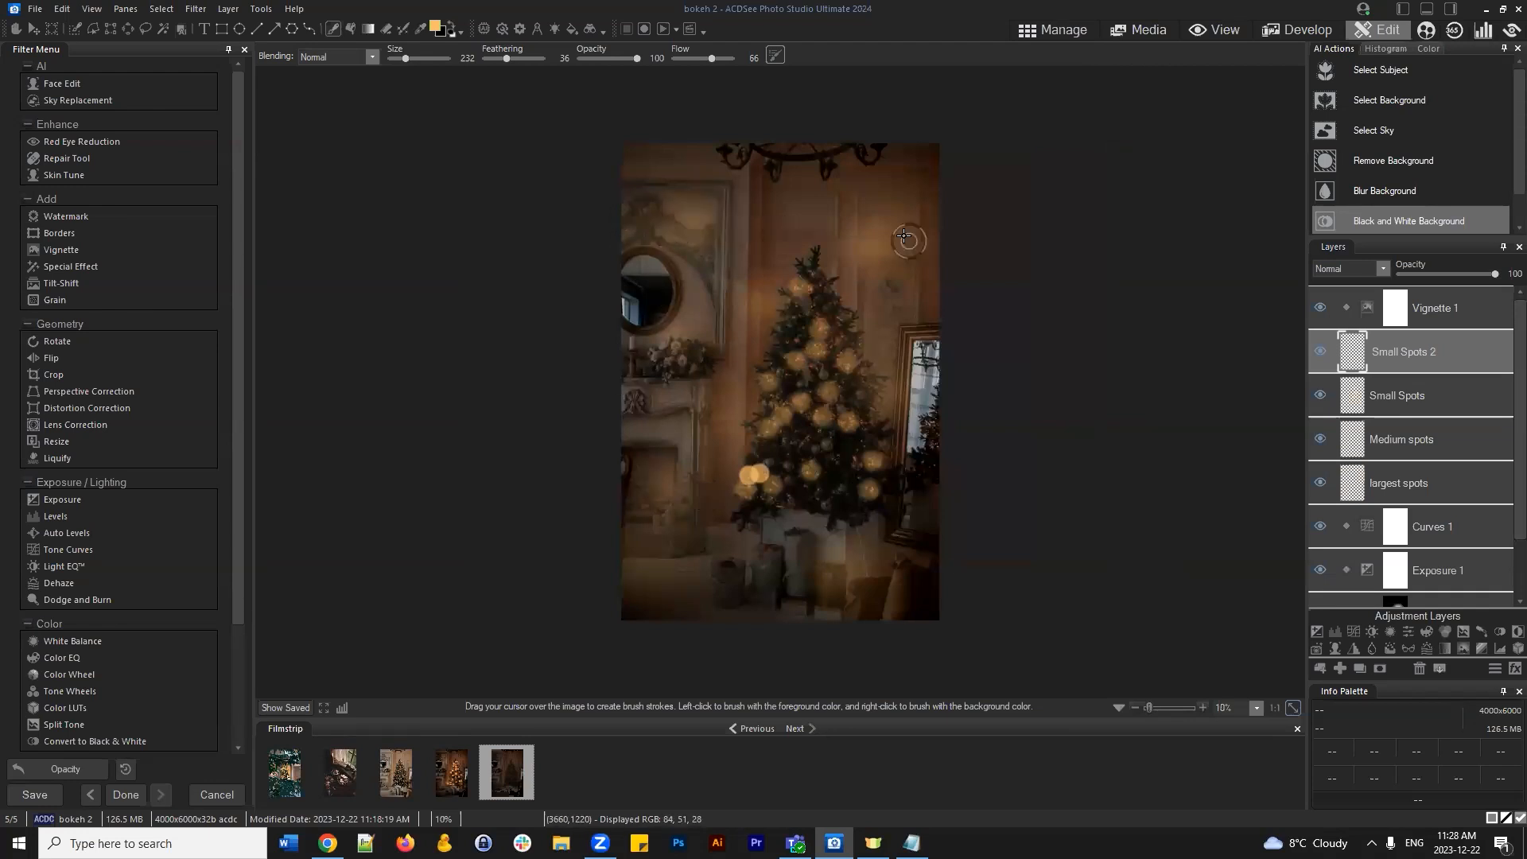
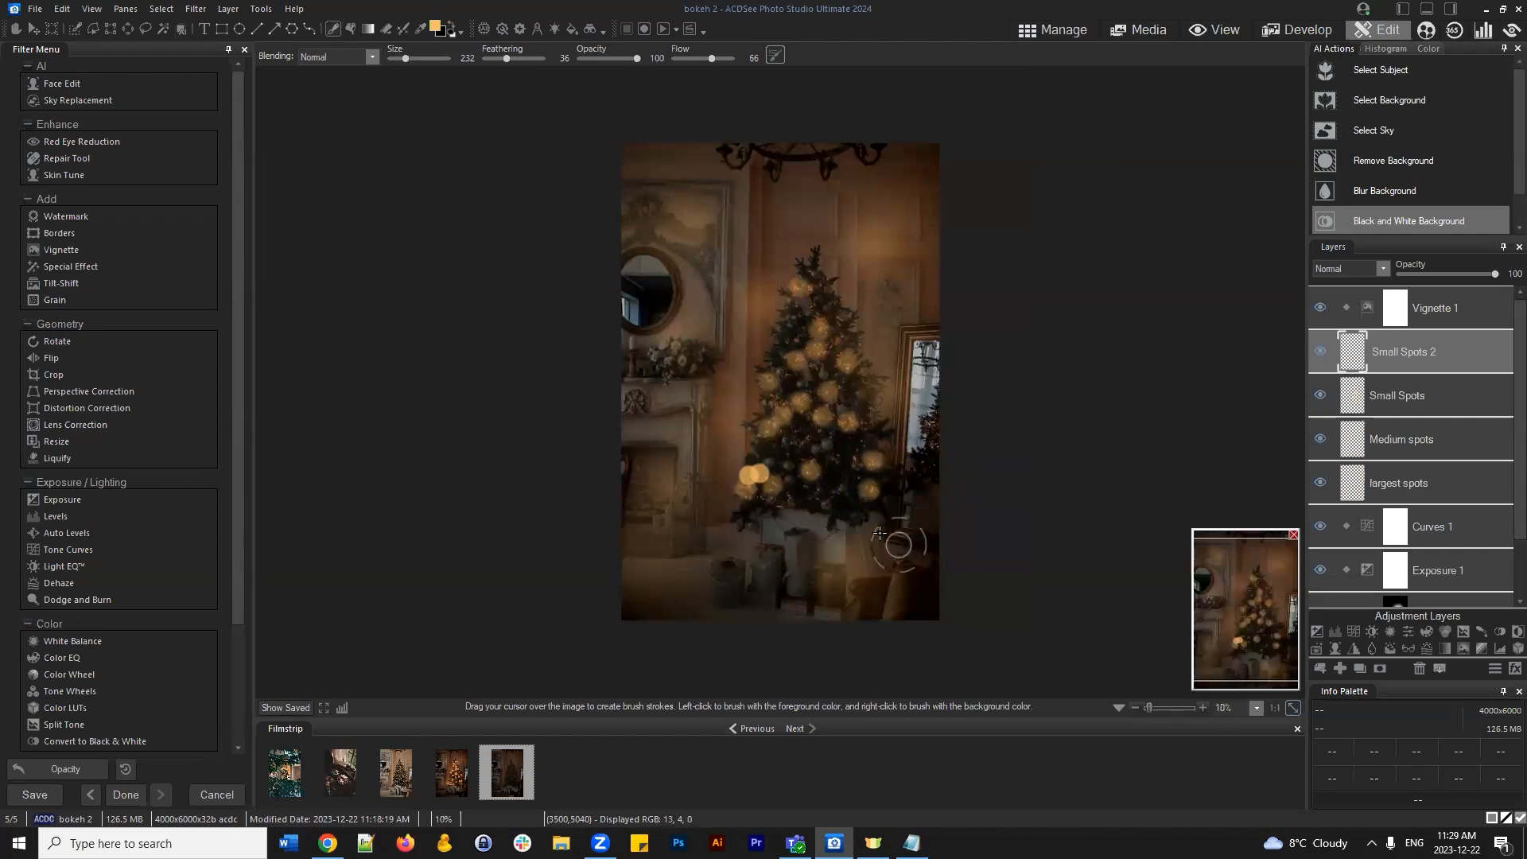
Examine the lower part of the photo and review the layer stack from Vignette 1 down to the base photo
scroll(879, 532, "up", 2)
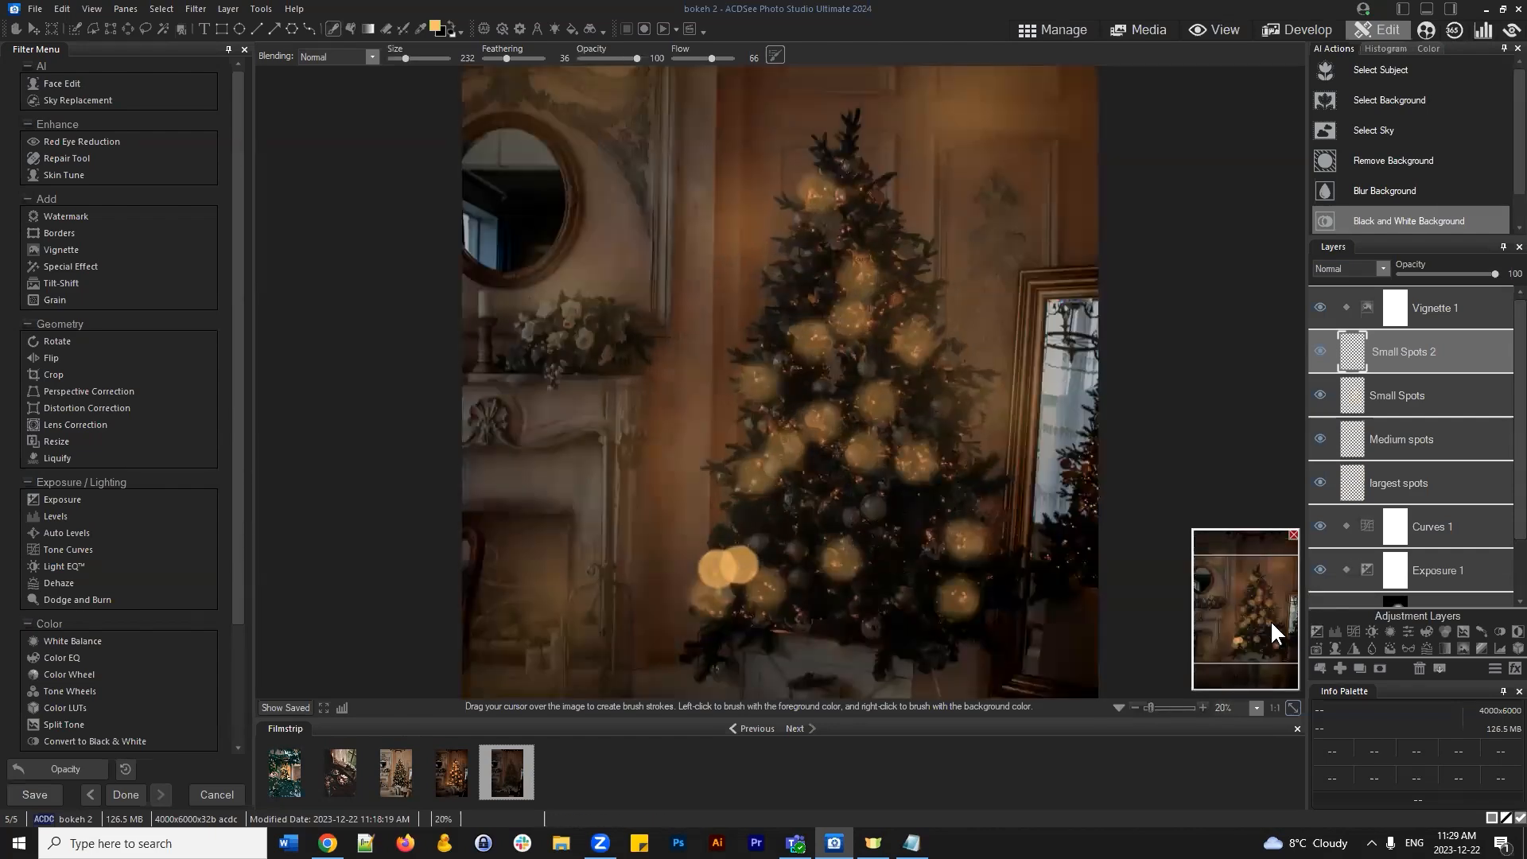
left_click_drag(1272, 621, 1272, 648)
scroll(1405, 446, "down", 2)
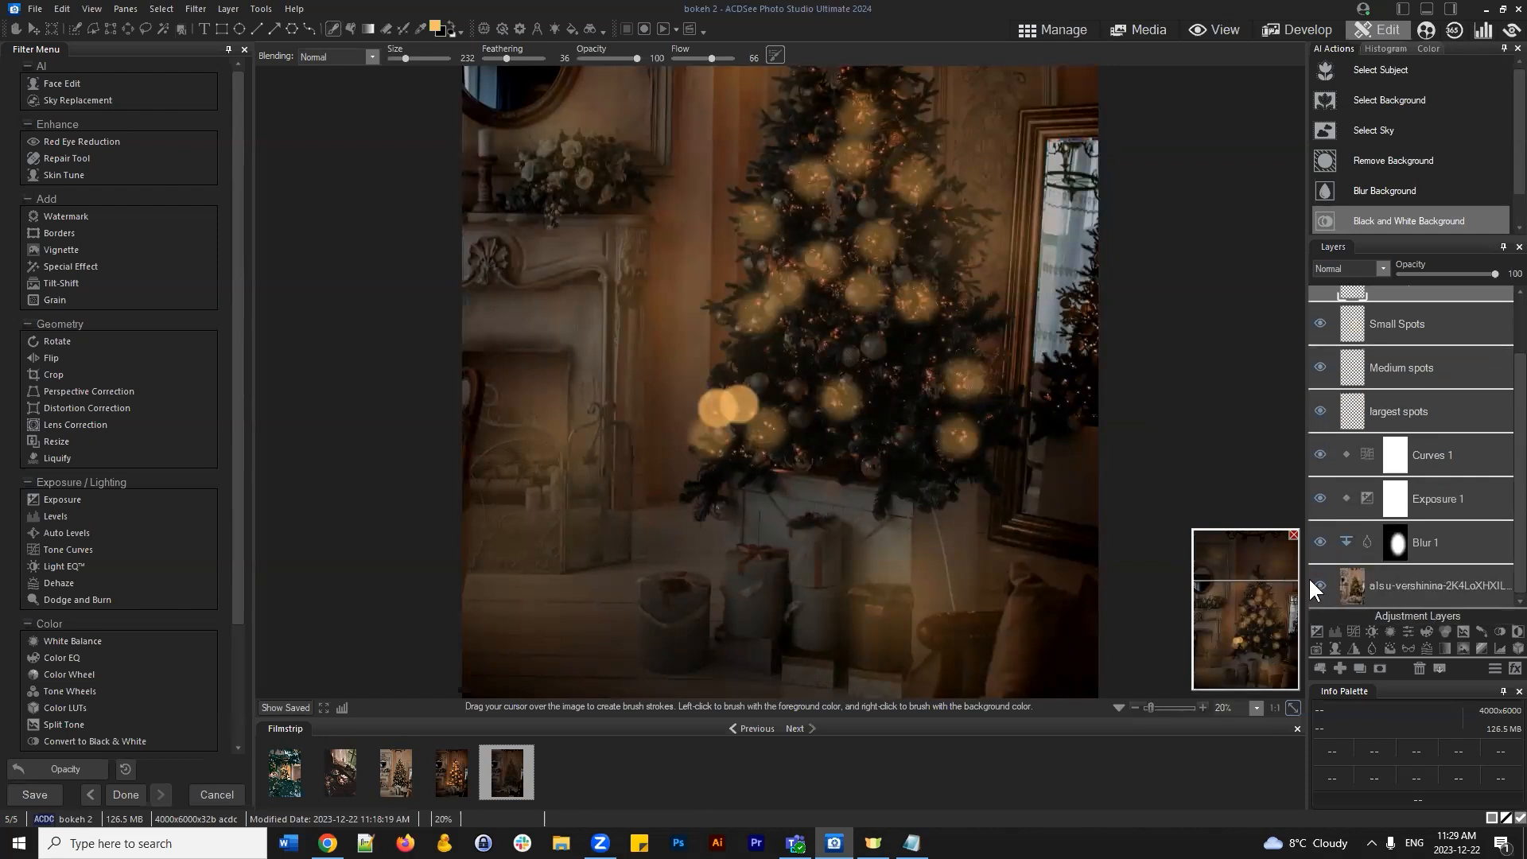
scroll(1466, 586, "up", 1)
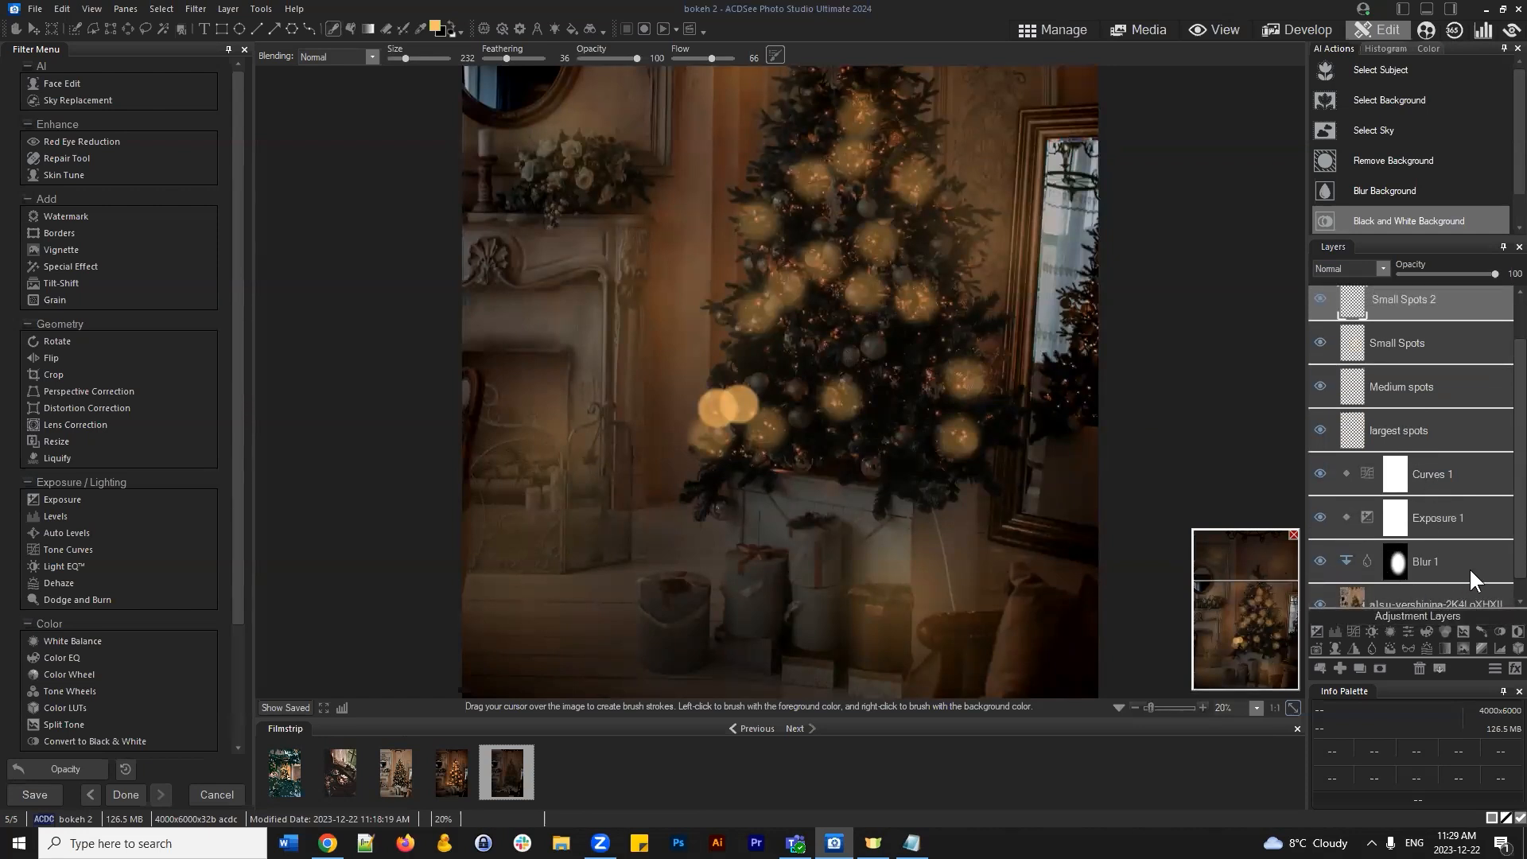
scroll(1443, 542, "up", 1)
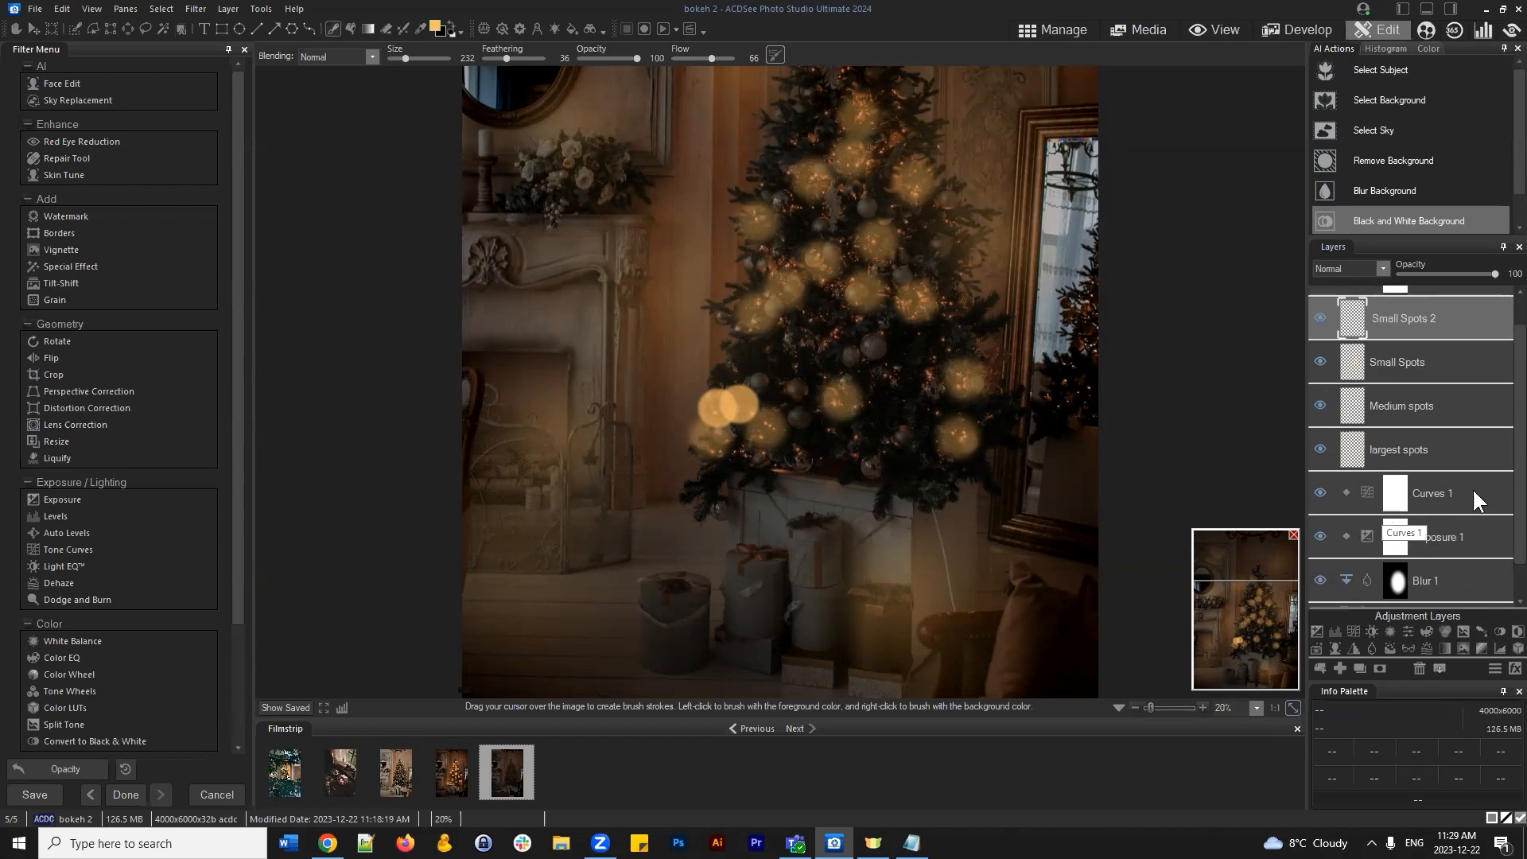
scroll(1468, 488, "down", 2)
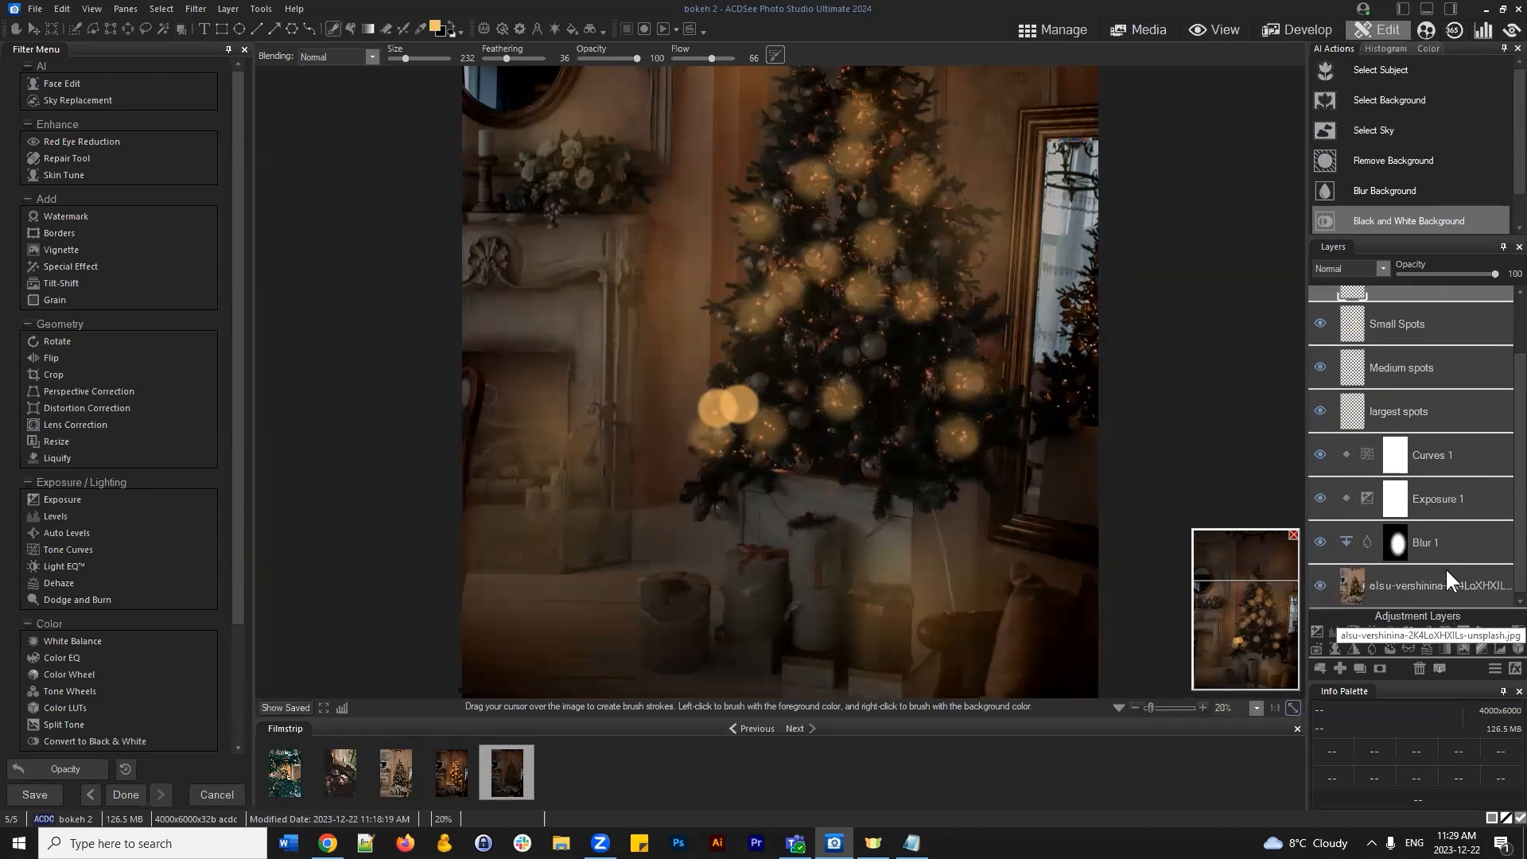
scroll(1455, 572, "up", 4)
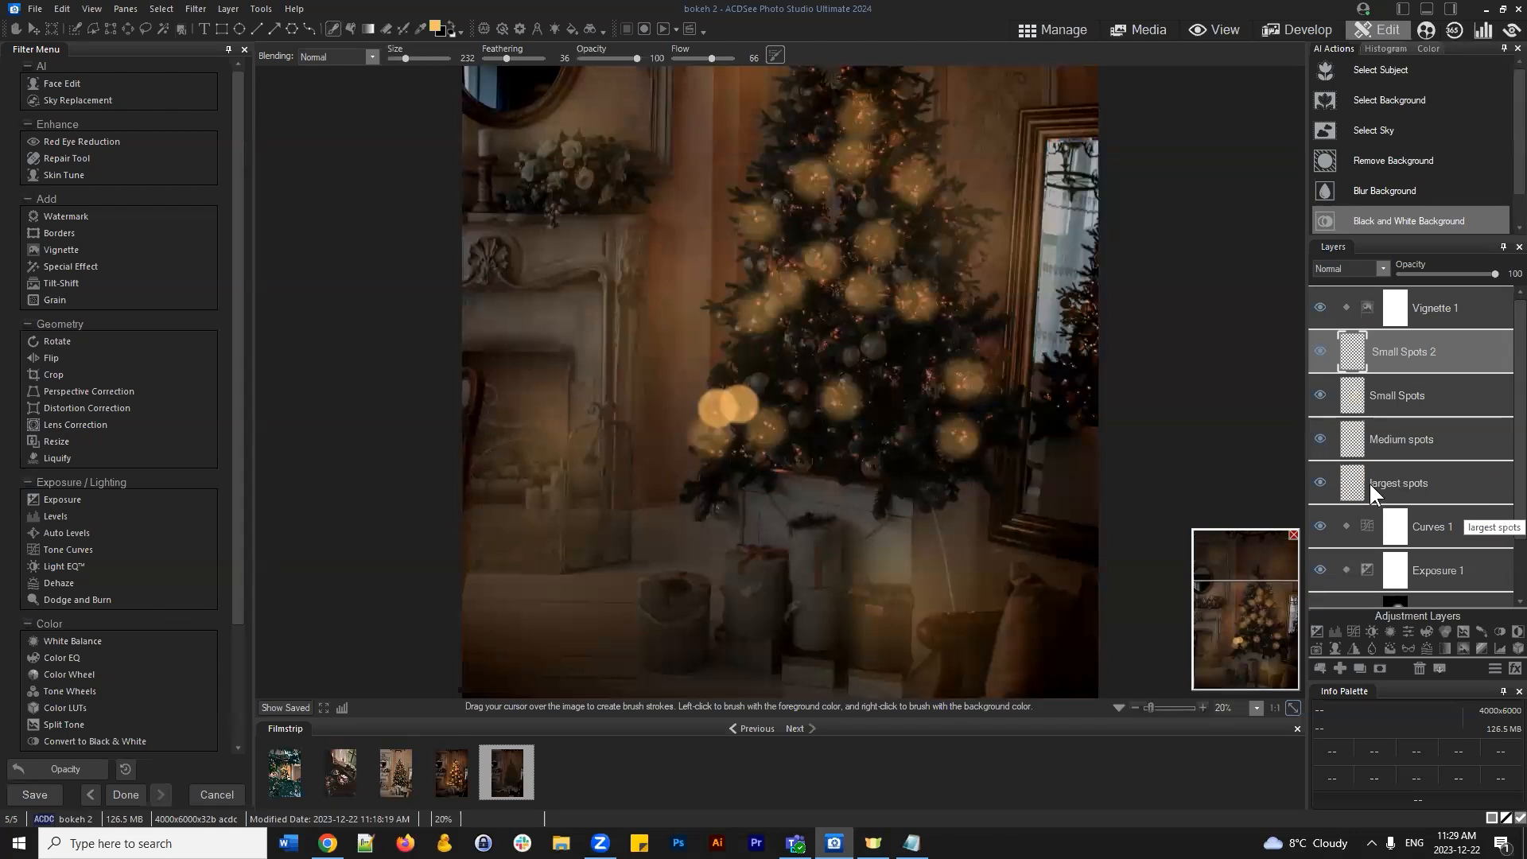
scroll(1416, 504, "down", 2)
scroll(1427, 498, "up", 2)
On the largest spots layer, dab overlapping pairs of crisp spots at the tree's centre and left side, using brush size 232 and feathering 6
left_click(1418, 495)
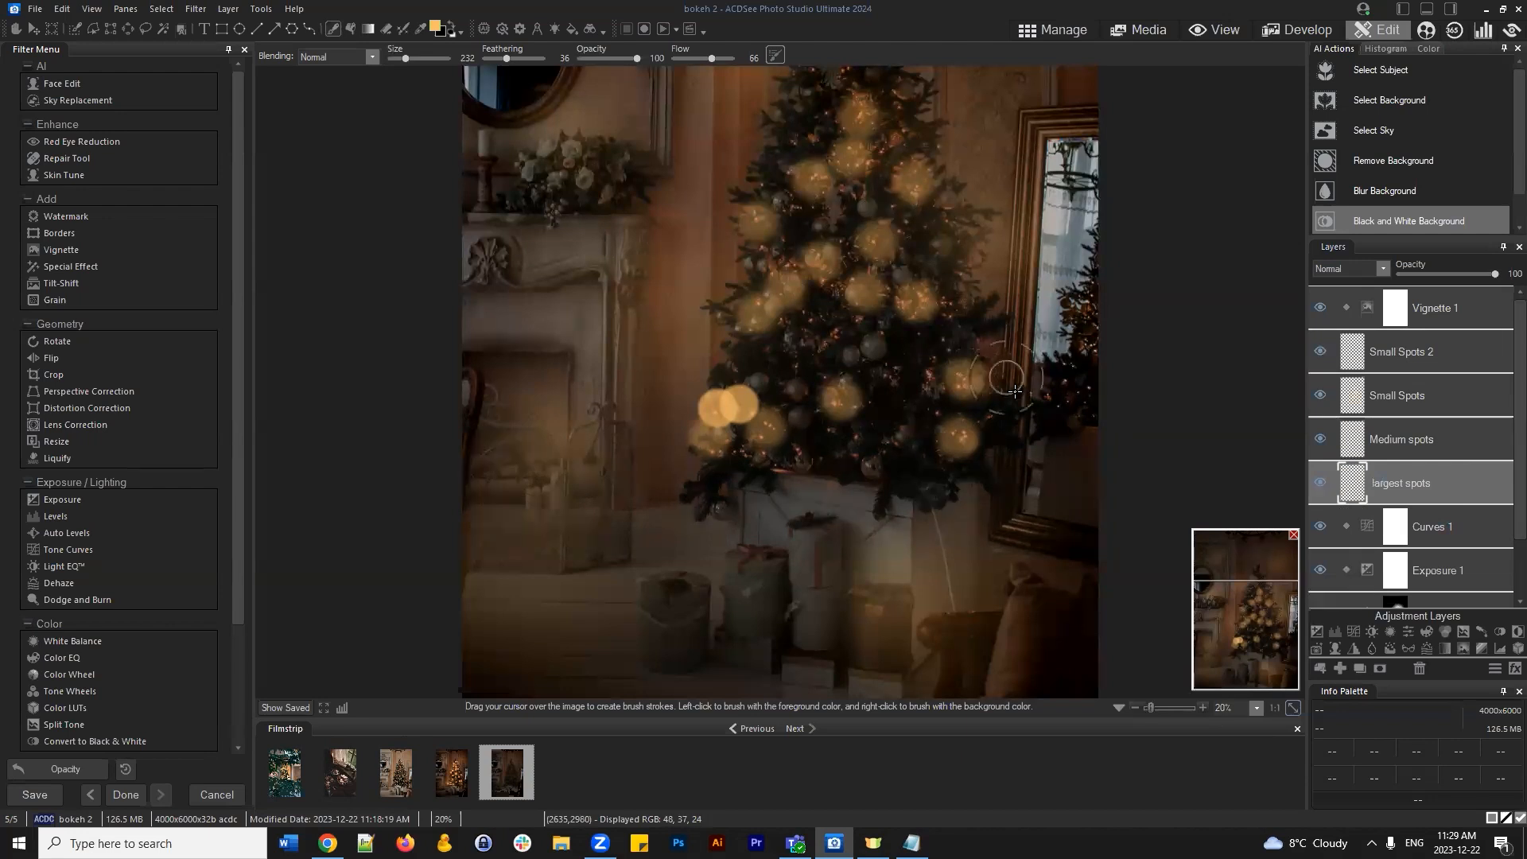
left_click(720, 403)
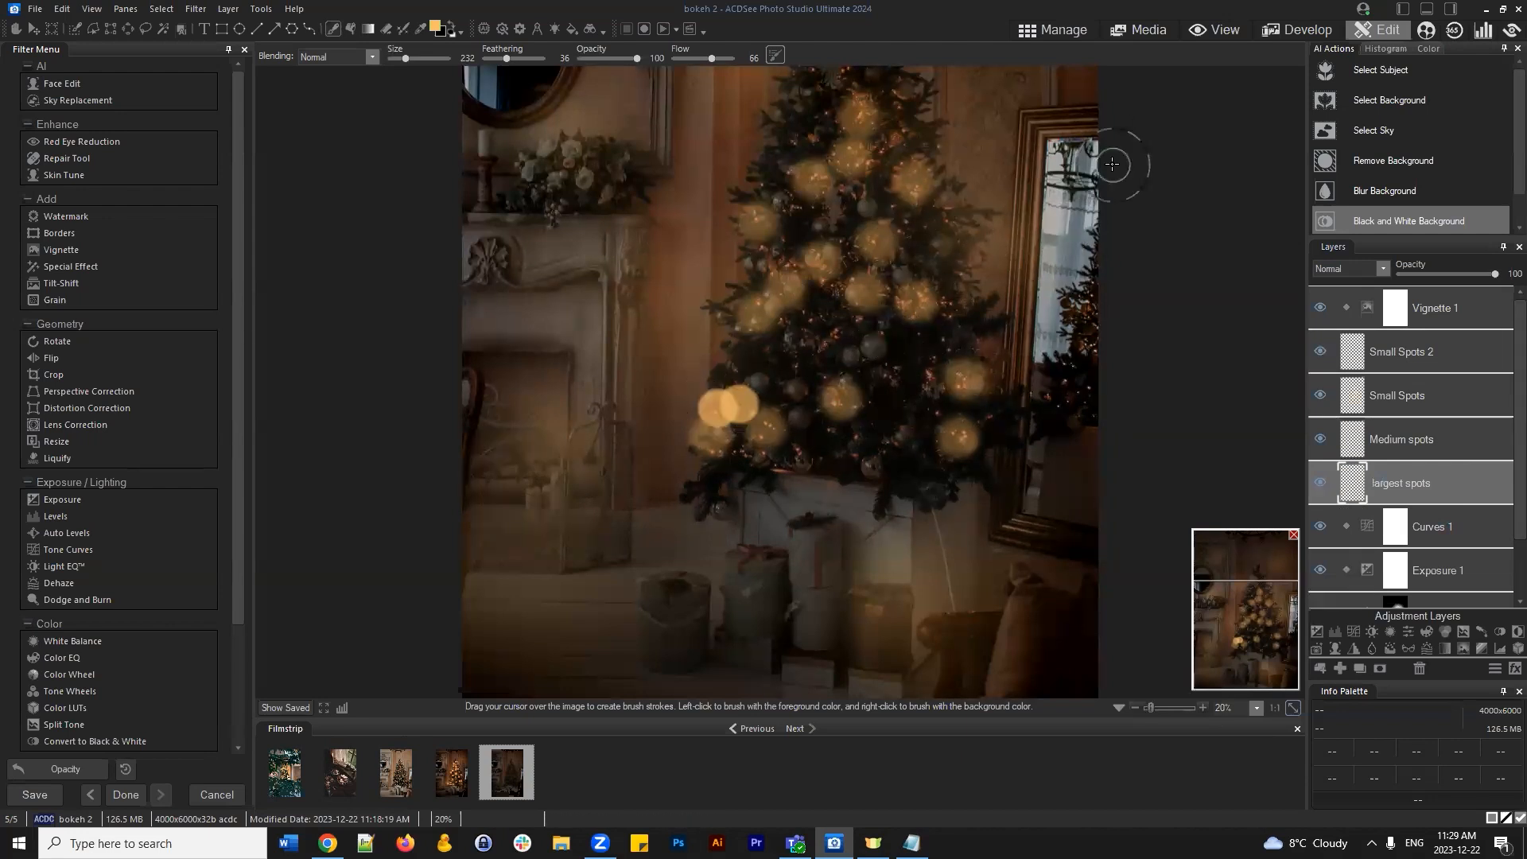
scroll(1047, 372, "up", 1)
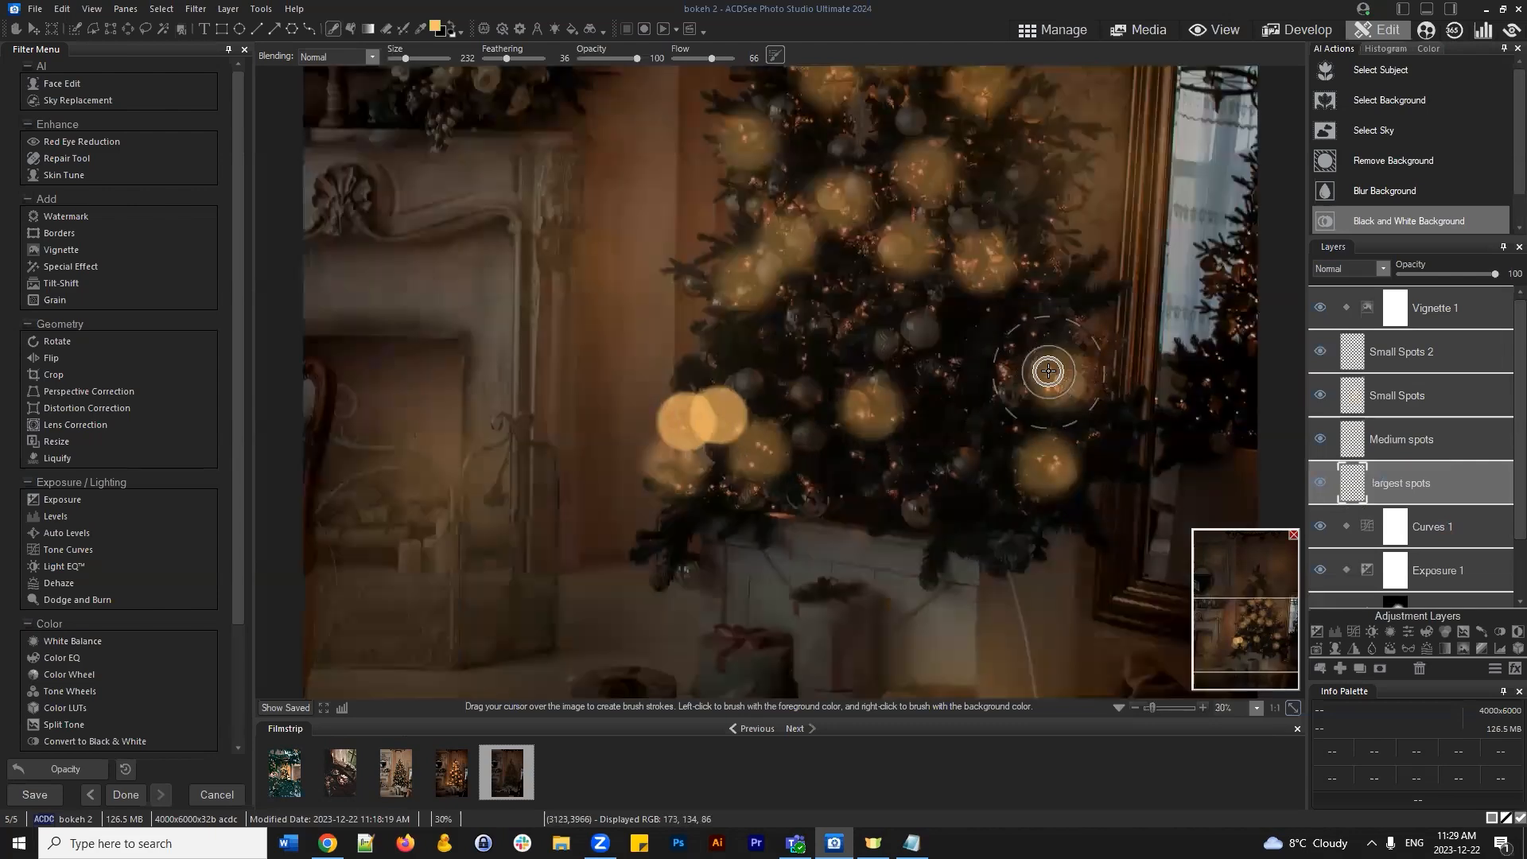
mouse_move(404, 56)
left_mouse_down()
mouse_move(392, 51)
mouse_move(407, 58)
left_mouse_up()
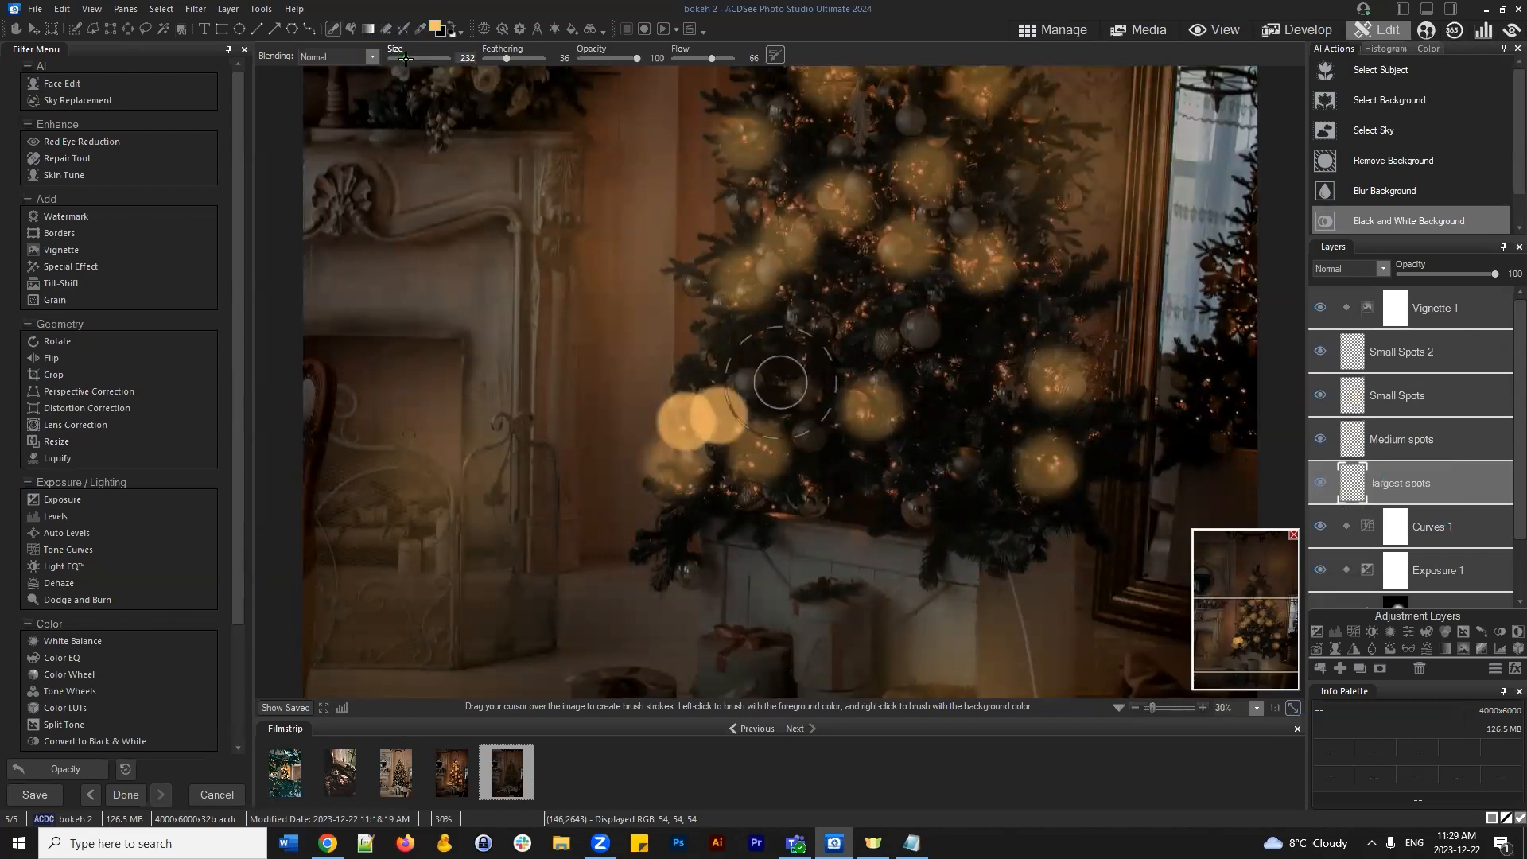
left_click_drag(507, 58, 490, 58)
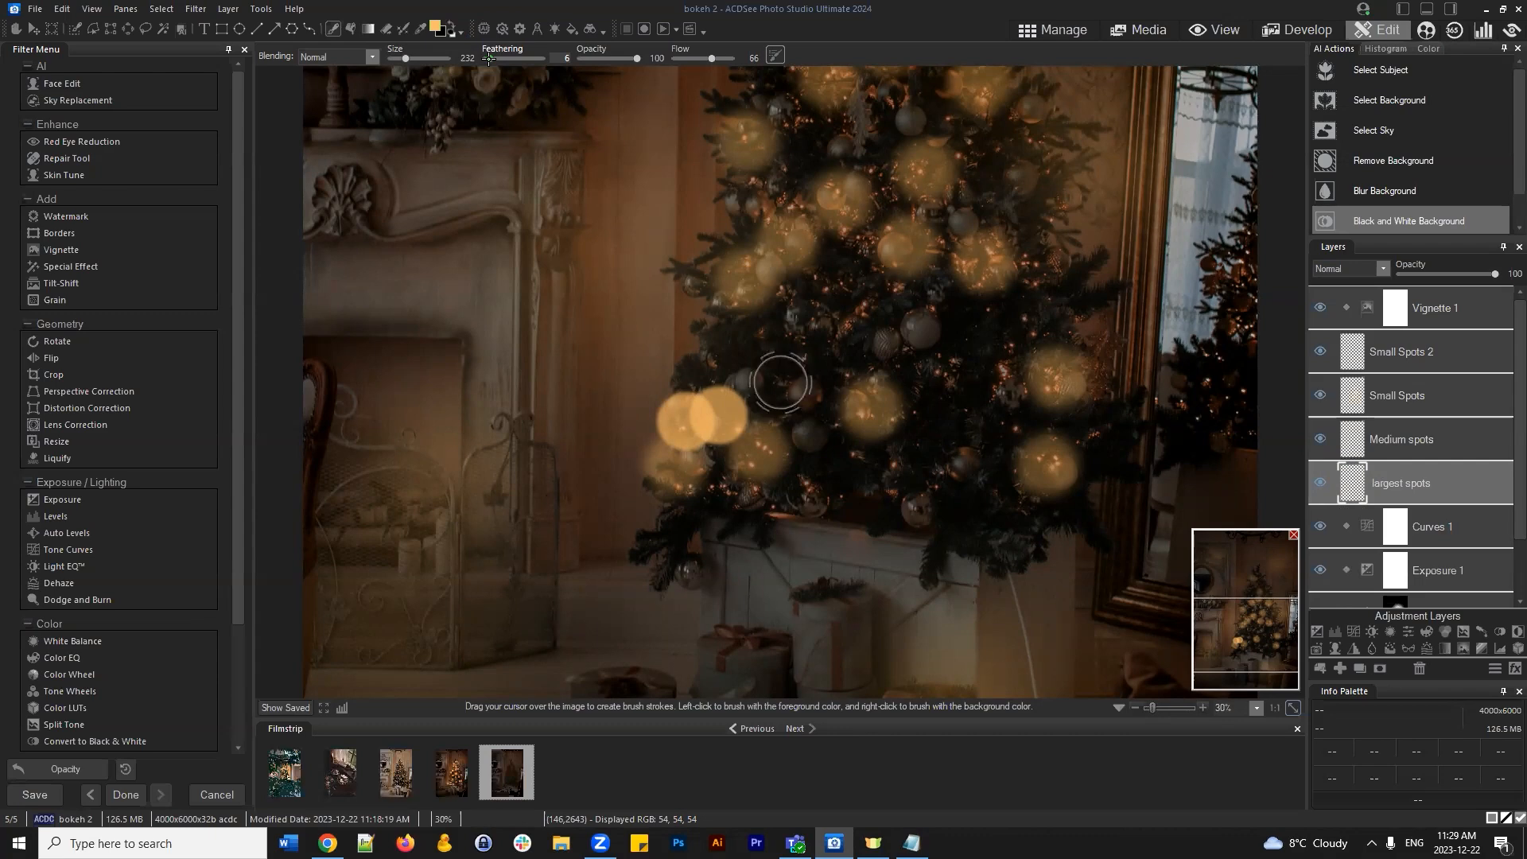
left_click(836, 332)
key("ctrl+z")
left_click(859, 312)
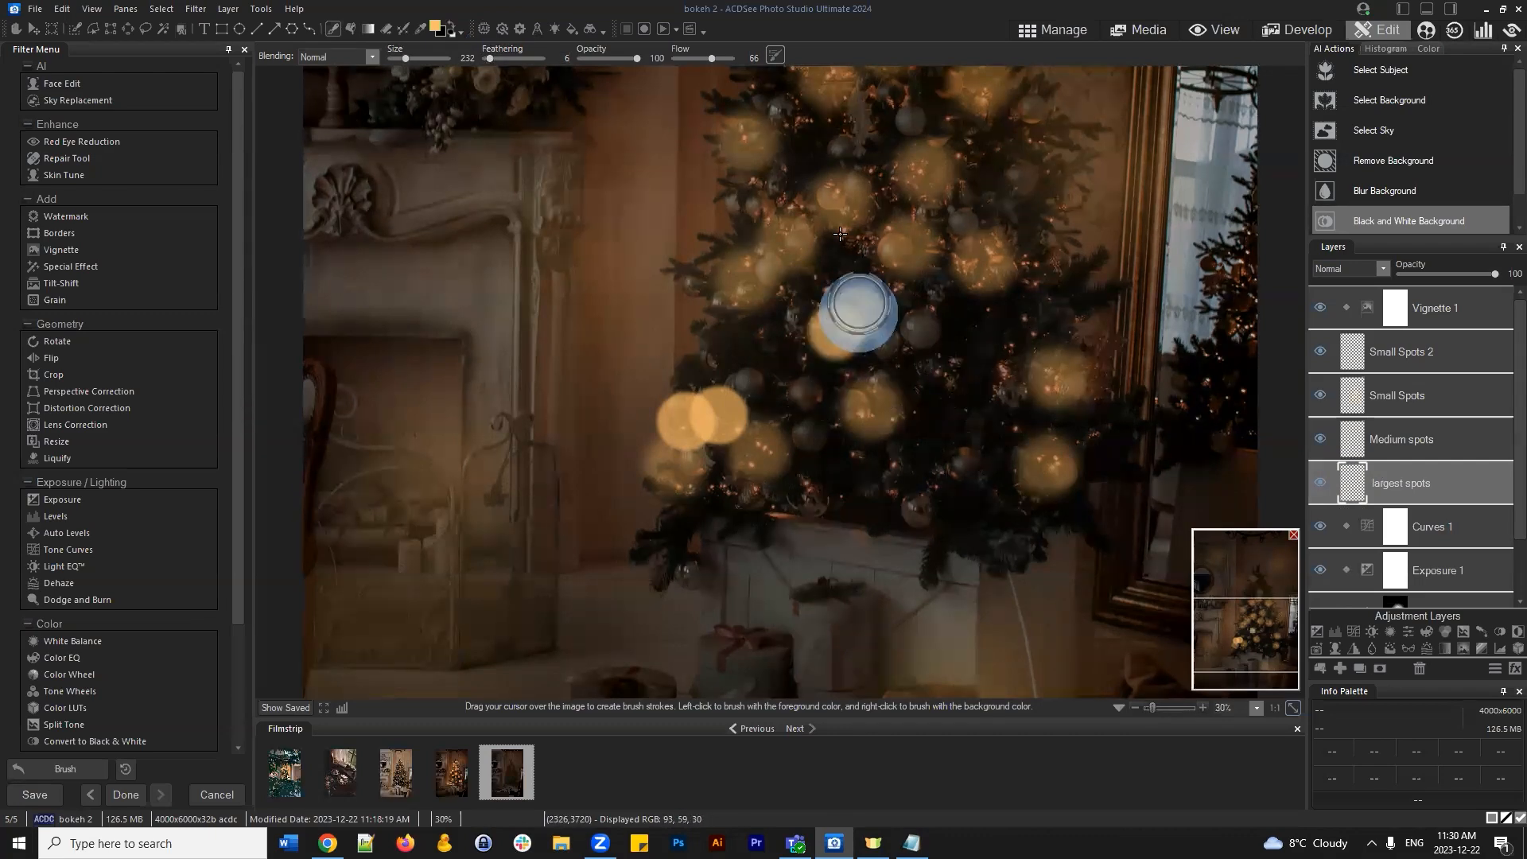
key("ctrl+z")
left_click(762, 210)
key("ctrl+z")
left_click(781, 218)
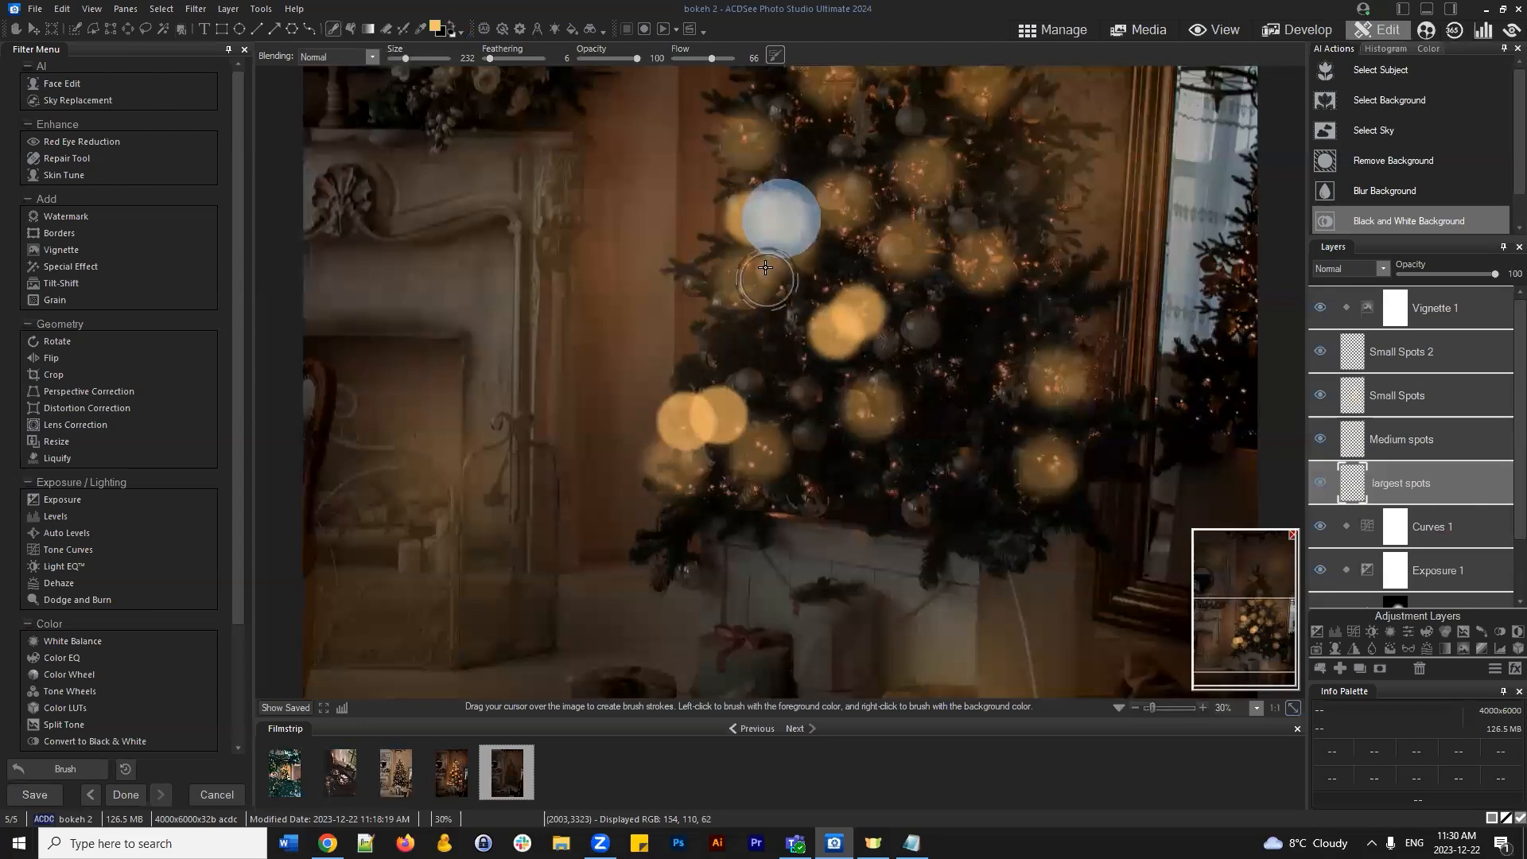
Reduce the brush size to 219 and dab a chain of four overlapping spots along the tree's right side
scroll(974, 301, "down", 4)
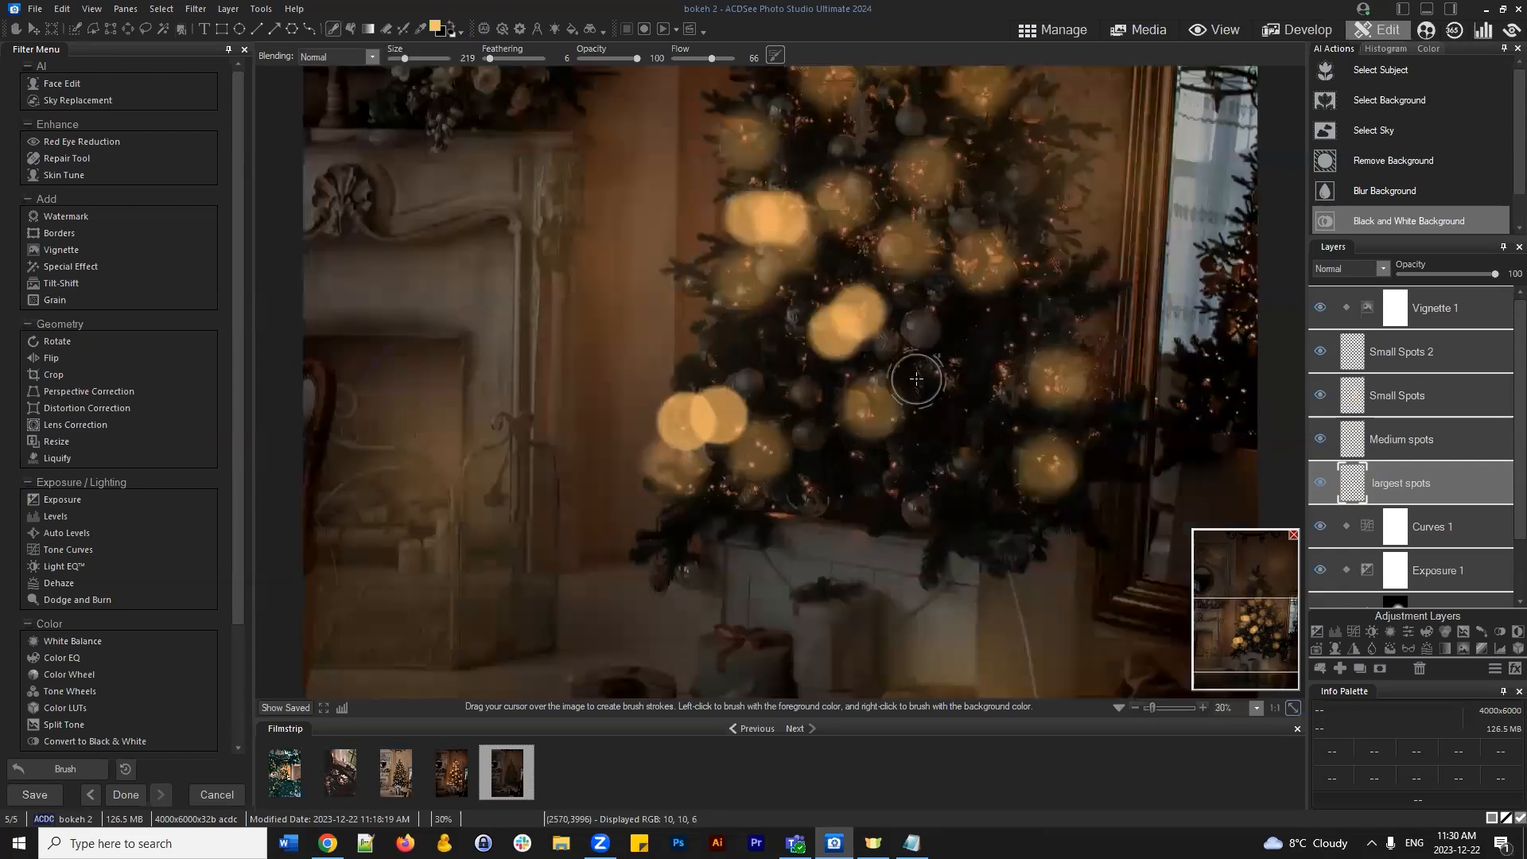
left_click(1014, 365)
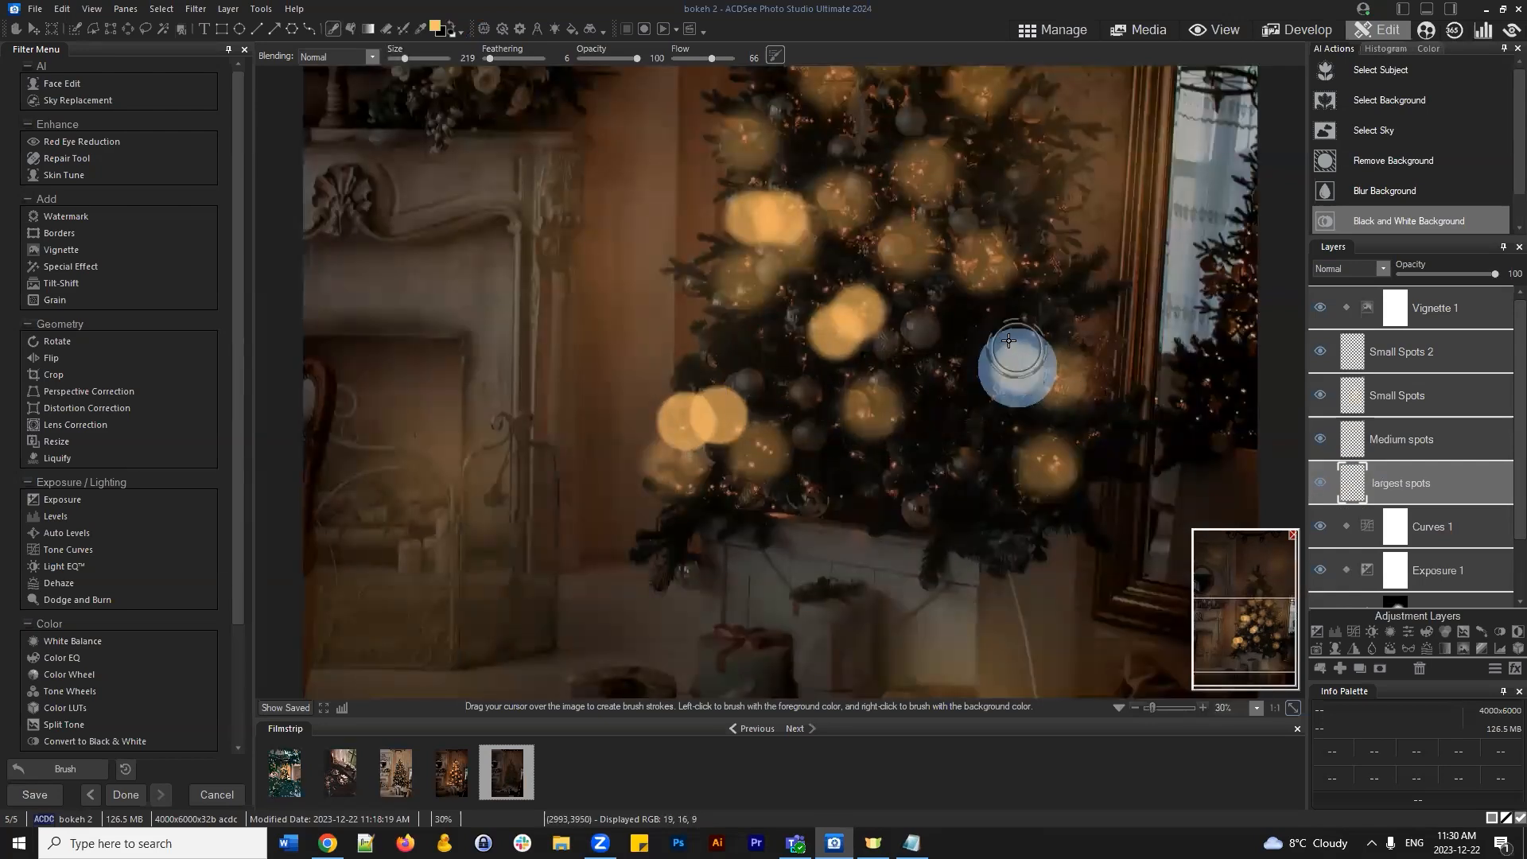
left_click(1025, 337)
left_click(1007, 313)
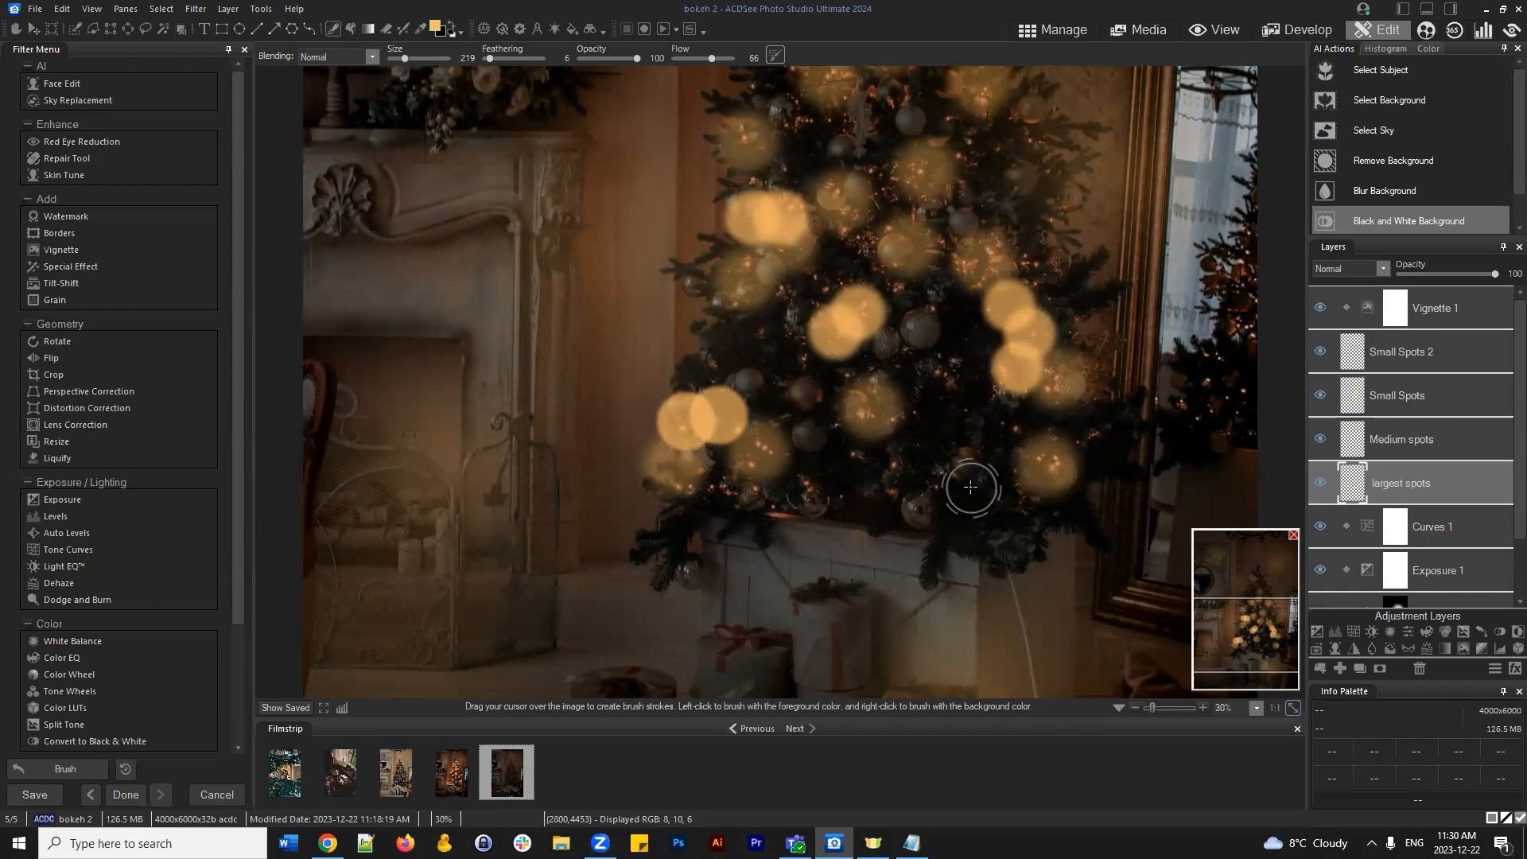
left_click(1021, 259)
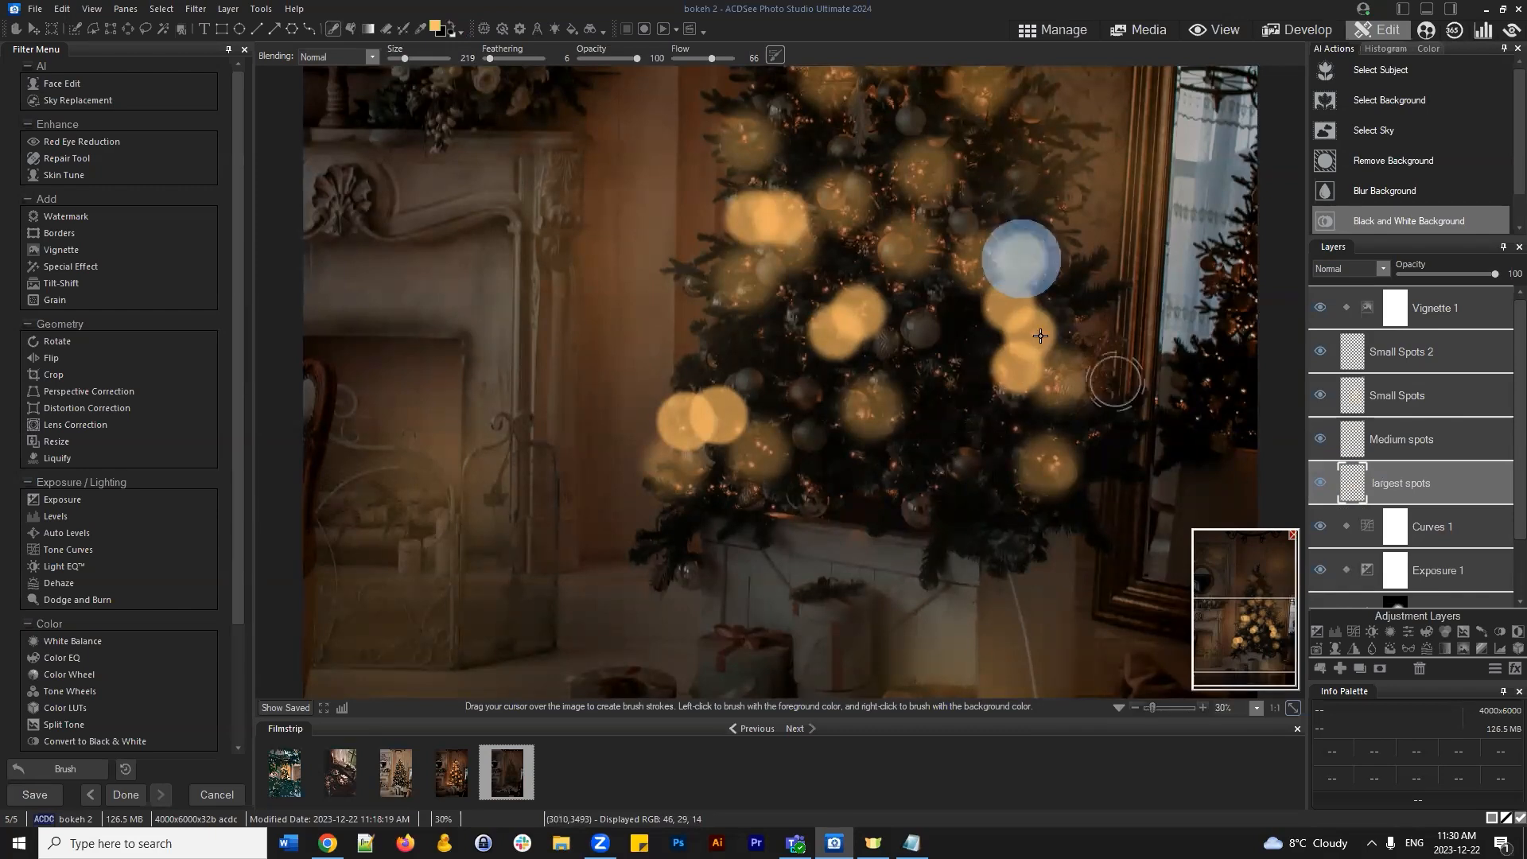
Dab a cluster of four overlapping spots across the middle of the tree, above the central pair
left_click(861, 239)
left_click(890, 236)
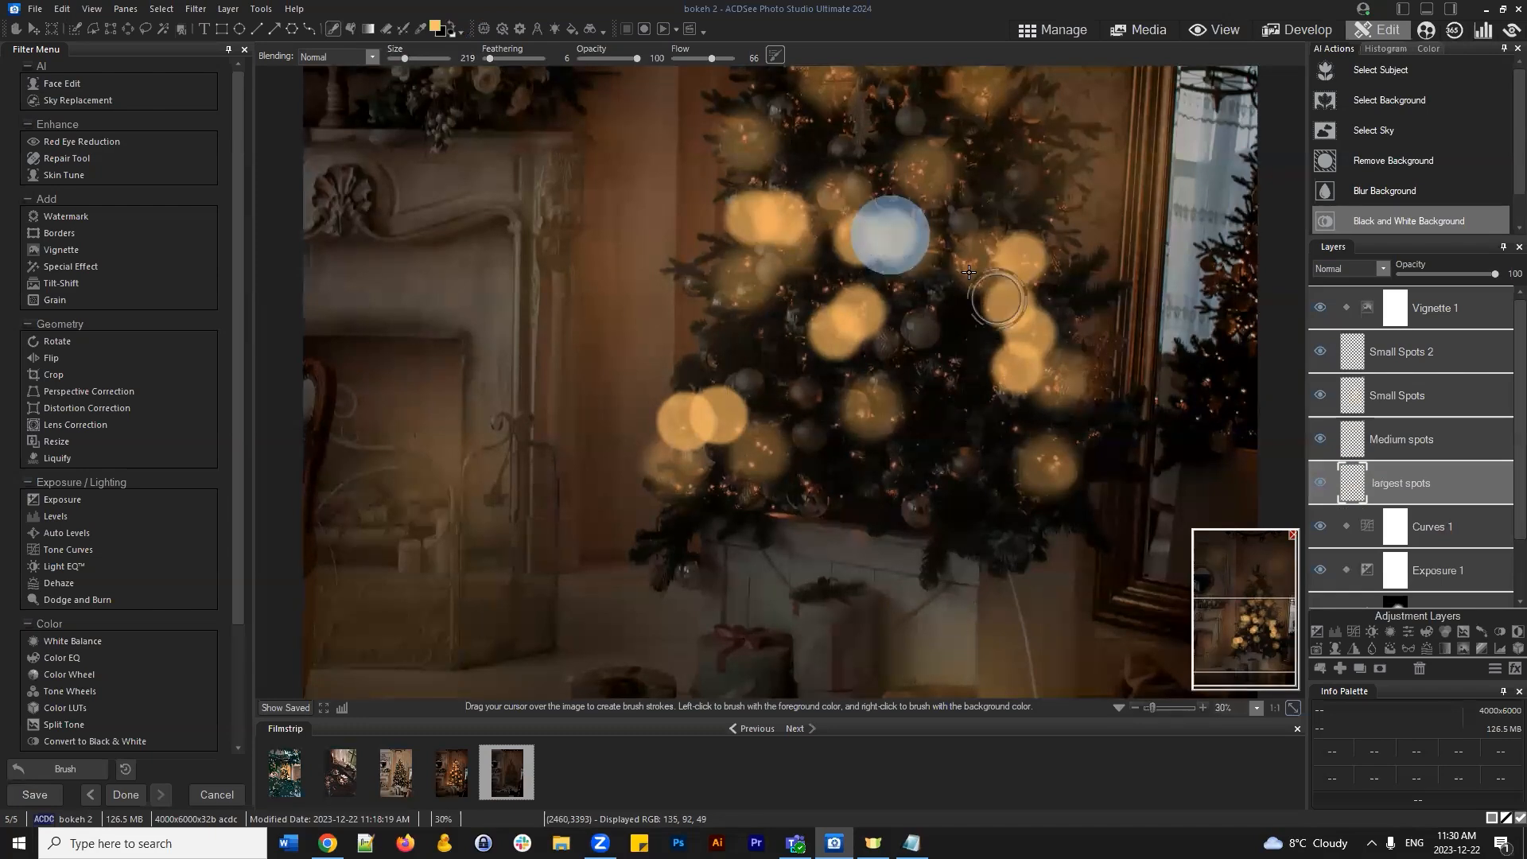
left_click(908, 206)
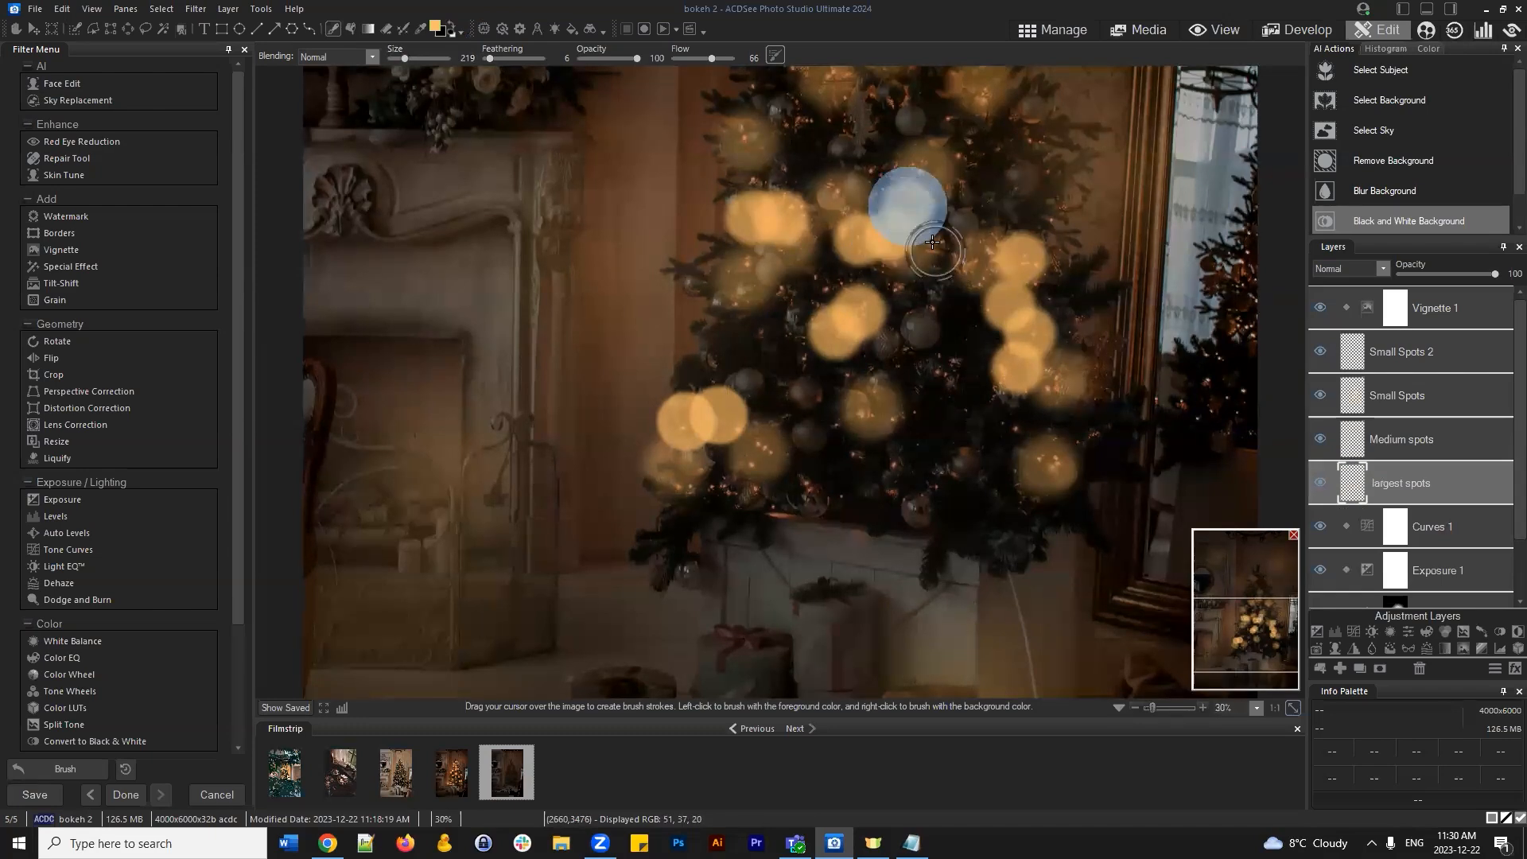
left_click(929, 235)
Dab a cluster of overlapping spots on the upper left side of the tree
left_click(1257, 631)
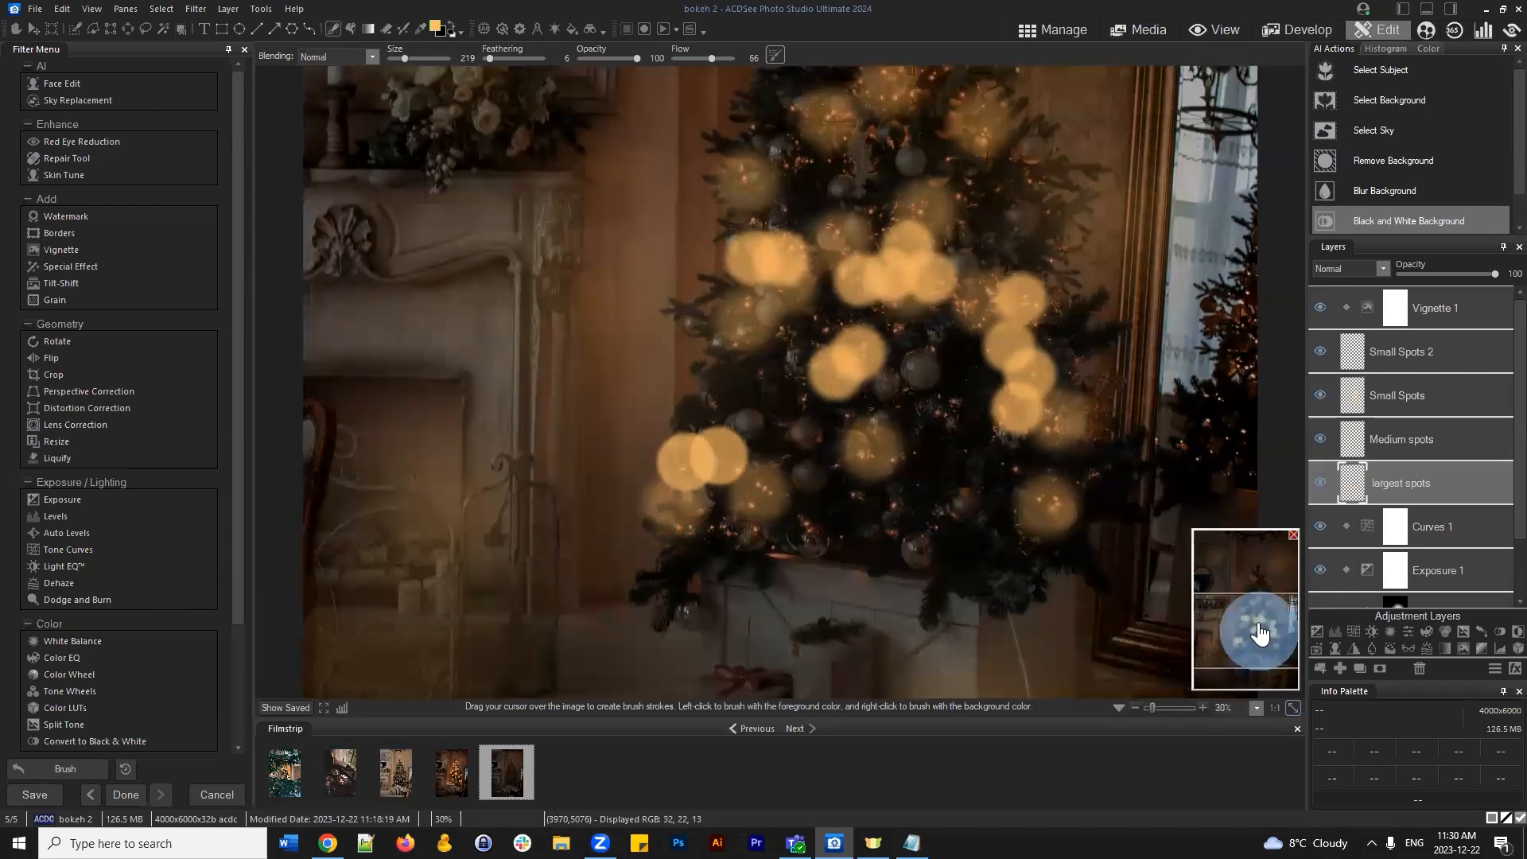
left_click_drag(1259, 631, 1261, 627)
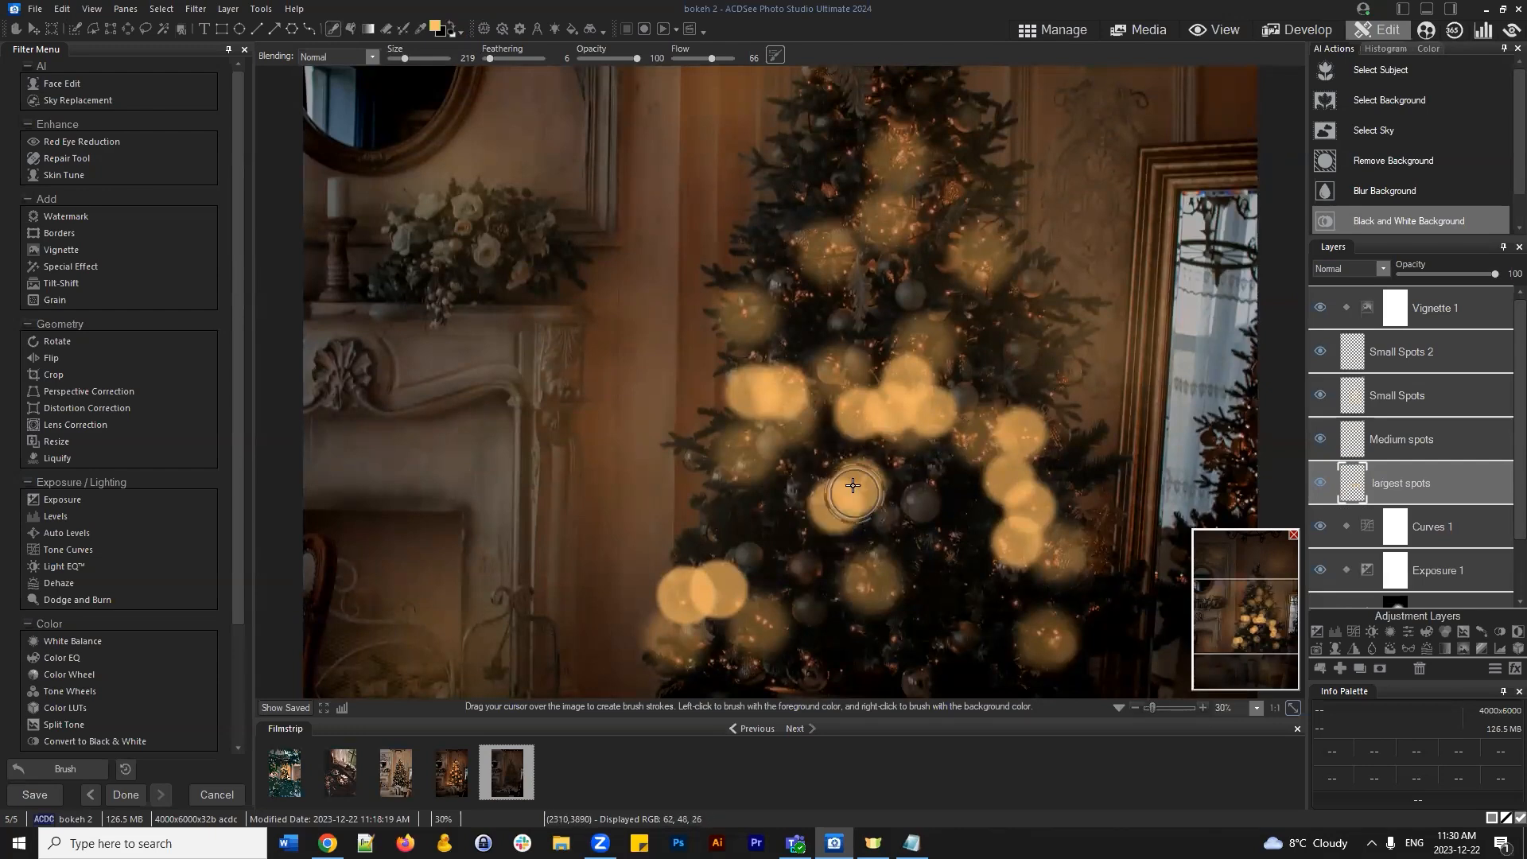
left_click(798, 246)
left_click(785, 264)
left_click(808, 265)
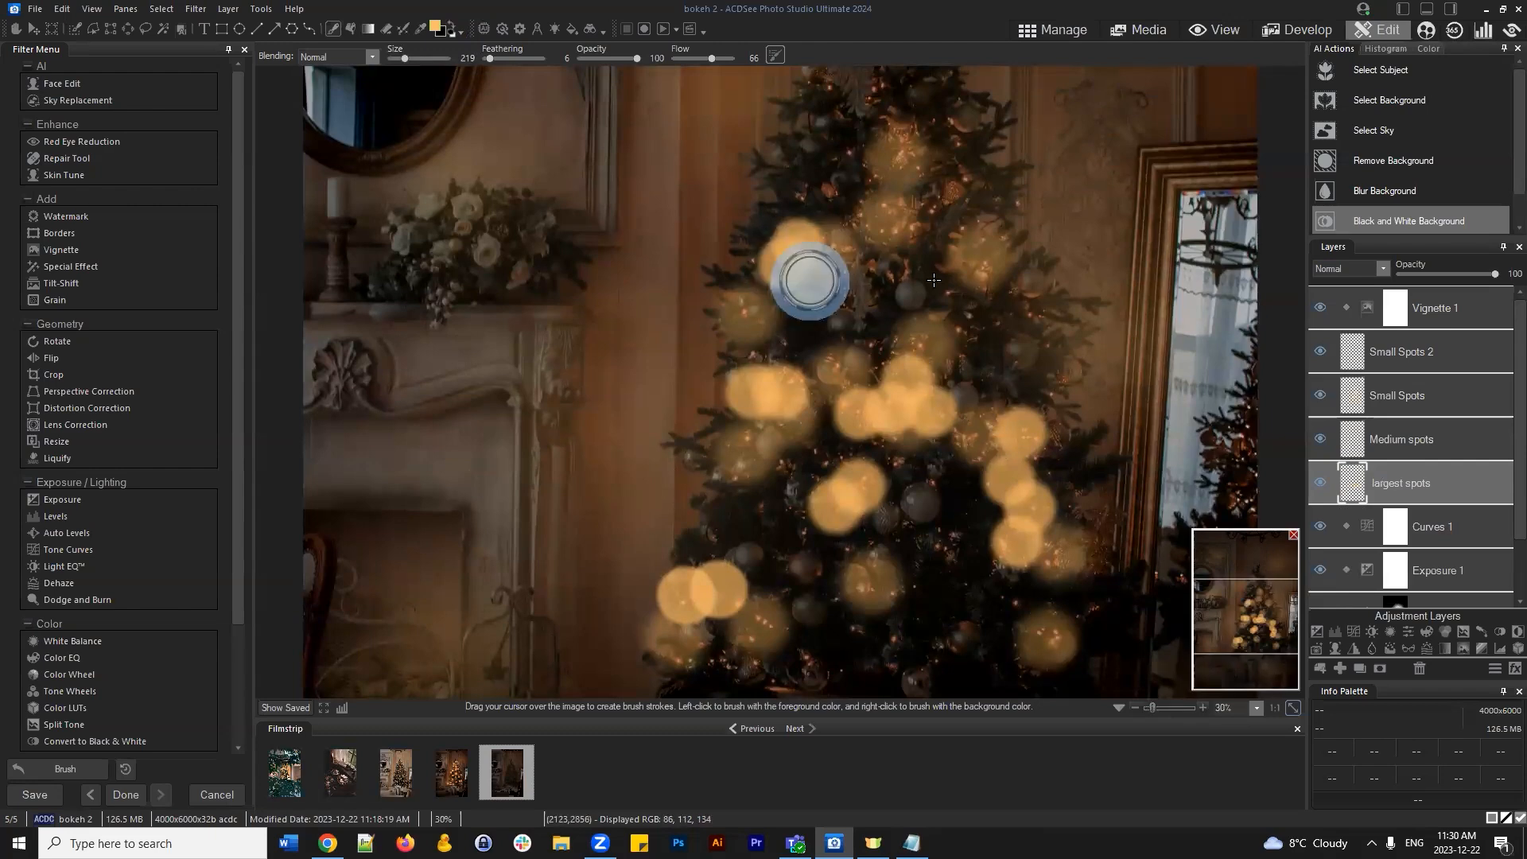
left_click(795, 253)
Dab an overlapping pair and a single spot across the tree's upper middle, plus another spot just above them
left_click(881, 194)
left_click(883, 230)
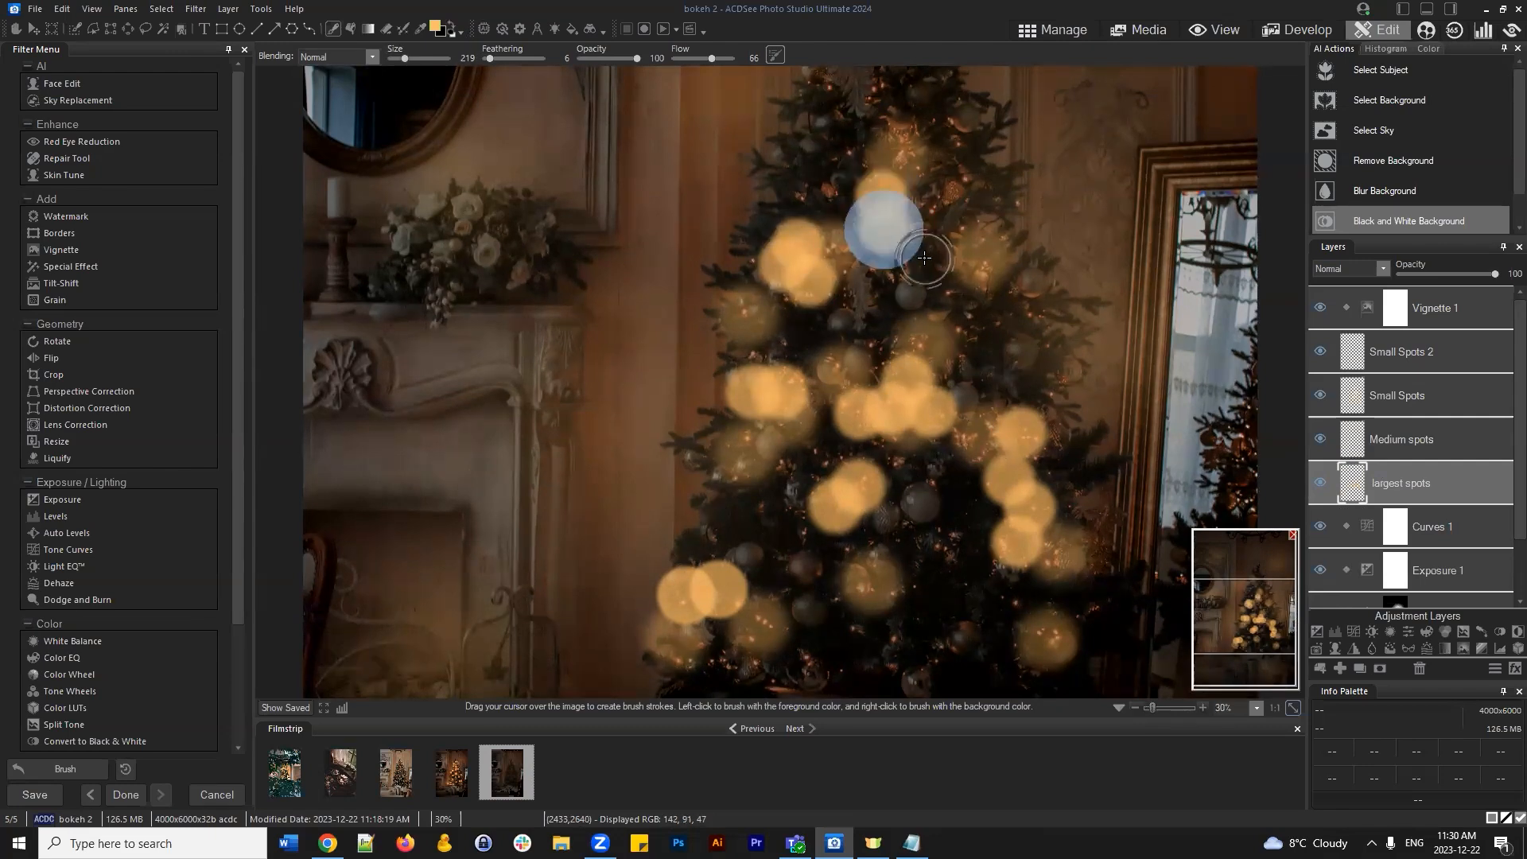
left_click(946, 202)
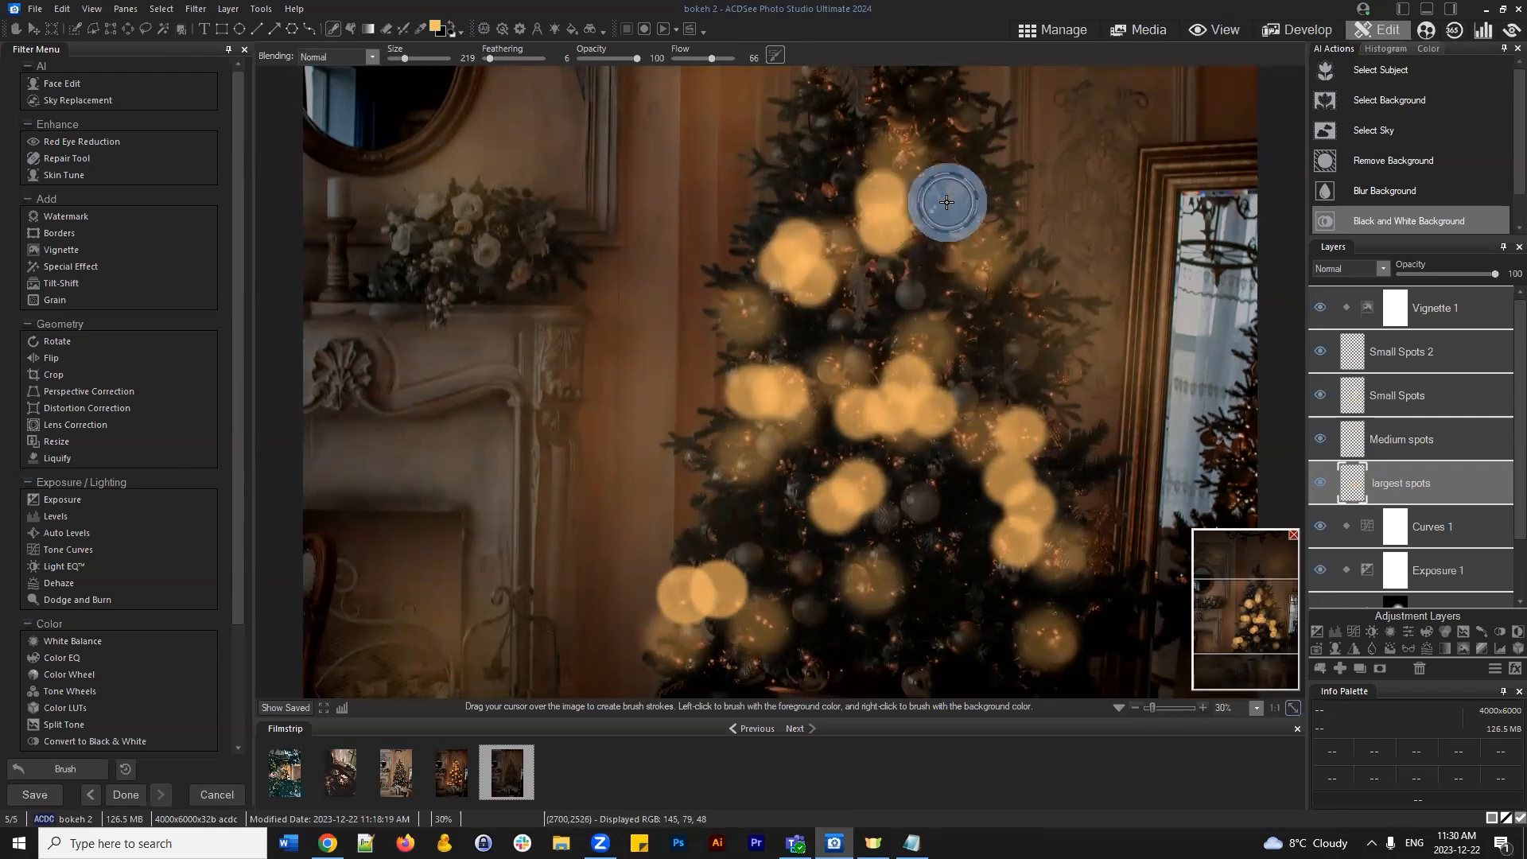
left_click(902, 120)
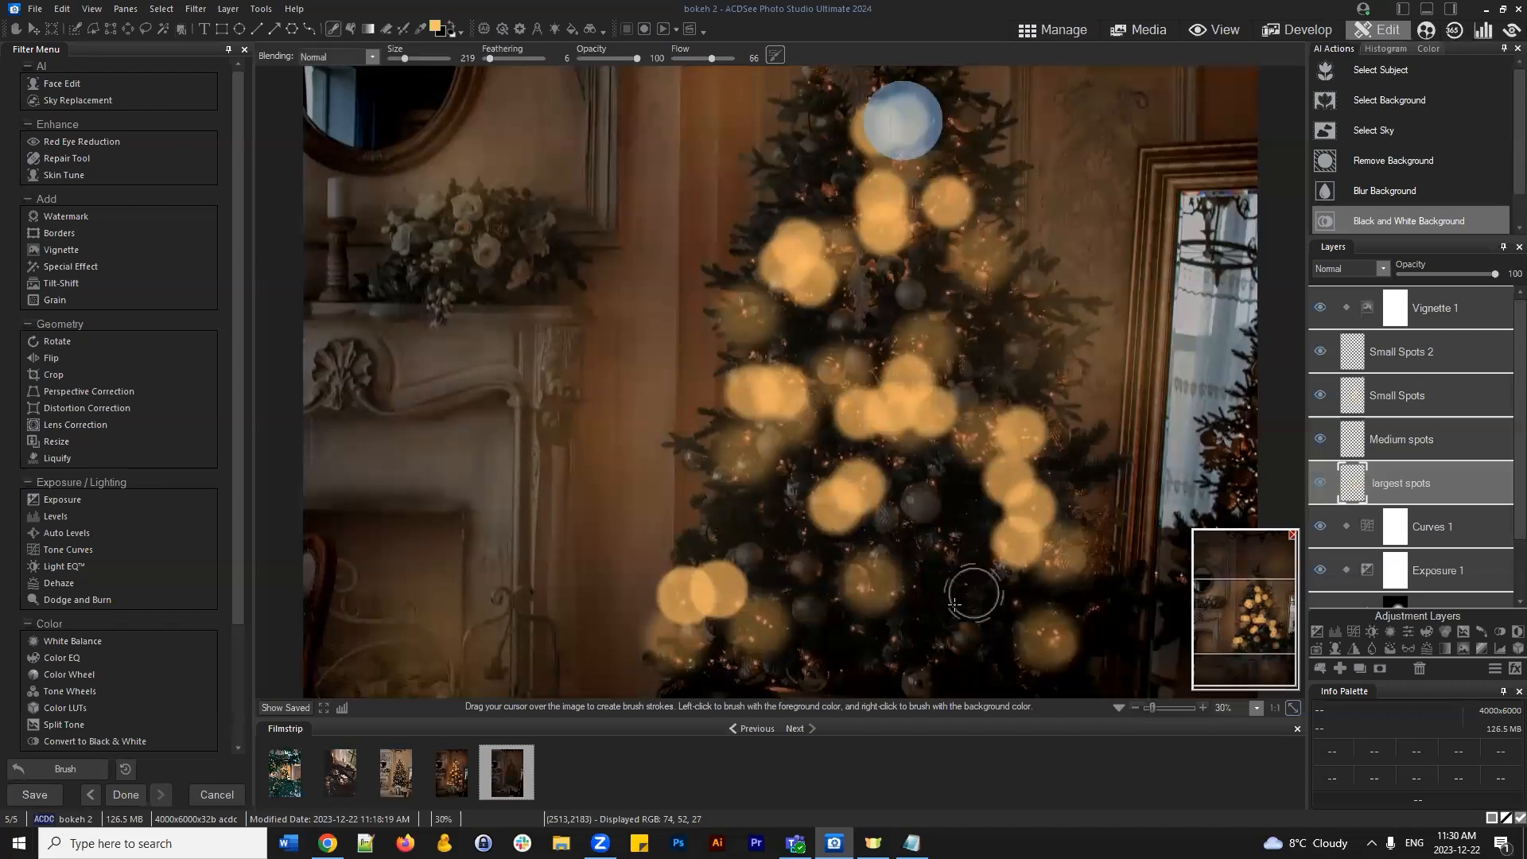
Dab four spots along the tree's lower edge, running from its bottom centre toward the lower left pair
left_click_drag(1262, 622, 1263, 631)
left_click(888, 519)
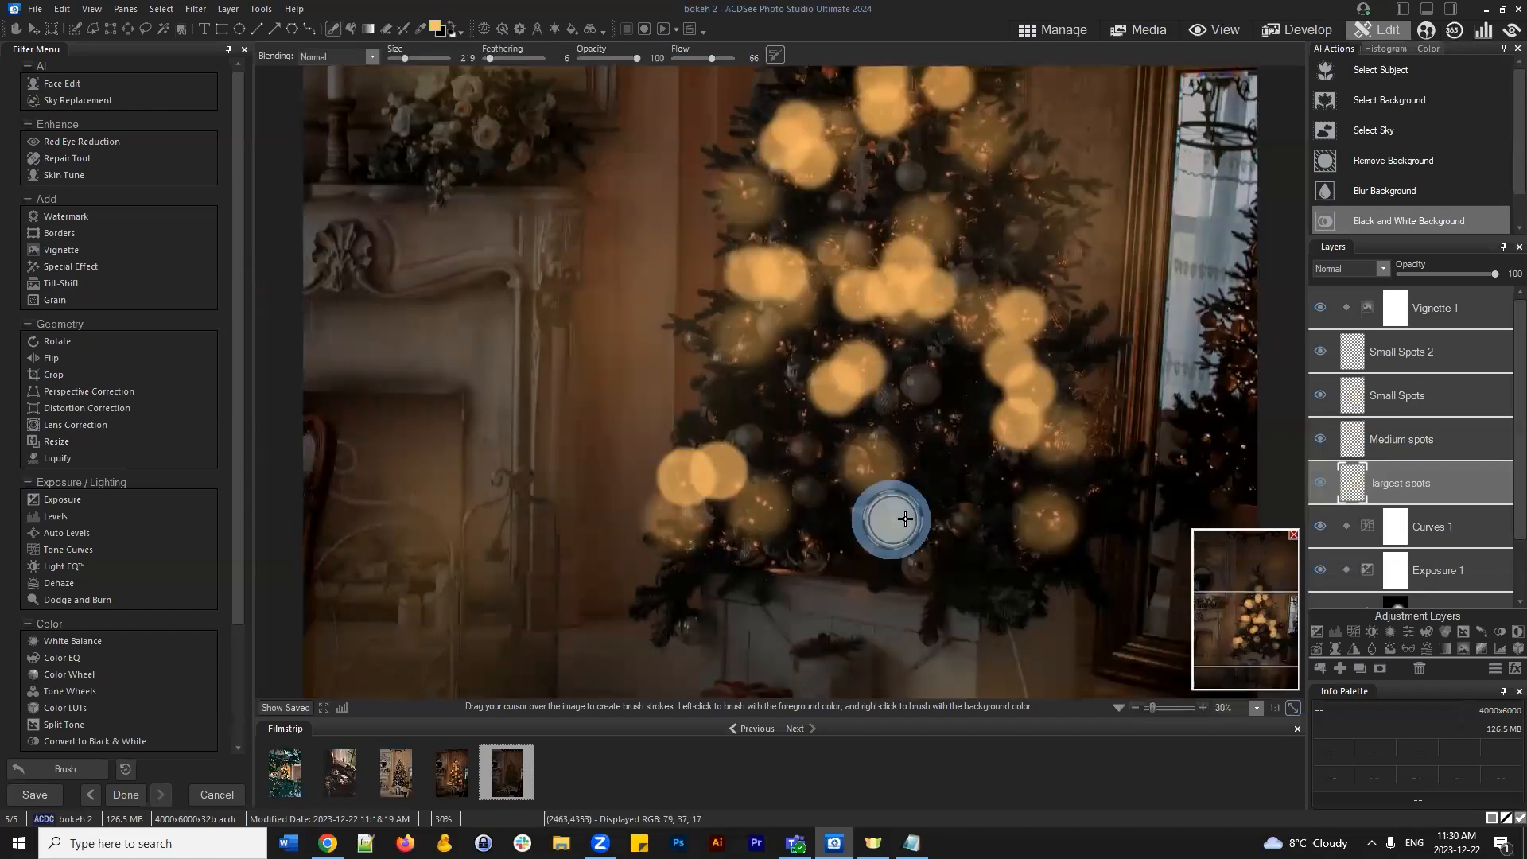
left_click(808, 535)
left_click(766, 507)
left_click(780, 486)
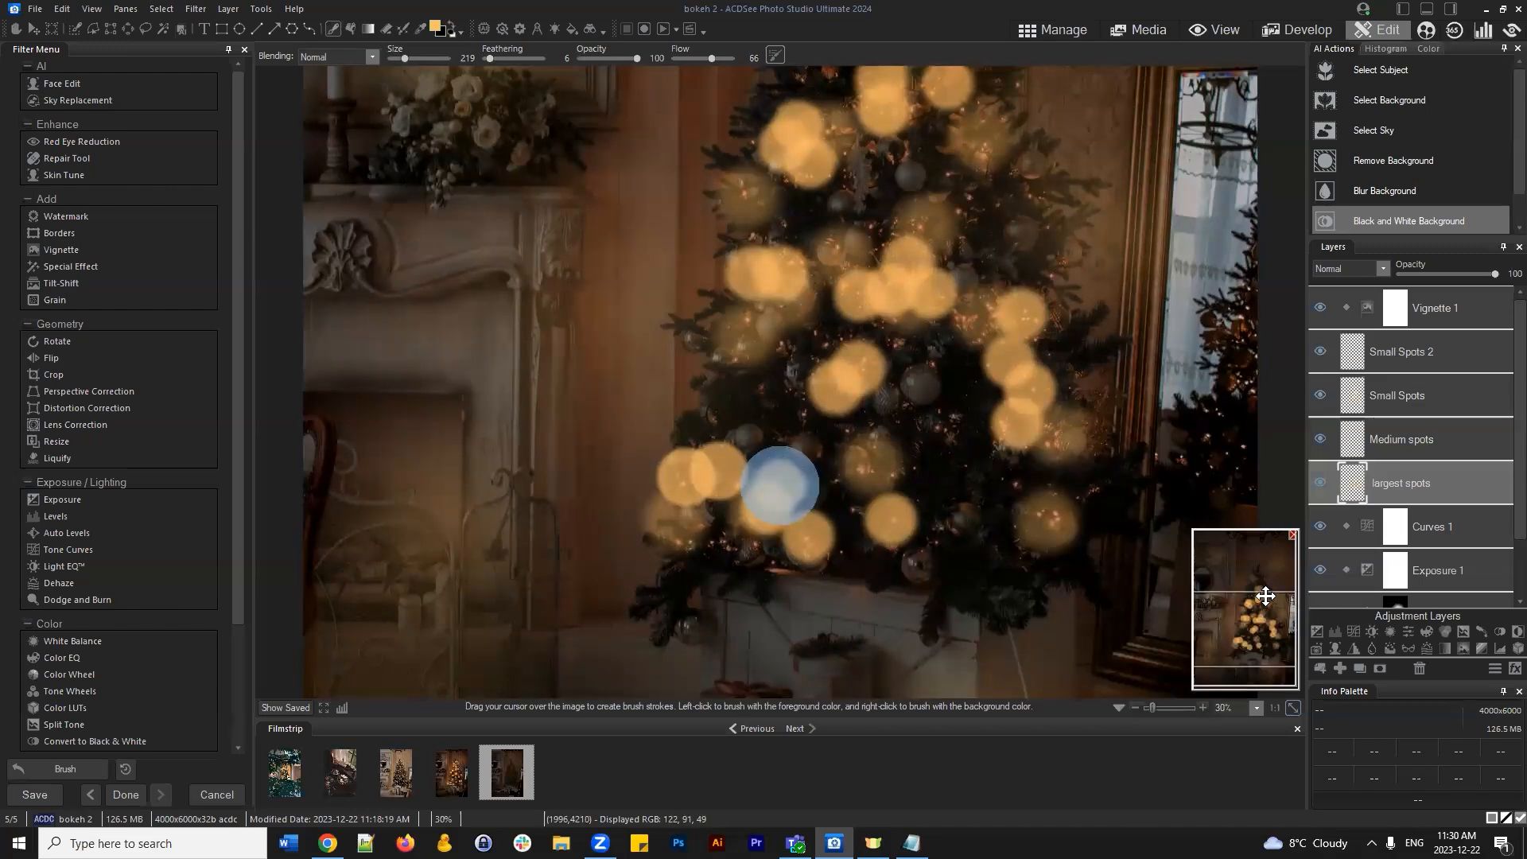
Dab one spot on the tree's upper right side and several overlapping spots climbing to the treetop
left_click_drag(1257, 646, 1254, 622)
left_click(974, 381)
left_click(845, 145)
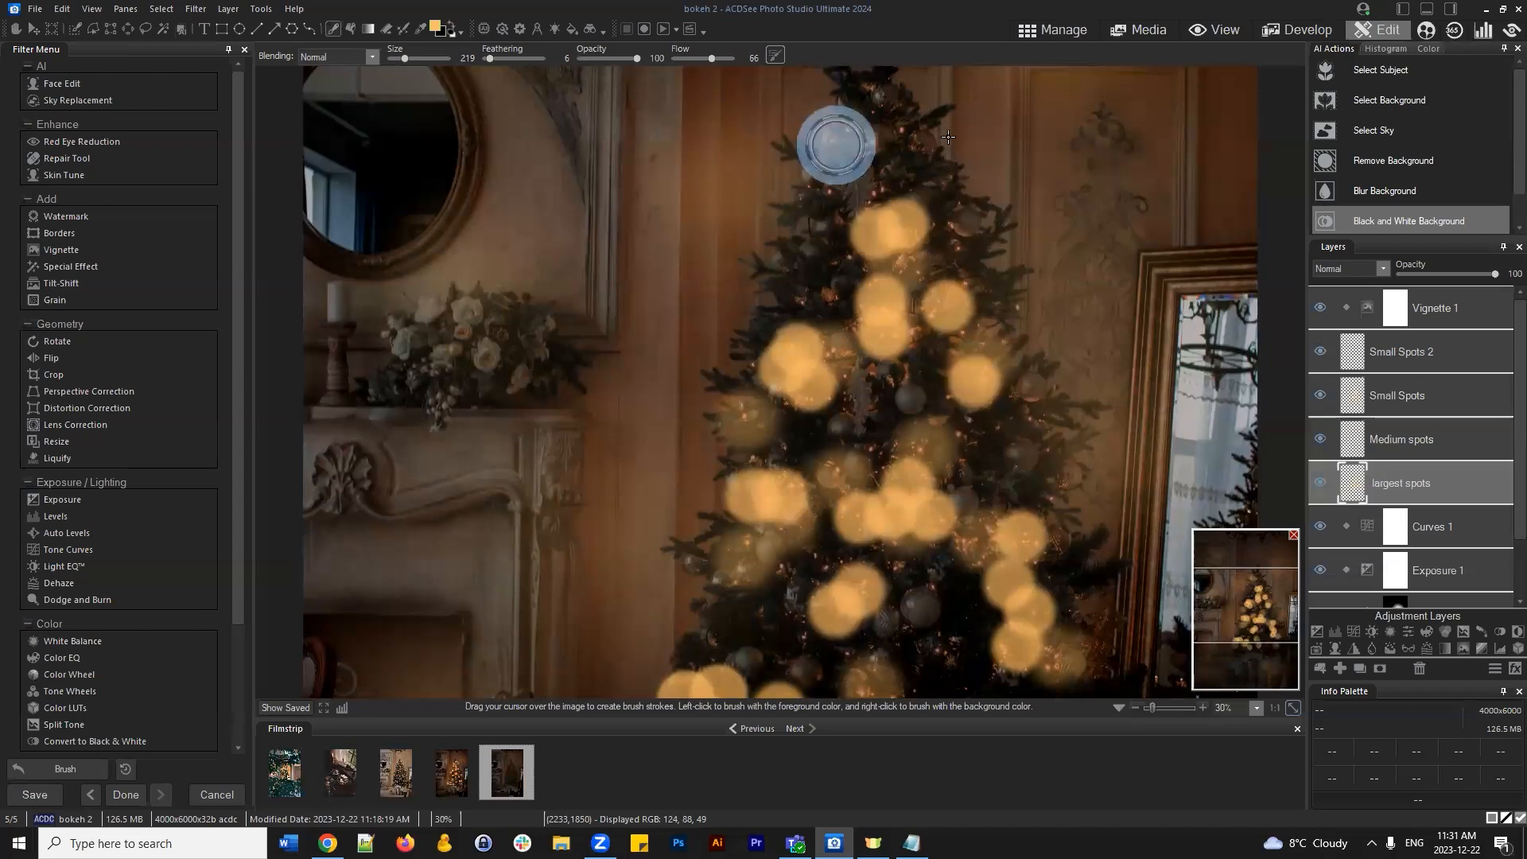
left_click(869, 142)
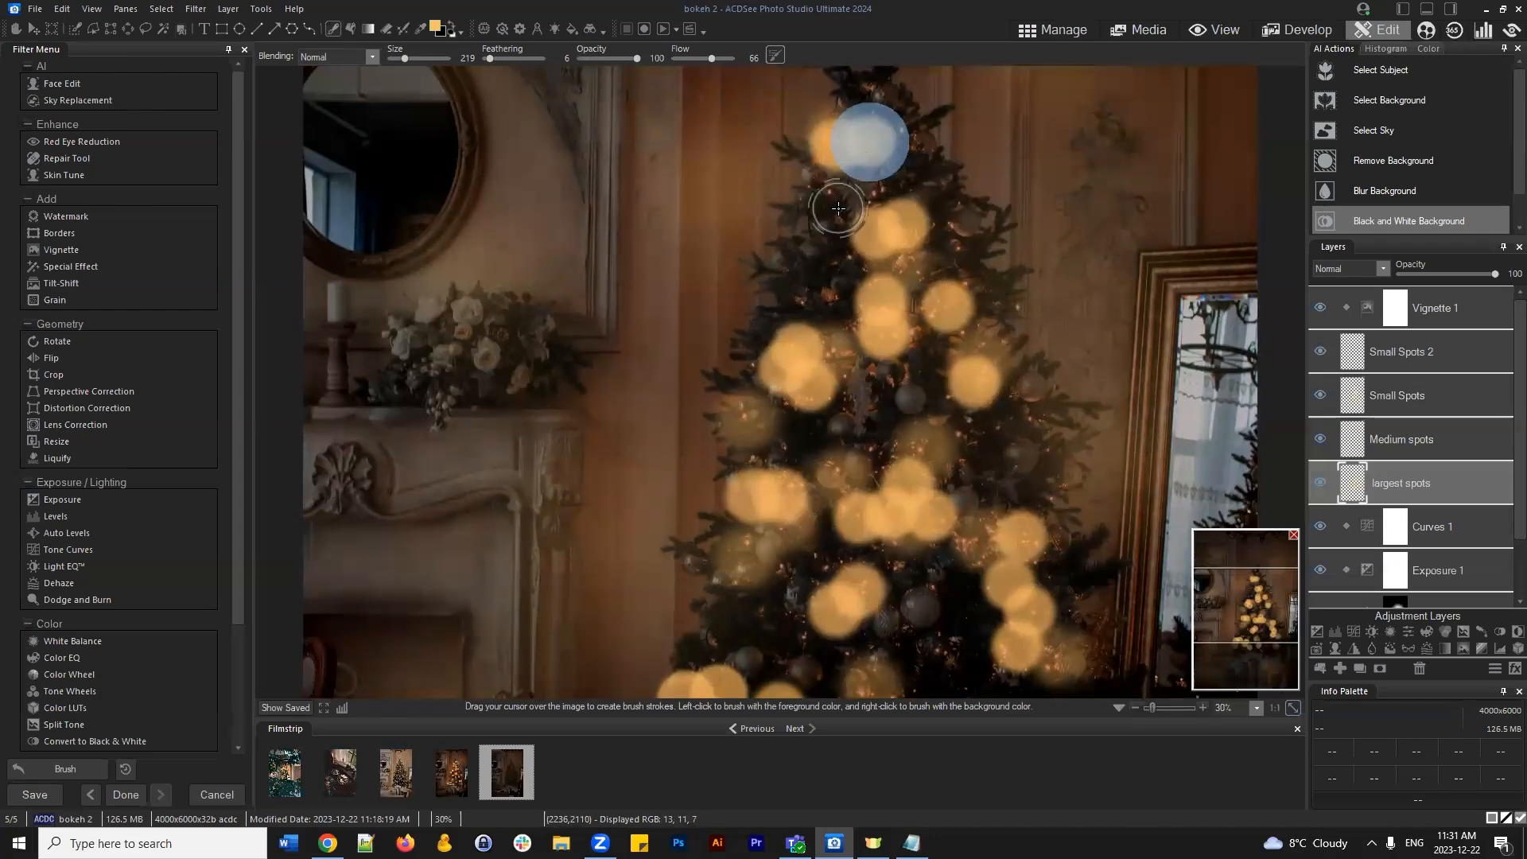
left_click(849, 206)
left_click(879, 189)
left_click_drag(1247, 622, 1252, 592)
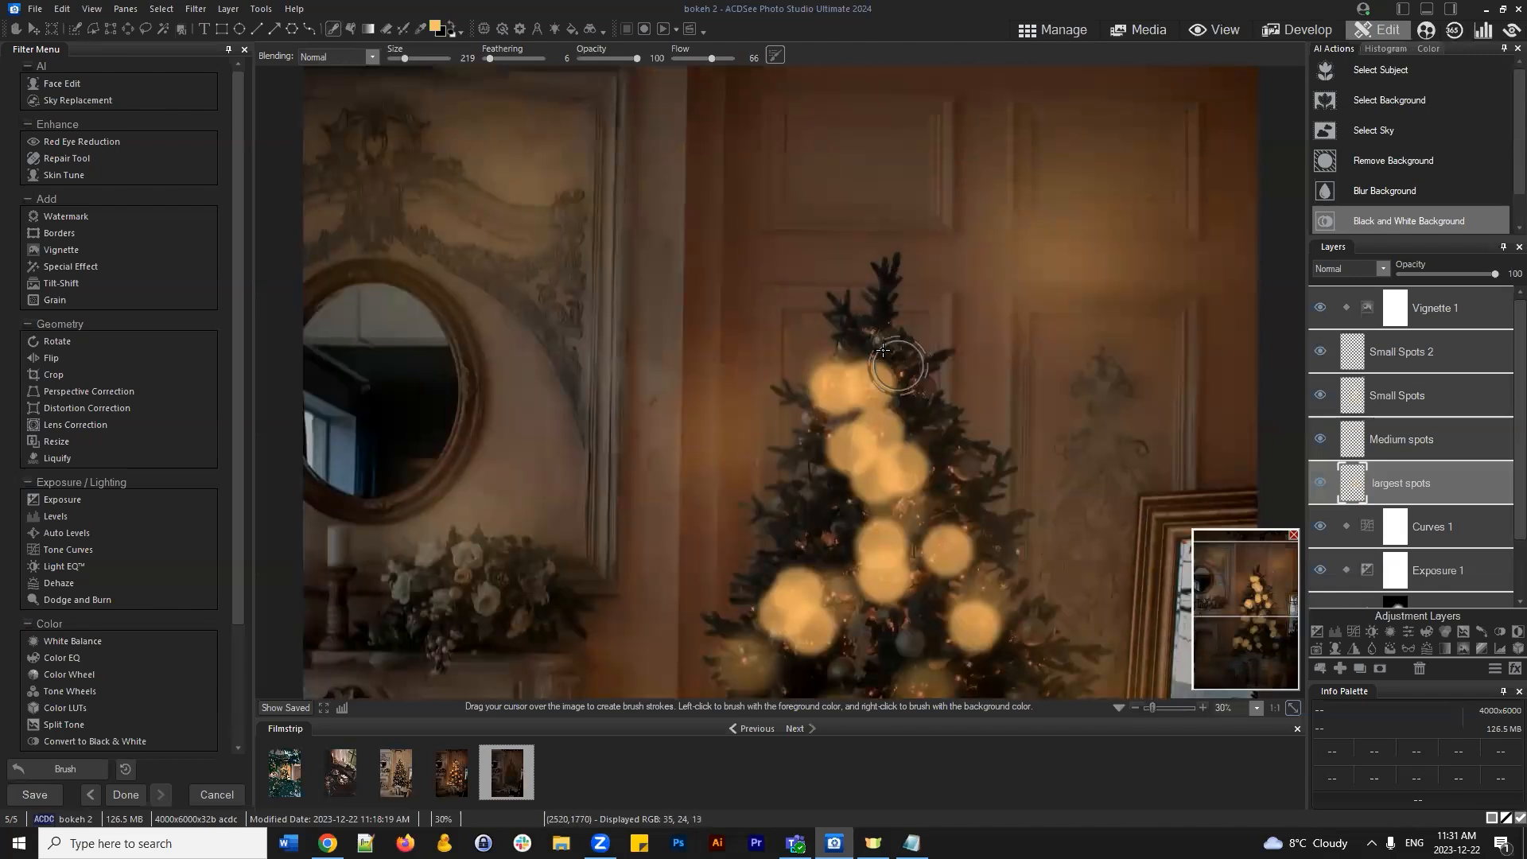
left_click(870, 328)
Move the largest spots layer above Small Spots 2, directly beneath Vignette 1
left_click_drag(1258, 606, 1257, 633)
scroll(1039, 446, "down", 1)
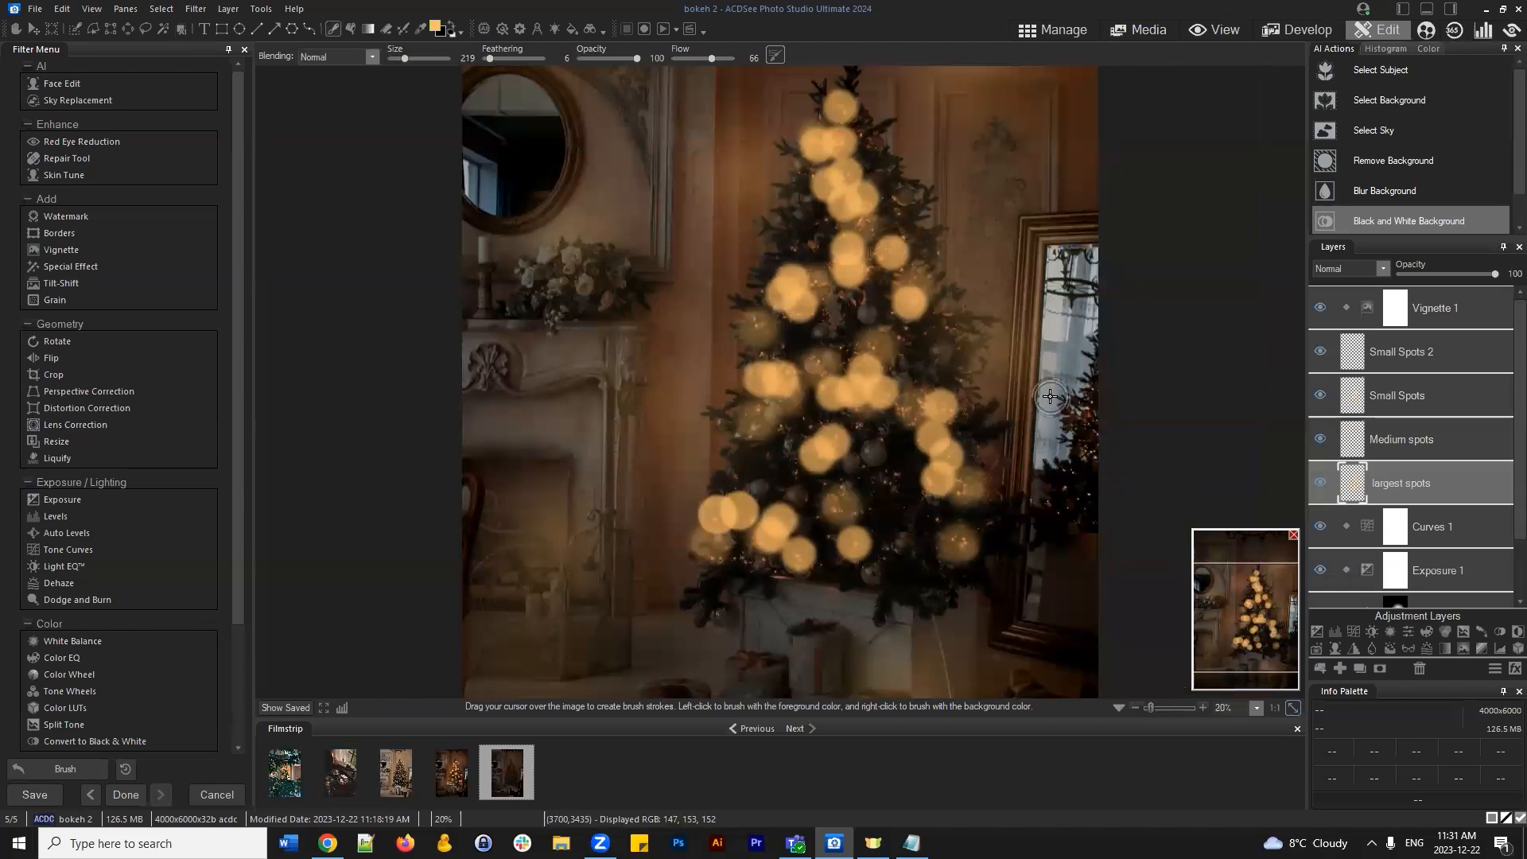
scroll(1057, 395, "down", 1)
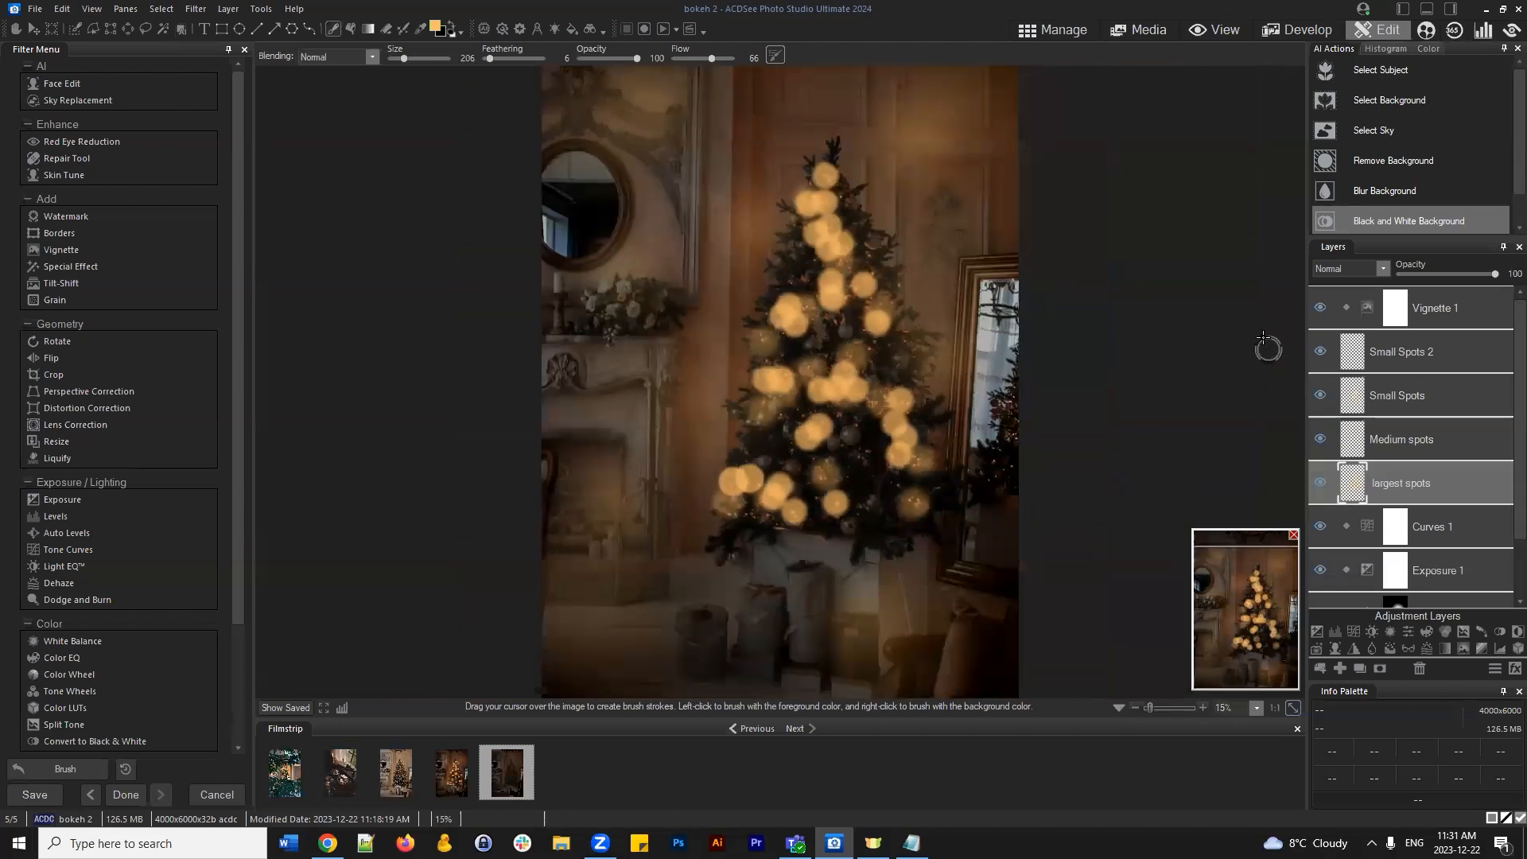
left_click_drag(1430, 493, 1410, 337)
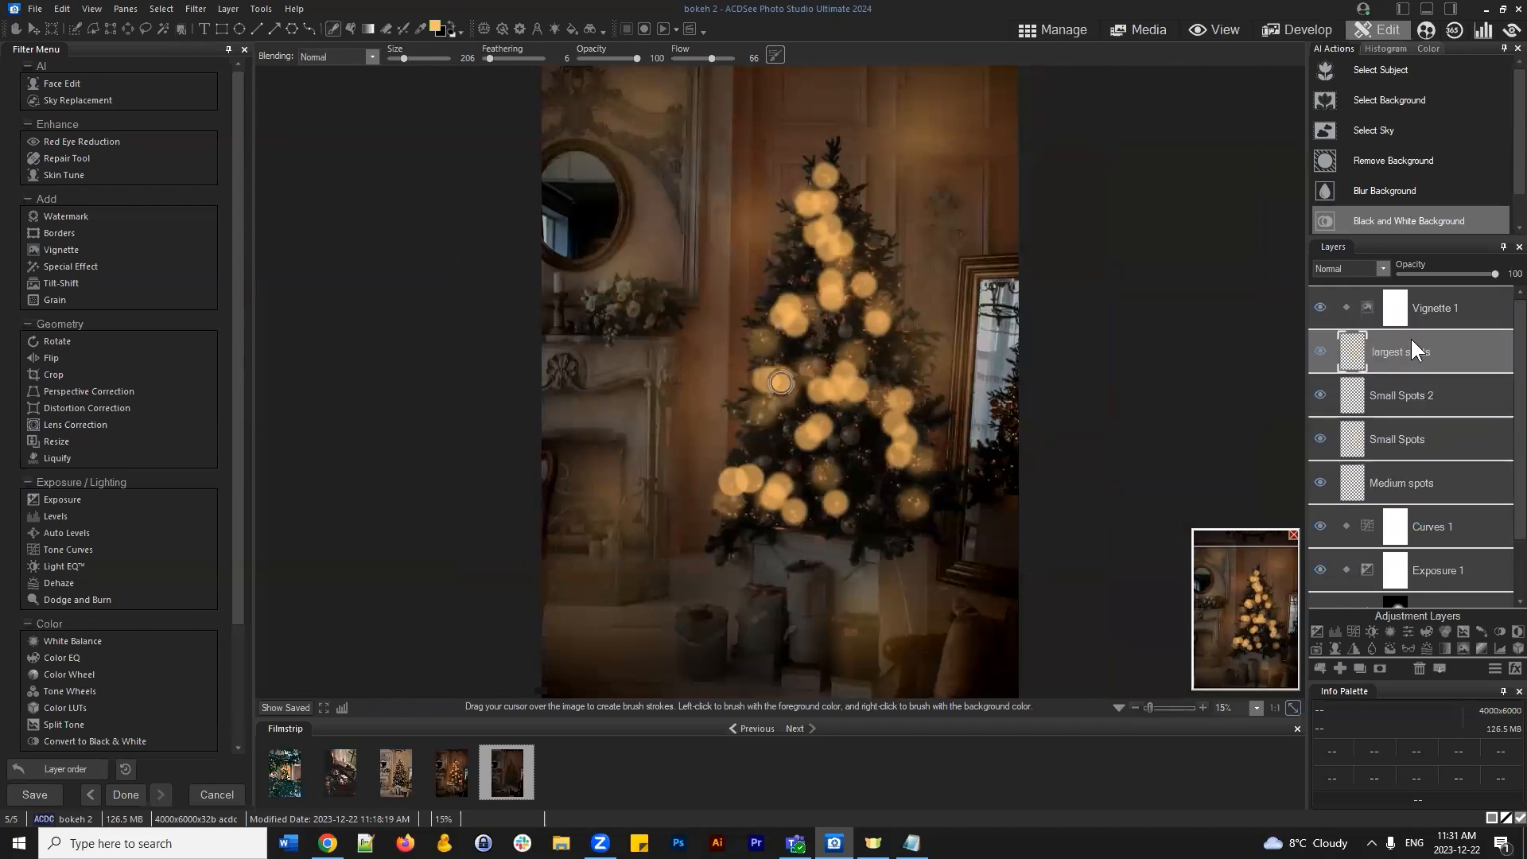
Toggle the visibility of the largest spots layer to compare the whole image with and without its spots
left_click(1317, 350)
left_click(1317, 350)
left_click(1317, 350)
scroll(978, 298, "down", 1)
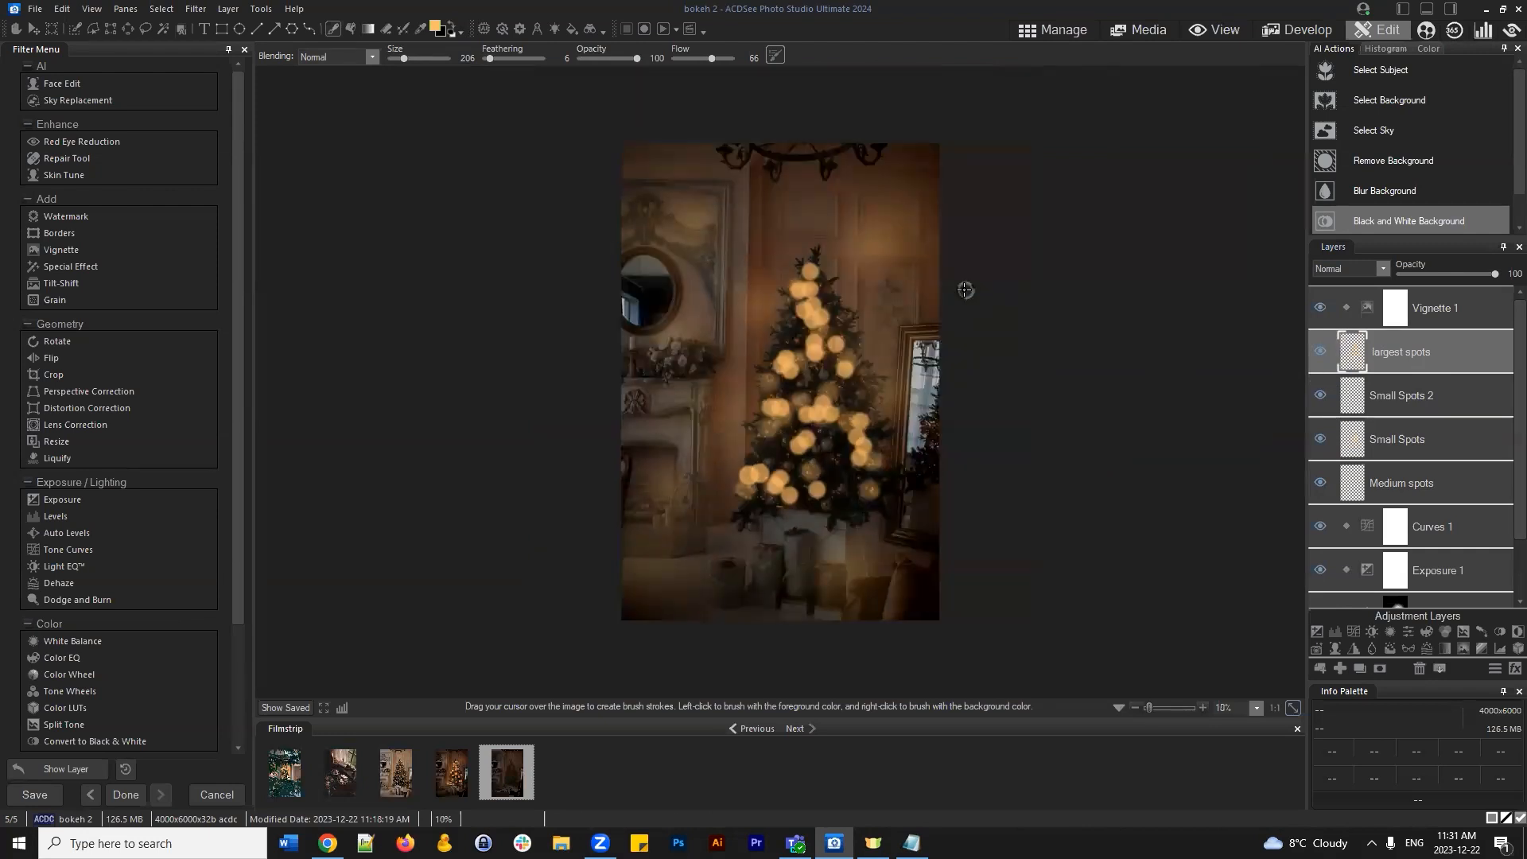
scroll(965, 290, "up", 1)
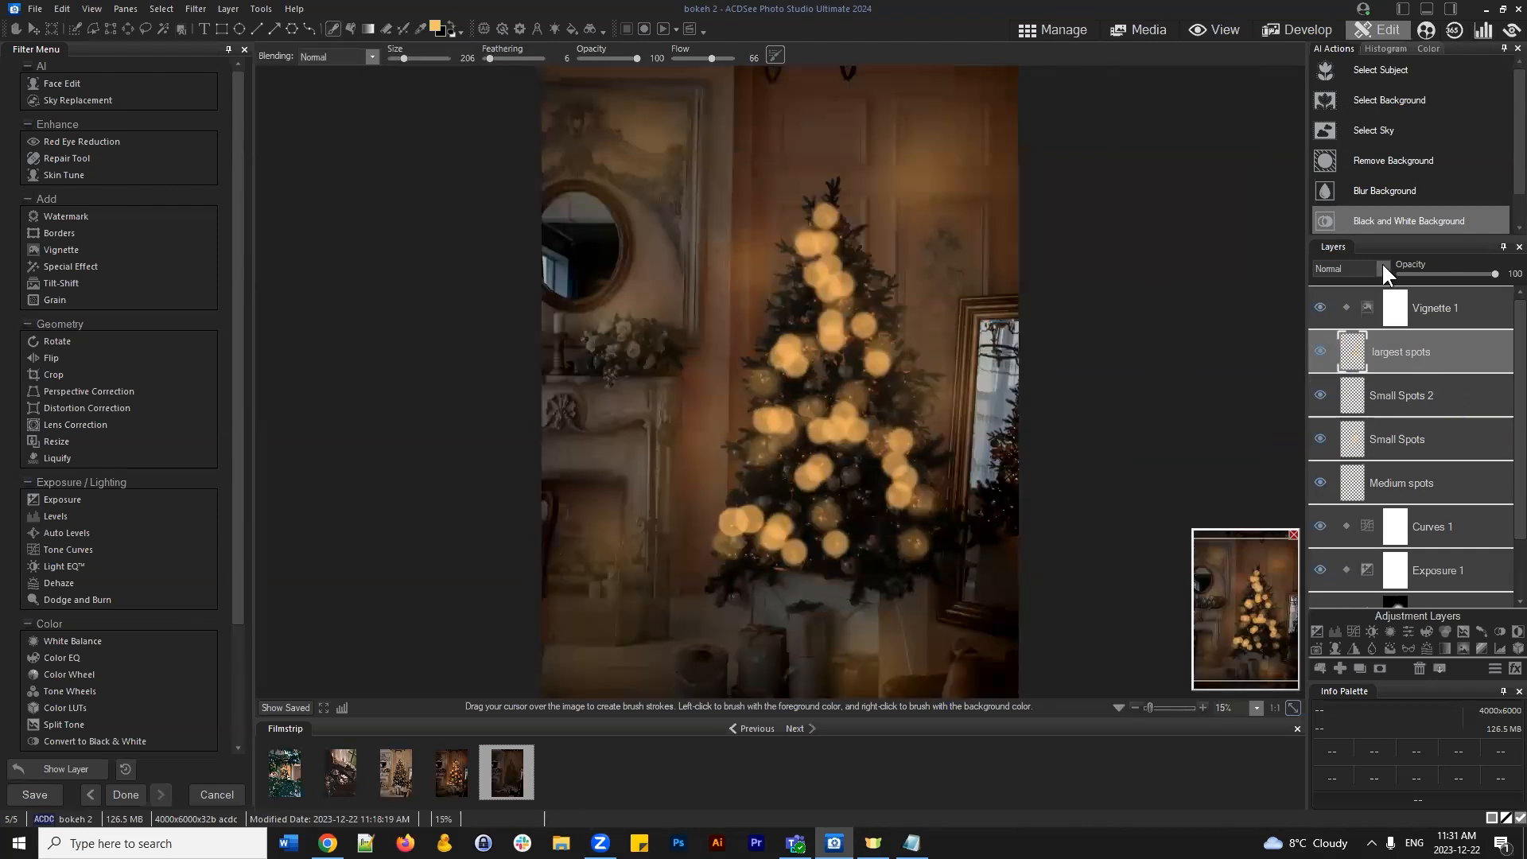
Set the largest spots layer's blend mode to Screen and view the whole image
left_click(1383, 270)
left_click(1334, 299)
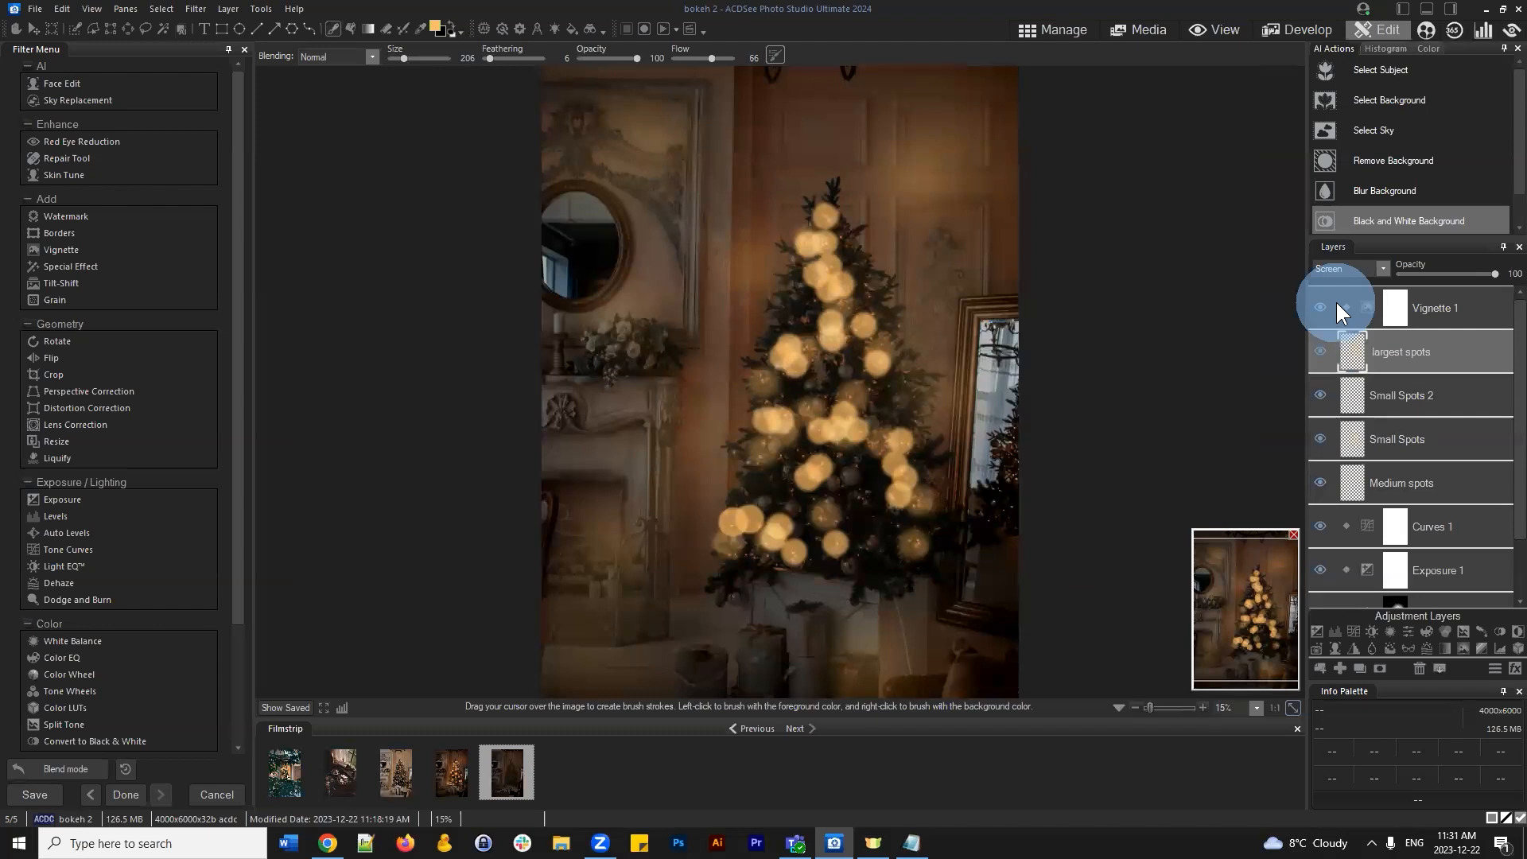
scroll(1049, 325, "down", 1)
left_click(1047, 321)
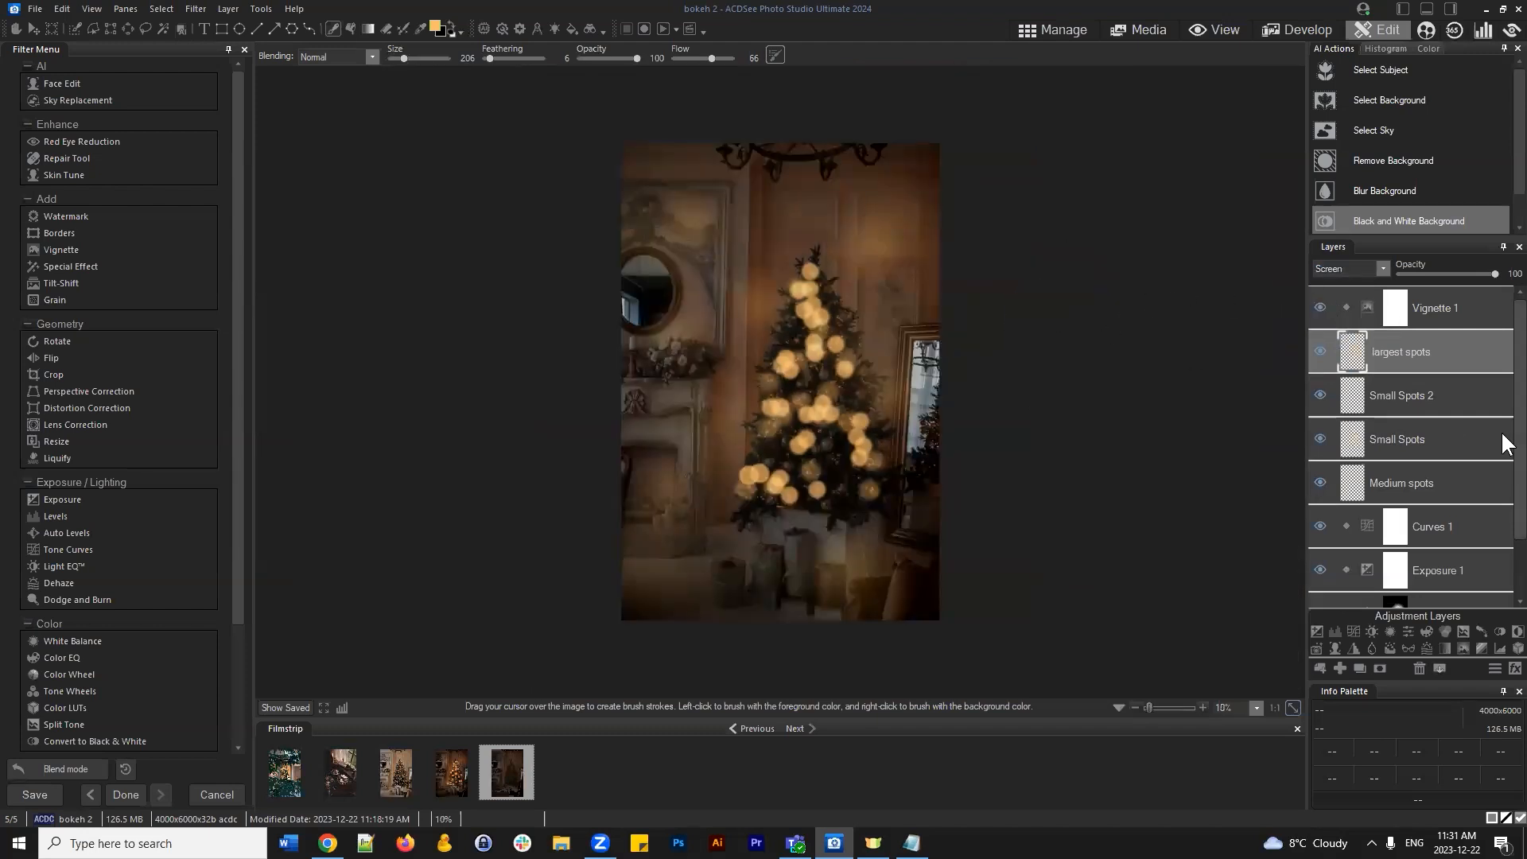
Undo the largest spots layer's blend mode change and the last layer visibility change
left_click(1421, 404)
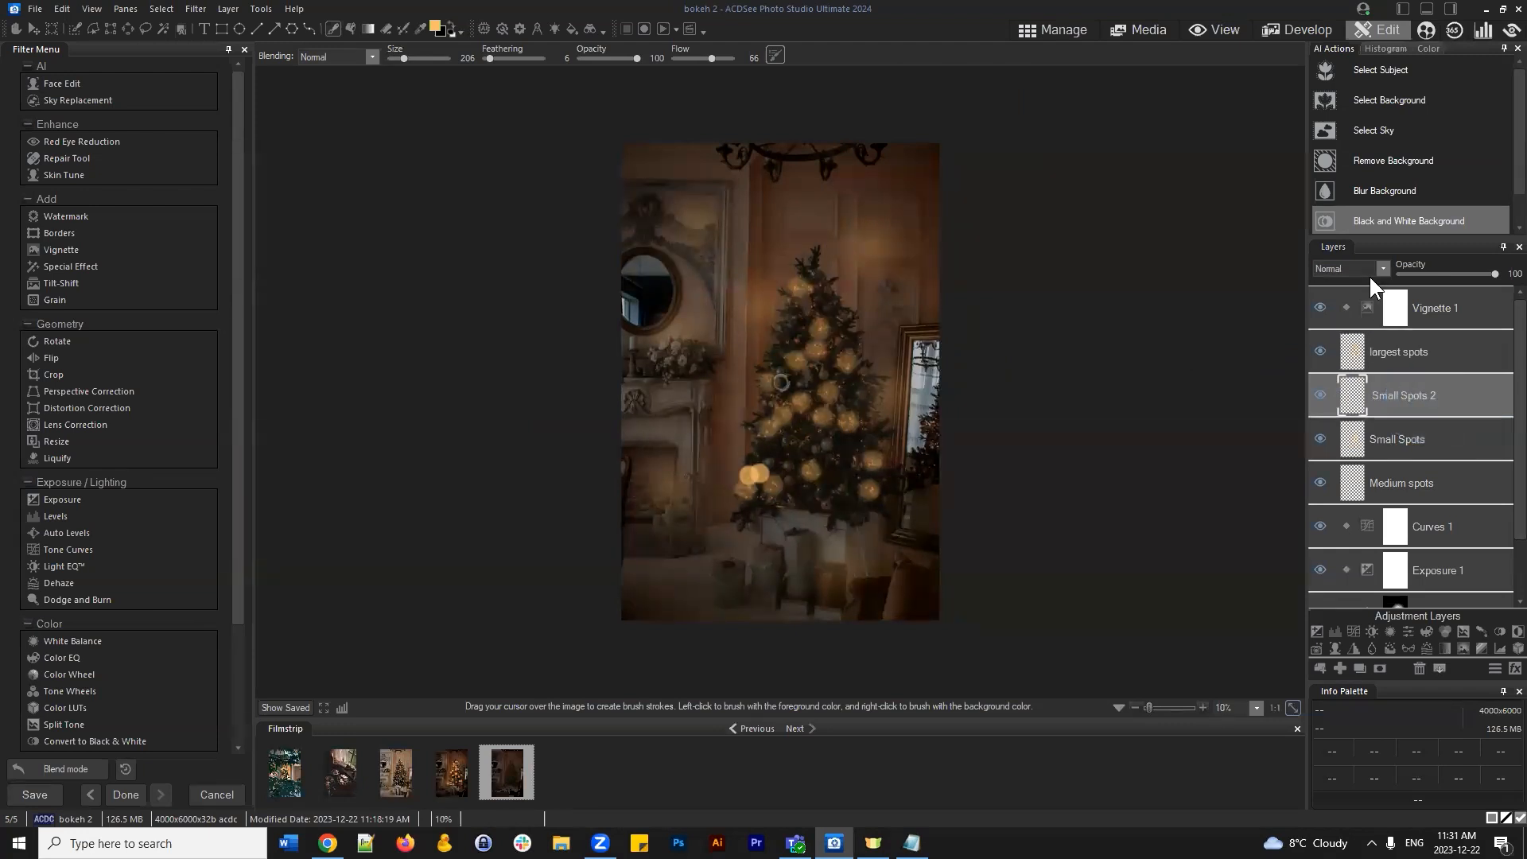
left_click(1432, 367)
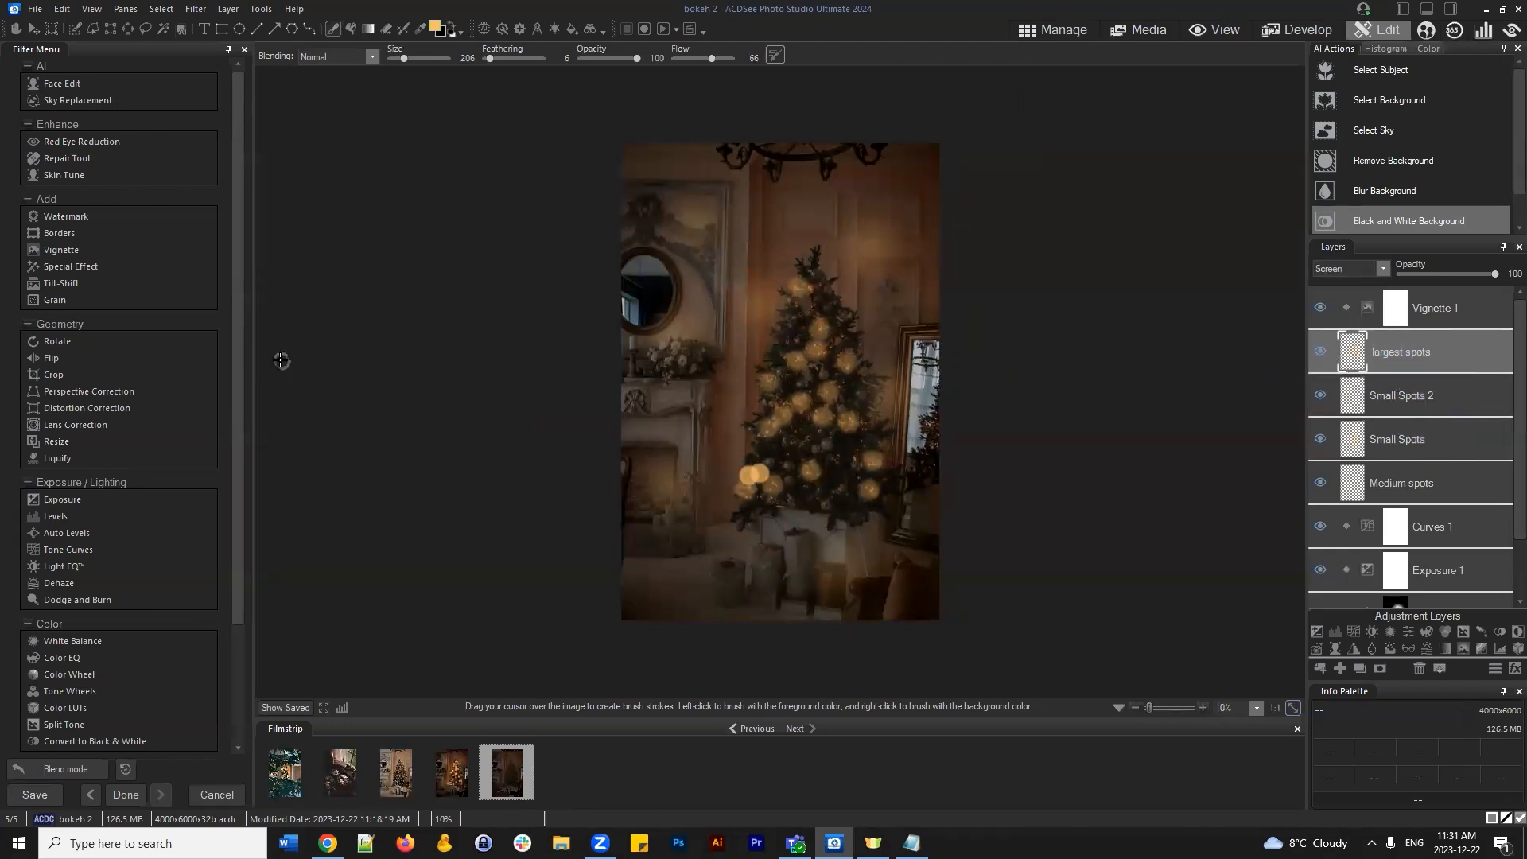
left_click(54, 769)
left_click(54, 767)
left_click(1422, 374)
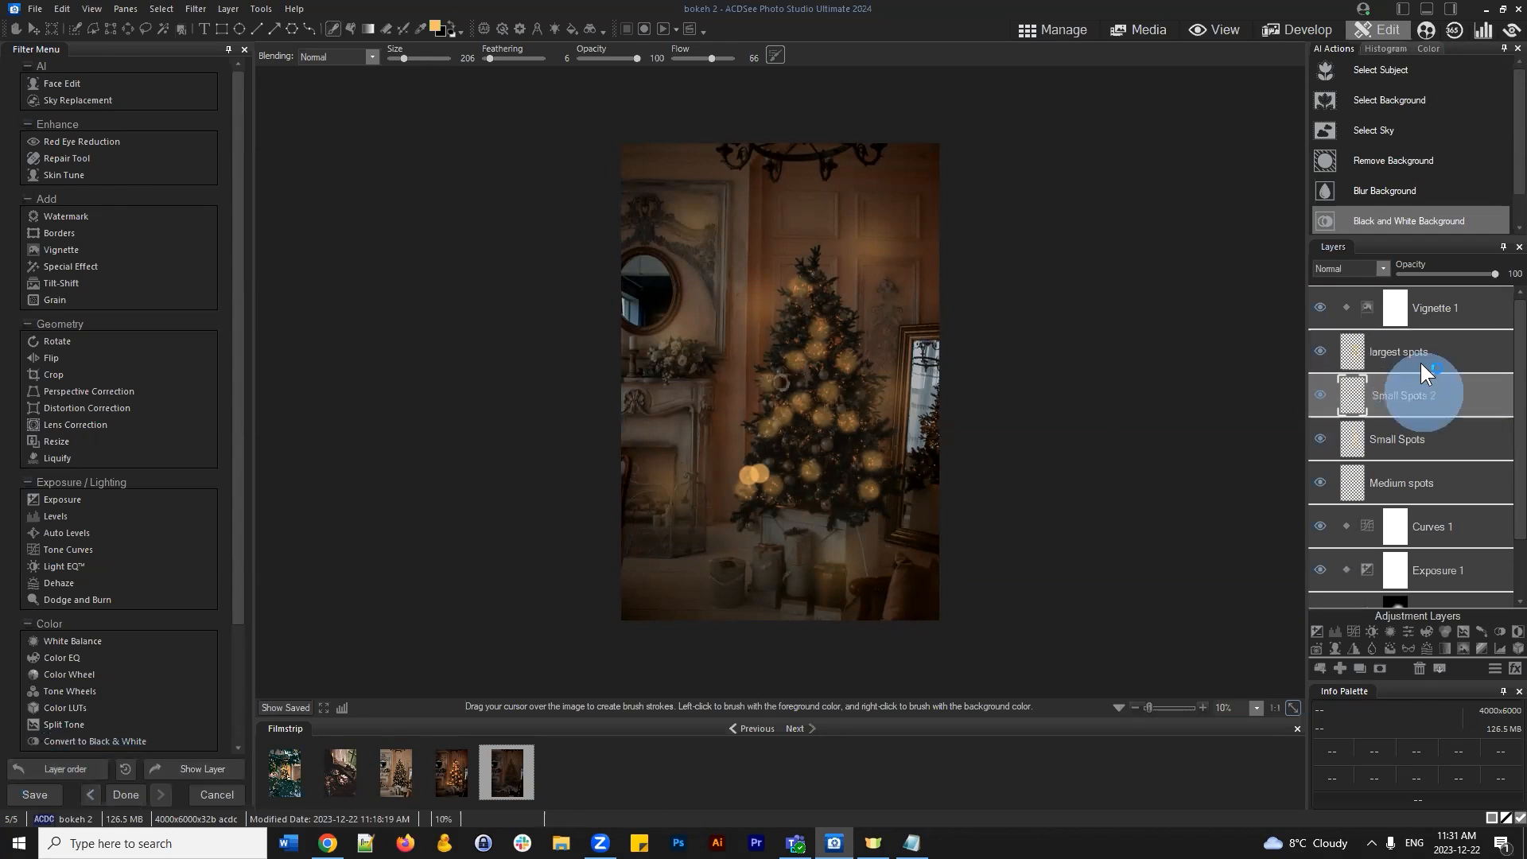
Check the visibility of the largest spots, Small Spots 2 and Medium spots layers
left_click(1321, 351)
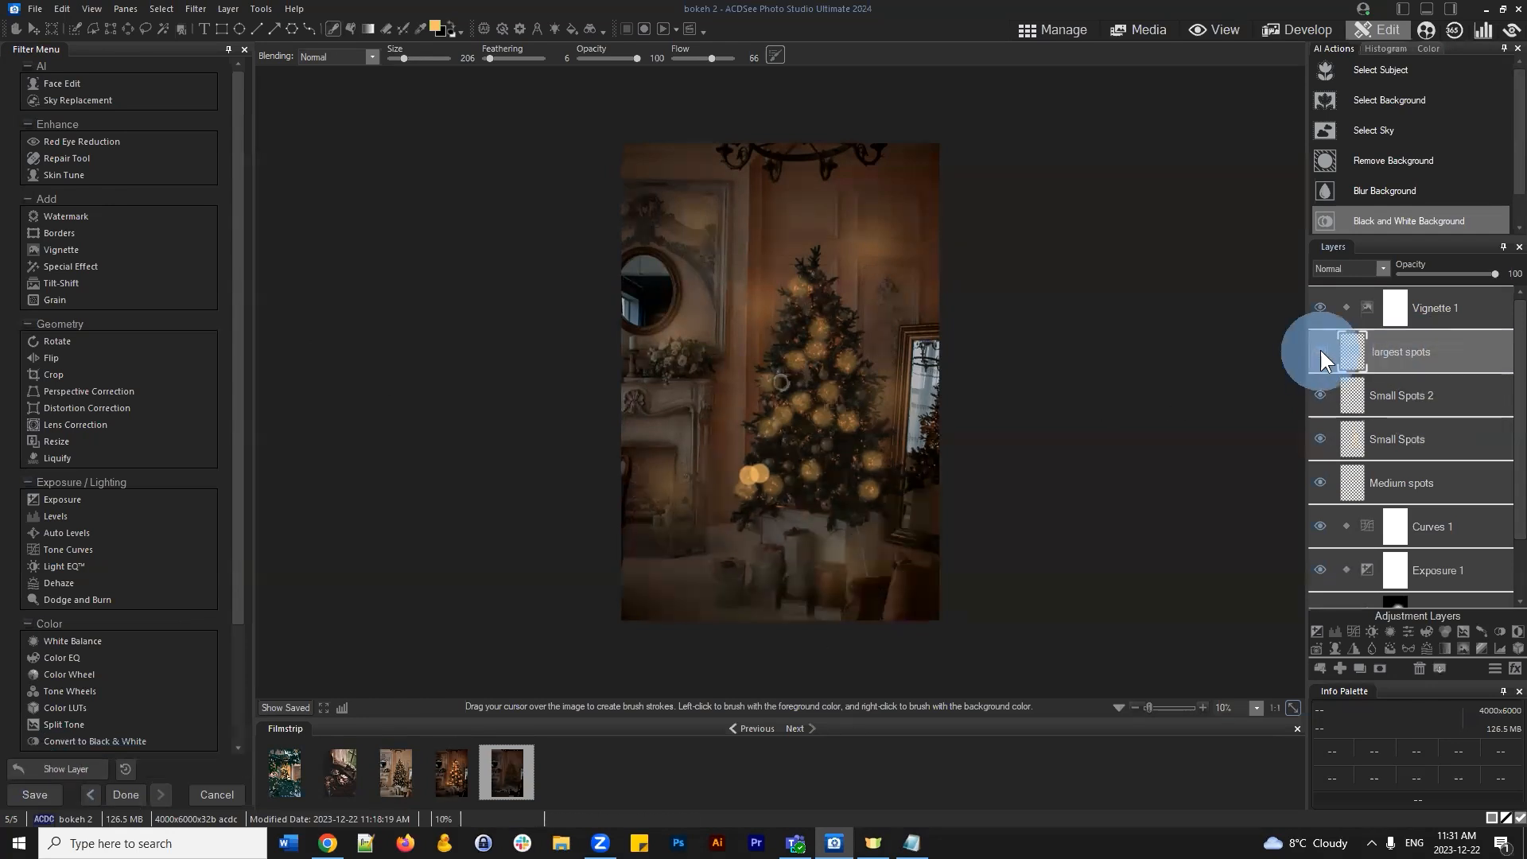
left_click(1318, 395)
left_click(1320, 483)
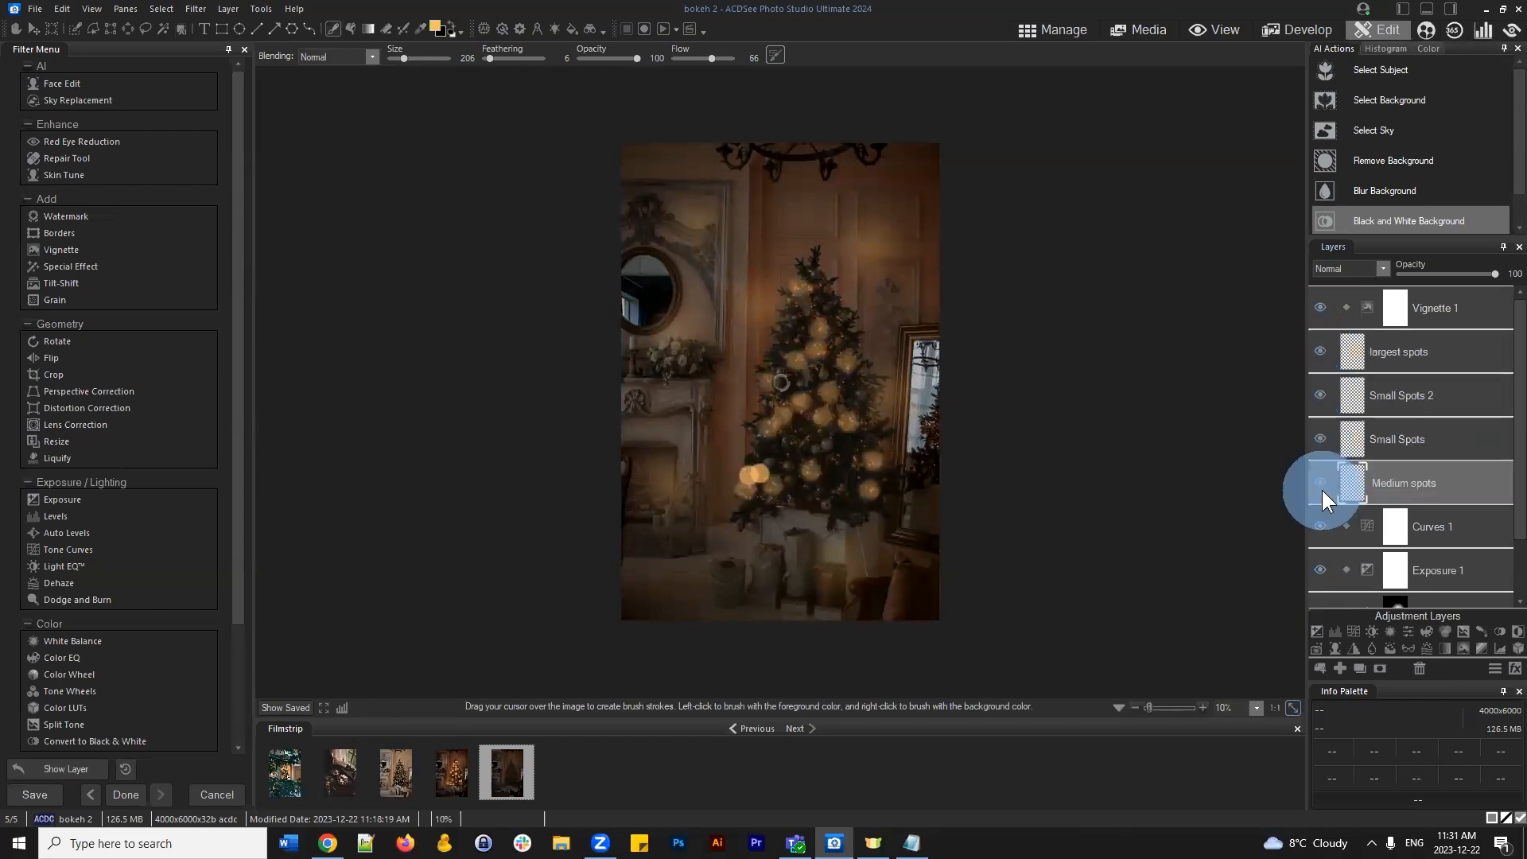
Add a blank layer directly above the largest spots layer
left_click(1429, 355)
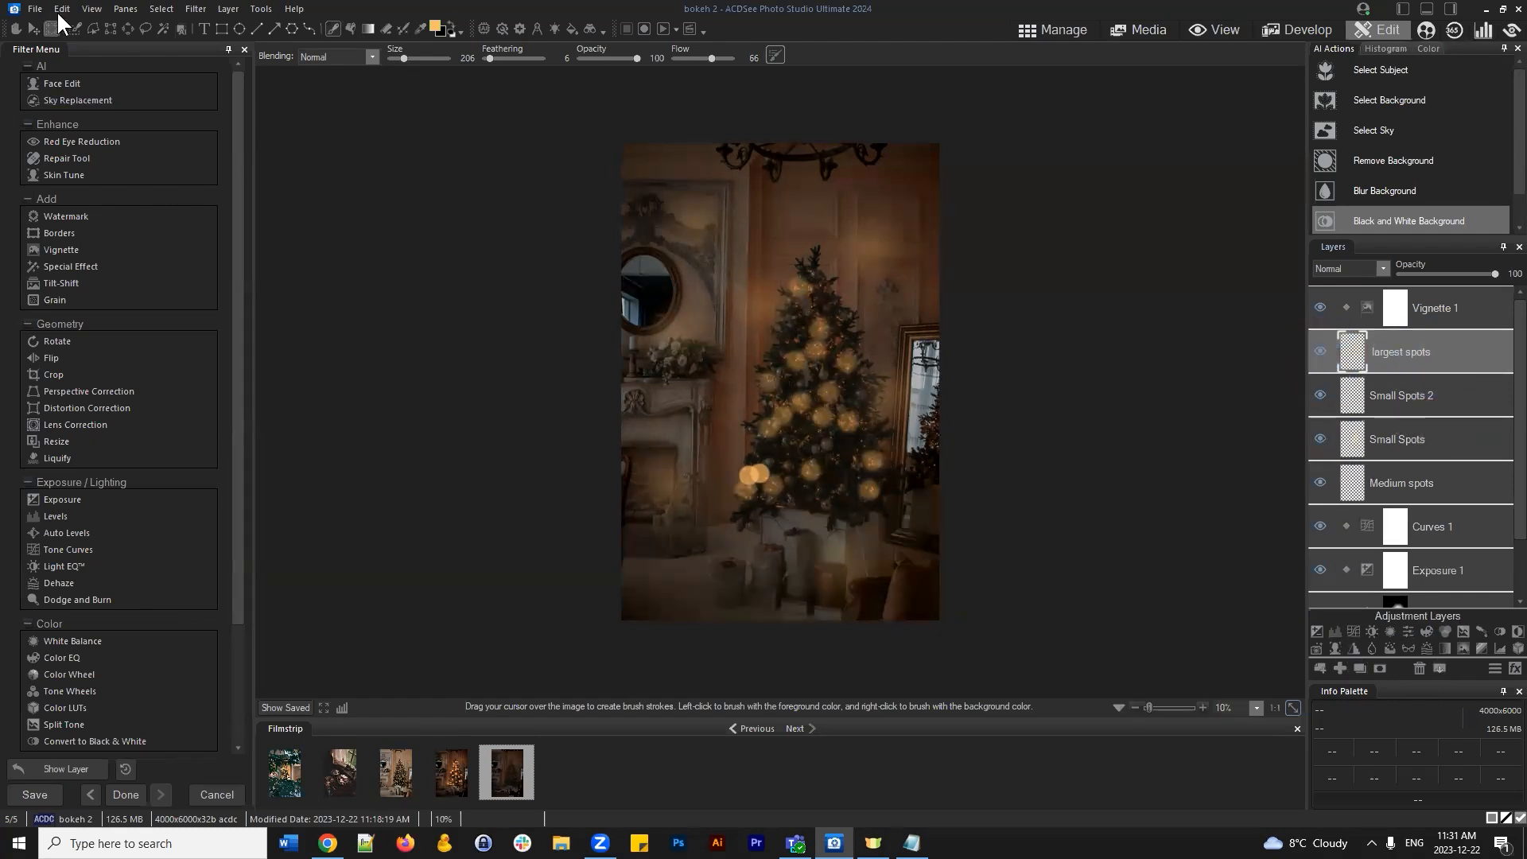
scroll(1262, 454, "up", 1)
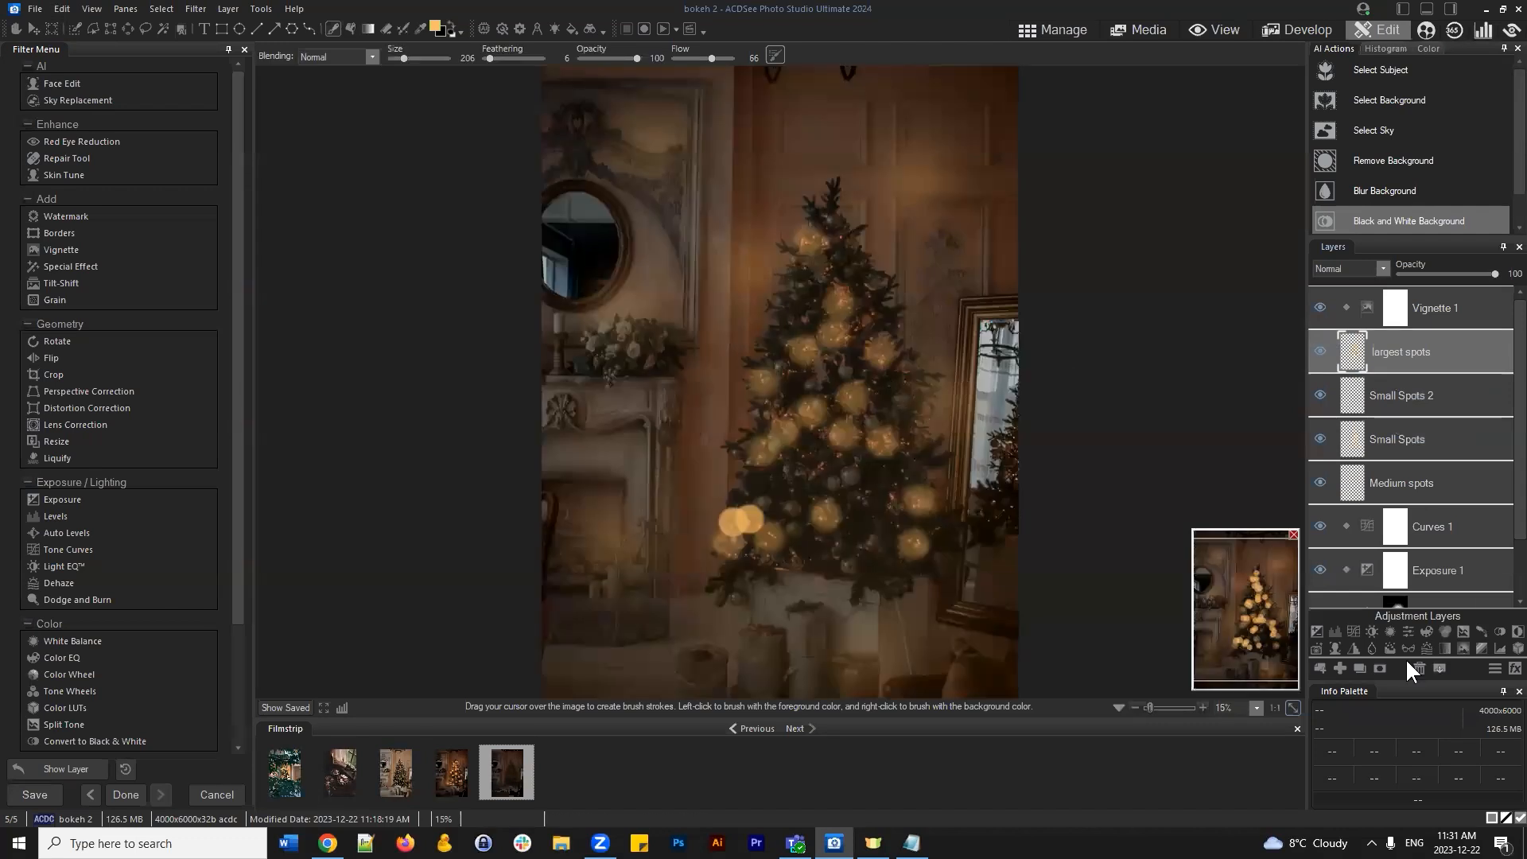
left_click(1339, 668)
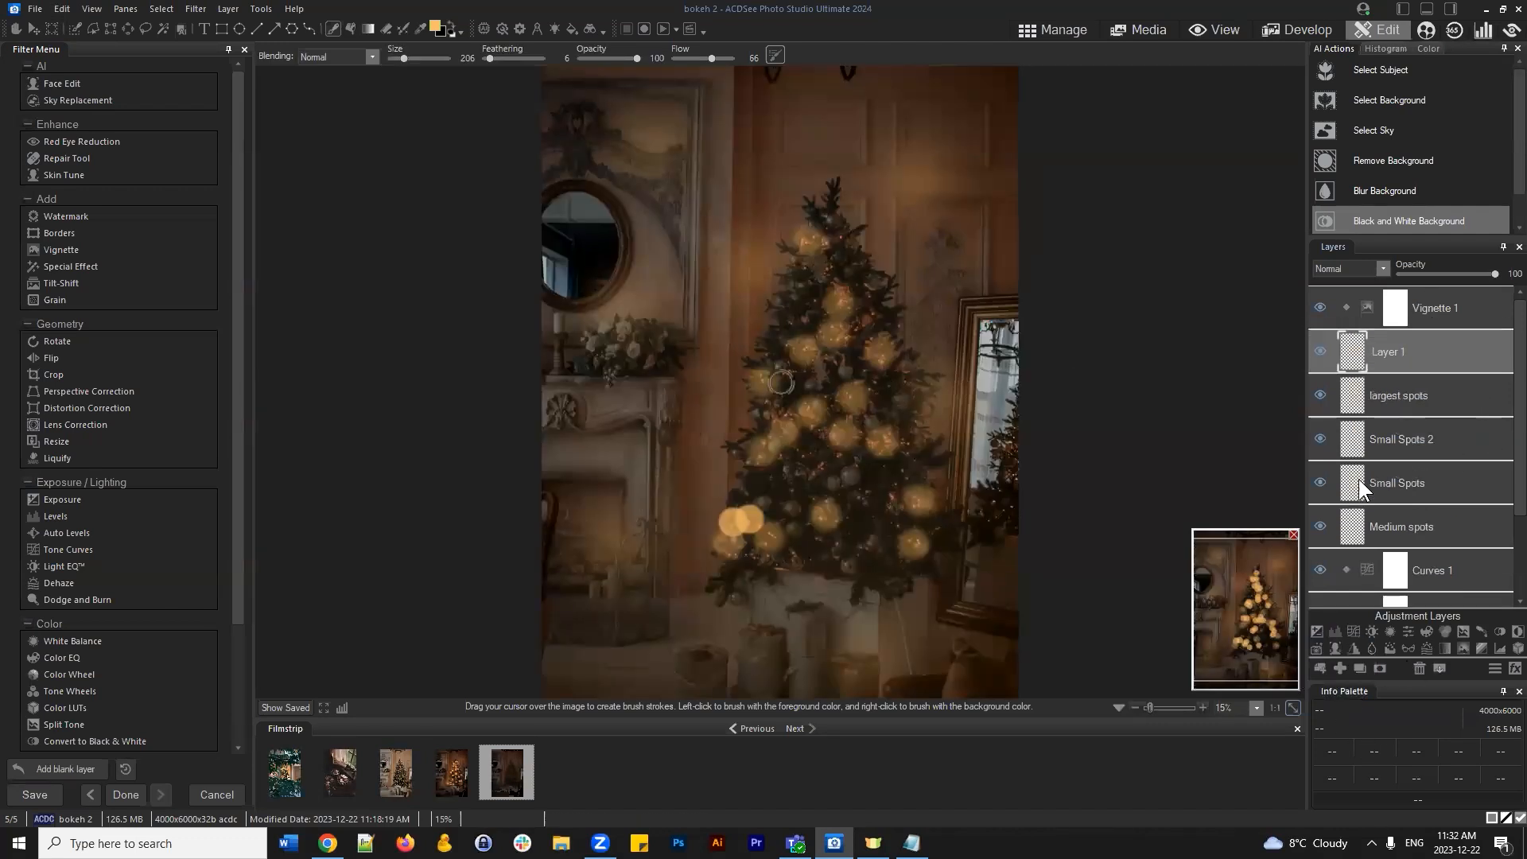
Dab light orange spots across the tree's middle: overlapping clusters at its centre and left side, and more spots toward the right
left_click(809, 470)
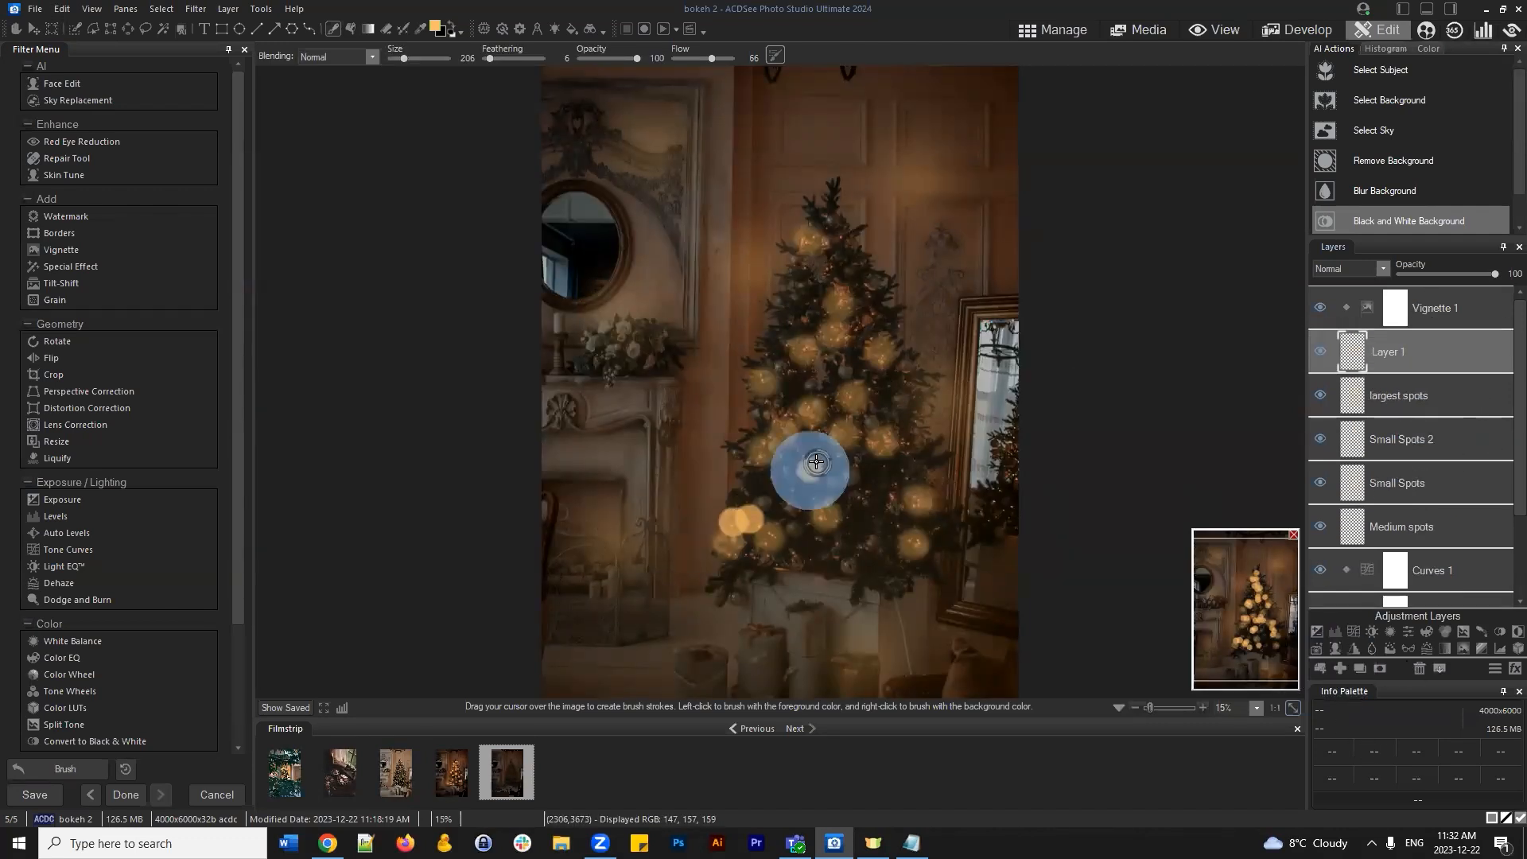
left_click(821, 461)
left_click(805, 453)
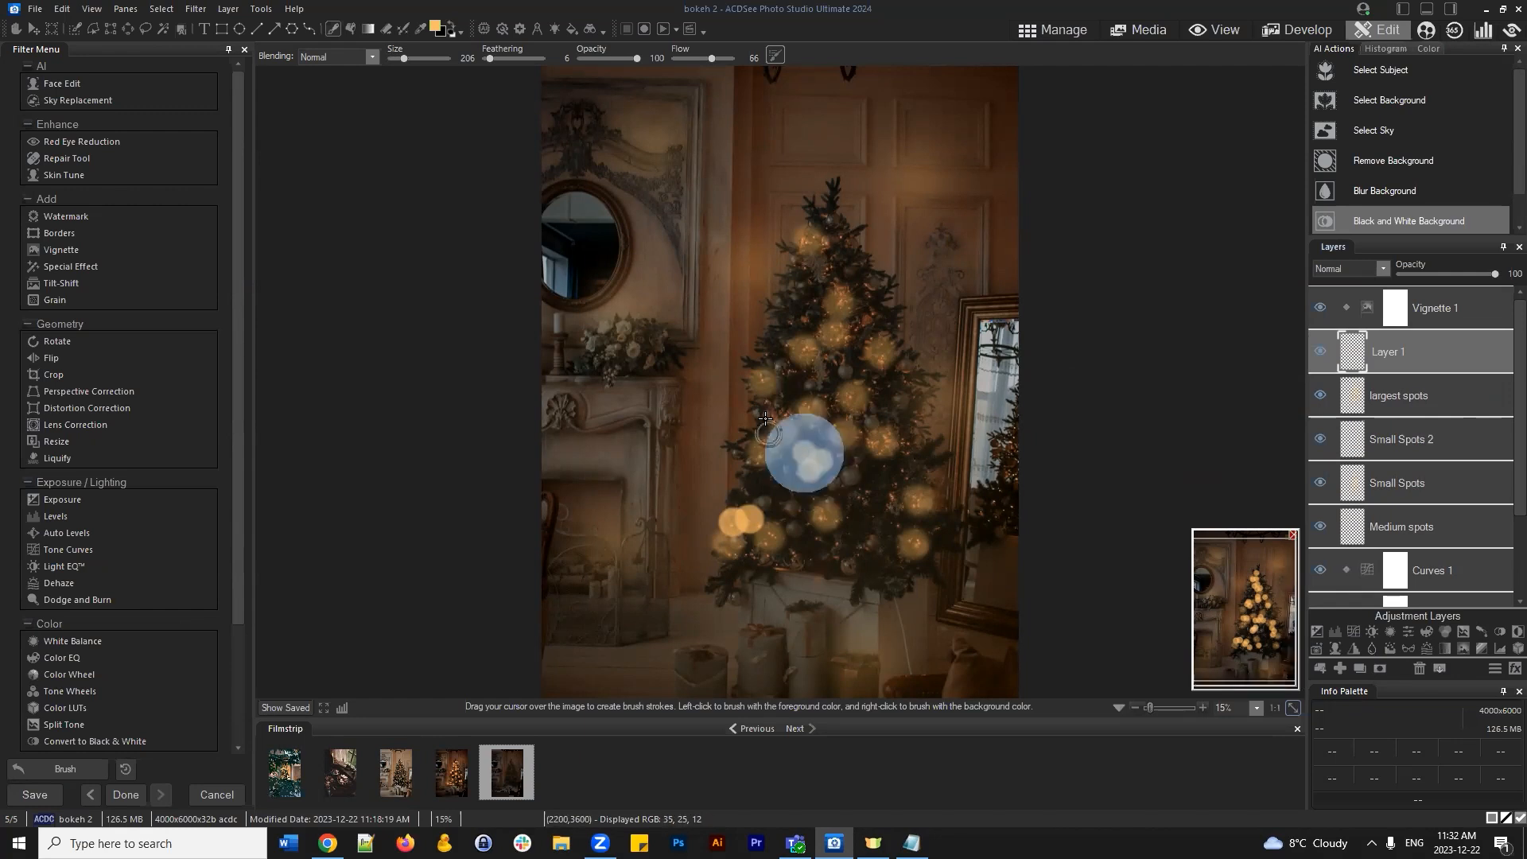
left_click(770, 415)
left_click(784, 411)
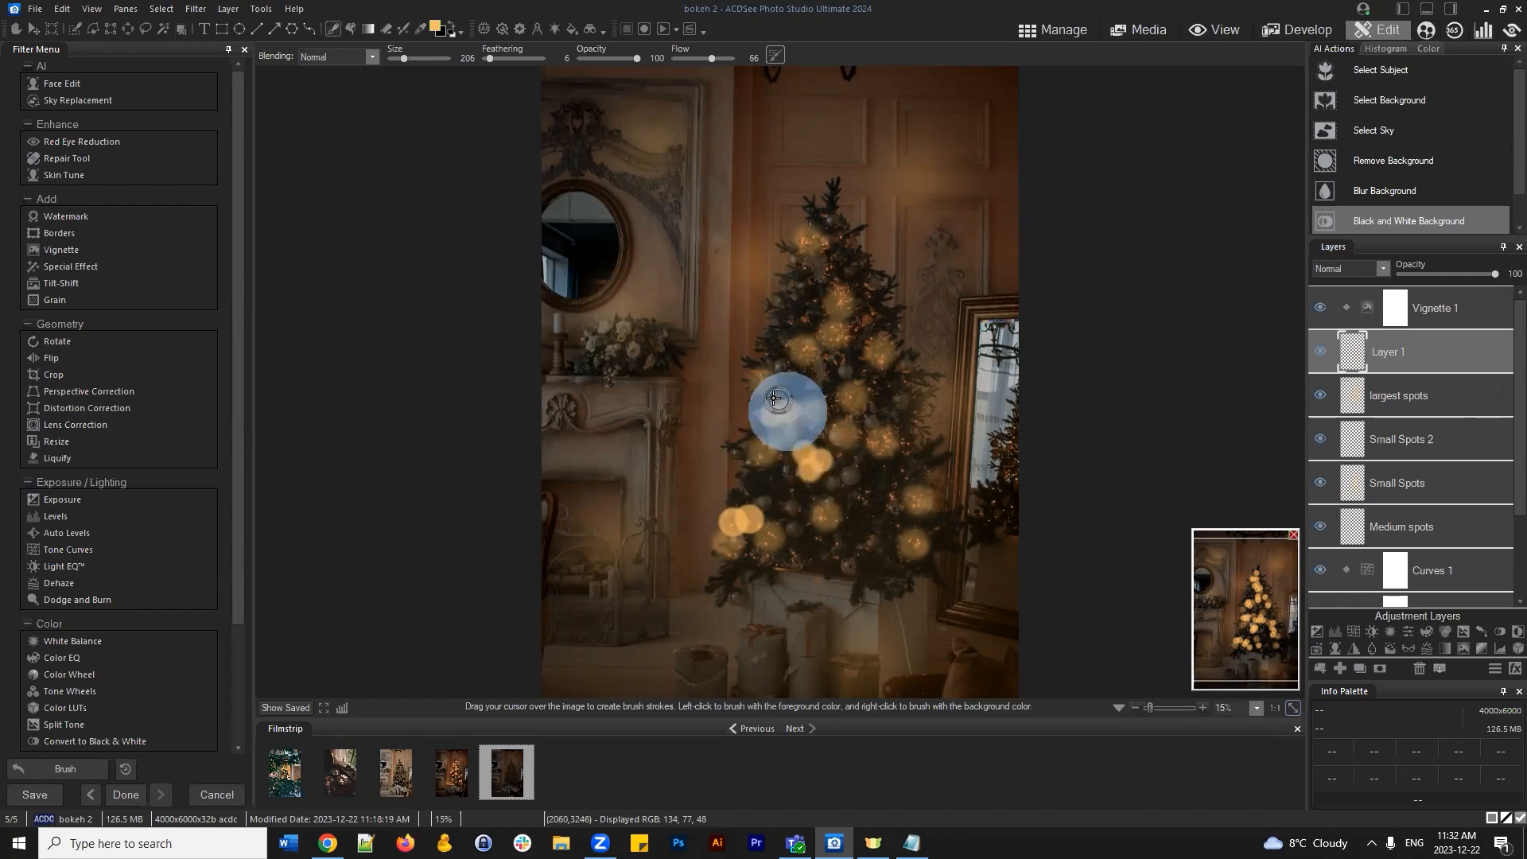
left_click(773, 398)
left_click(826, 414)
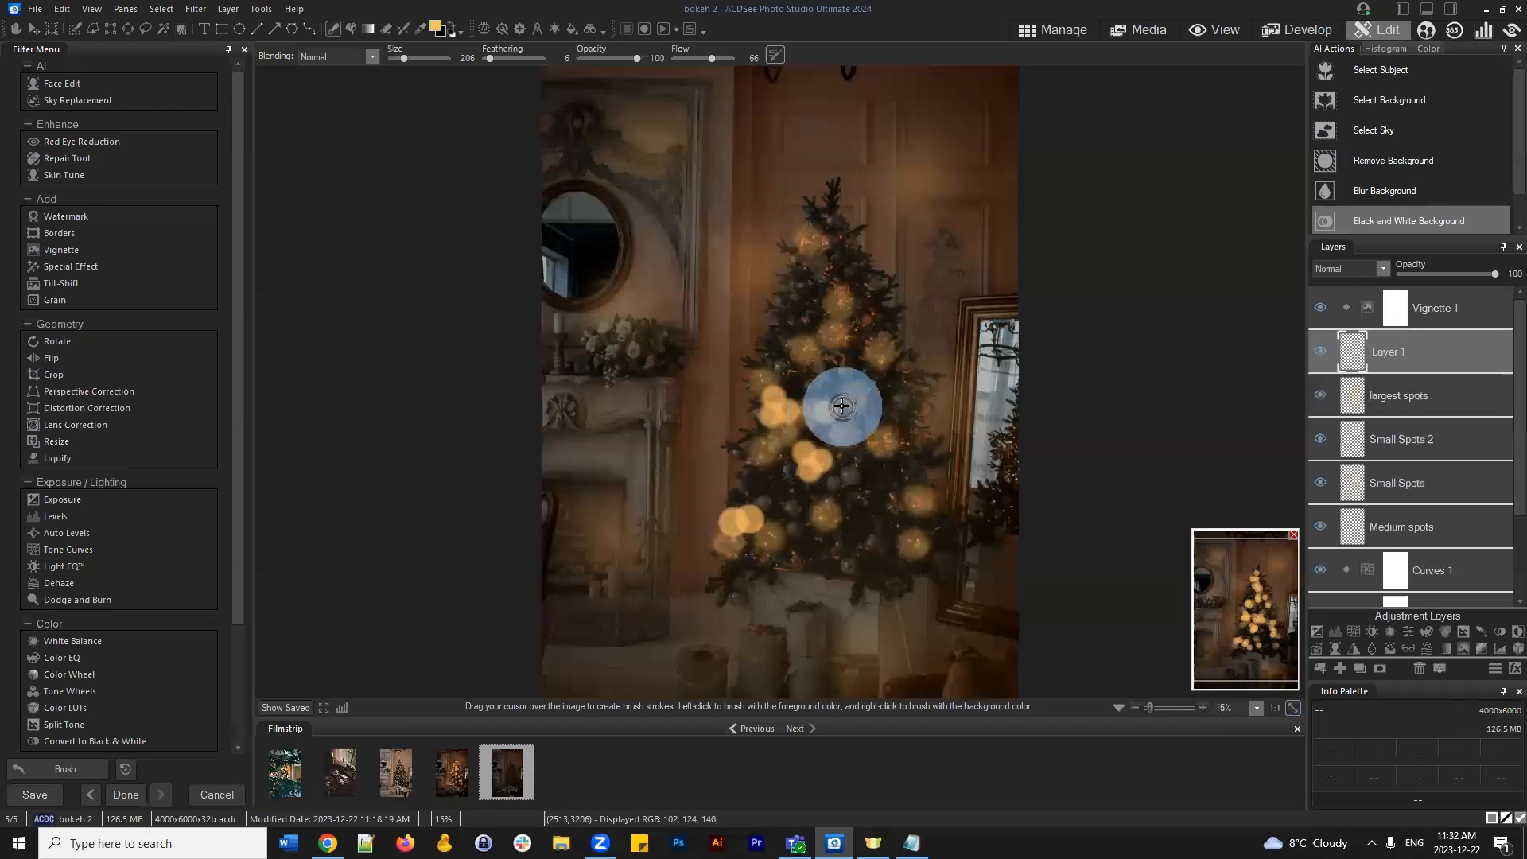
left_click(882, 445)
left_click(870, 447)
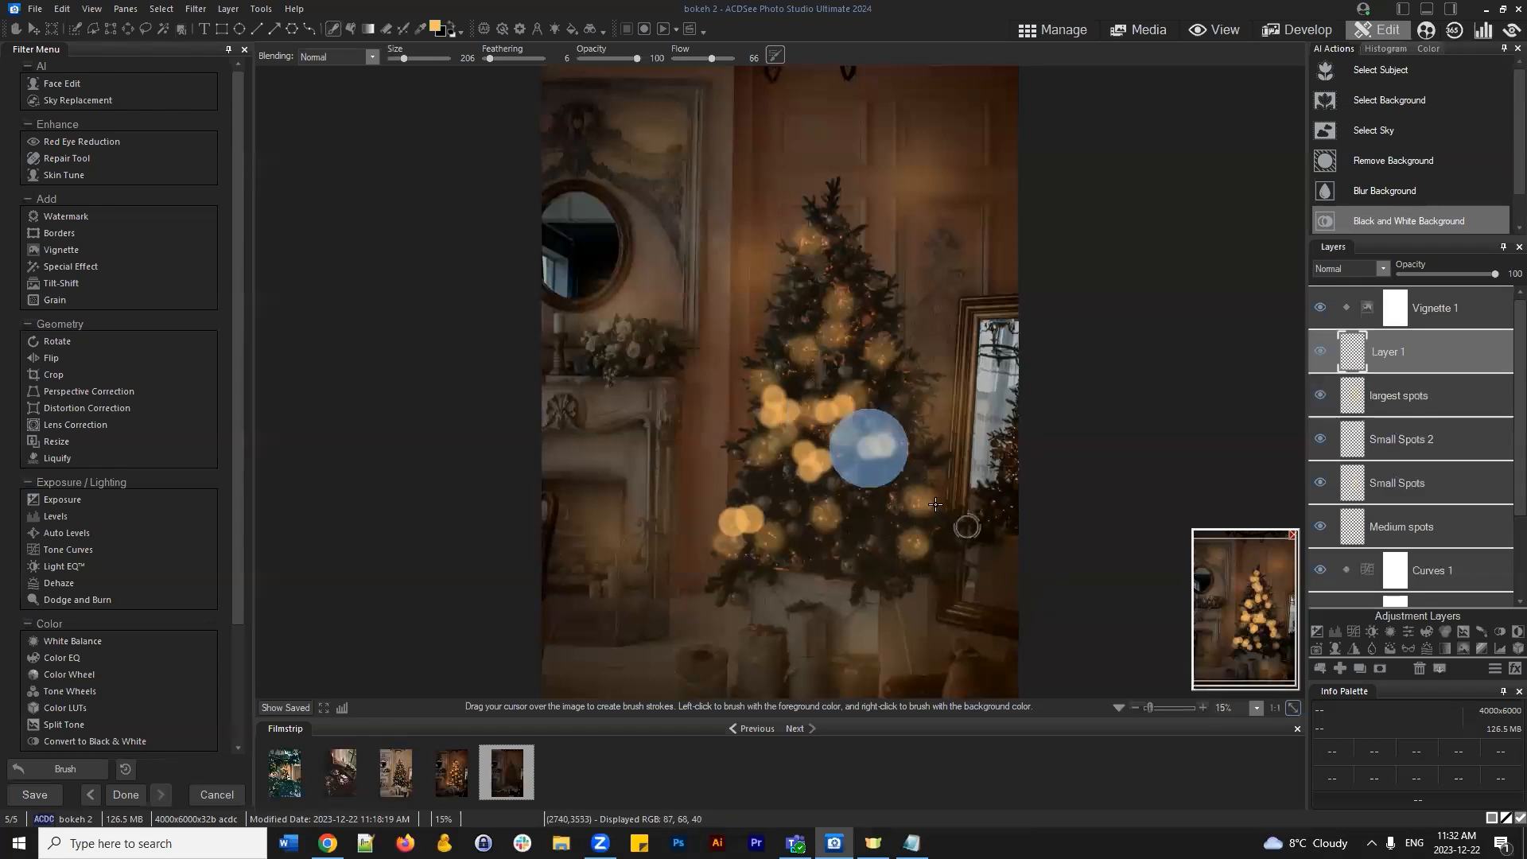
Dab spots over the lower part of the tree: on its right side, near the lower centre and along the lower left edge
left_click(909, 493)
left_click(908, 491)
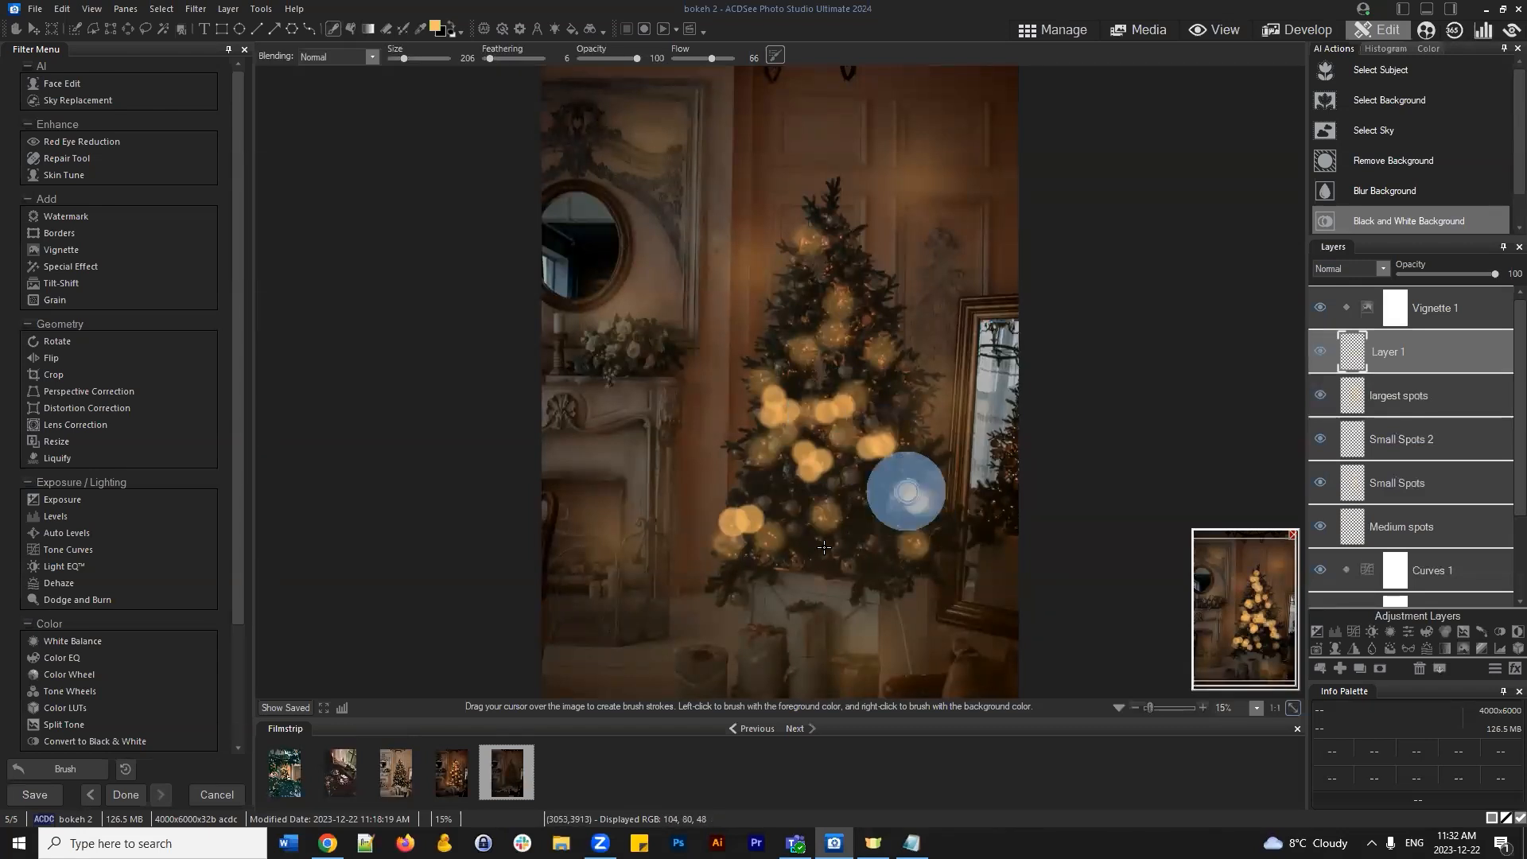
left_click(832, 524)
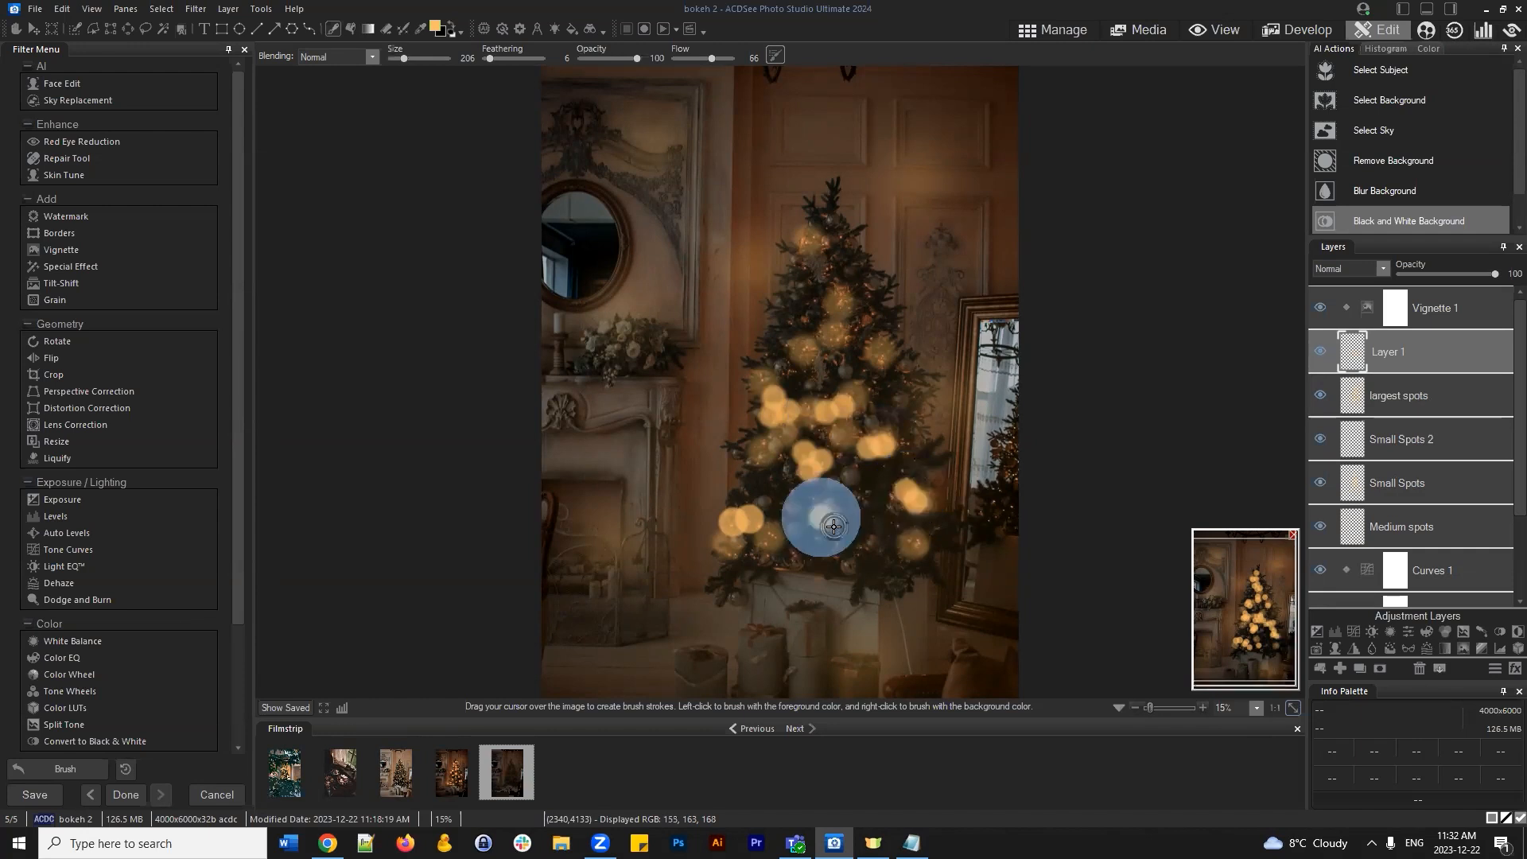
left_click(776, 558)
left_click(782, 559)
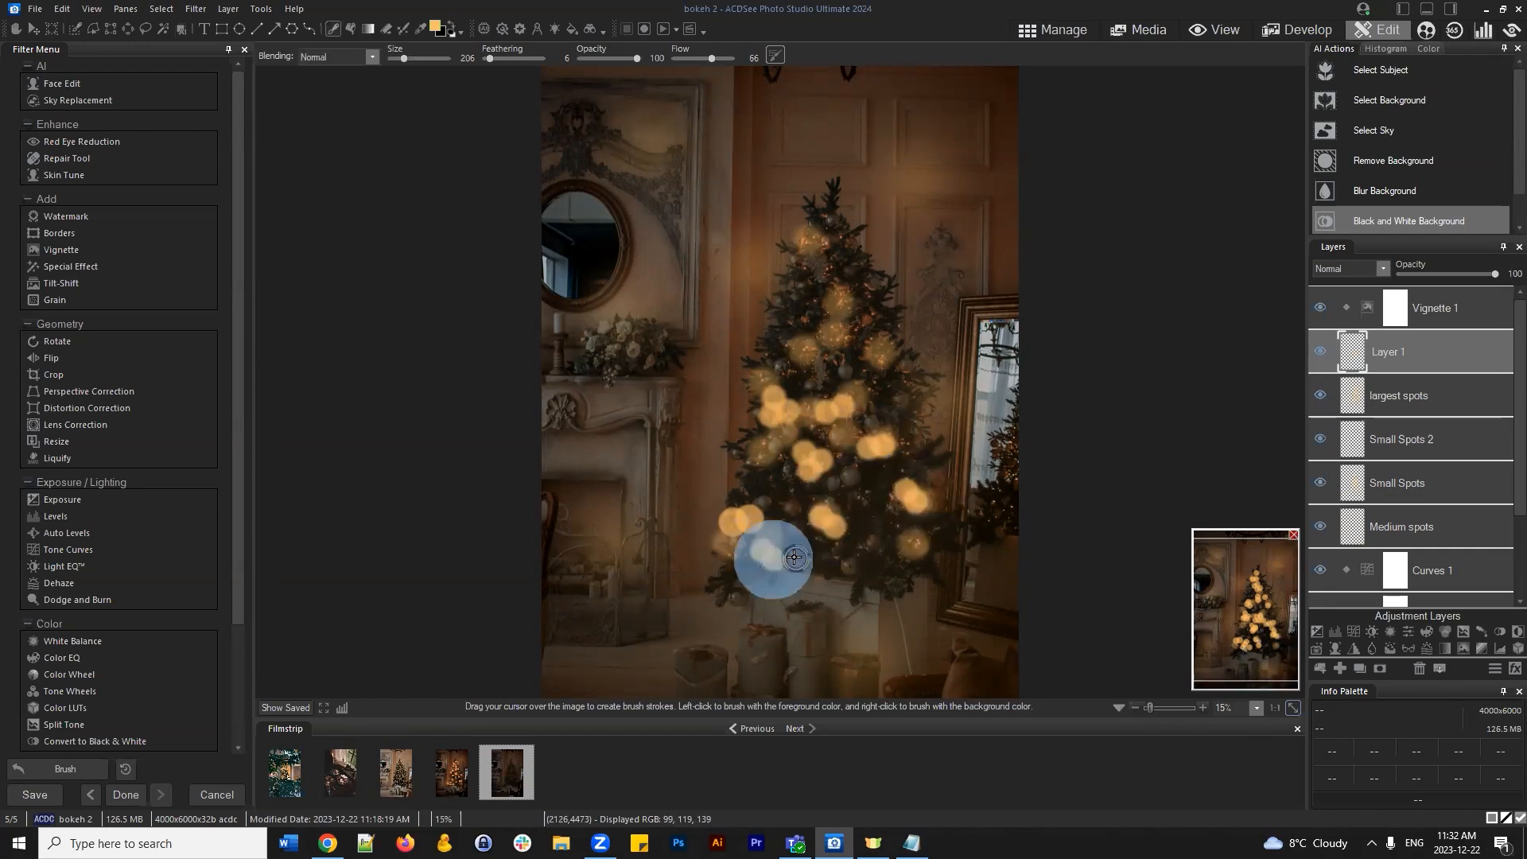
left_click(865, 547)
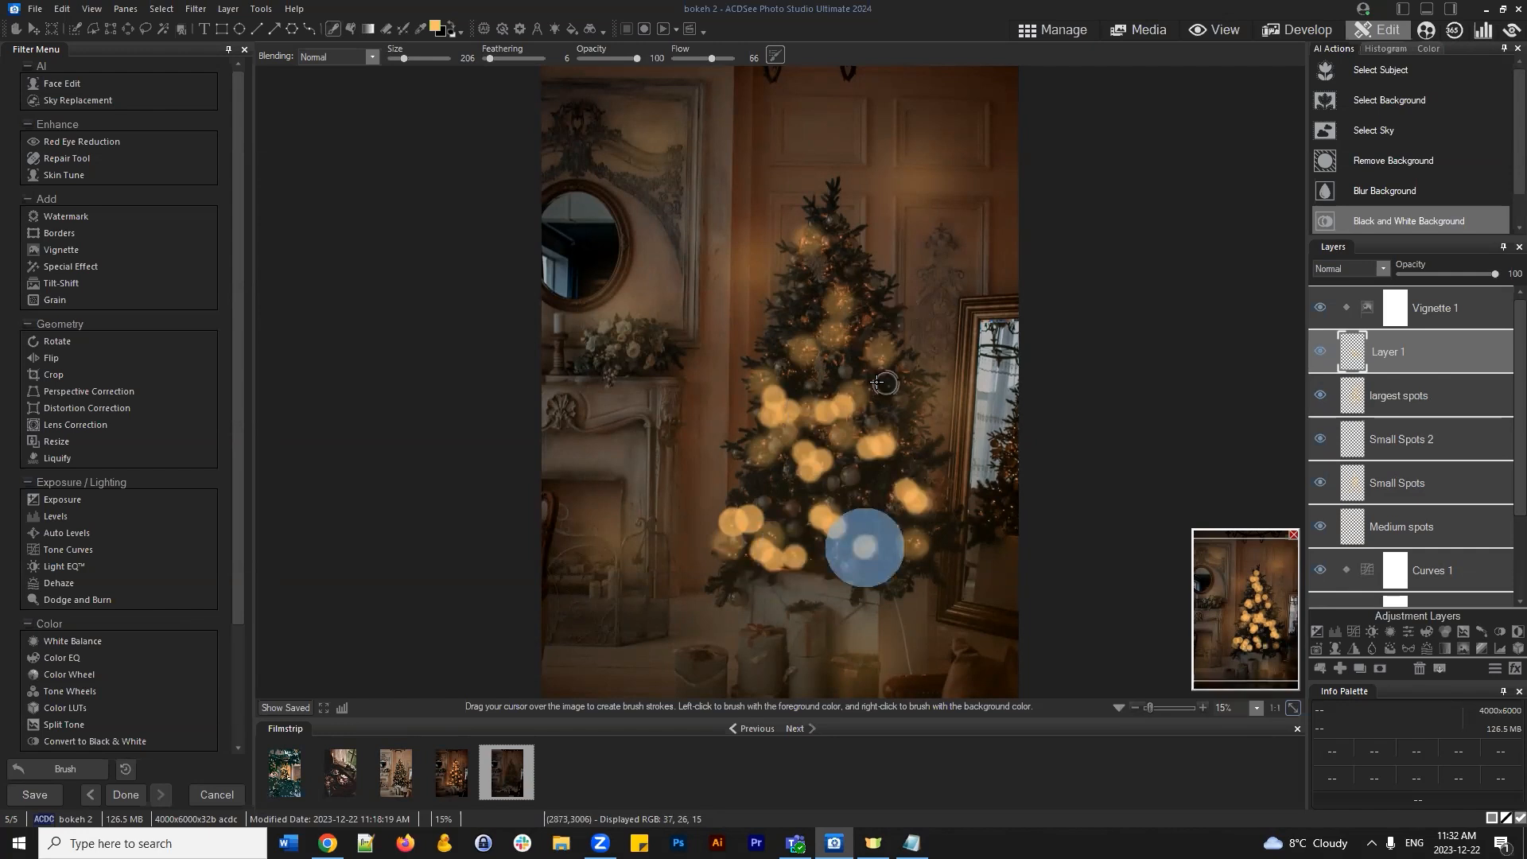
Dab an overlapping cluster on the tree's upper right side and single spots across its upper centre and upper left
left_click(876, 381)
left_click(868, 362)
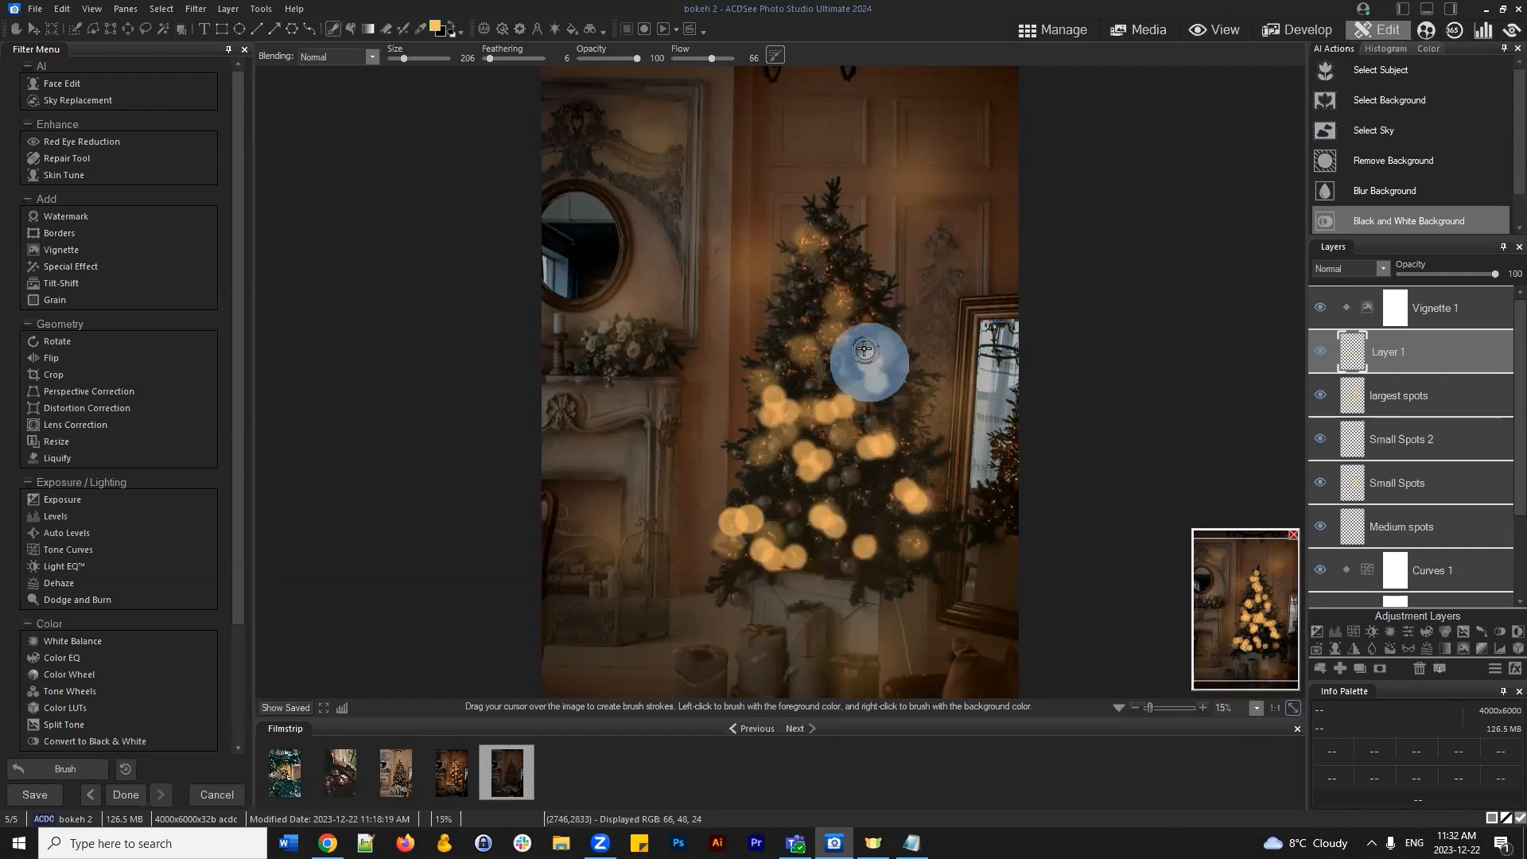
left_click(883, 353)
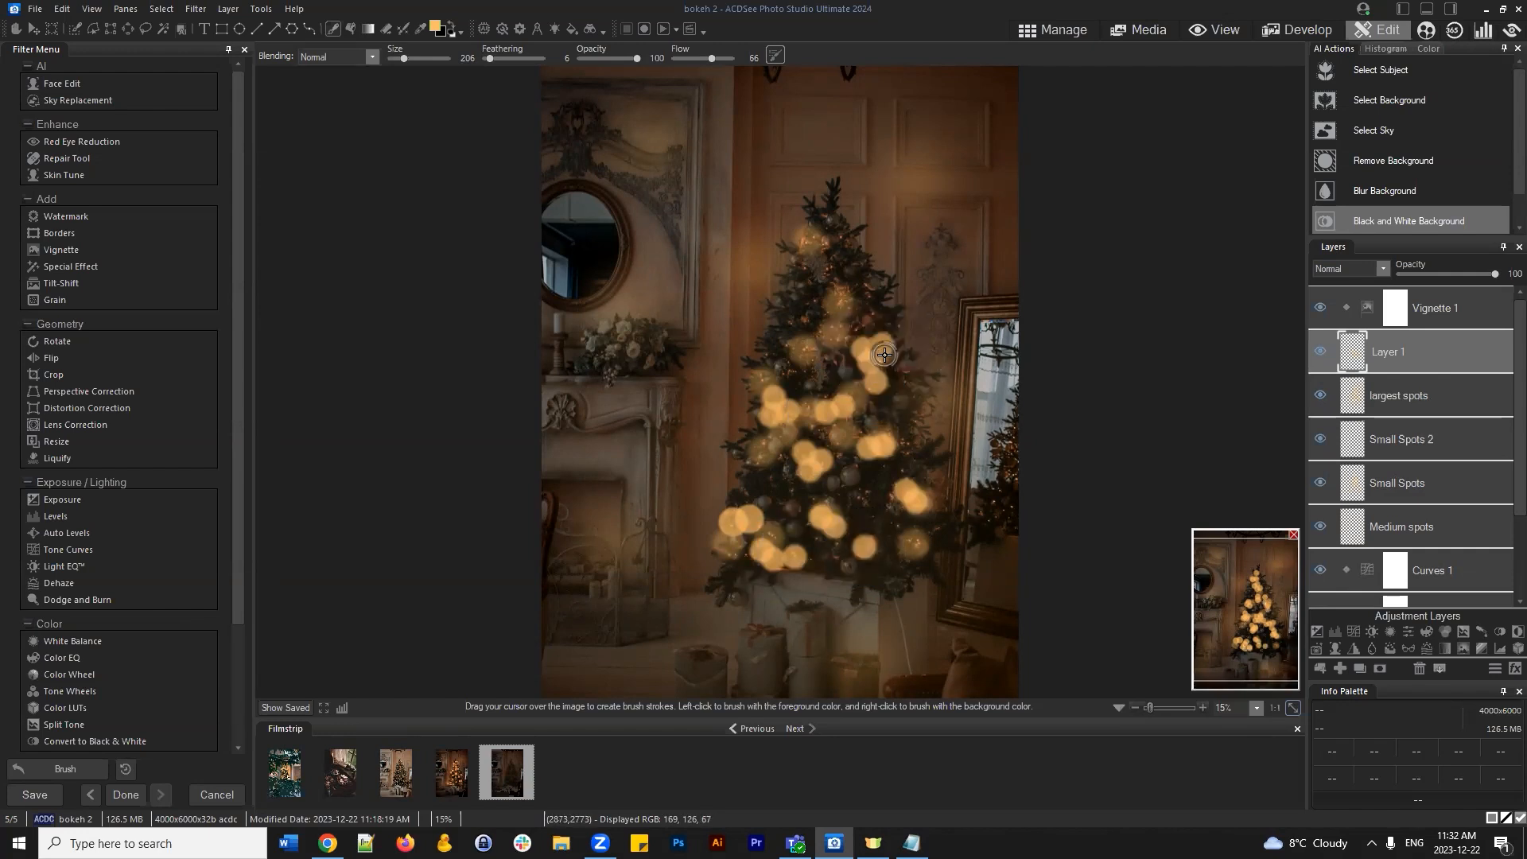
left_click(830, 338)
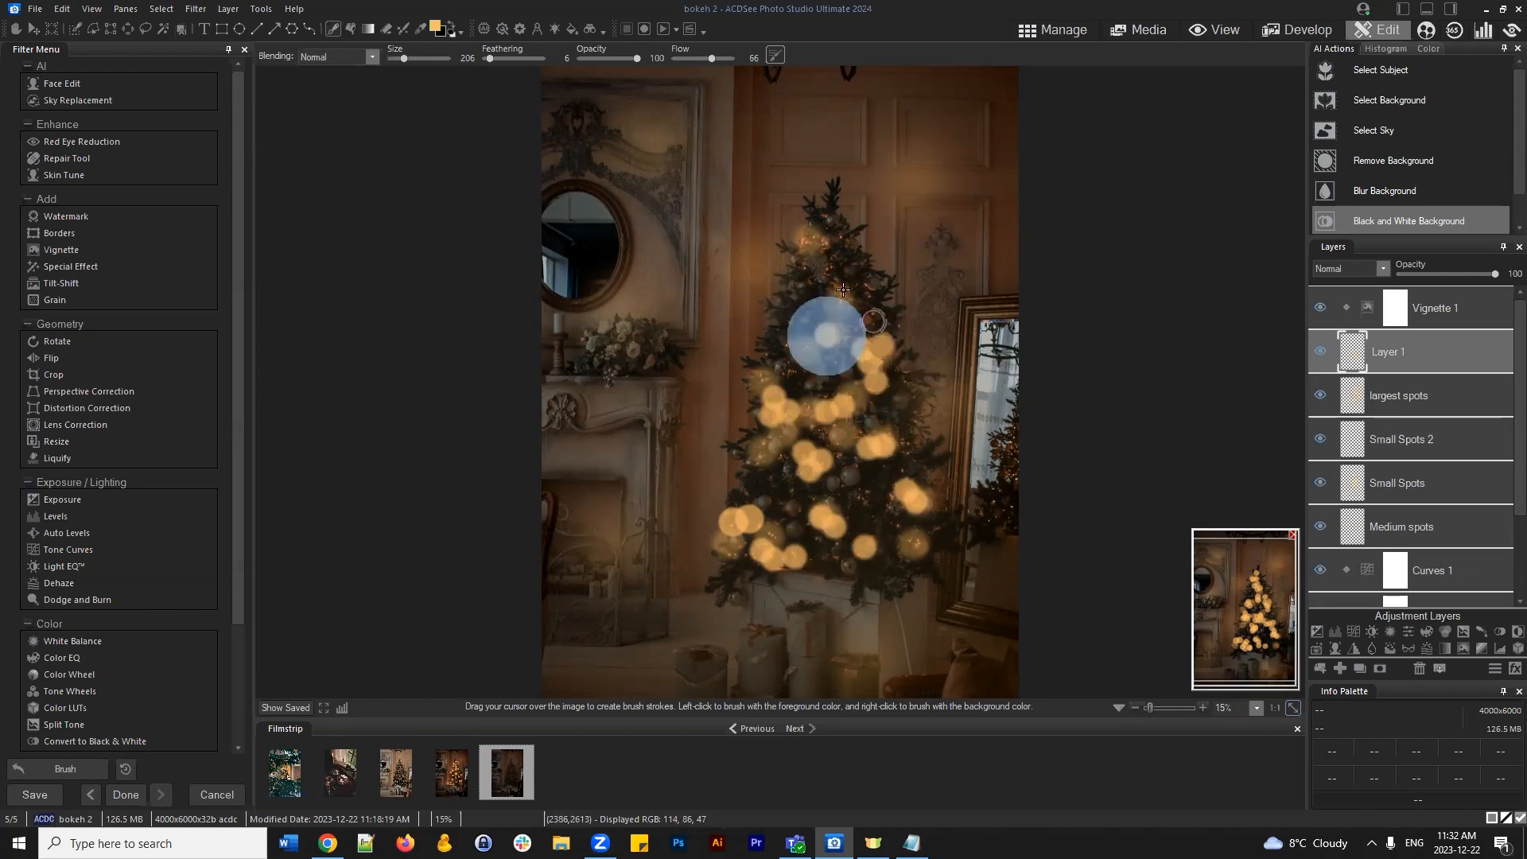
left_click(836, 296)
left_click(796, 345)
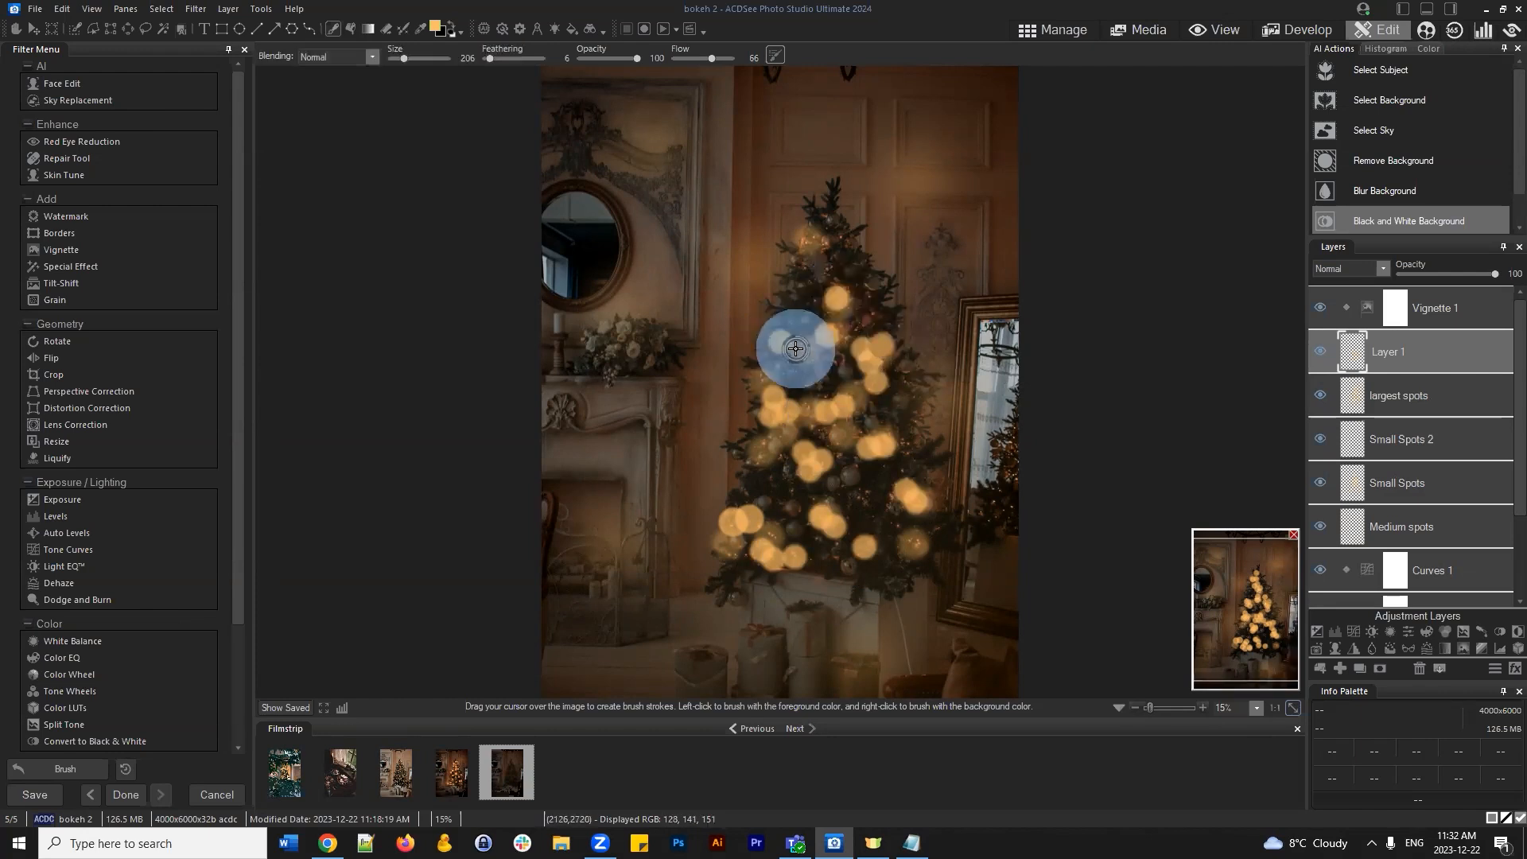
Dab a cluster of overlapping spots just below the treetop
left_click(802, 270)
left_click(805, 248)
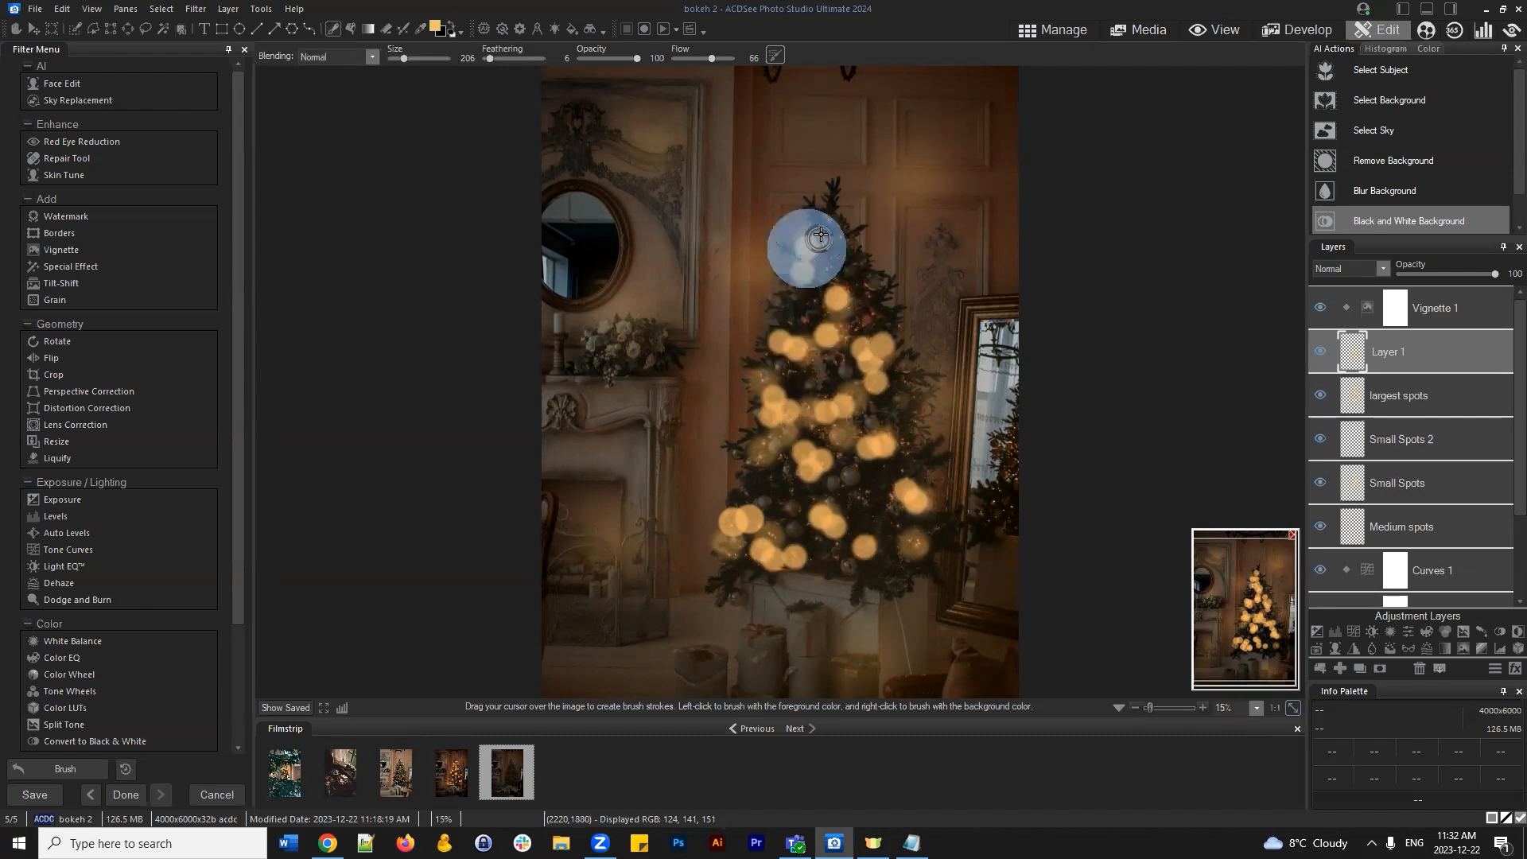
left_click(817, 239)
left_click(822, 250)
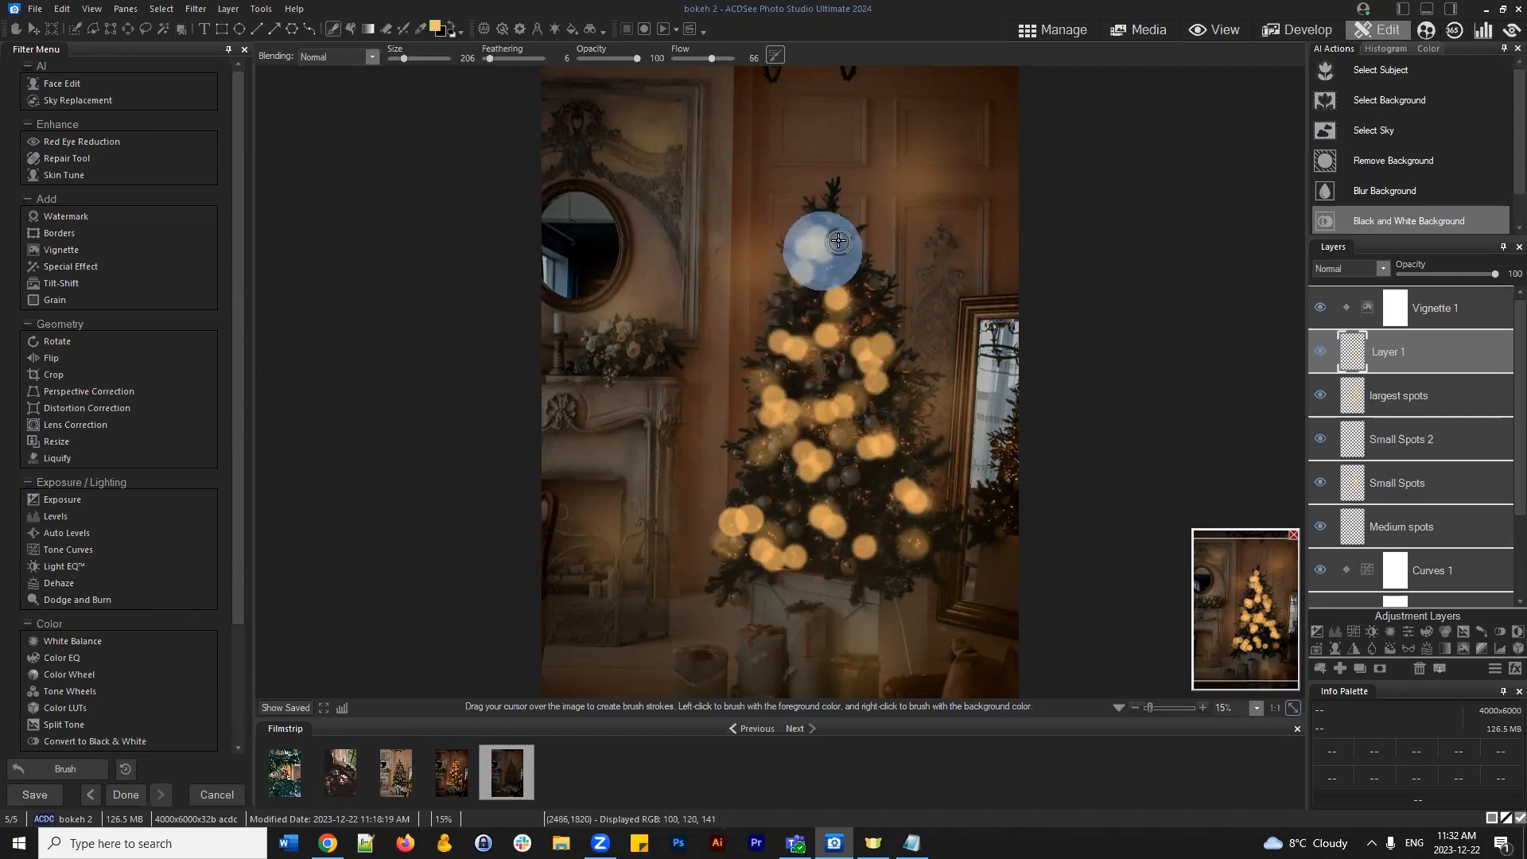
left_click(837, 243)
Set the new spots layer's blend mode to Screen and view the whole image
left_click(1352, 266)
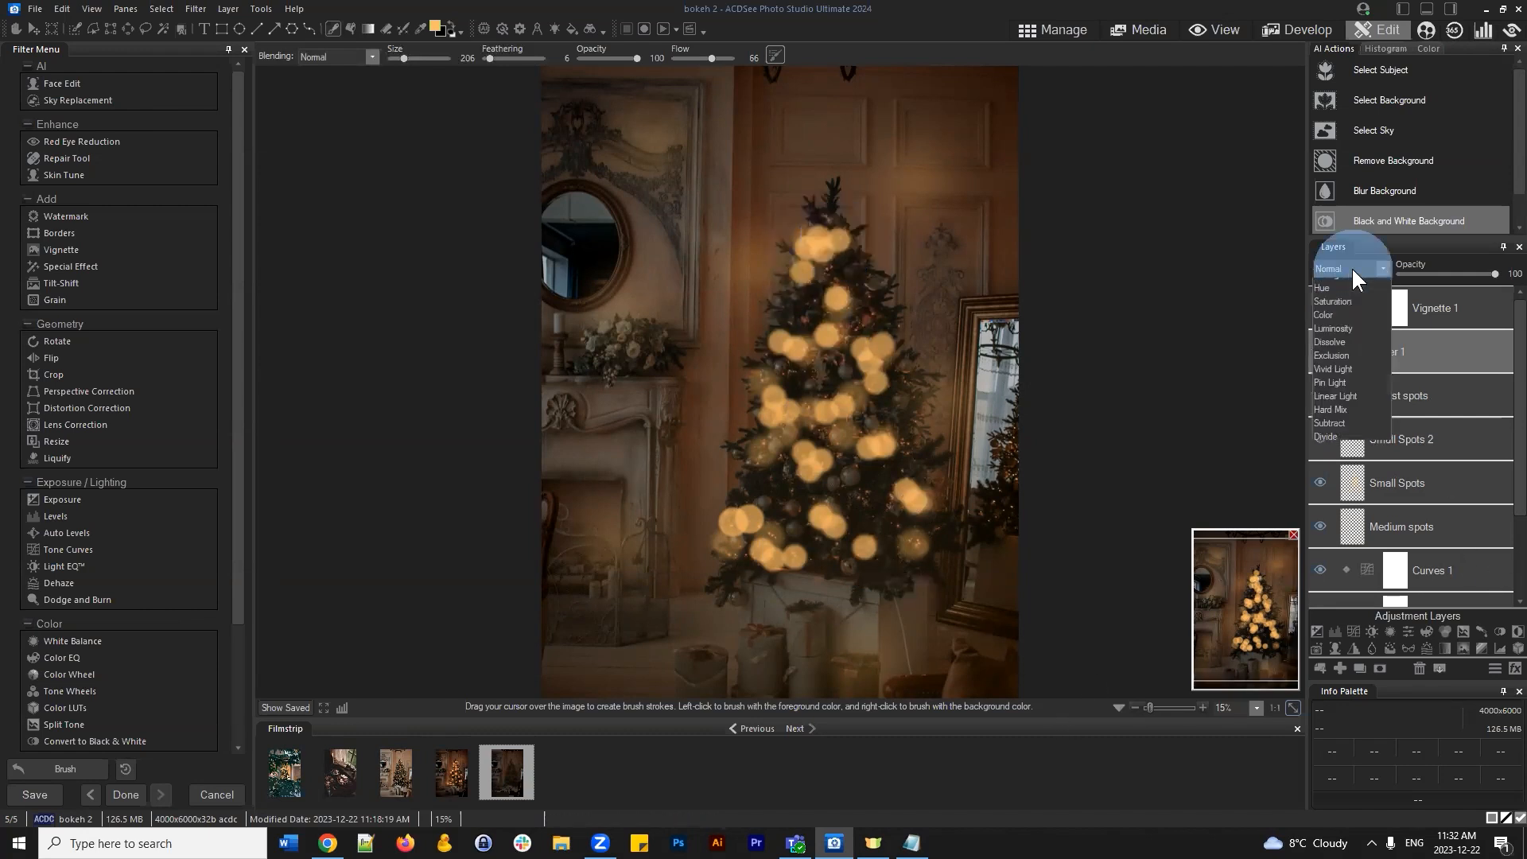
left_click(1343, 292)
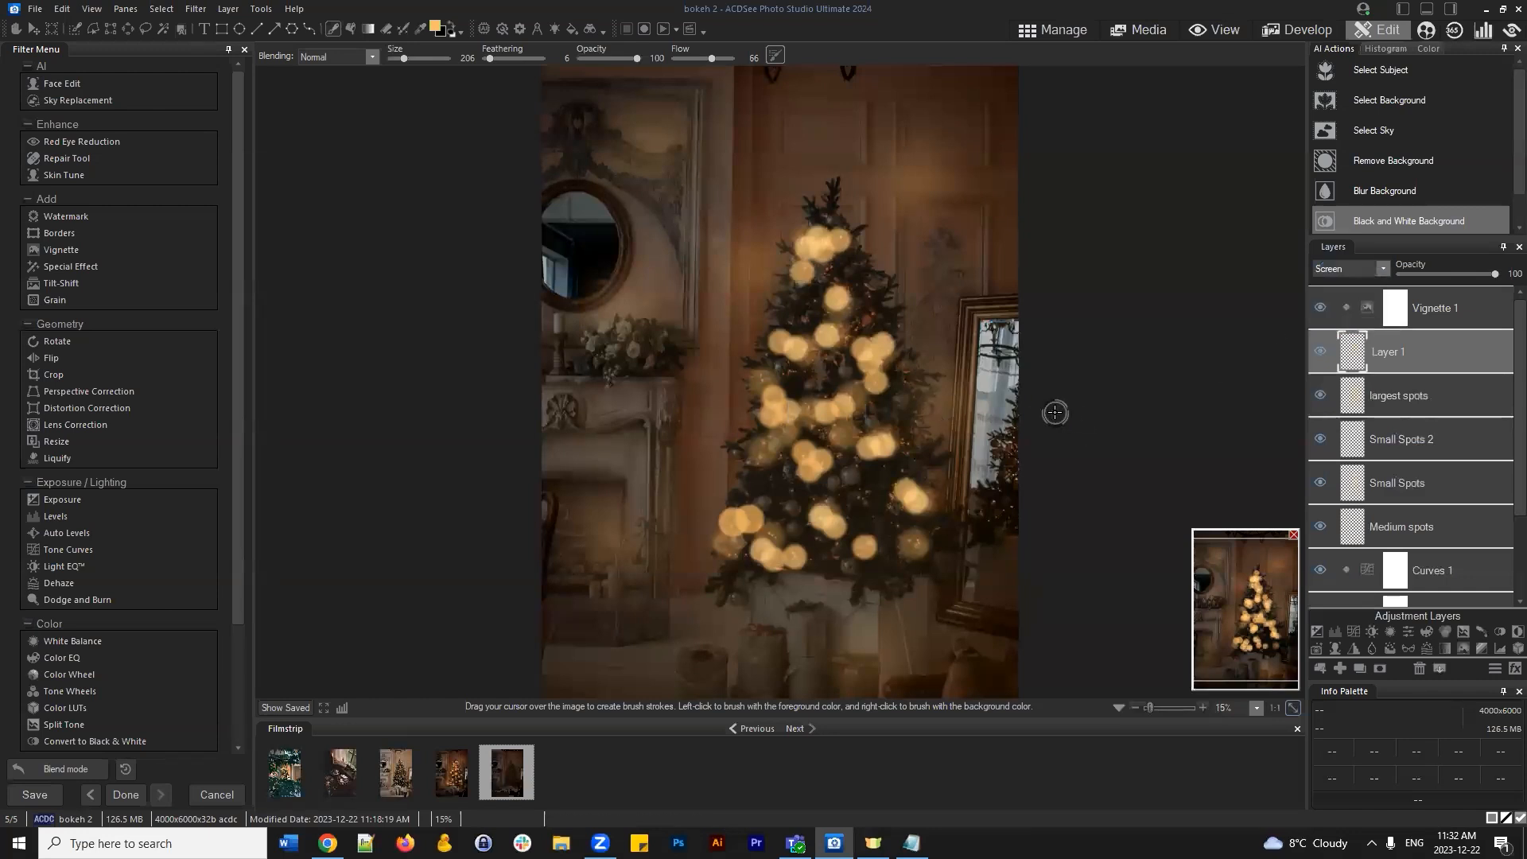
scroll(1063, 409, "down", 1)
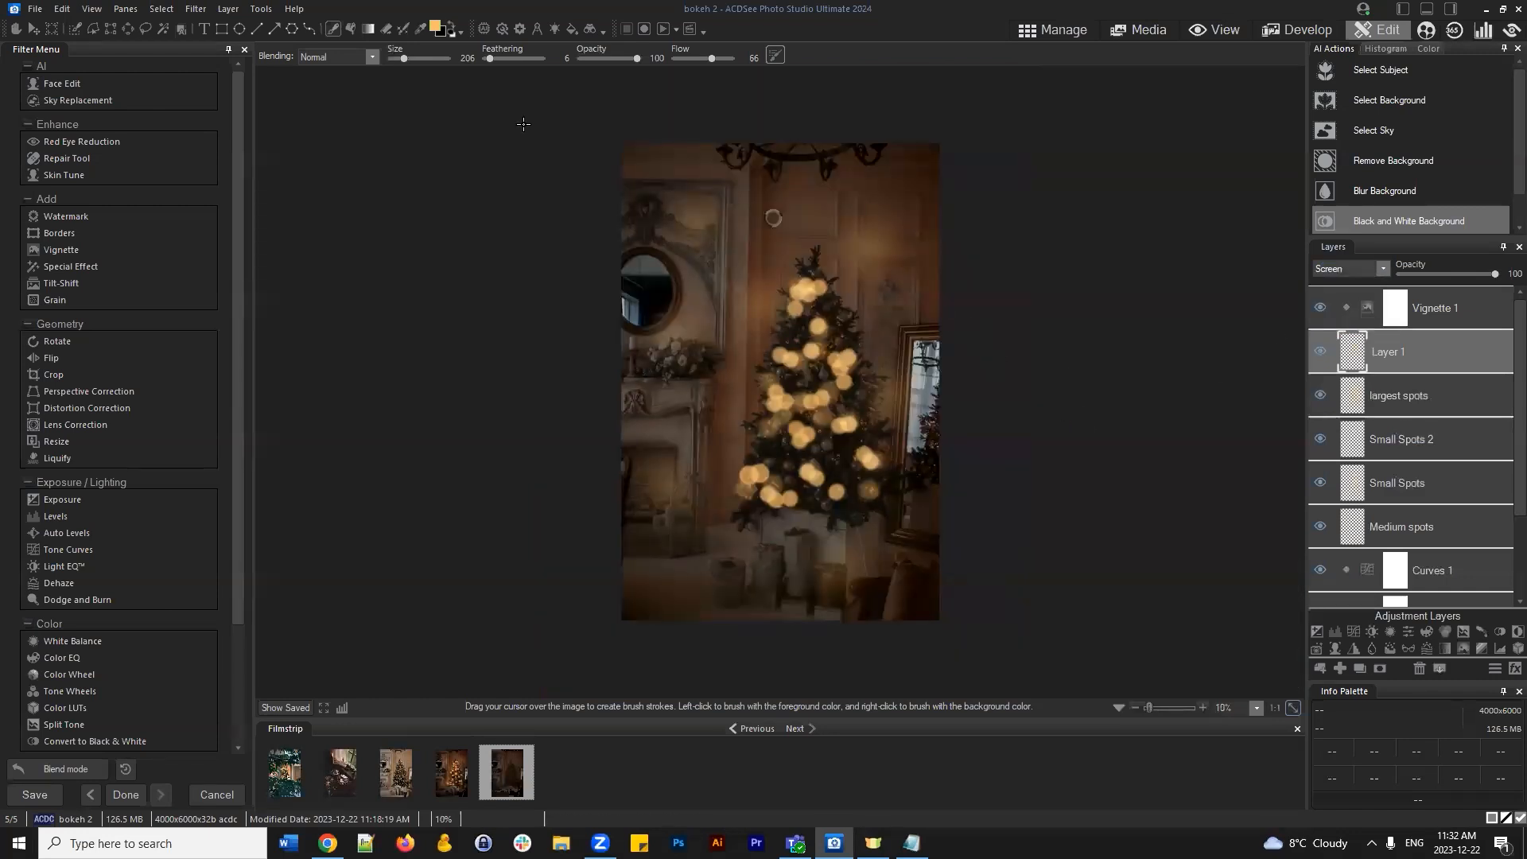
Save the layered bokeh 2 image
left_click(45, 8)
left_click(60, 122)
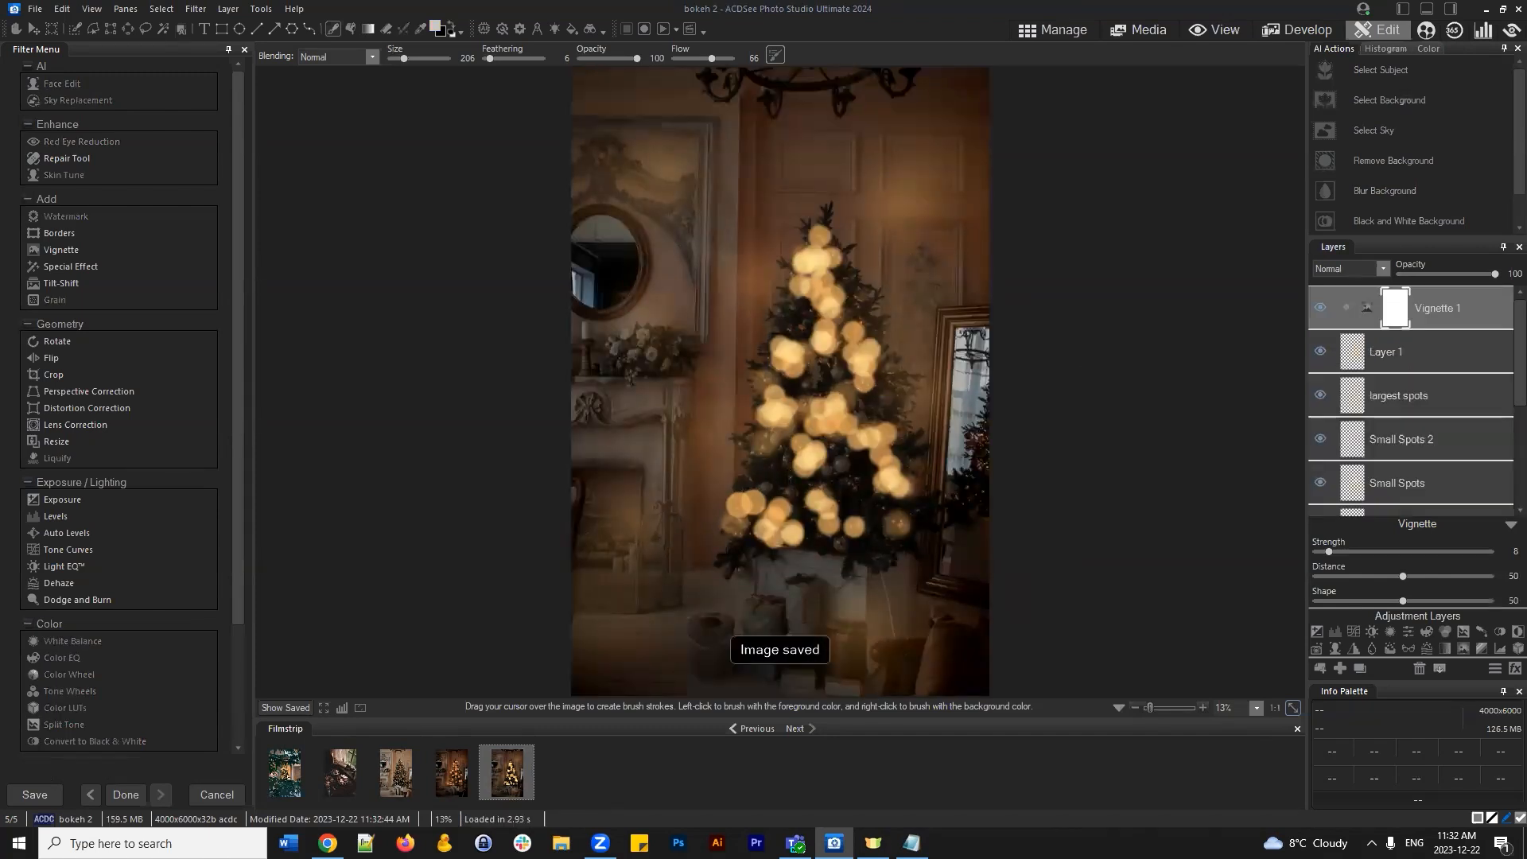
scroll(972, 396, "down", 1)
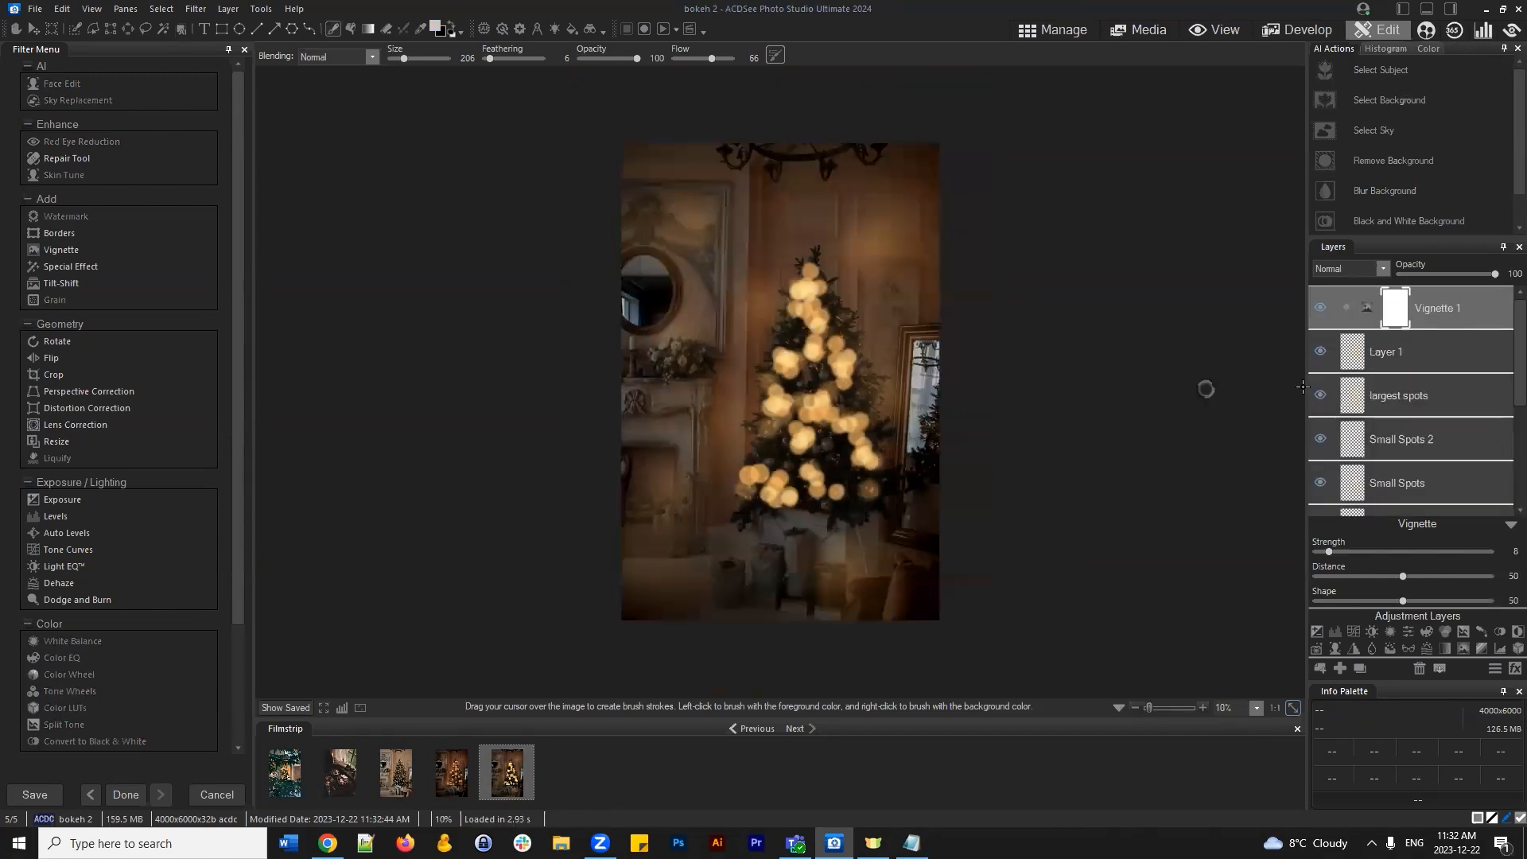
Set the blend mode of the largest spots, Small Spots 2 and Small Spots layers to Screen
left_click(1411, 354)
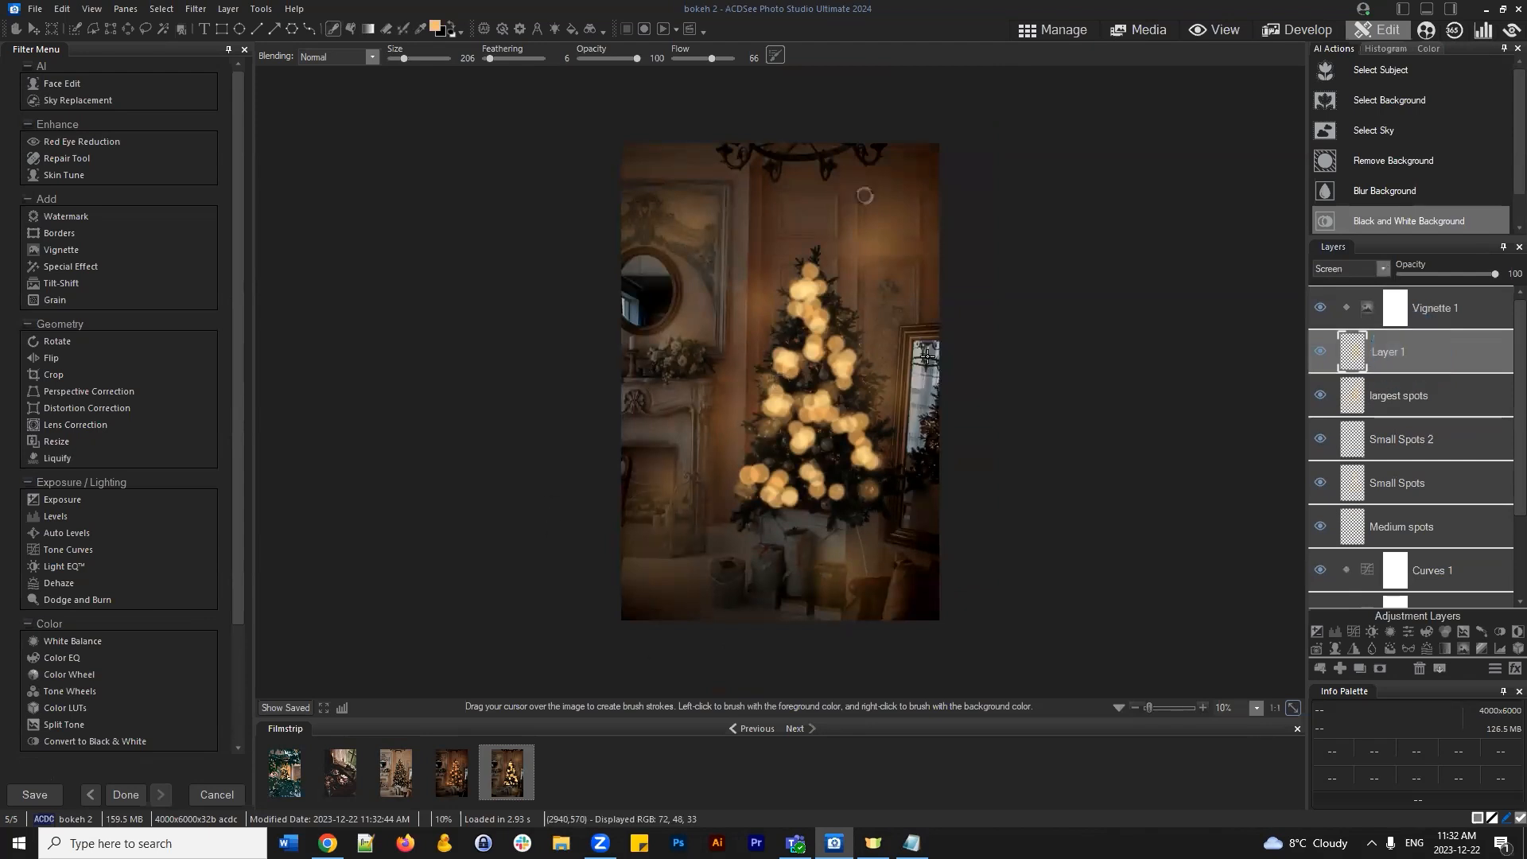
left_click(1404, 398)
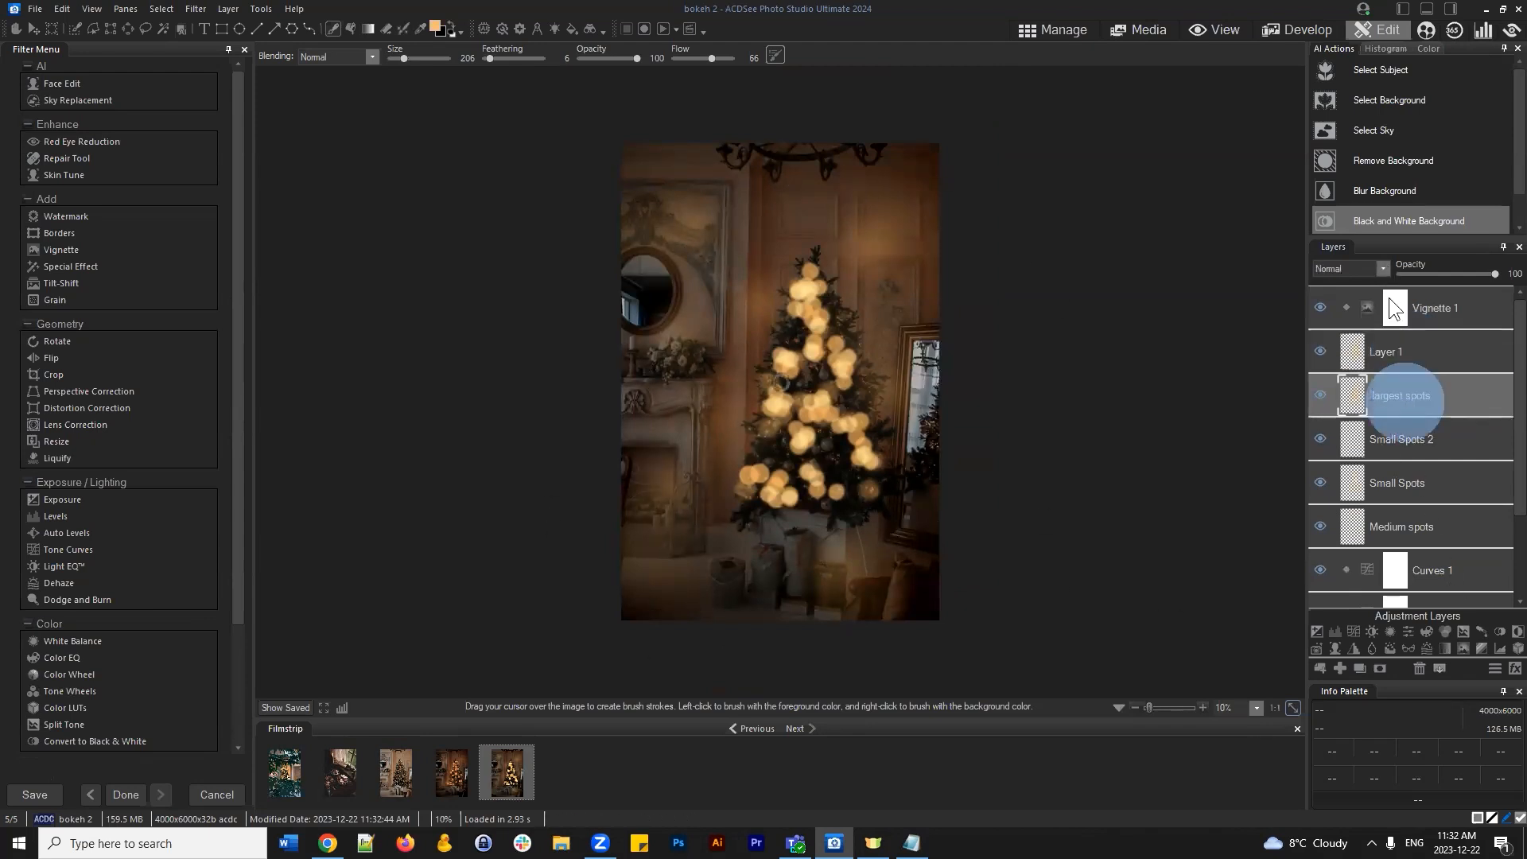
left_click(1376, 266)
left_click(1346, 295)
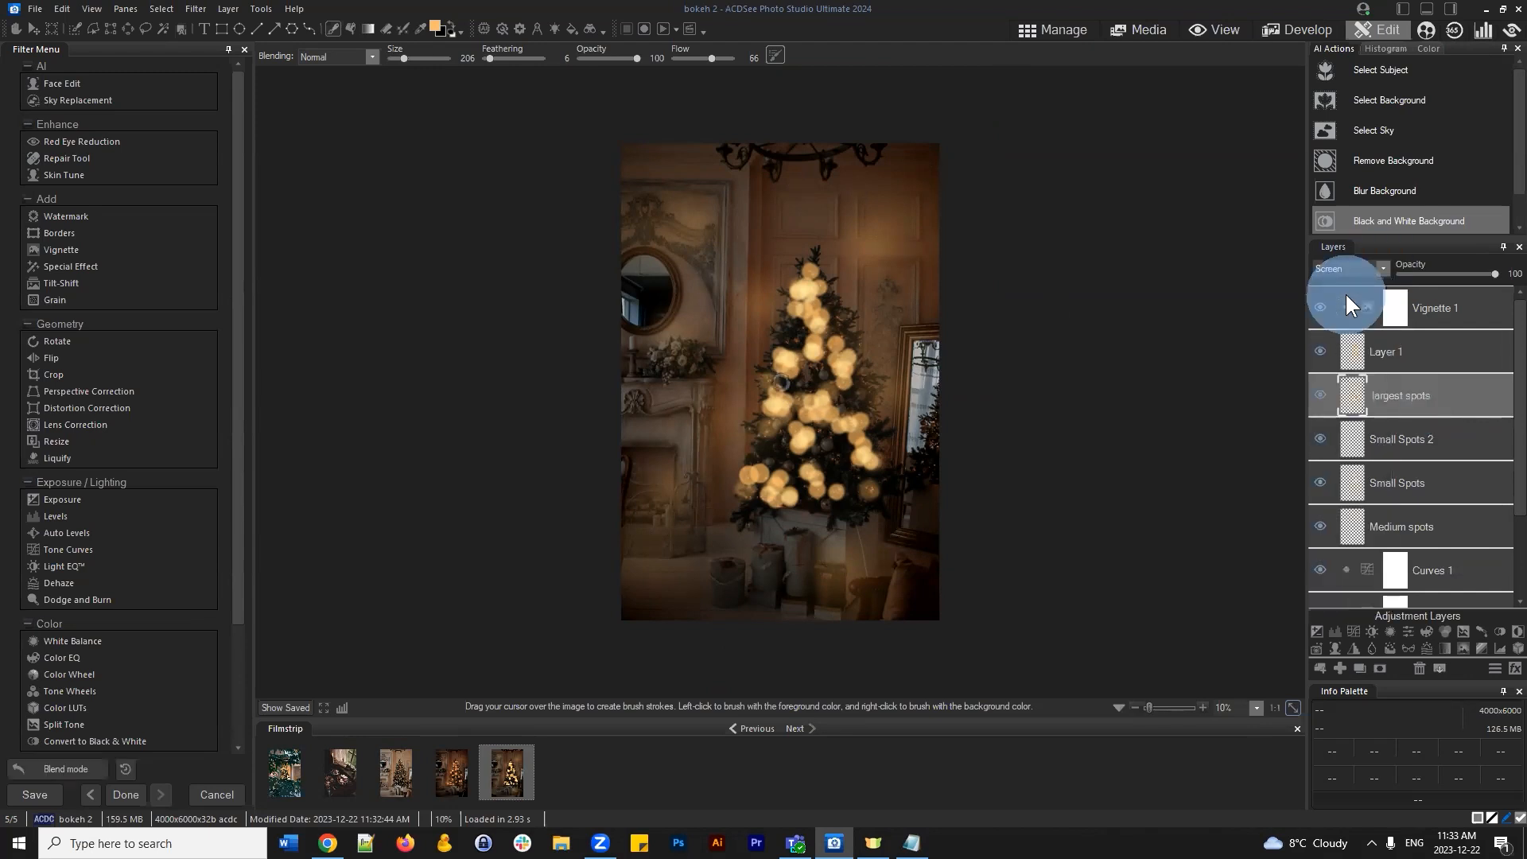
left_click(1415, 444)
left_click(1371, 270)
left_click(1338, 300)
left_click(1413, 493)
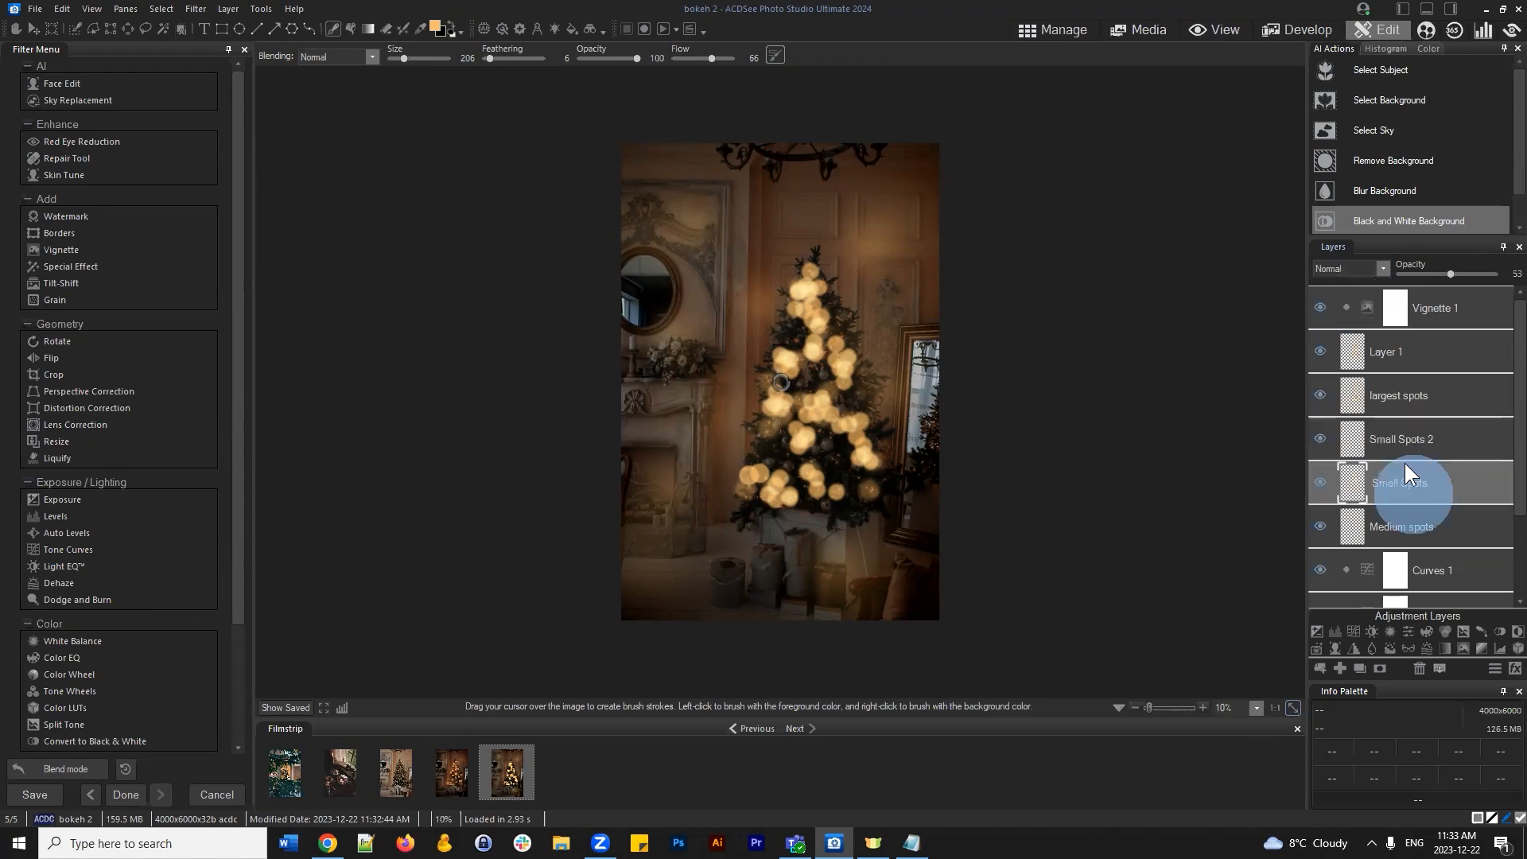
left_click(1377, 267)
left_click(1338, 298)
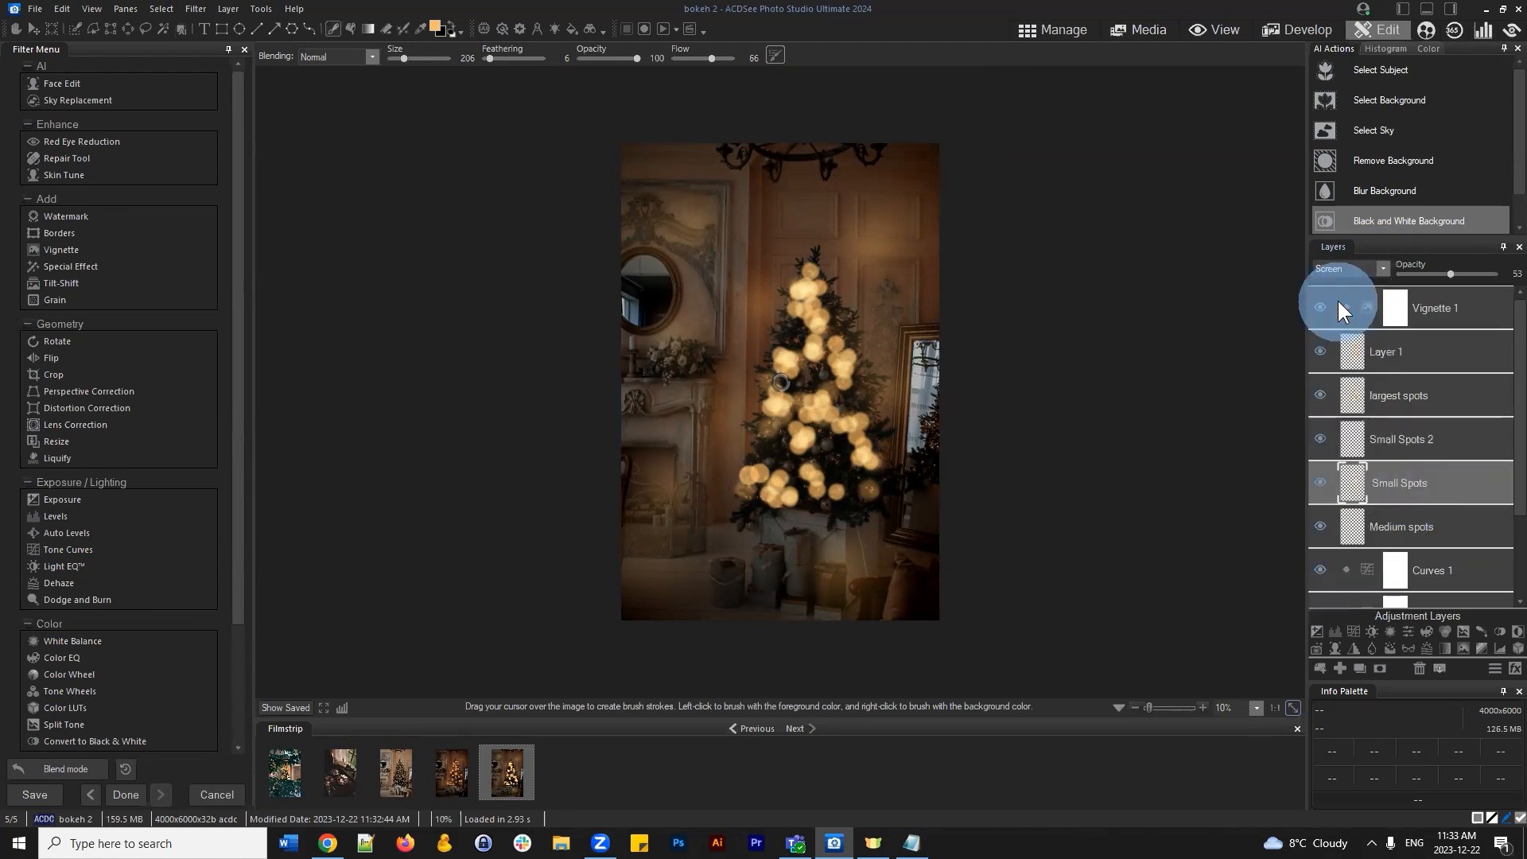
Set the blend mode of the Medium spots layer to Screen
left_click(1387, 525)
left_click(1370, 268)
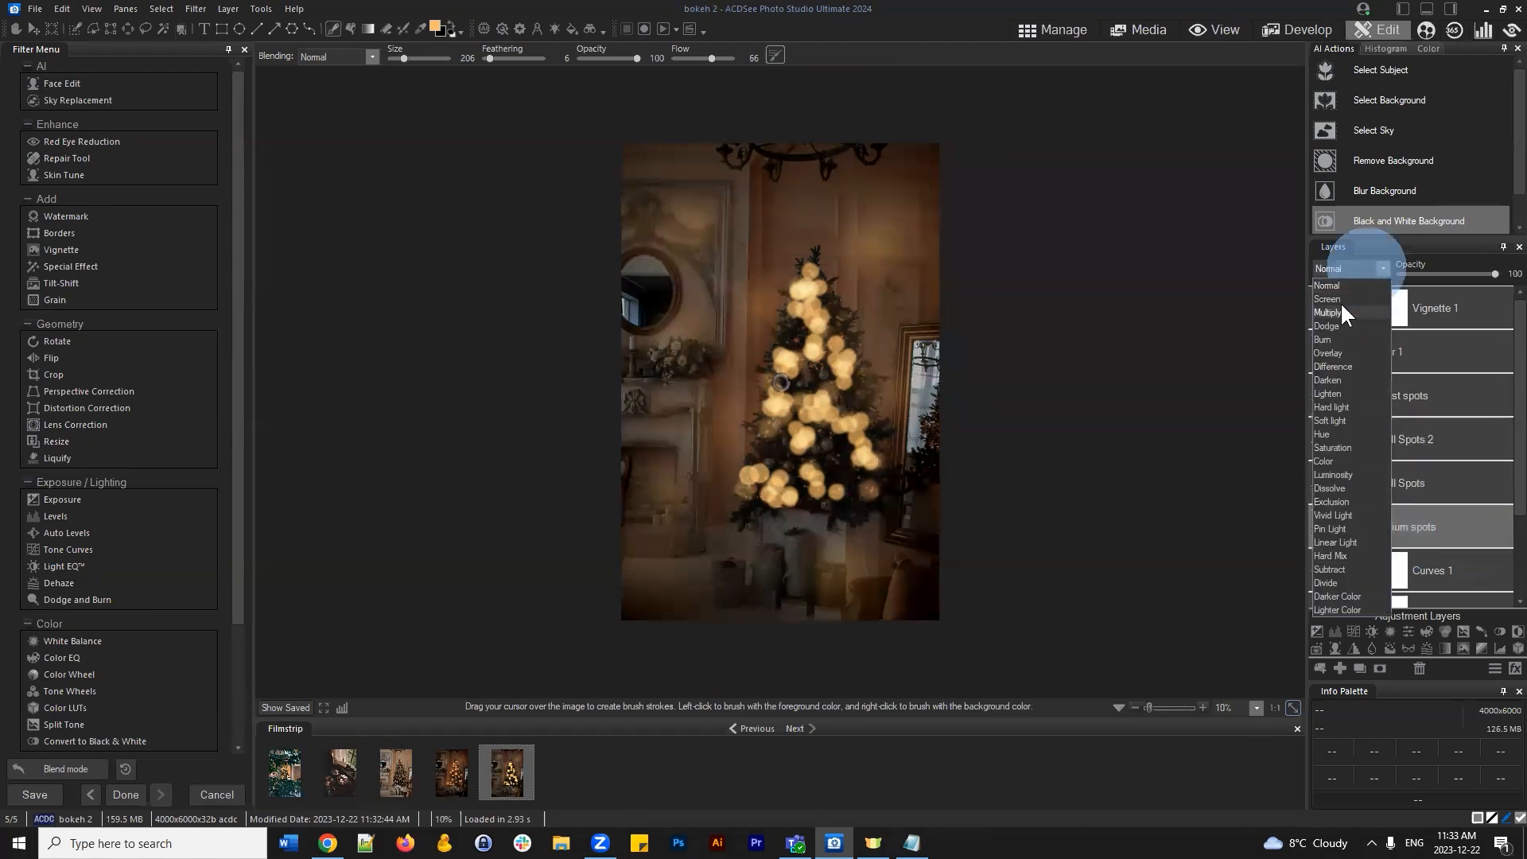
left_click(1339, 299)
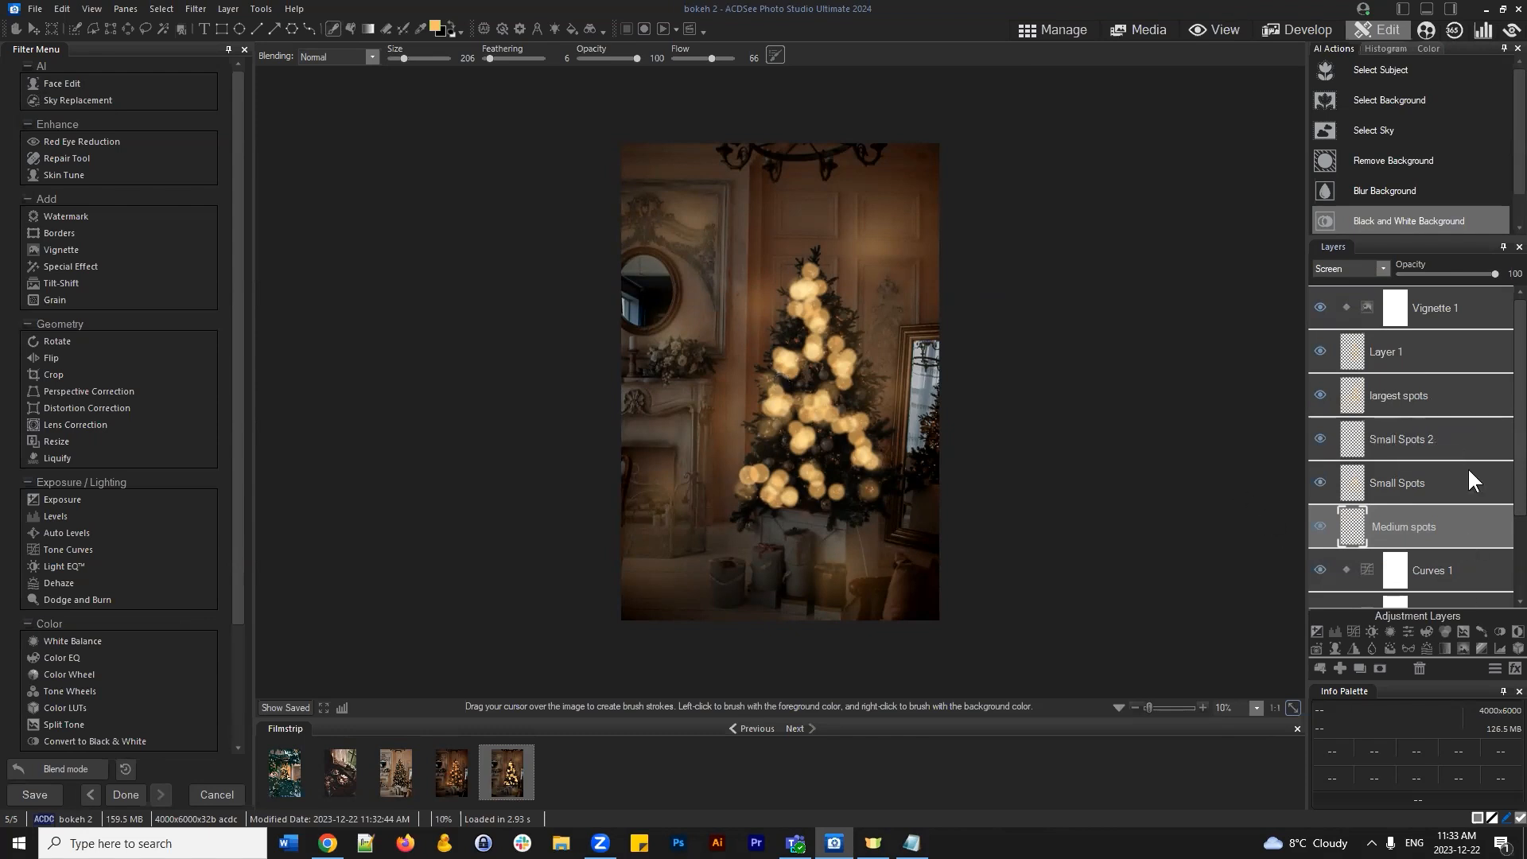
scroll(1490, 513, "down", 1)
scroll(1424, 457, "up", 1)
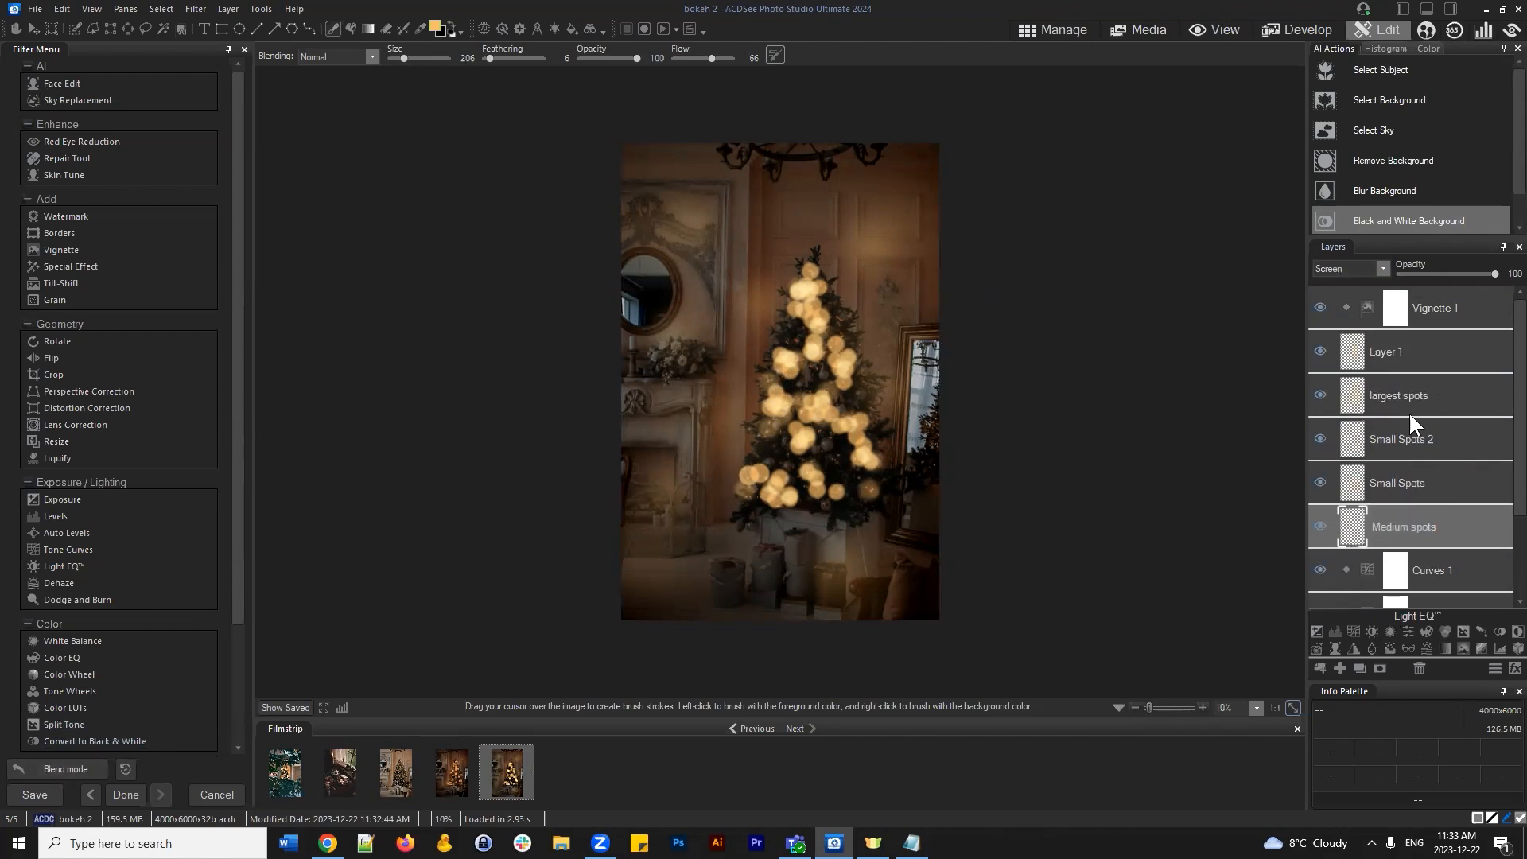
Compare the image without and with the bokeh by hiding Layer 1 and the four named spots layers one by one and showing them again
left_click(1386, 484)
left_click(1386, 268)
left_click(1388, 264)
left_click(1320, 351)
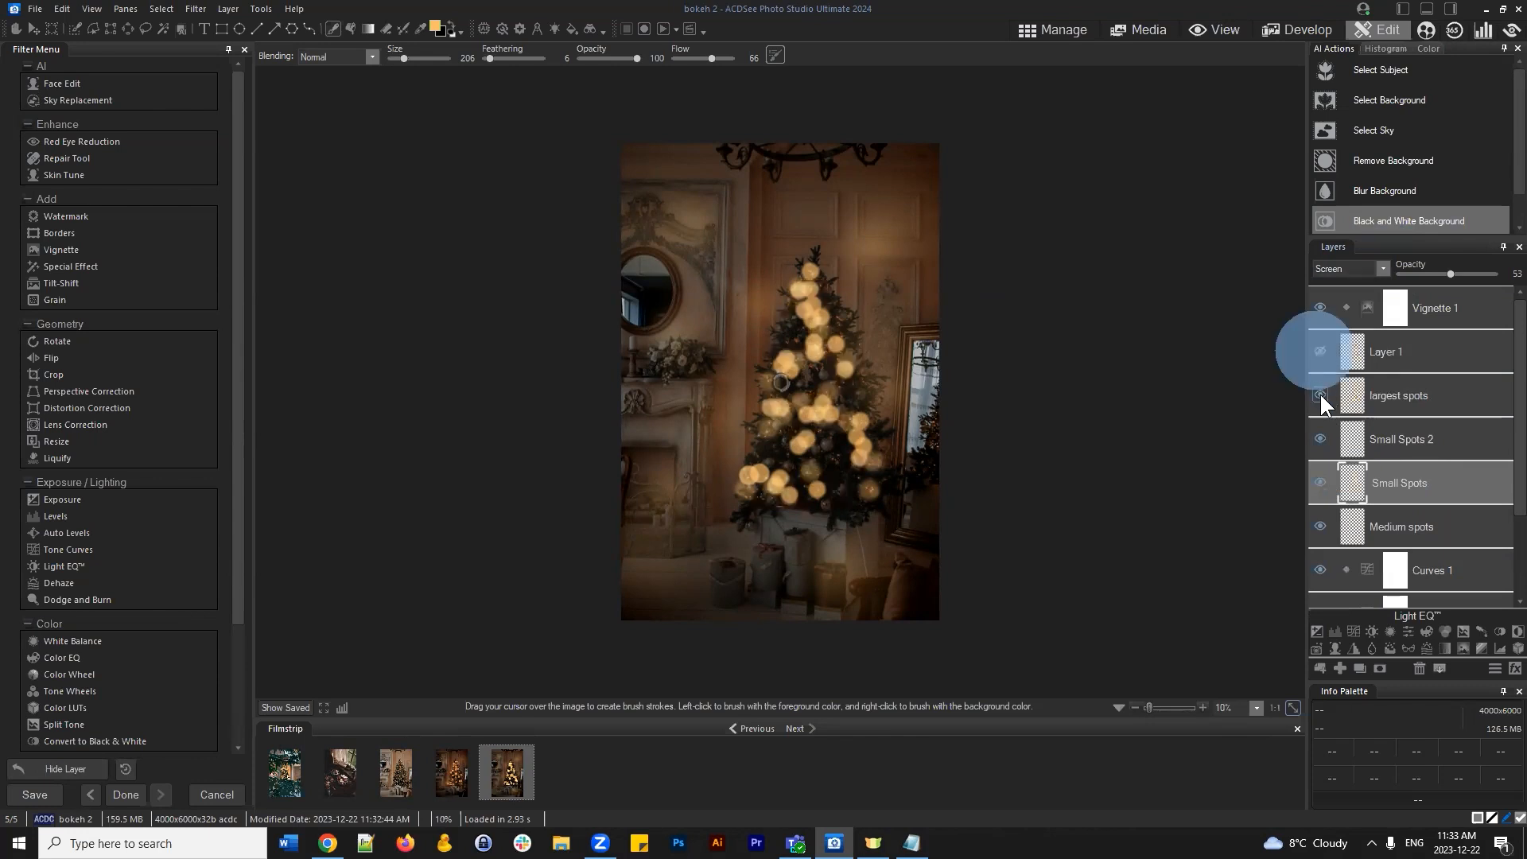
left_click(1320, 395)
left_click(1320, 439)
left_click(1321, 485)
left_click(1317, 526)
left_click(1319, 527)
left_click(1320, 483)
left_click(1321, 439)
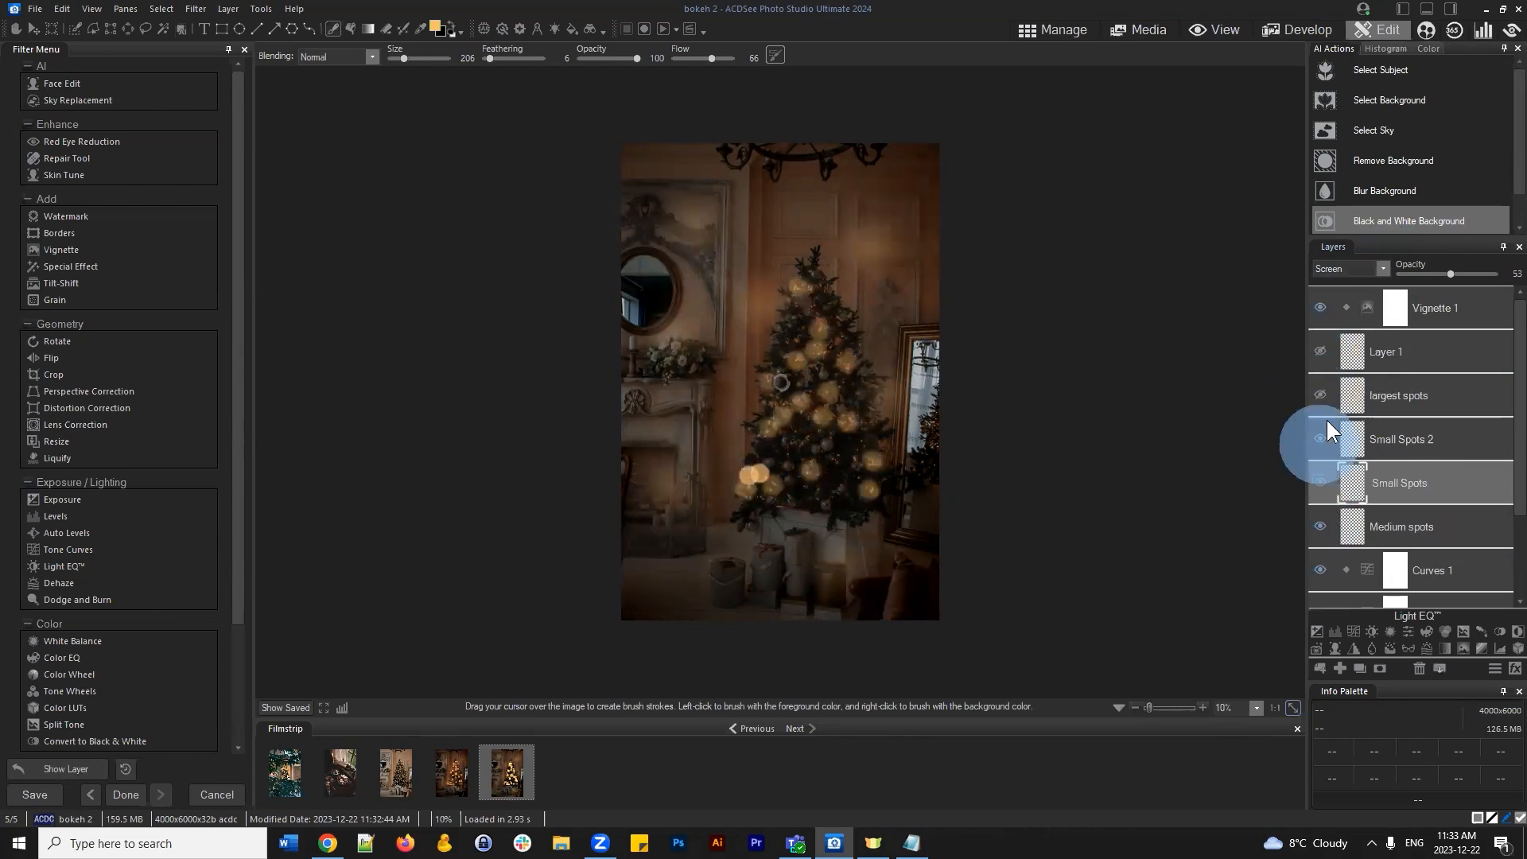
left_click(1321, 396)
left_click(1322, 352)
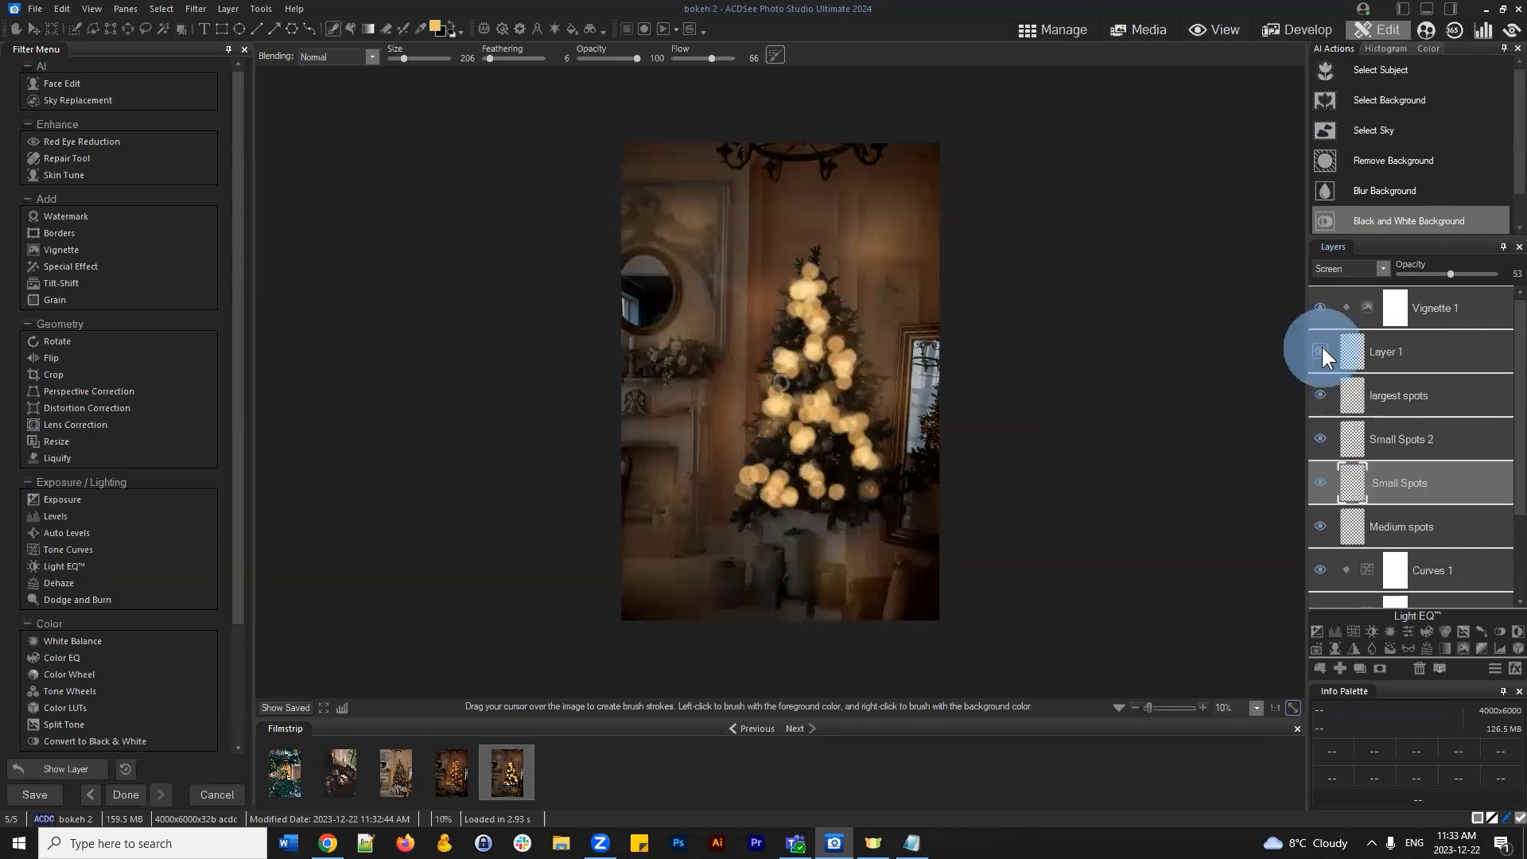
Return the Medium spots layer's blend mode to Normal
left_click(1419, 523)
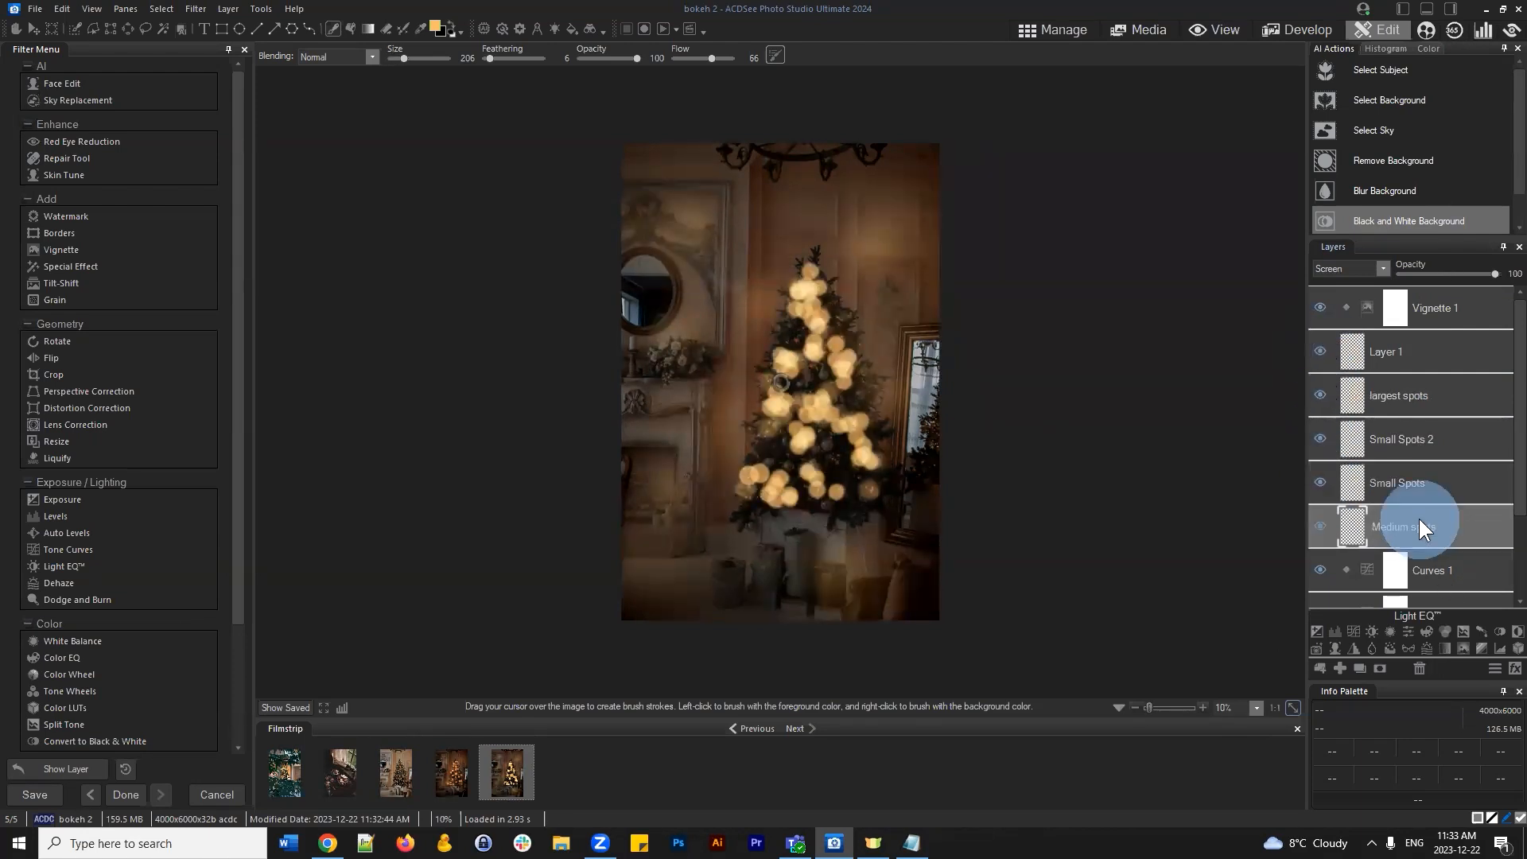
left_click(1378, 274)
left_click(1342, 284)
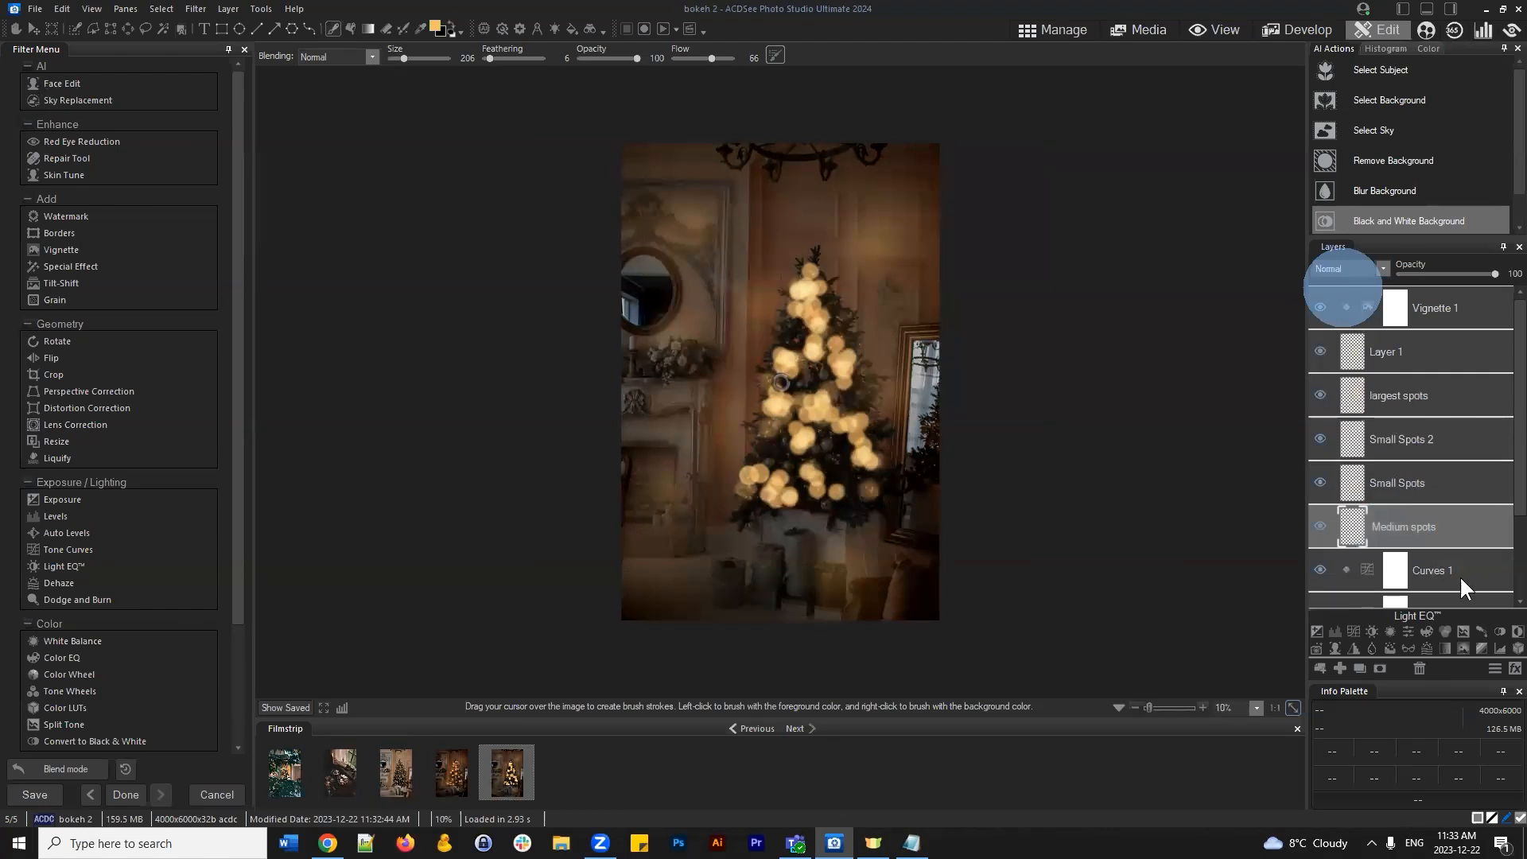
Check the blend modes of the Small Spots and Small Spots 2 layers
left_click(1369, 482)
left_click(1317, 482)
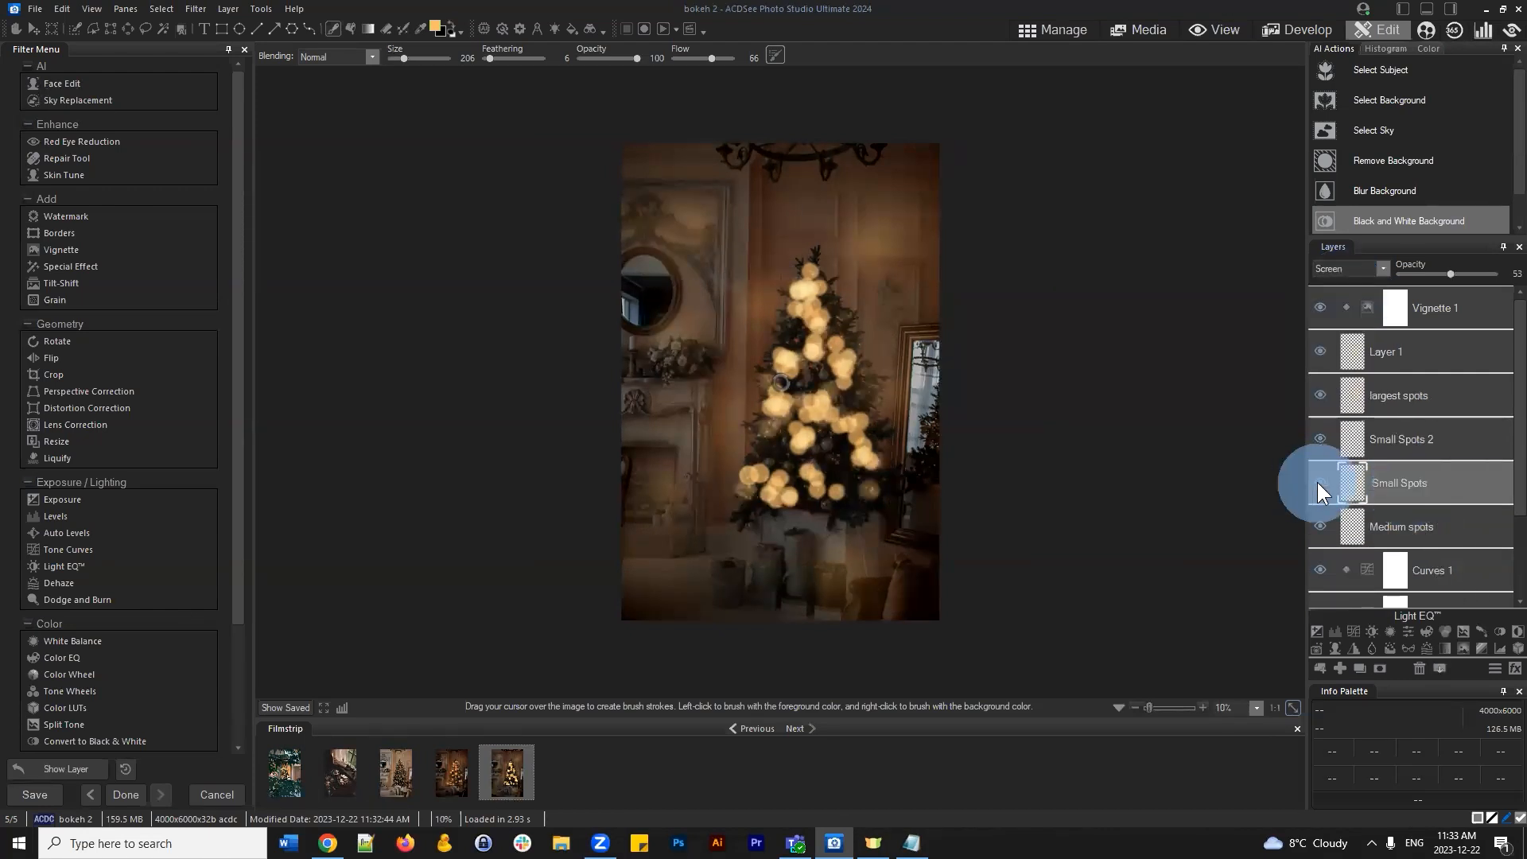
left_click(1377, 267)
left_click(1377, 265)
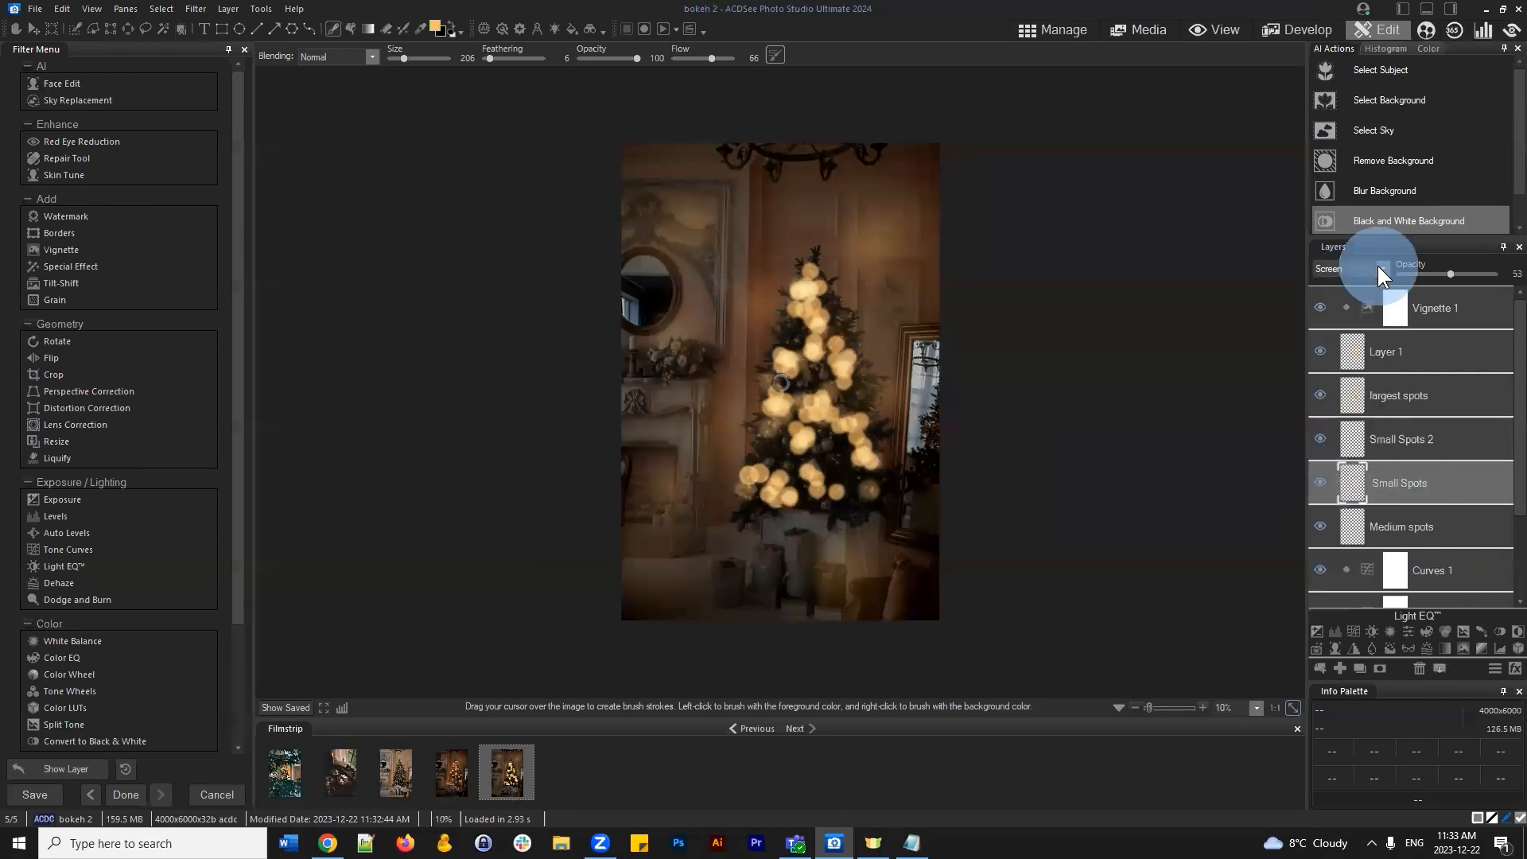
left_click(1443, 424)
left_click(1319, 439)
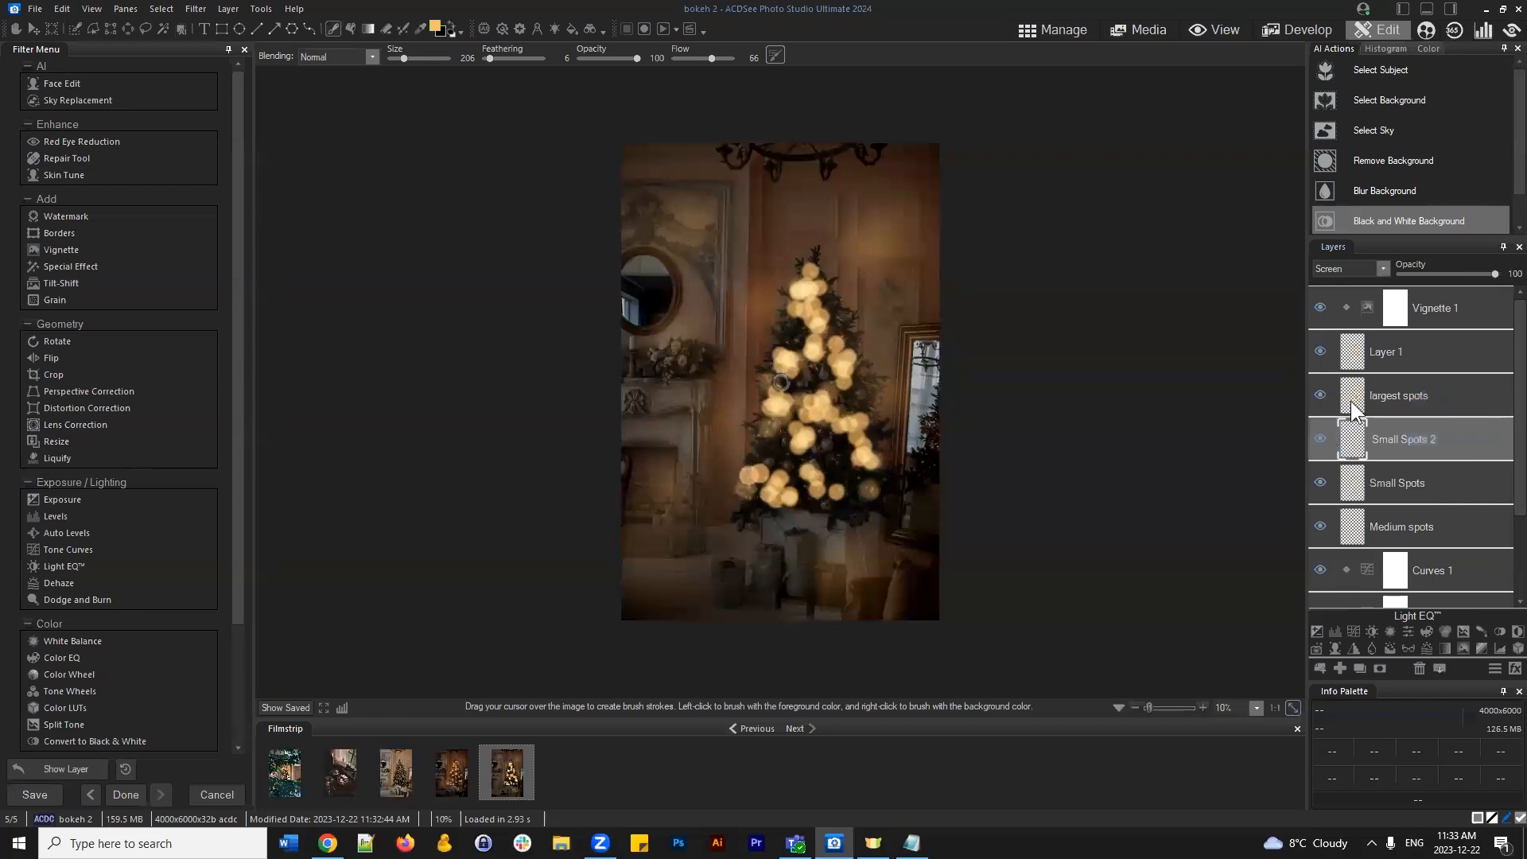
Reapply the Screen blend mode to the largest spots layer and toggle its visibility to compare the effect
left_click(1415, 399)
left_click(1359, 270)
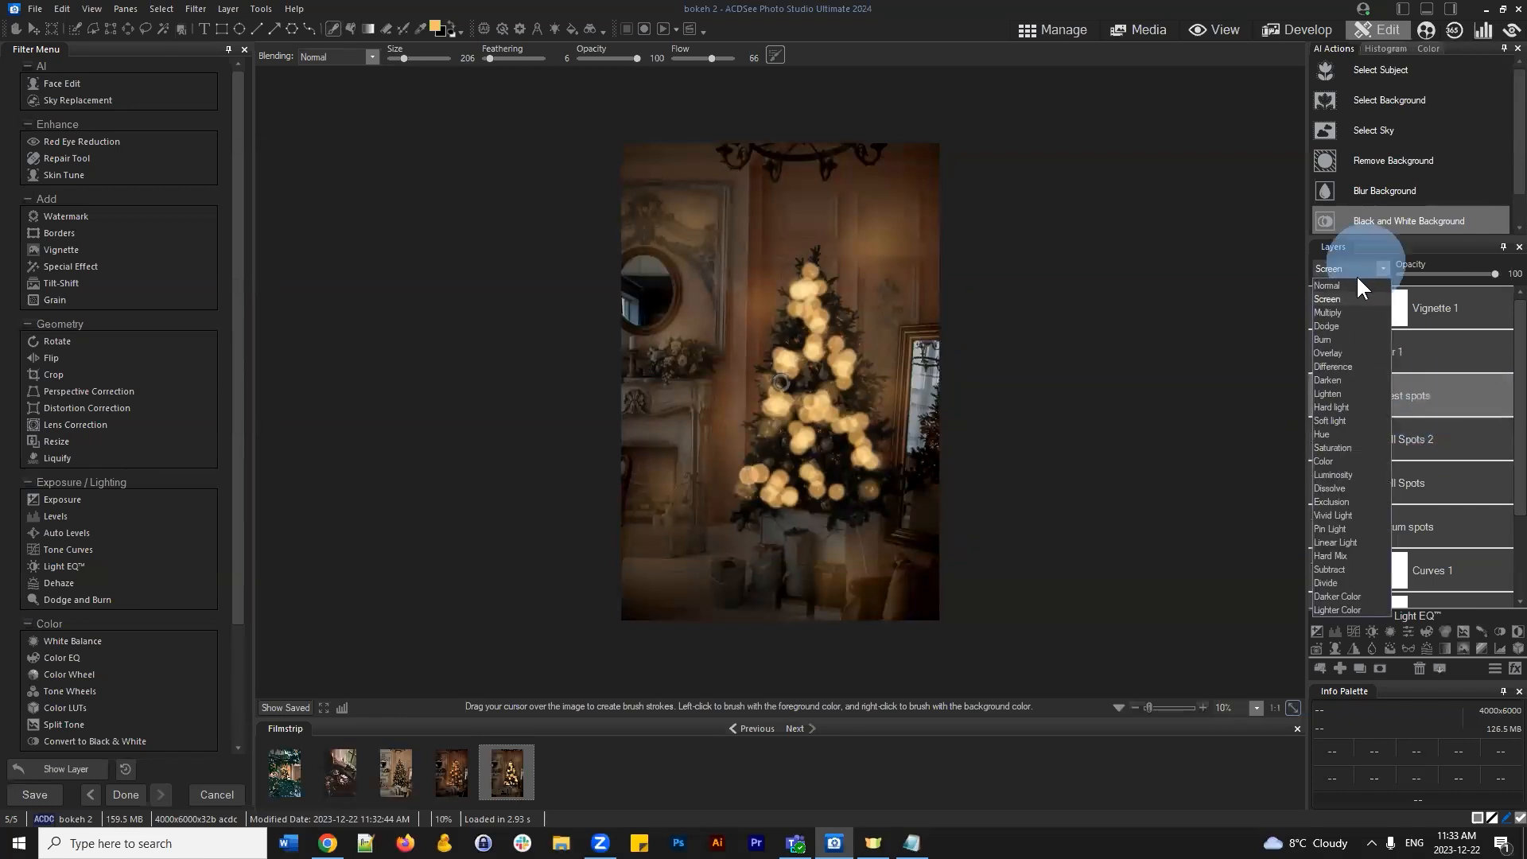
left_click(1333, 298)
left_click(1322, 396)
left_click(1322, 396)
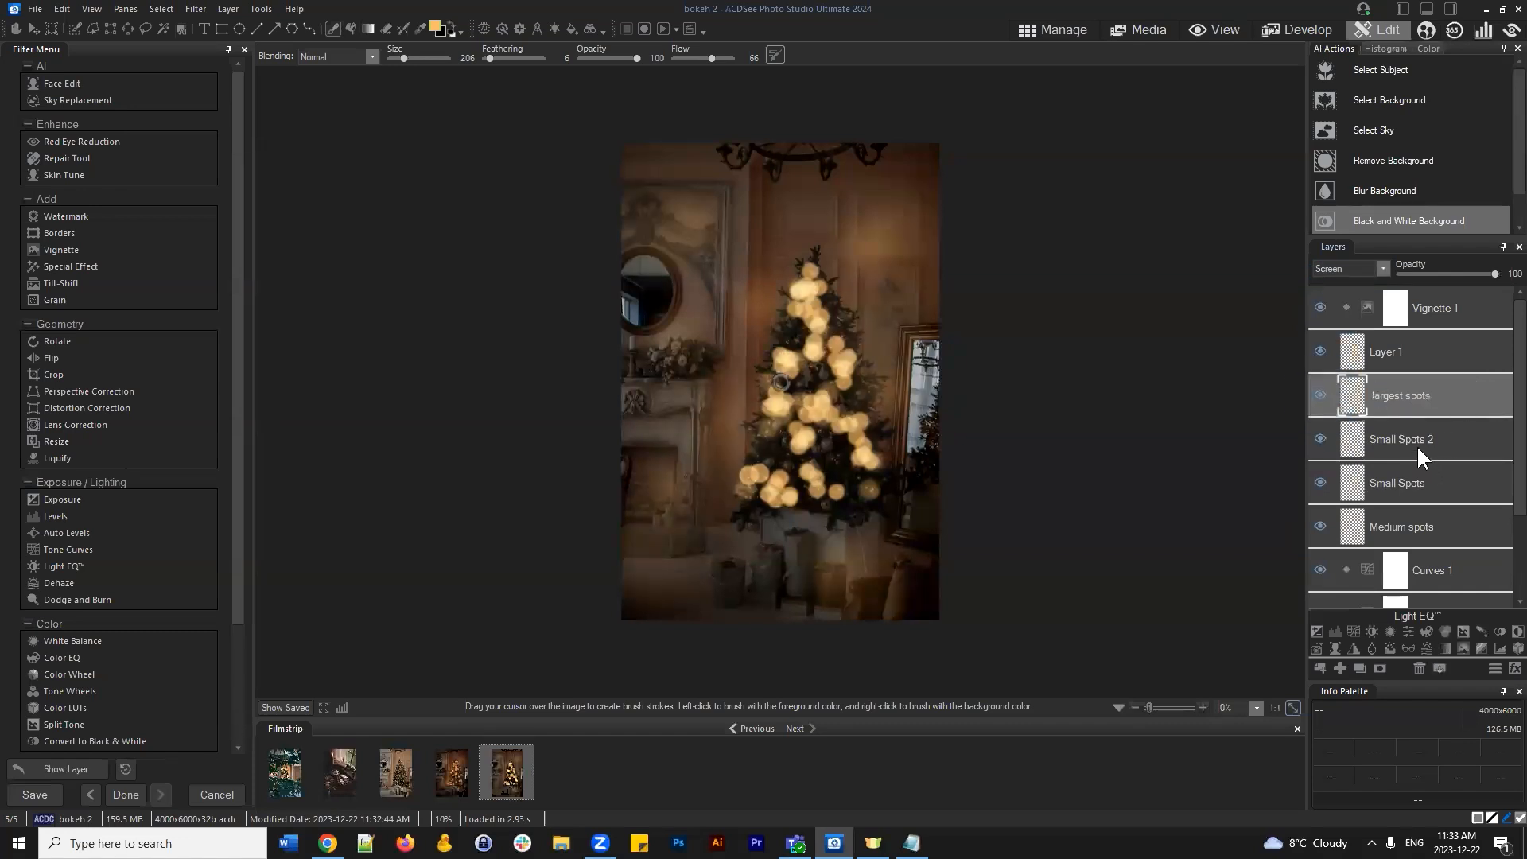
Toggle the visibility of the largest spots layer and Layer 1 to compare their effect on the tree lights
left_click(1317, 396)
left_click(1317, 395)
left_click(1314, 360)
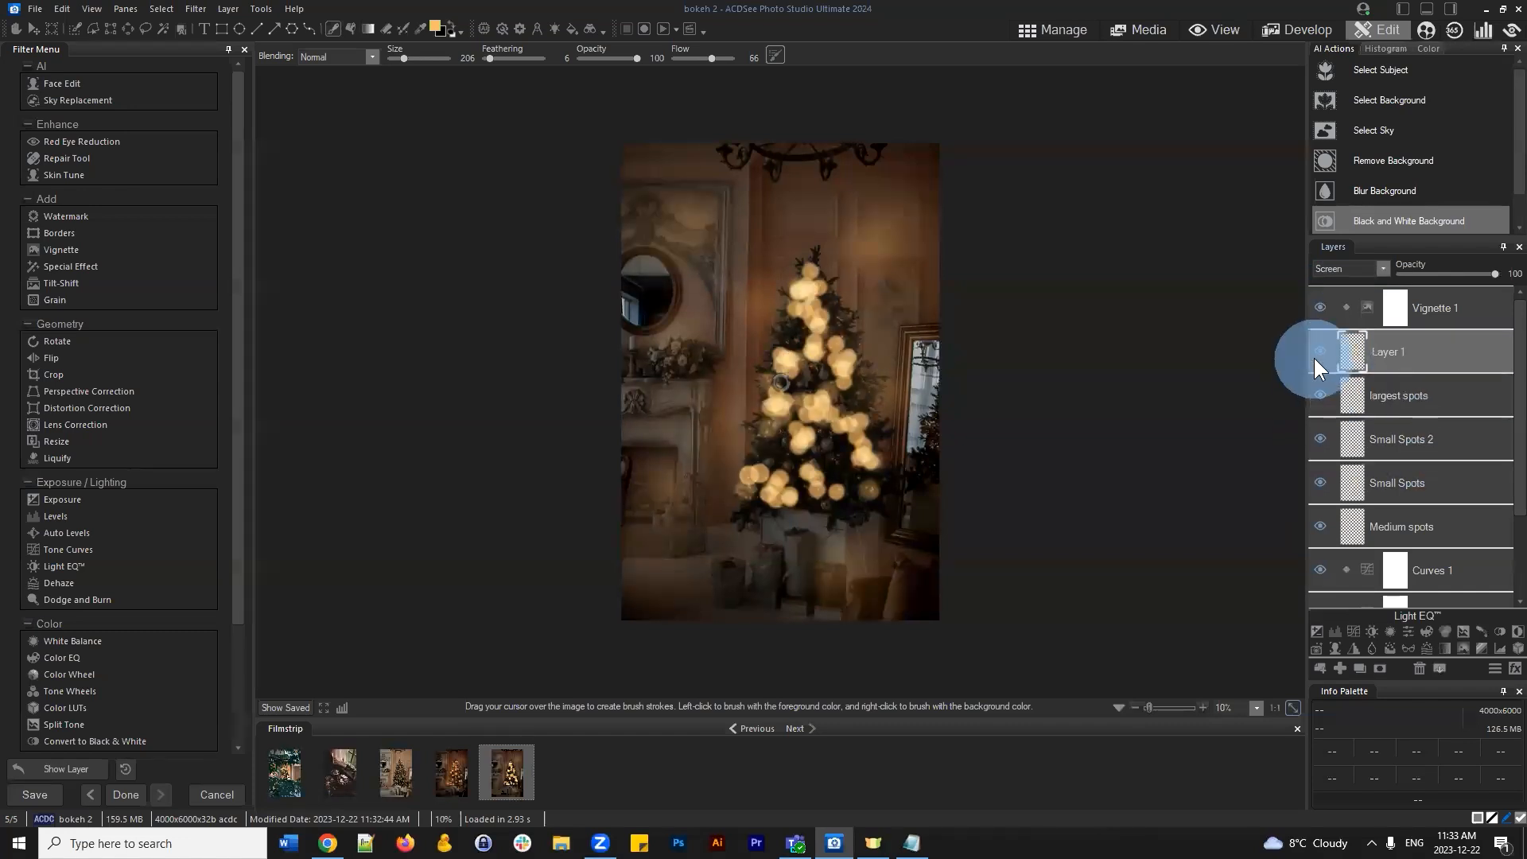
left_click(1324, 349)
left_click(1323, 348)
Move the largest spots layer above Layer 1 and set Layer 1's opacity to 56
left_click_drag(1416, 398, 1390, 337)
left_click(1392, 395)
left_click_drag(1503, 272, 1458, 275)
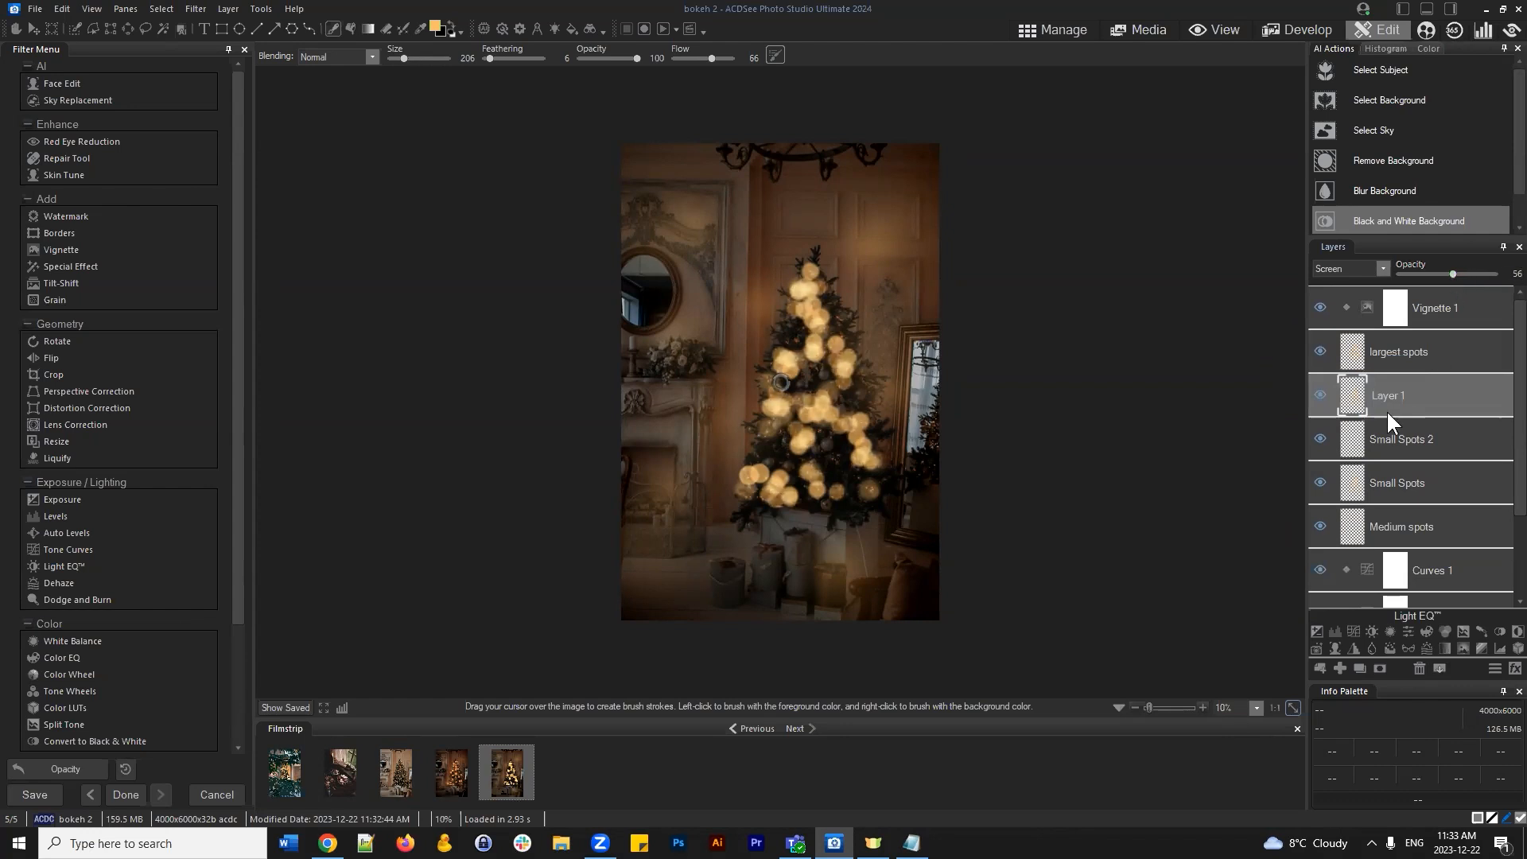
Check the reordered largest spots layer and Layer 1 by switching each one's visibility off and on
left_click(1400, 354)
left_click(1322, 350)
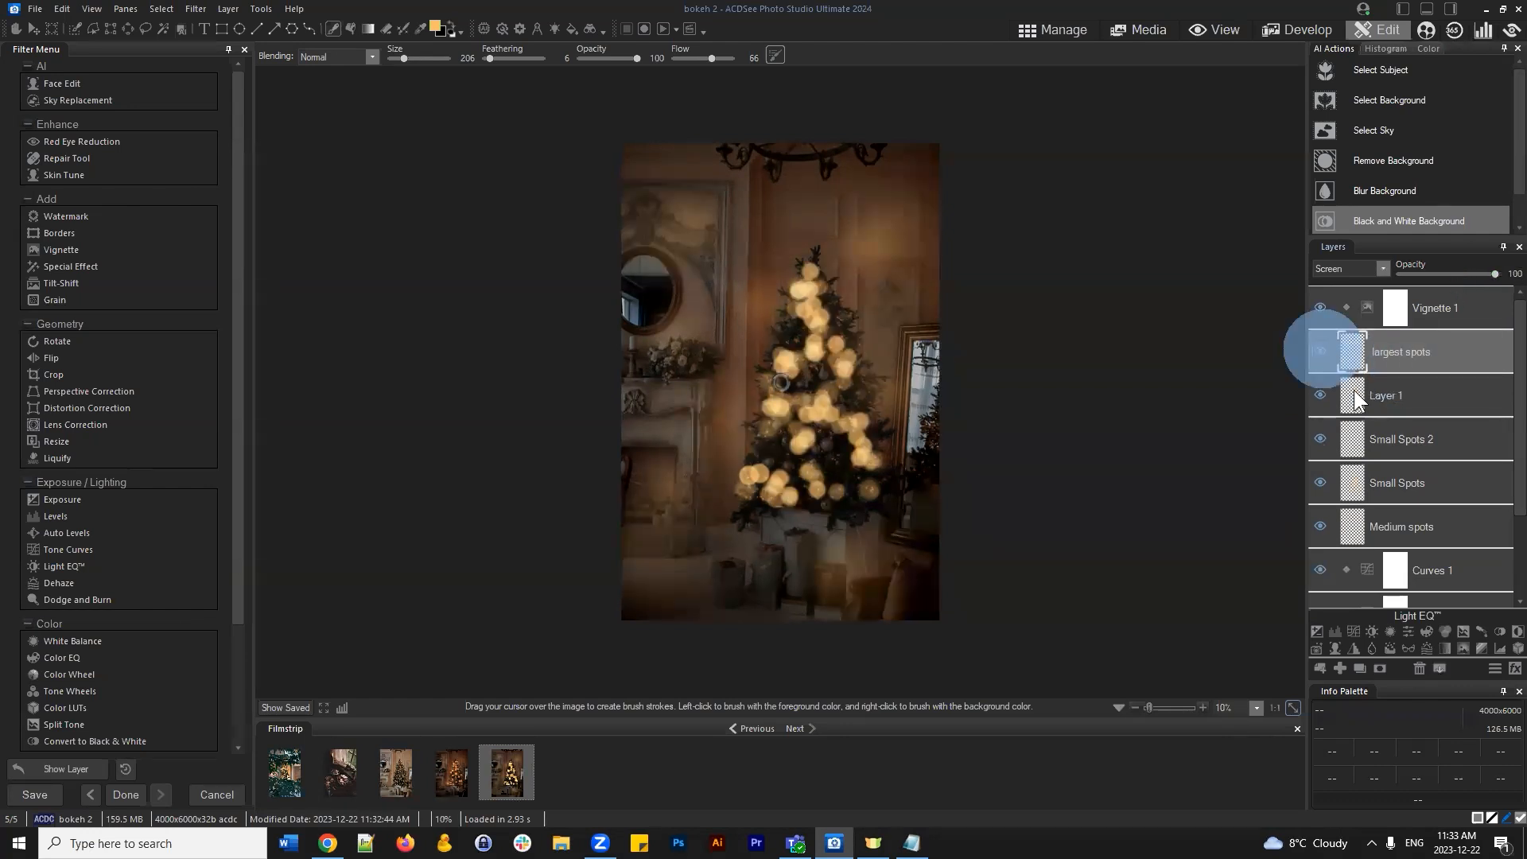
left_click(1317, 350)
left_click(1317, 350)
left_click(1317, 350)
left_click(1402, 379)
left_click(1322, 391)
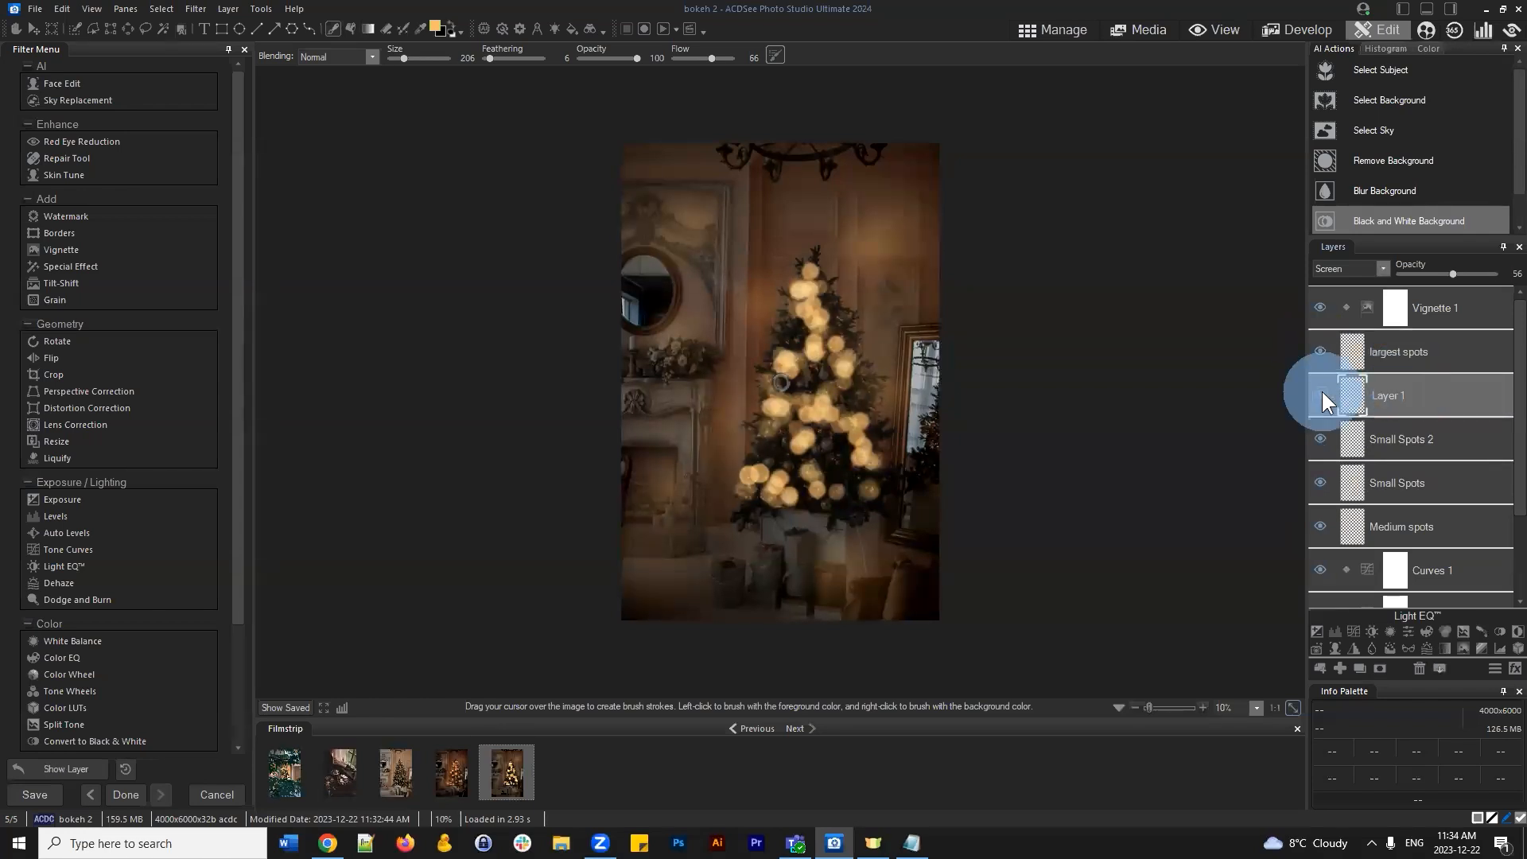
Duplicate Layer 1 and rotate the copy slightly clockwise over the tree with the Move tool
right_click(1391, 401)
left_click(1364, 435)
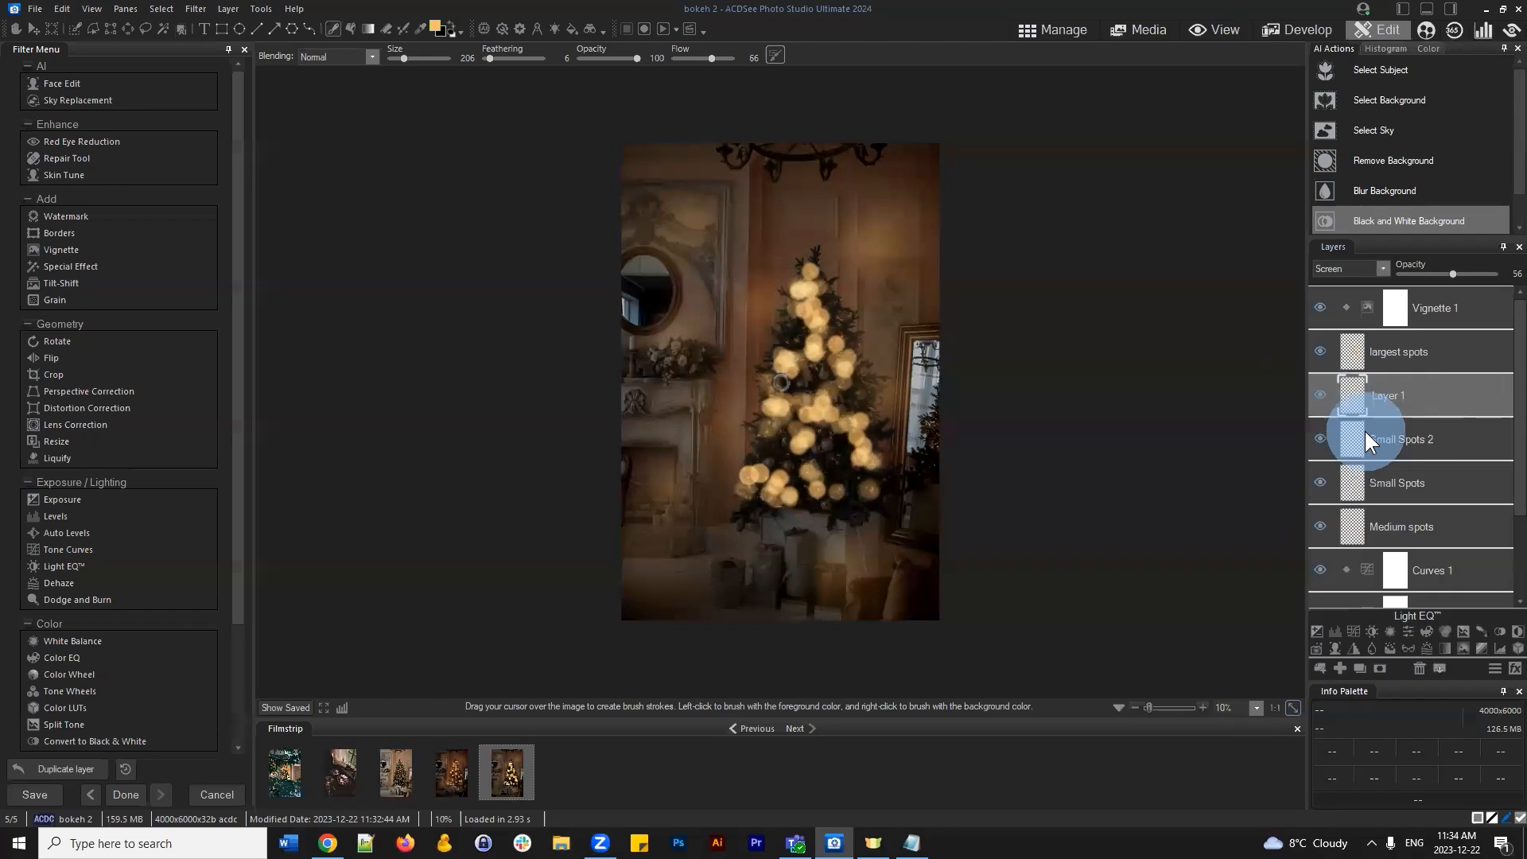
left_click(34, 28)
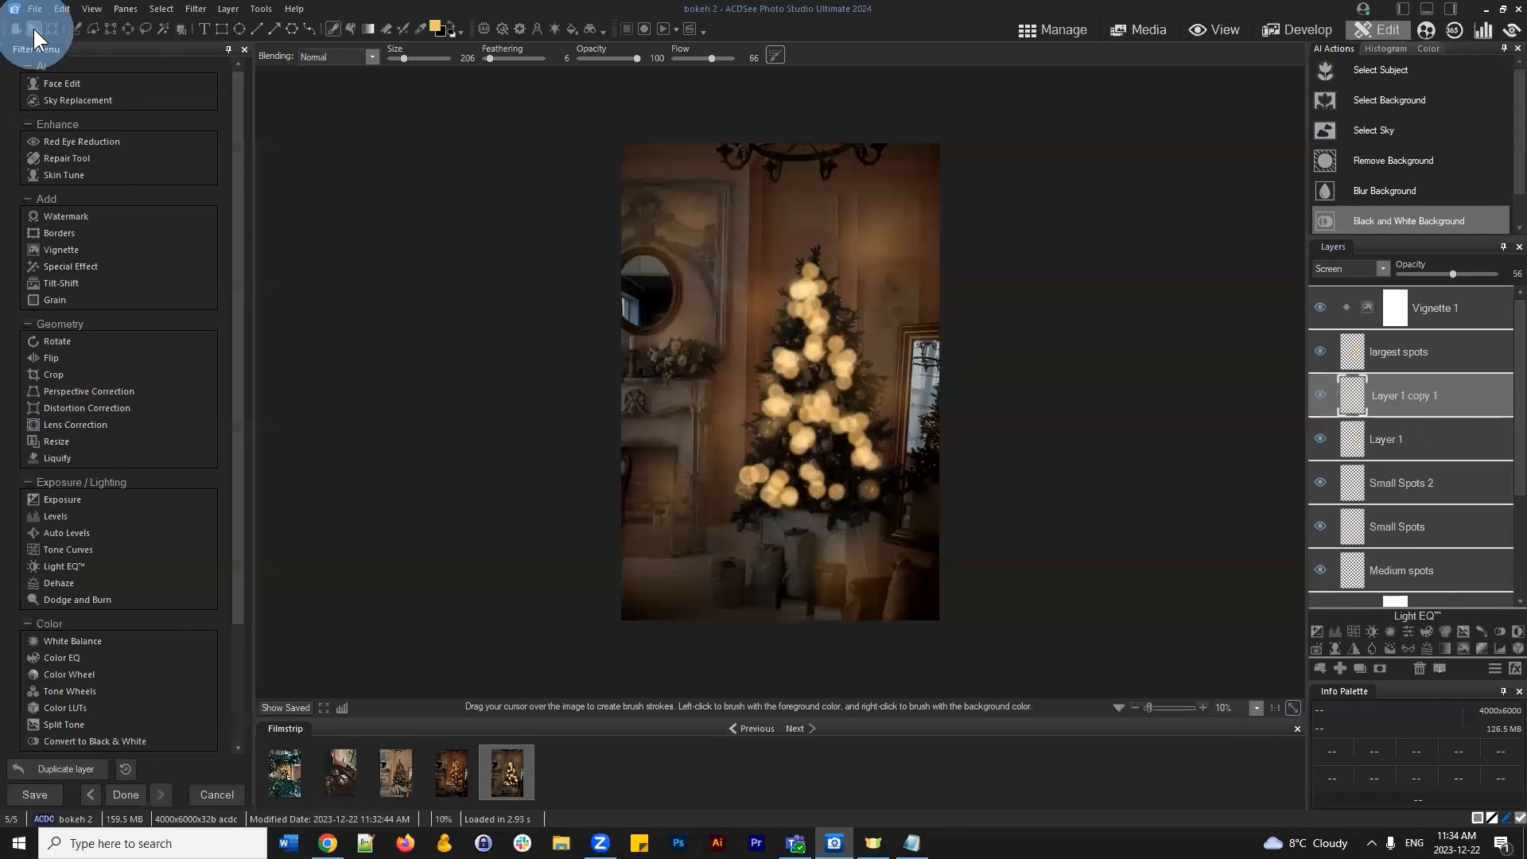
left_click(1321, 392)
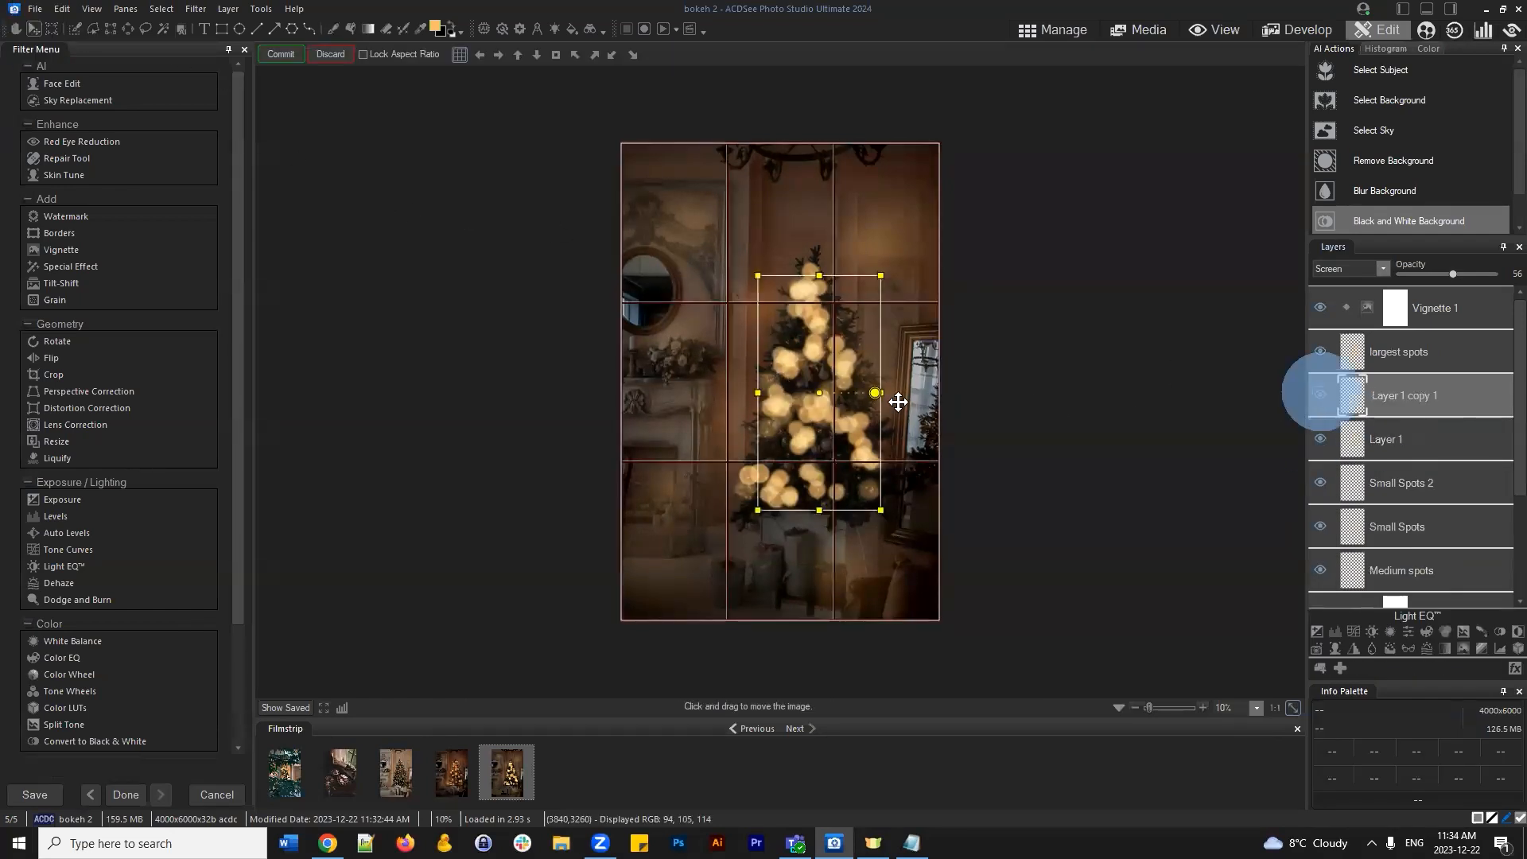
left_click_drag(875, 393, 876, 400)
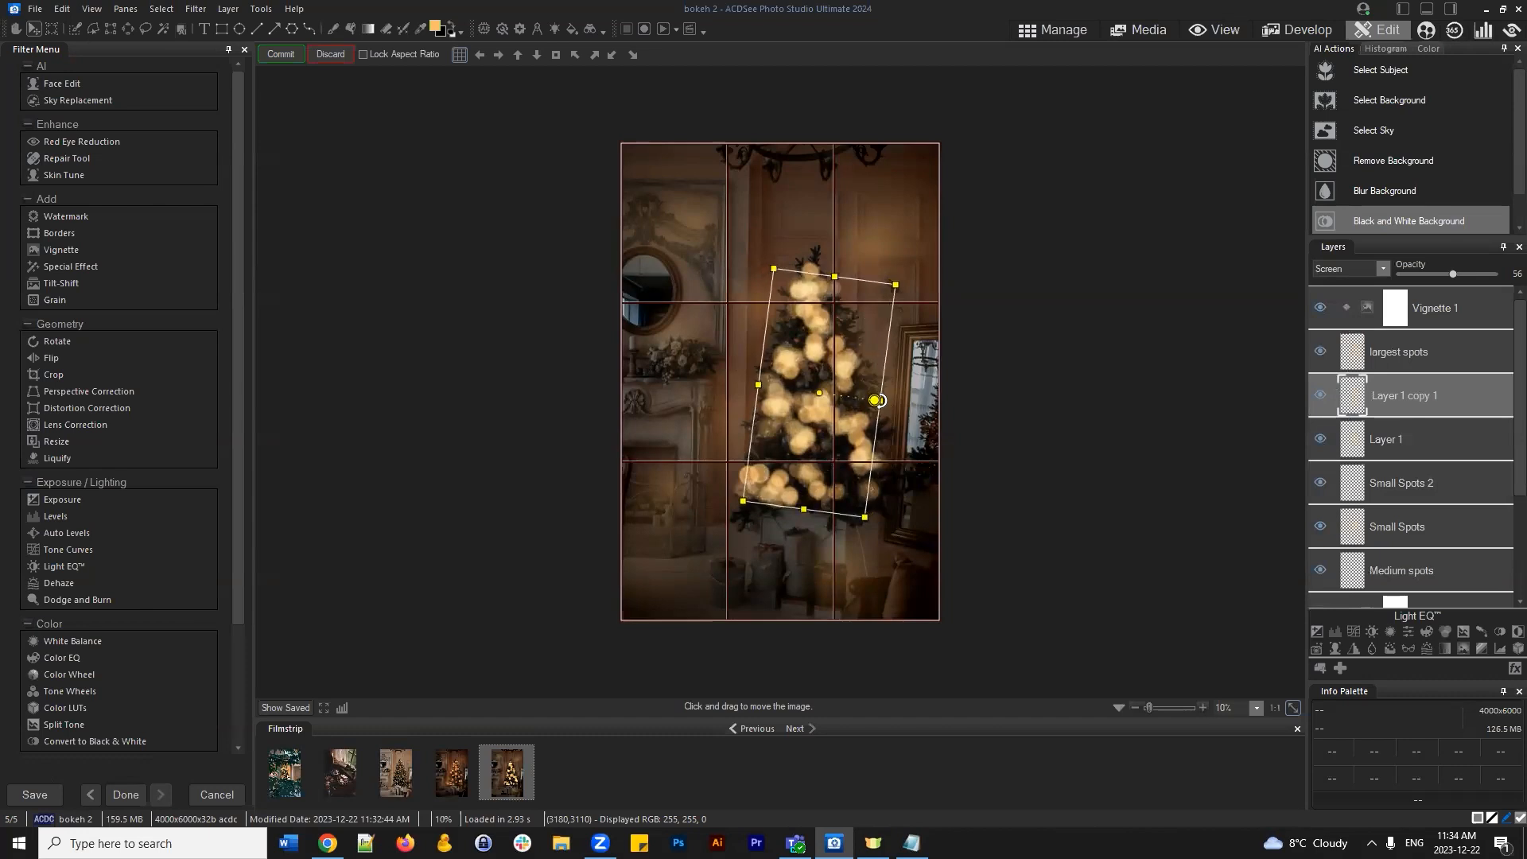
left_click(281, 54)
Compare the spot layers by fading largest spots to opacity 0 and back to 100, and toggling Layer 1 and its copy
left_click(1343, 356)
left_click_drag(1487, 270, 1359, 264)
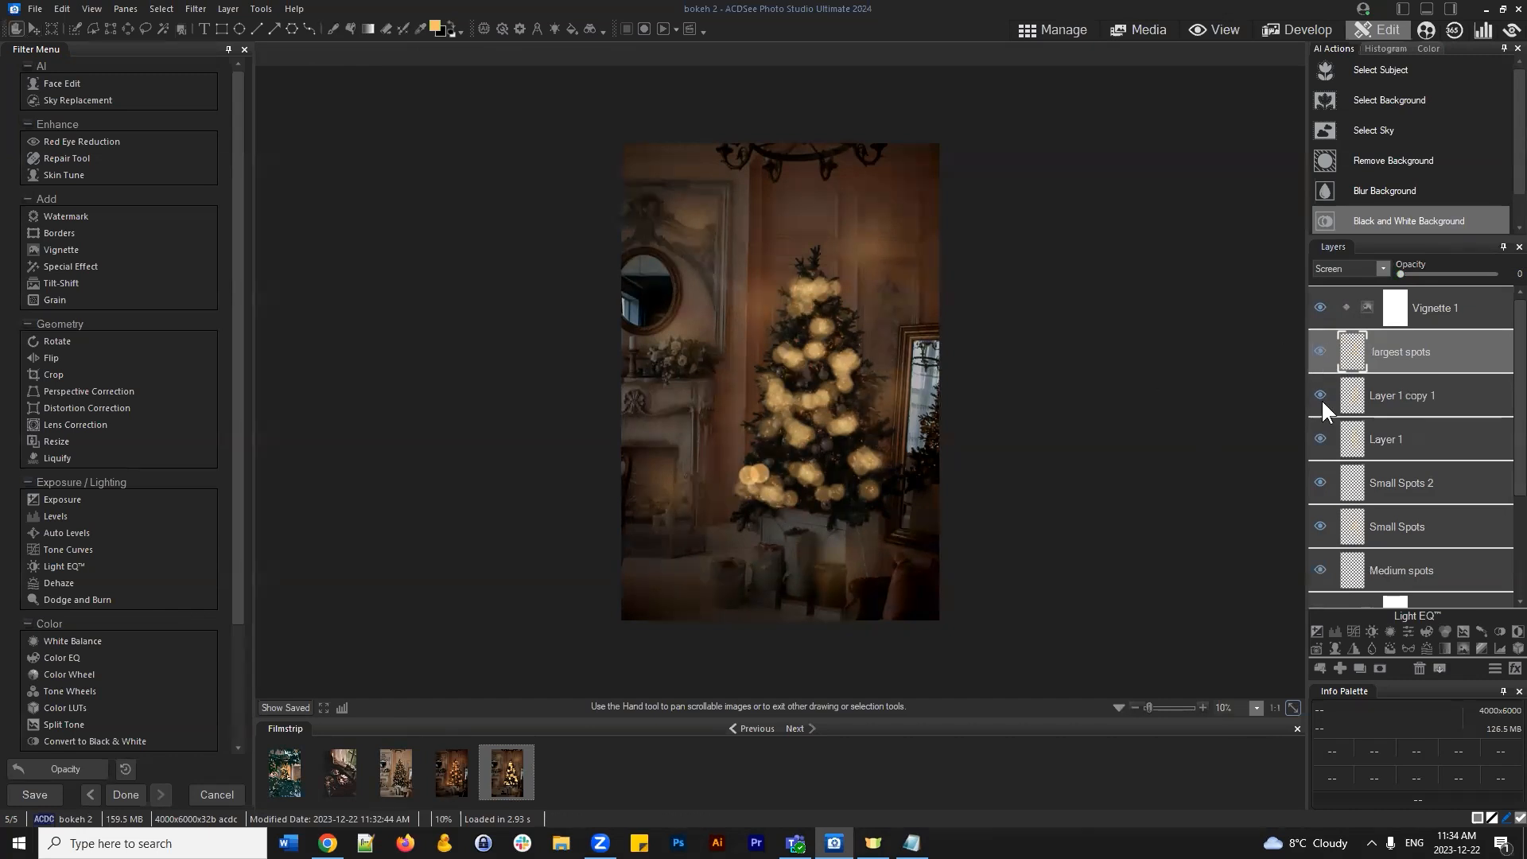
left_click_drag(1401, 274, 1495, 274)
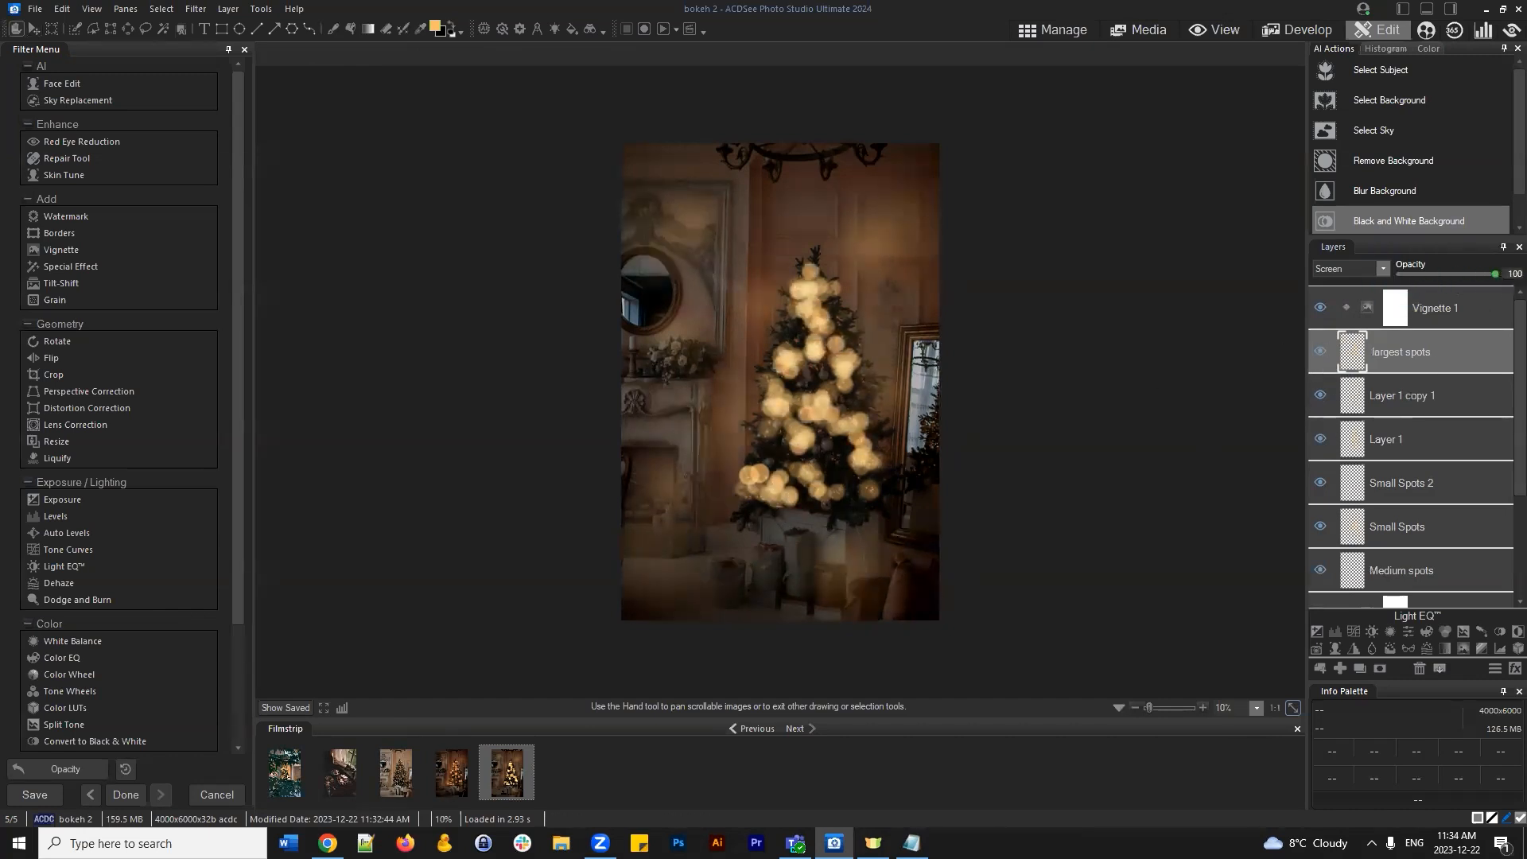
left_click(1405, 389)
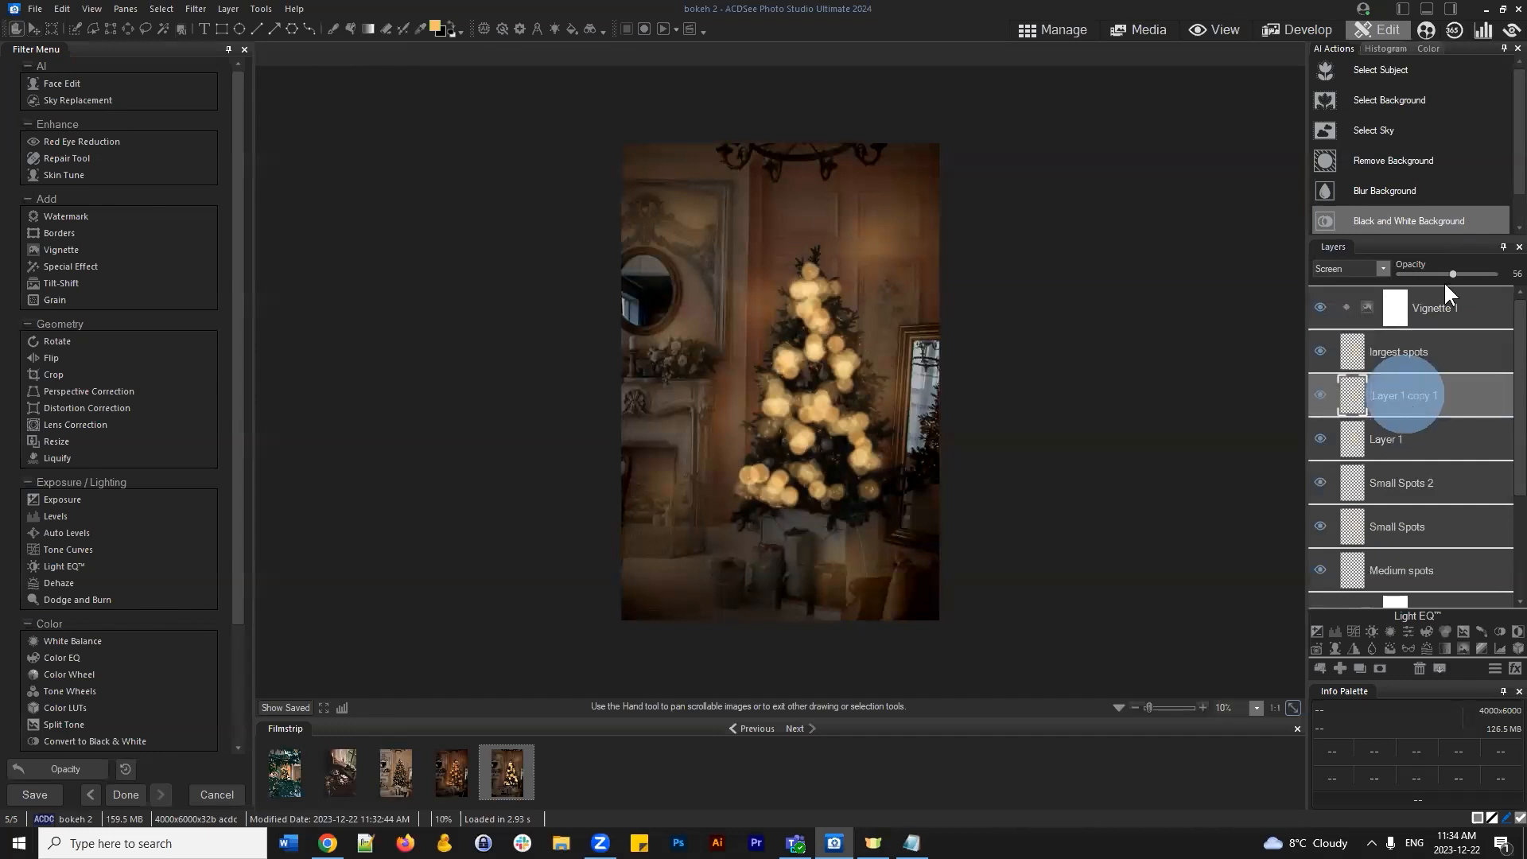
left_click(1390, 445)
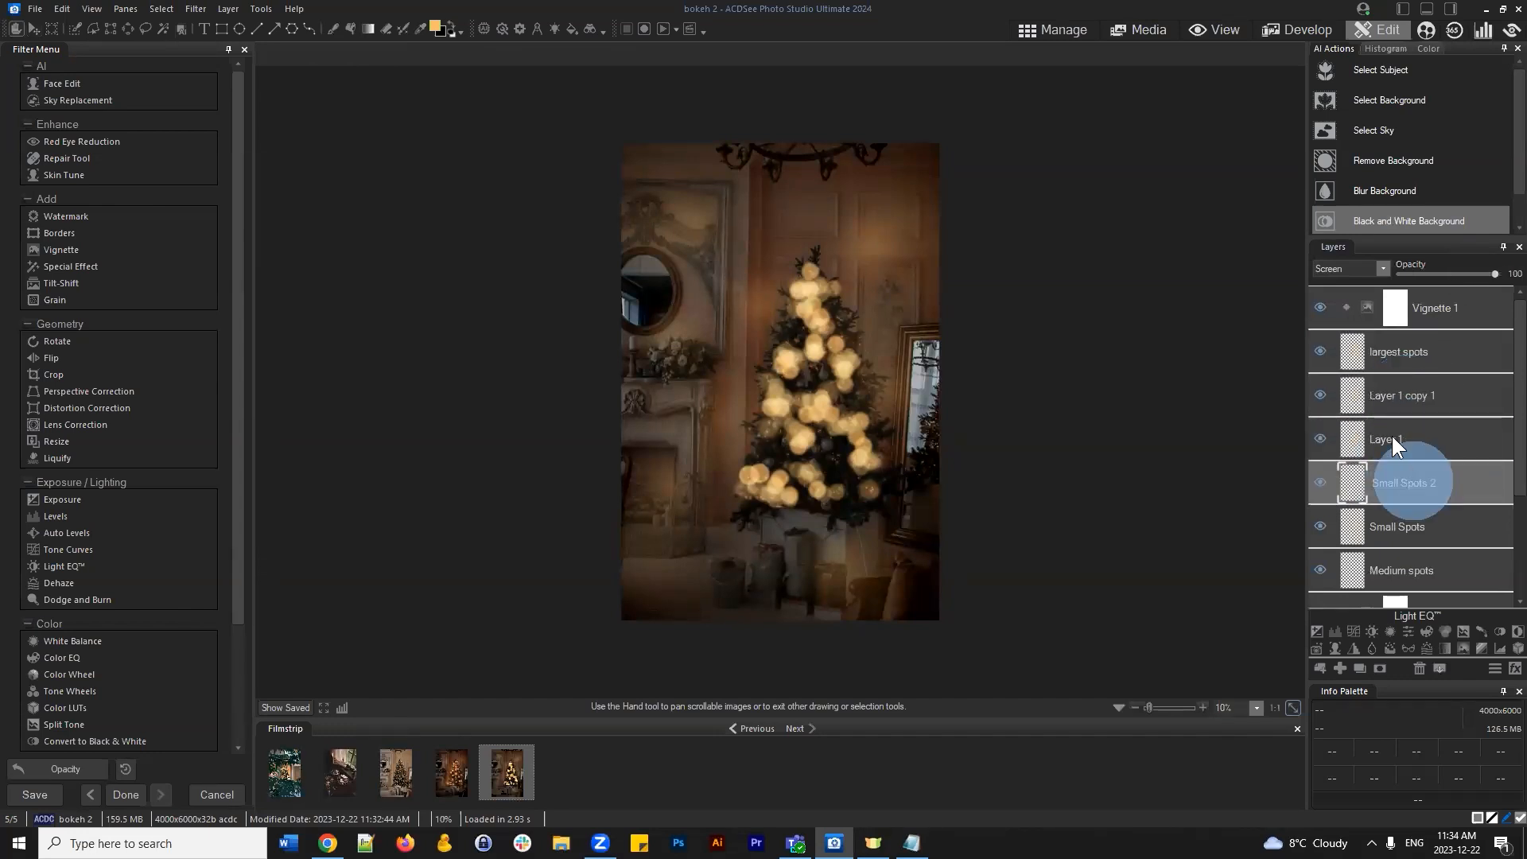
left_click(1323, 437)
left_click(1321, 394)
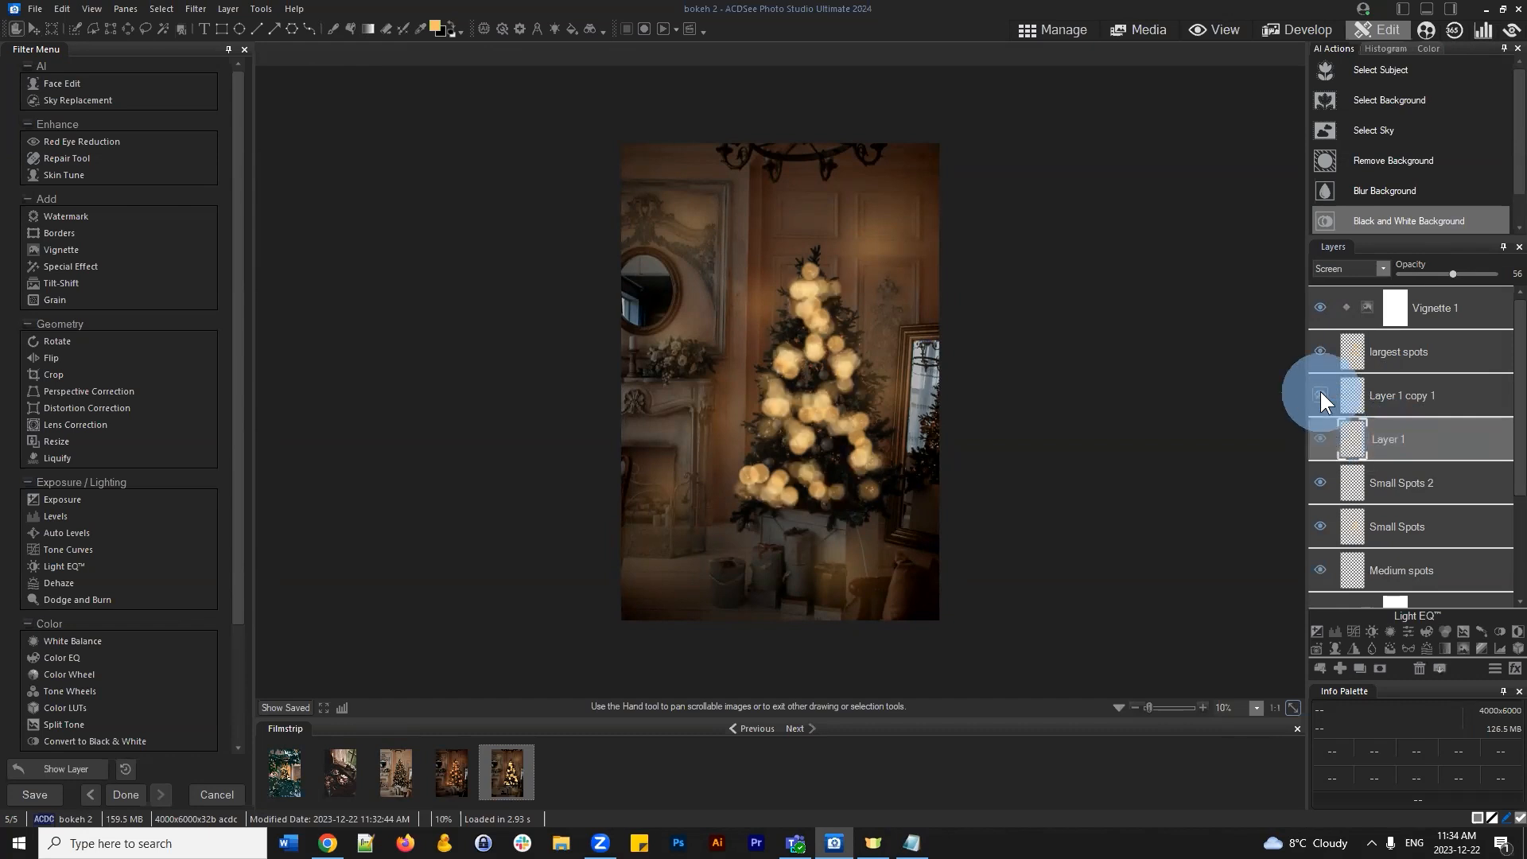
Reduce the largest spots layer's opacity to 79
left_click(1442, 400)
left_click(1424, 352)
left_click(1484, 273)
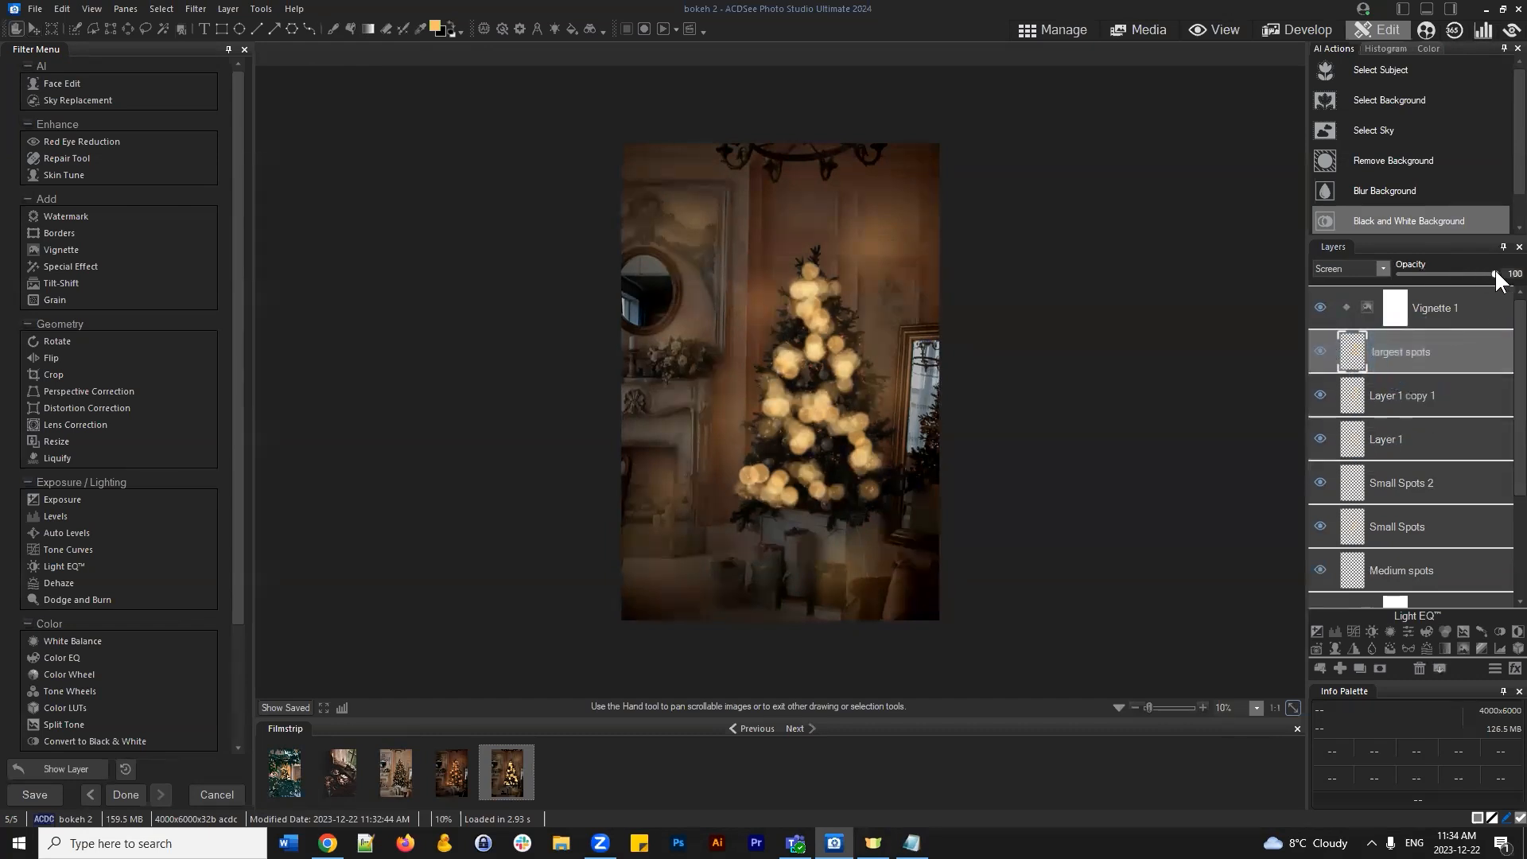
left_click_drag(1482, 273, 1465, 274)
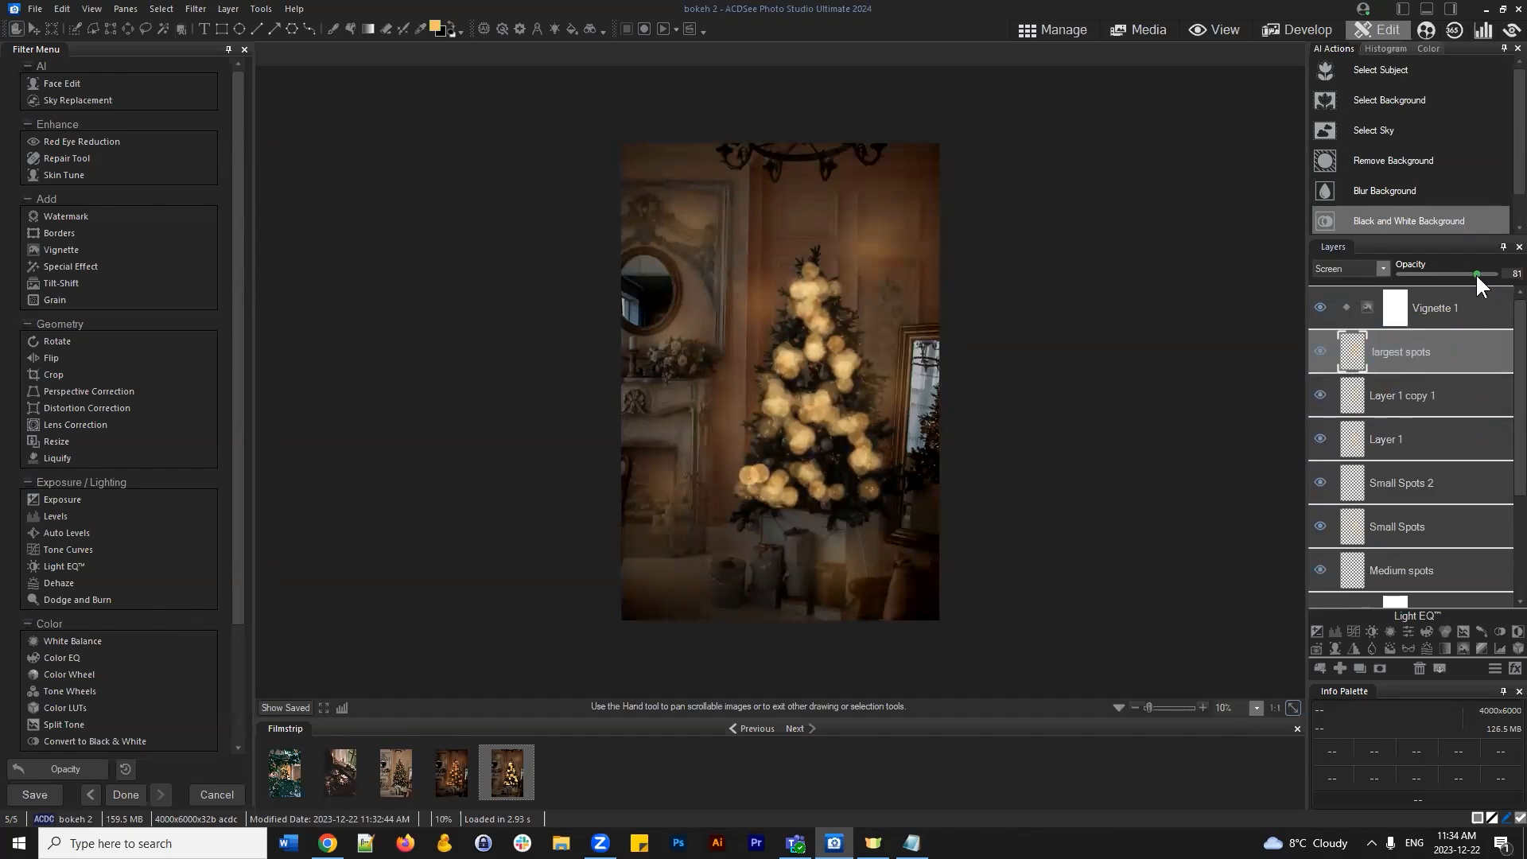
Set the opacity of Layer 1 copy 1 to 33 and of Layer 1 to 34
left_click(1400, 398)
left_click(1439, 274)
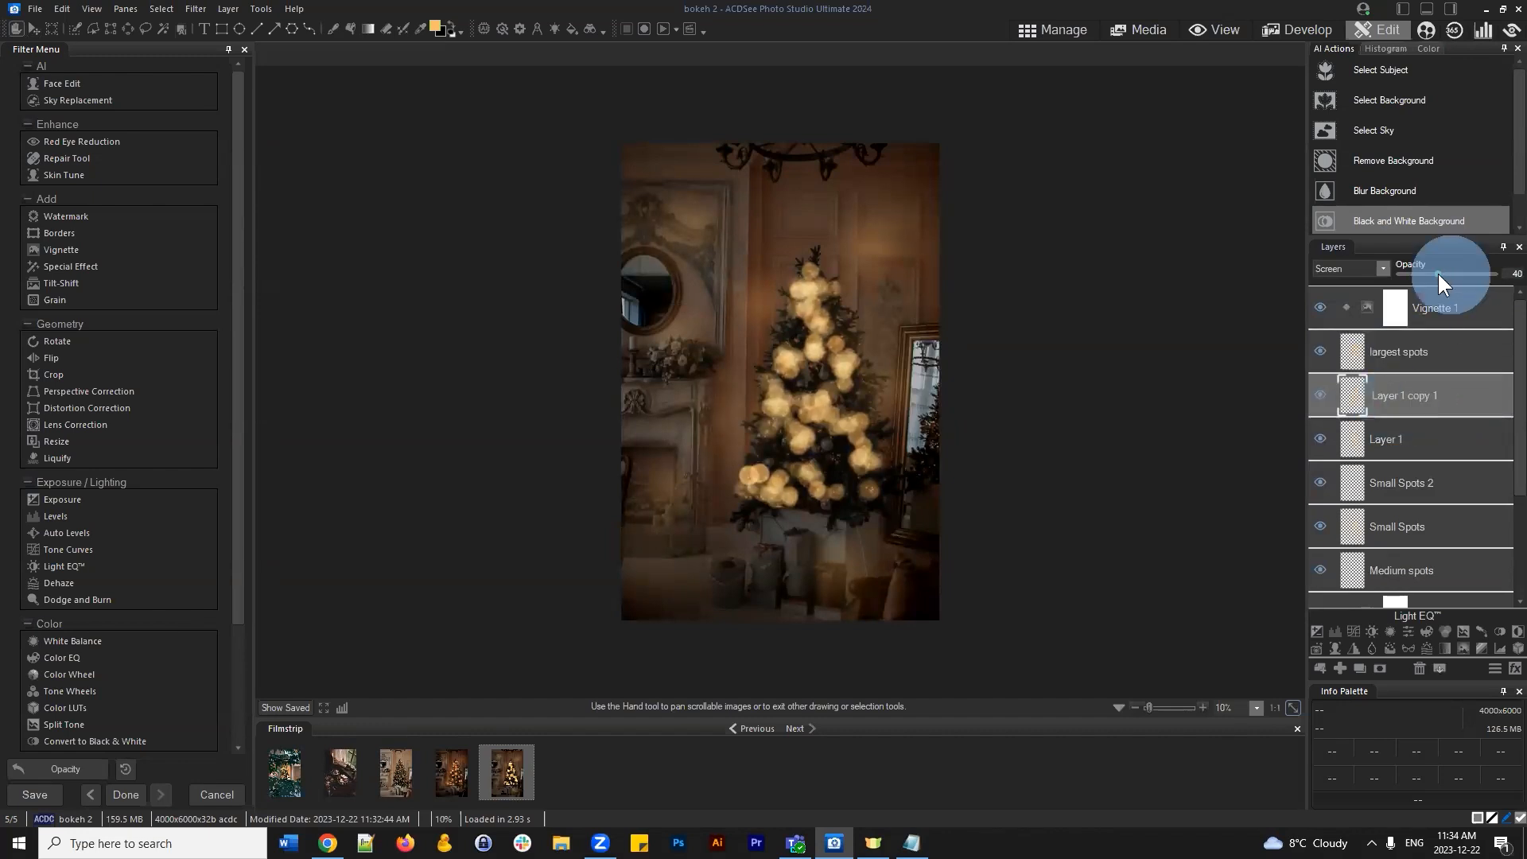
left_click(1391, 444)
left_click_drag(1450, 278, 1429, 270)
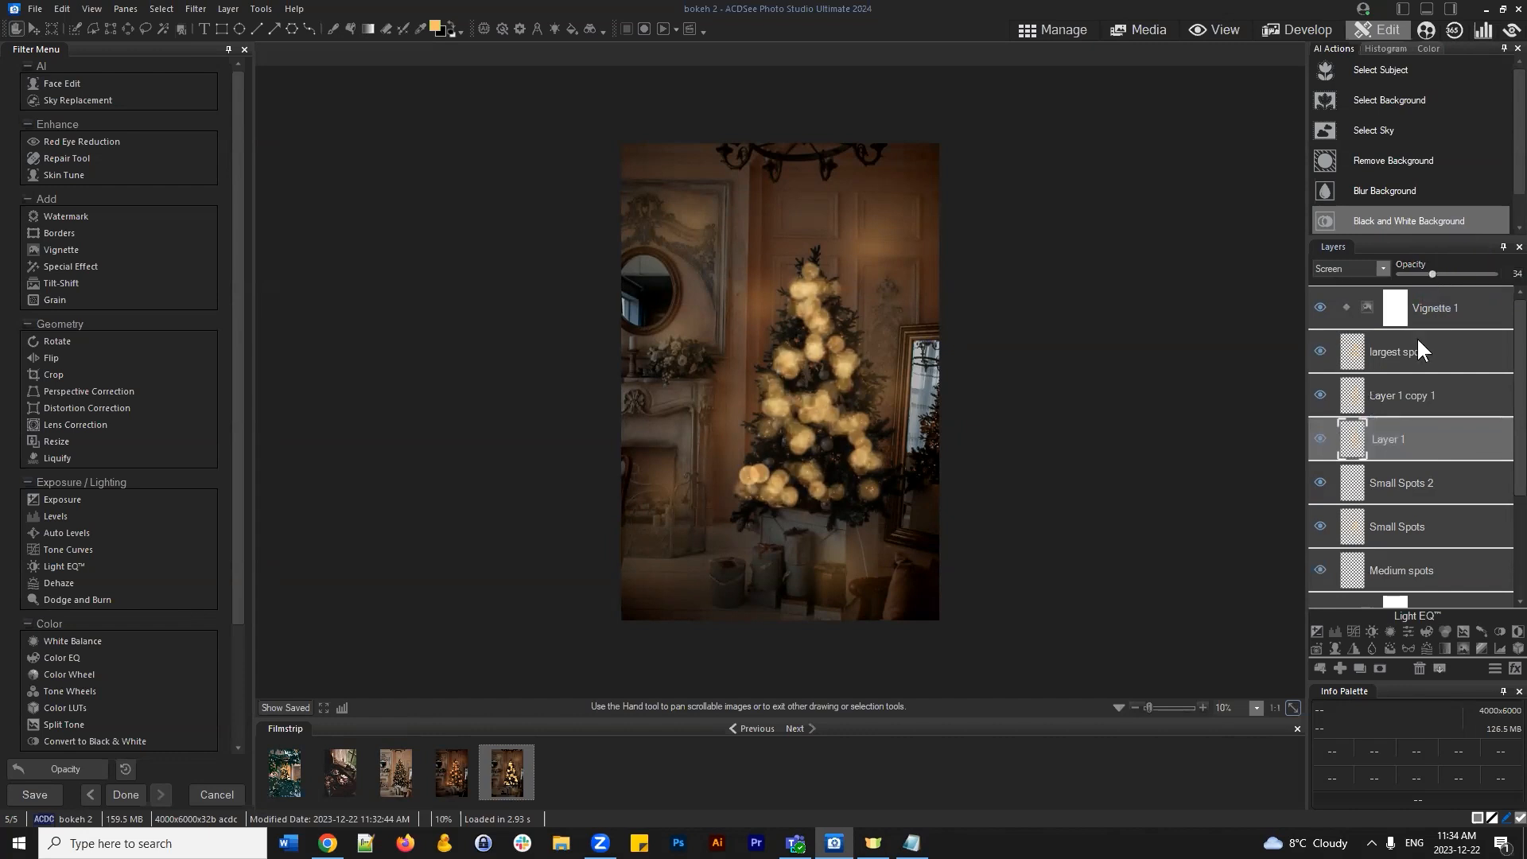
Toggle the visibility of the largest spots layer and the Vignette 1 layer to judge their contribution
left_click(1407, 359)
left_click(1320, 354)
left_click(1321, 354)
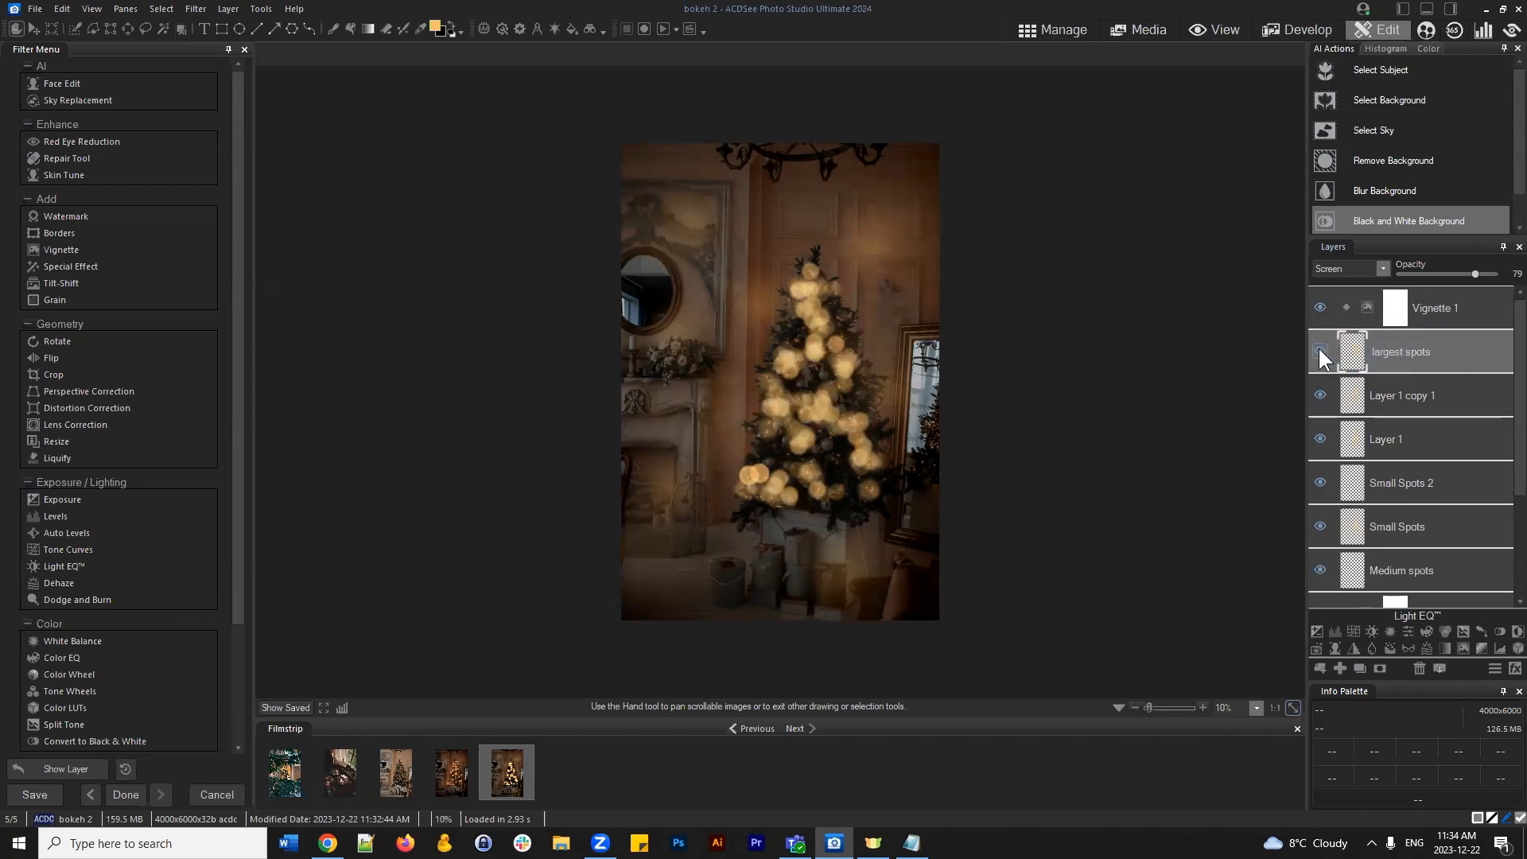
left_click(1440, 318)
left_click(1321, 308)
left_click(1320, 307)
Examine the glowing spots on the tree up close and set the largest spots layer's opacity to 100
left_click(1432, 396)
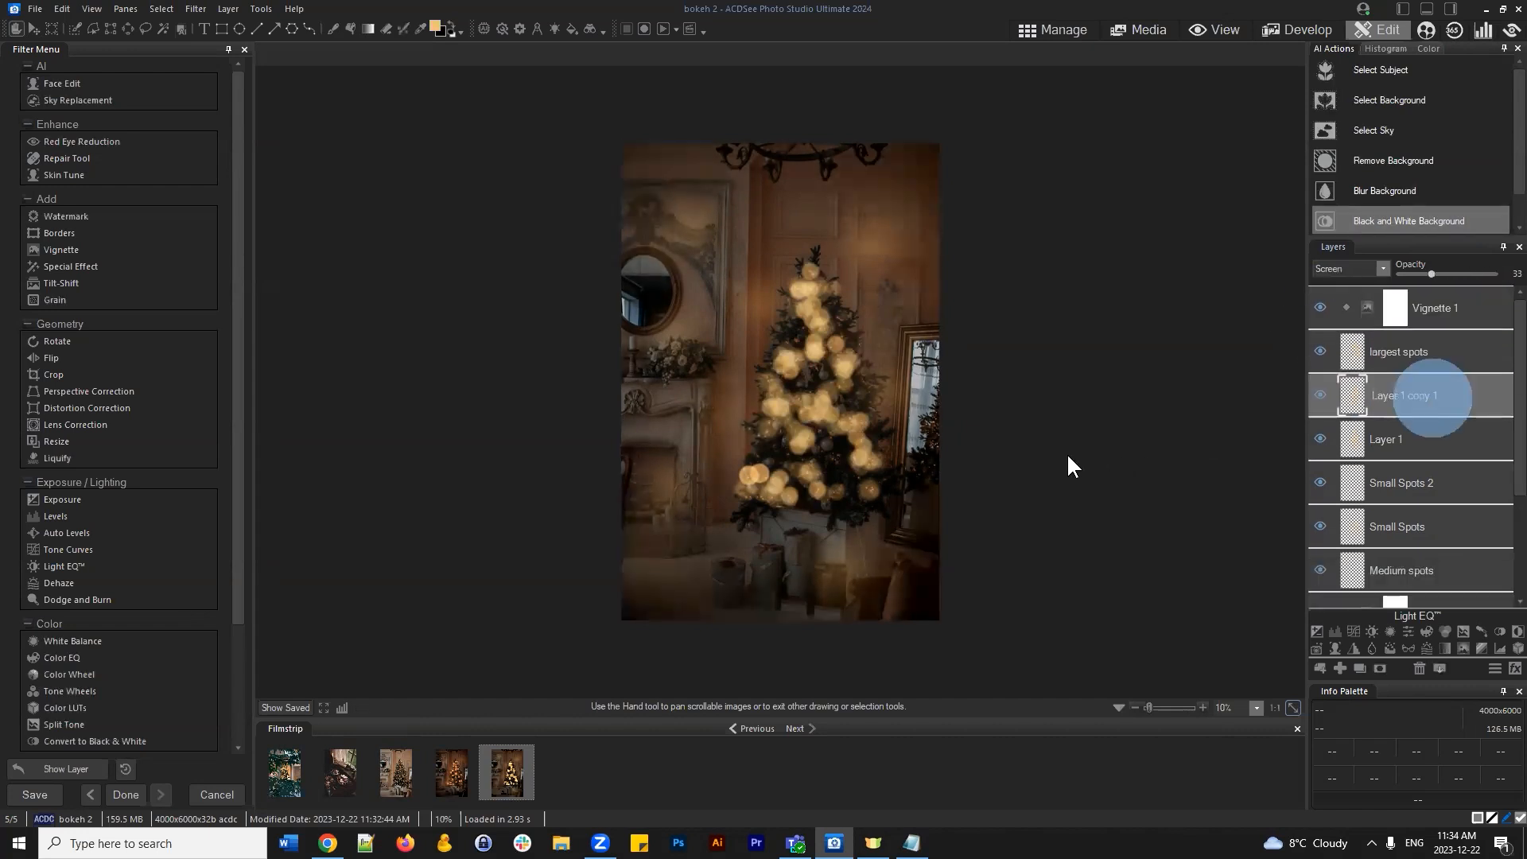
left_click_drag(783, 362, 856, 365)
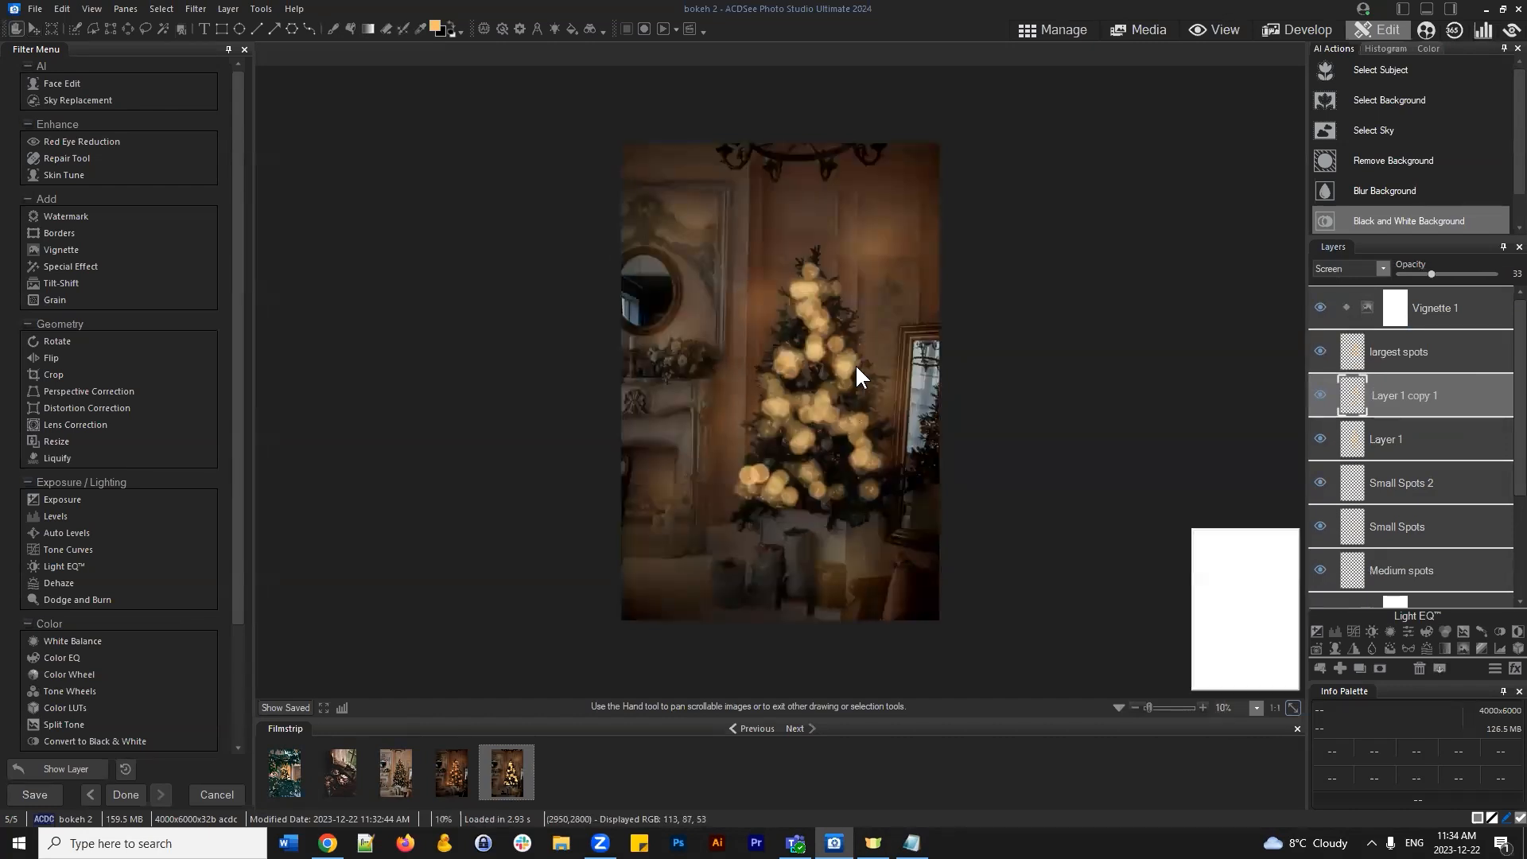
scroll(942, 441, "up", 2)
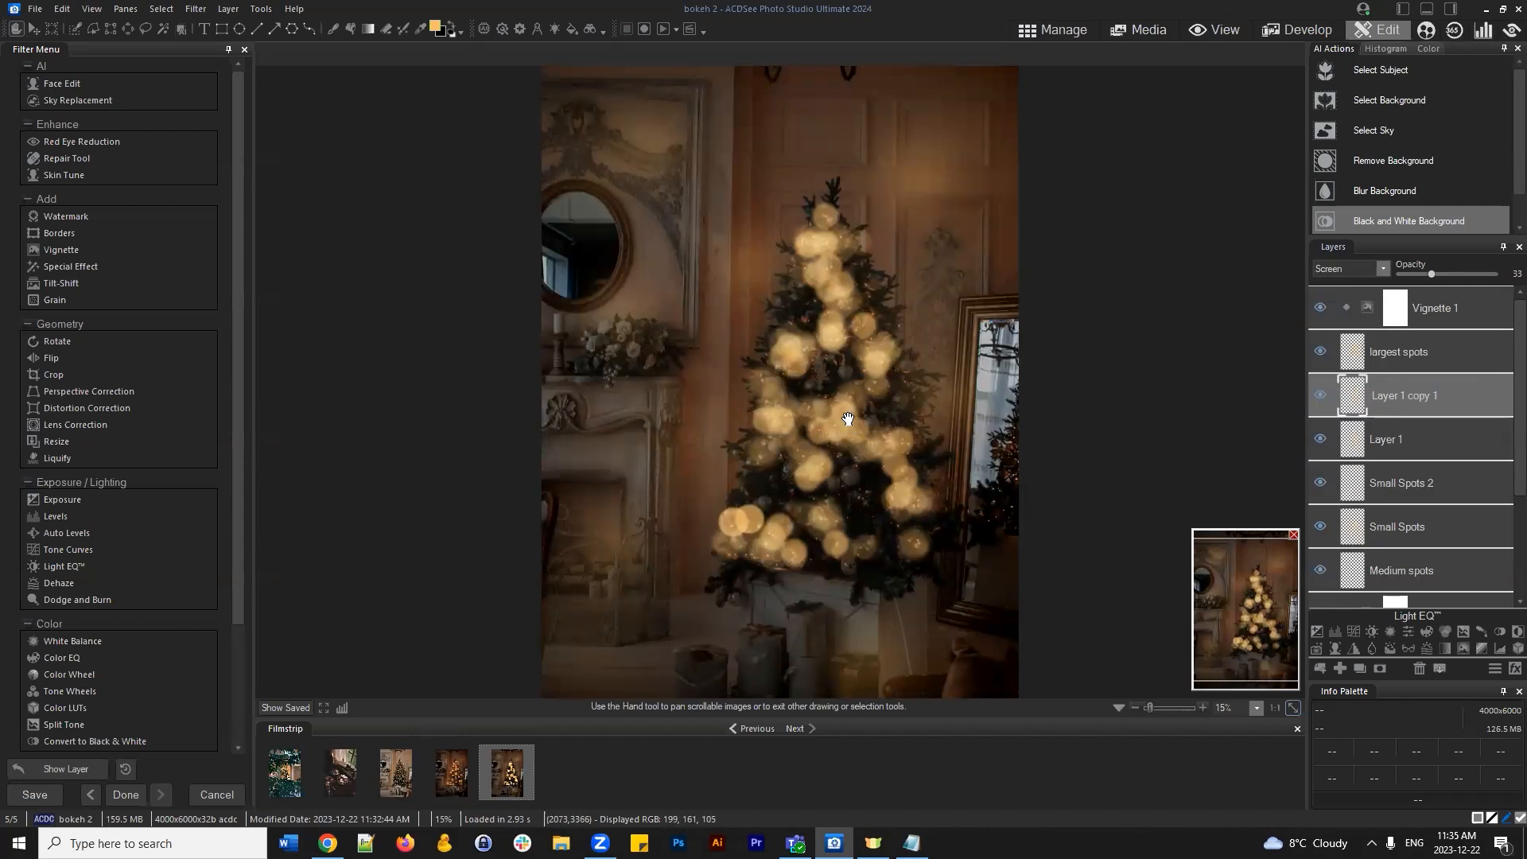
left_click(1438, 350)
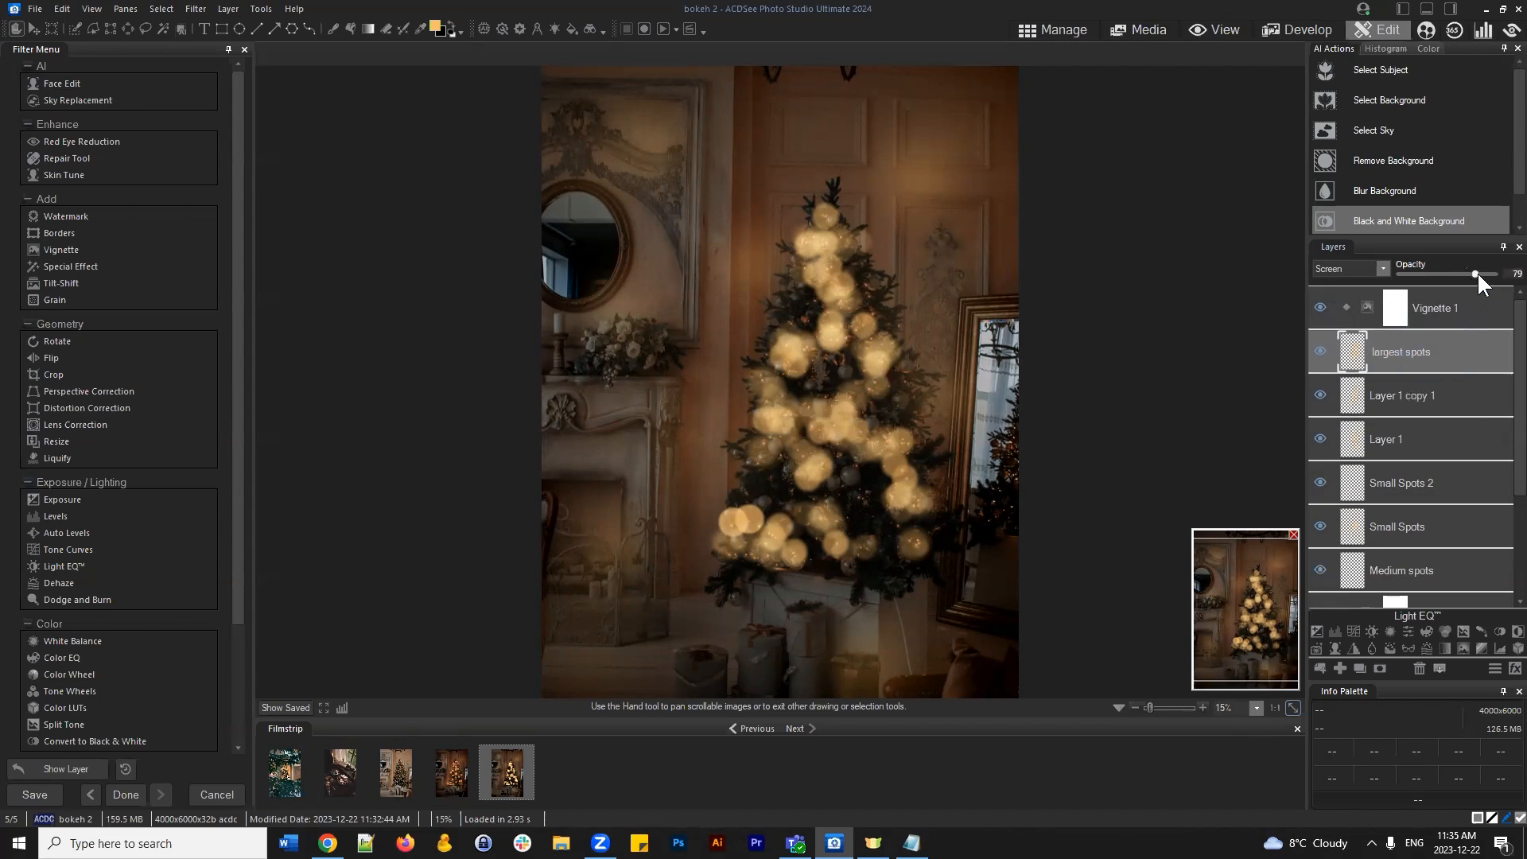
left_click_drag(1473, 274, 1495, 274)
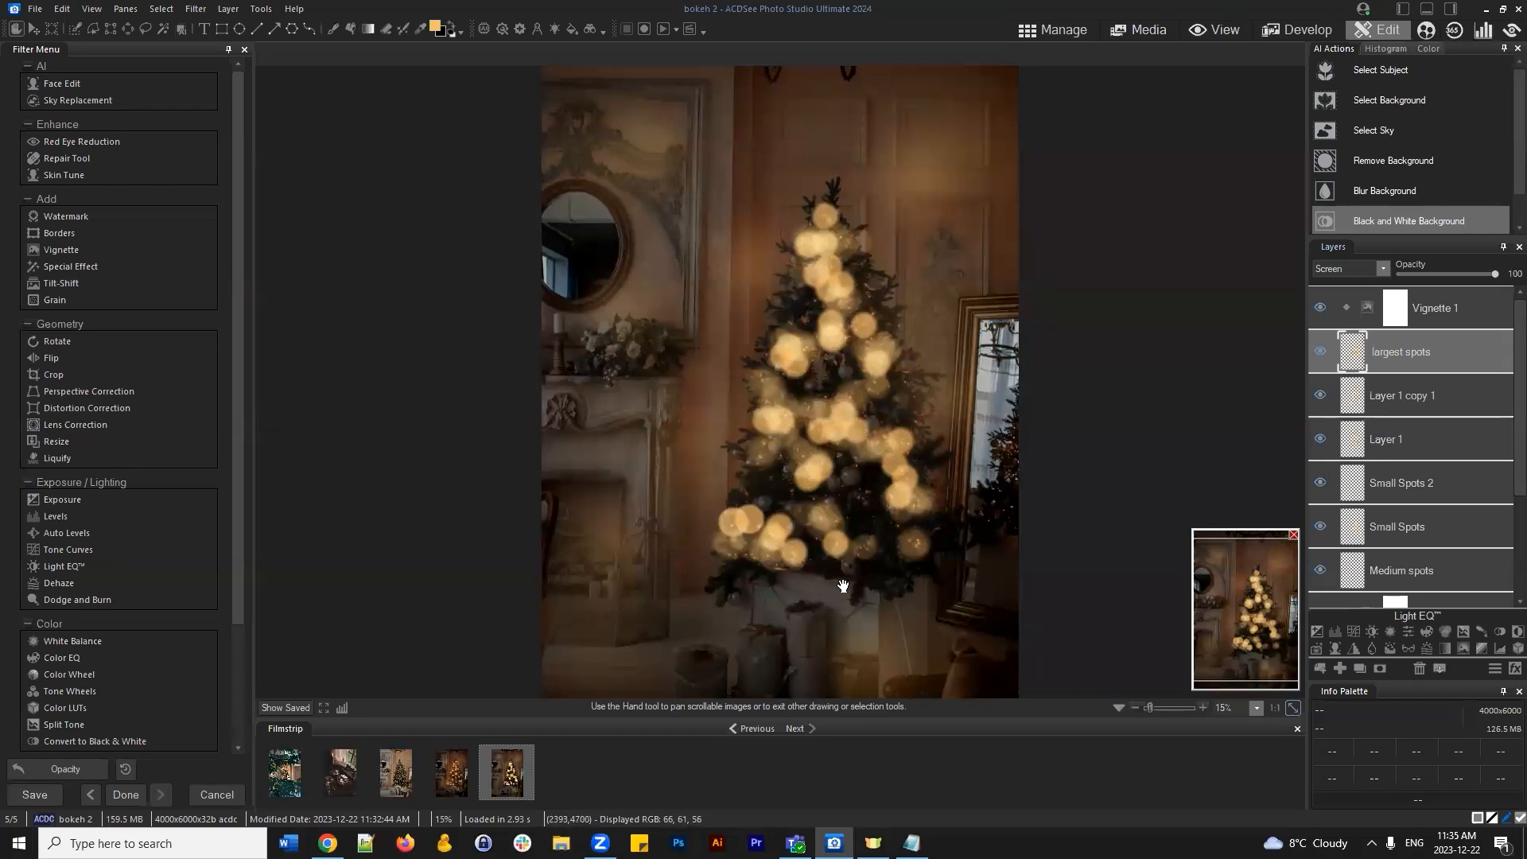
Save the edited bokeh 2 image with its layers
scroll(1490, 453, "down", 2)
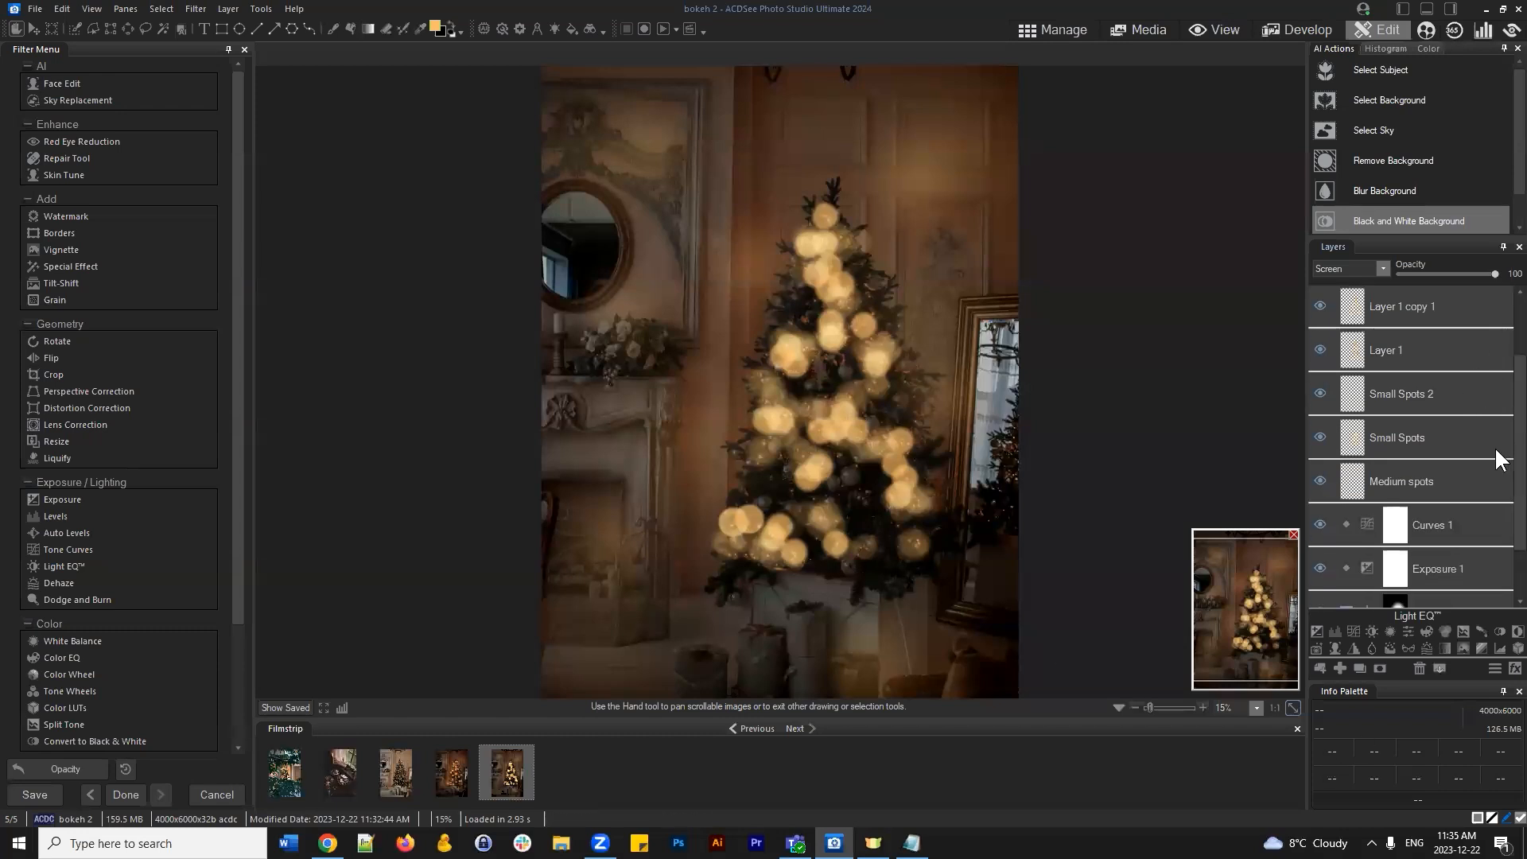
left_click(35, 9)
left_click(57, 128)
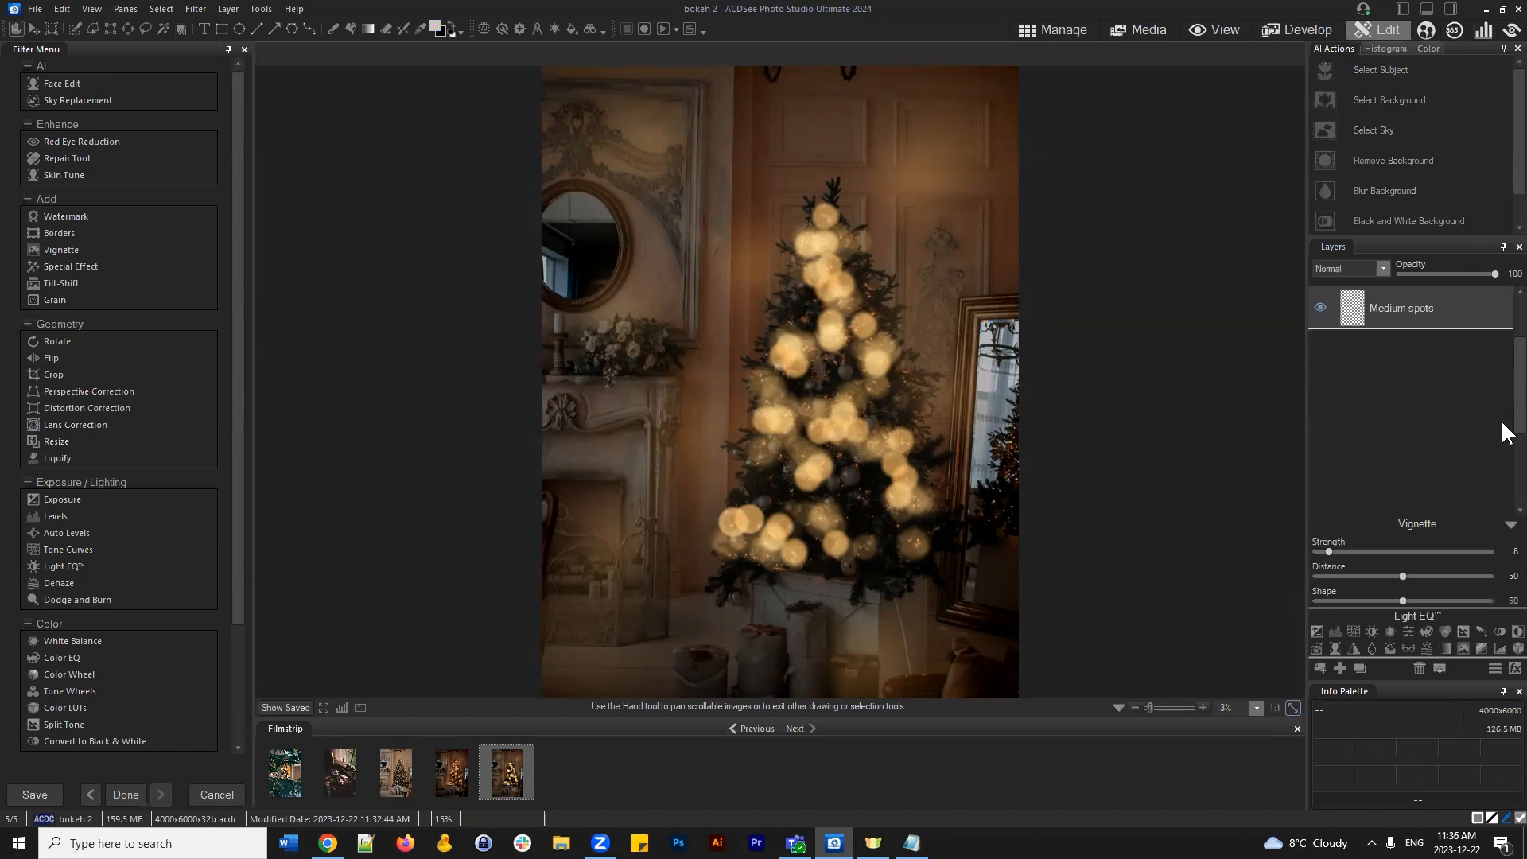
Move the Blur 1 adjustment layer from above the photo to directly below Vignette 1 and unclip it
scroll(1452, 423, "down", 5)
scroll(1455, 417, "down", 4)
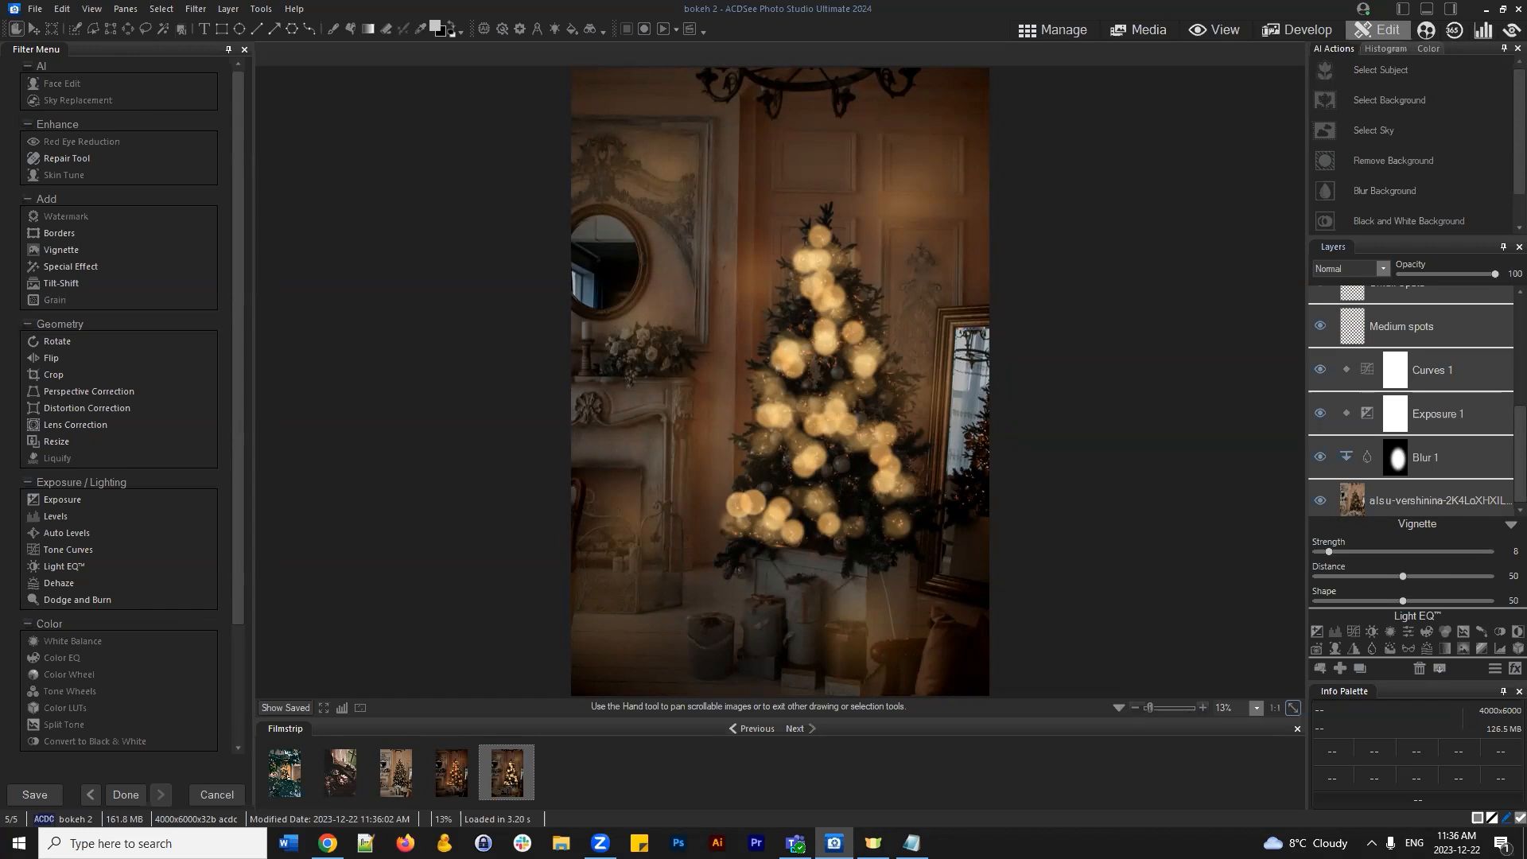
left_click(1490, 464)
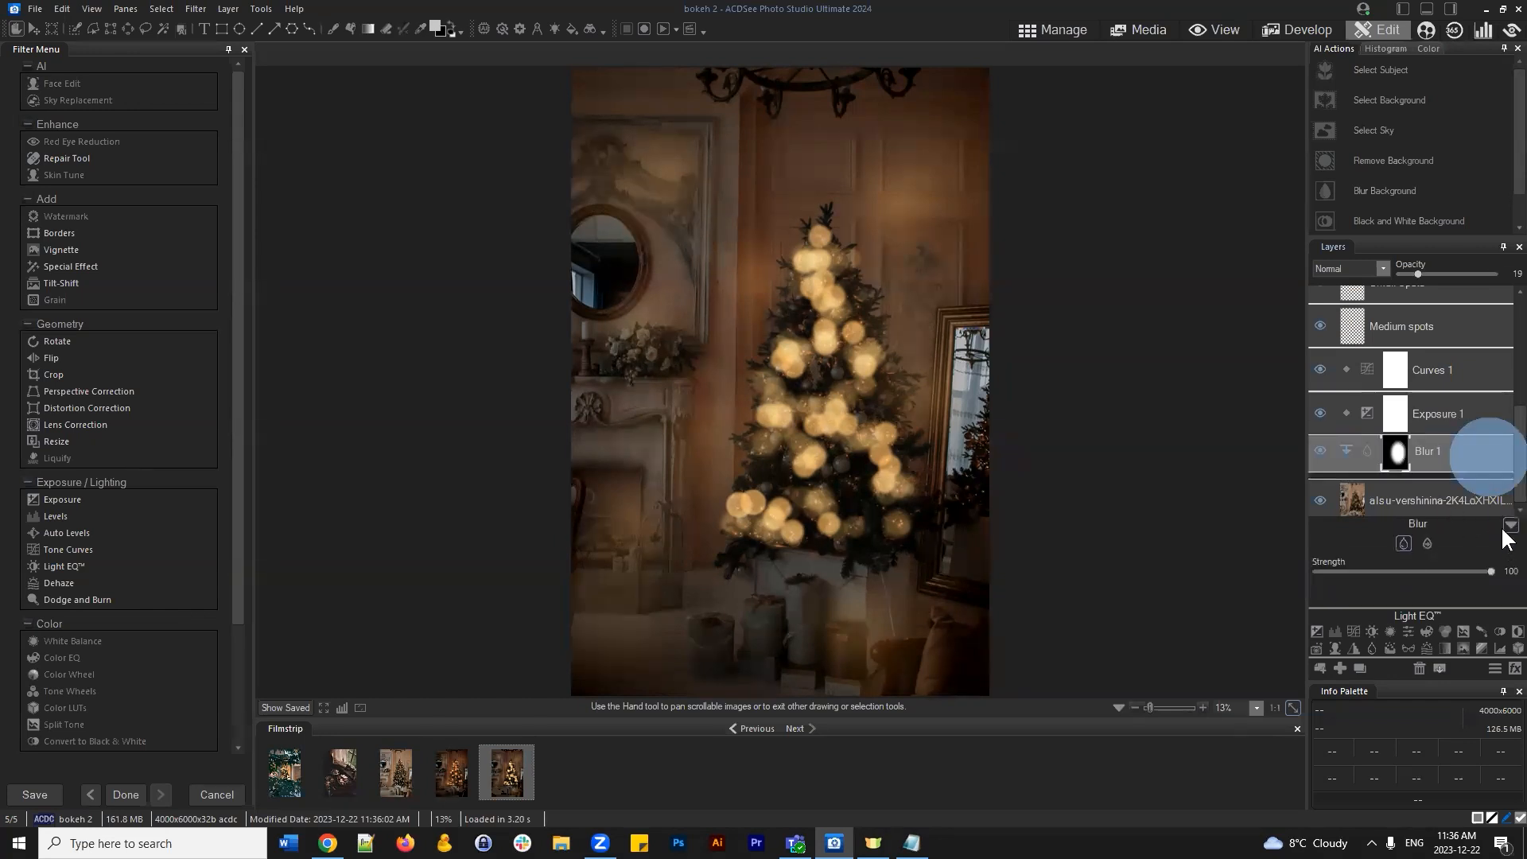
left_click(1509, 526)
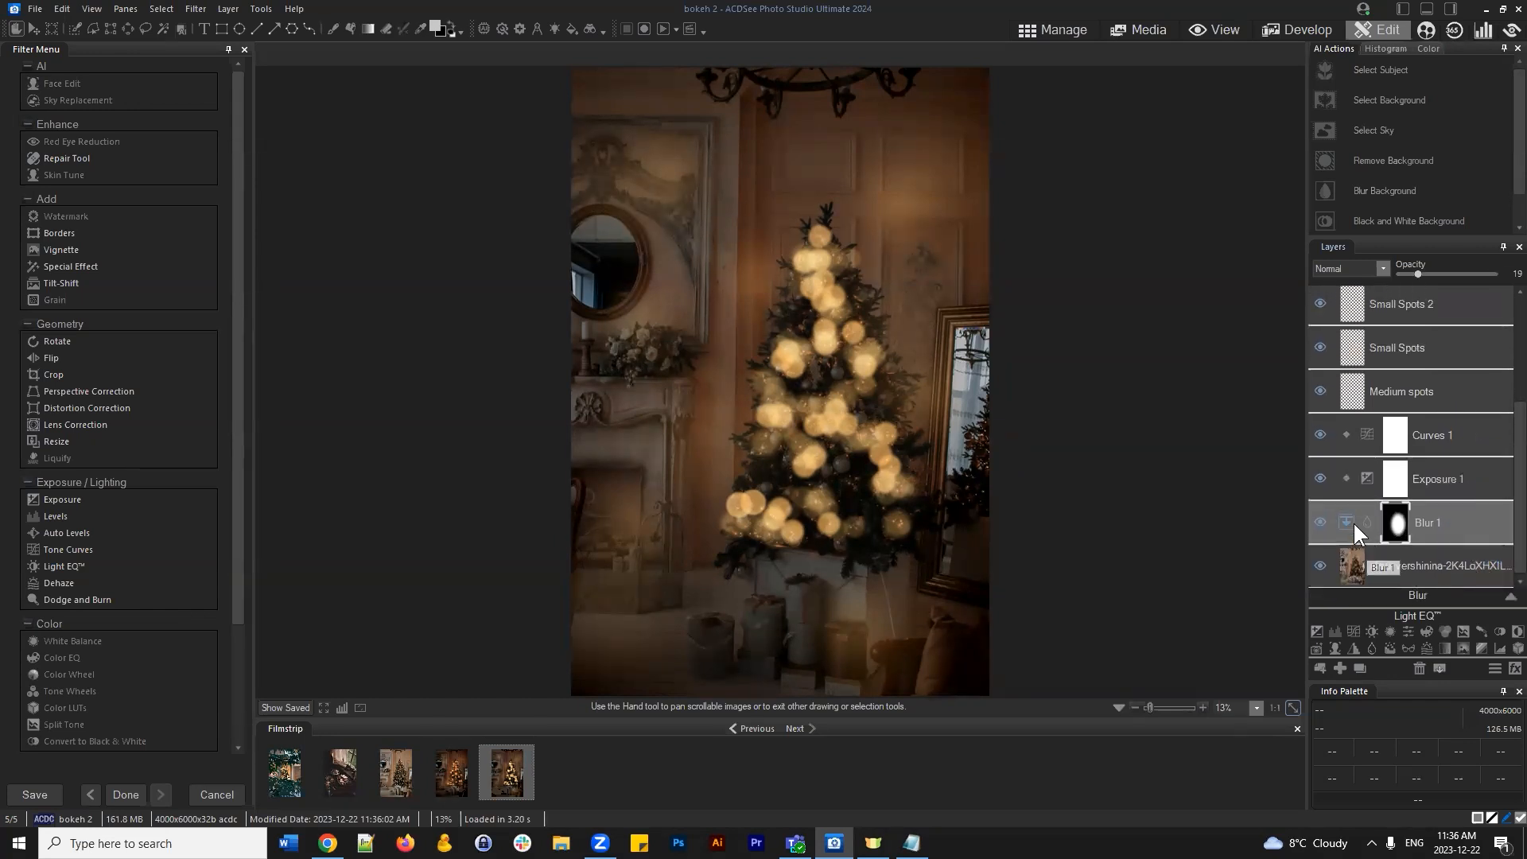
scroll(1404, 463, "up", 5)
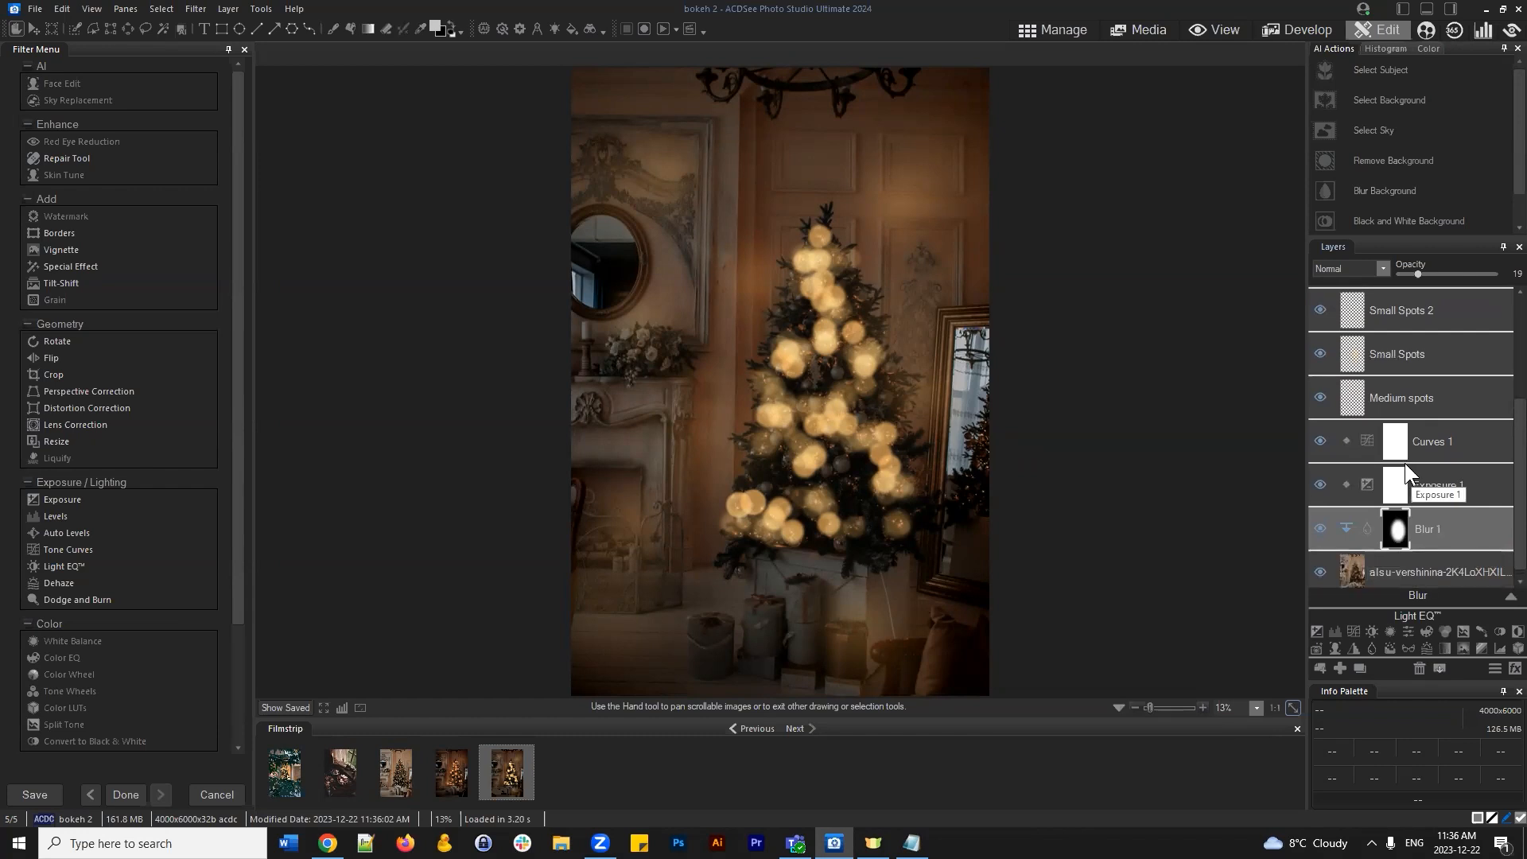
scroll(1408, 466, "down", 5)
left_click_drag(1430, 526, 1449, 296)
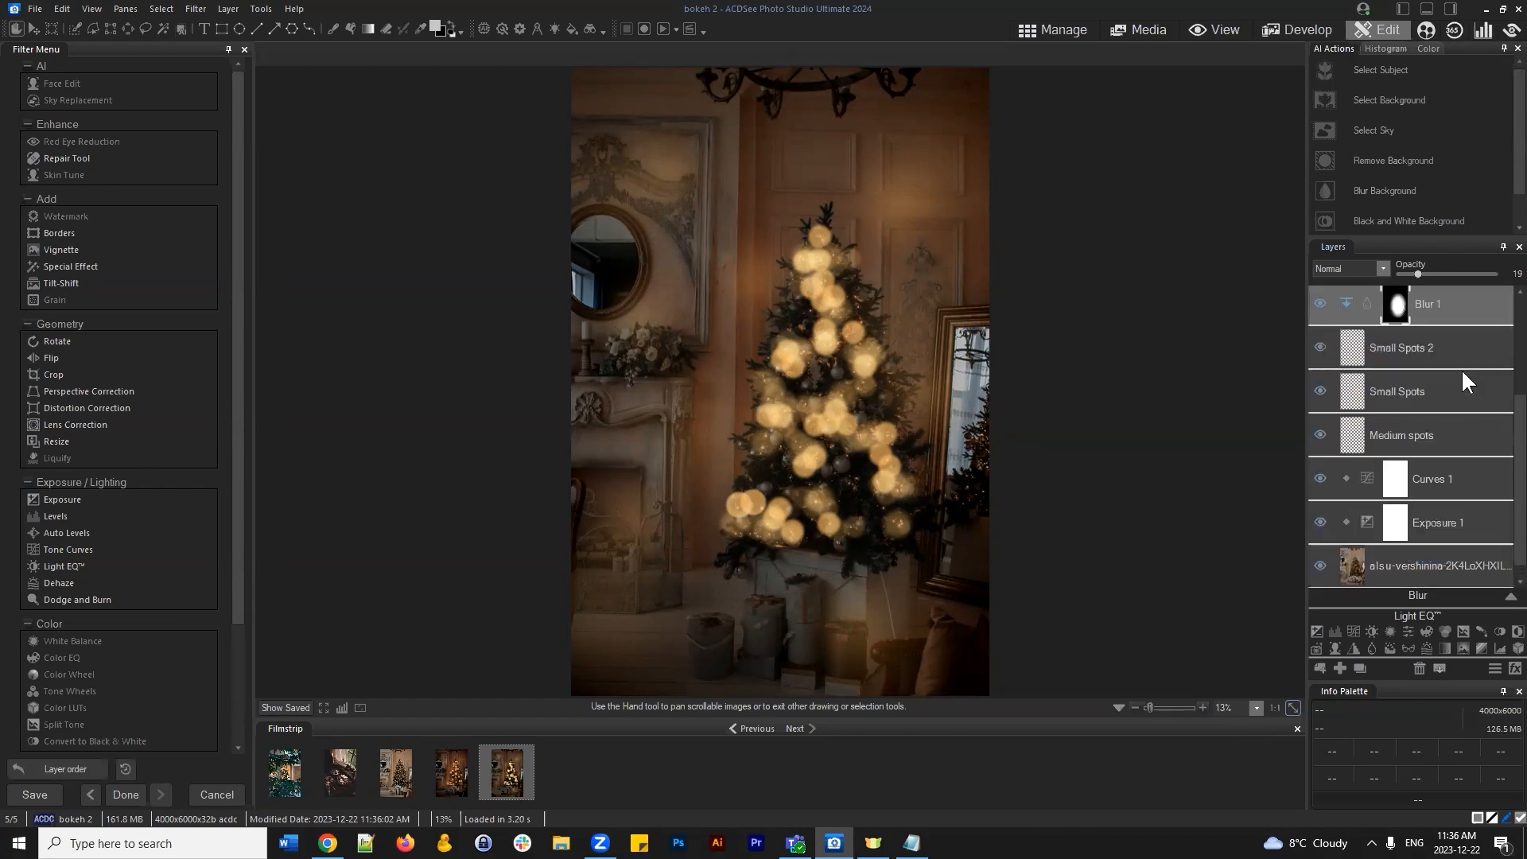
scroll(1463, 369, "up", 5)
left_click_drag(1444, 442, 1440, 311)
left_click(1348, 350)
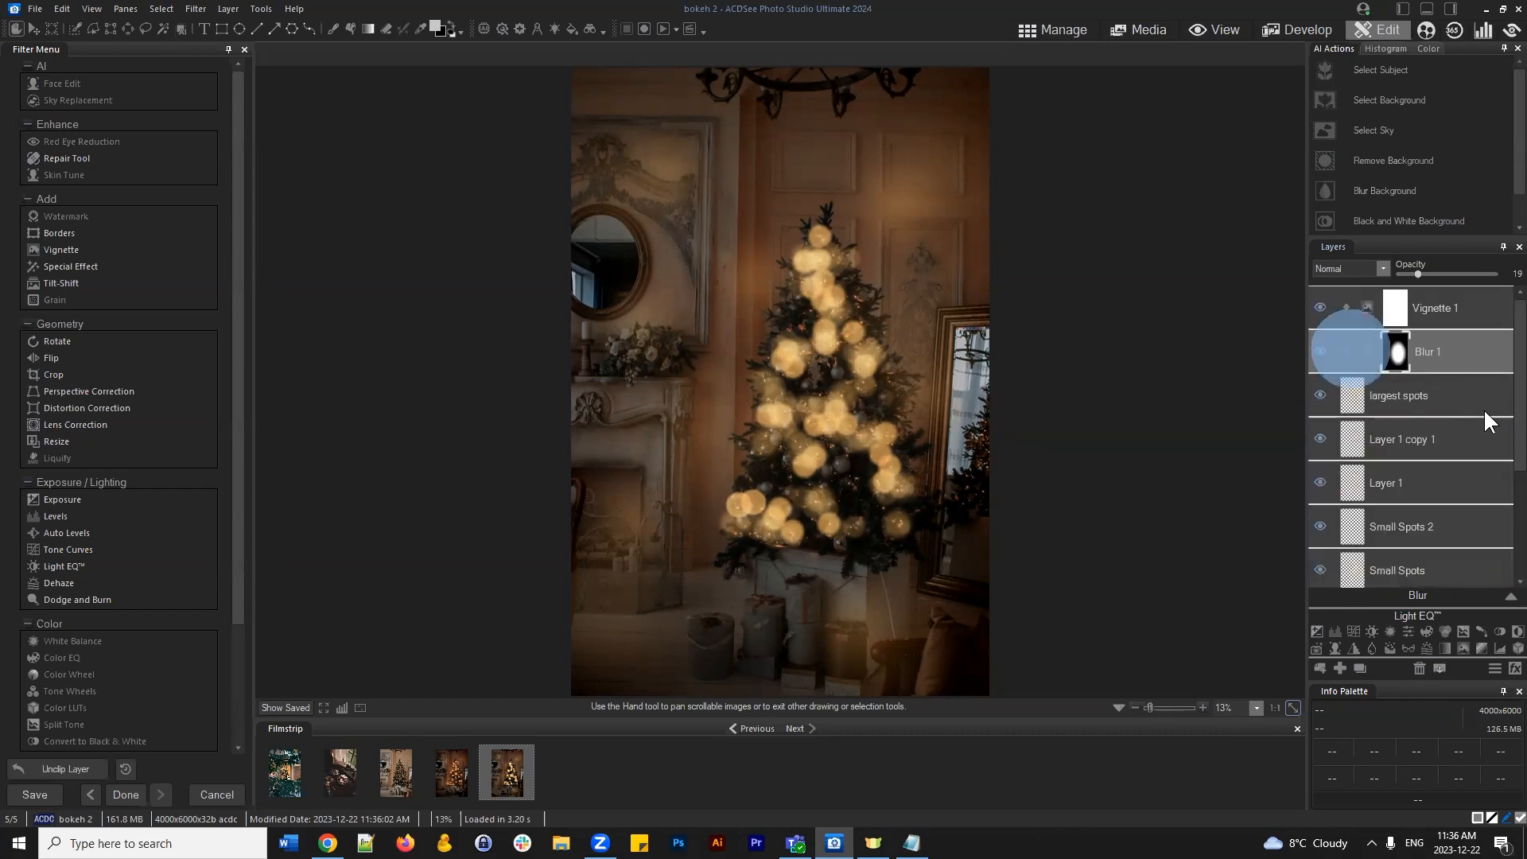
Toggle the Blur 1 layer's visibility to compare the image with and without the blur
scroll(1483, 408, "down", 2)
scroll(1482, 366, "up", 2)
left_click(1322, 351)
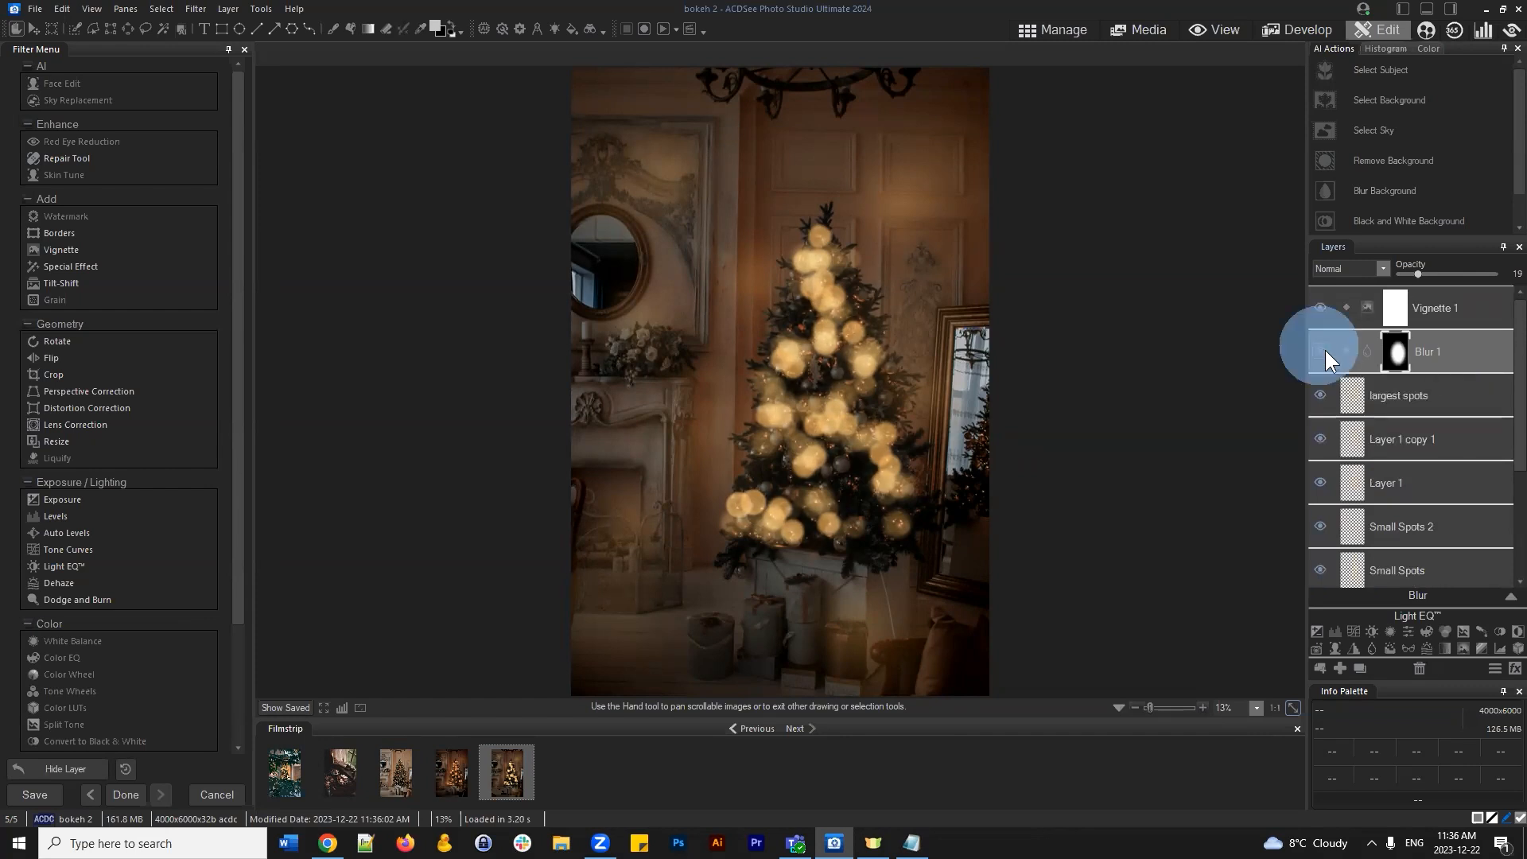
left_click(1449, 350)
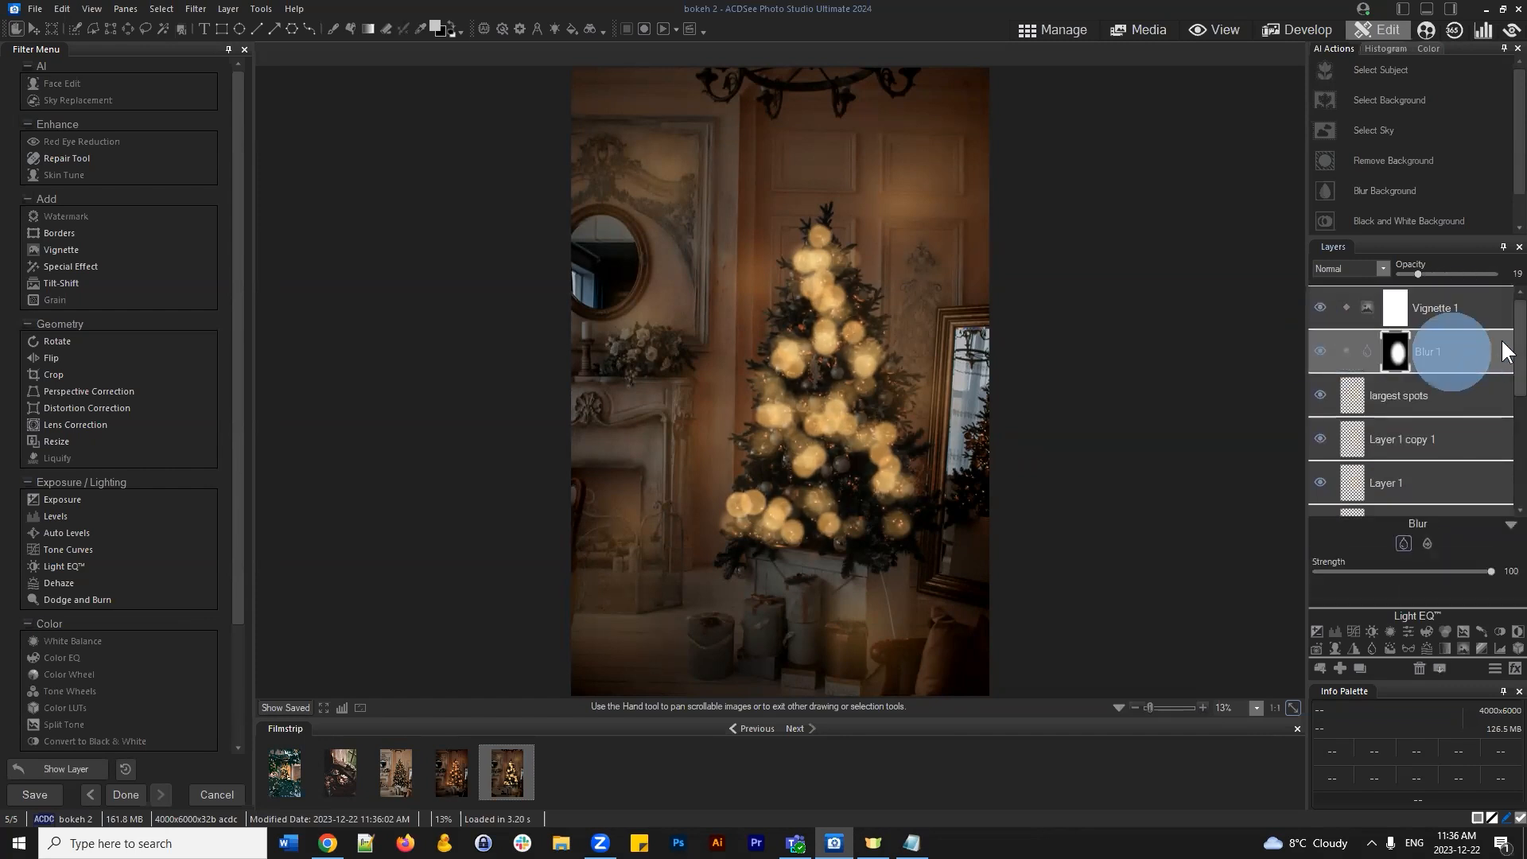
Collapse the blur settings and enlarge the layer list to look through the whole layer stack
left_click(1509, 526)
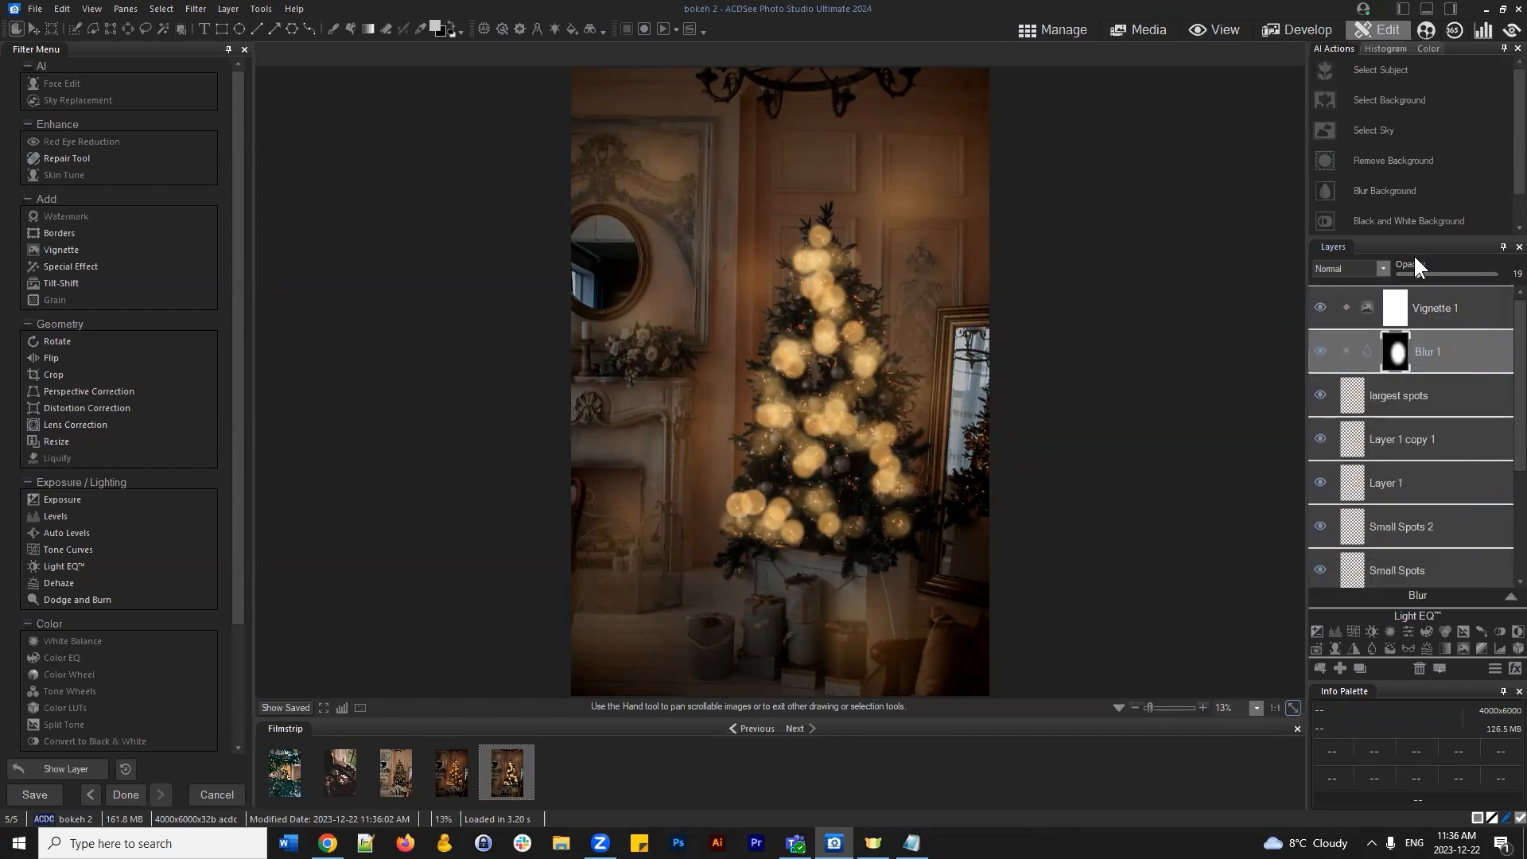
left_click_drag(1397, 237, 1397, 182)
left_click(1517, 294)
left_click_drag(1520, 294, 1503, 503)
left_click_drag(1503, 385, 1499, 273)
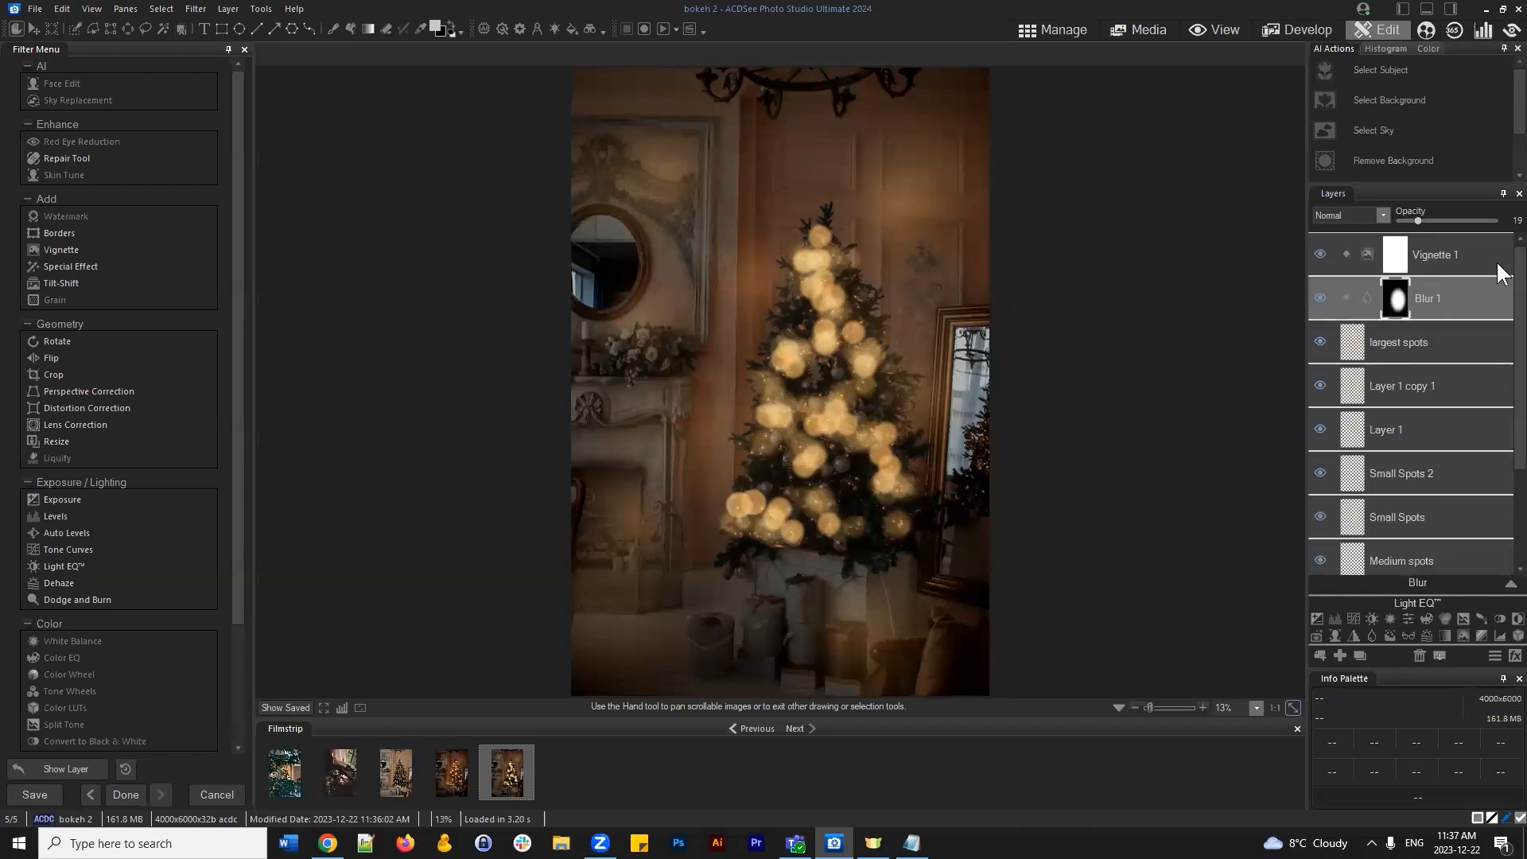
Clip the Blur 1 adjustment to the largest spots layer to check its effect, and unclip it again
left_click(1348, 297)
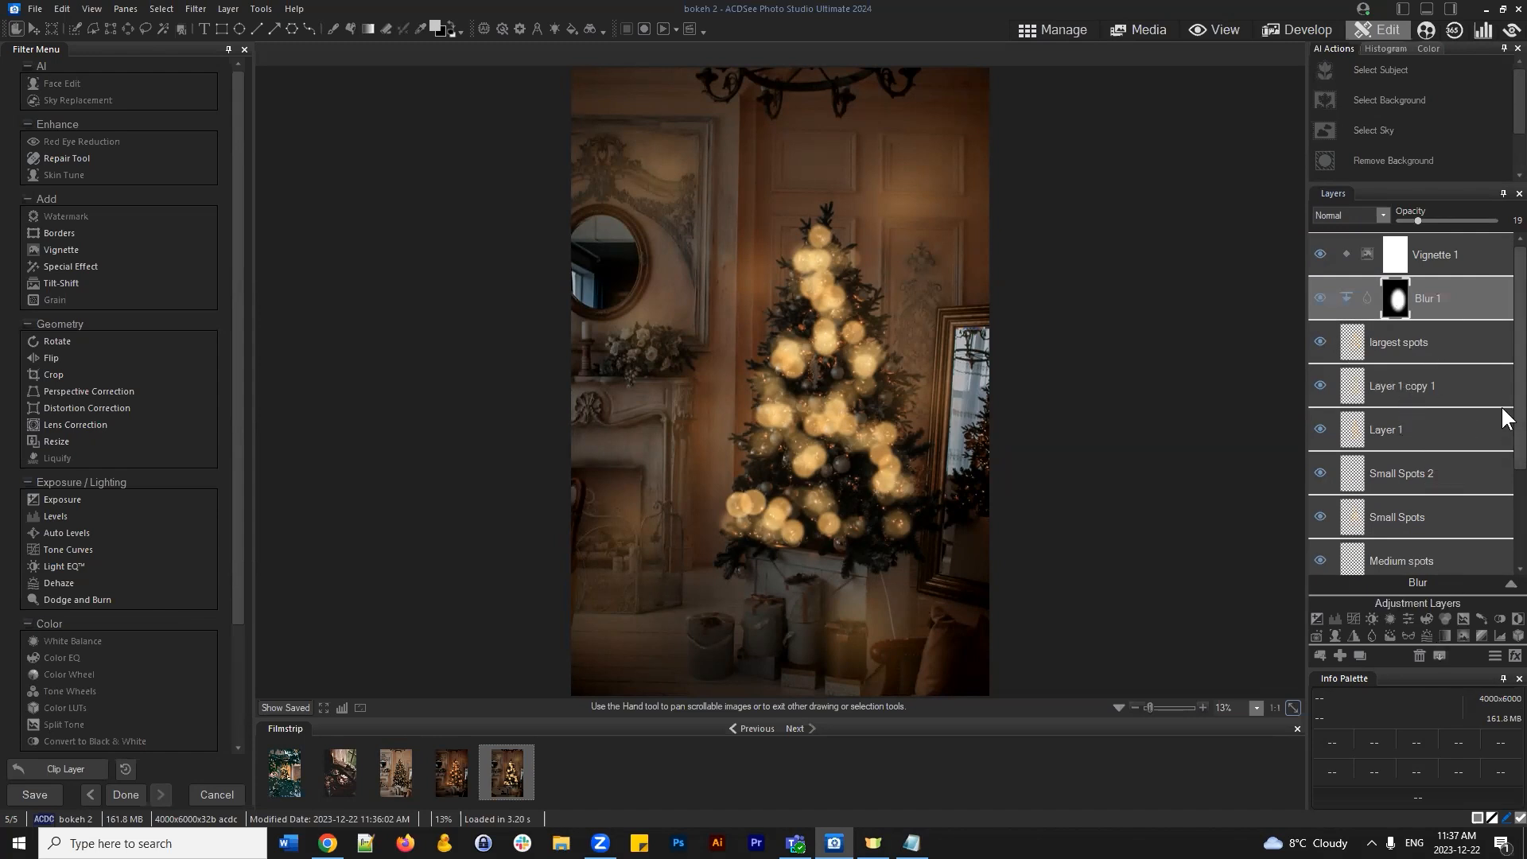
left_click_drag(1503, 383, 1504, 350)
left_click(1456, 297)
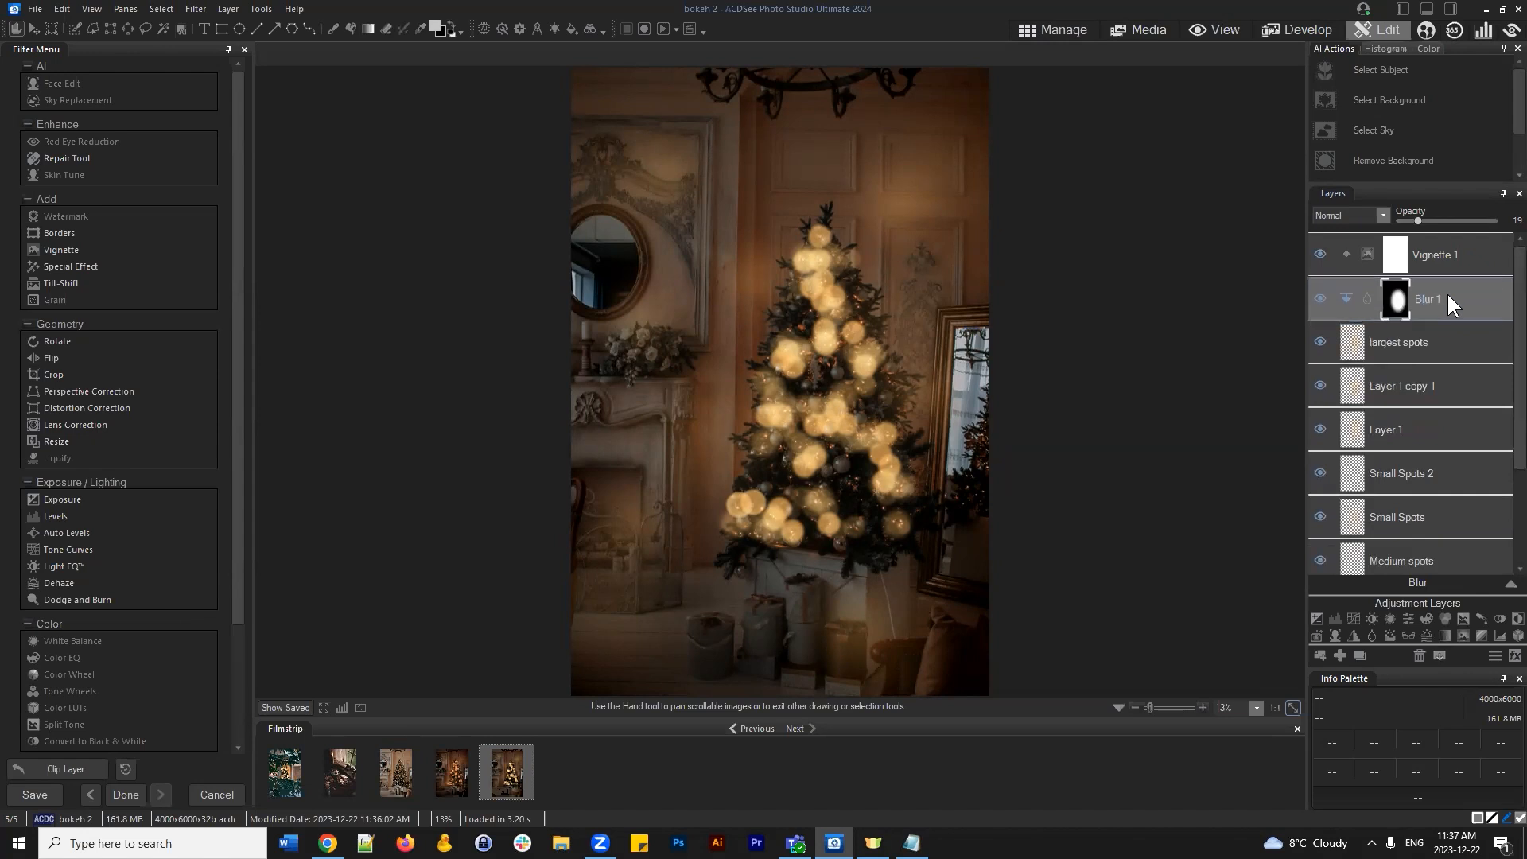
left_click(1465, 302)
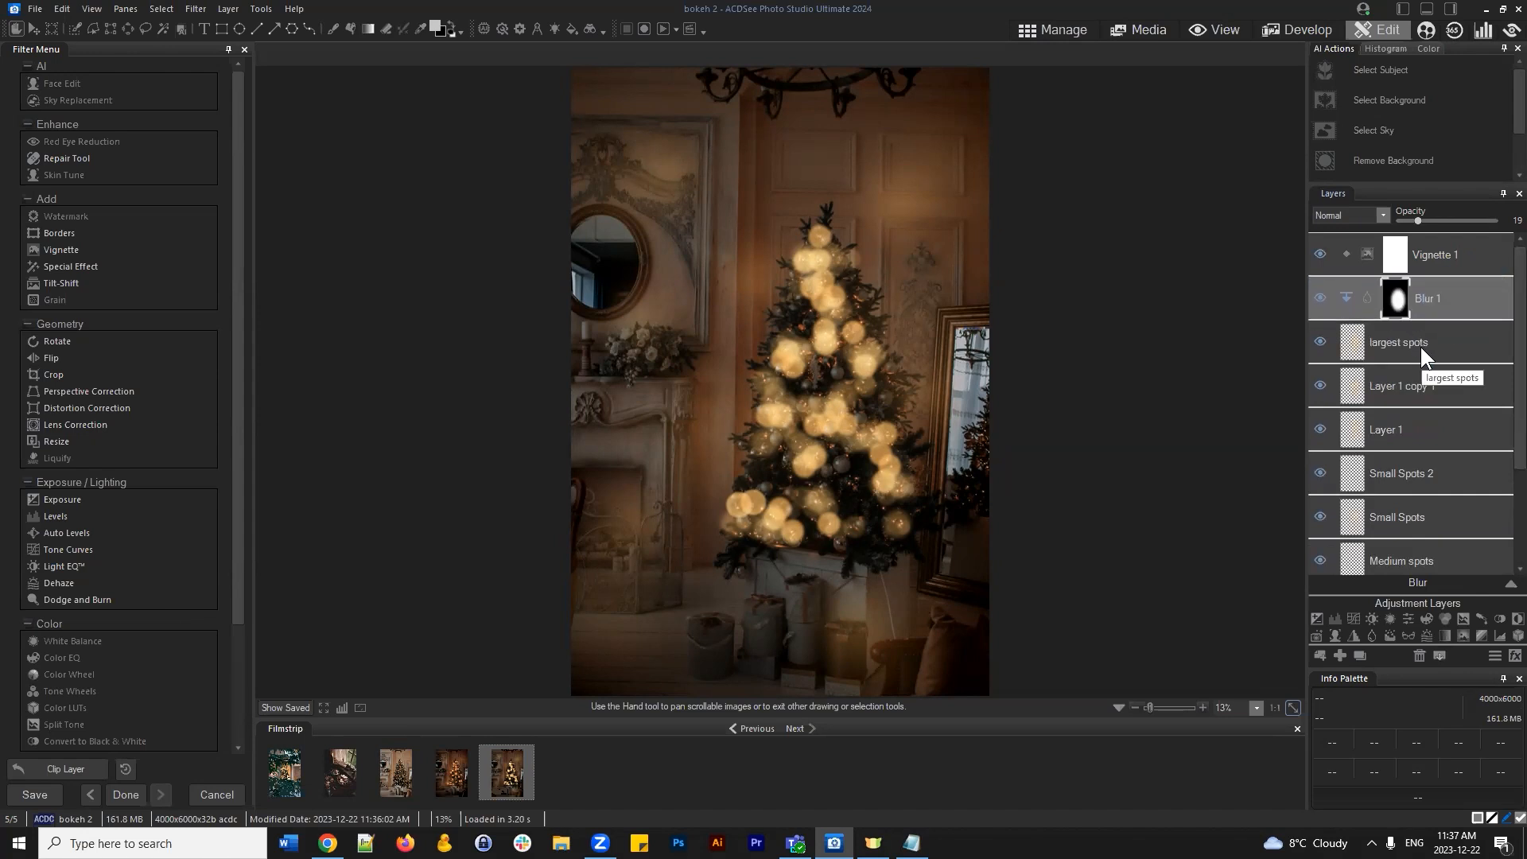
left_click(1344, 300)
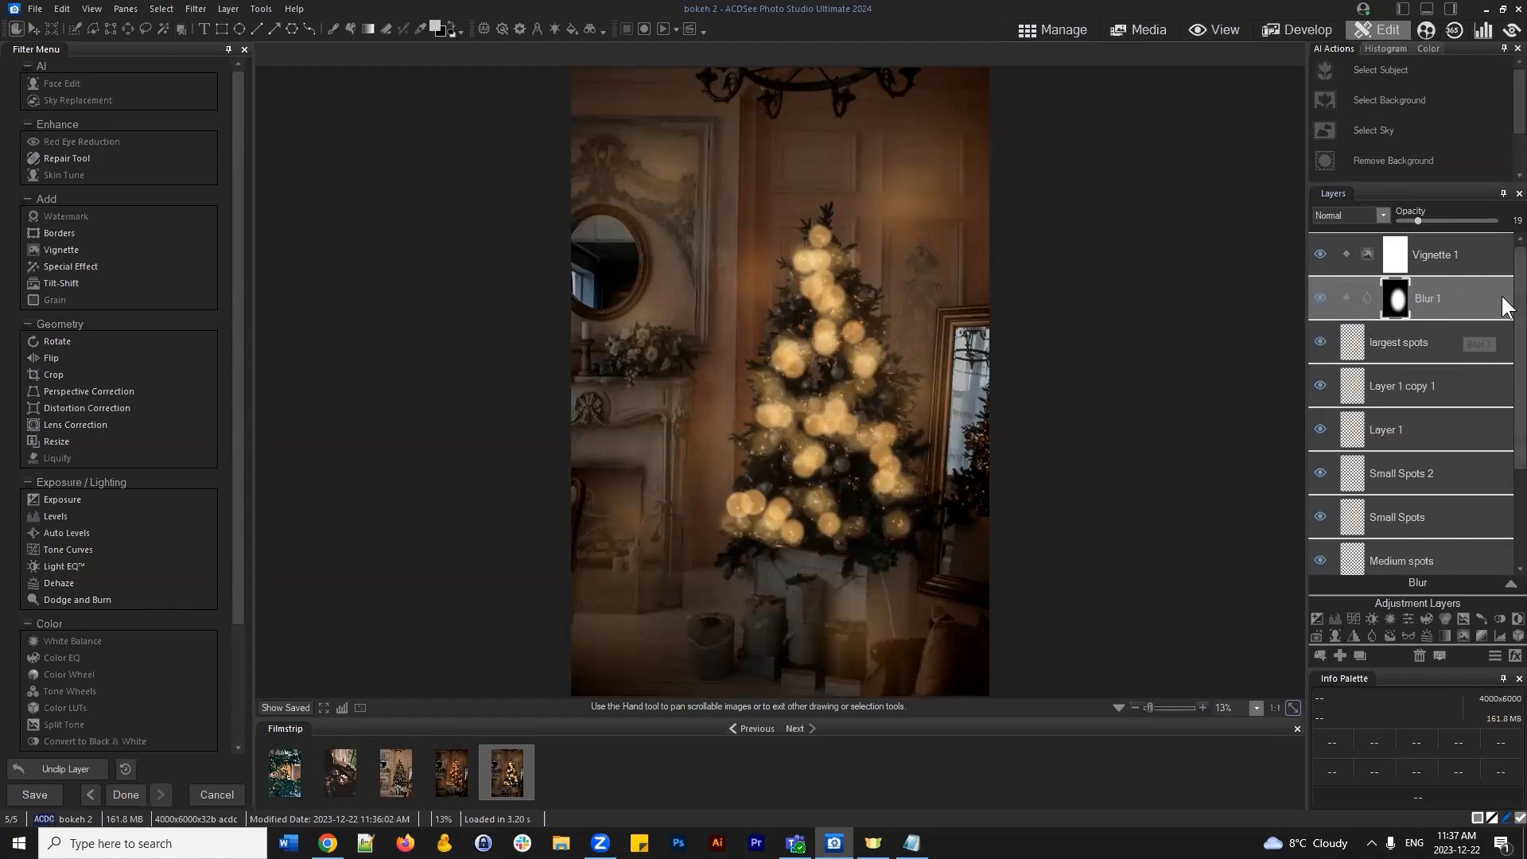
Move the Blur 1 layer down the stack to directly above the base photo, below Exposure 1
left_click_drag(1443, 290, 1447, 547)
scroll(1462, 395, "down", 3)
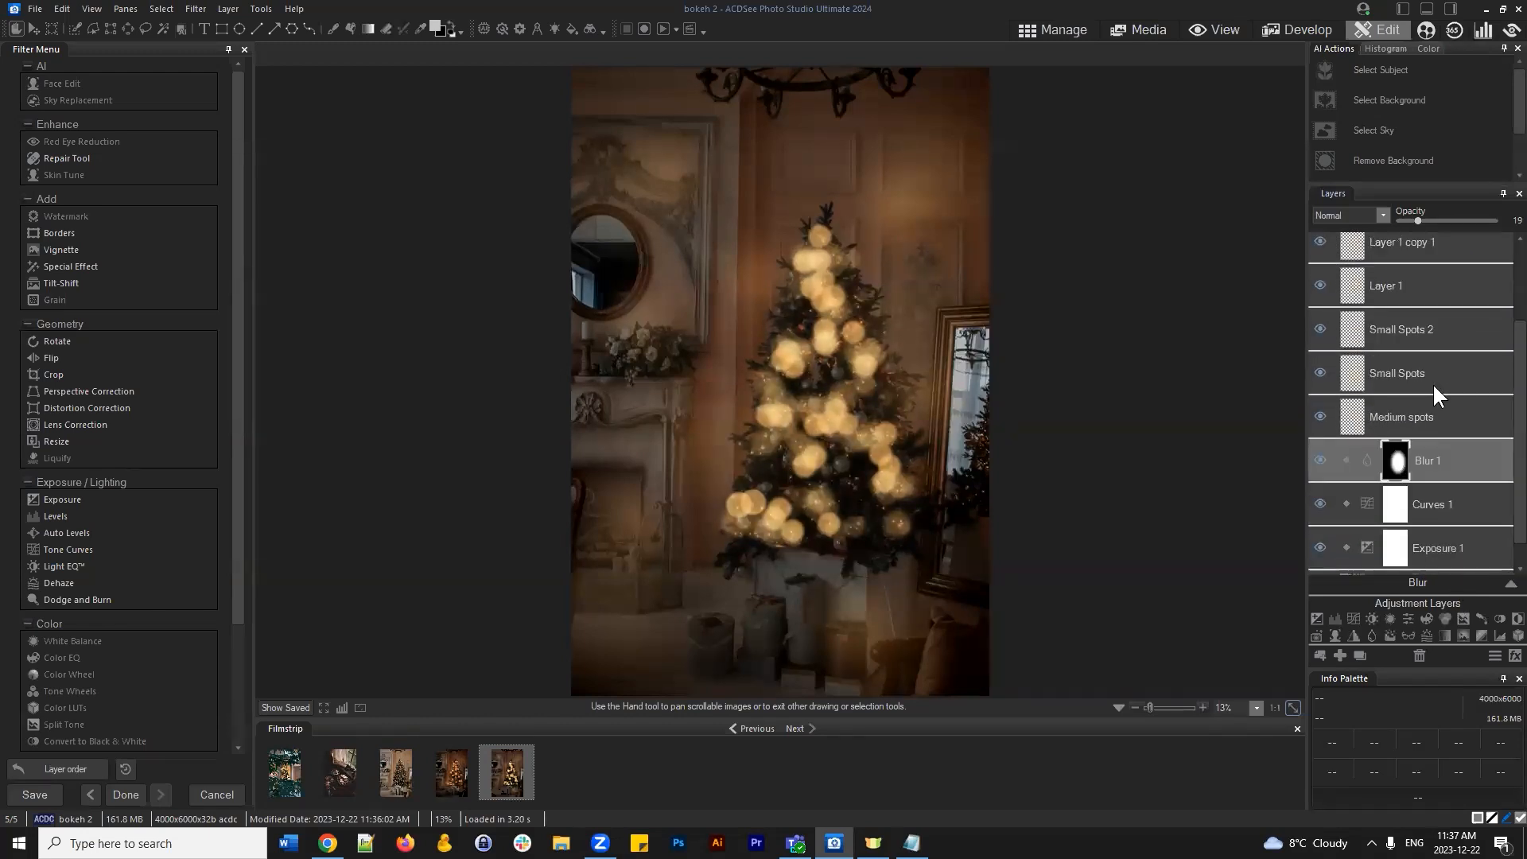
left_click_drag(1456, 435, 1442, 549)
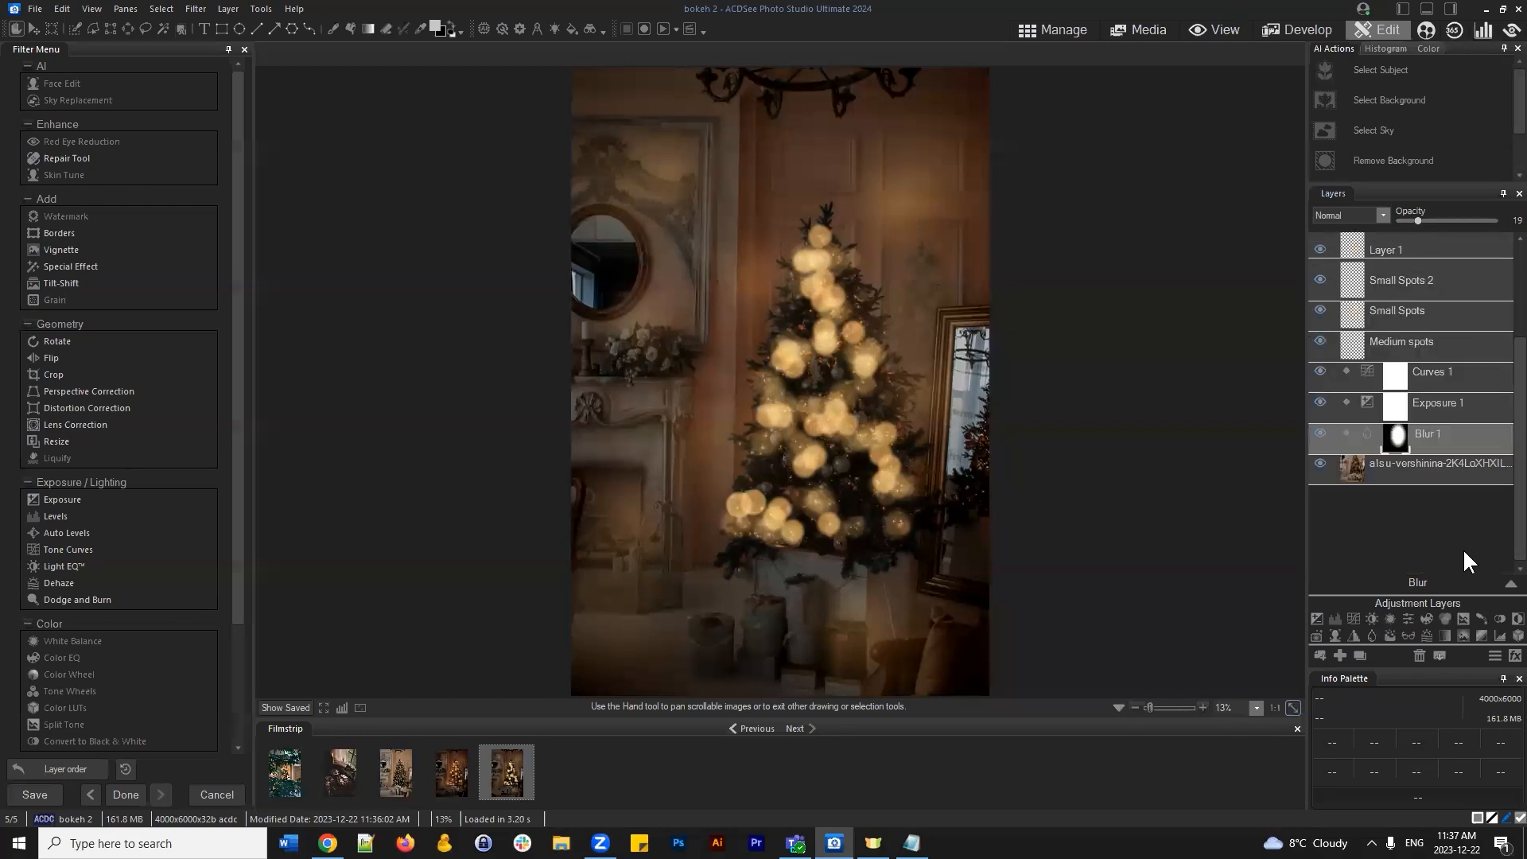
Toggle Blur 1 to compare the image with and without it, and clip the adjustment to the photo layer beneath
left_click(1392, 569)
left_click(1318, 571)
left_click(1319, 571)
left_click(1439, 532)
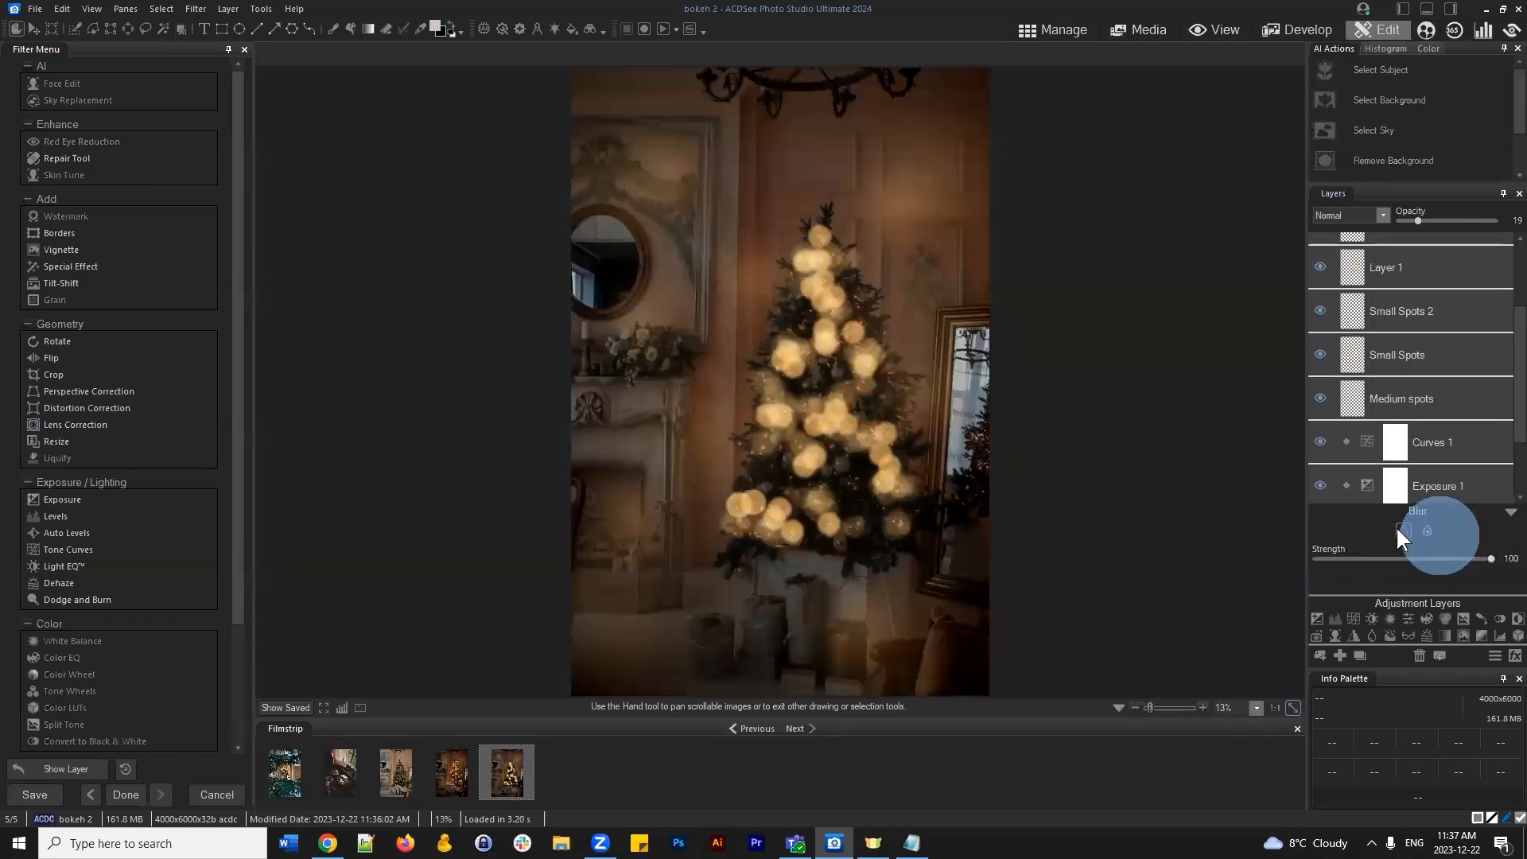
left_click(1510, 512)
left_click(1346, 529)
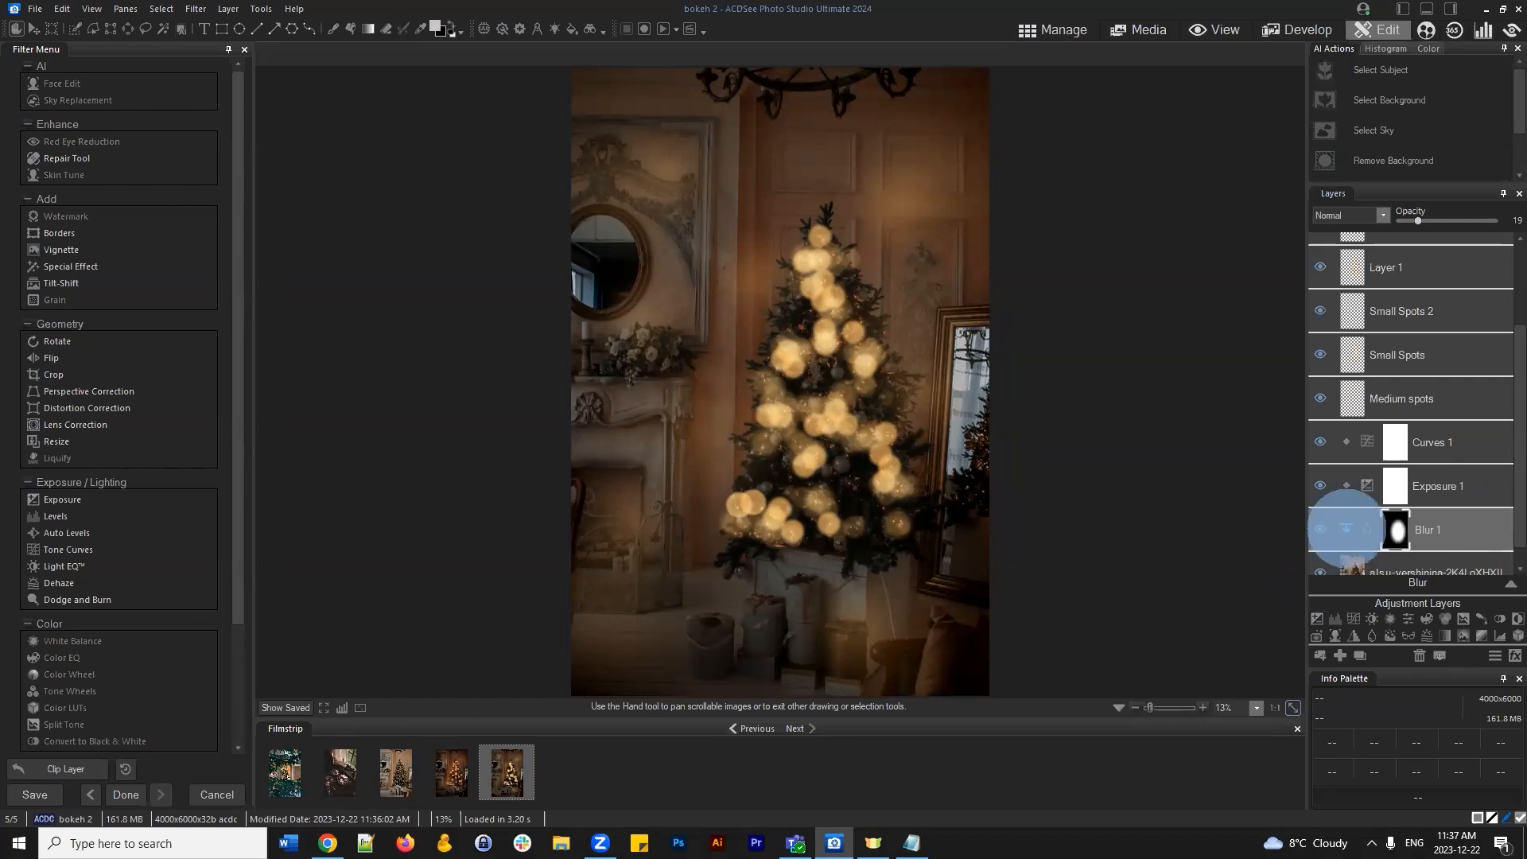
scroll(1503, 475, "down", 1)
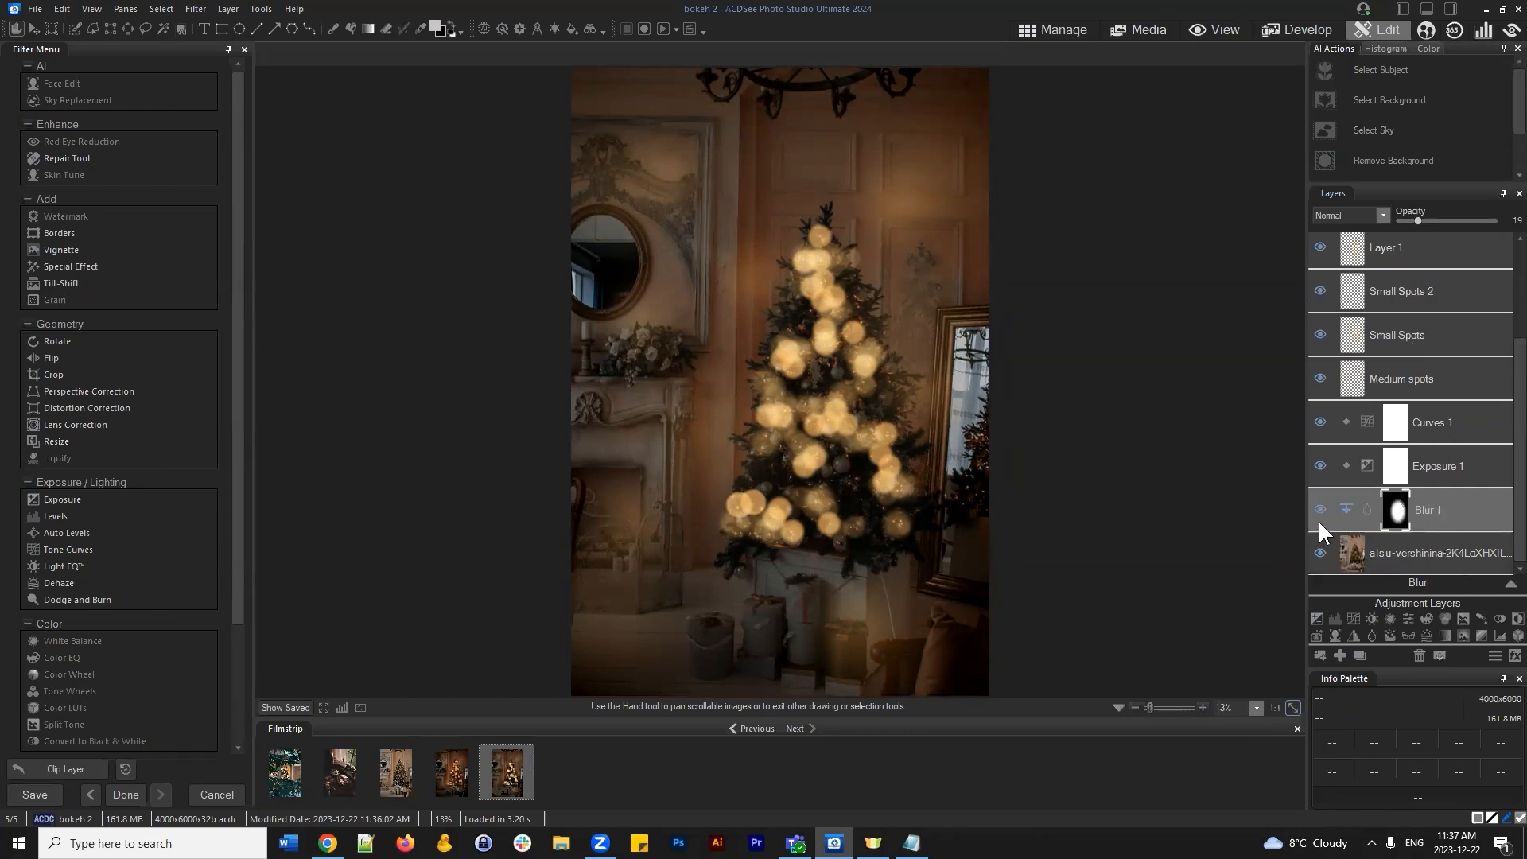
left_click(1466, 515)
Save the bokeh 2 image with the new layer order
left_click(36, 10)
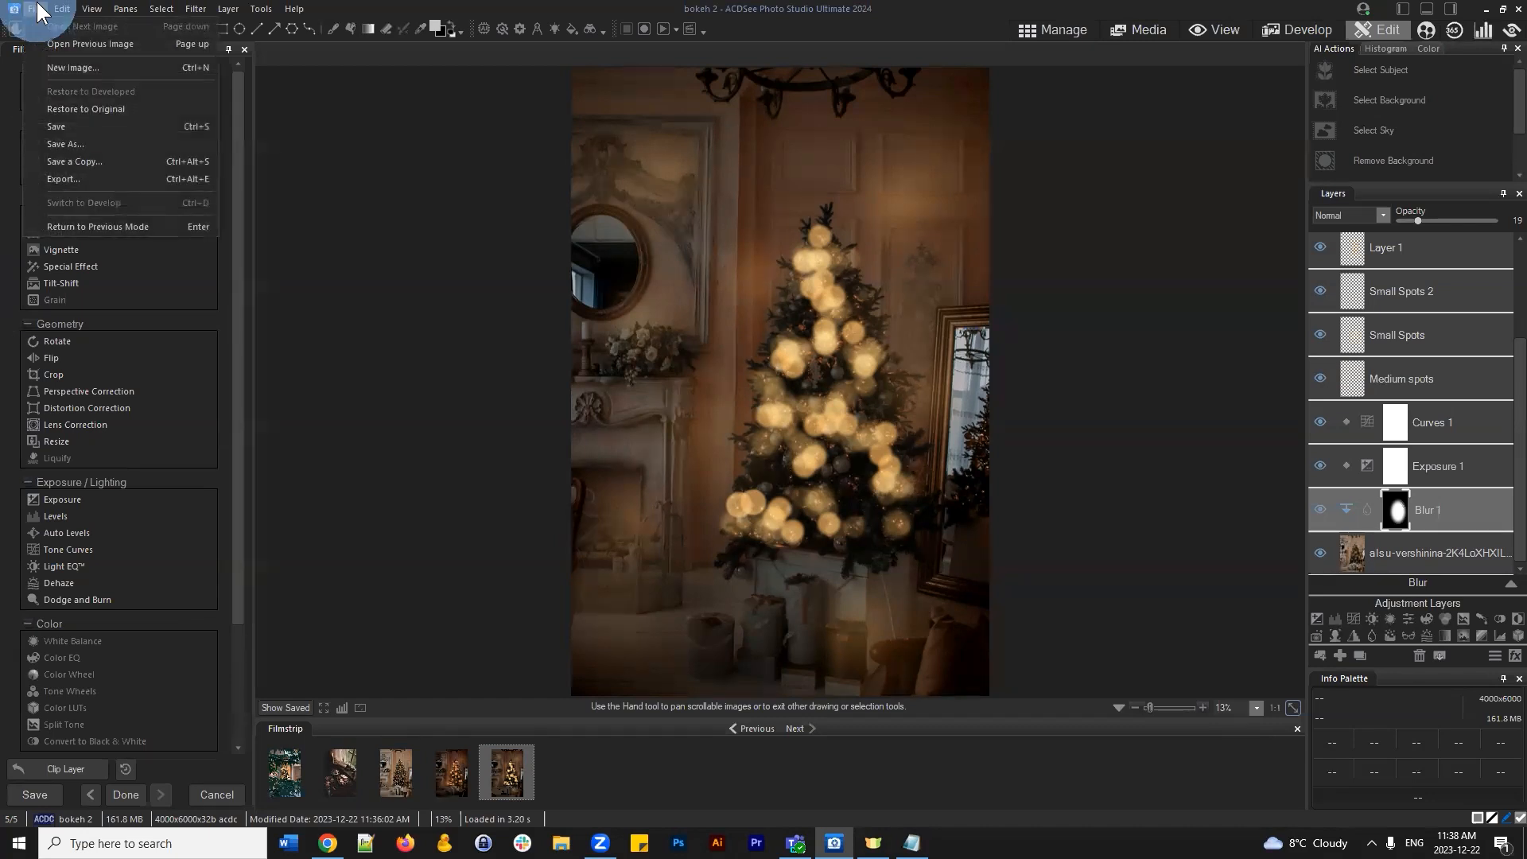
left_click(36, 10)
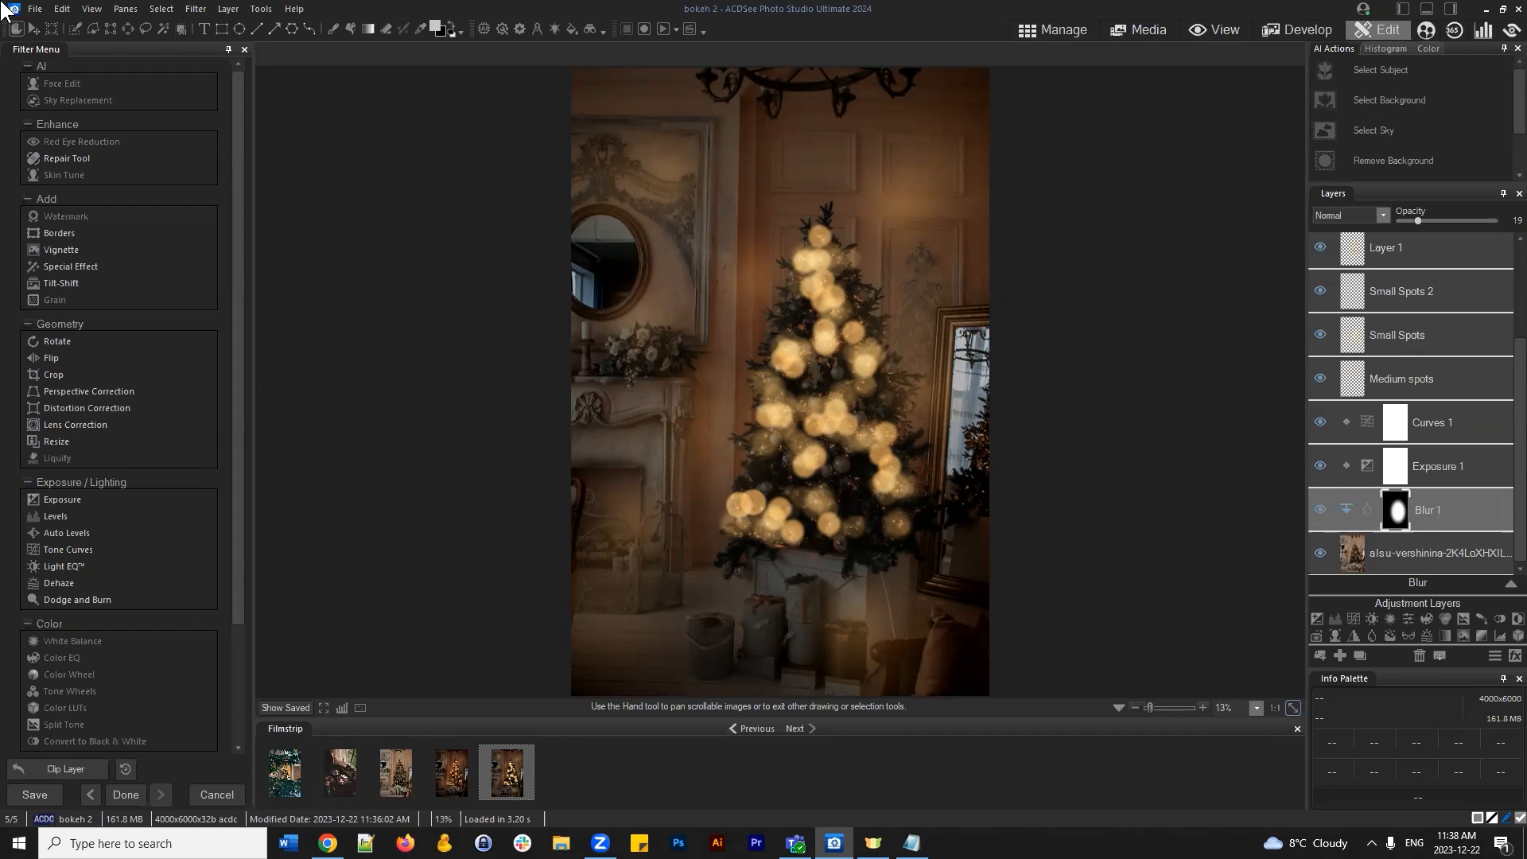
left_click(35, 8)
left_click(56, 126)
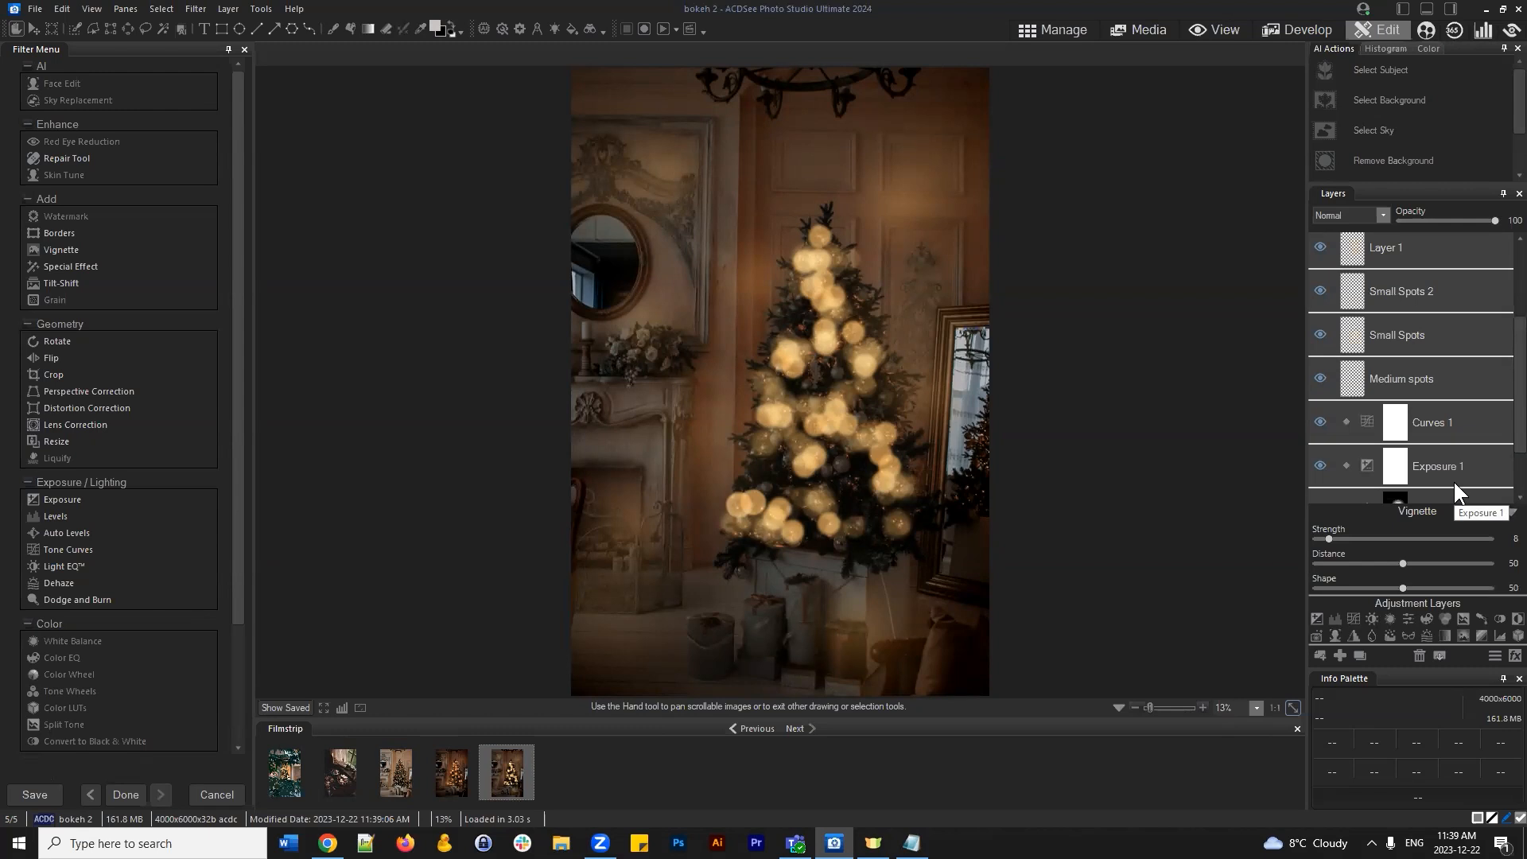
Collapse the vignette settings and add a blank layer directly above Small Spots
left_click(1509, 513)
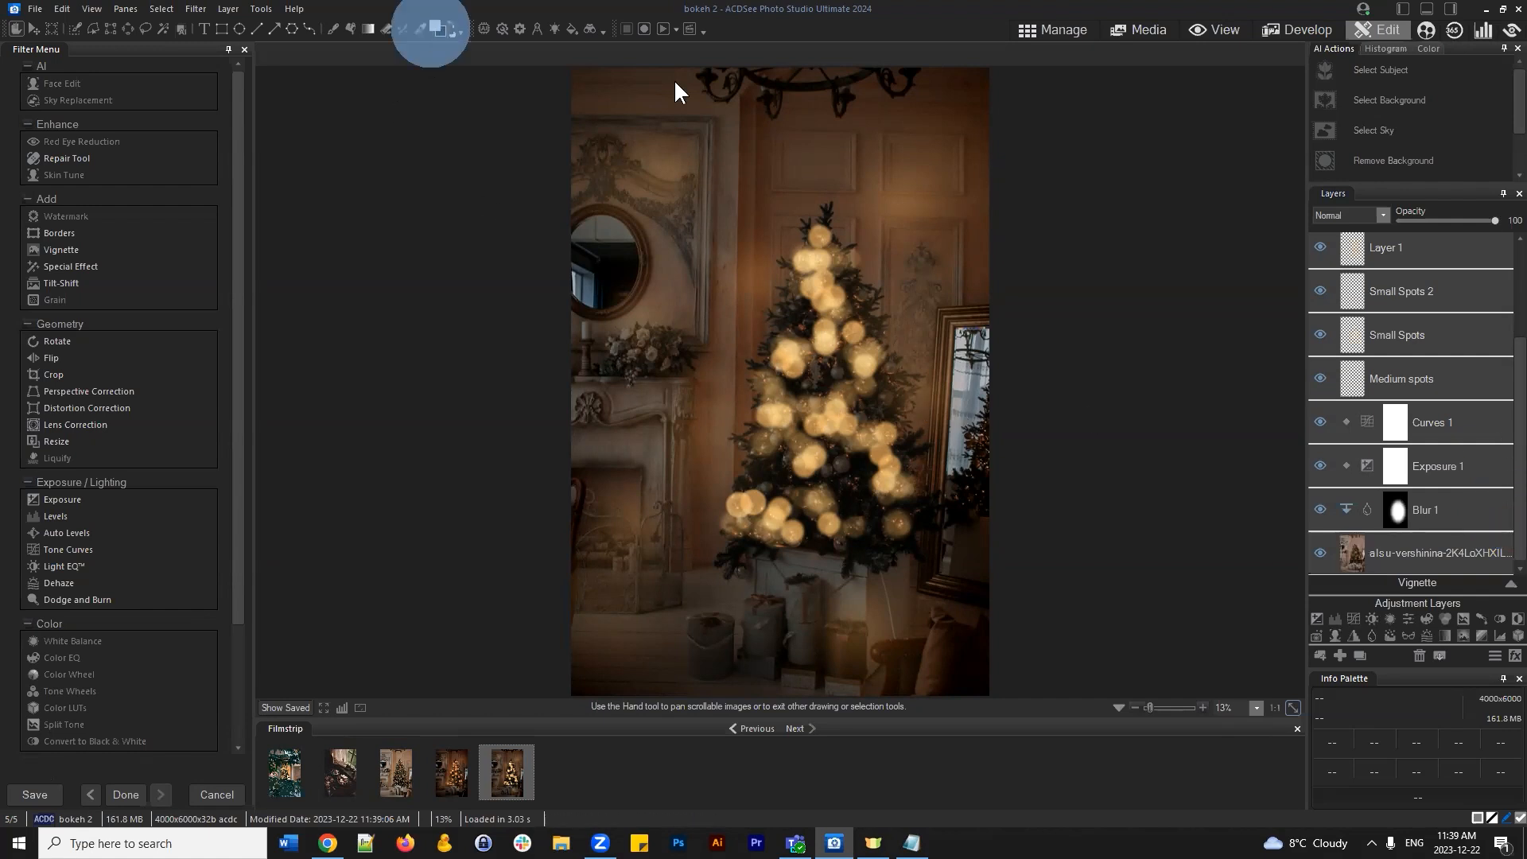
scroll(1449, 390, "up", 2)
left_click(1408, 389)
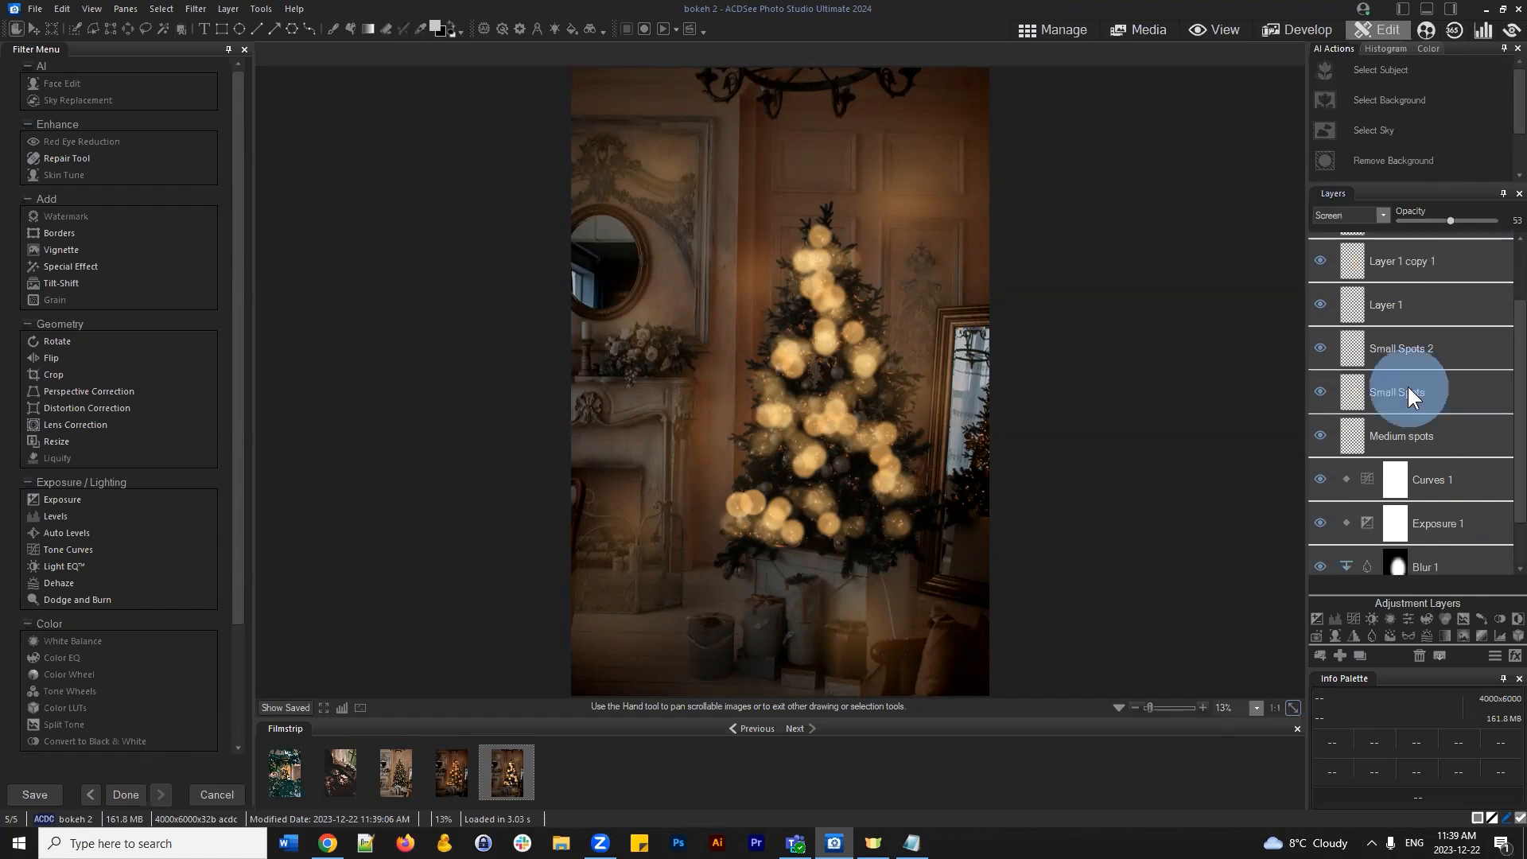
left_click(1340, 655)
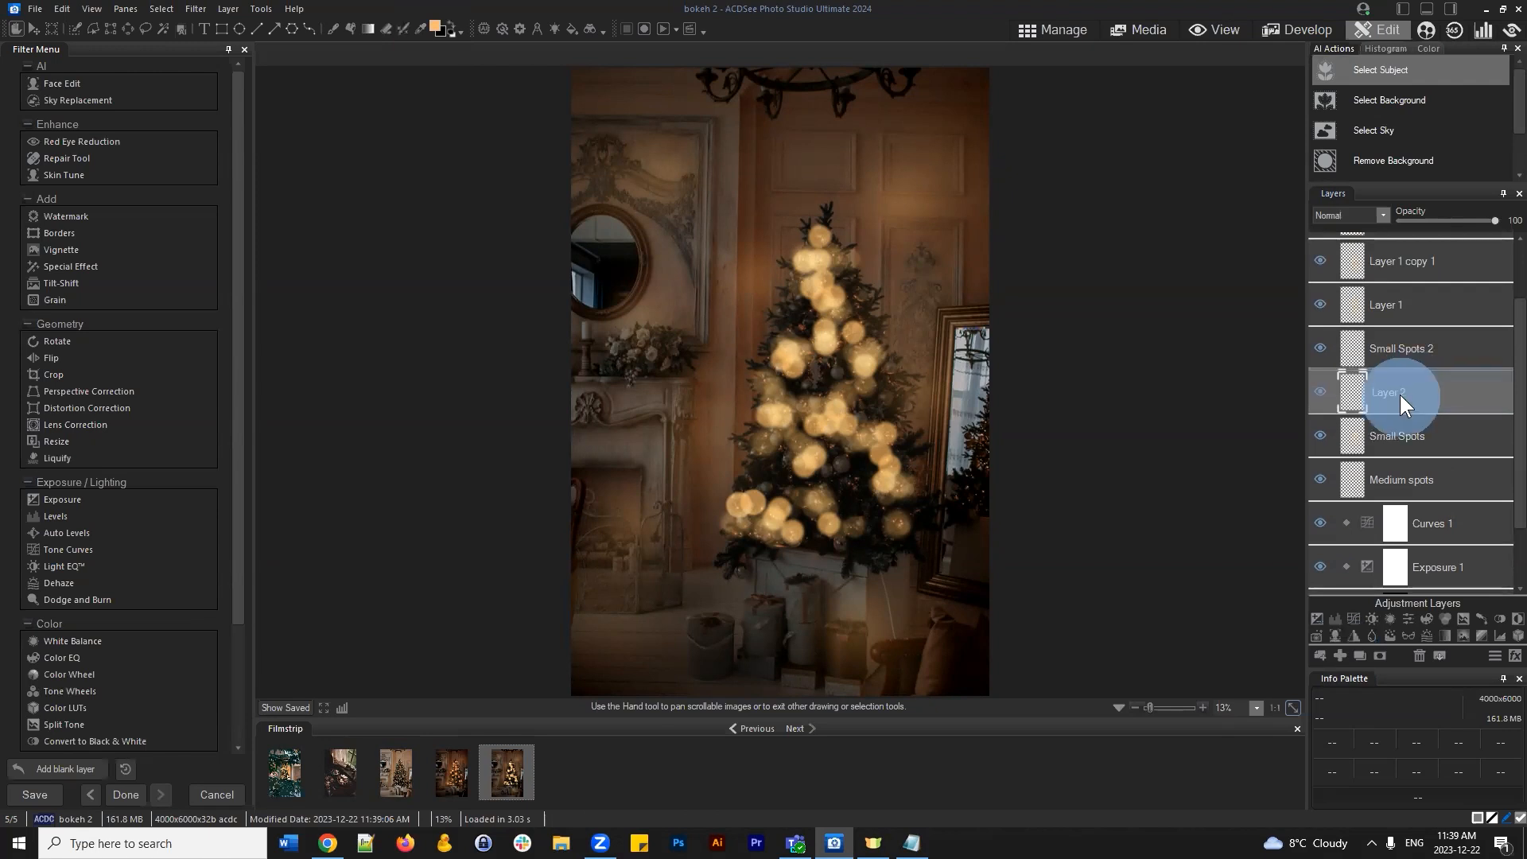
Set the foreground color to a light orange-red and brush single spots across the tree on the new layer
left_click(436, 26)
left_click(746, 388)
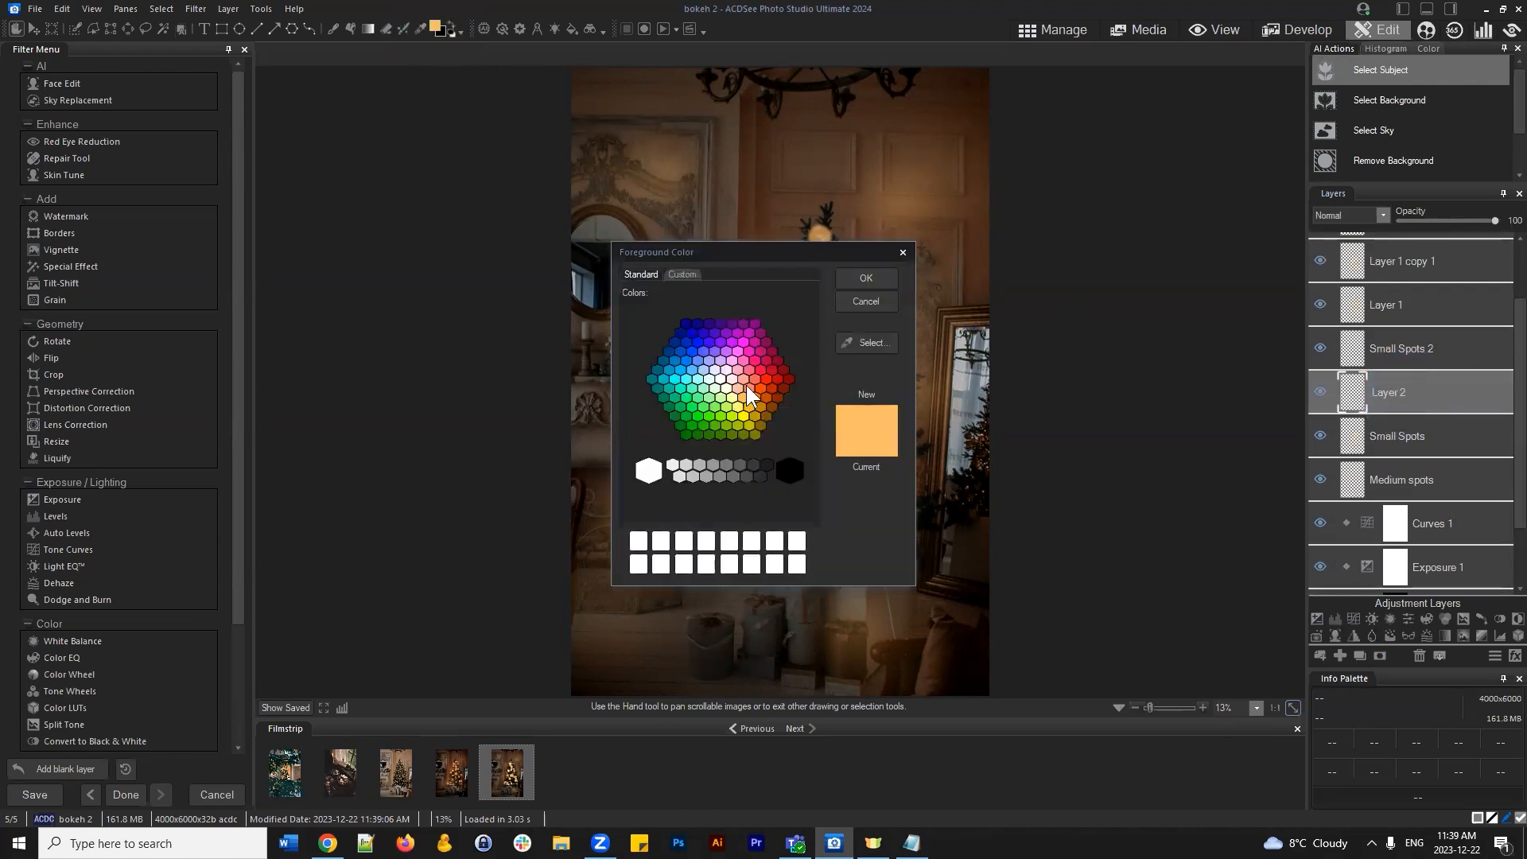
left_click(855, 271)
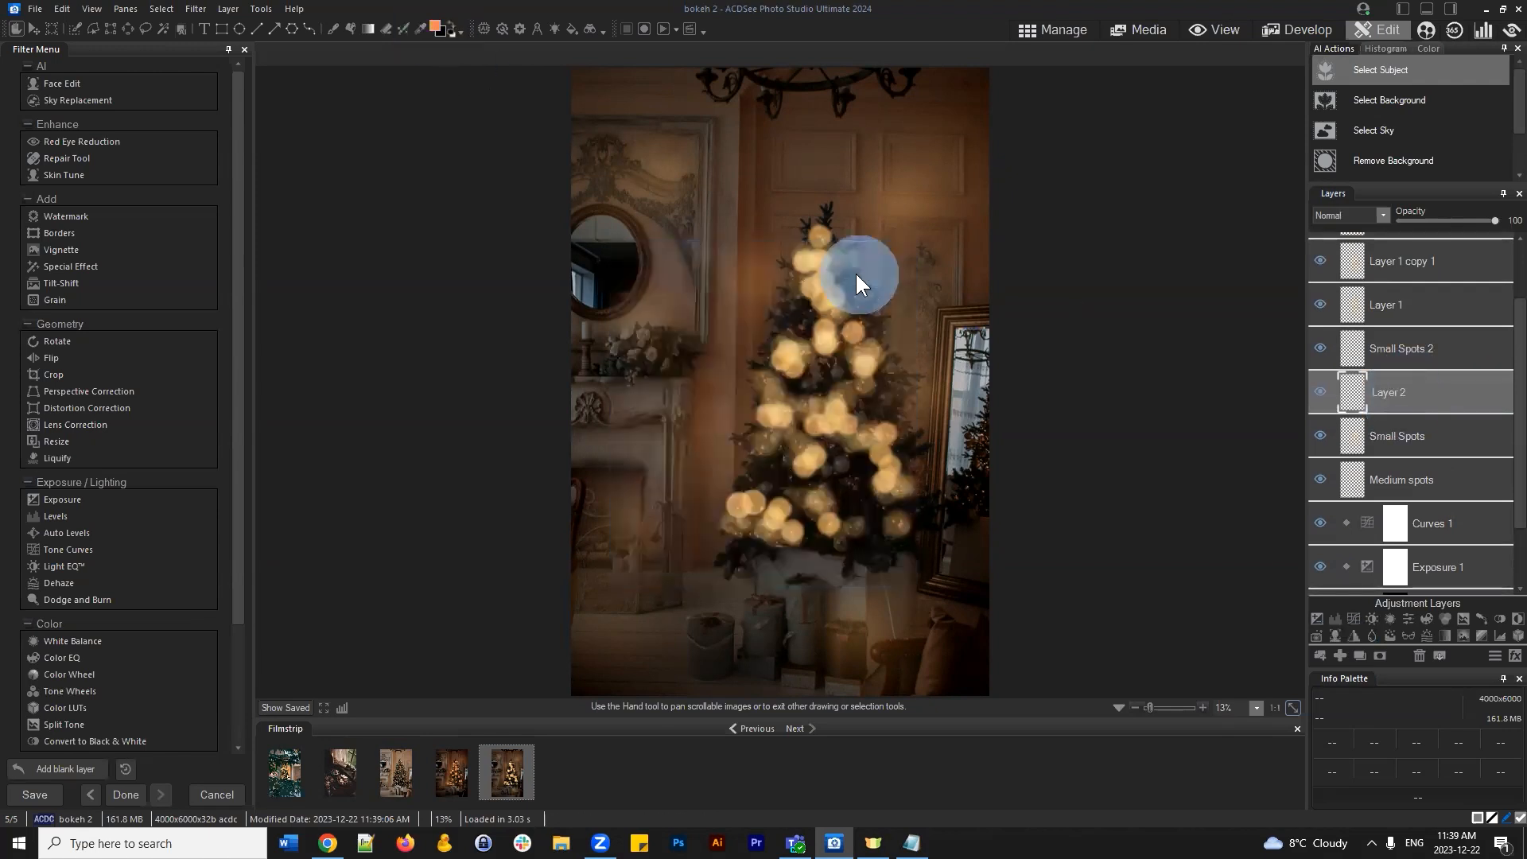
left_click(335, 28)
left_click(769, 451)
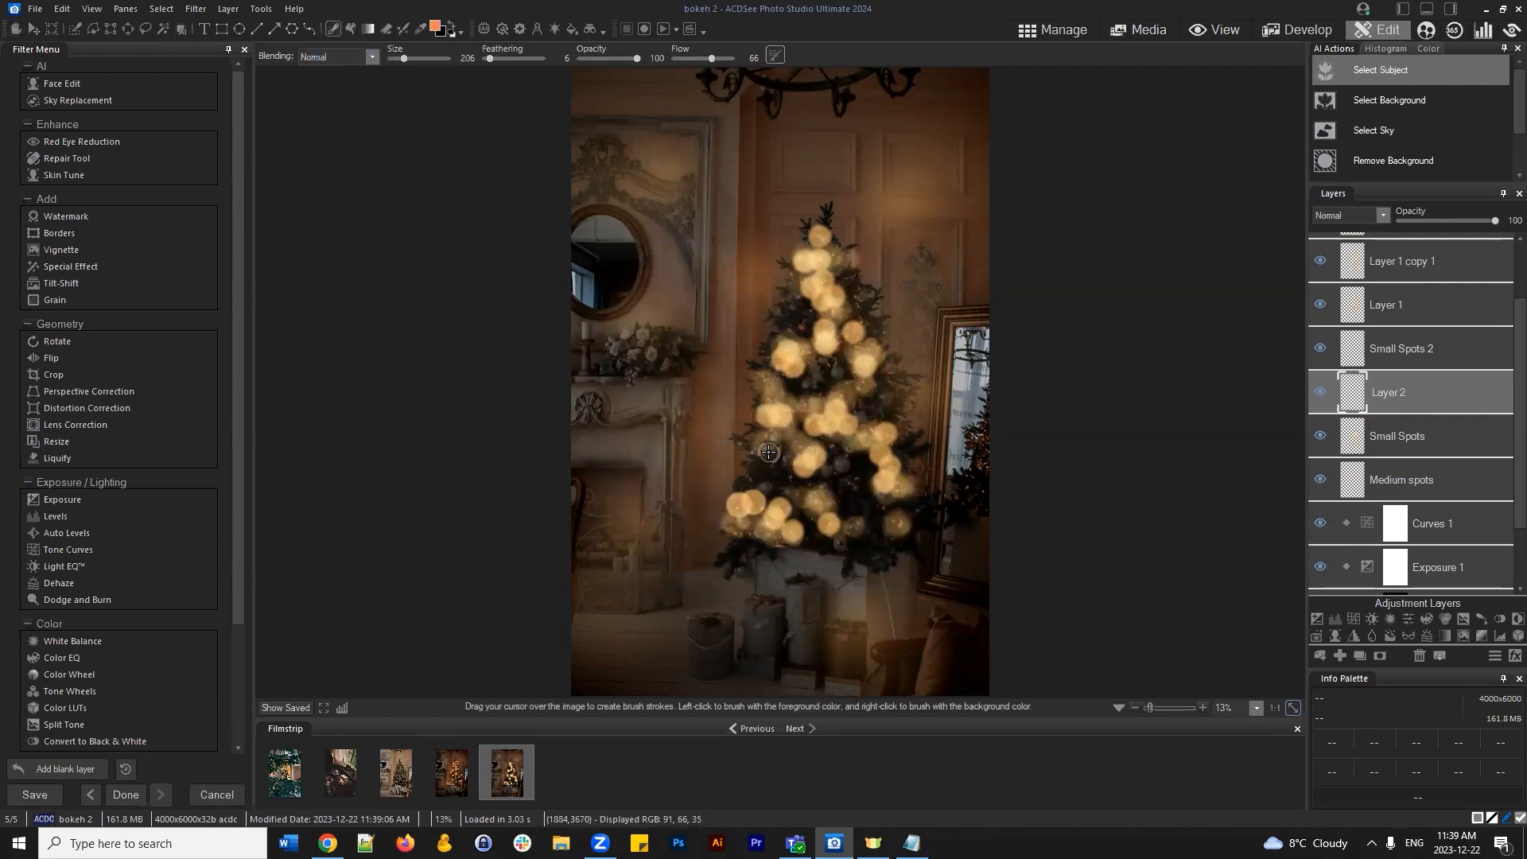
left_click(860, 506)
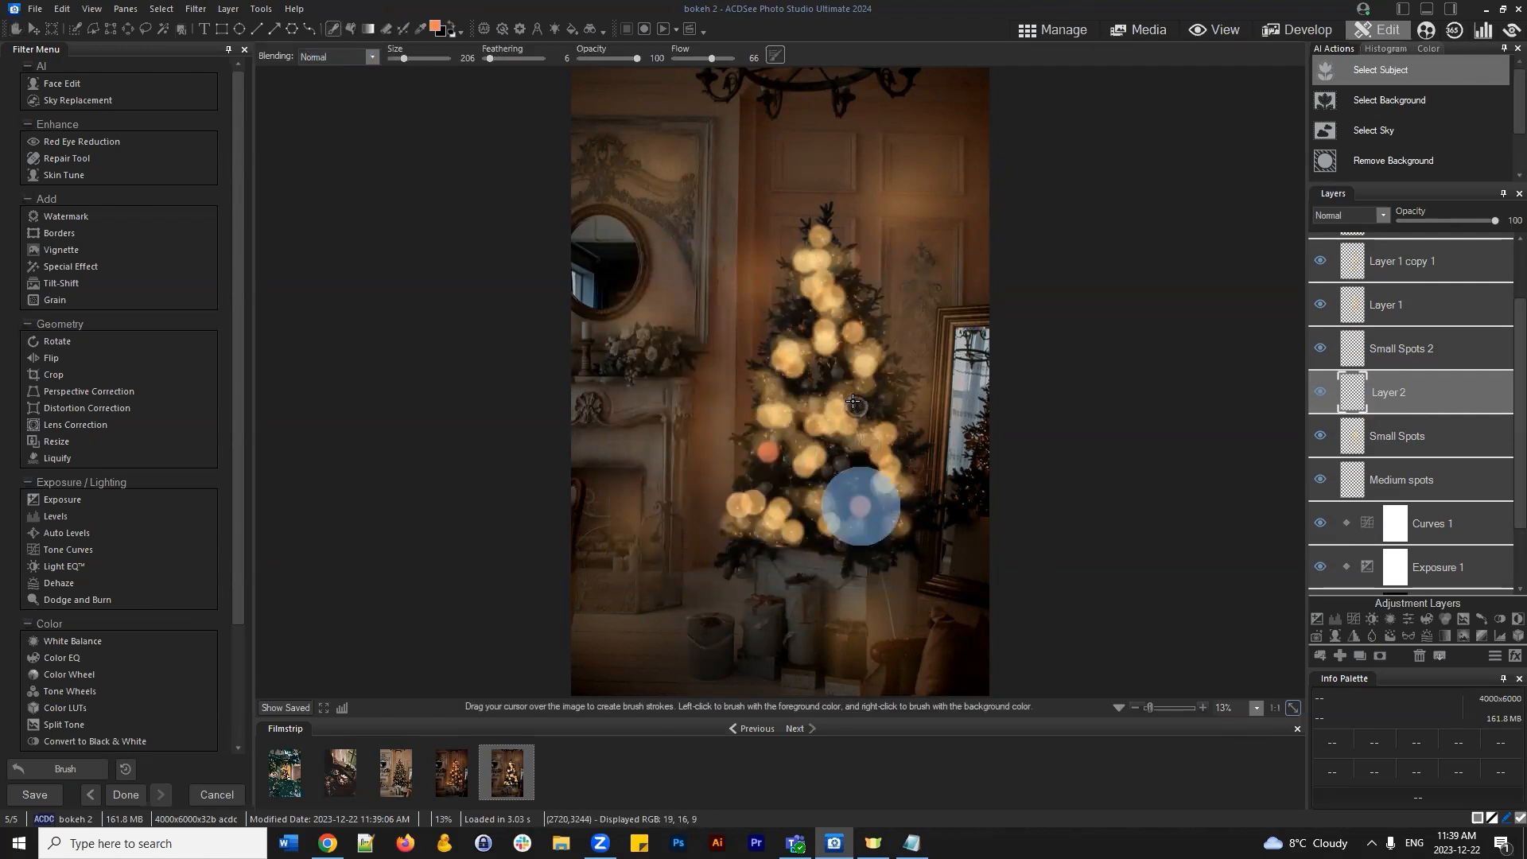
left_click(853, 402)
left_click(816, 283)
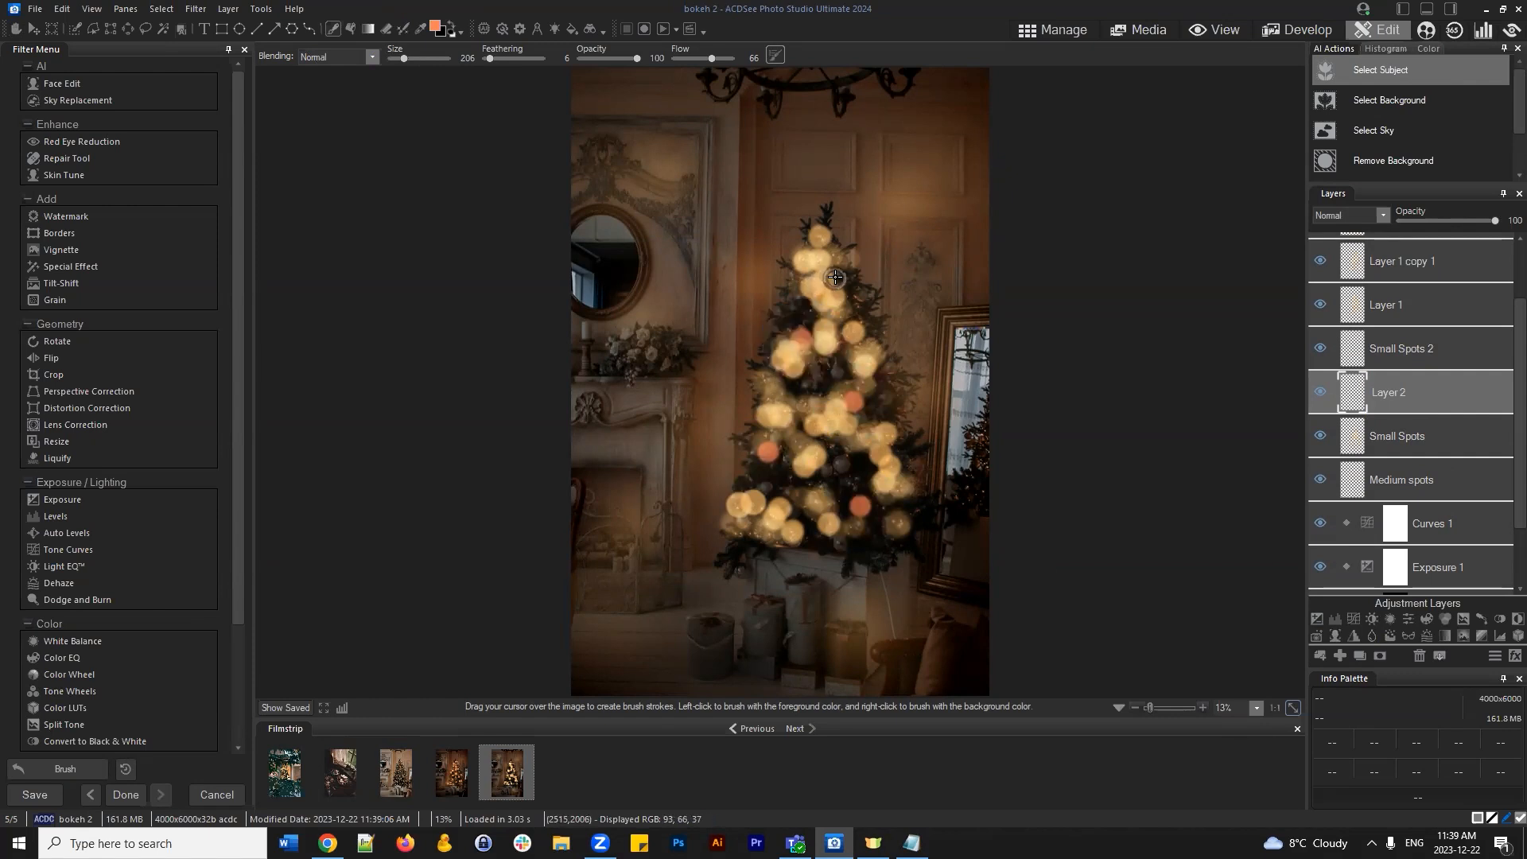
left_click(764, 510)
left_click(852, 436)
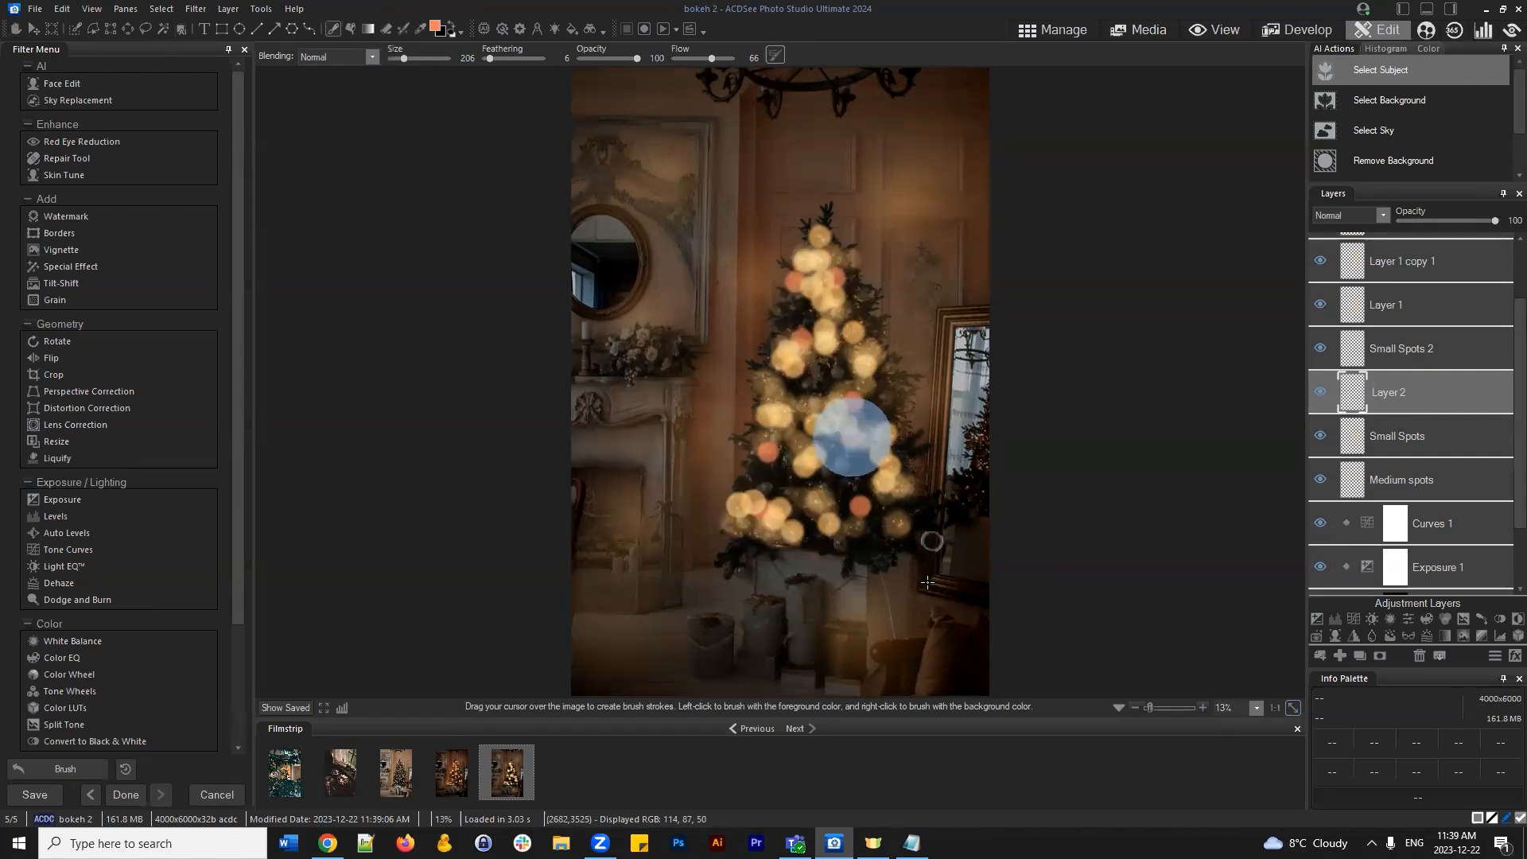
left_click(900, 517)
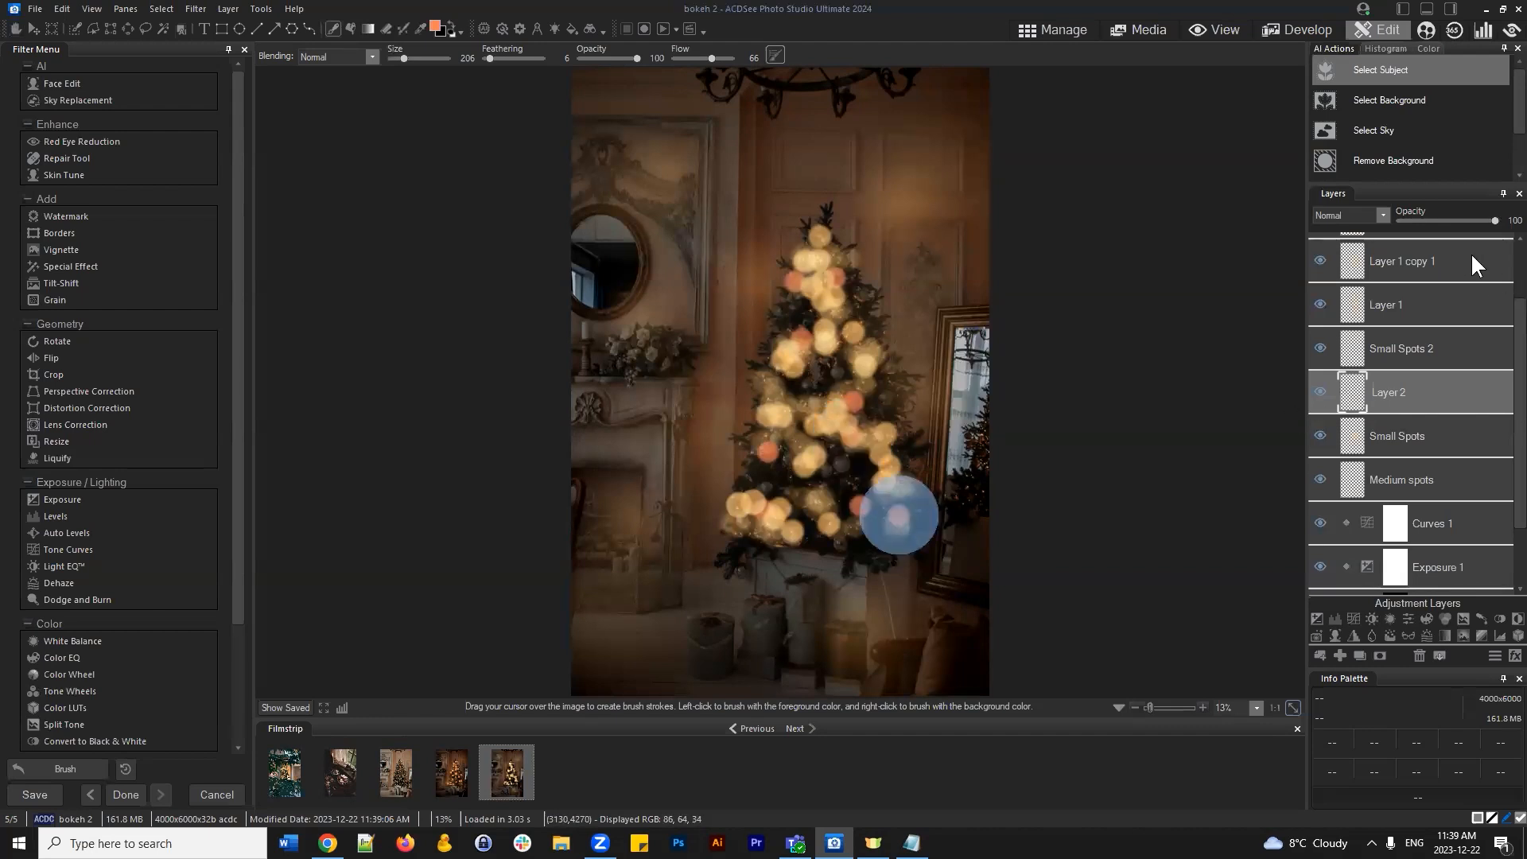
Set the orange-red spot layer's blend mode to Screen and rename the layer "red layer"
left_click(1377, 209)
left_click(1333, 247)
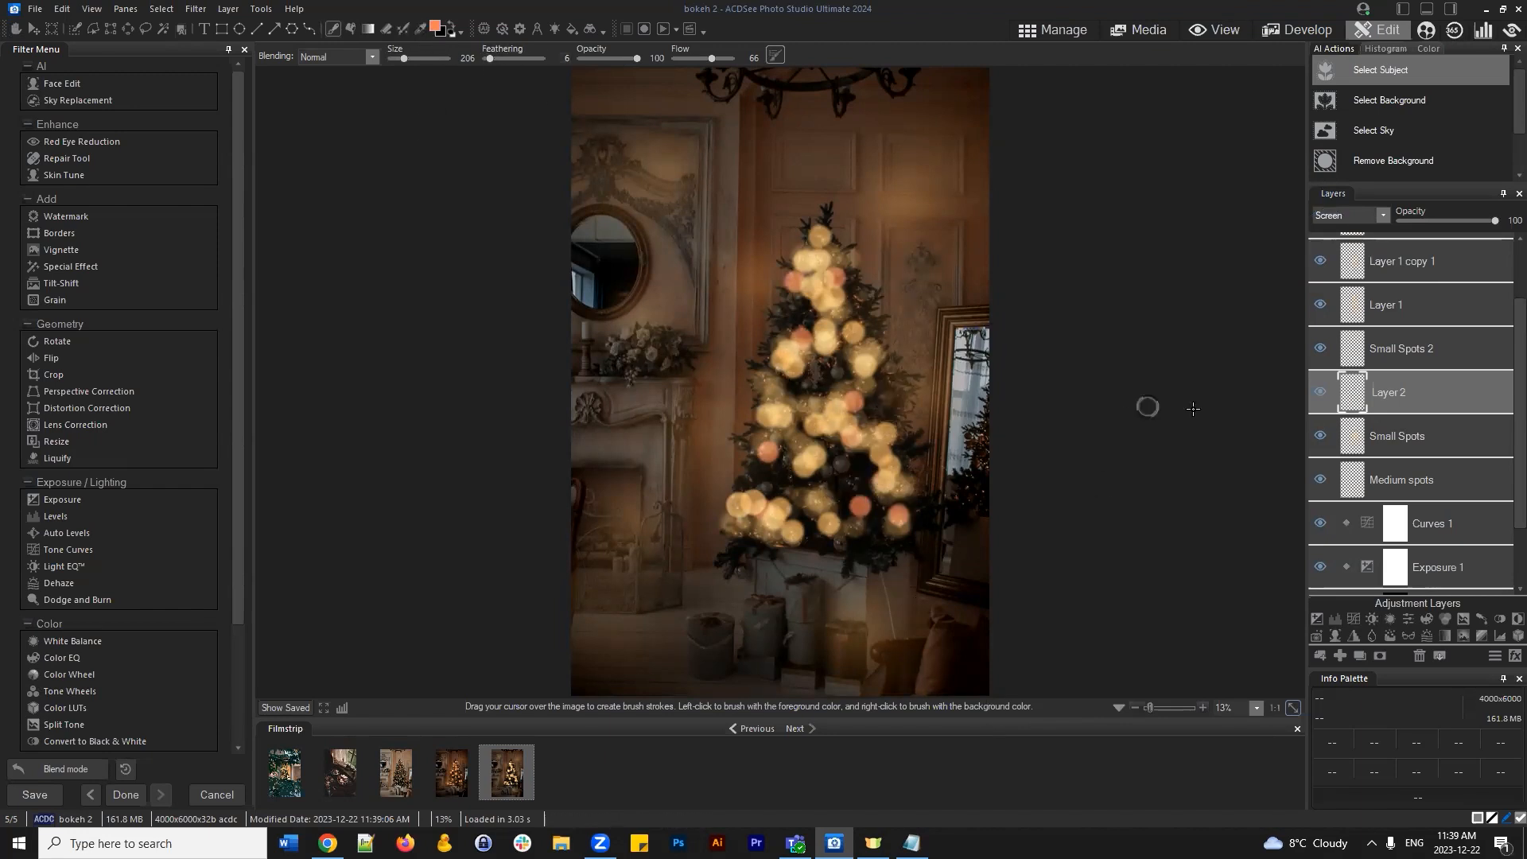
left_click(1400, 392)
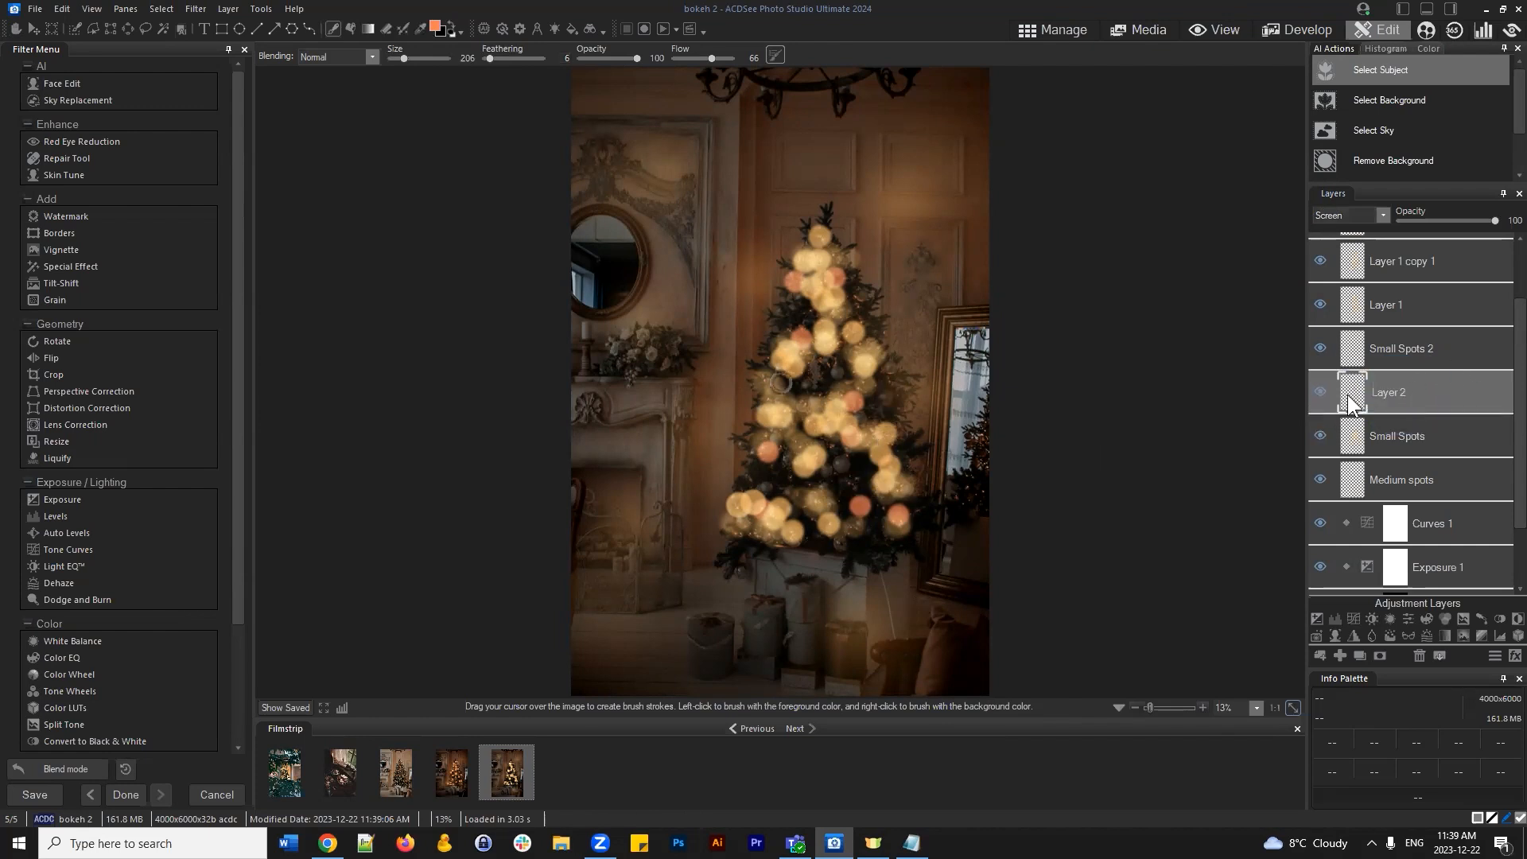
left_click_drag(1410, 412, 1420, 396)
right_click(1424, 390)
left_click(1368, 402)
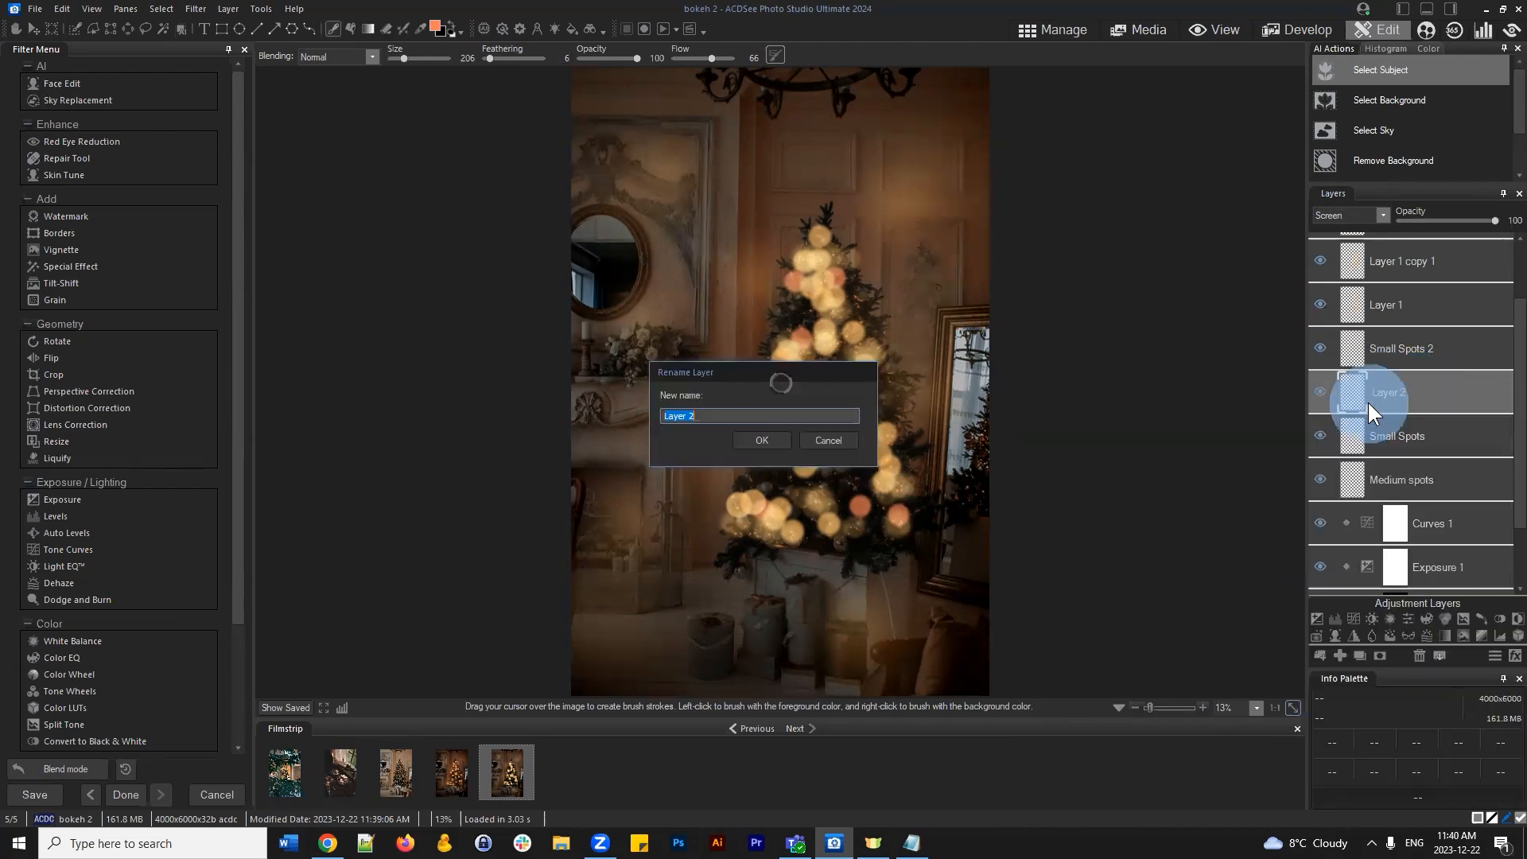
type("red layer")
key("Return")
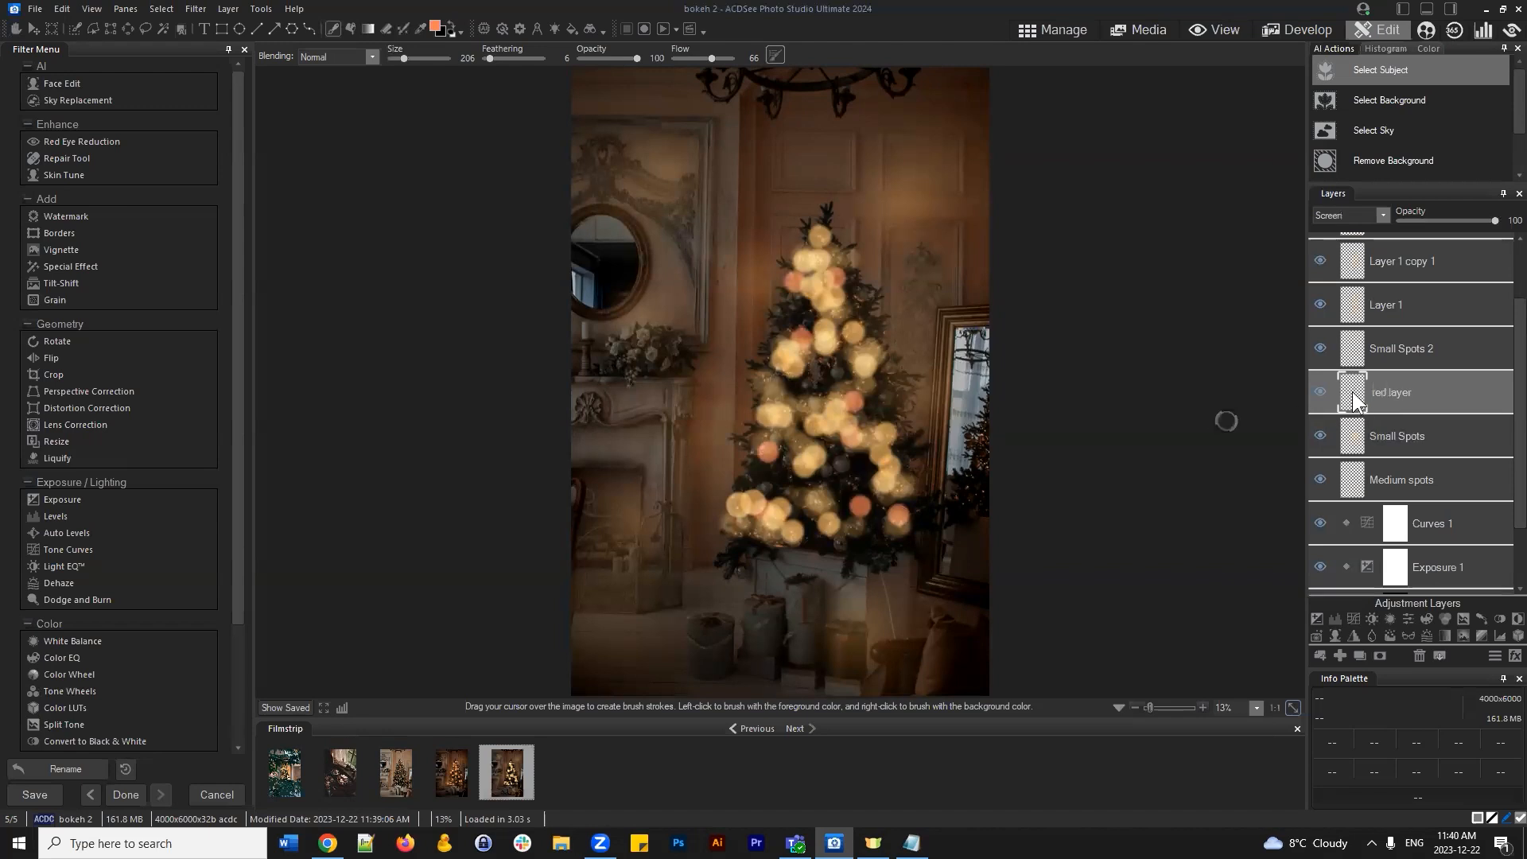
Toggle the red layer's visibility to compare, and brush one more orange-red spot on the tree's upper left part
left_click(1318, 388)
left_click(1318, 389)
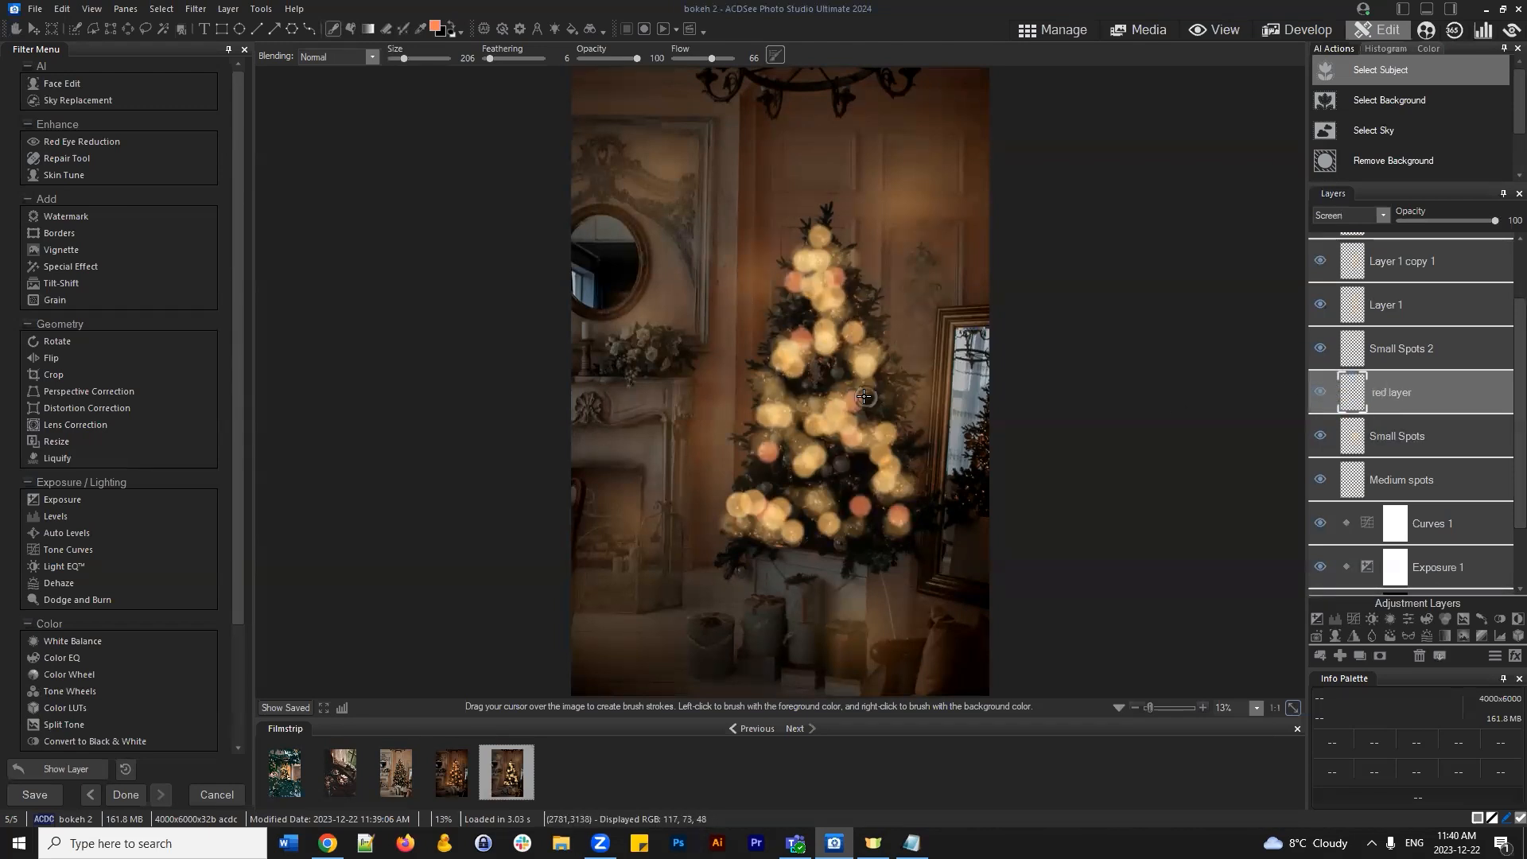
left_click(803, 350)
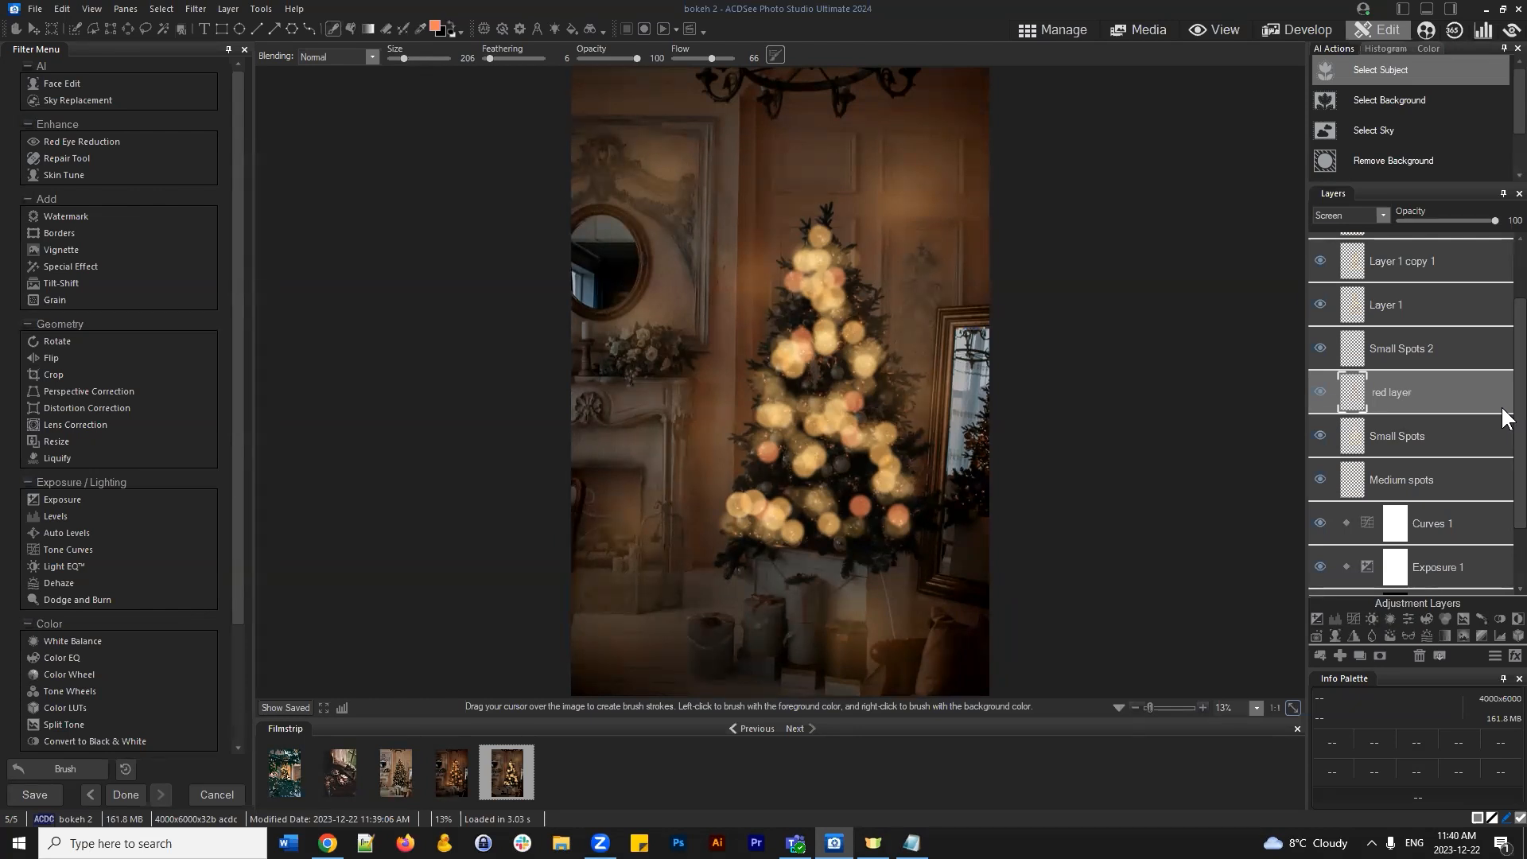
Add a blank layer directly above the red layer and set the foreground color to light blue
left_click_drag(1445, 404, 1424, 408)
left_click(1340, 657)
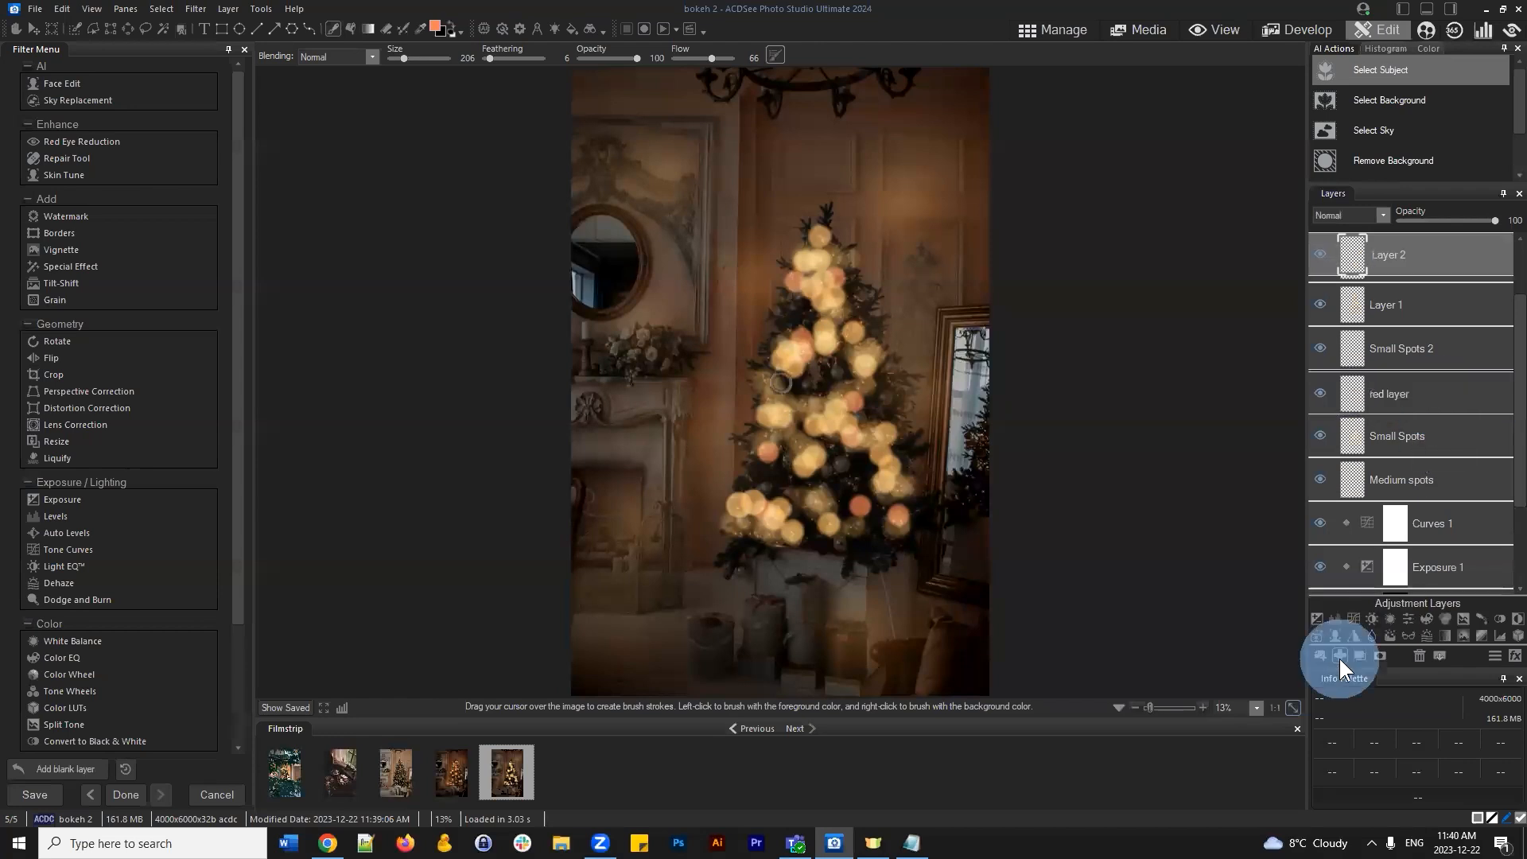
left_click(435, 26)
left_click(692, 370)
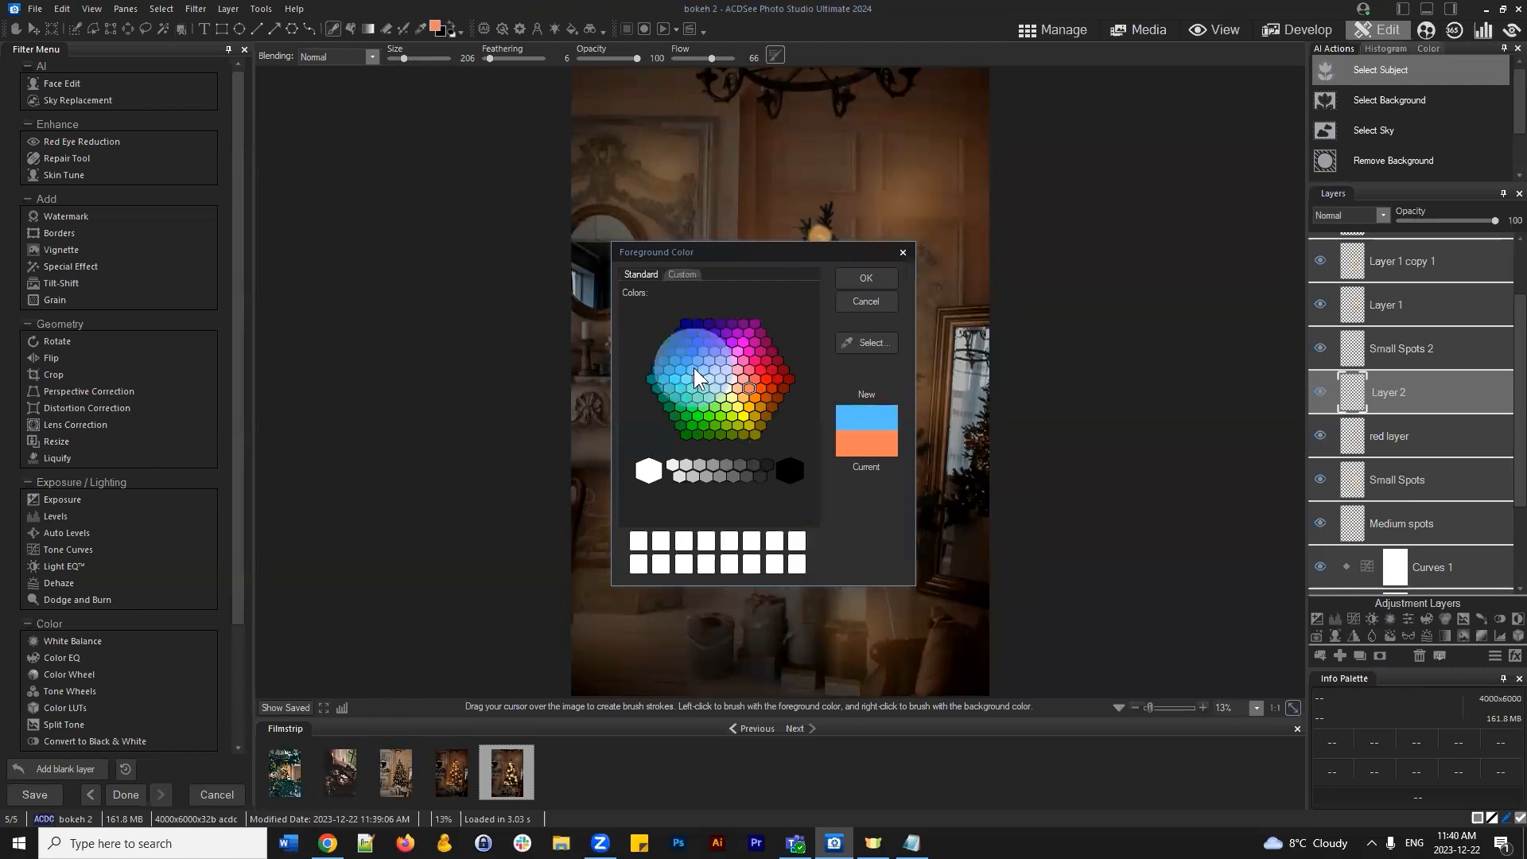
left_click(863, 278)
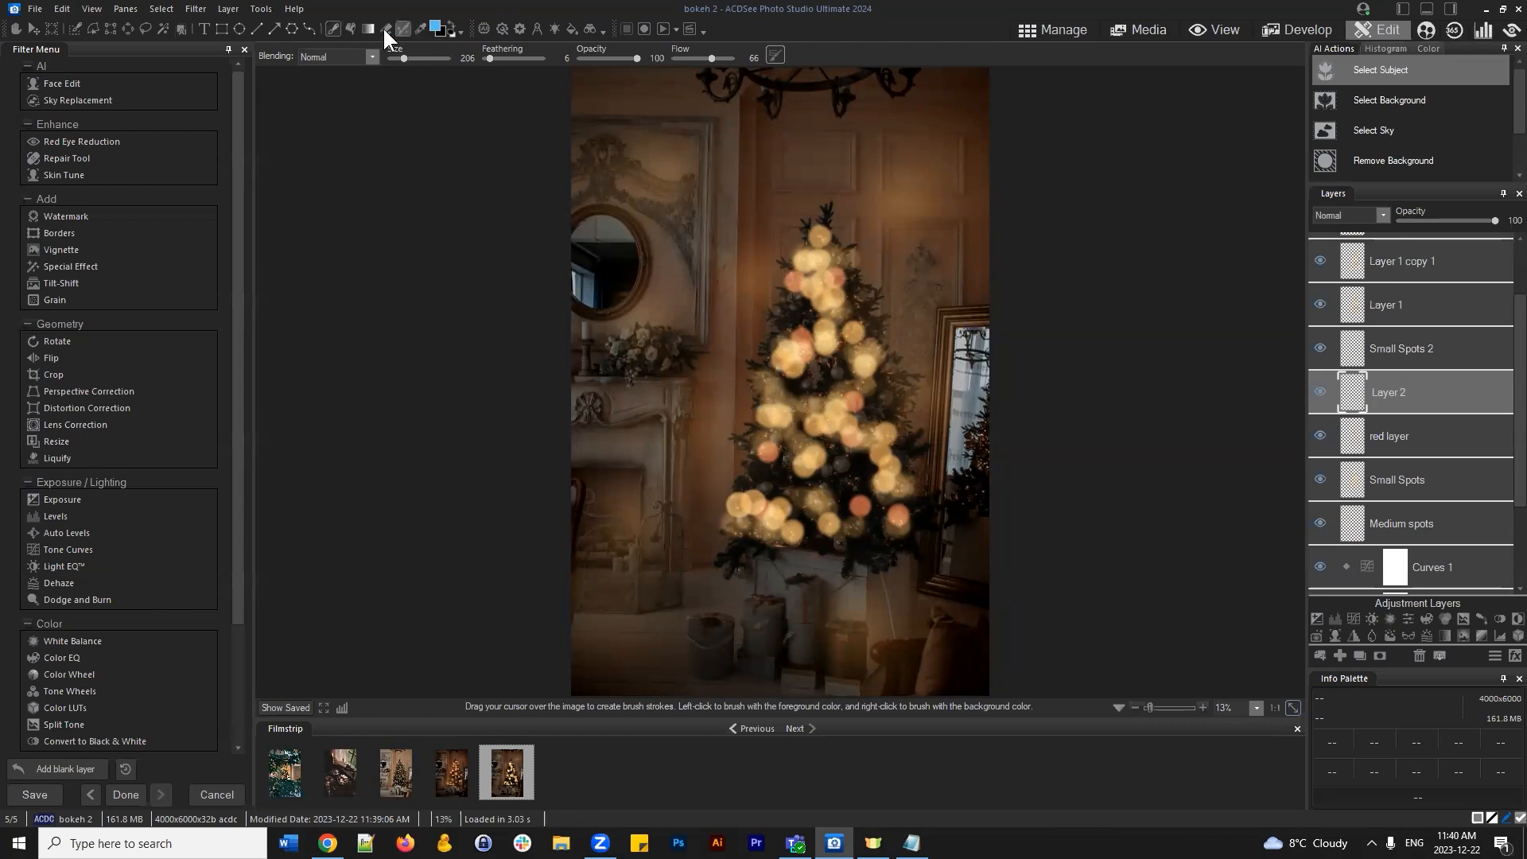
Brush five single light blue spots across the tree on the new layer
left_click(793, 404)
left_click(770, 493)
left_click(858, 379)
left_click(796, 295)
left_click(818, 468)
Set the blue spot layer's blend mode to Screen and its opacity to 100
left_click(1376, 214)
left_click(1343, 249)
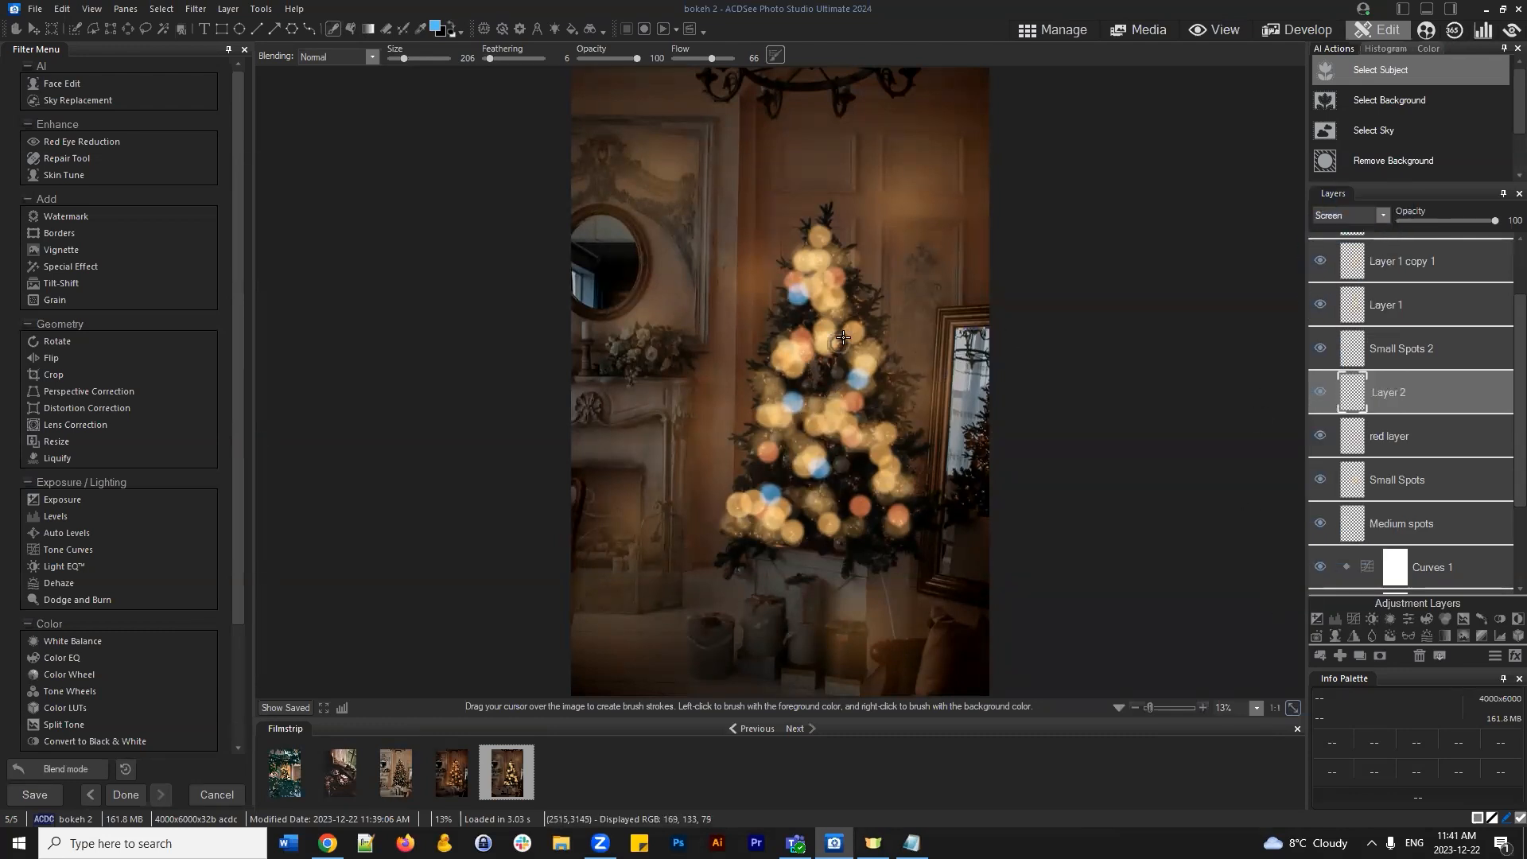
mouse_move(1482, 219)
left_mouse_down()
mouse_move(1410, 217)
mouse_move(1497, 221)
left_mouse_up()
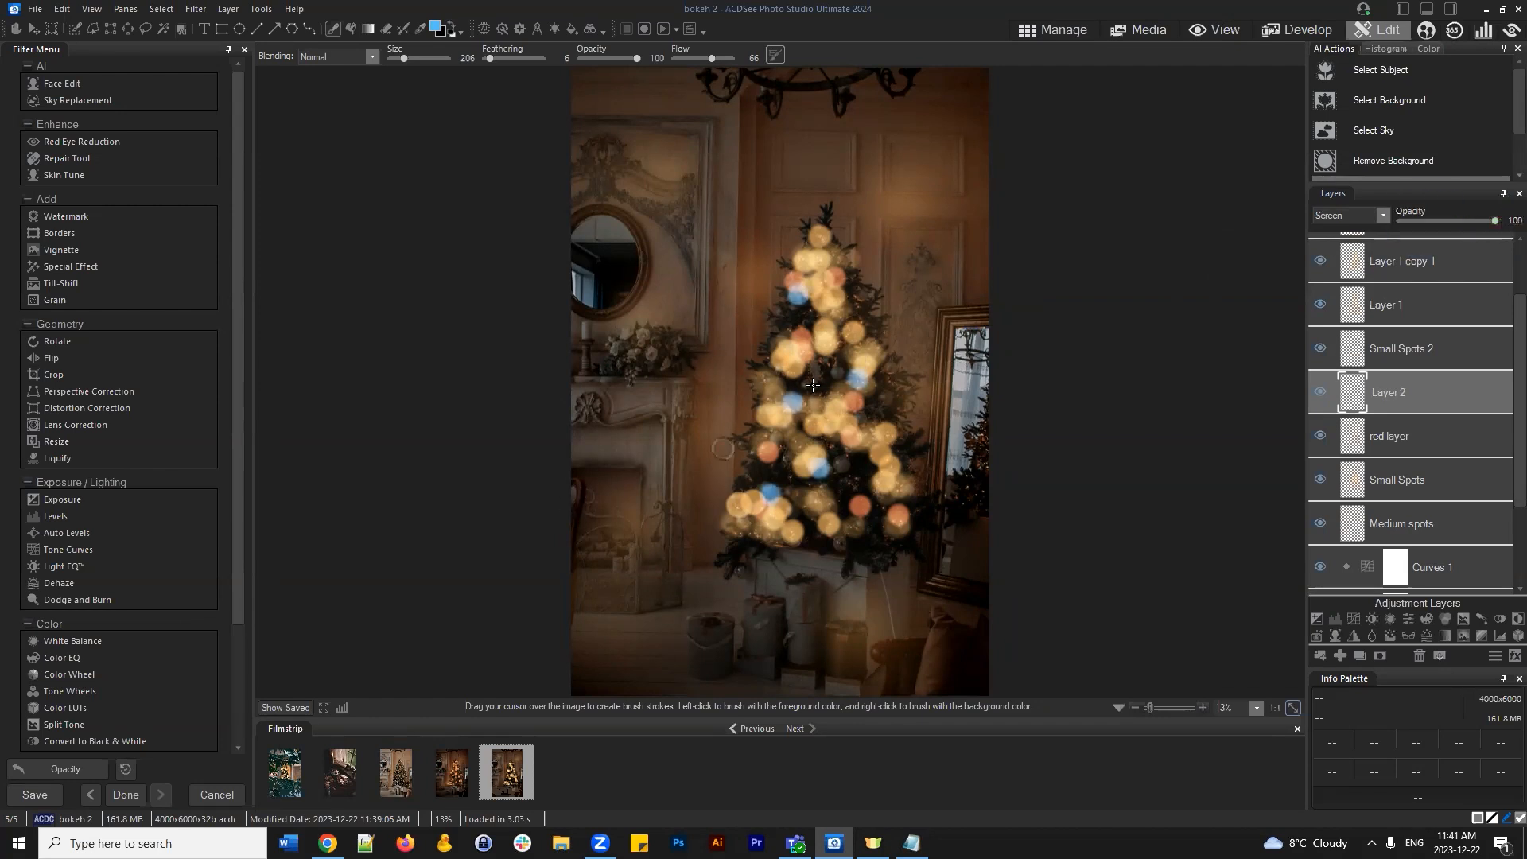
Add a Vibrance adjustment layer directly above Layer 2, and toggle Layer 2's visibility to check which spots it holds
left_click(1410, 617)
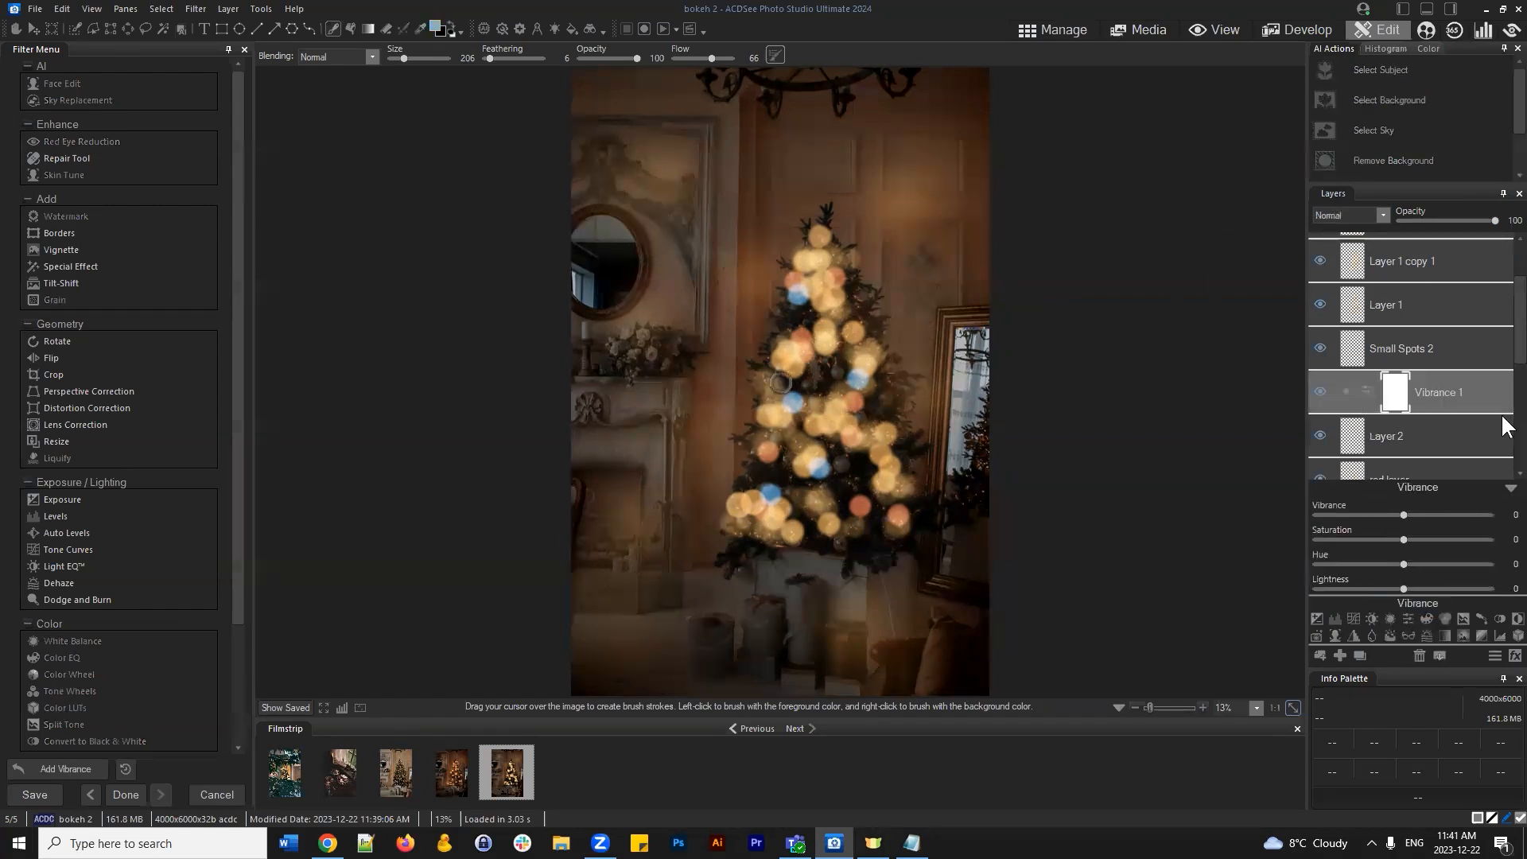
left_click(1510, 487)
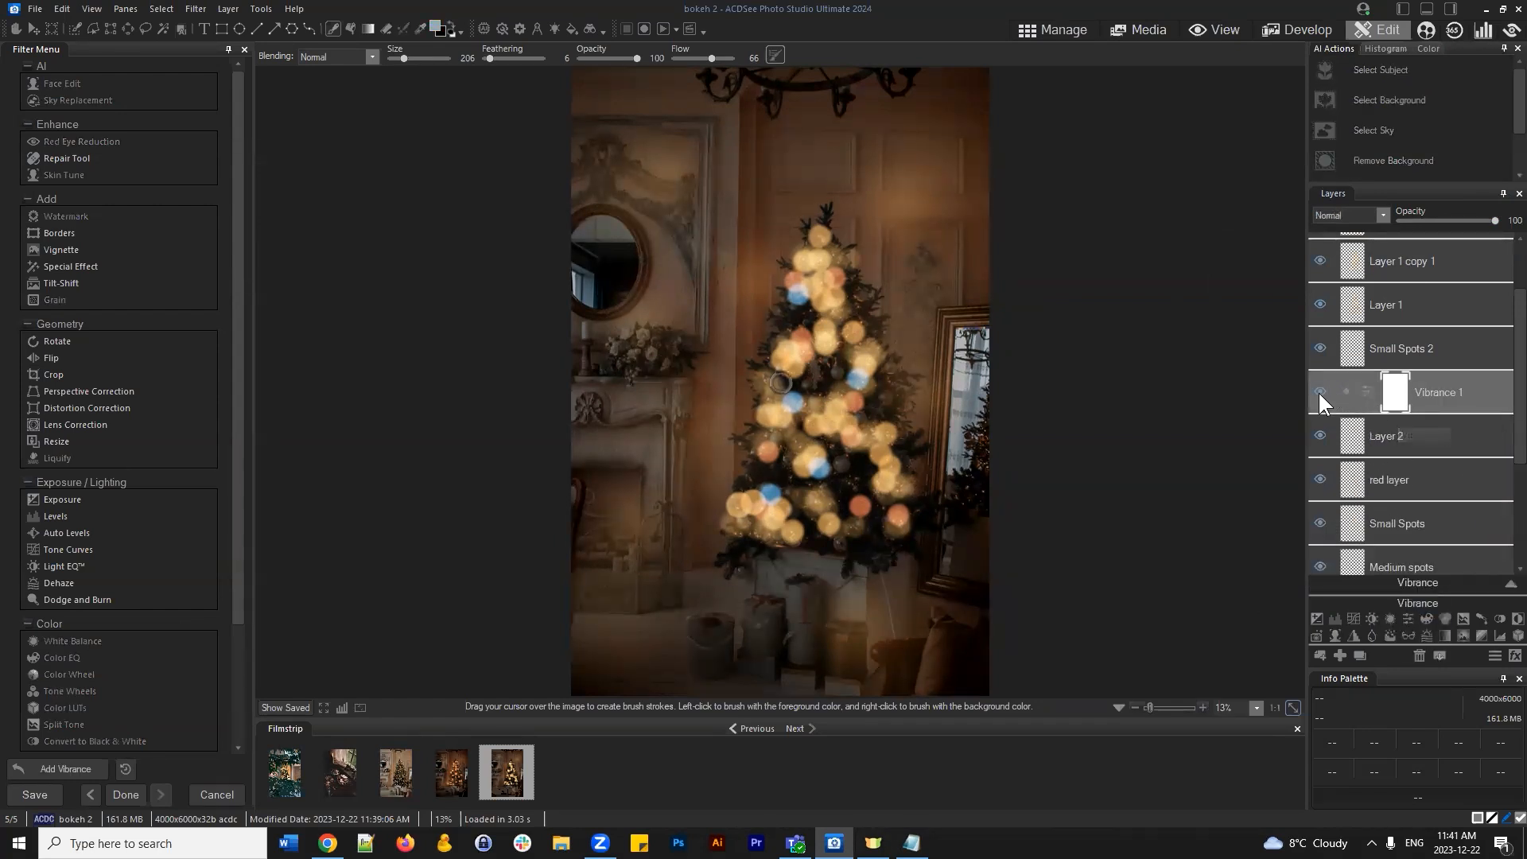
left_click(1408, 449)
left_click(1323, 432)
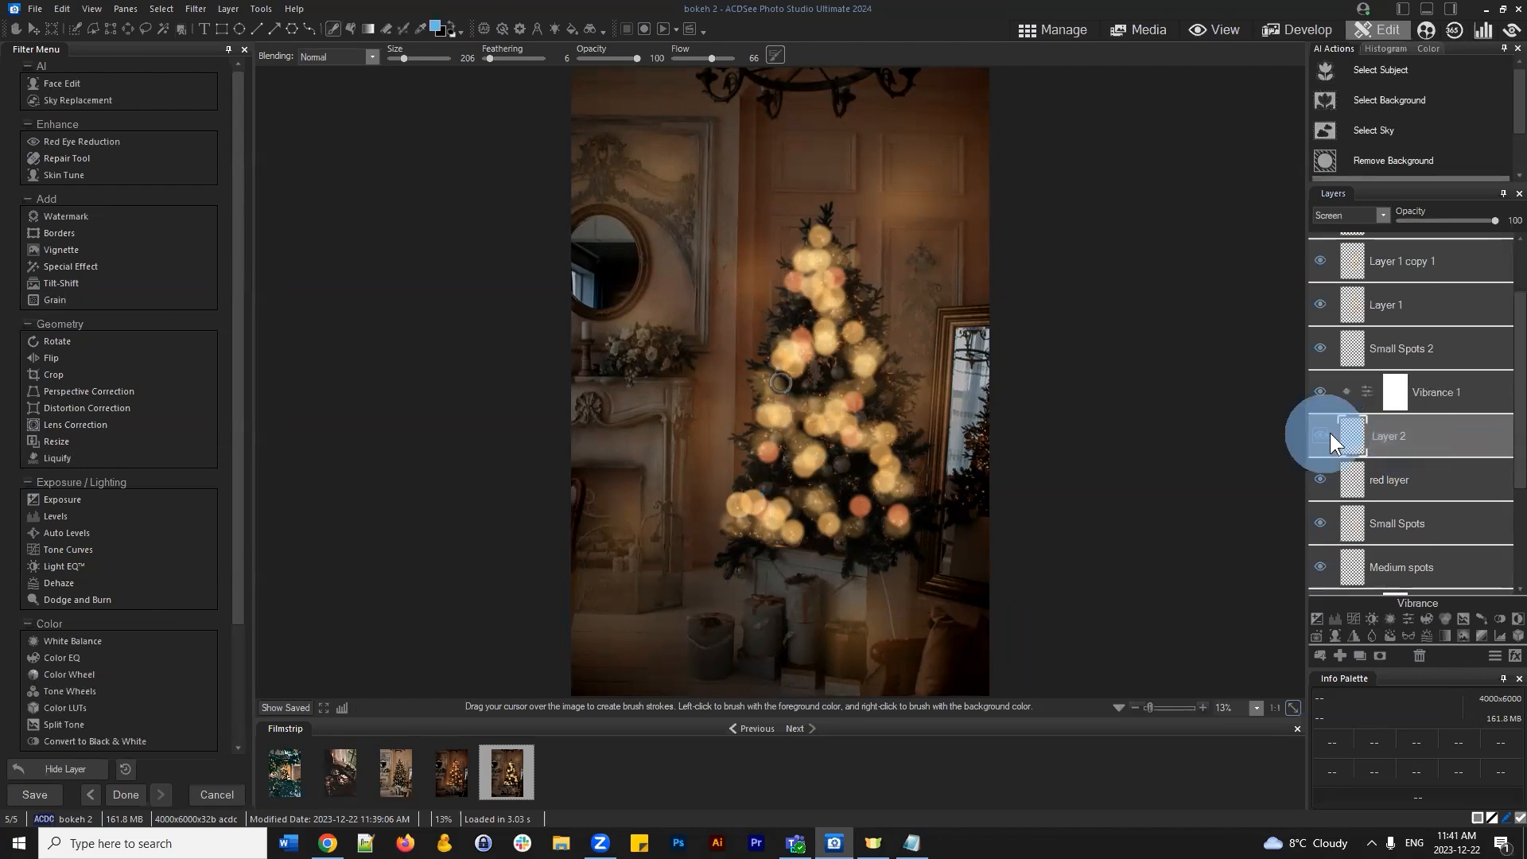
left_click(1323, 432)
Rename Layer 2 as "blue layer"
right_click(1410, 439)
left_click(1353, 37)
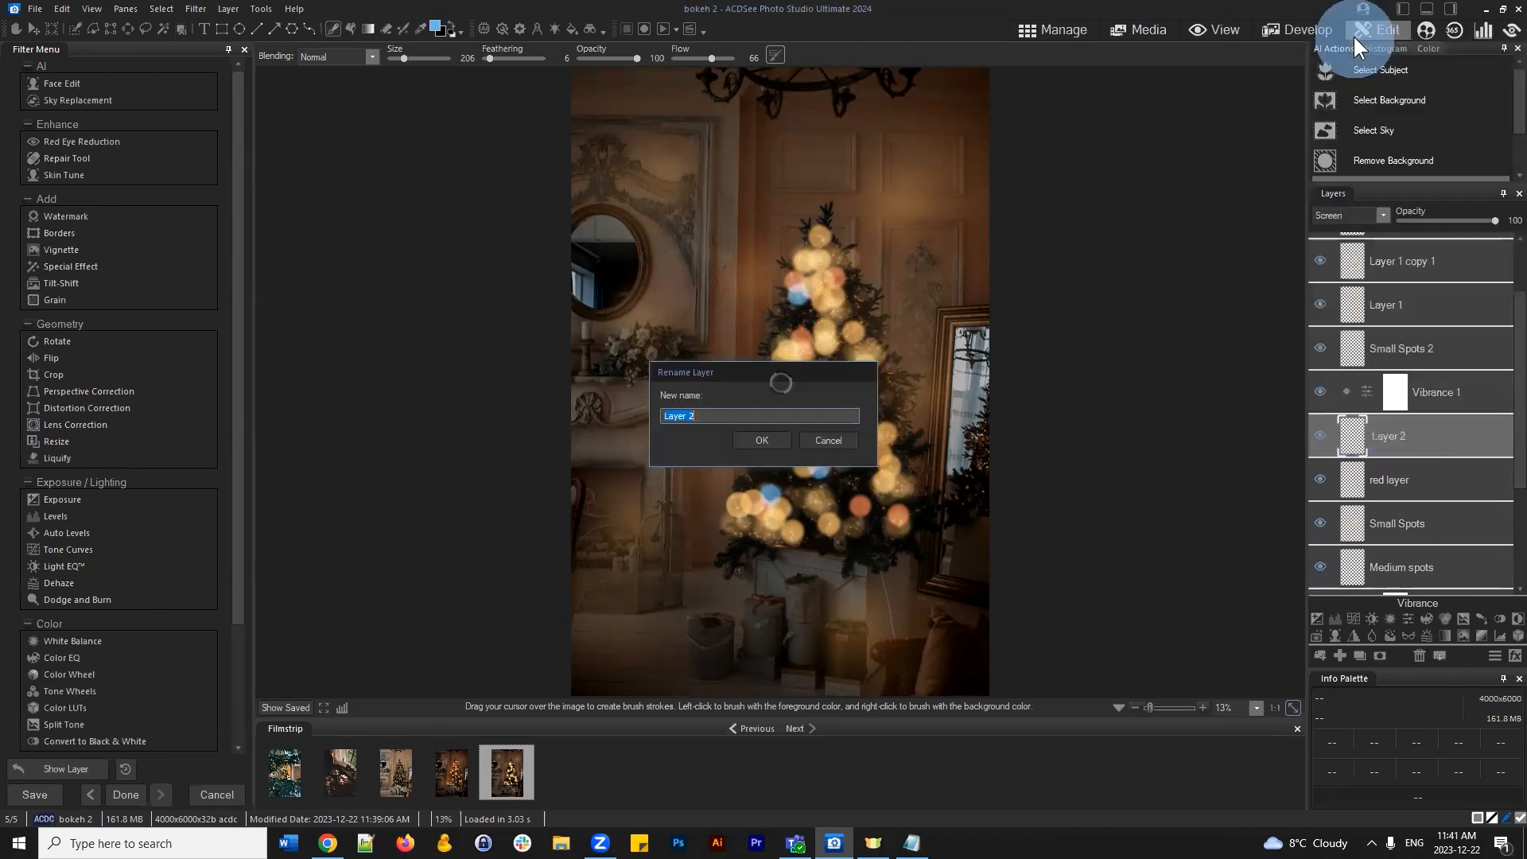
type("blue layer")
key("Return")
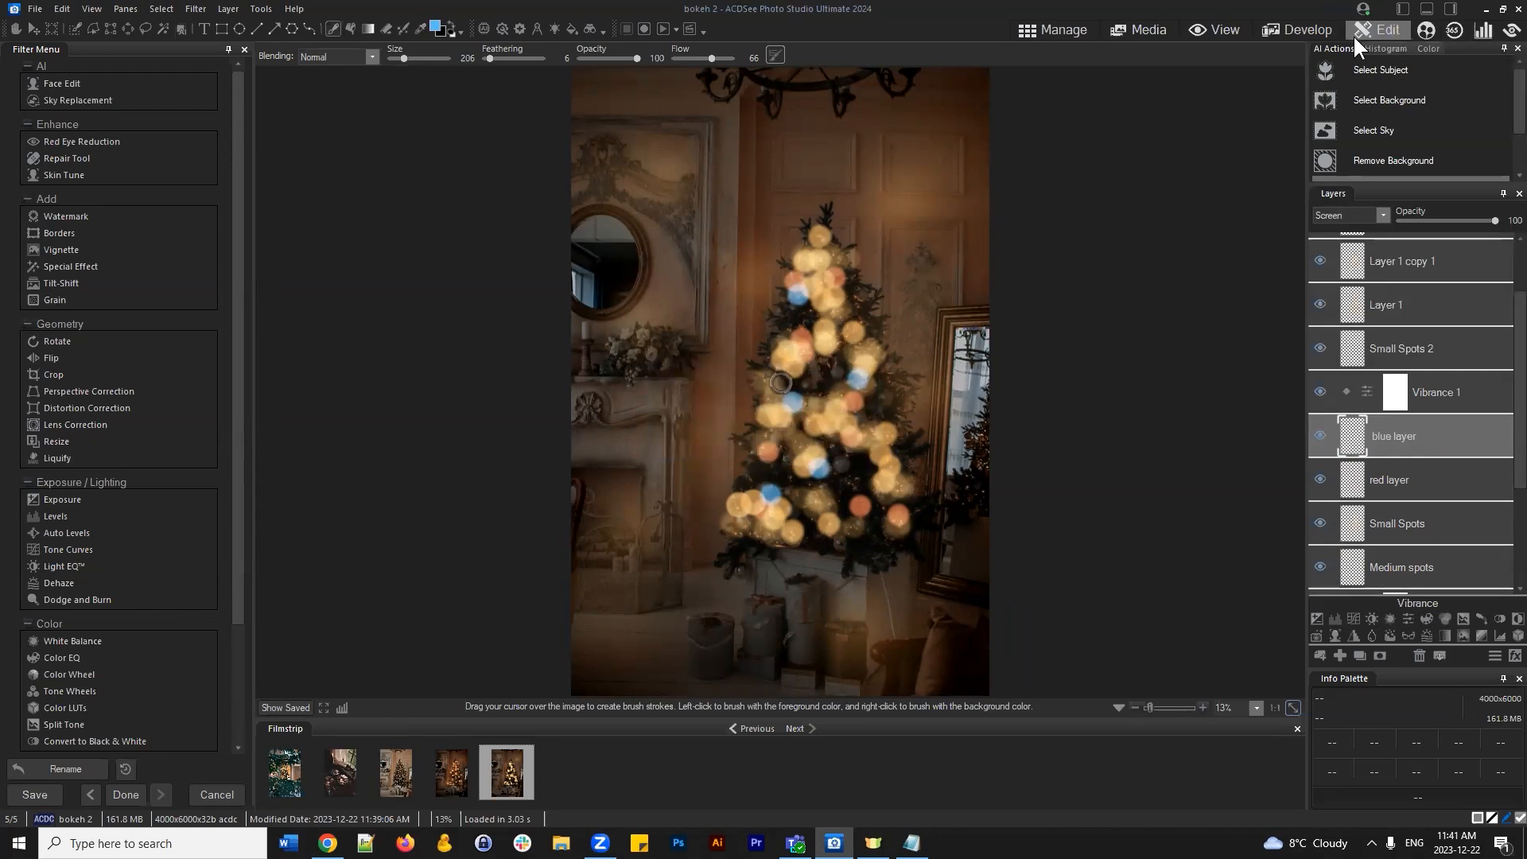
Clip the Vibrance 1 adjustment to the blue layer and set its saturation to -49 and hue to 34
left_click(1345, 392)
left_click(1439, 384)
left_click_drag(1404, 539, 1433, 565)
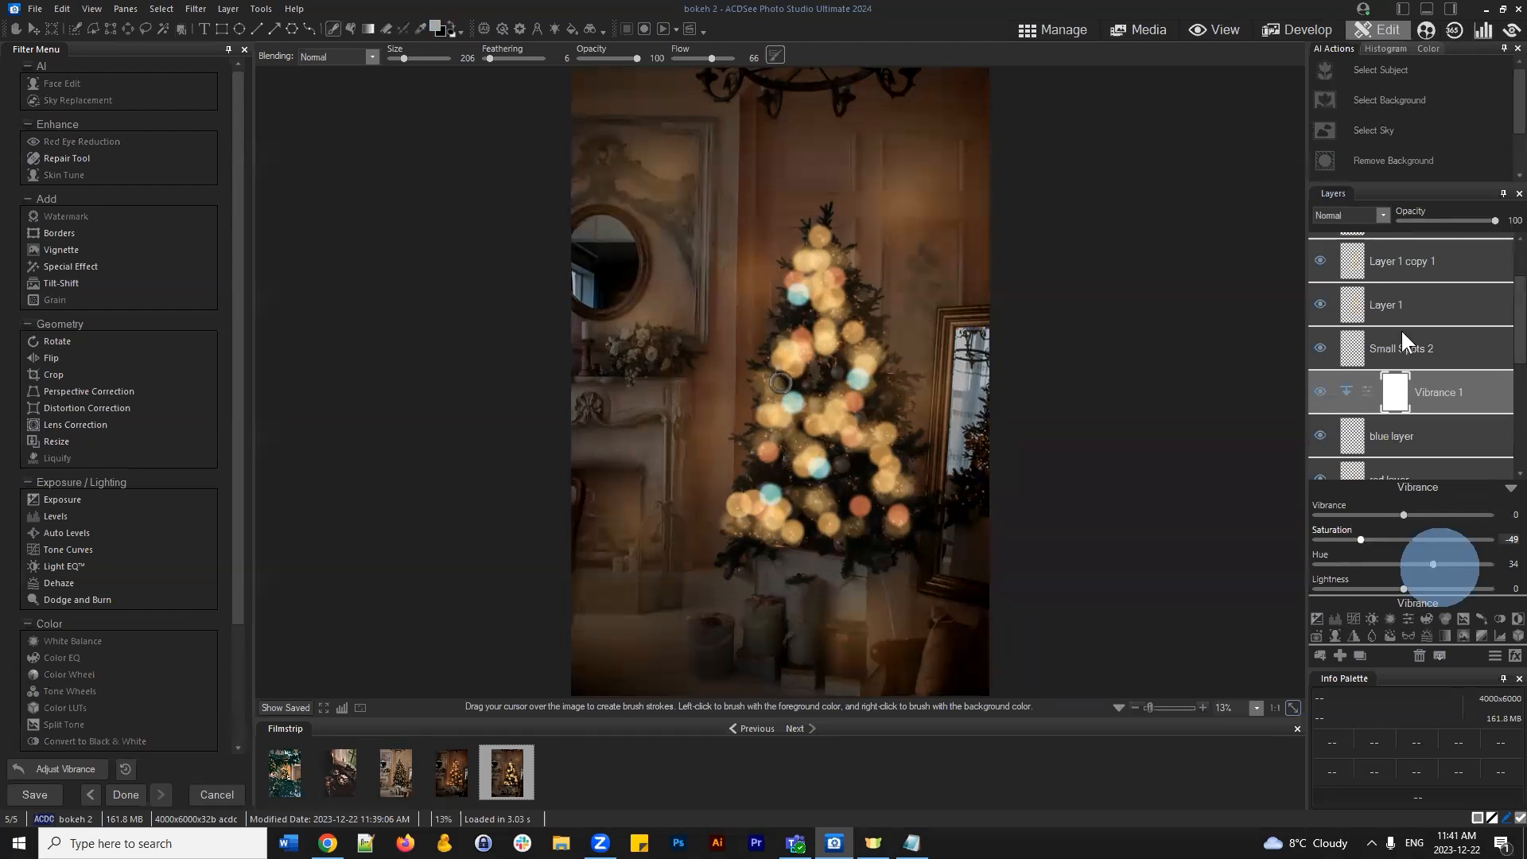
Lower the blue layer's opacity to 31 and switch between that layer and its Vibrance adjustment
left_click(1434, 436)
left_click_drag(1494, 220, 1428, 218)
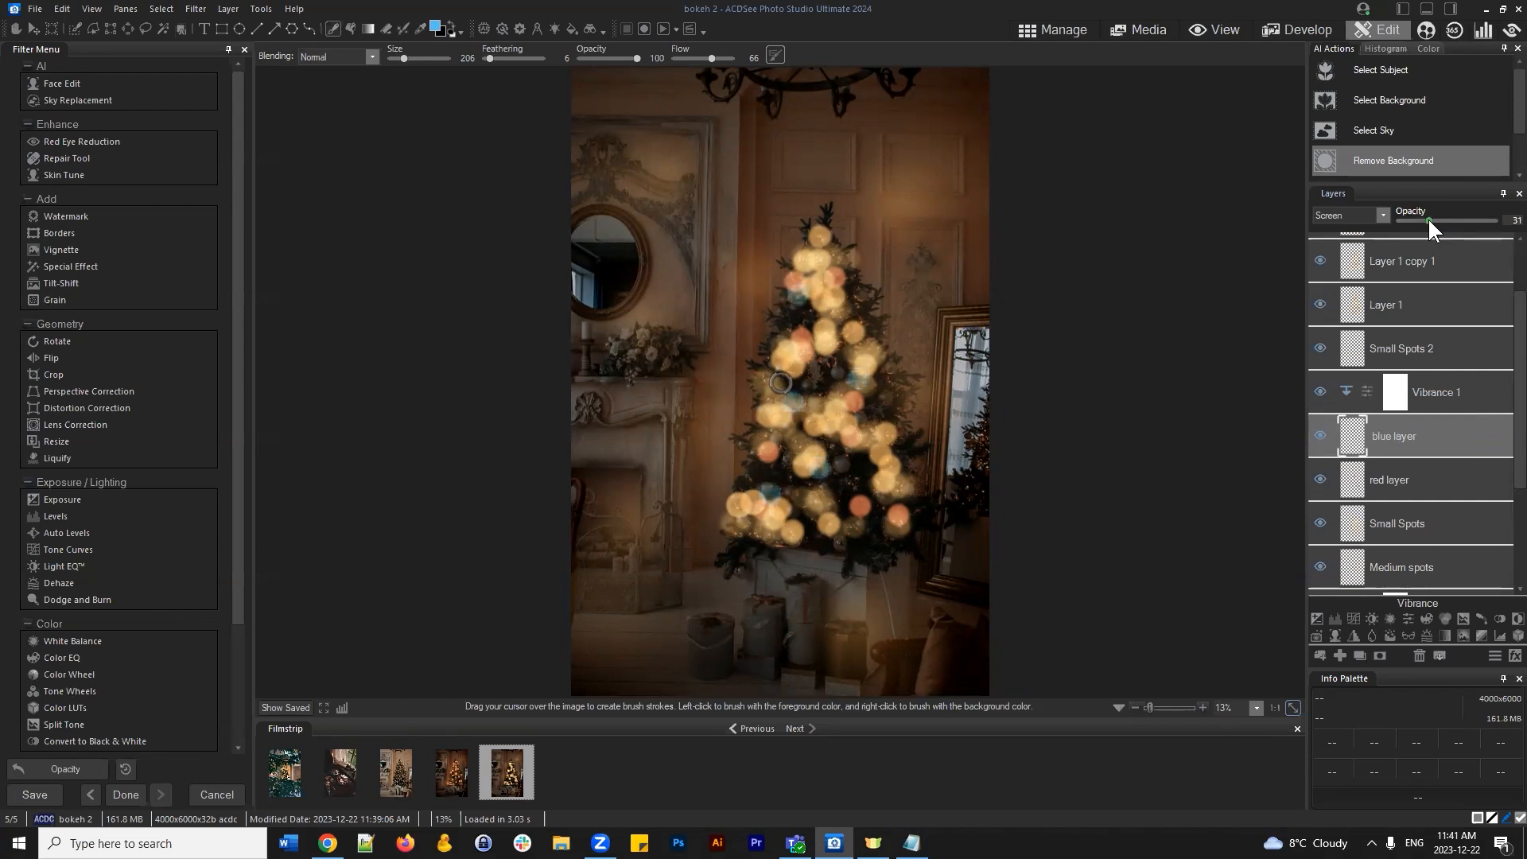
left_click(1467, 385)
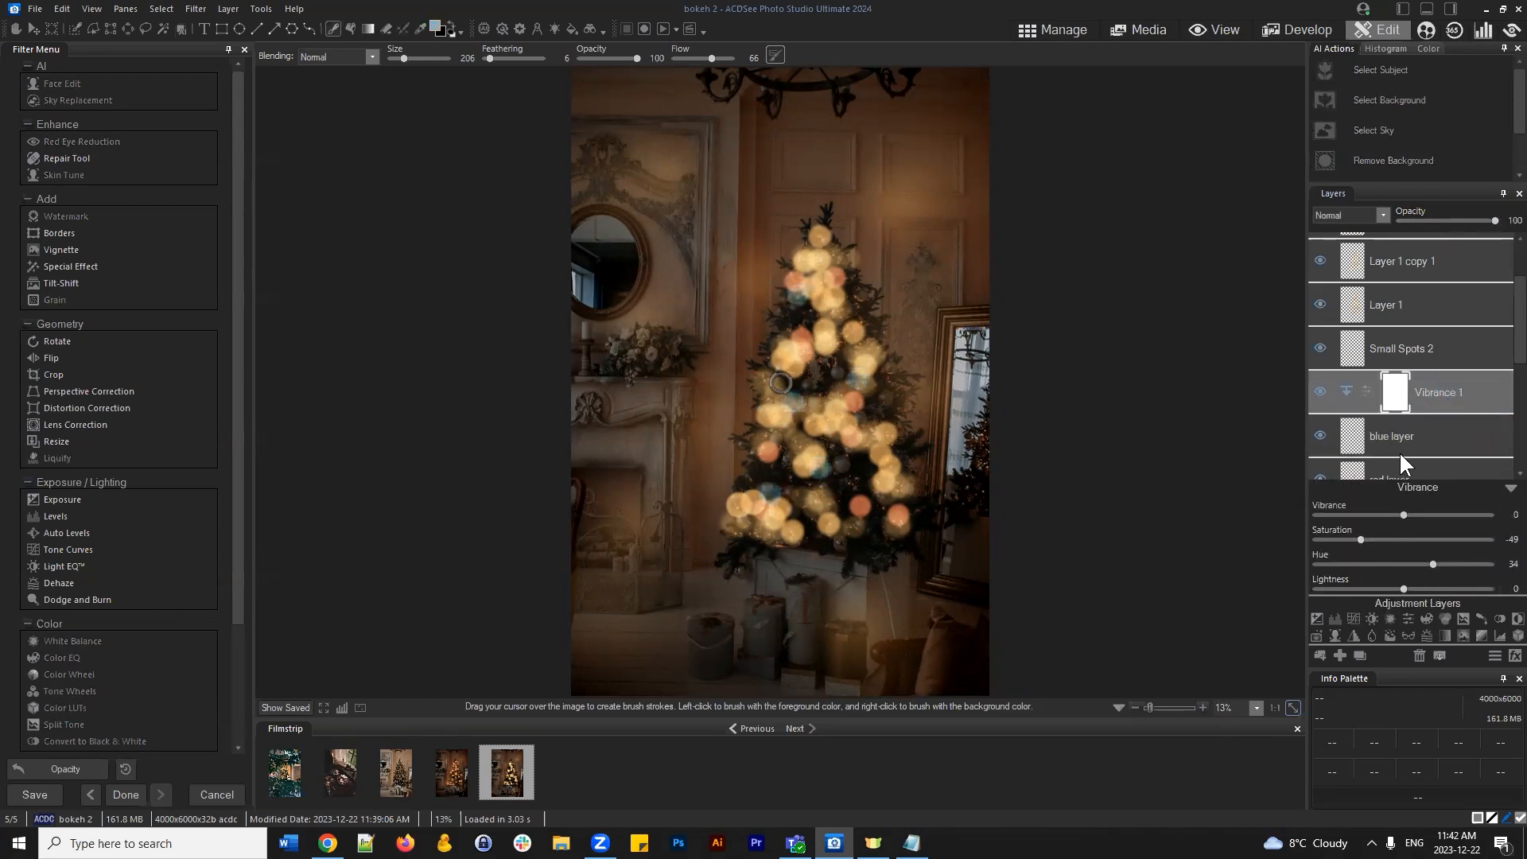
left_click(1454, 392)
left_click(1434, 441)
left_click(1458, 400)
left_click(1500, 488)
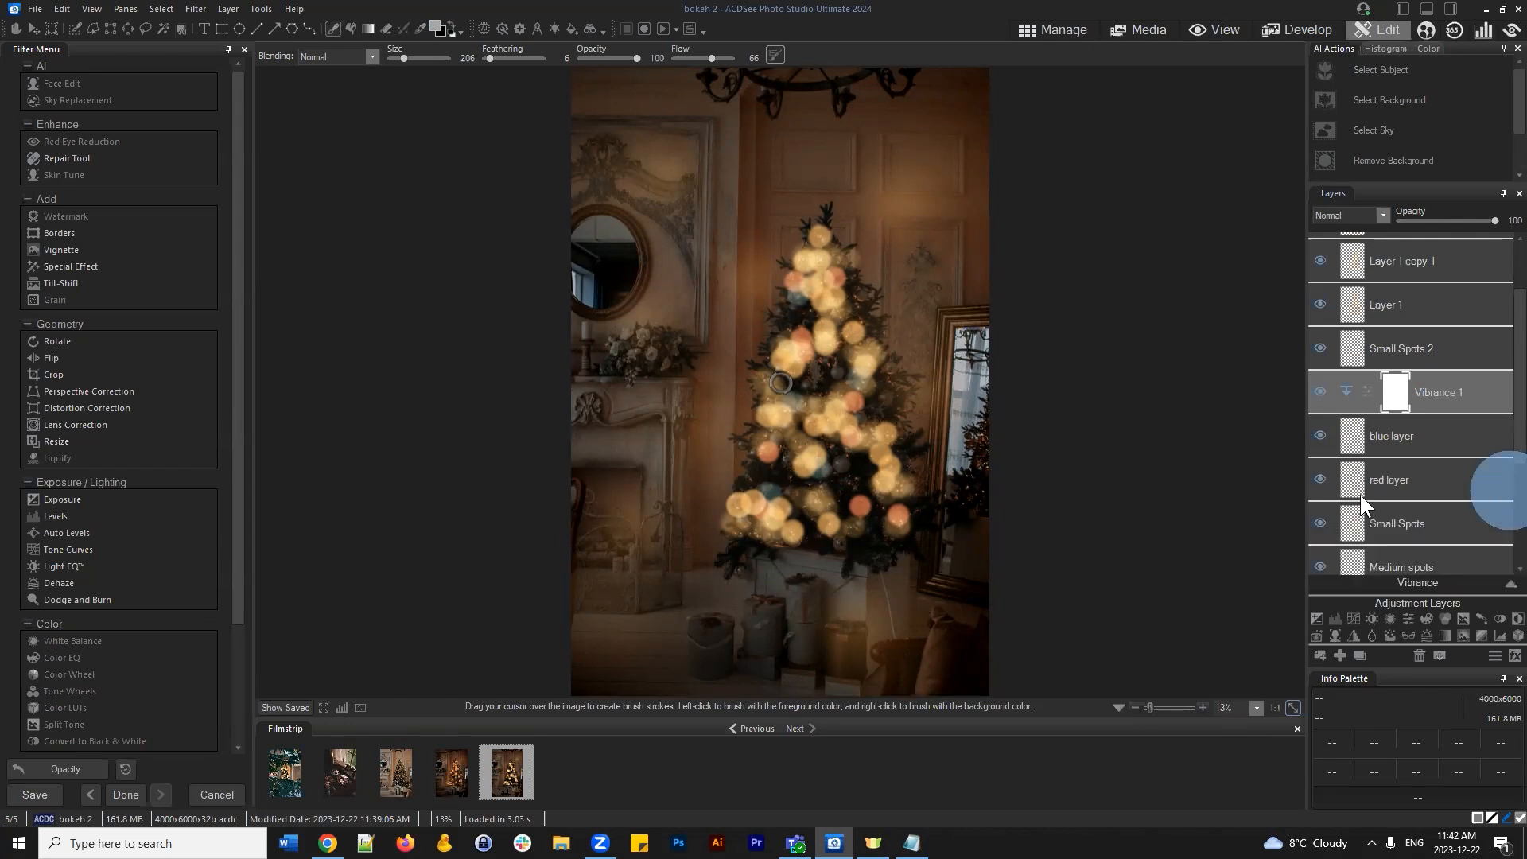
left_click(1411, 437)
Set the Vibrance 1 hue to 22 and toggle the blue layer's visibility to compare
left_click(1452, 400)
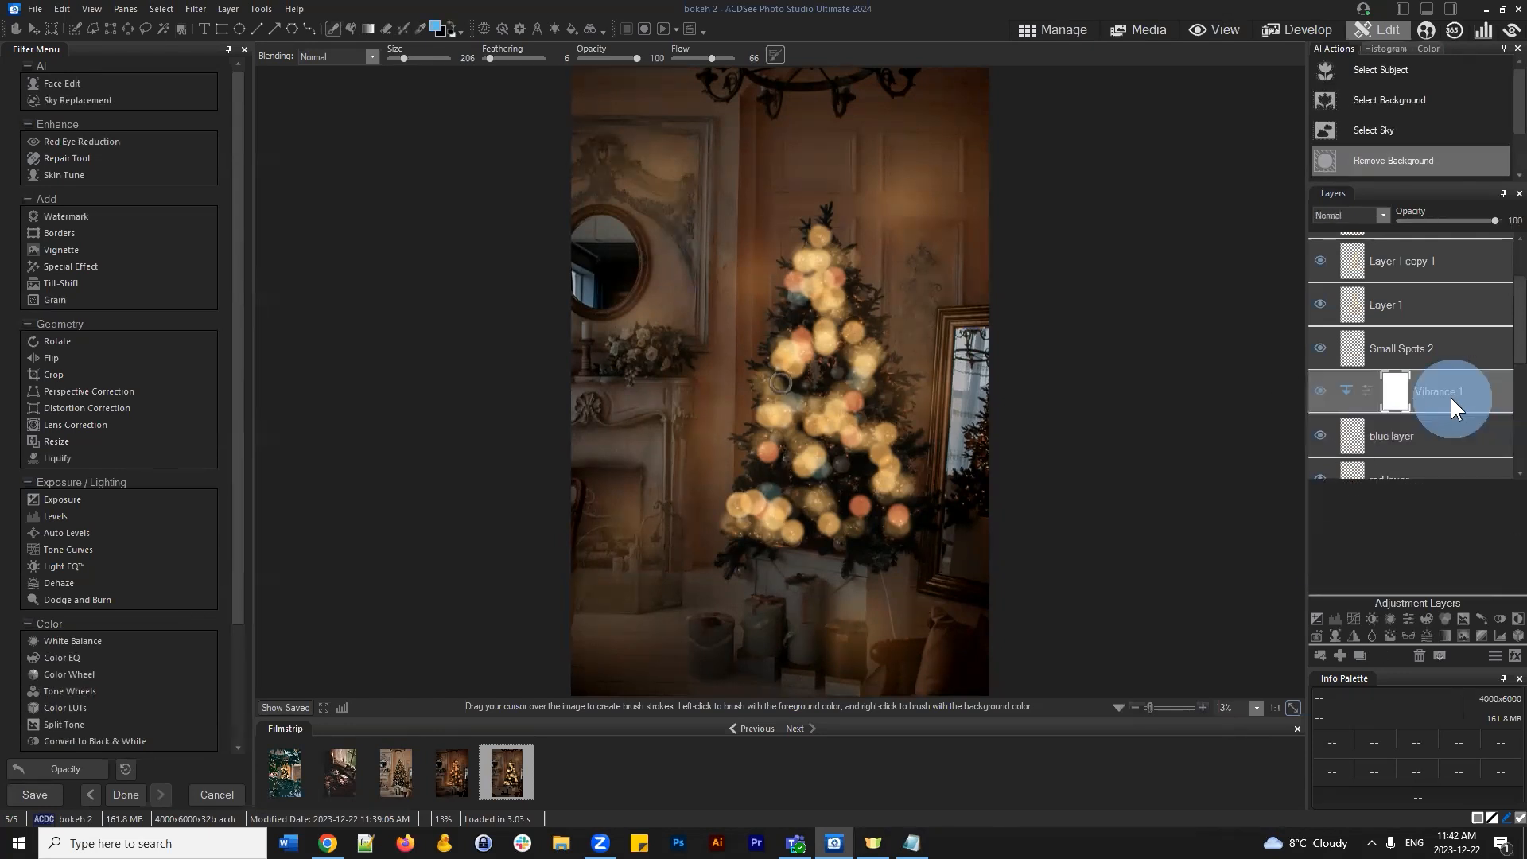
left_click_drag(1436, 563, 1473, 561)
left_click_drag(1339, 565, 1422, 568)
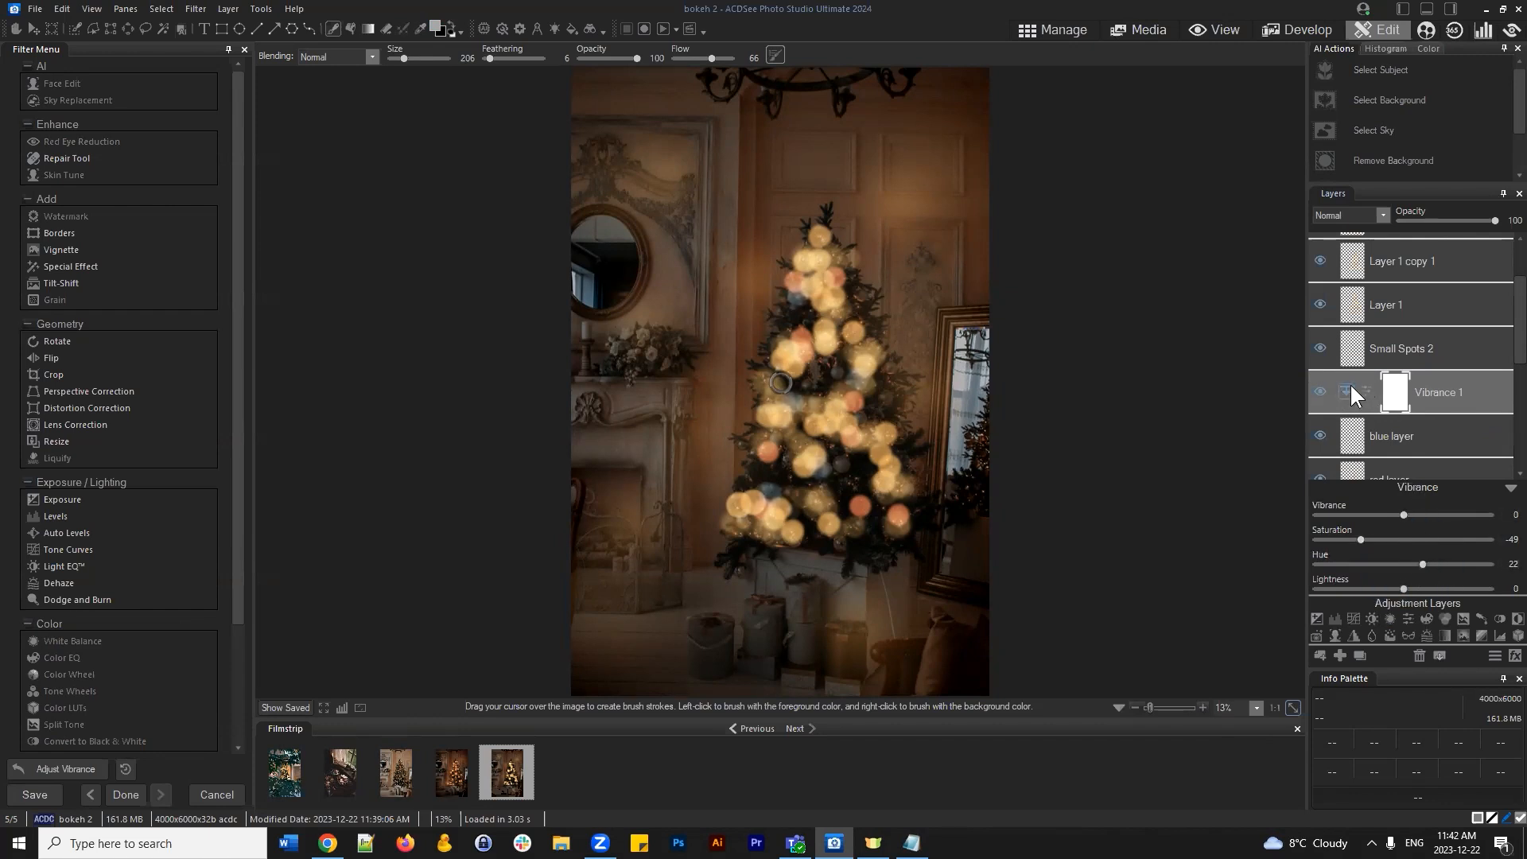
left_click(1408, 442)
left_click(1320, 437)
Retune the Vibrance 1 adjustment to turn the blue spots teal, and set the blue layer's opacity to 47
left_click(1455, 395)
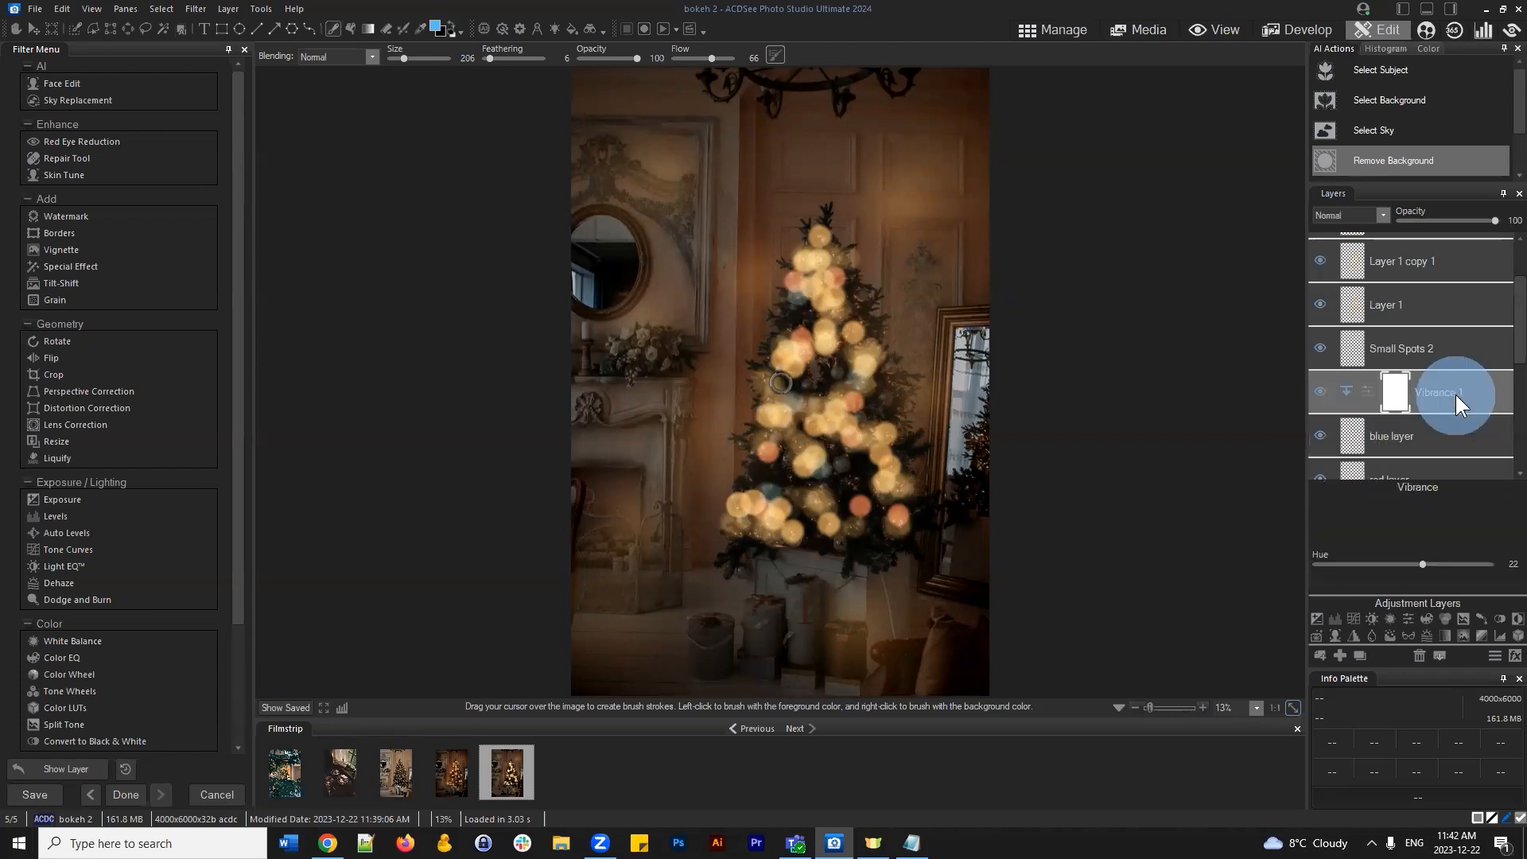
mouse_move(1400, 560)
left_mouse_down()
mouse_move(1468, 566)
mouse_move(1367, 561)
mouse_move(1444, 540)
mouse_move(1443, 560)
mouse_move(1380, 566)
mouse_move(1415, 561)
left_mouse_up()
left_click(1432, 439)
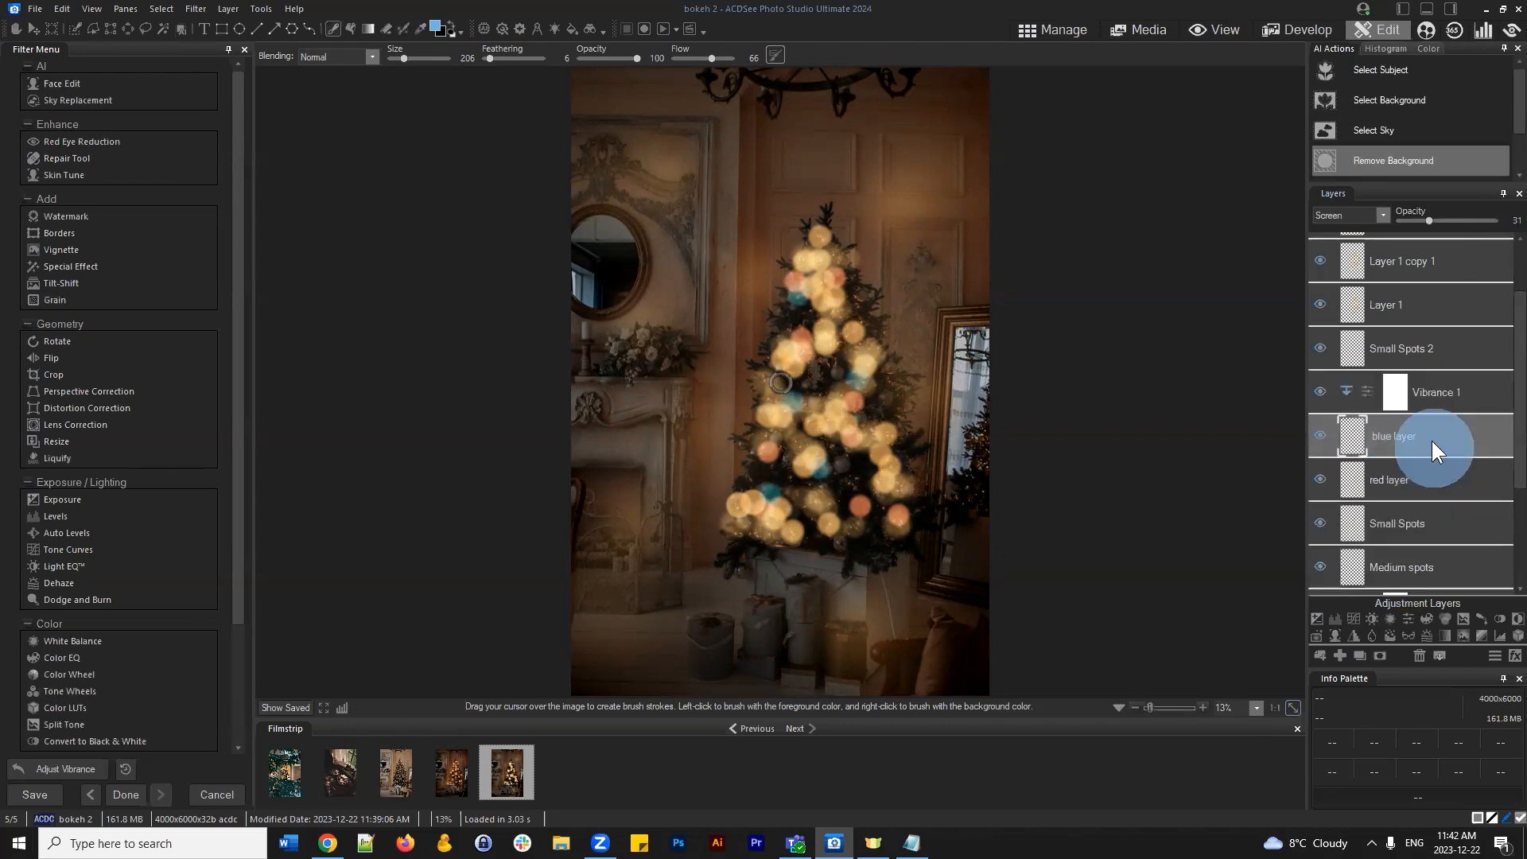
left_click(1429, 221)
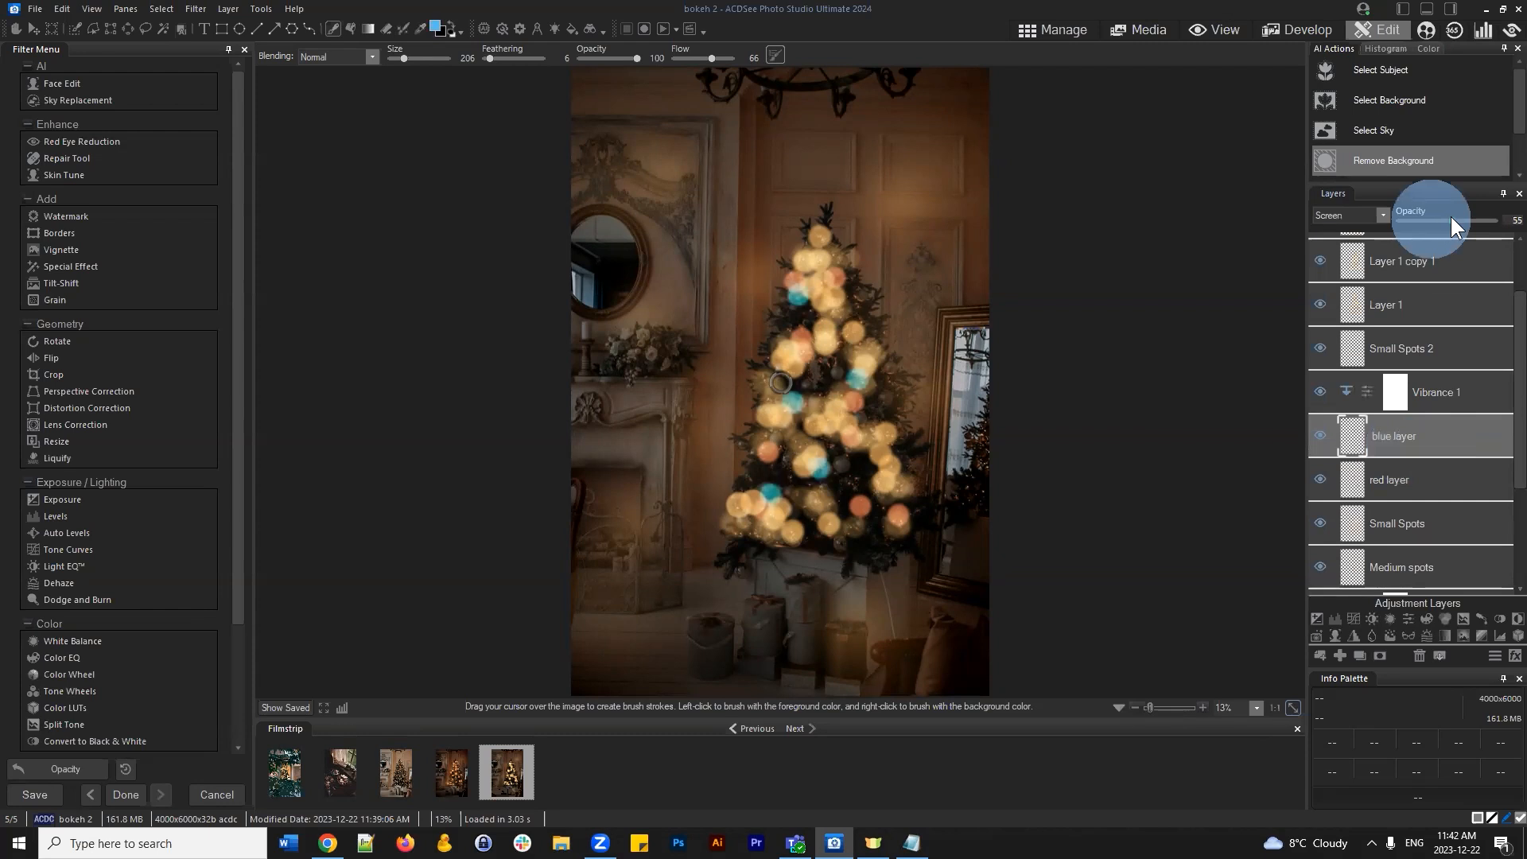
scroll(1424, 221, "up", 5)
mouse_move(1424, 221)
left_mouse_down()
mouse_move(1400, 222)
mouse_move(1482, 221)
mouse_move(1444, 221)
left_mouse_up()
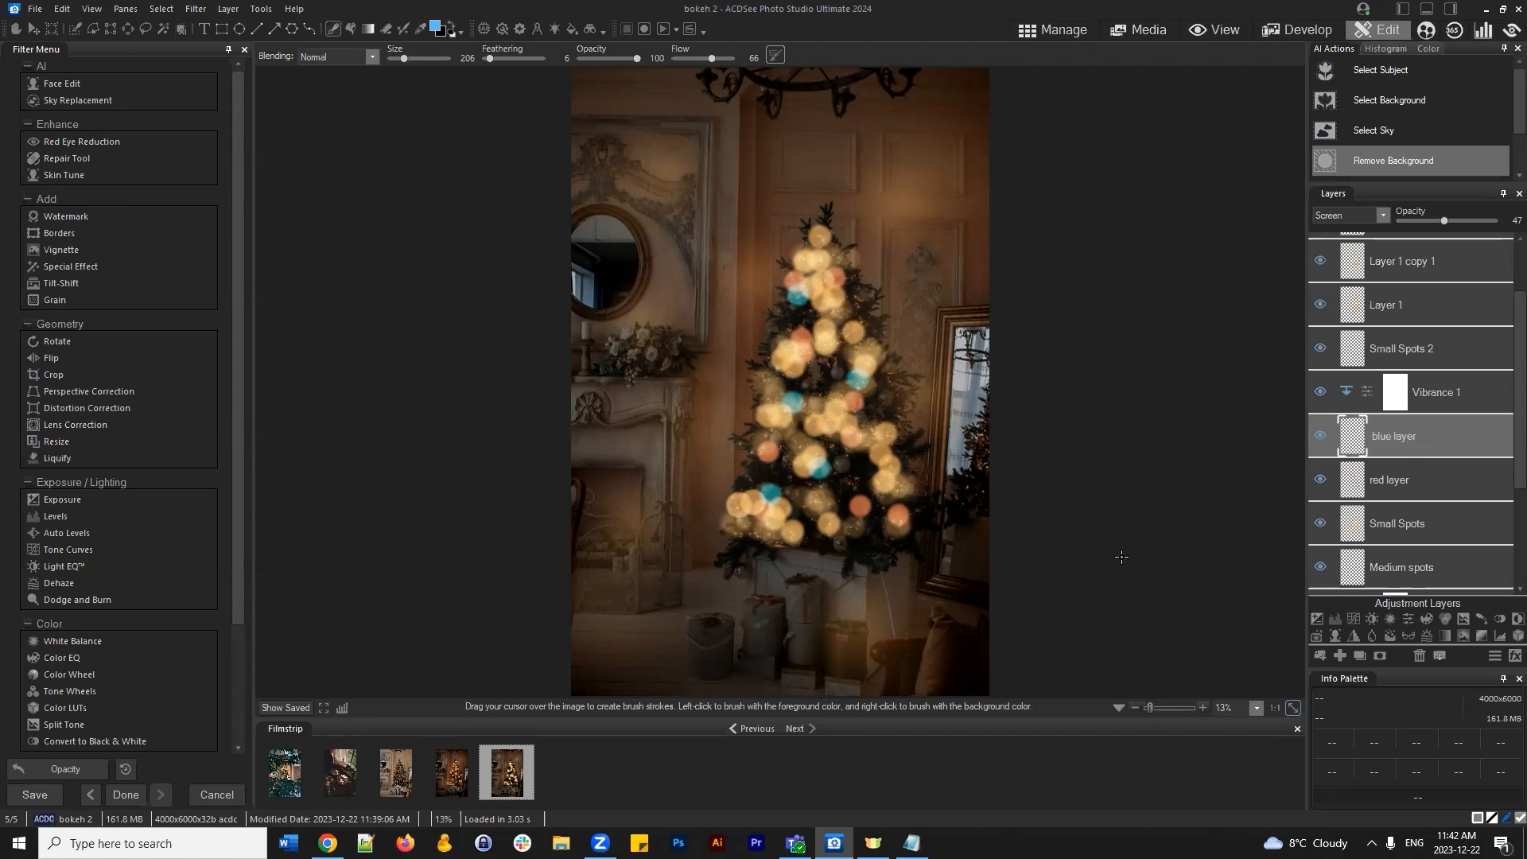
Hide the Vibrance 1 adjustment and the blue layer
left_click(1435, 355)
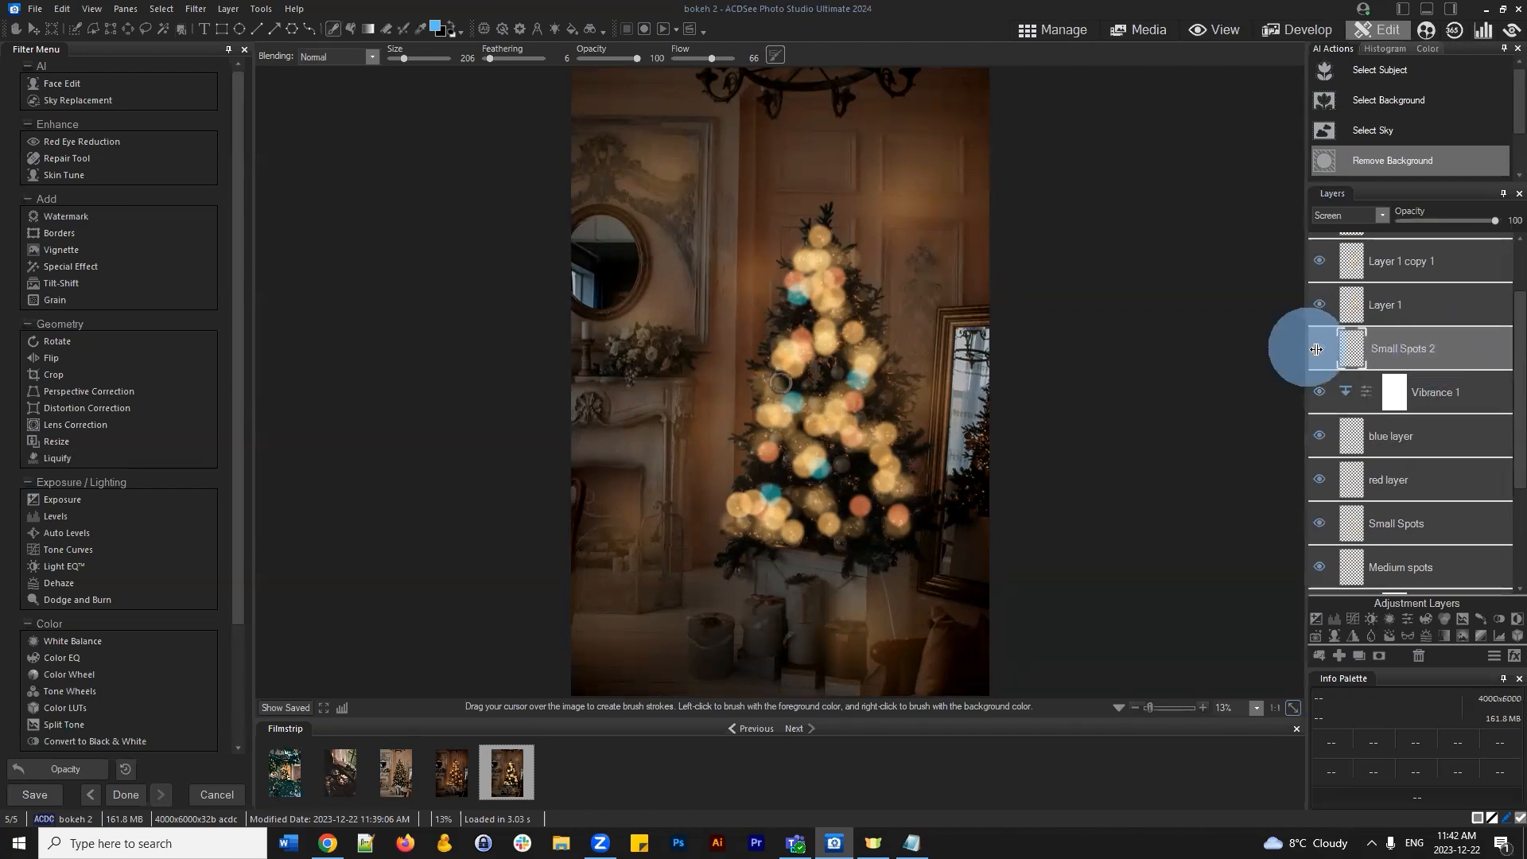
left_click(1319, 390)
left_click(1317, 431)
Toggle the largest spots layer's visibility to check it, and duplicate that layer
scroll(1429, 378, "up", 2)
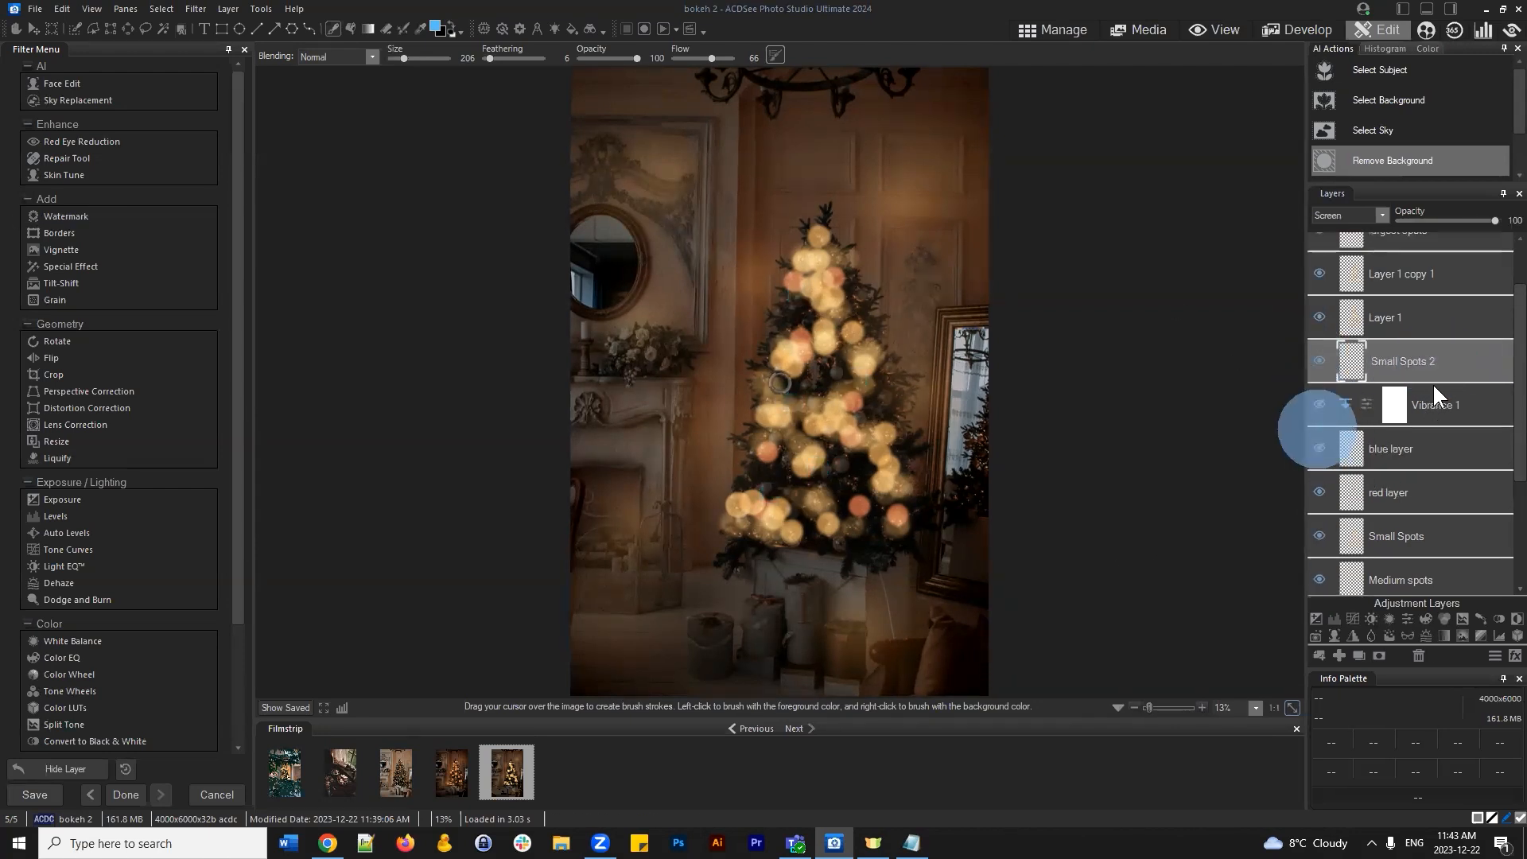
left_click(1404, 299)
left_click(1320, 296)
left_click(1321, 296)
right_click(1410, 298)
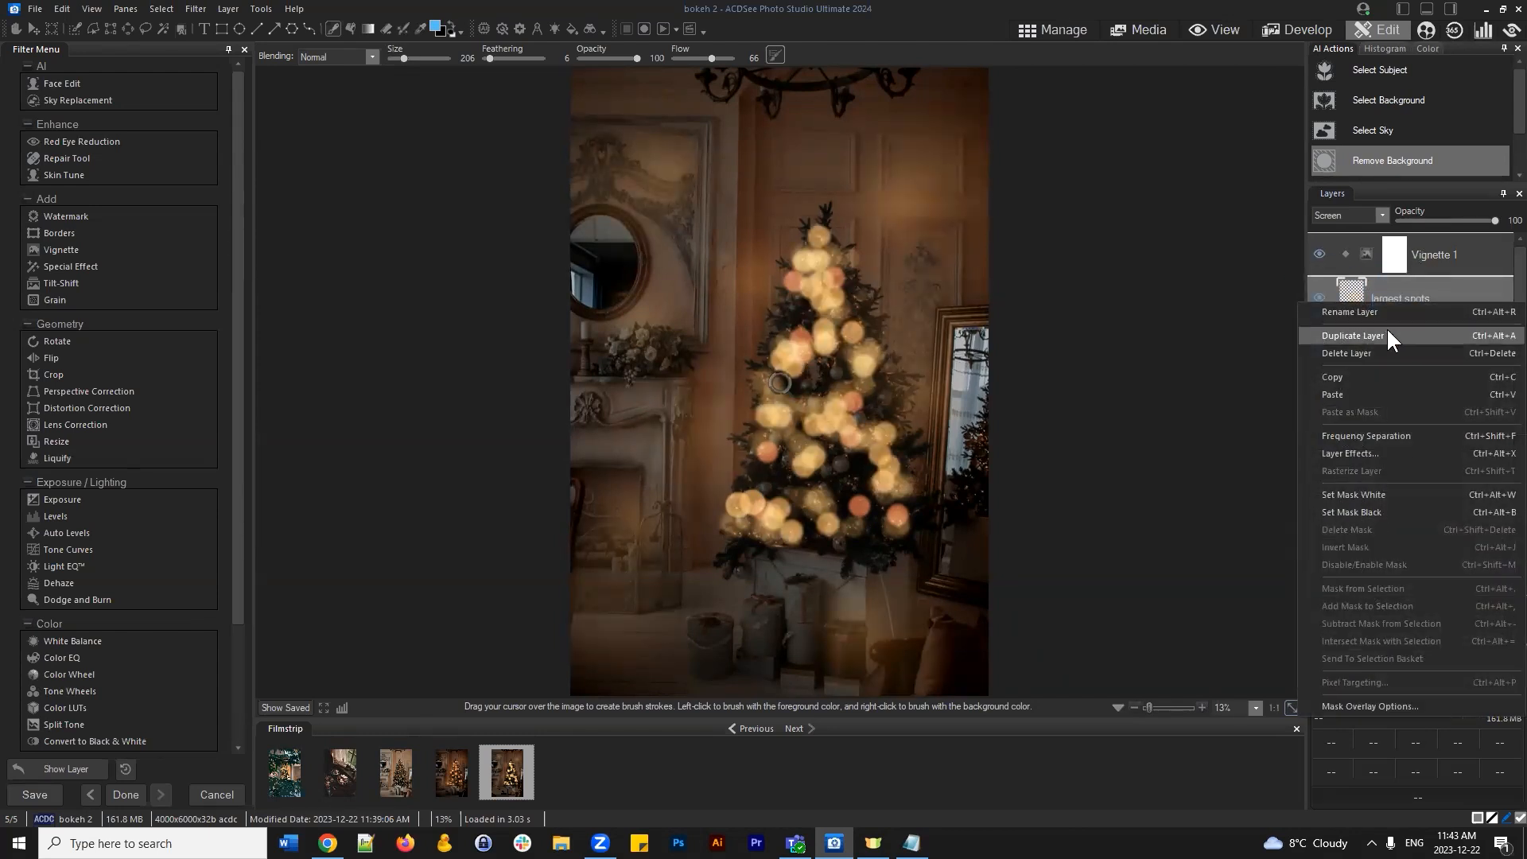
left_click(1386, 333)
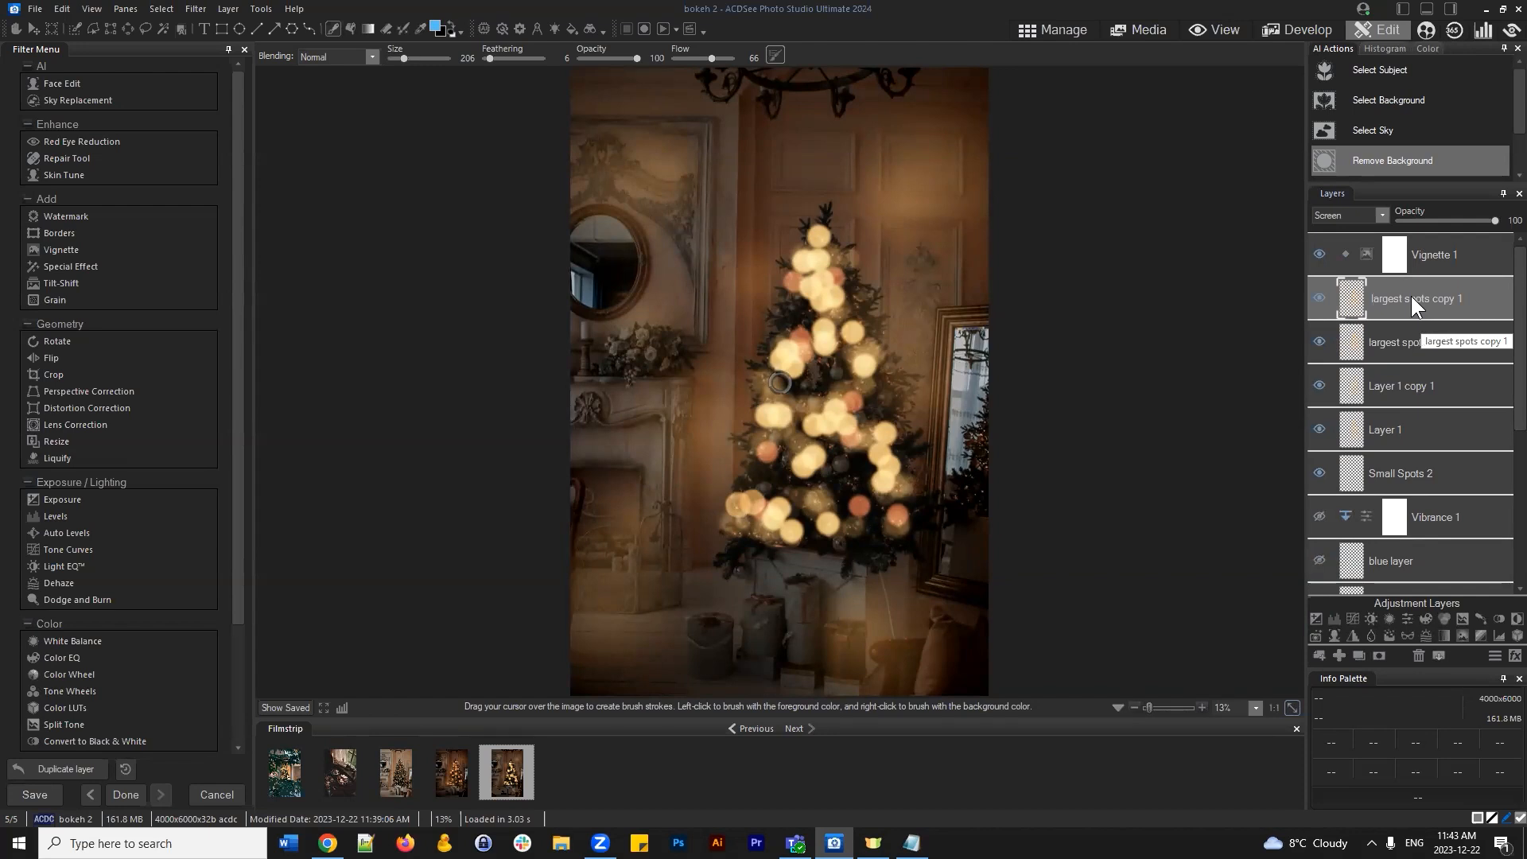
Set the duplicated largest spots layer's blend mode to Dodge and its opacity to 21
left_click(1383, 215)
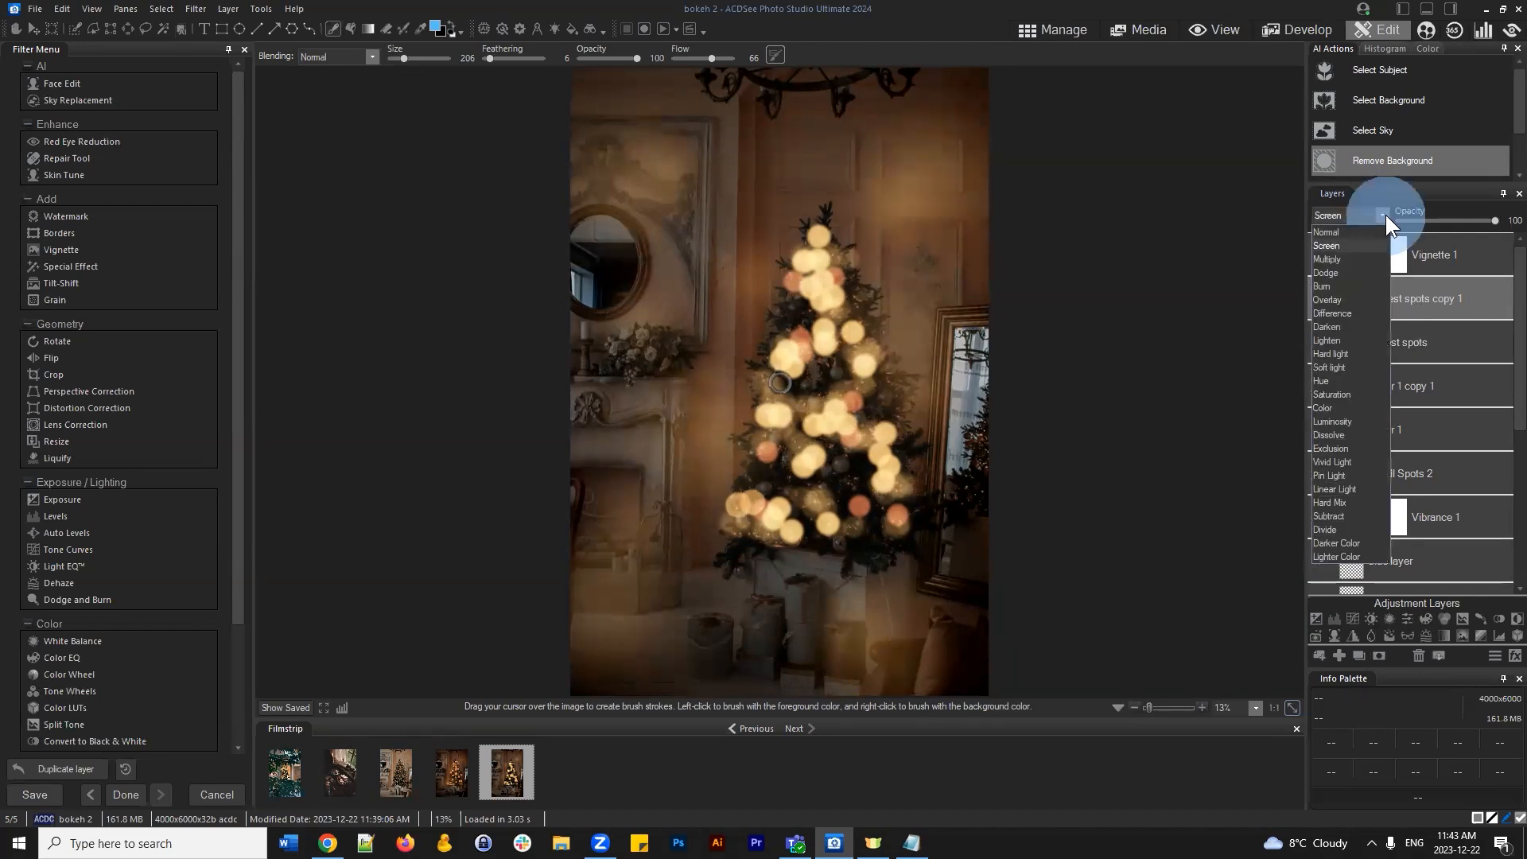
left_click(1338, 274)
left_click(1426, 221)
left_click_drag(1425, 221, 1406, 225)
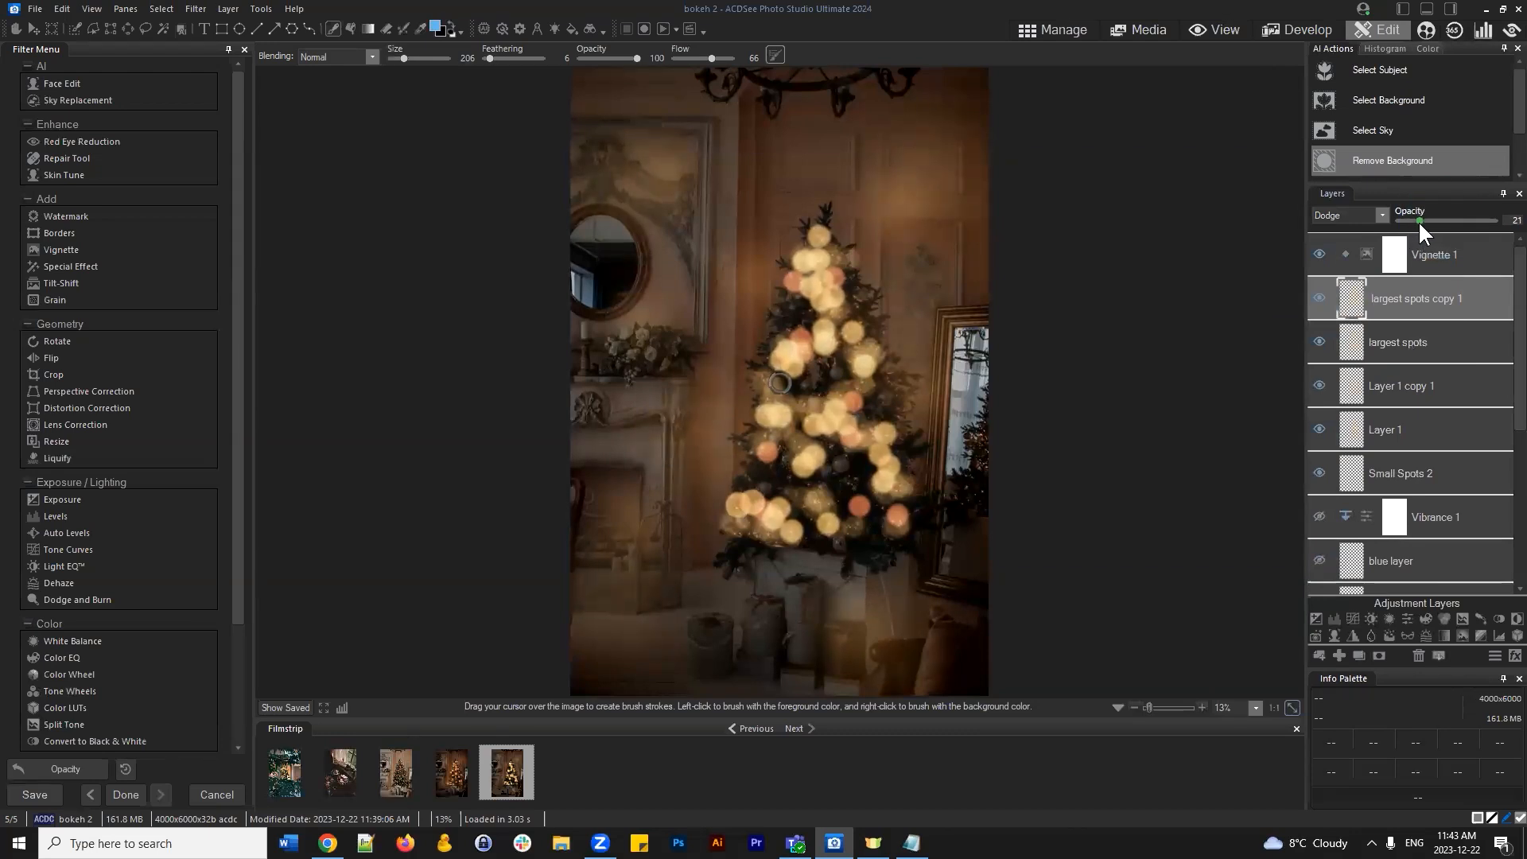
Rotate the duplicated spots layer slightly counterclockwise with the Move tool and commit the transformation
left_click(33, 29)
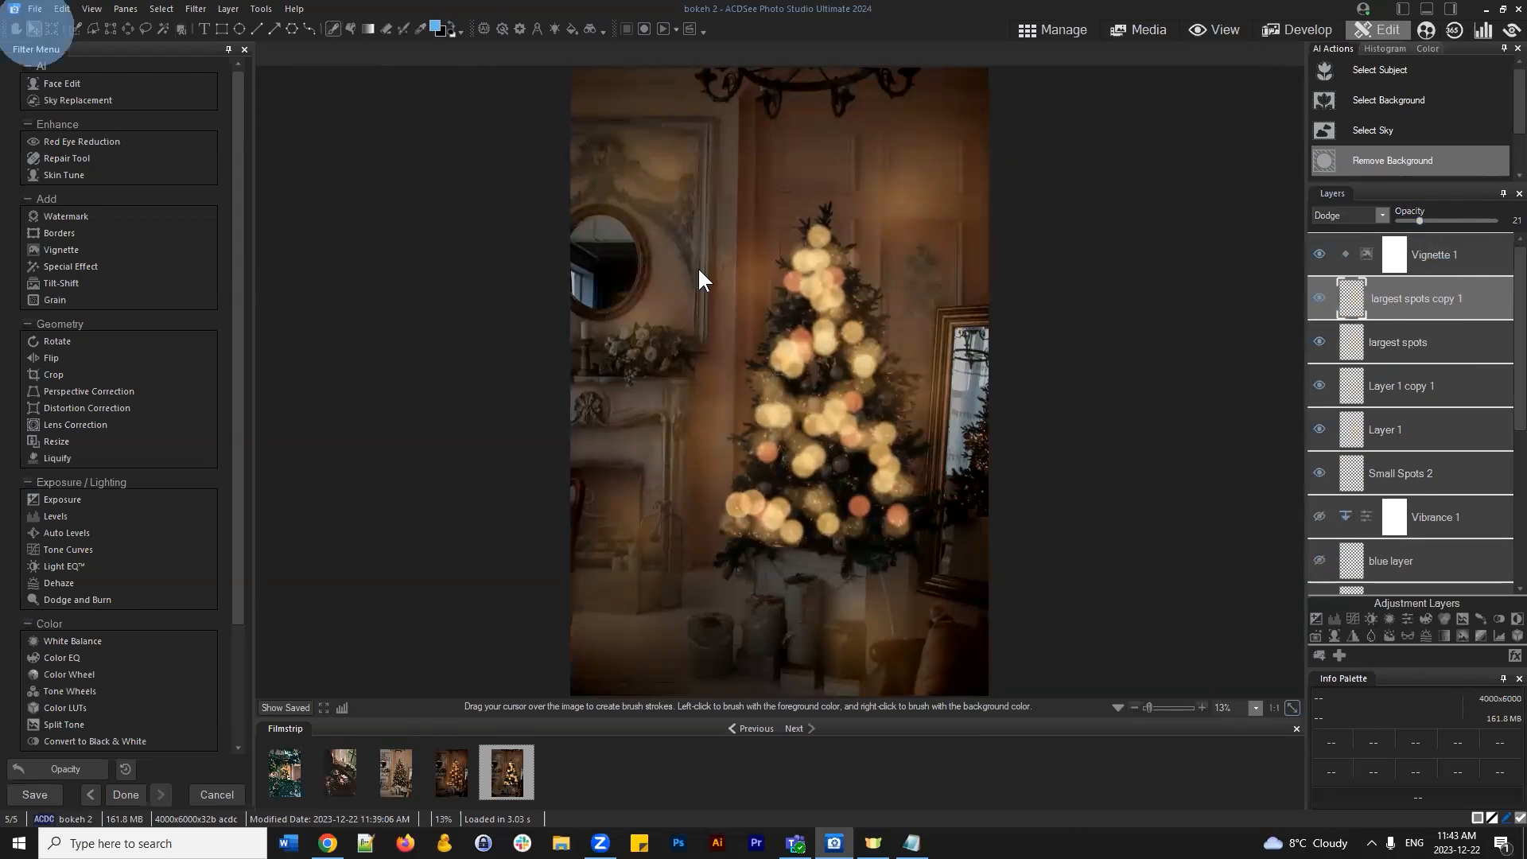
mouse_move(837, 387)
left_mouse_down()
mouse_move(852, 399)
mouse_move(843, 422)
mouse_move(671, 365)
mouse_move(682, 350)
mouse_move(652, 371)
mouse_move(716, 477)
mouse_move(843, 303)
mouse_move(854, 399)
mouse_move(860, 379)
mouse_move(845, 397)
left_mouse_up()
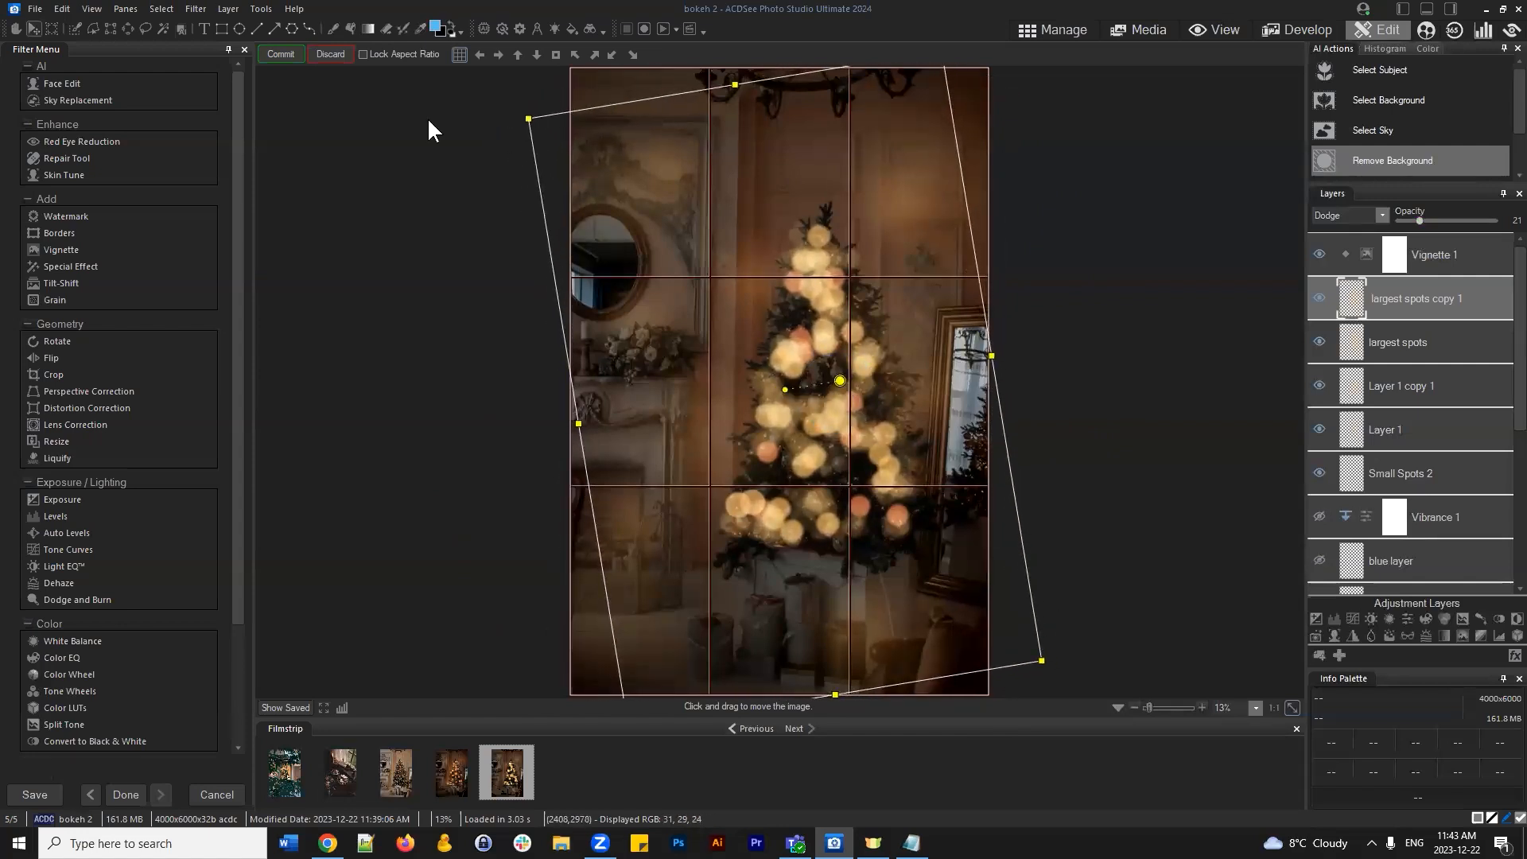
left_click(274, 53)
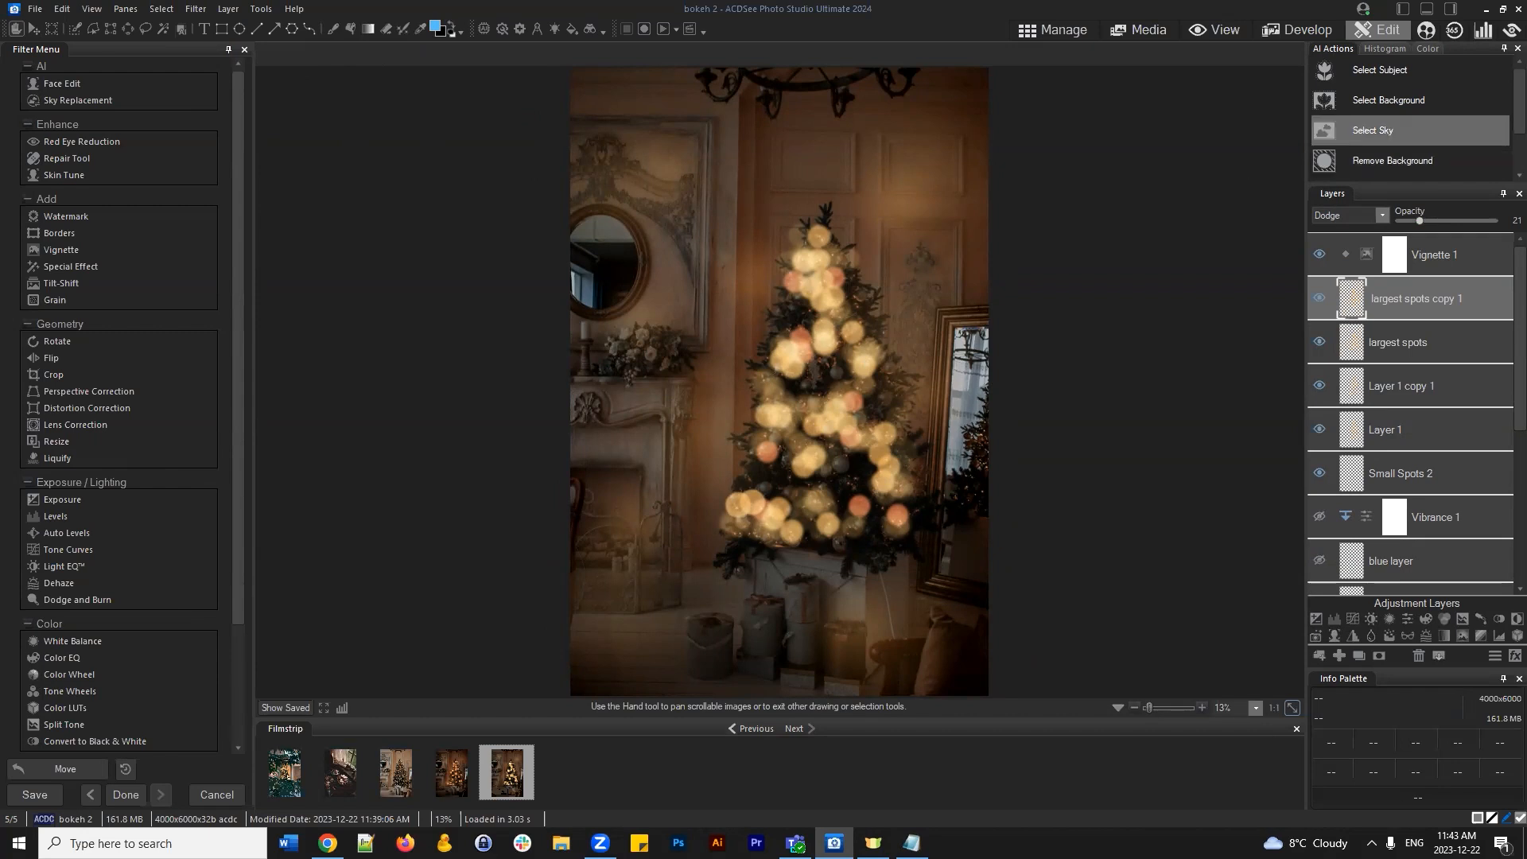
Rename the duplicated largest spots layer as "copied layer"
right_click(1408, 284)
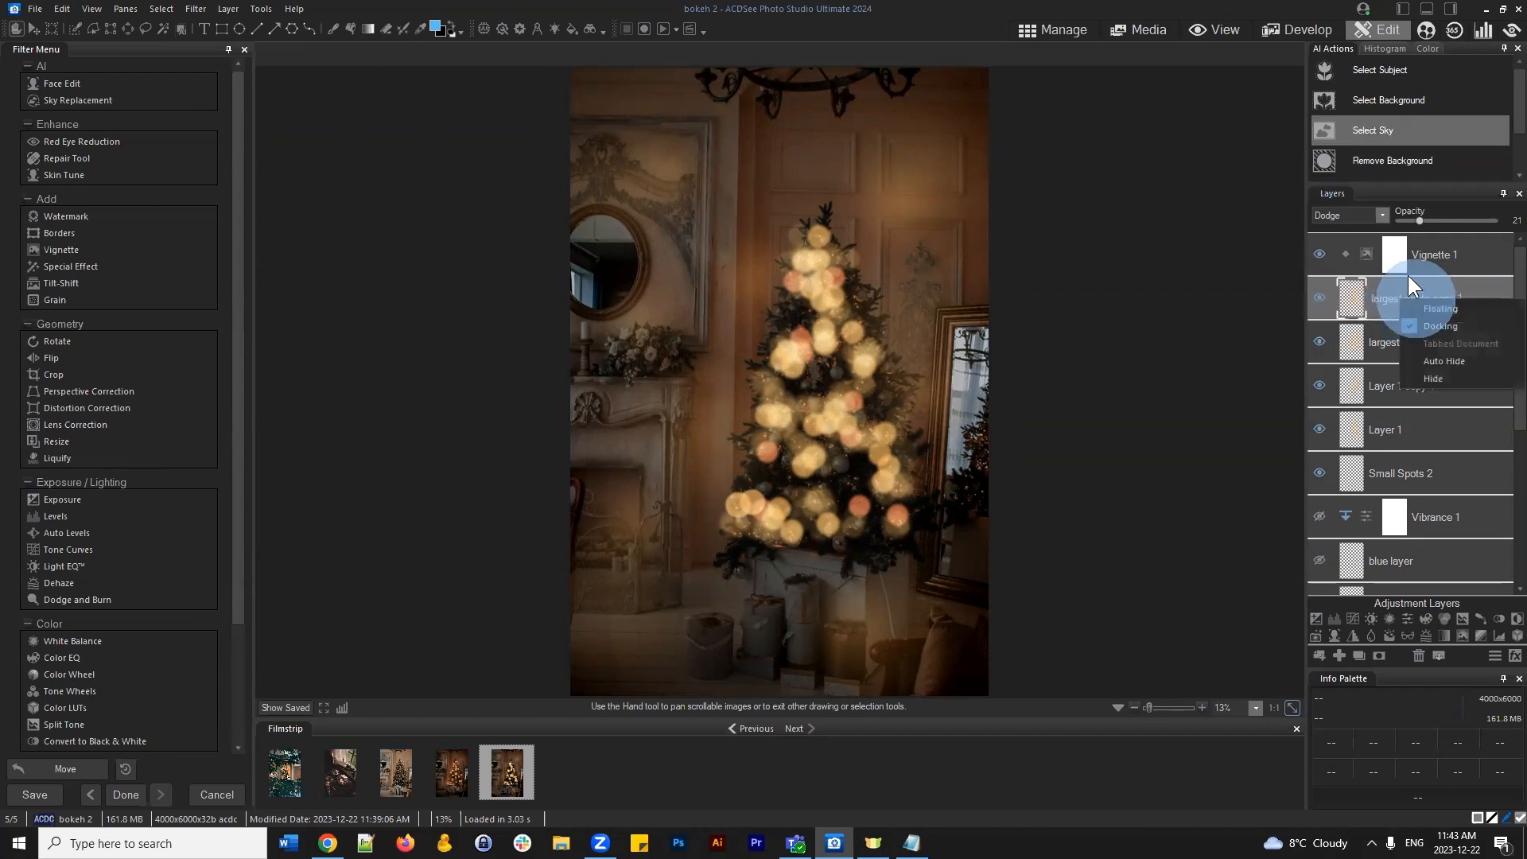
right_click(1412, 294)
left_click(1374, 307)
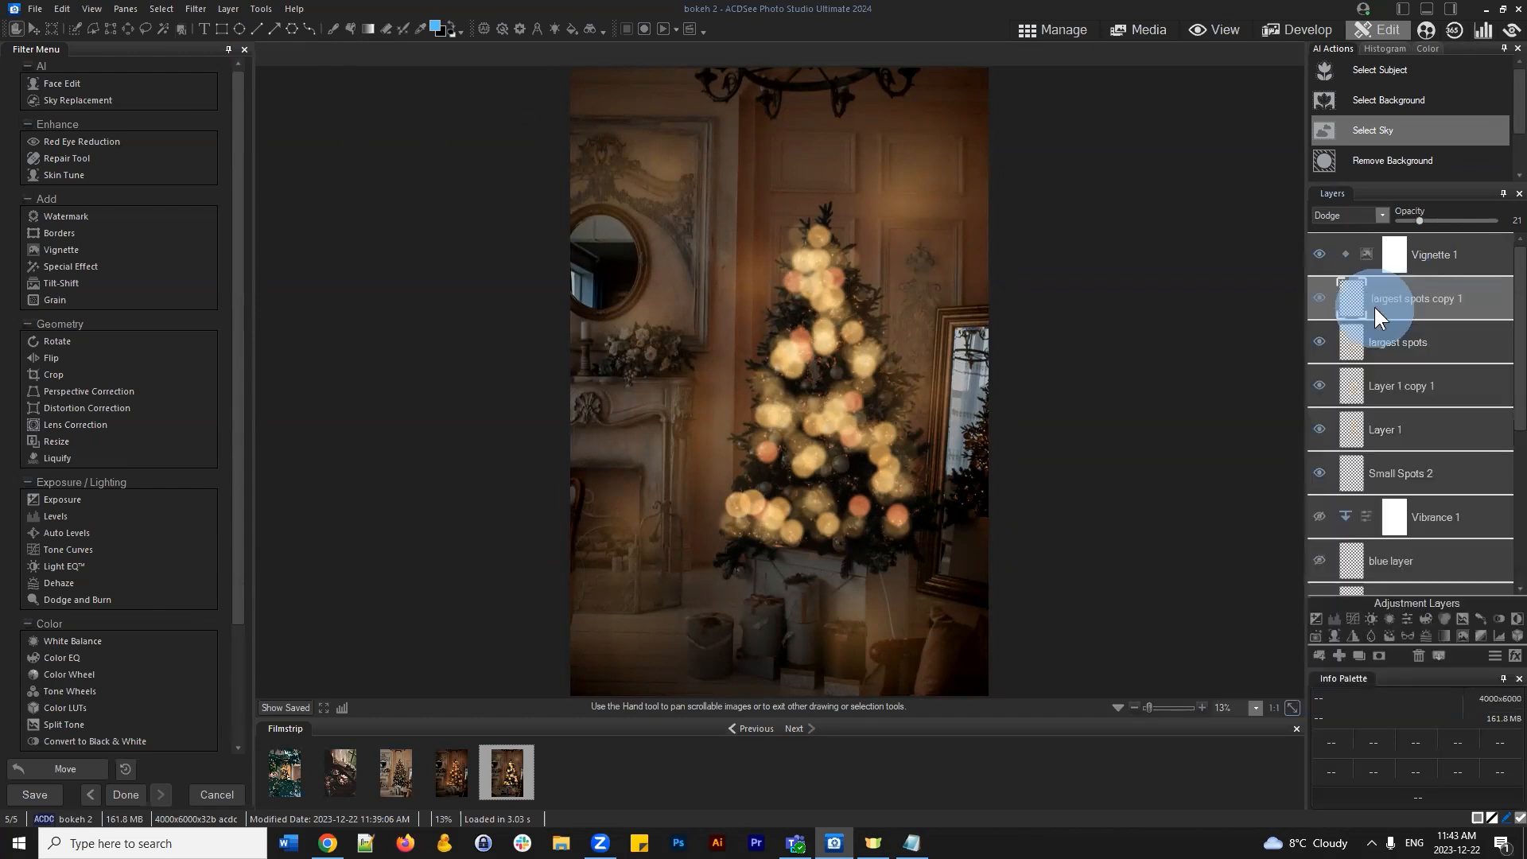
type("copied layer")
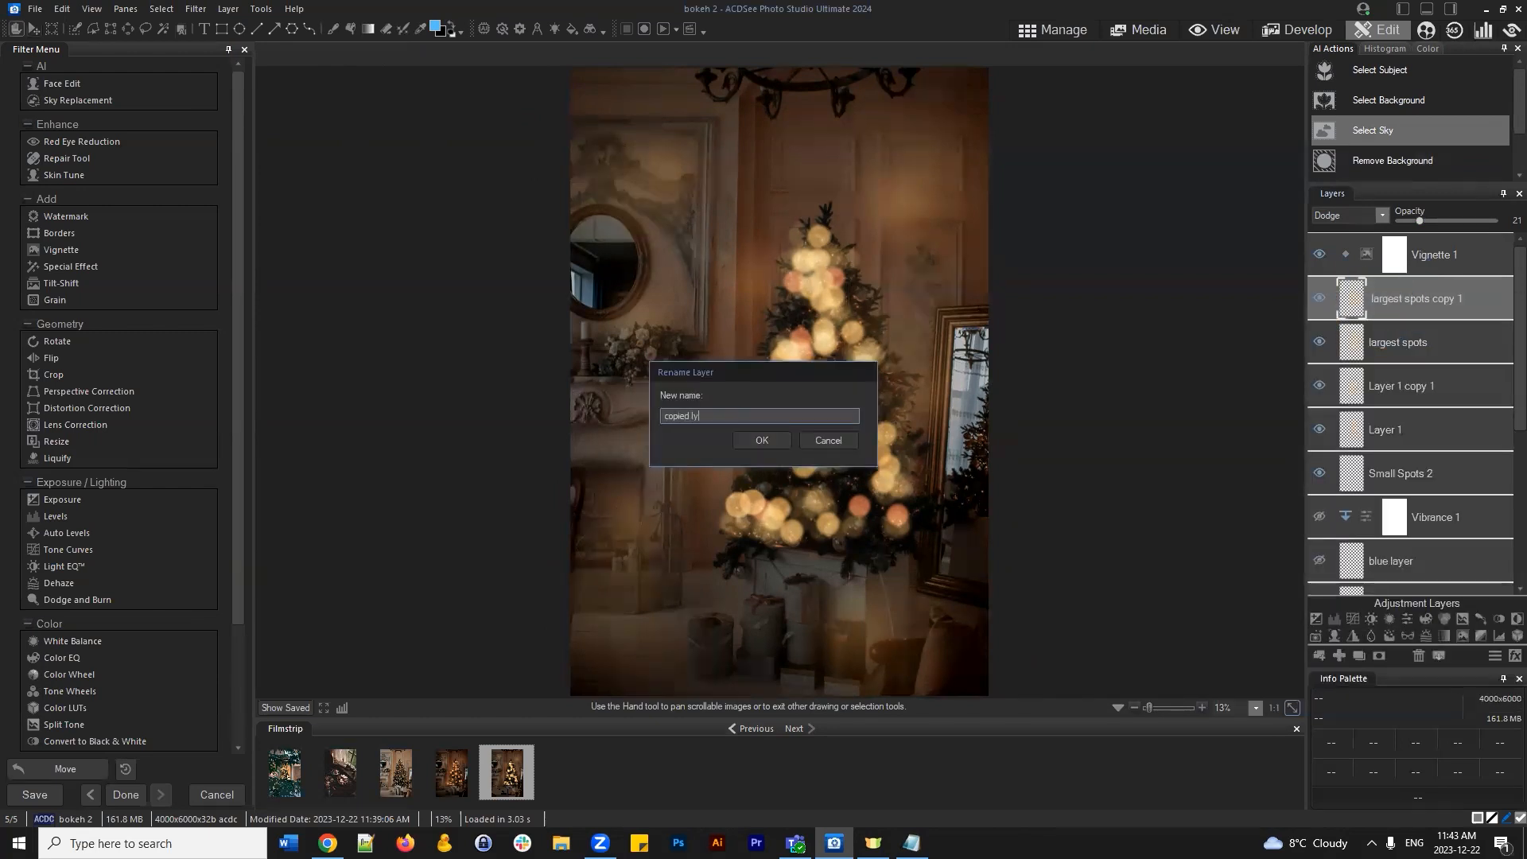
key("Return")
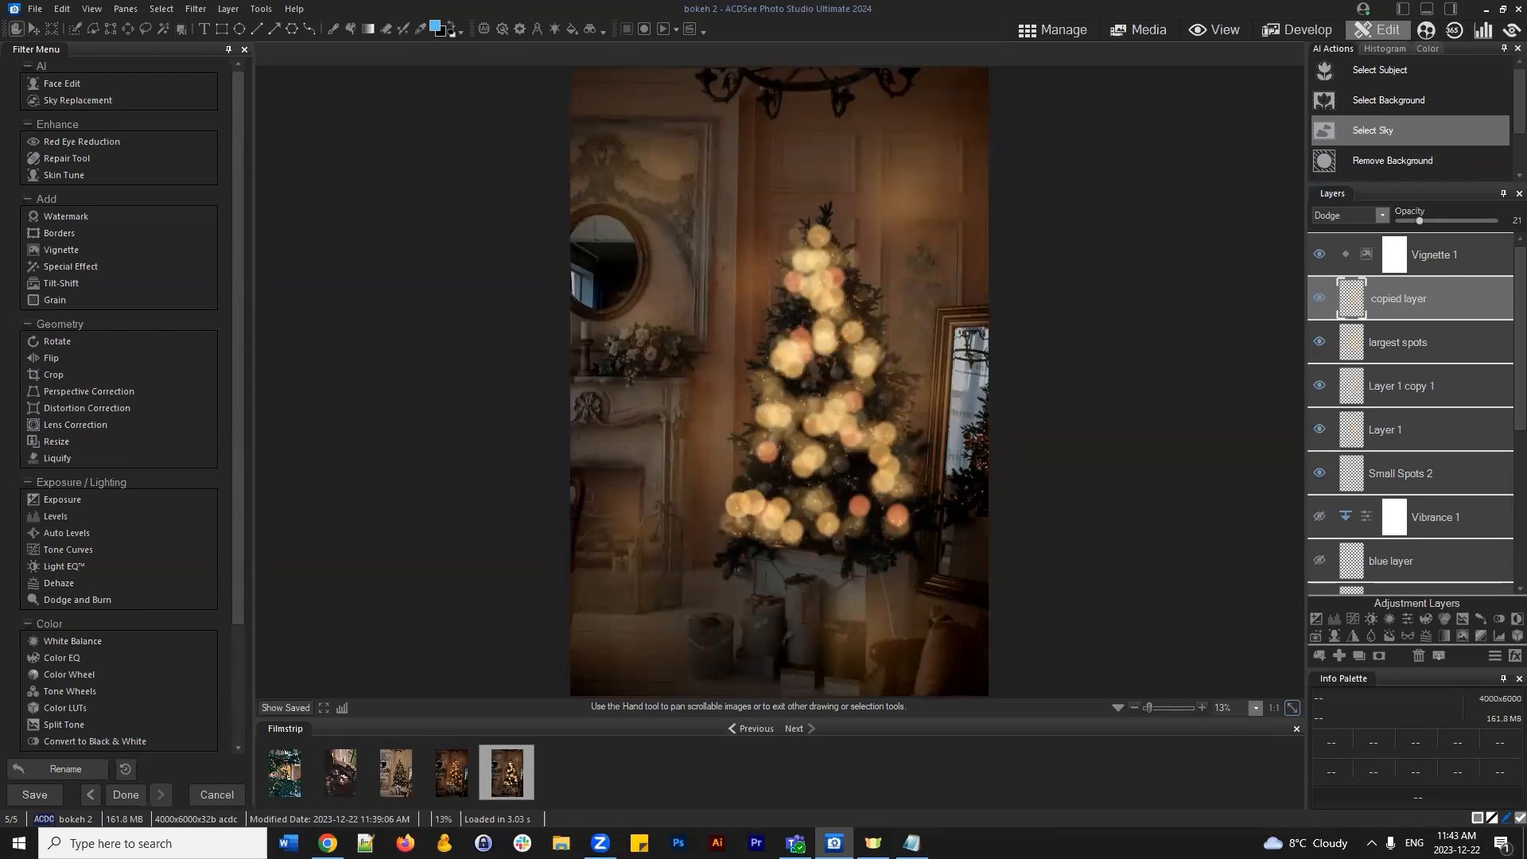
Add a Vibrance adjustment layer directly above the copied layer and clip it to that layer
left_click(1406, 617)
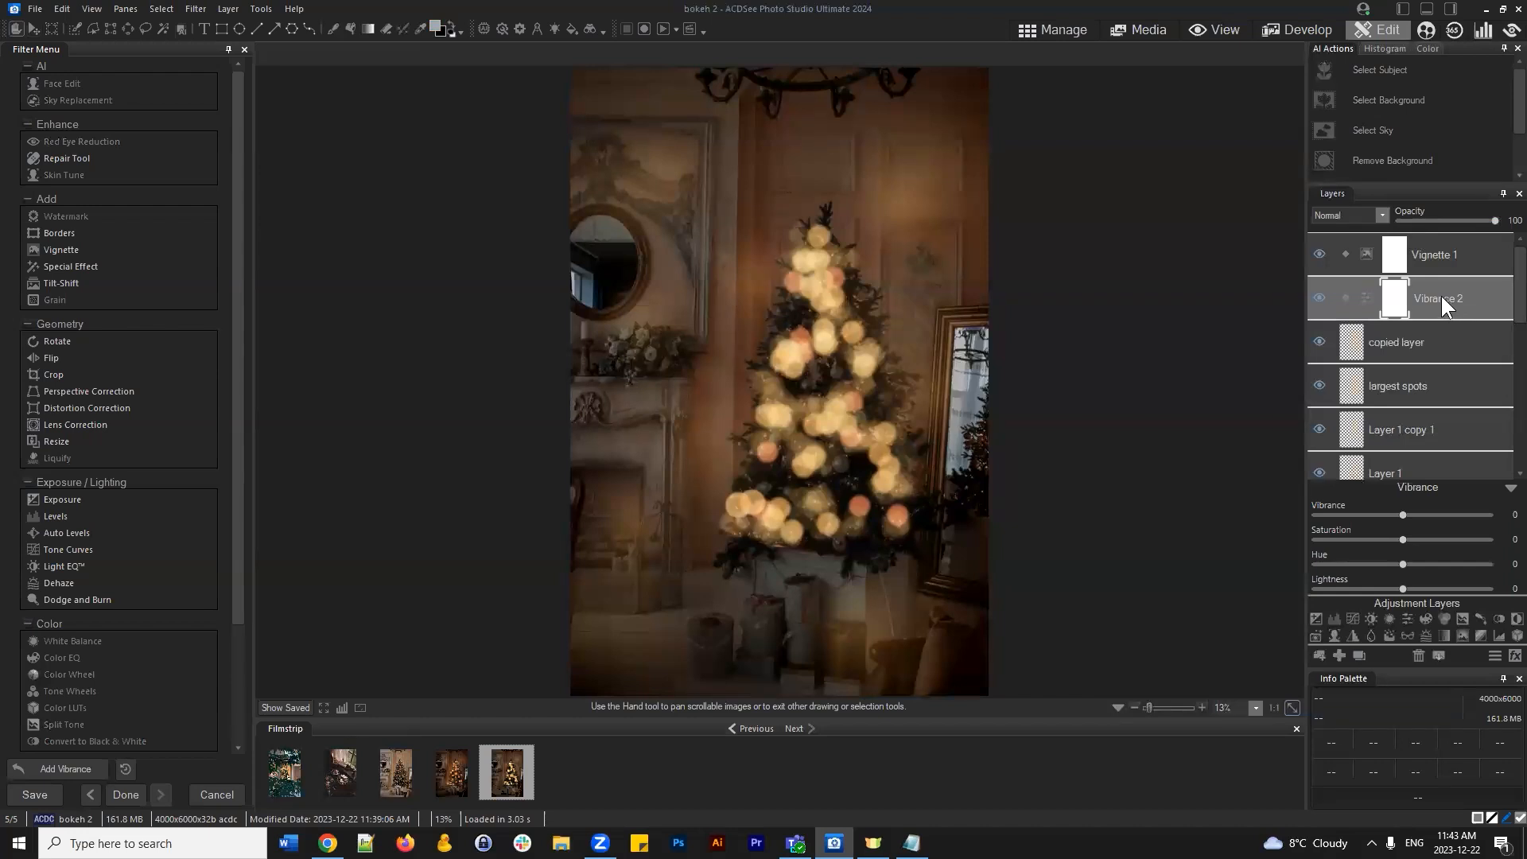
left_click(1351, 295)
left_click_drag(1404, 560, 1448, 561)
left_click_drag(1466, 561, 1380, 565)
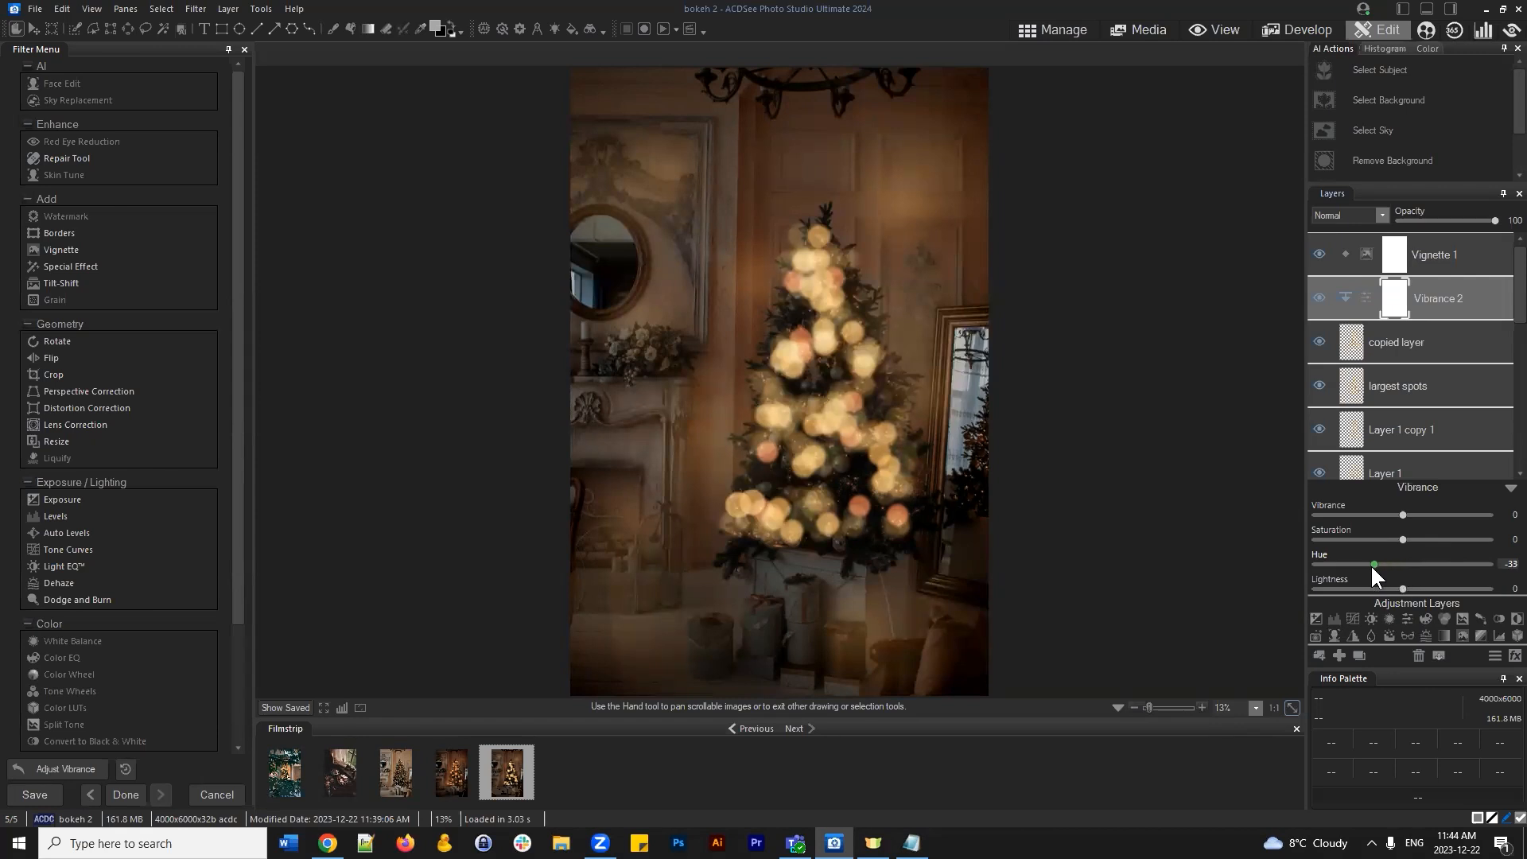
double_click(1385, 562)
Set the Vibrance 2 adjustment's vibrance to 68, its hue to -100 and its layer opacity to 37
left_click_drag(1402, 515, 1462, 517)
left_click_drag(1402, 564, 1362, 565)
left_click_drag(1496, 221, 1433, 221)
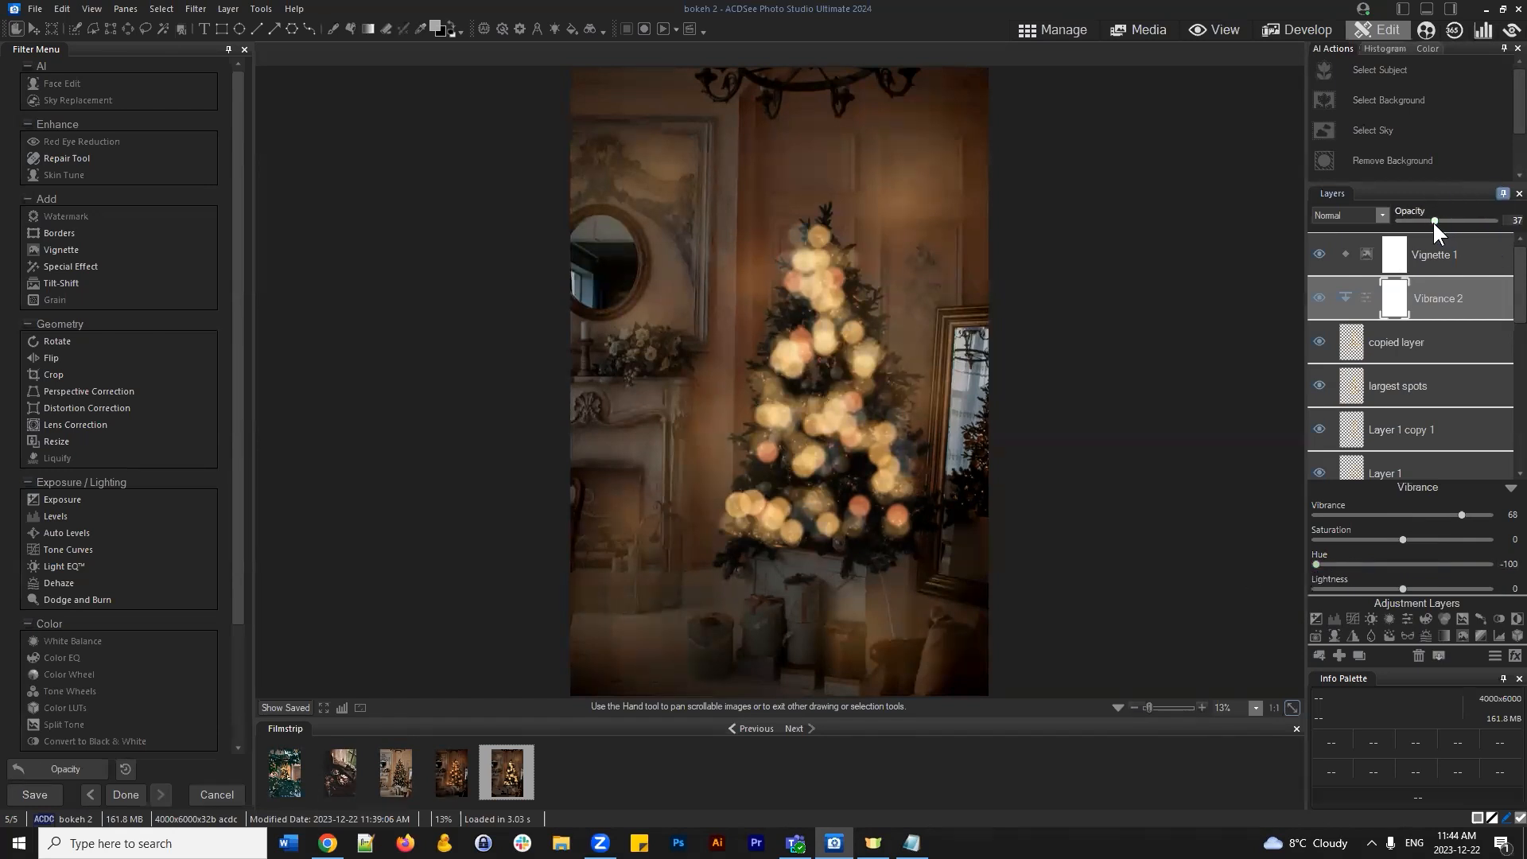
left_click(1509, 488)
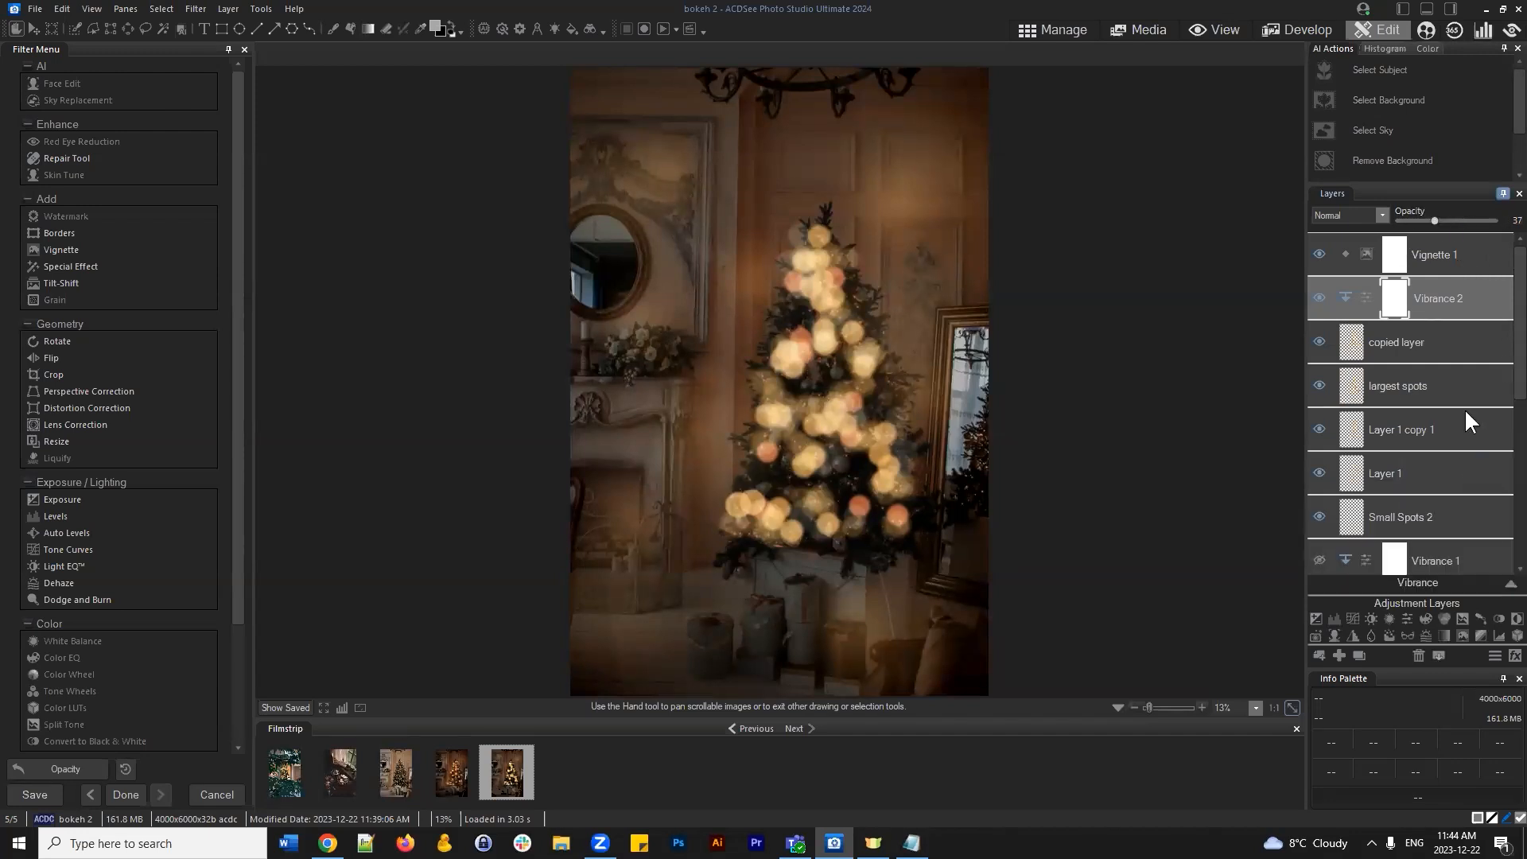
scroll(1458, 313, "down", 1)
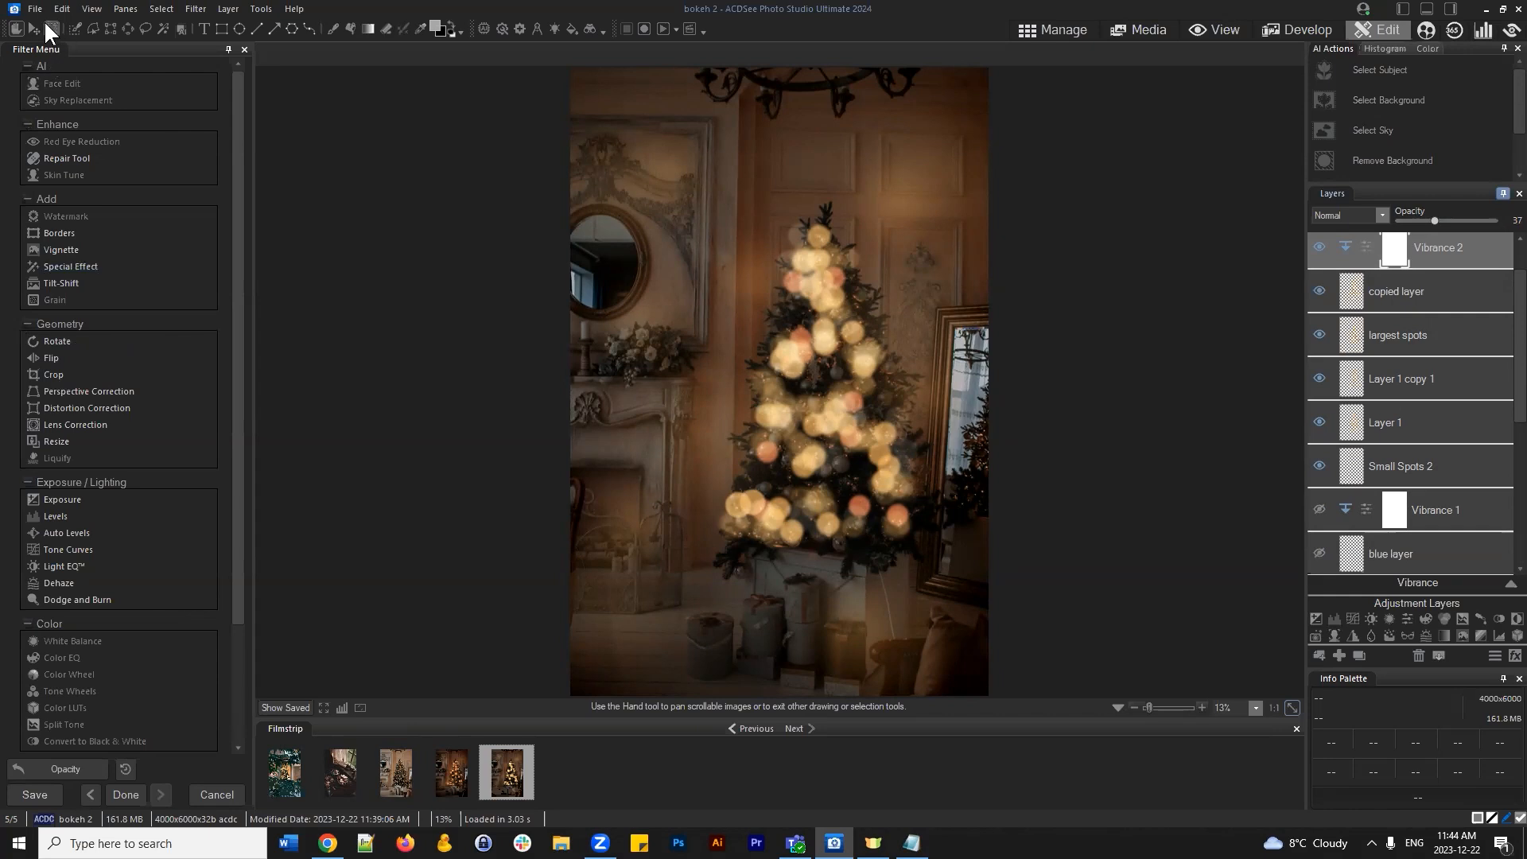
scroll(1414, 289, "down", 3)
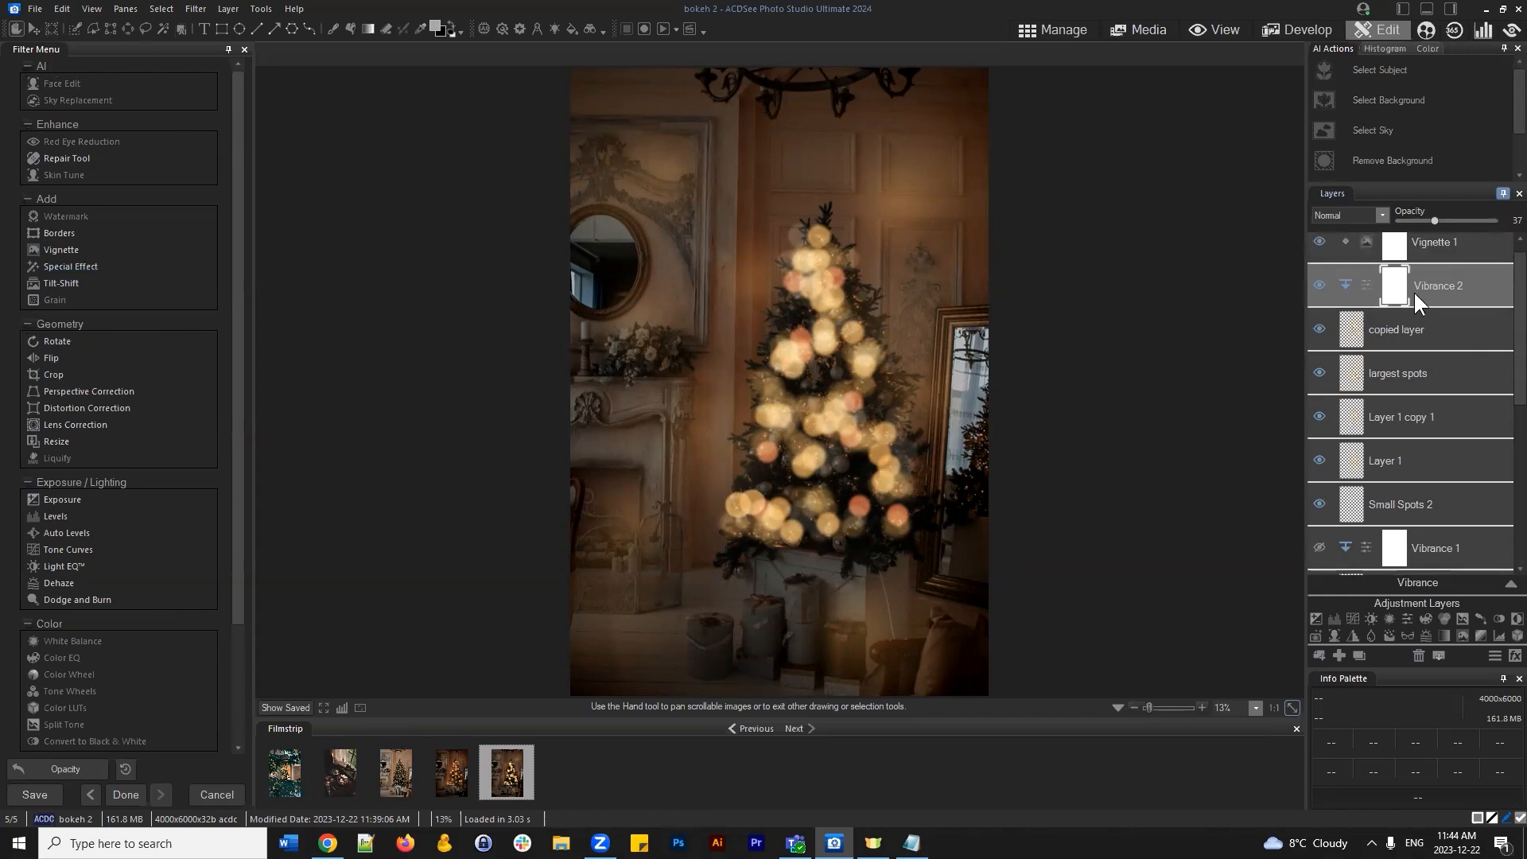
scroll(1422, 268, "down", 5)
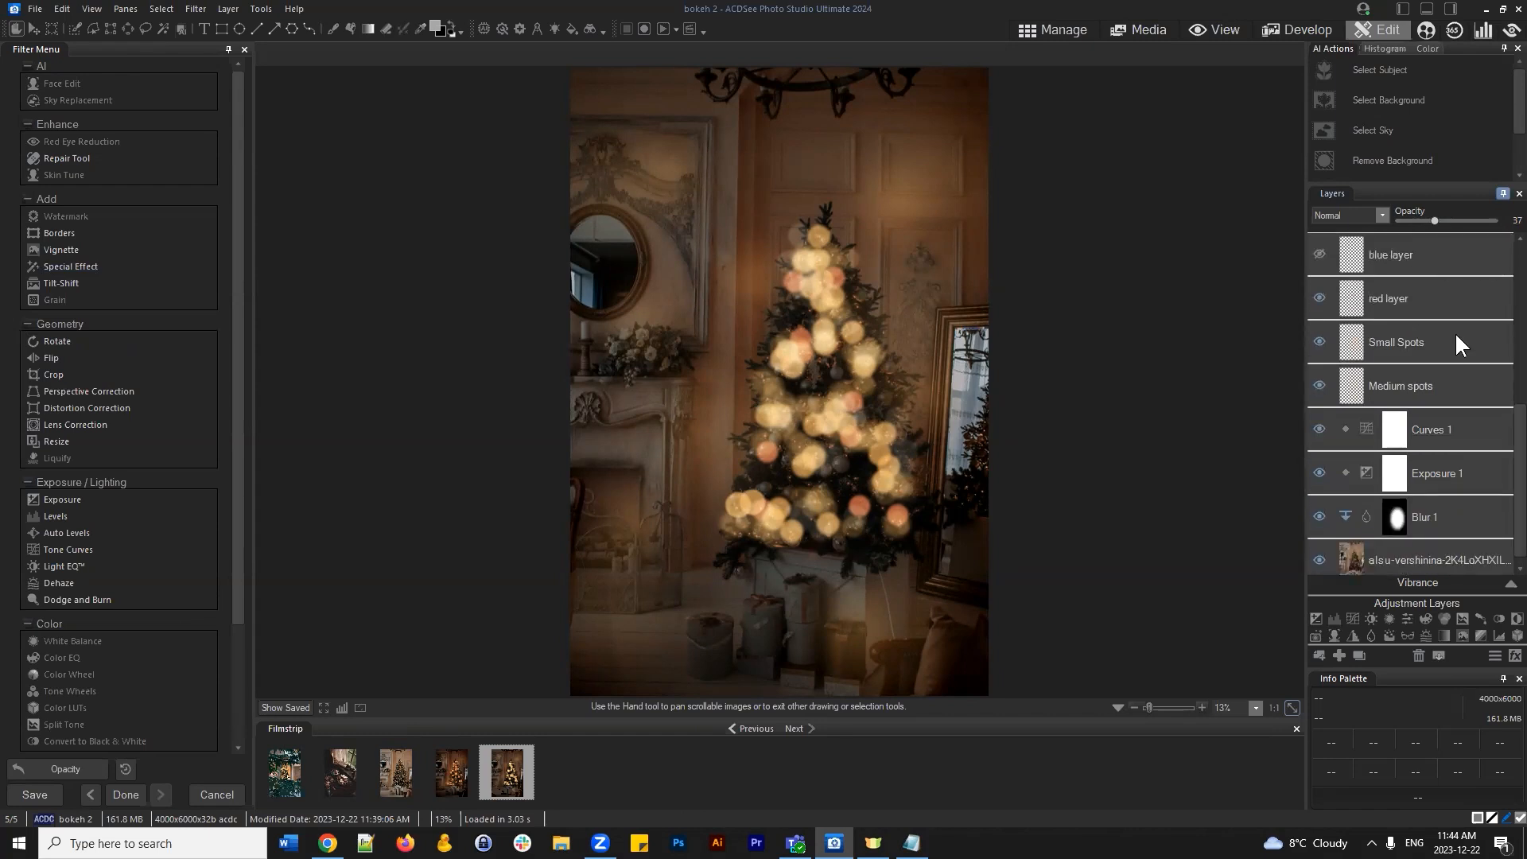
Add a blank layer directly above the Curves 1 adjustment and rename it "mirrors"
left_click(1464, 441)
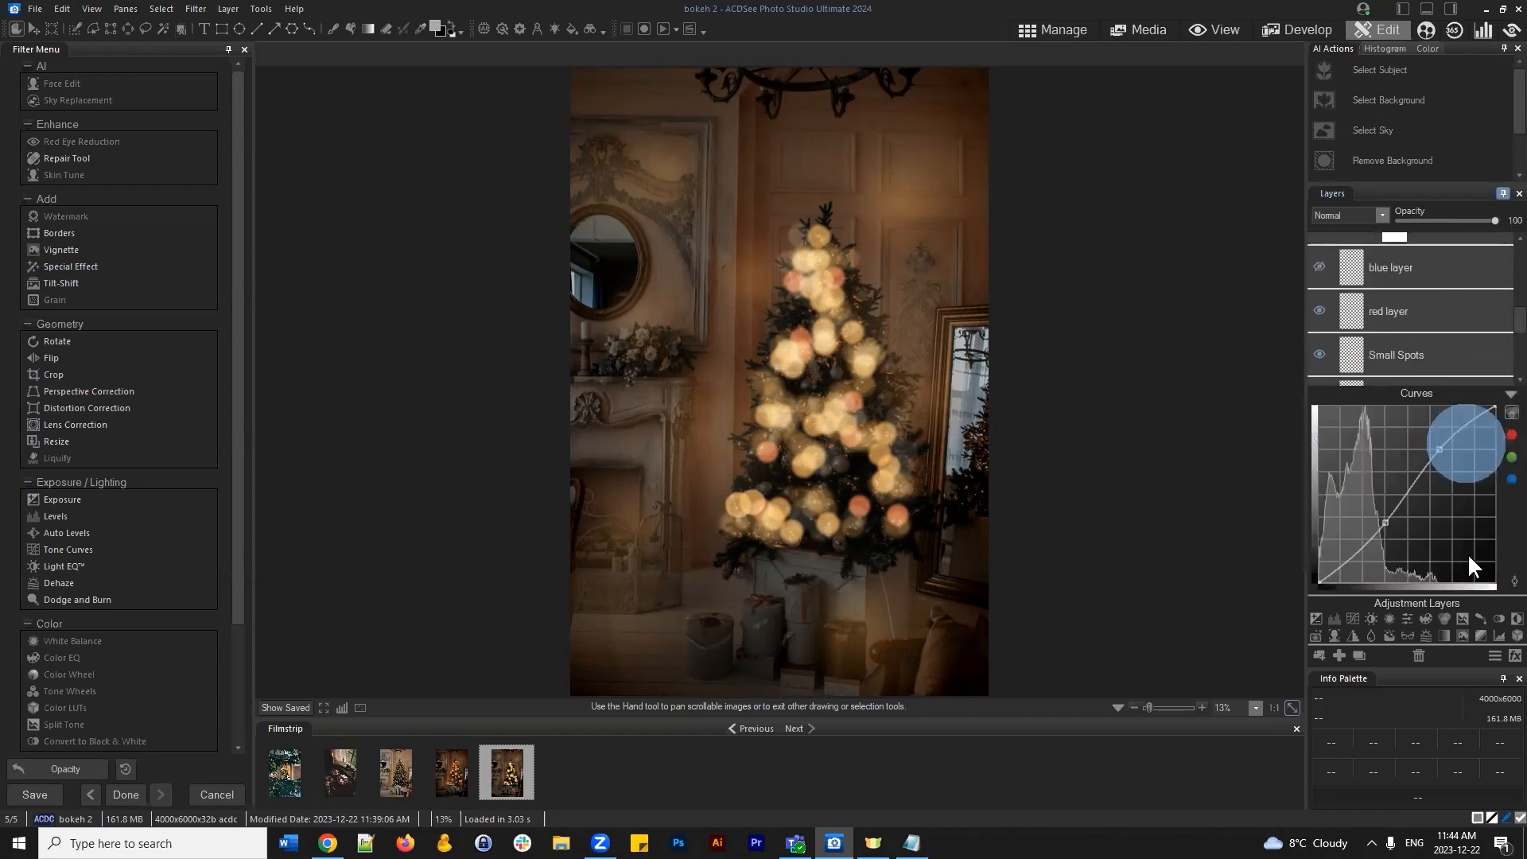
left_click(1509, 394)
left_click(1339, 656)
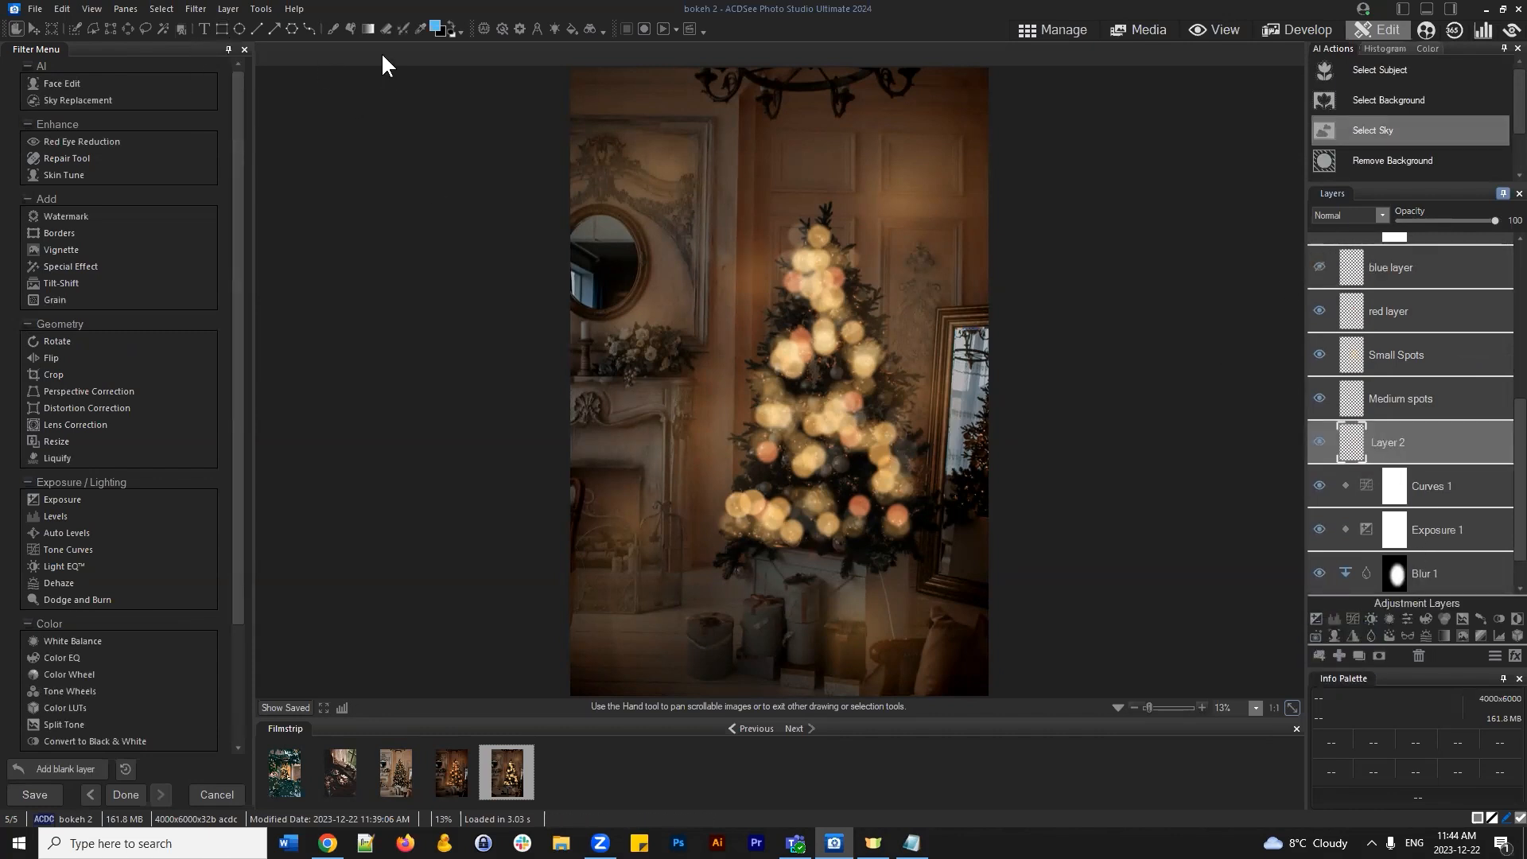
right_click(1406, 436)
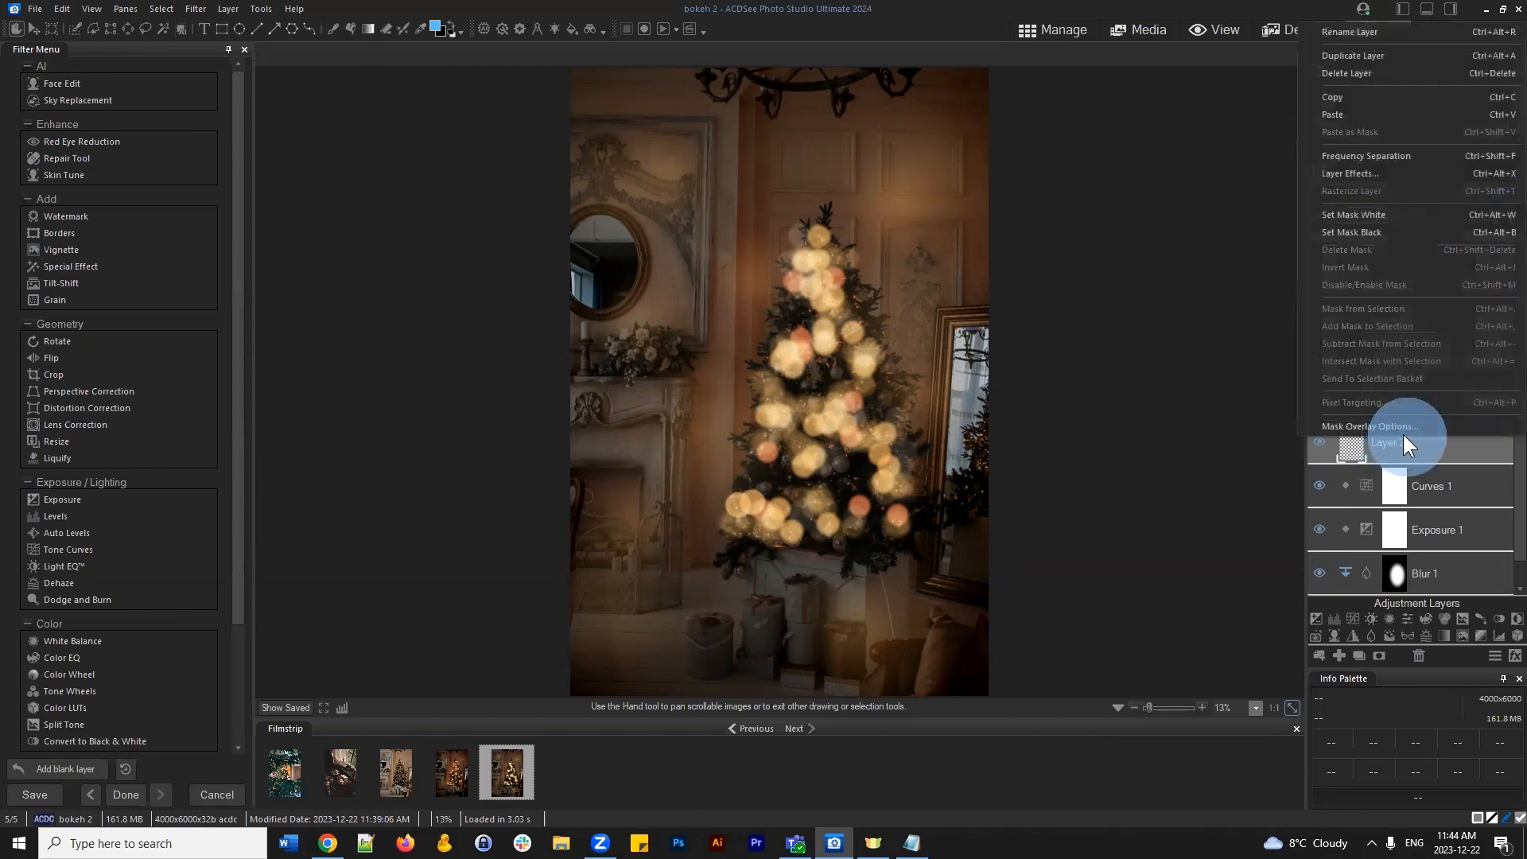
left_click(1369, 36)
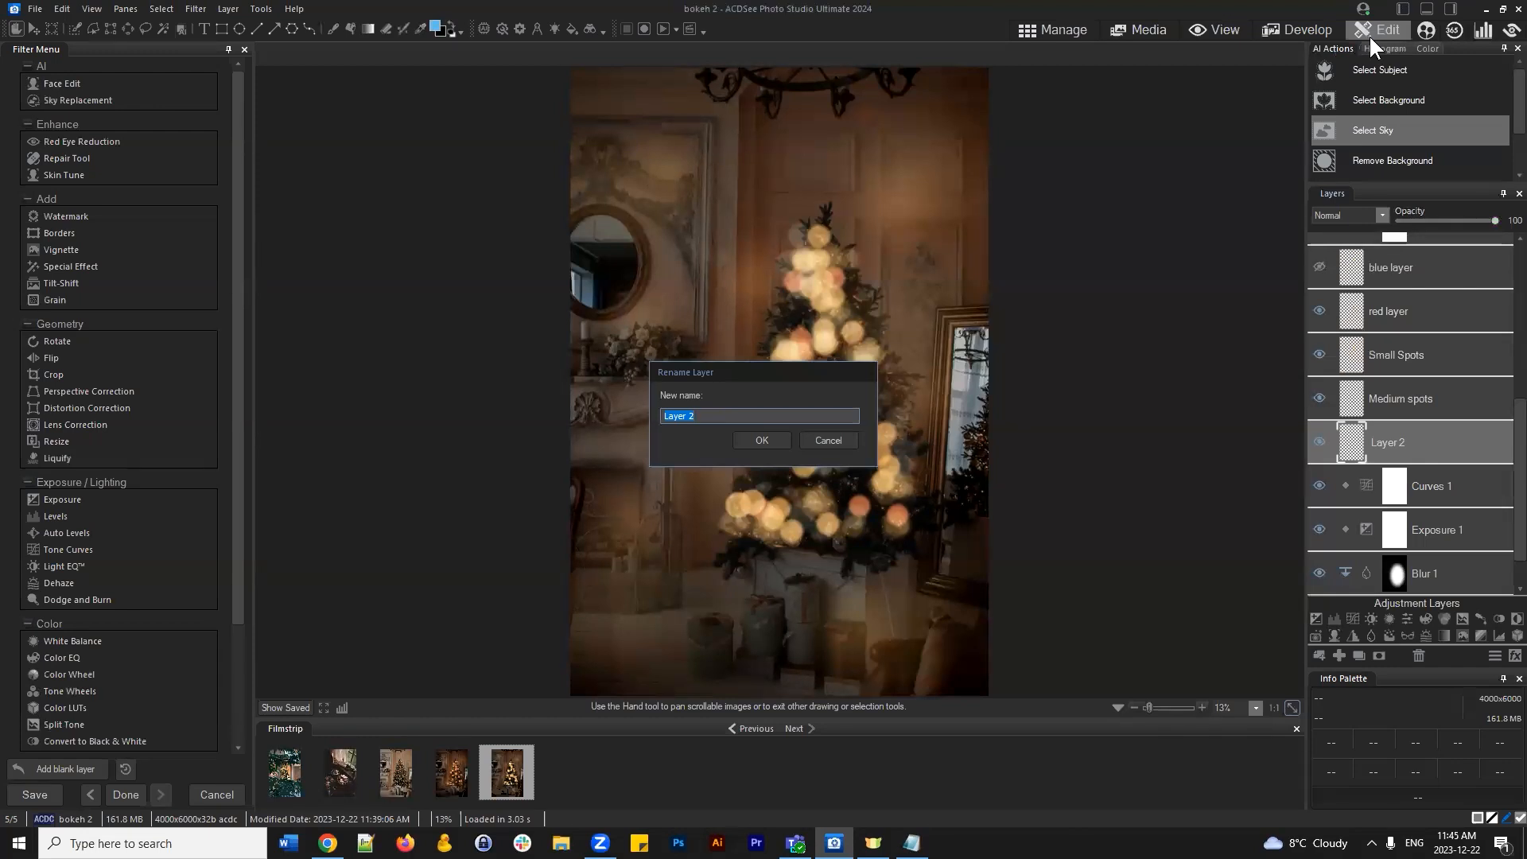
type("mirrors")
key("Return")
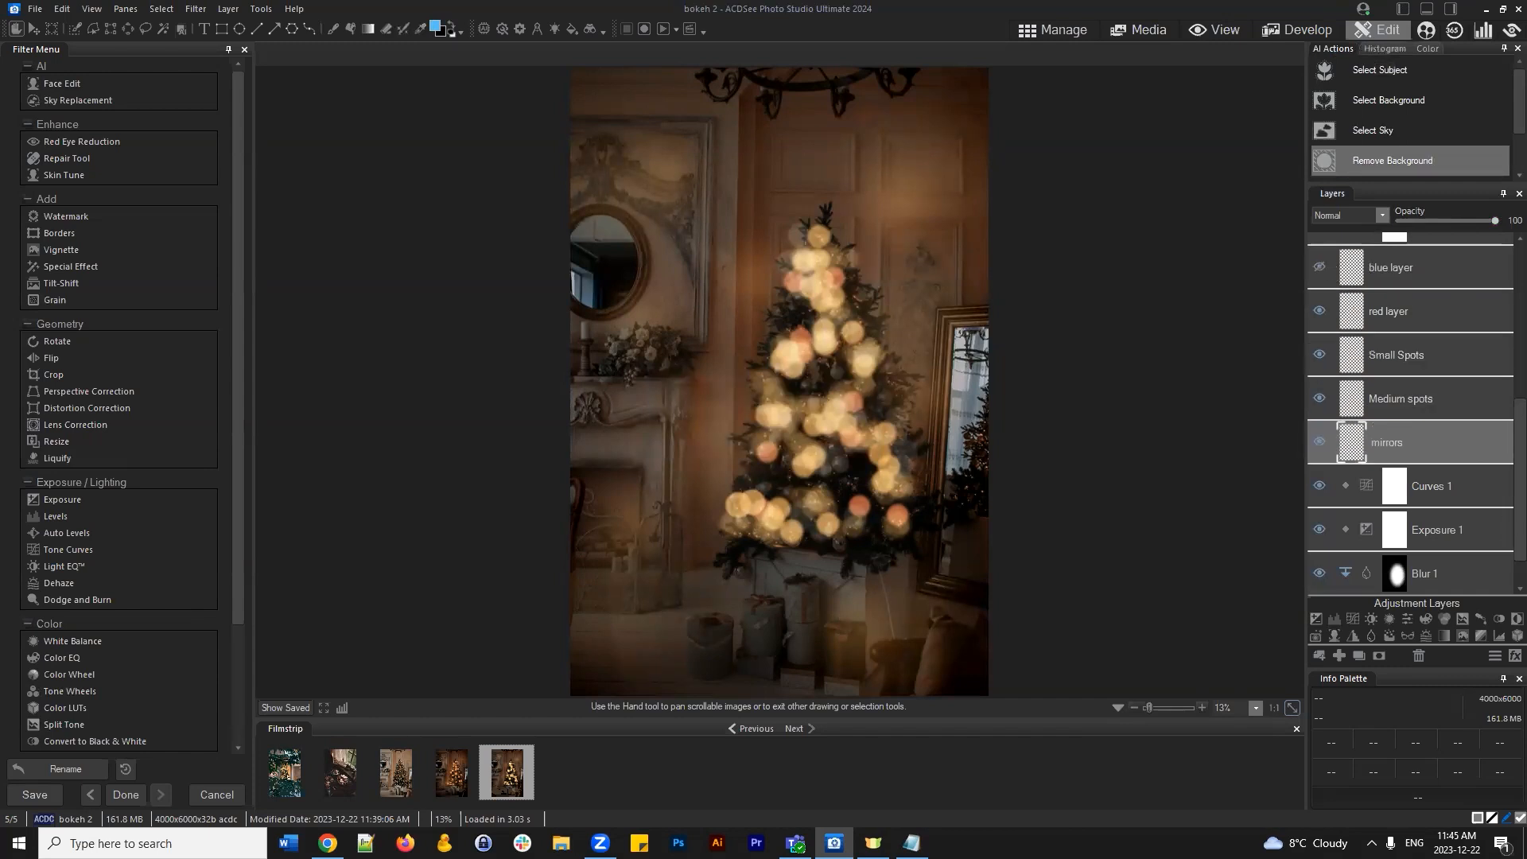
Paint black over the tall framed mirror beside the tree, using the Brush at size 362 with feathering 49
left_click(437, 29)
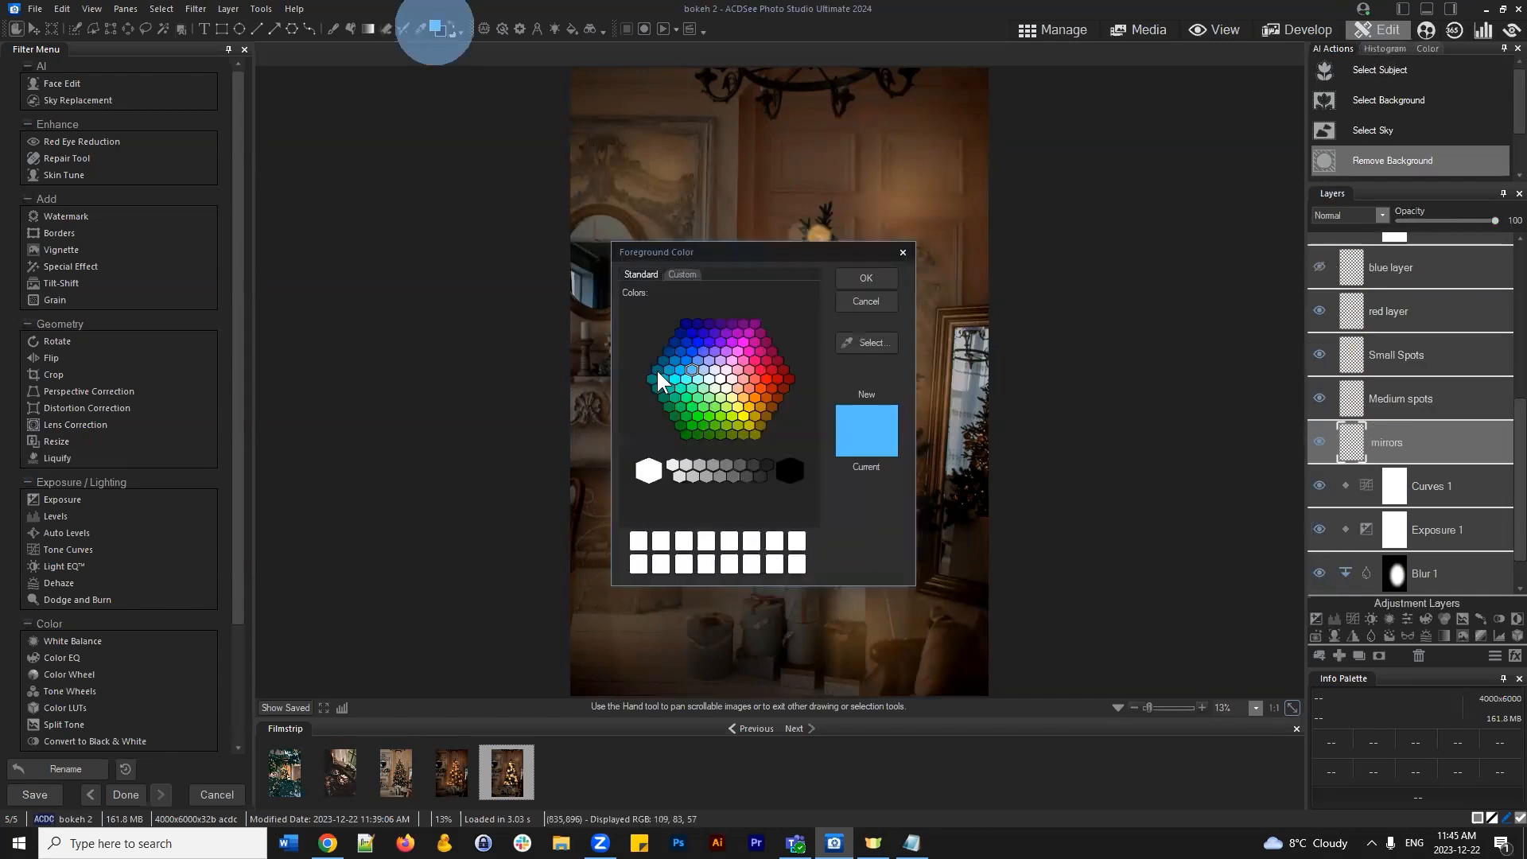
left_click(788, 471)
left_click(866, 278)
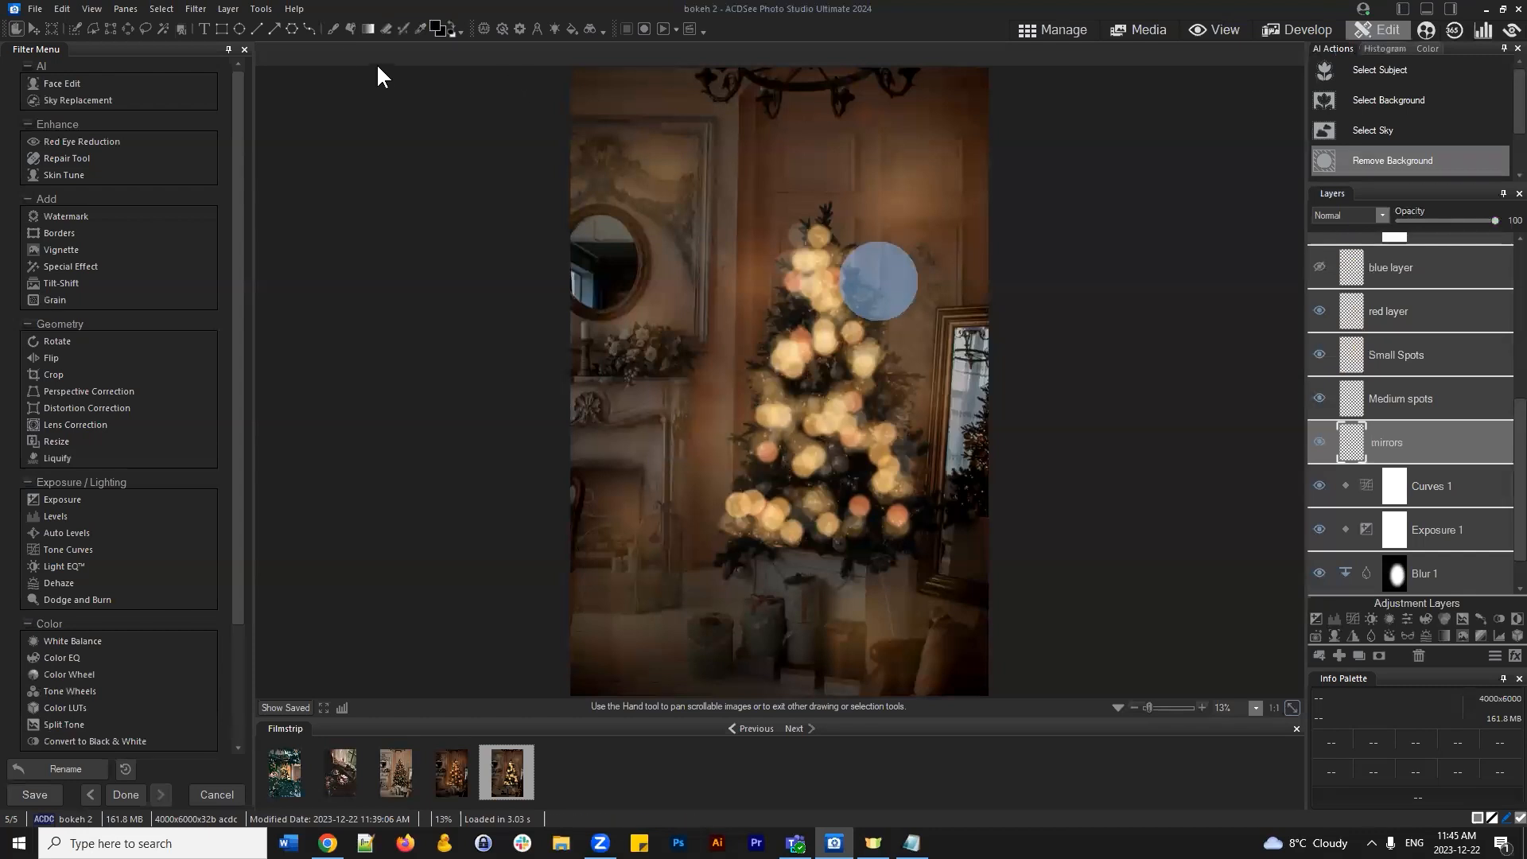
left_click(333, 29)
scroll(783, 295, "up", 3)
left_click_drag(490, 59, 512, 60)
mouse_move(986, 358)
left_mouse_down()
mouse_move(977, 480)
mouse_move(947, 557)
mouse_move(931, 540)
mouse_move(936, 591)
mouse_move(1010, 402)
left_mouse_up()
mouse_move(950, 354)
left_mouse_down()
mouse_move(975, 459)
mouse_move(979, 393)
left_mouse_up()
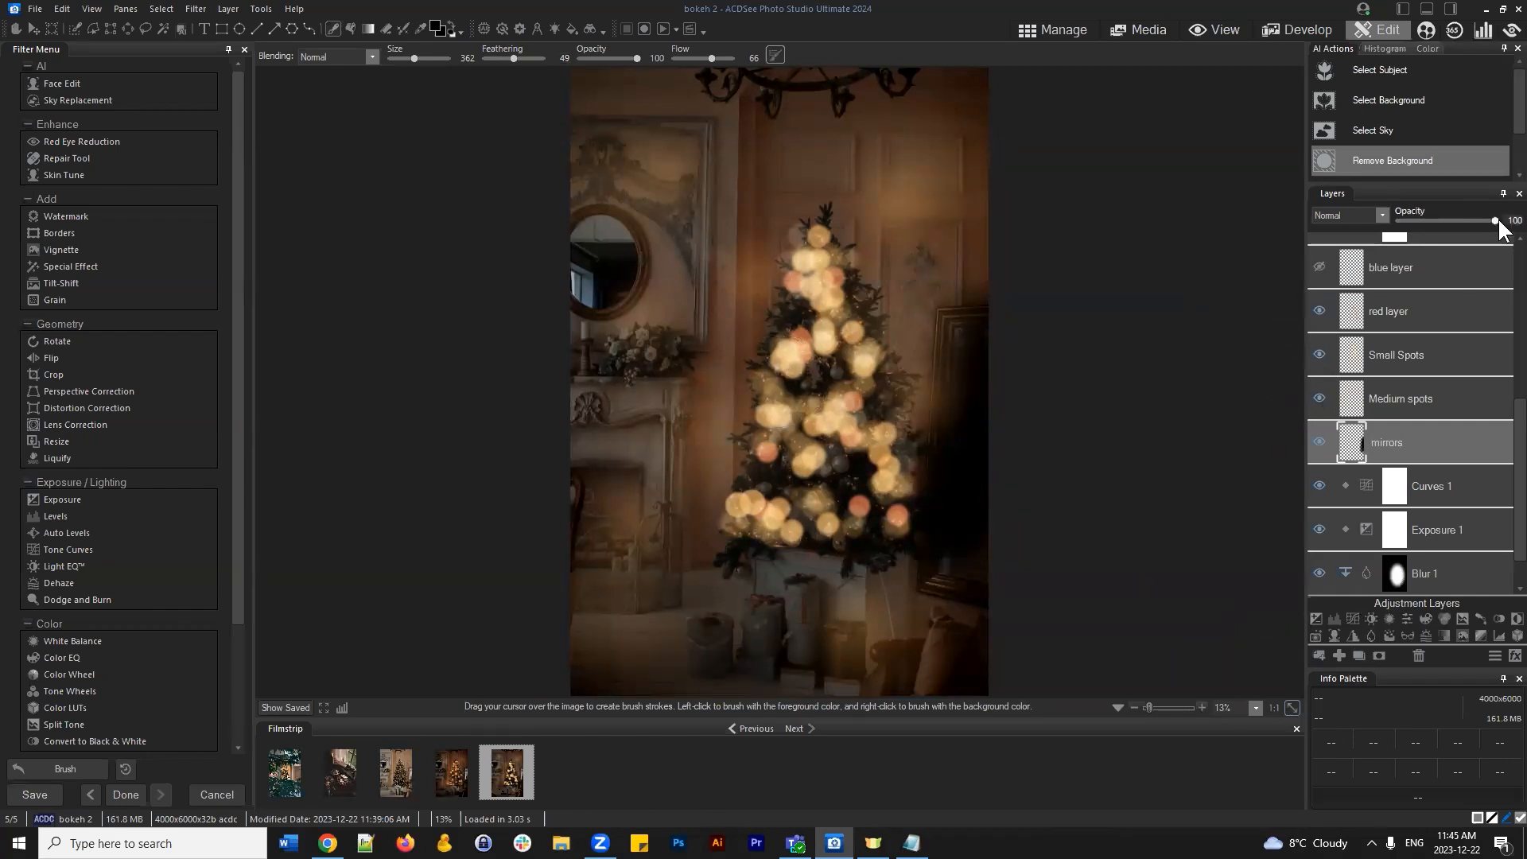
Try the mirrors layer at 38 opacity, and undo both the opacity change and the last brush stroke
left_click_drag(1483, 218, 1447, 216)
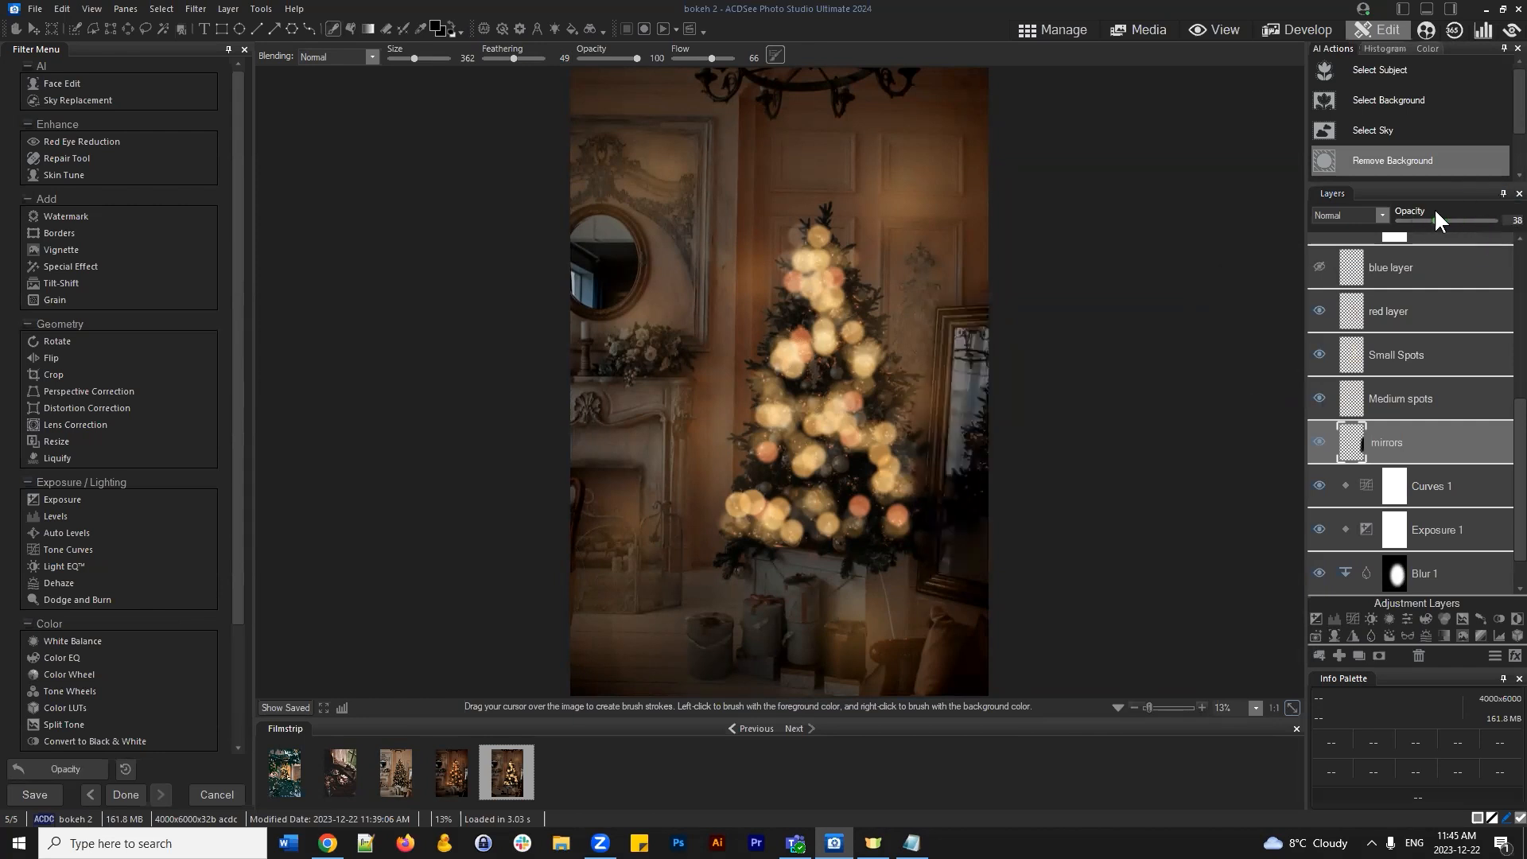
key("ctrl+z")
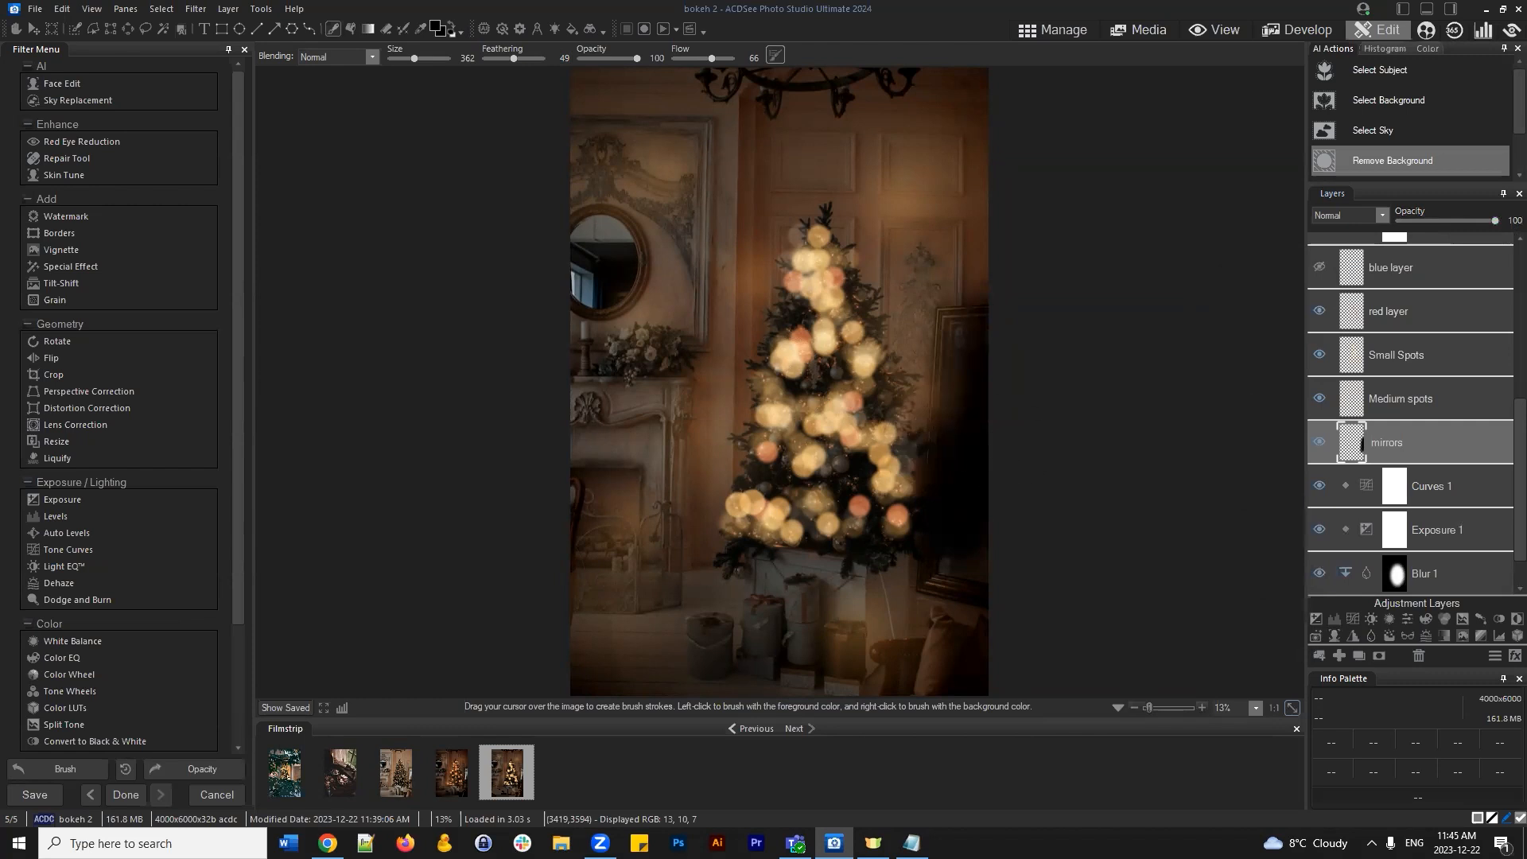
key("ctrl+z")
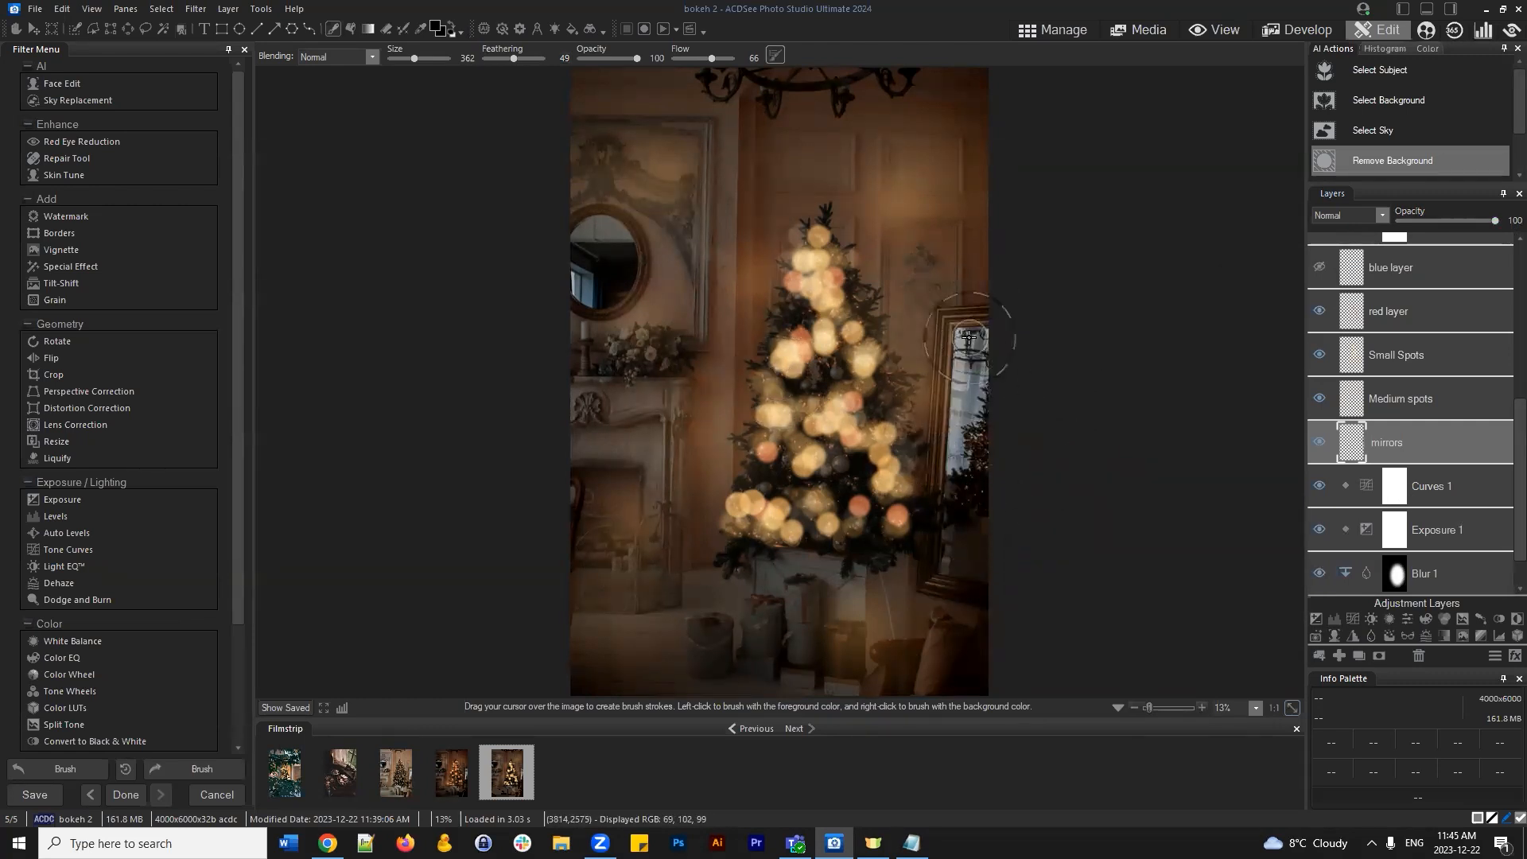
Brush black over the glass of the tall framed mirror and the round mirror on the mirrors layer
left_click_drag(958, 475, 971, 342)
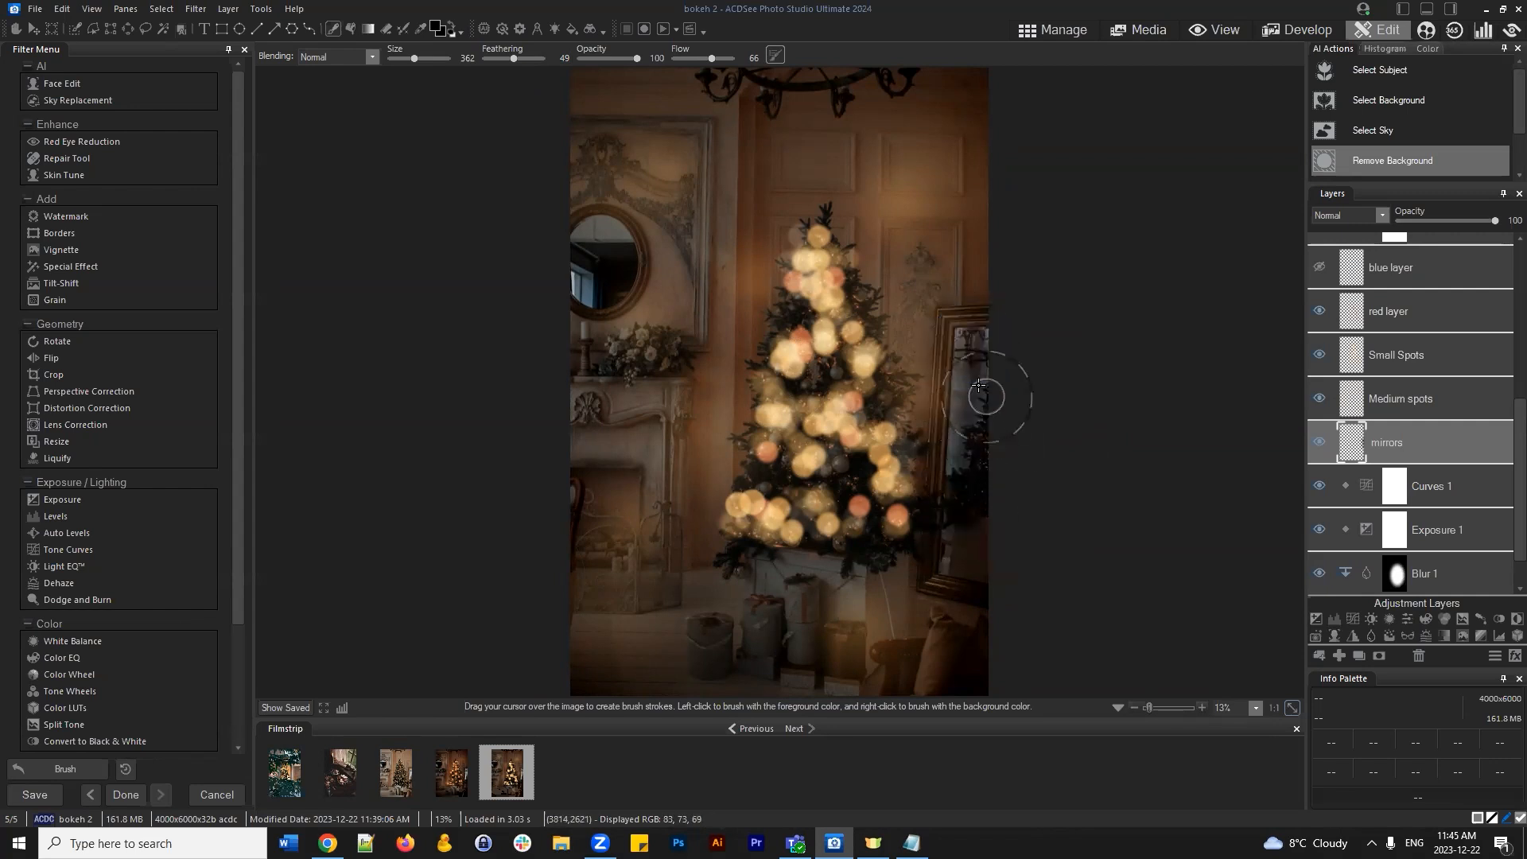
left_click(580, 282)
mouse_move(581, 282)
left_mouse_down()
mouse_move(561, 258)
mouse_move(603, 286)
mouse_move(578, 315)
left_mouse_up()
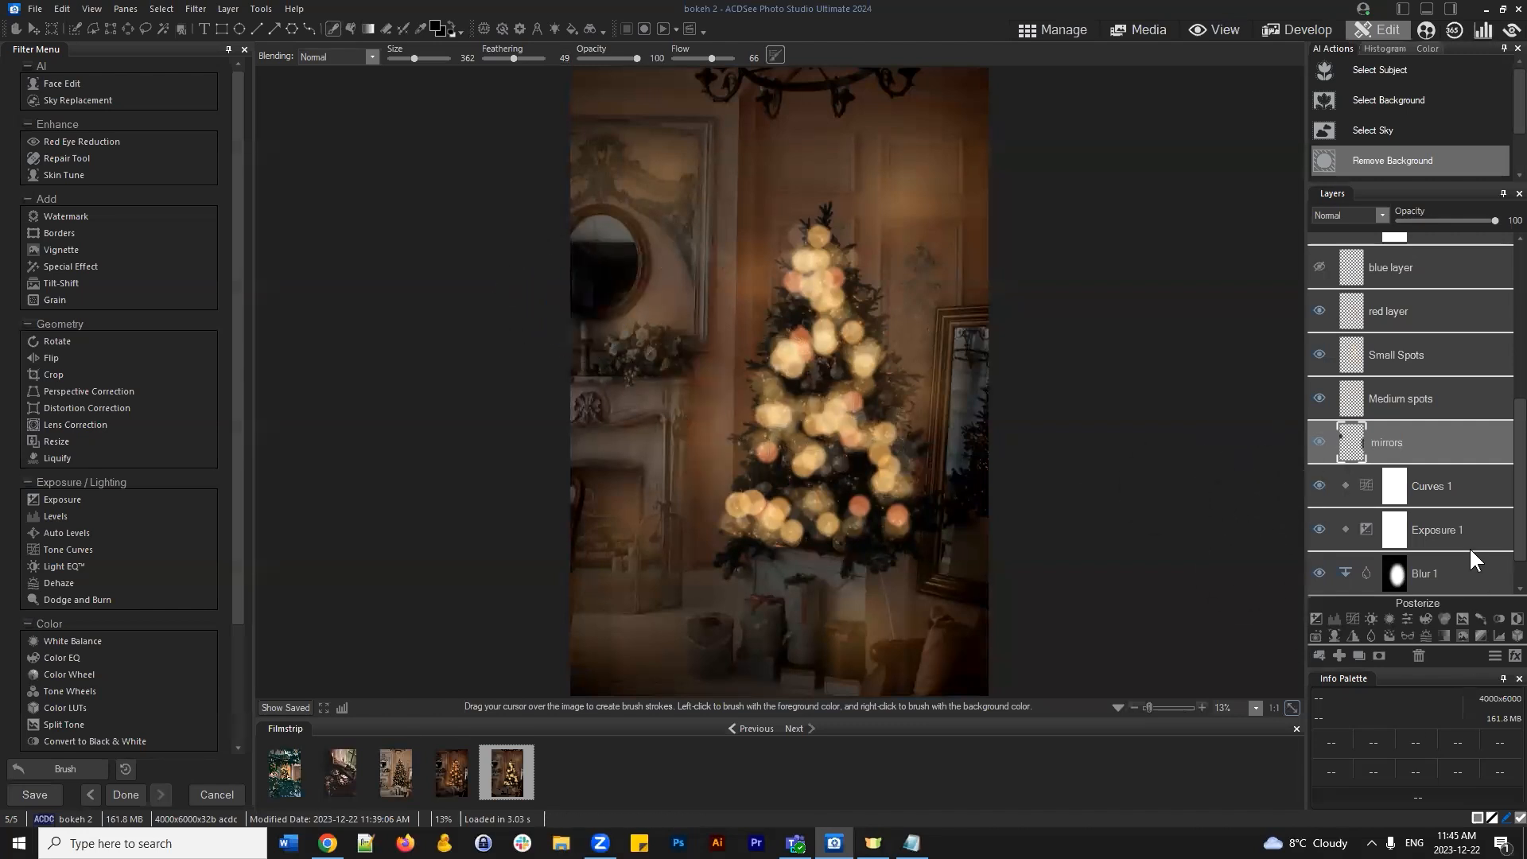
Try the Soft light, Hard light and Screen blend modes on the mirrors layer, settling on Multiply at 68 opacity
left_click(1381, 217)
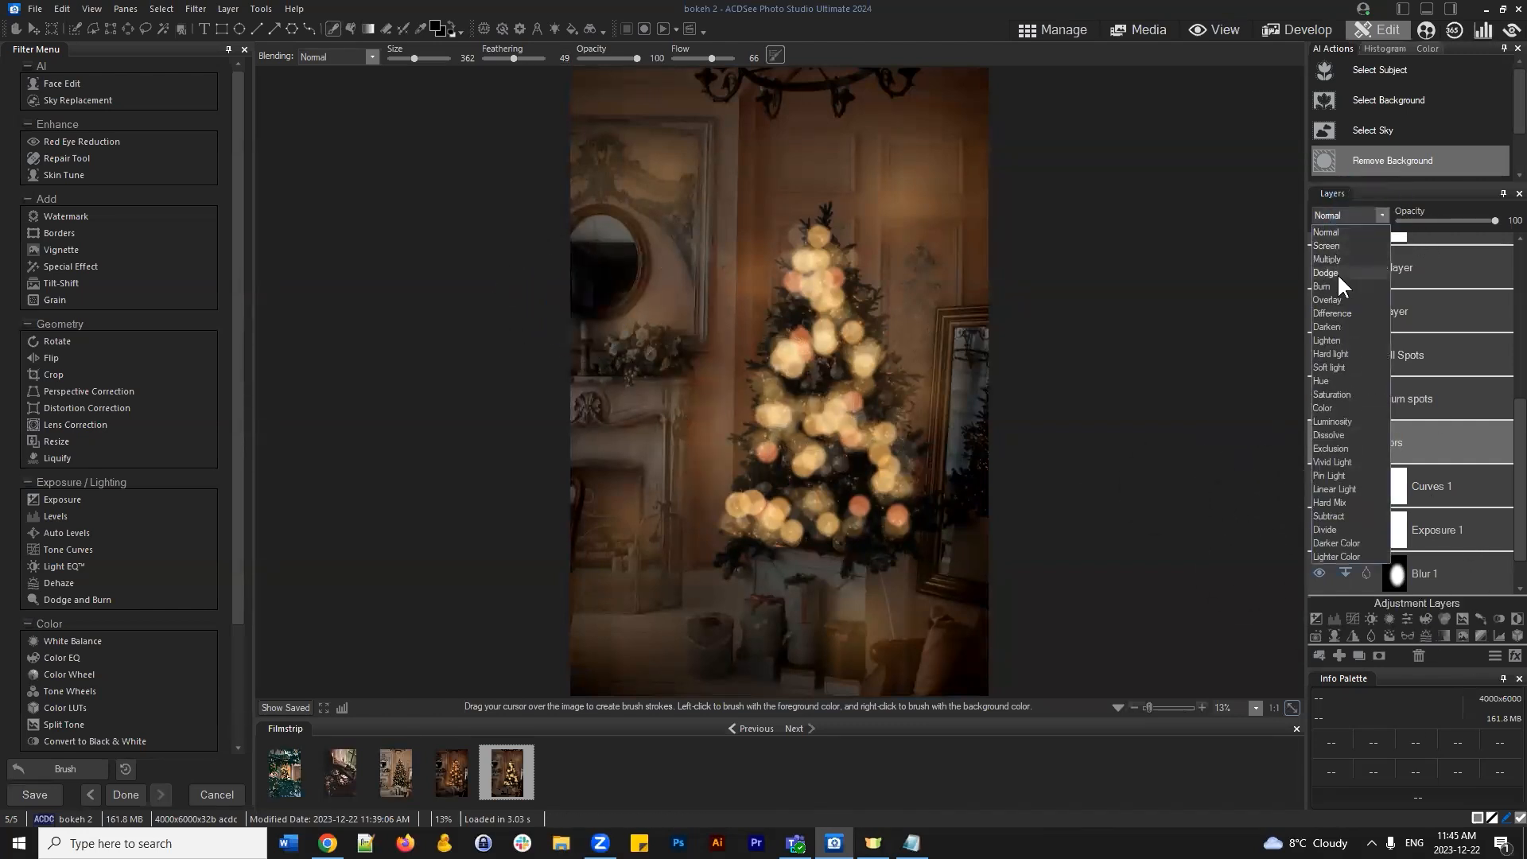
left_click(1341, 366)
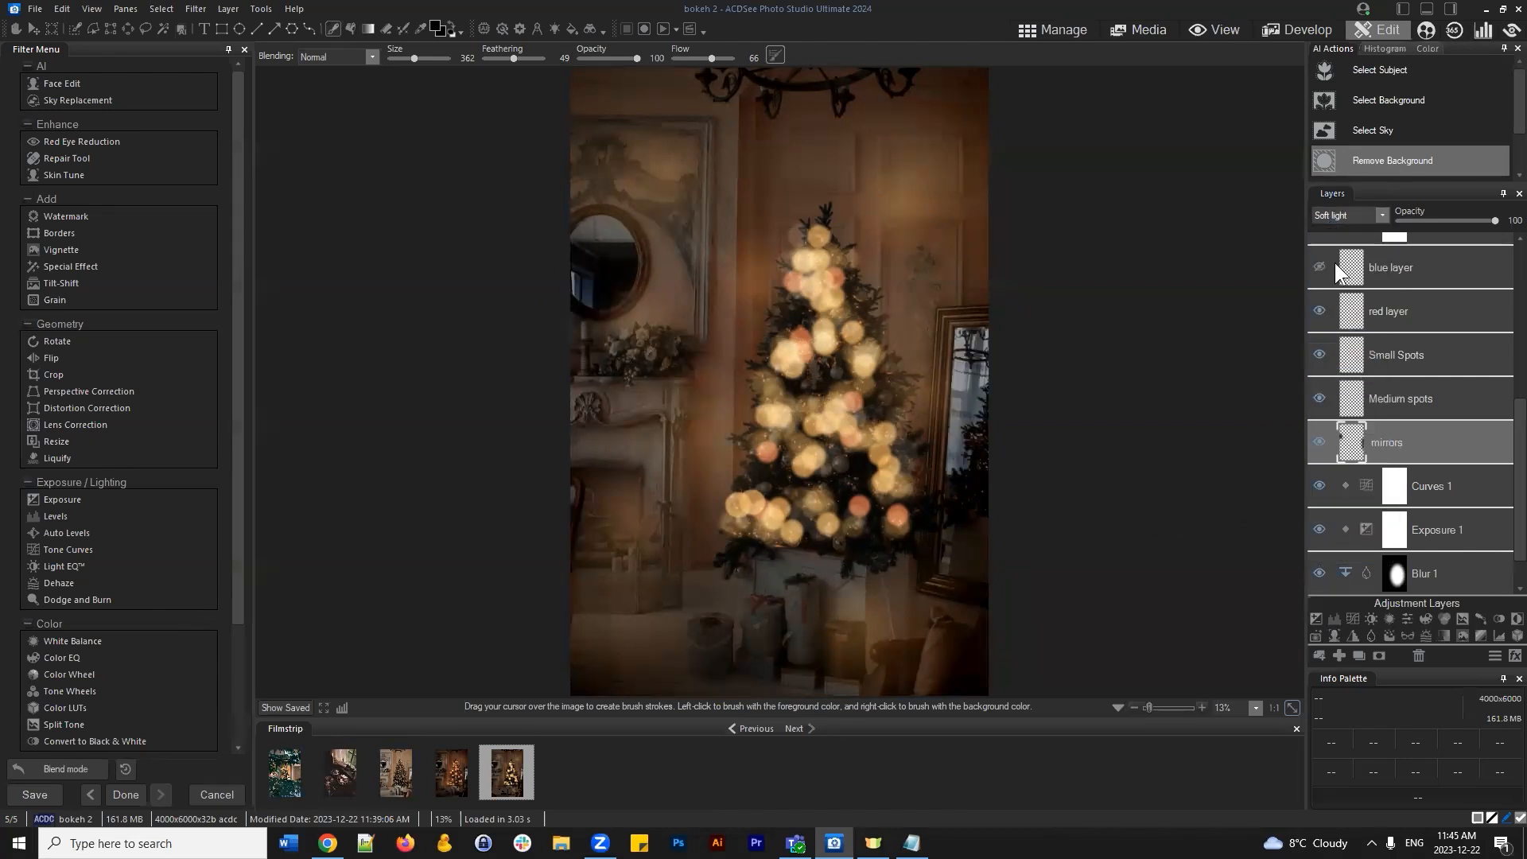
left_click(1367, 215)
left_click(1330, 356)
left_click(1382, 214)
left_click(1334, 246)
left_click(1344, 216)
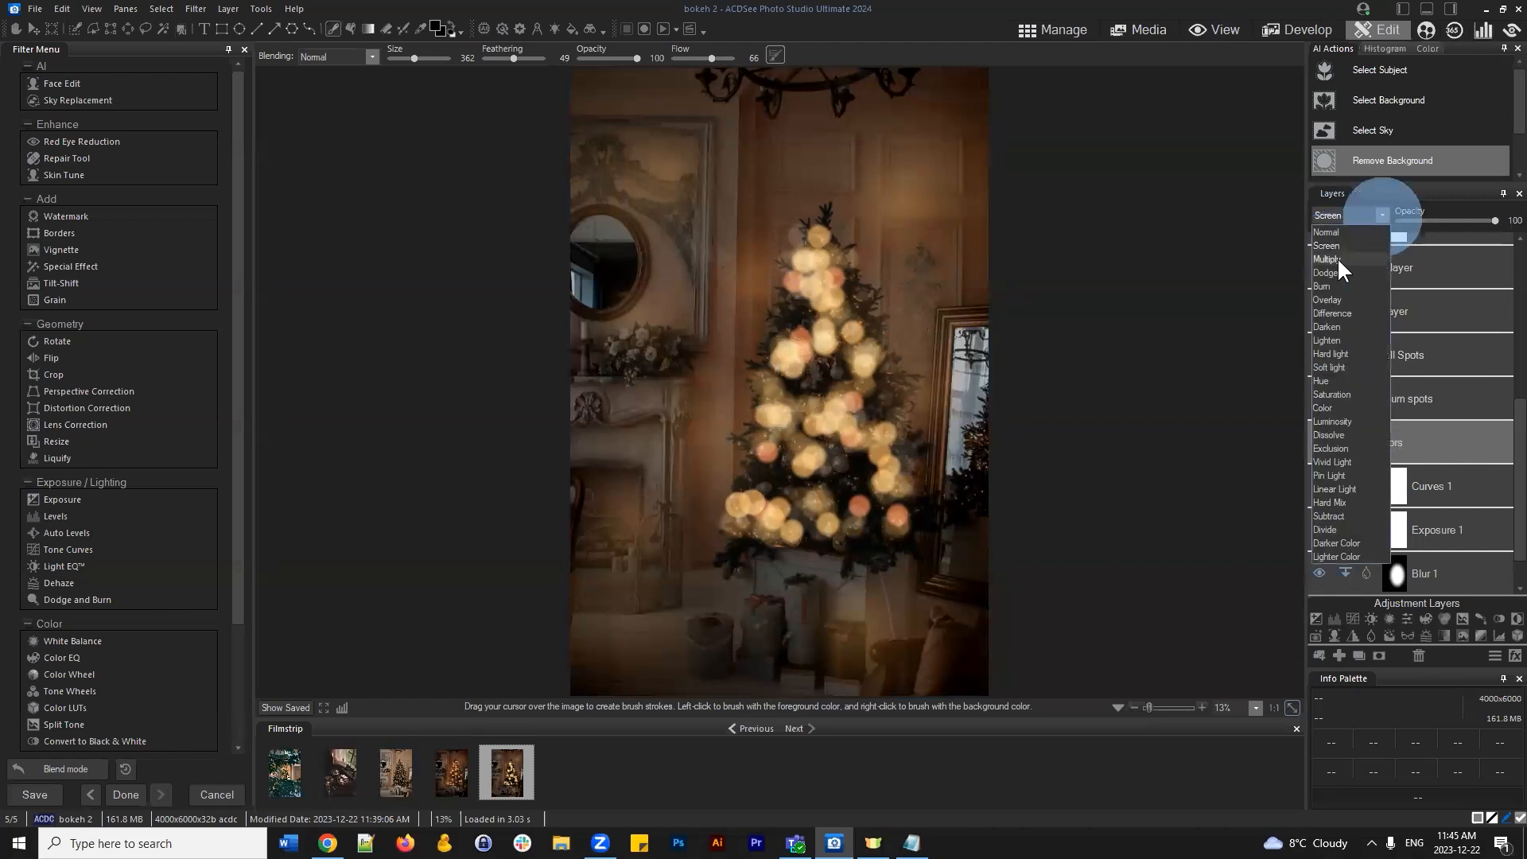
left_click(1336, 259)
left_click_drag(1494, 221, 1463, 218)
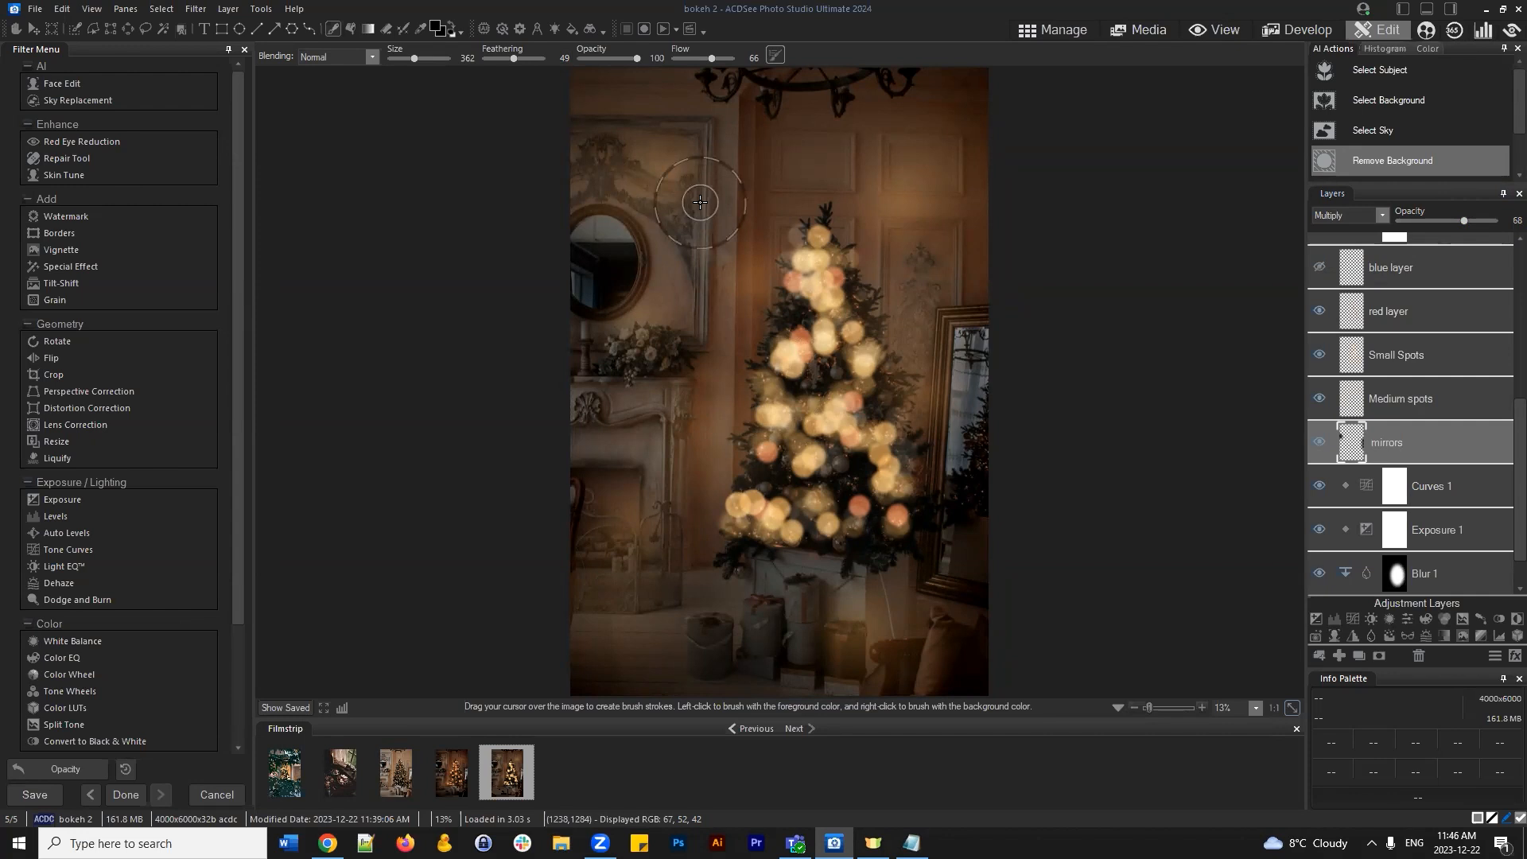
Delete the mirrors layer
left_click(1421, 654)
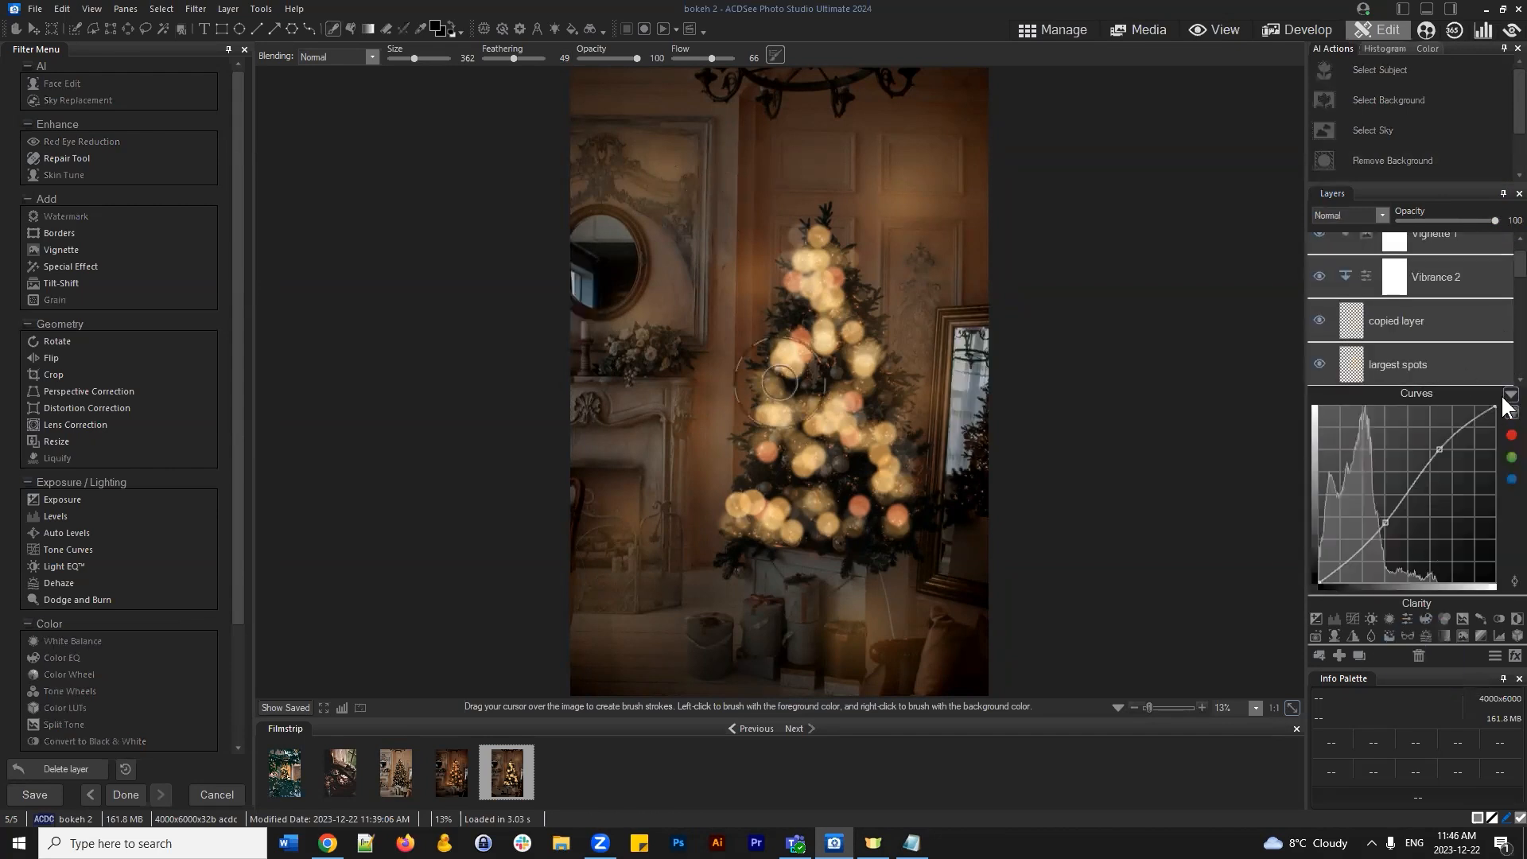
left_click(1511, 393)
scroll(1495, 279, "down", 3)
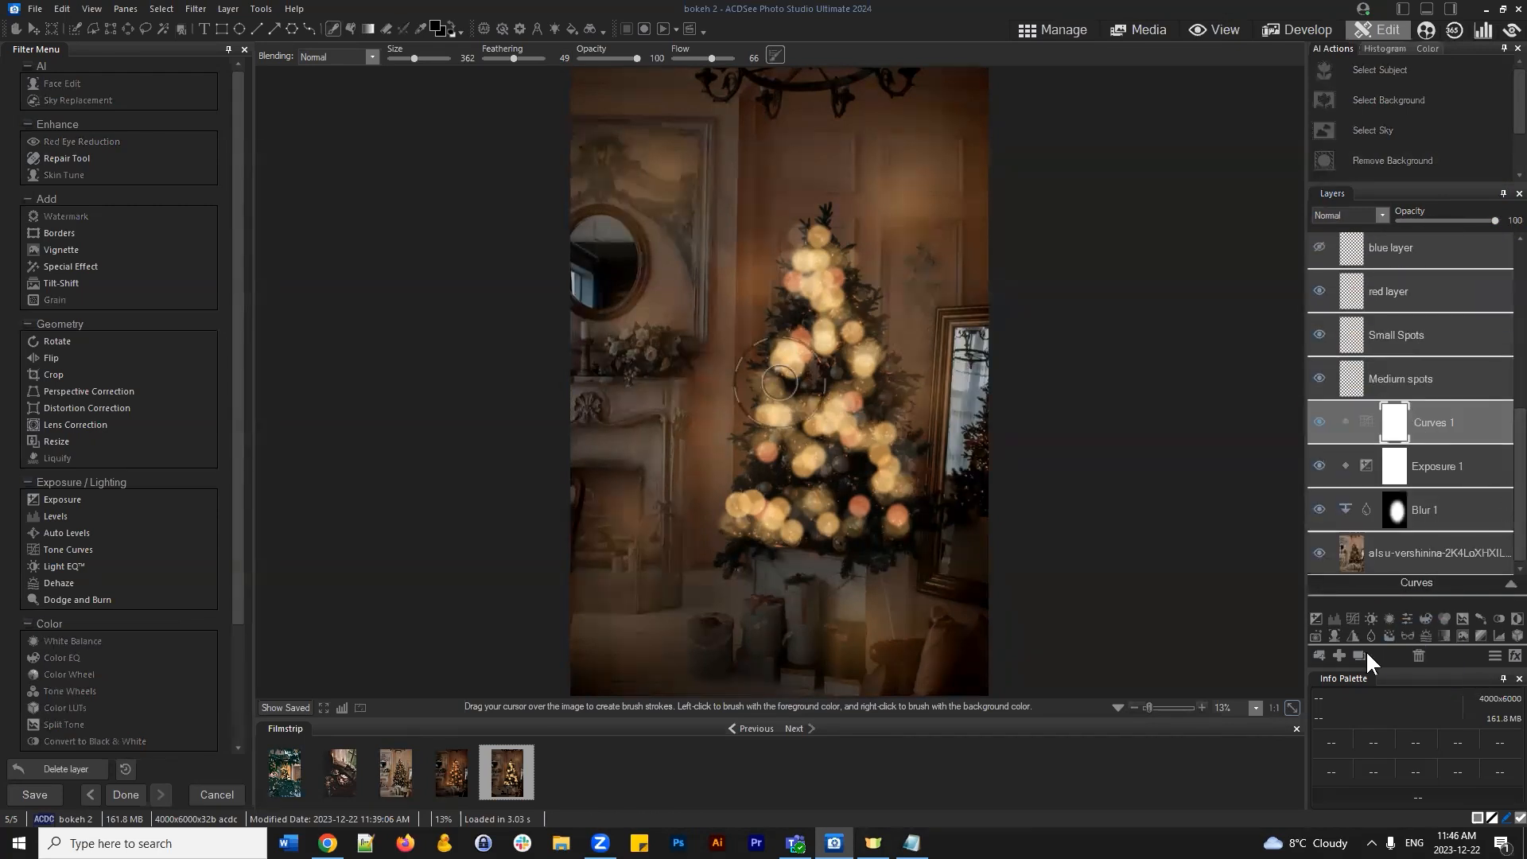
Add an Exposure adjustment layer directly above Curves 1 and set its exposure to -0.72 eV
left_click(1314, 617)
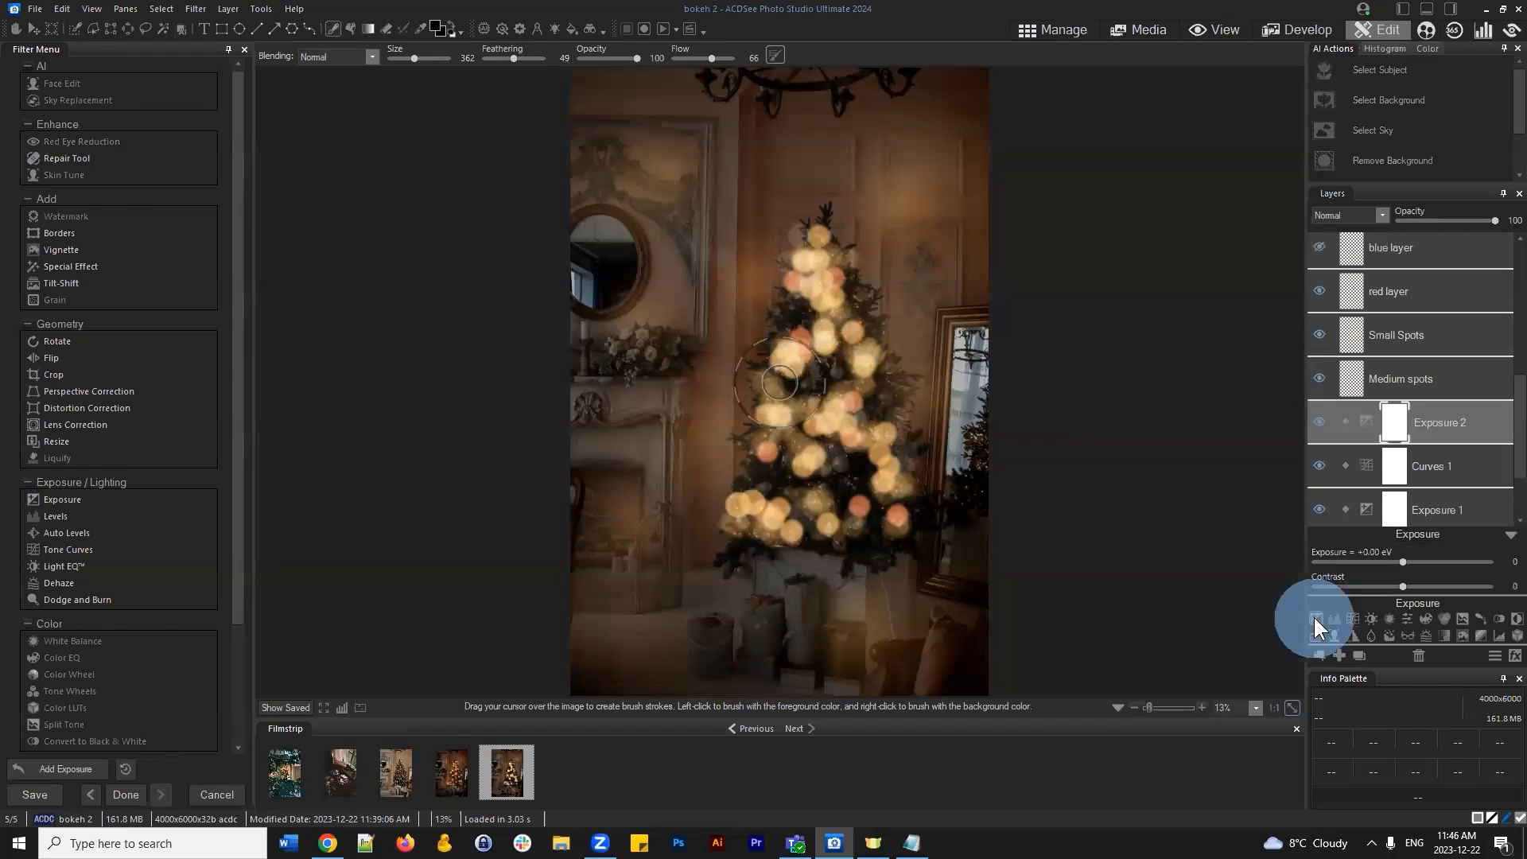
left_click(1440, 426)
left_click_drag(1516, 399, 1503, 489)
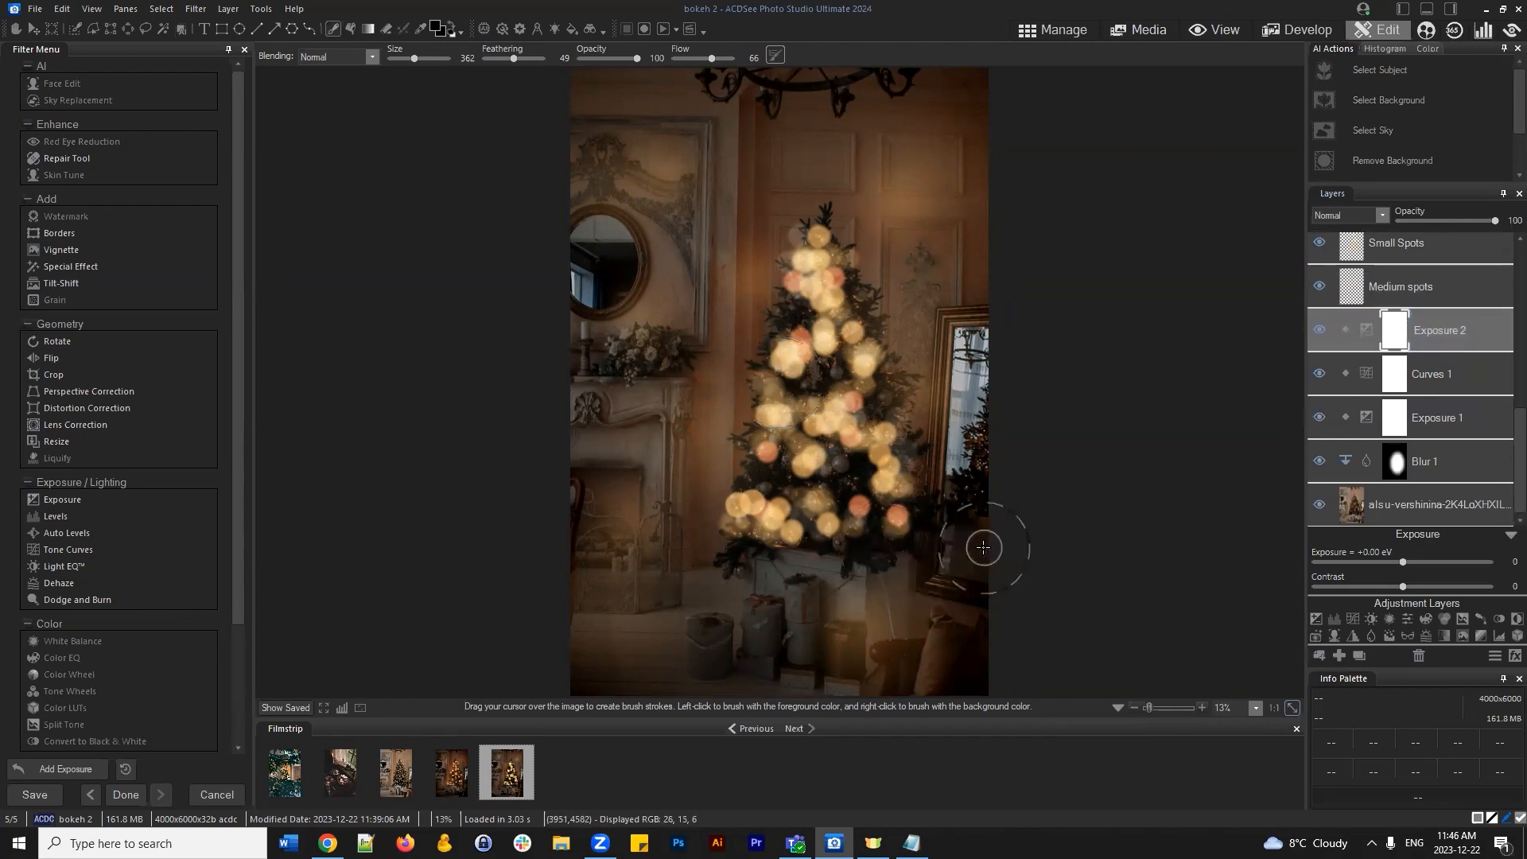
left_click_drag(1402, 562, 1381, 560)
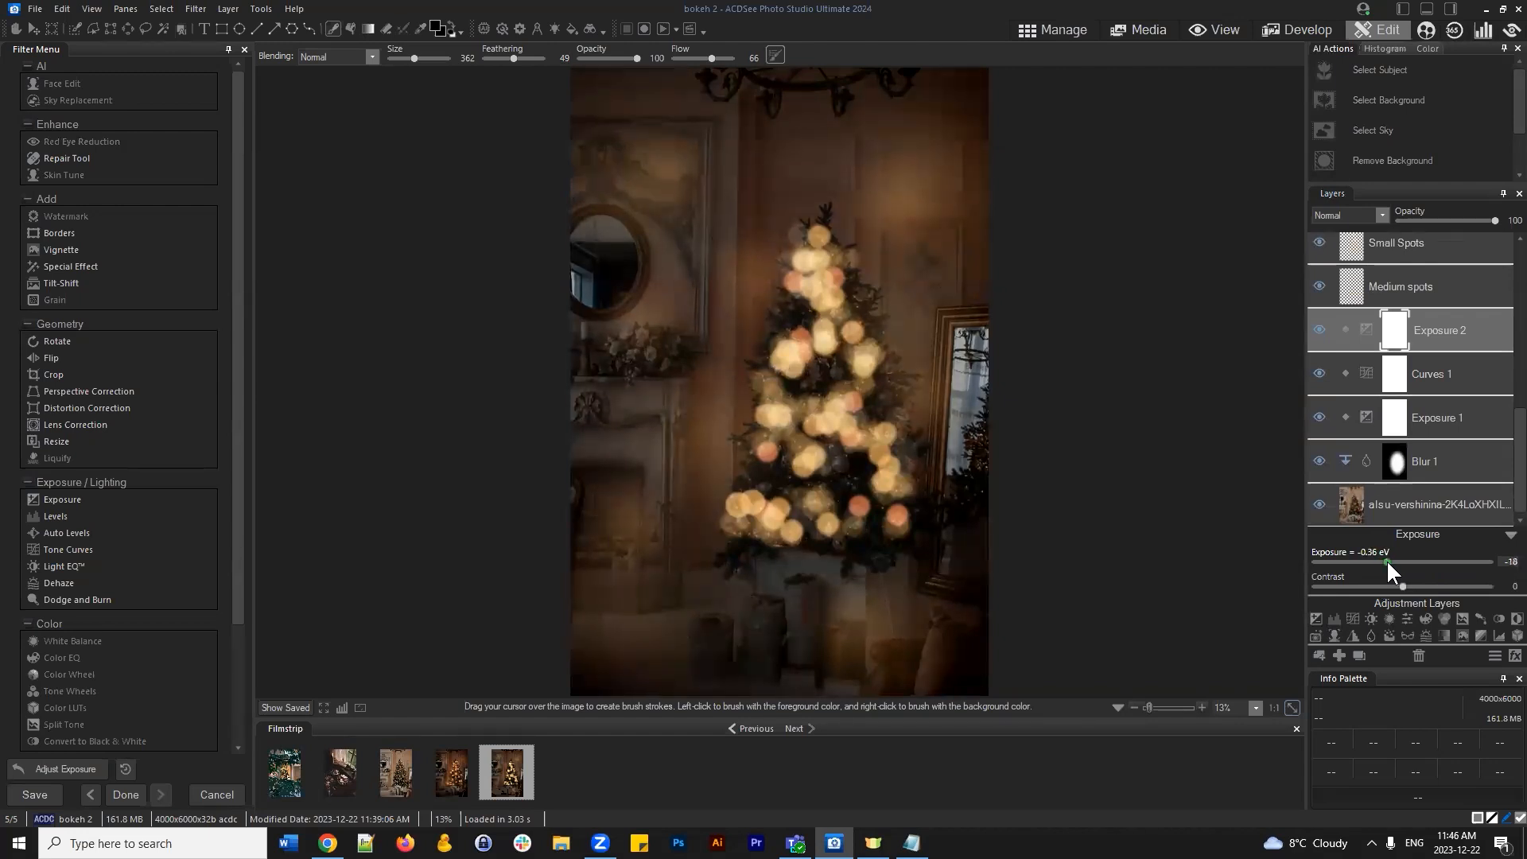
left_click_drag(1387, 560, 1362, 560)
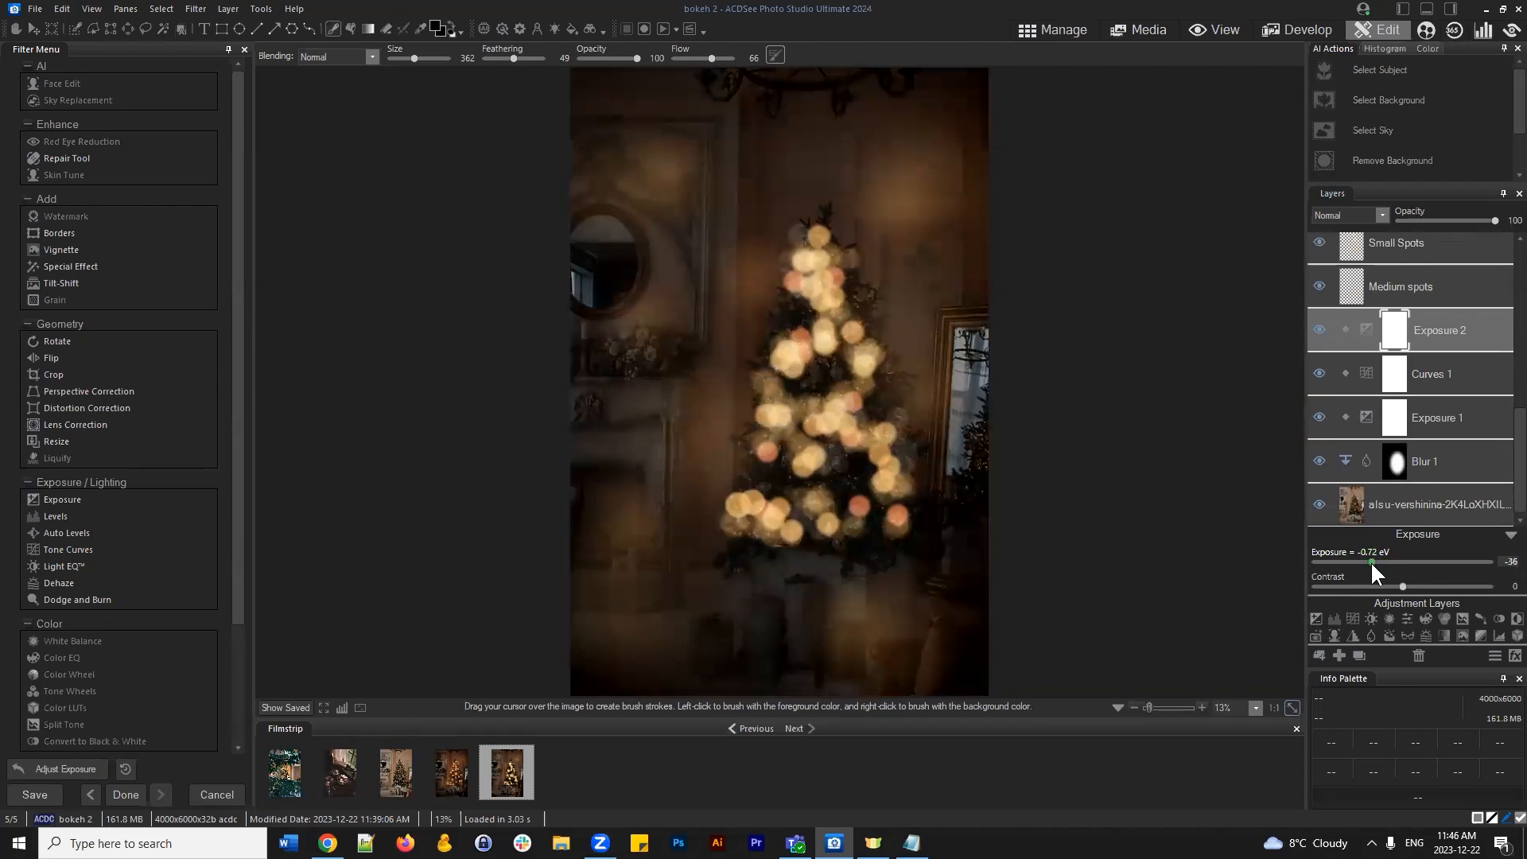
Set the Exposure 2 layer's mask to black and toggle the layer's visibility to check the effect
right_click(1400, 331)
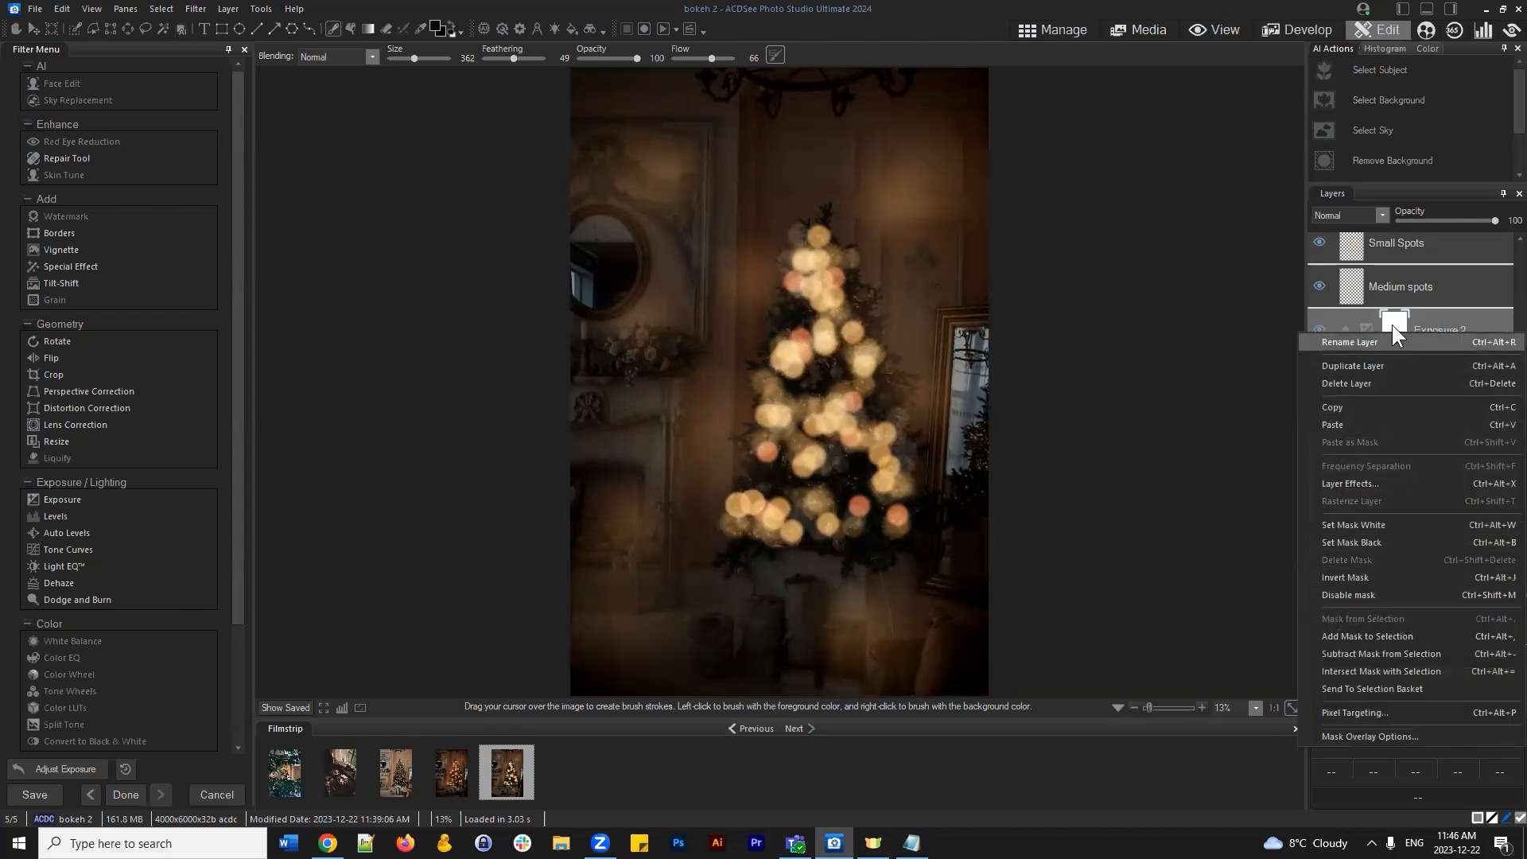
left_click(1400, 320)
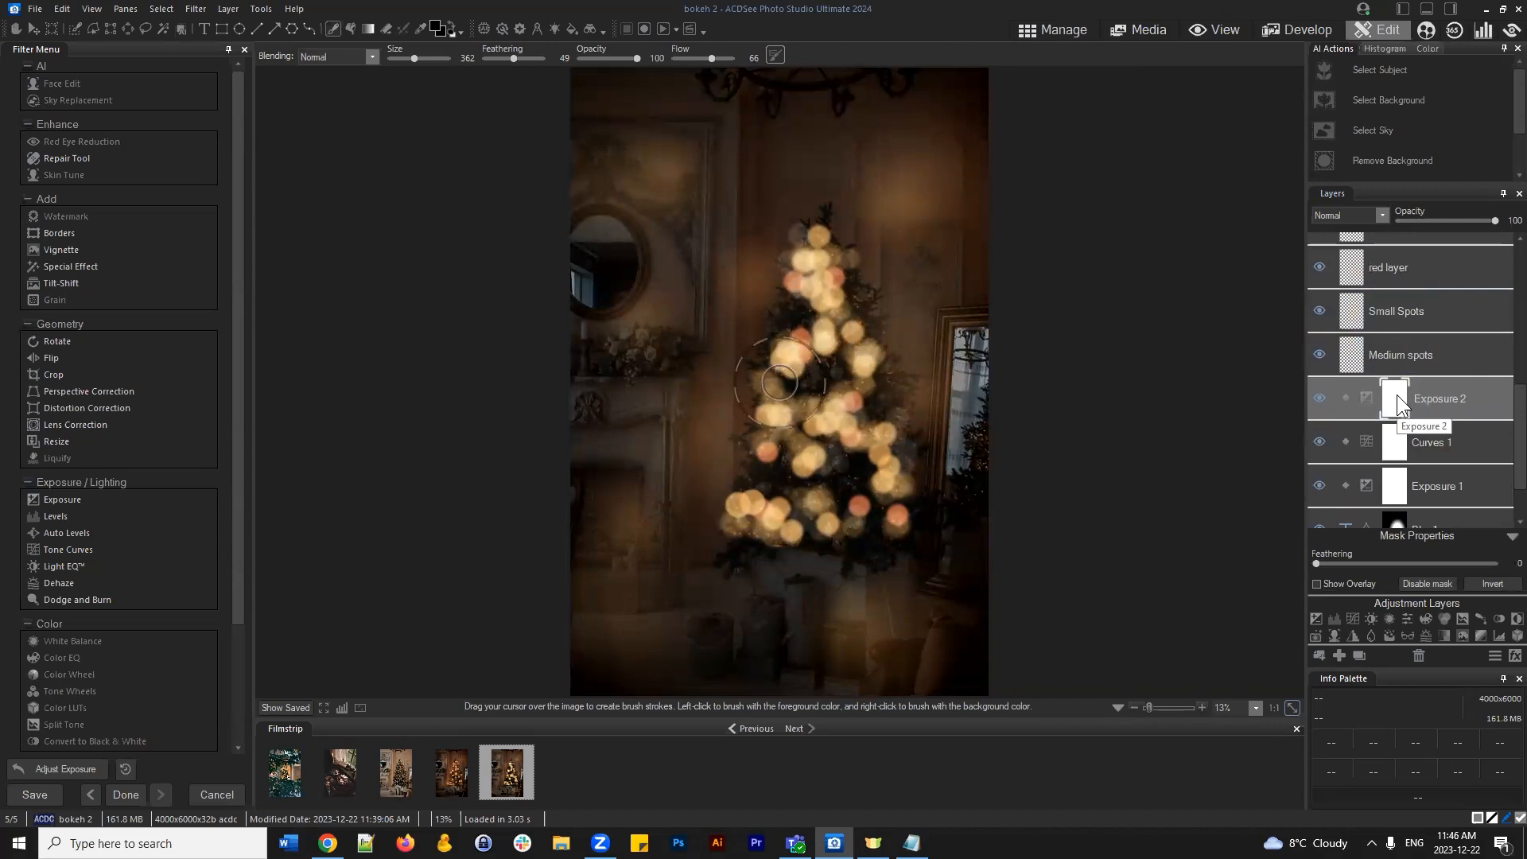
right_click(1396, 394)
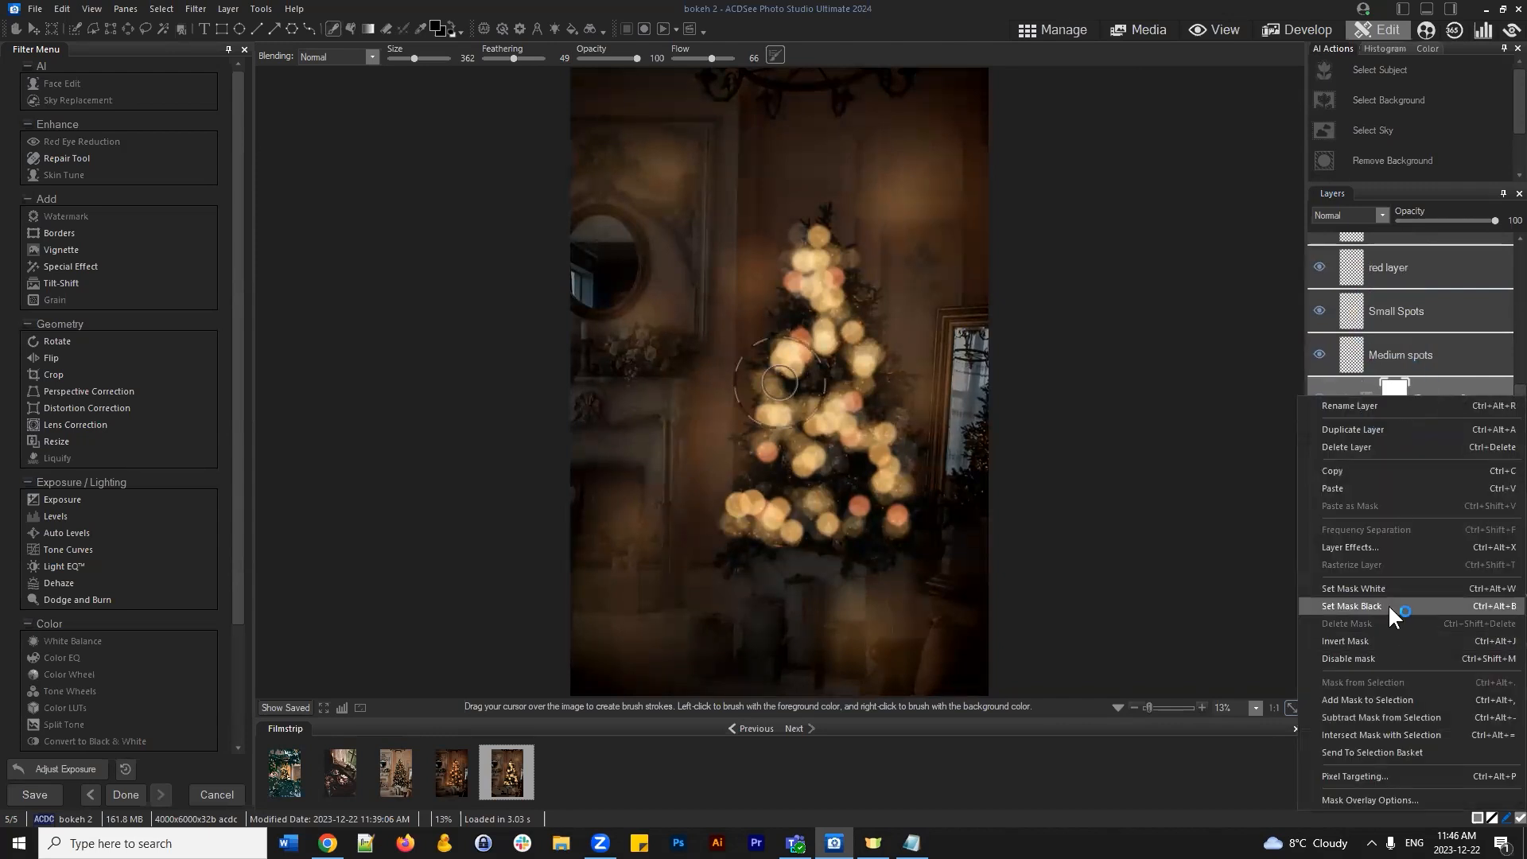
left_click(1390, 607)
left_click(1318, 397)
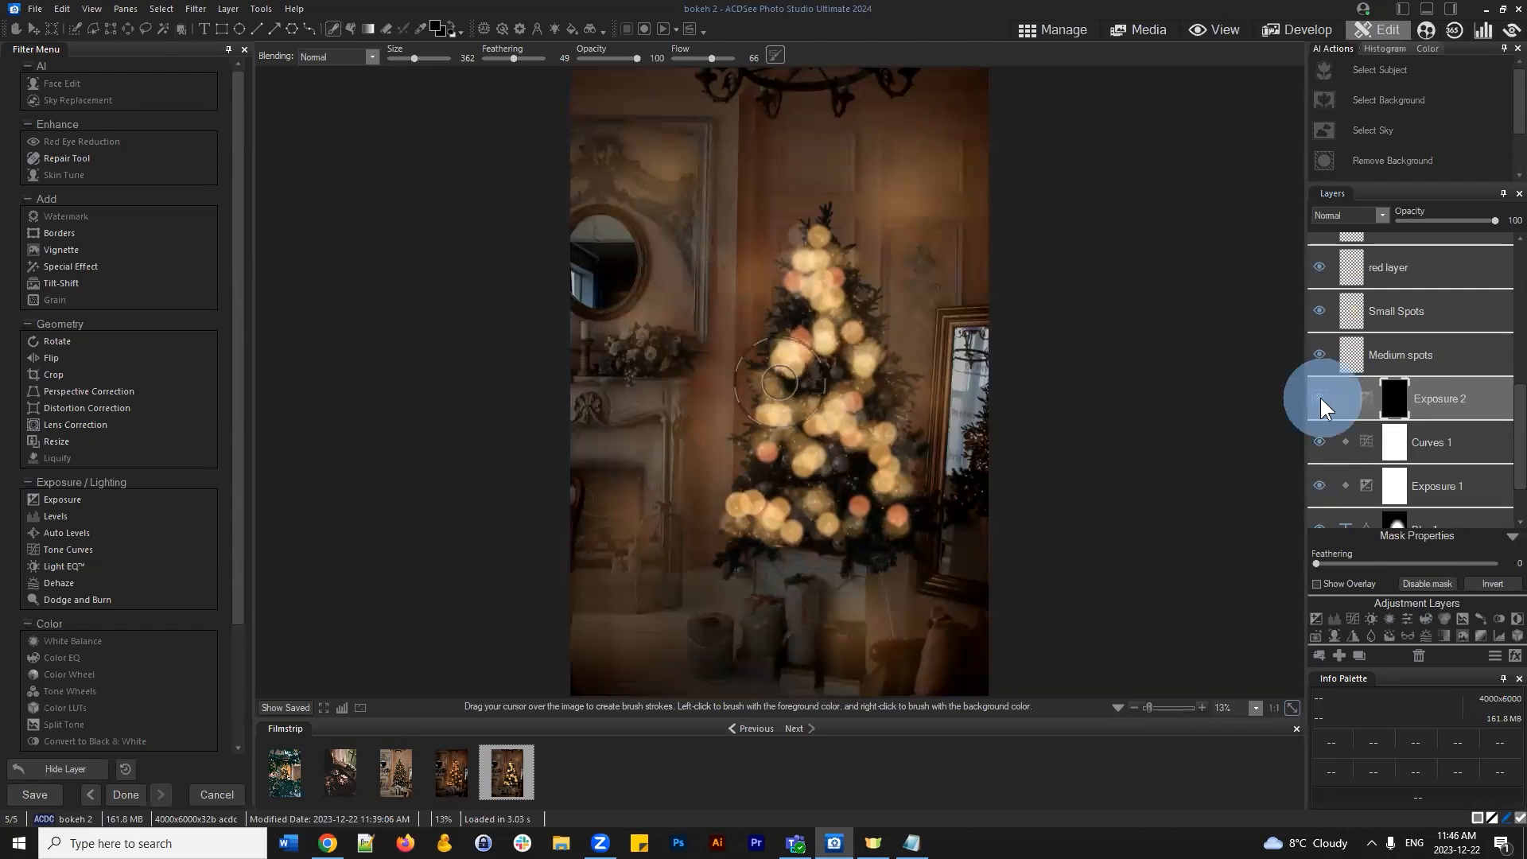
left_click(1321, 398)
Set the Exposure 2 mask to white and back to black, and toggle the layer's visibility to compare
right_click(1395, 397)
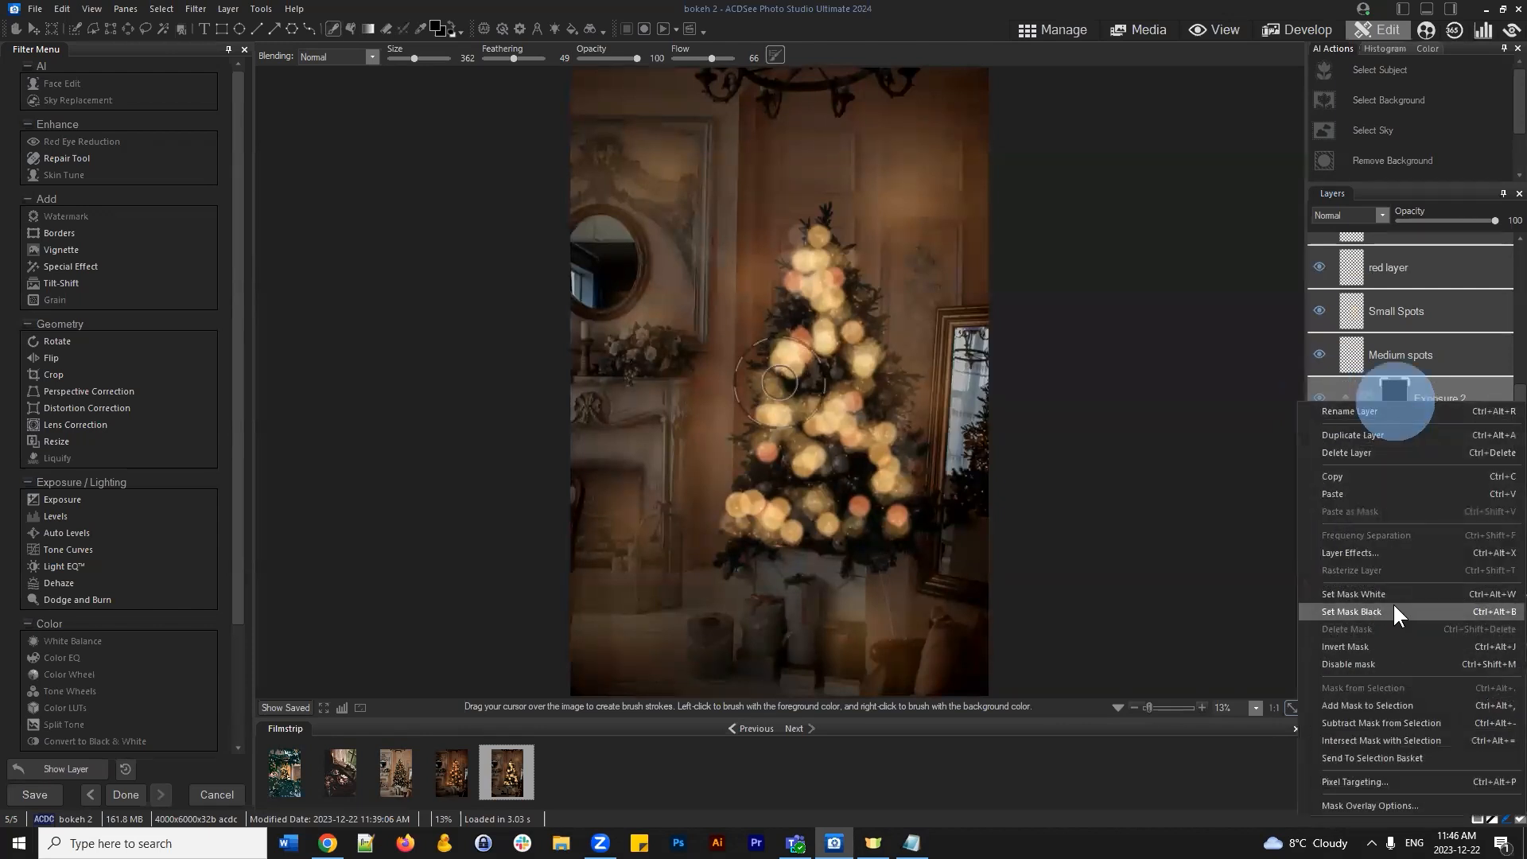
left_click(1395, 608)
right_click(1393, 398)
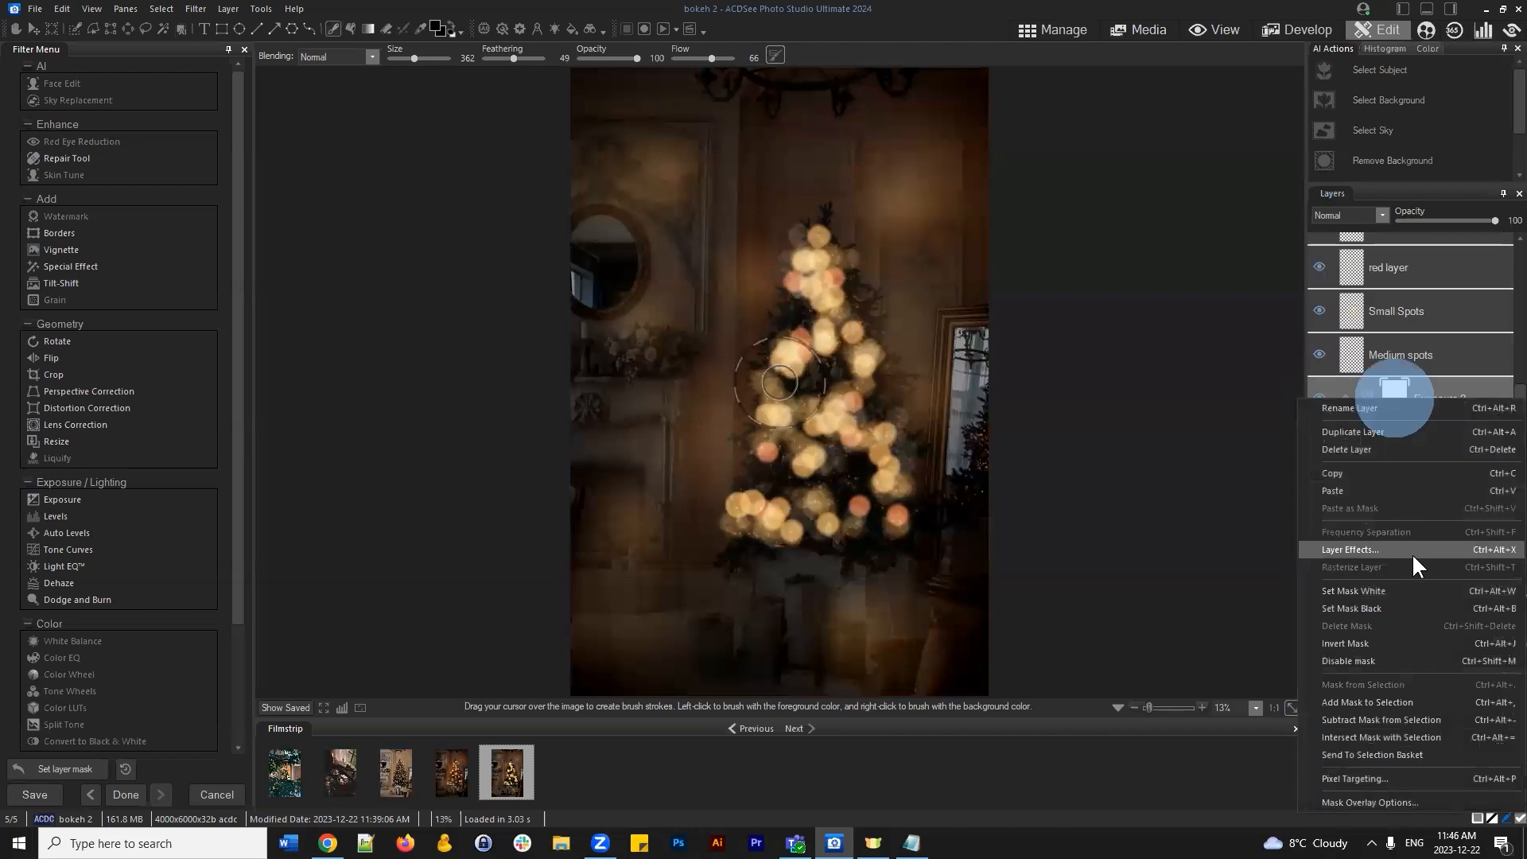
left_click(1381, 607)
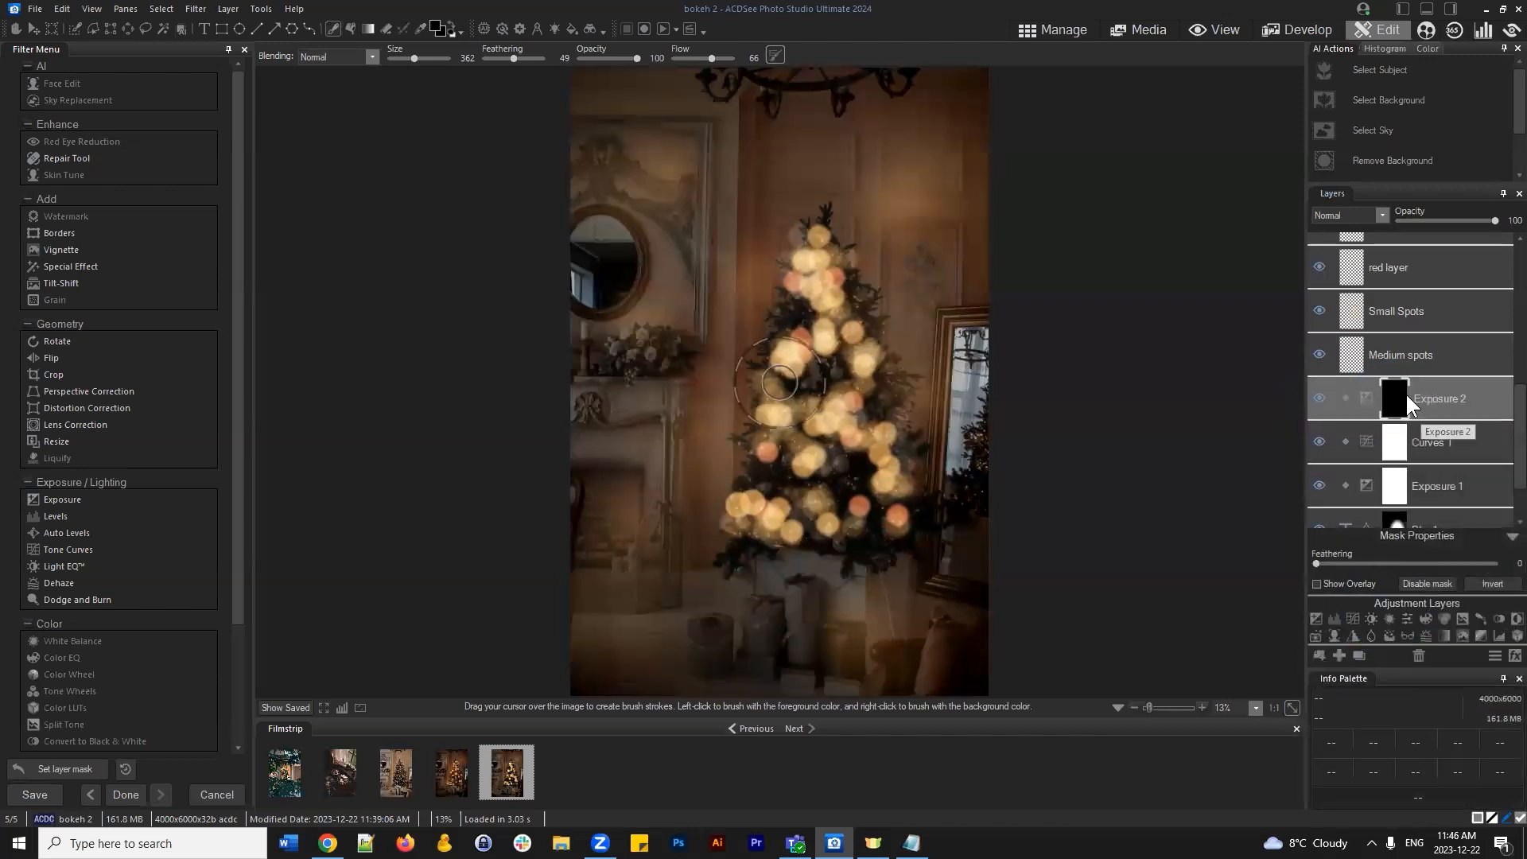
left_click(1316, 398)
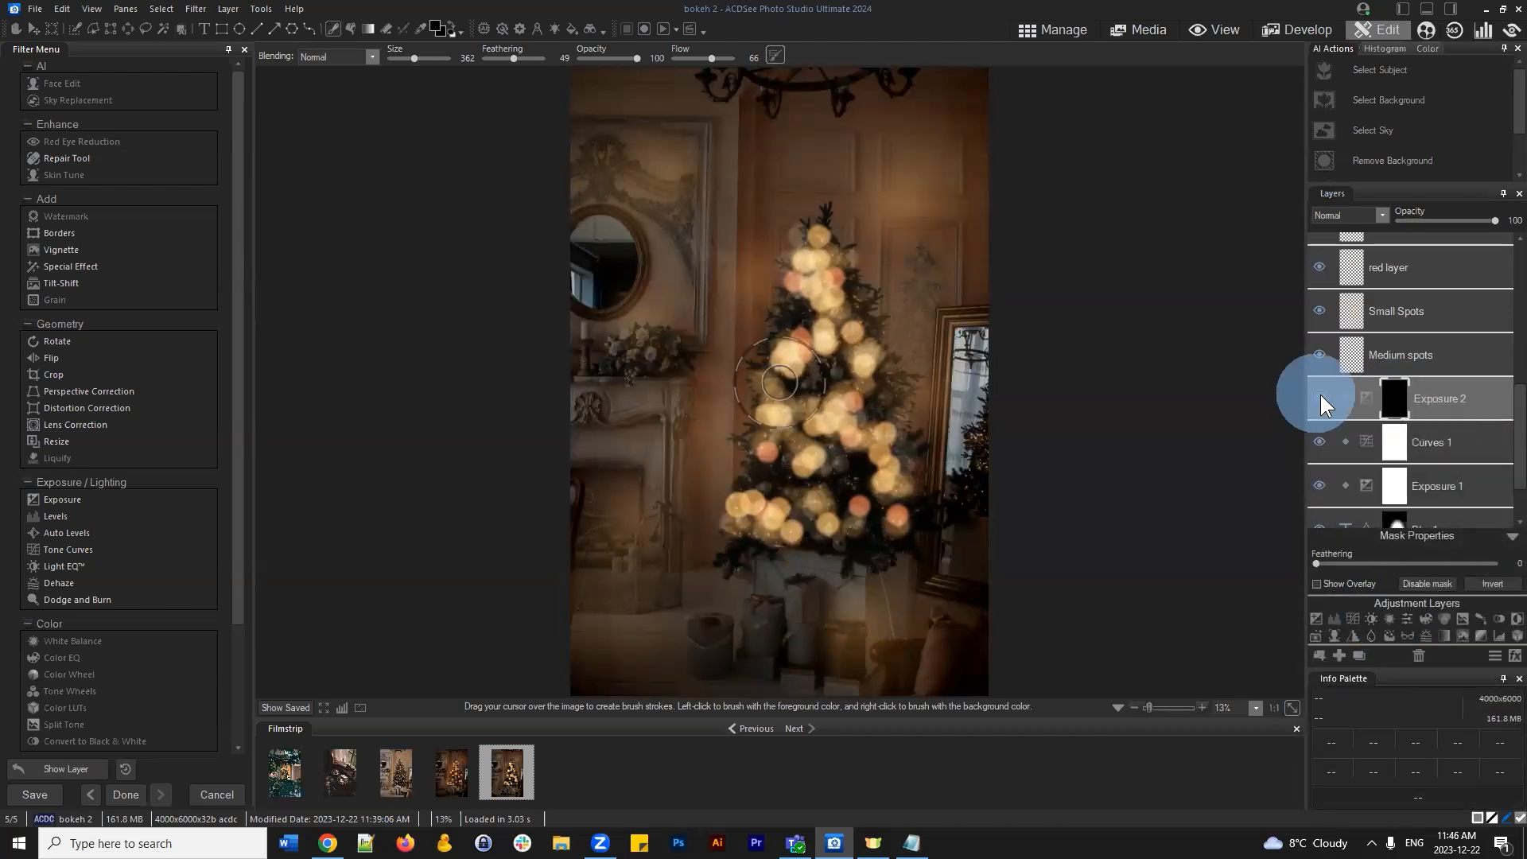
Paint white on the Exposure 2 mask over the tall framed mirror and the round mirror, using the Brush at size 193
left_click(448, 27)
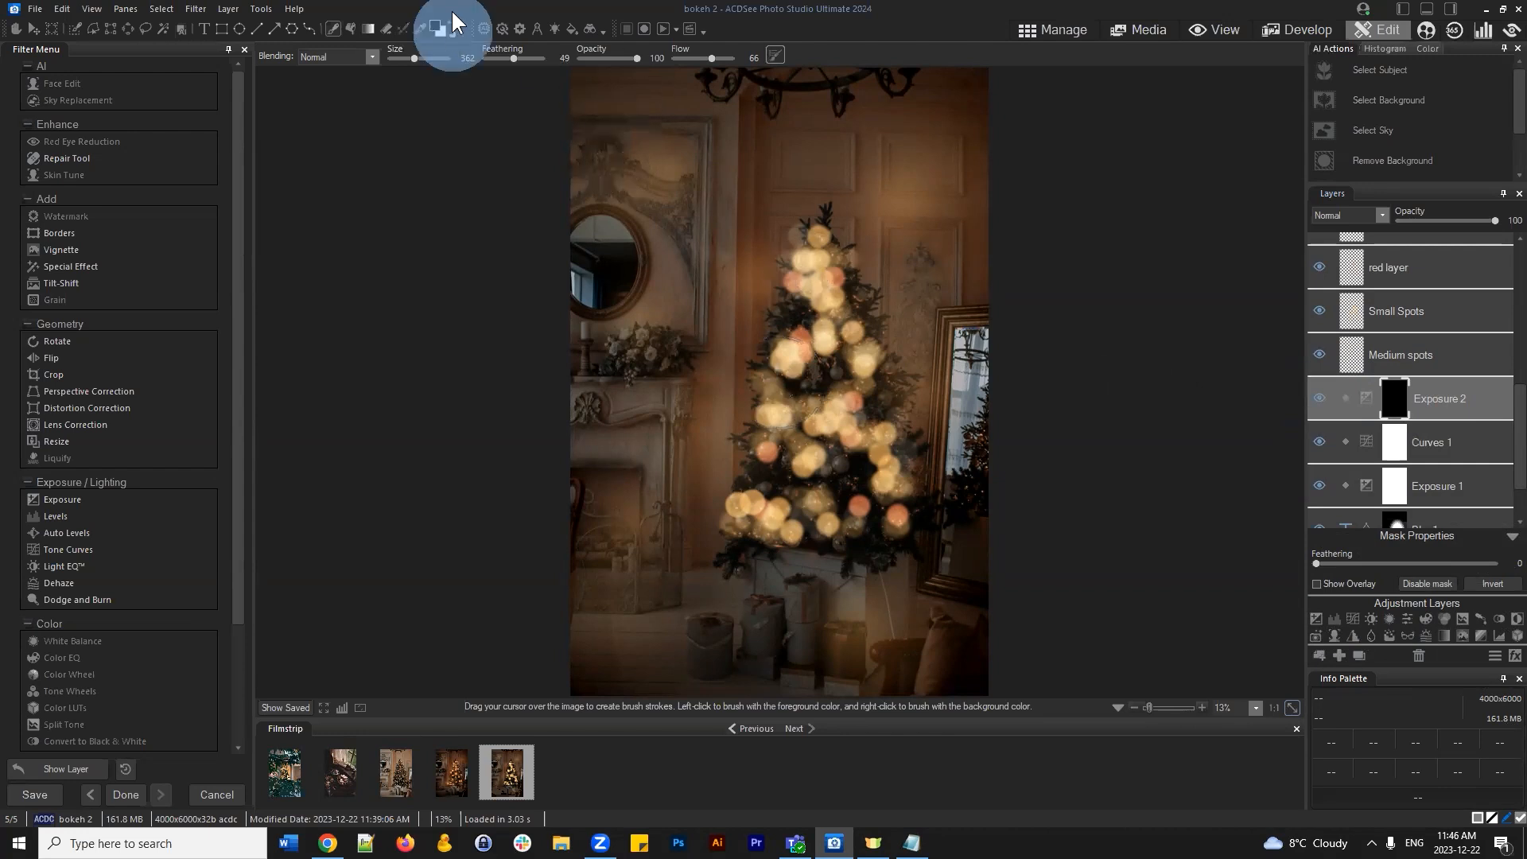
left_click(334, 30)
scroll(968, 490, "up", 2)
mouse_move(972, 481)
left_mouse_down()
mouse_move(983, 343)
mouse_move(955, 469)
left_mouse_up()
mouse_move(984, 343)
left_mouse_down()
mouse_move(974, 391)
mouse_move(961, 378)
mouse_move(956, 489)
mouse_move(980, 324)
mouse_move(966, 446)
mouse_move(967, 334)
mouse_move(961, 505)
left_mouse_up()
mouse_move(589, 289)
left_mouse_down()
mouse_move(562, 244)
mouse_move(595, 280)
mouse_move(580, 252)
mouse_move(586, 278)
mouse_move(568, 268)
mouse_move(594, 257)
mouse_move(588, 285)
mouse_move(573, 278)
mouse_move(594, 299)
mouse_move(577, 294)
mouse_move(575, 260)
mouse_move(600, 301)
mouse_move(555, 248)
mouse_move(581, 270)
left_mouse_up()
scroll(584, 285, "down", 5)
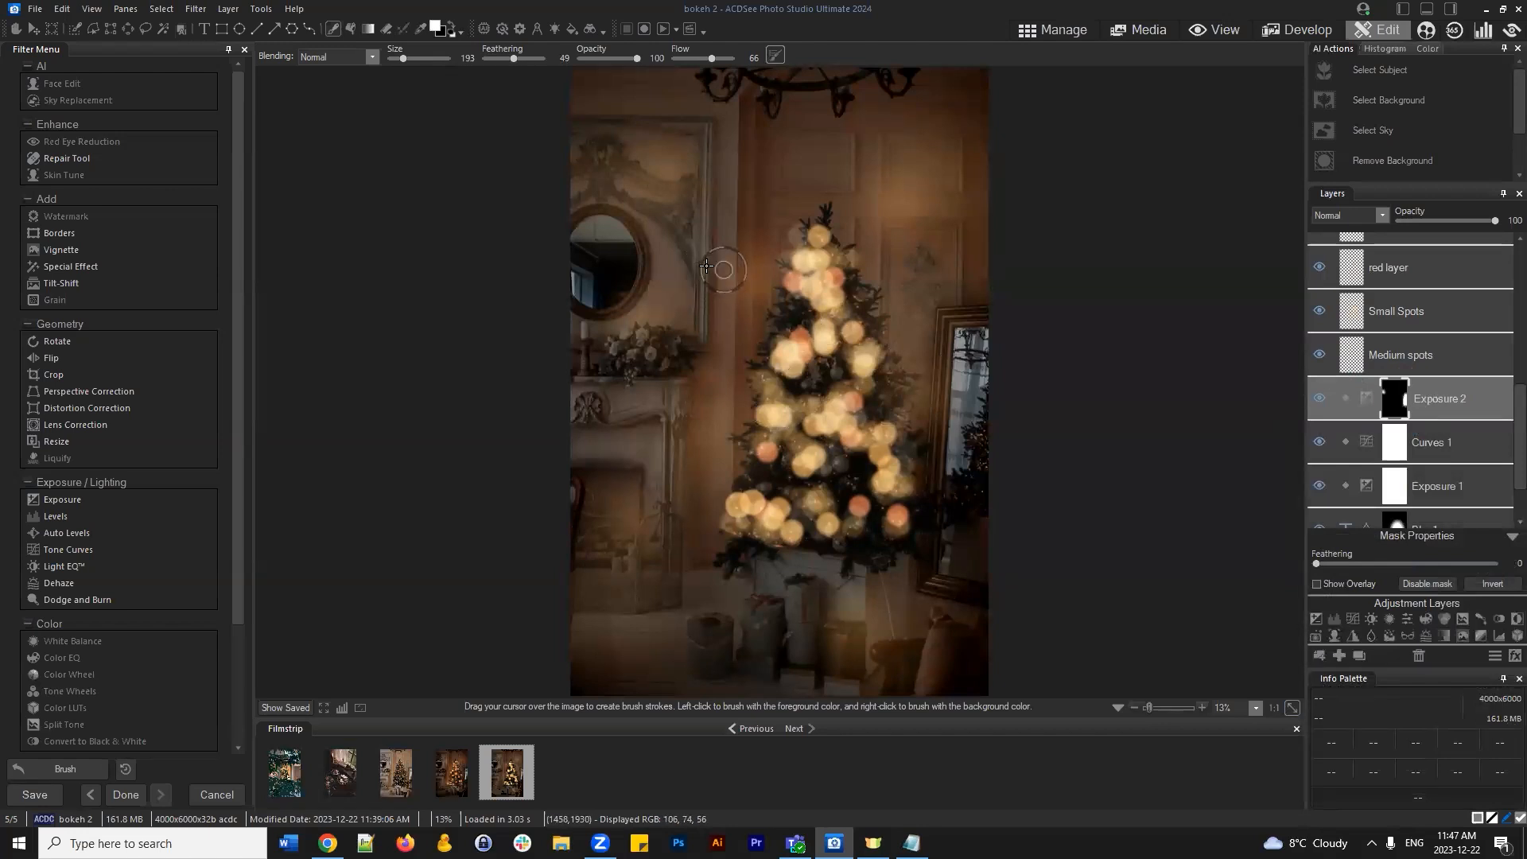
mouse_move(1004, 475)
left_mouse_down()
mouse_move(949, 446)
mouse_move(958, 344)
mouse_move(981, 328)
mouse_move(981, 347)
left_mouse_up()
Set the Exposure 2 adjustment's exposure to -1.10 eV
left_click(1456, 395)
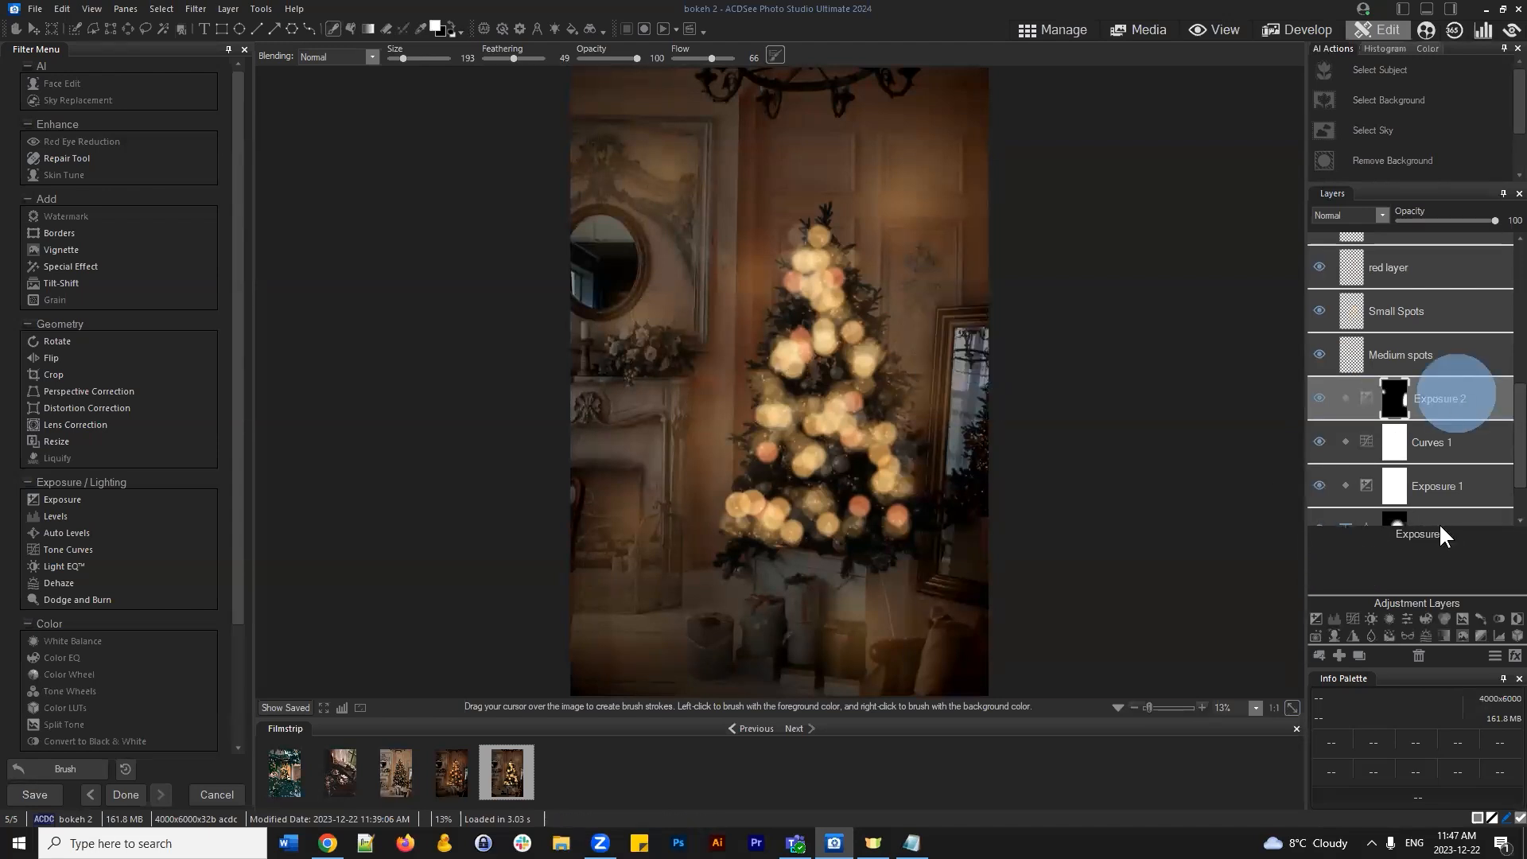
left_click_drag(1372, 560, 1359, 560)
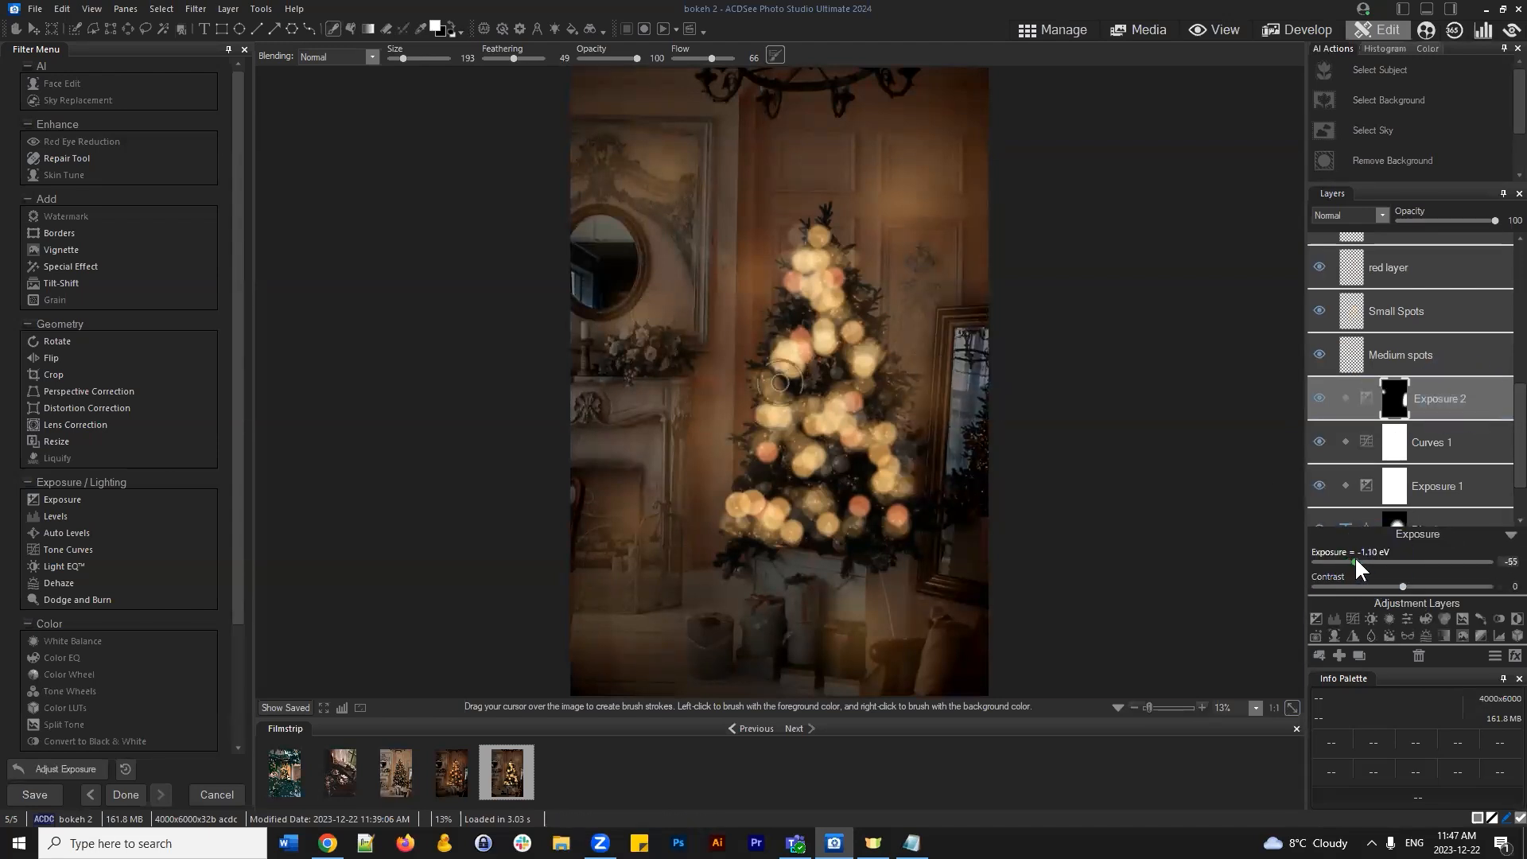
Set the Exposure 2 adjustment's exposure to -1.06 eV and toggle the layer's visibility to compare the mirrors
left_click_drag(1405, 586, 1342, 557)
double_click(1394, 586)
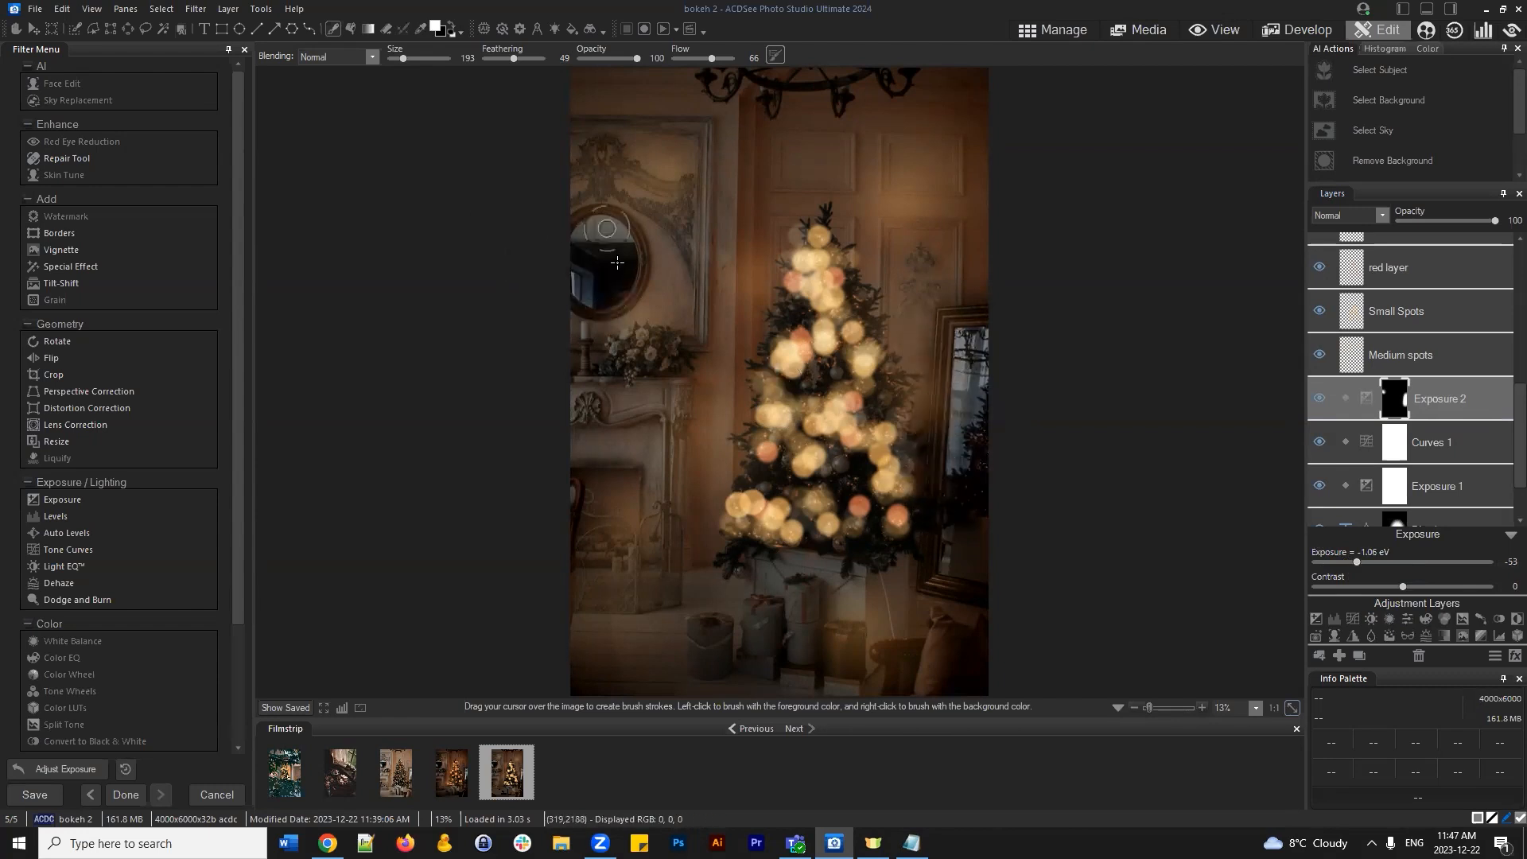
left_click(1319, 399)
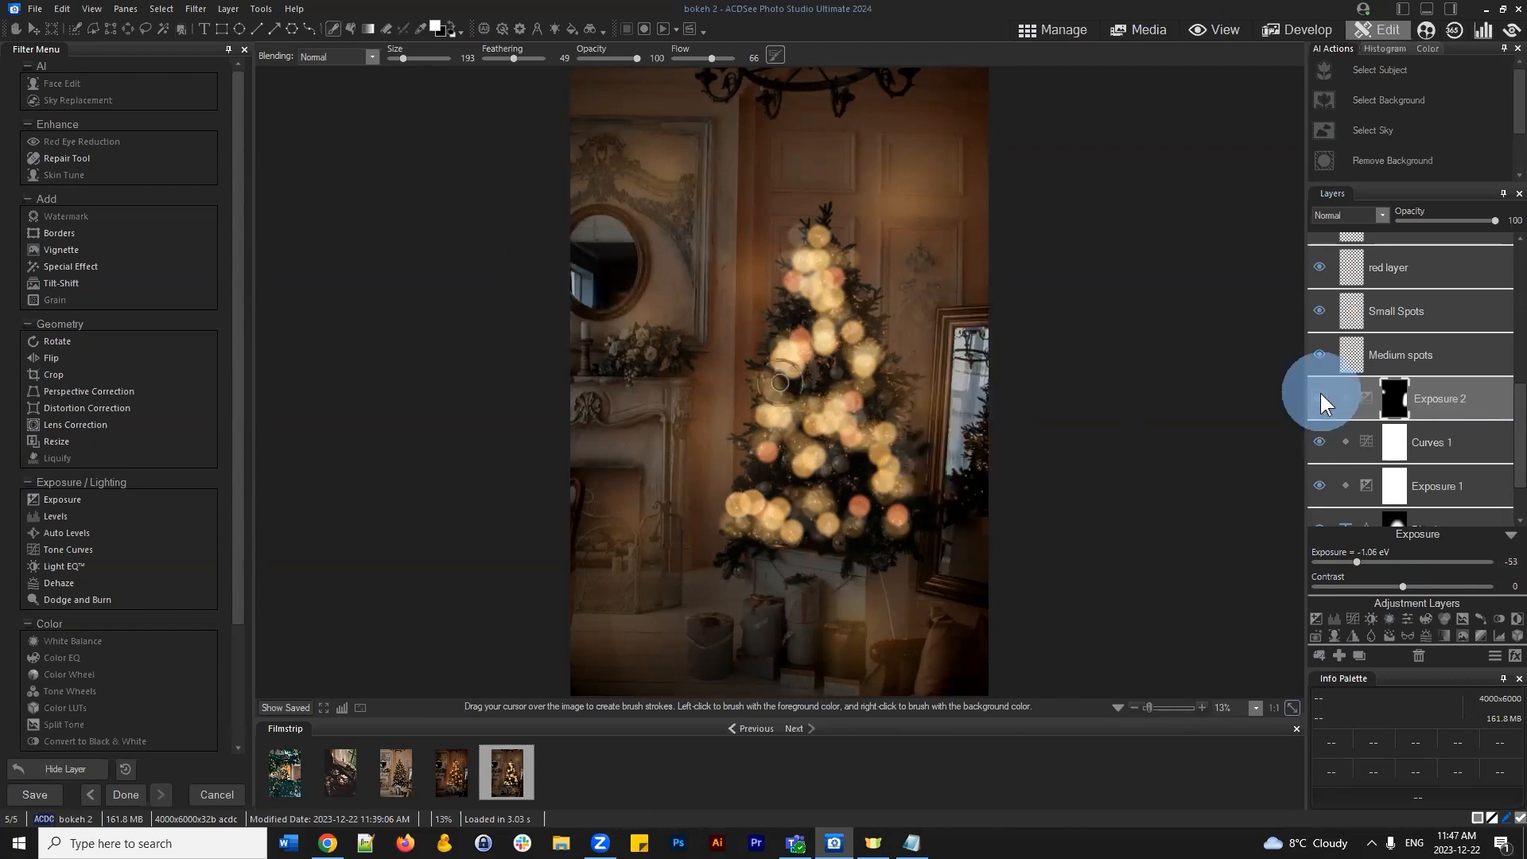
left_click(1320, 399)
left_click(1320, 399)
left_click(1319, 398)
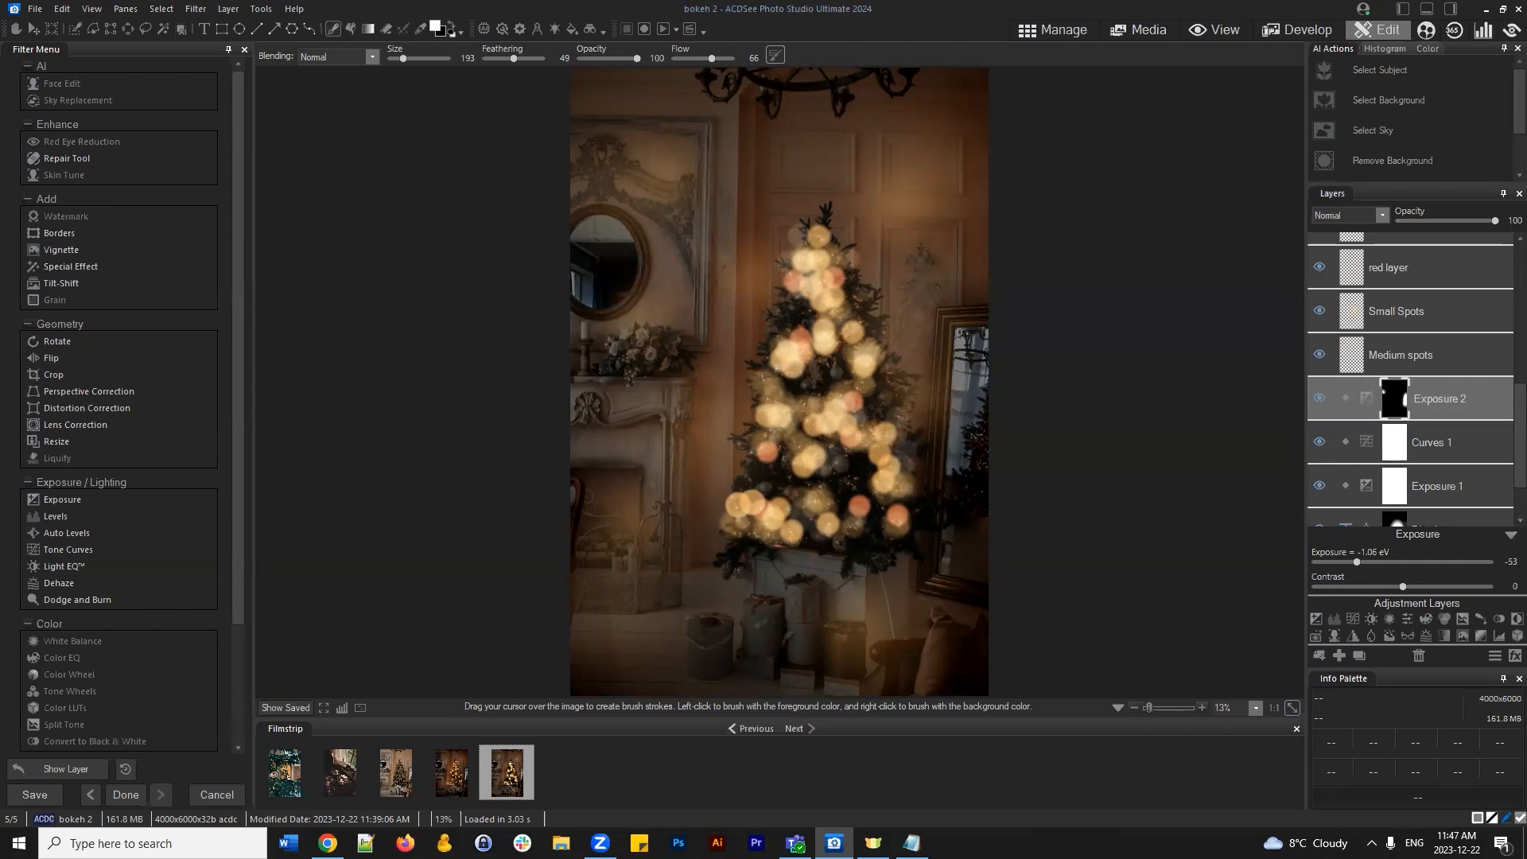
Review the layer stack and the properties of the Exposure 2, Curves 1 and red layer entries
left_click(1457, 399)
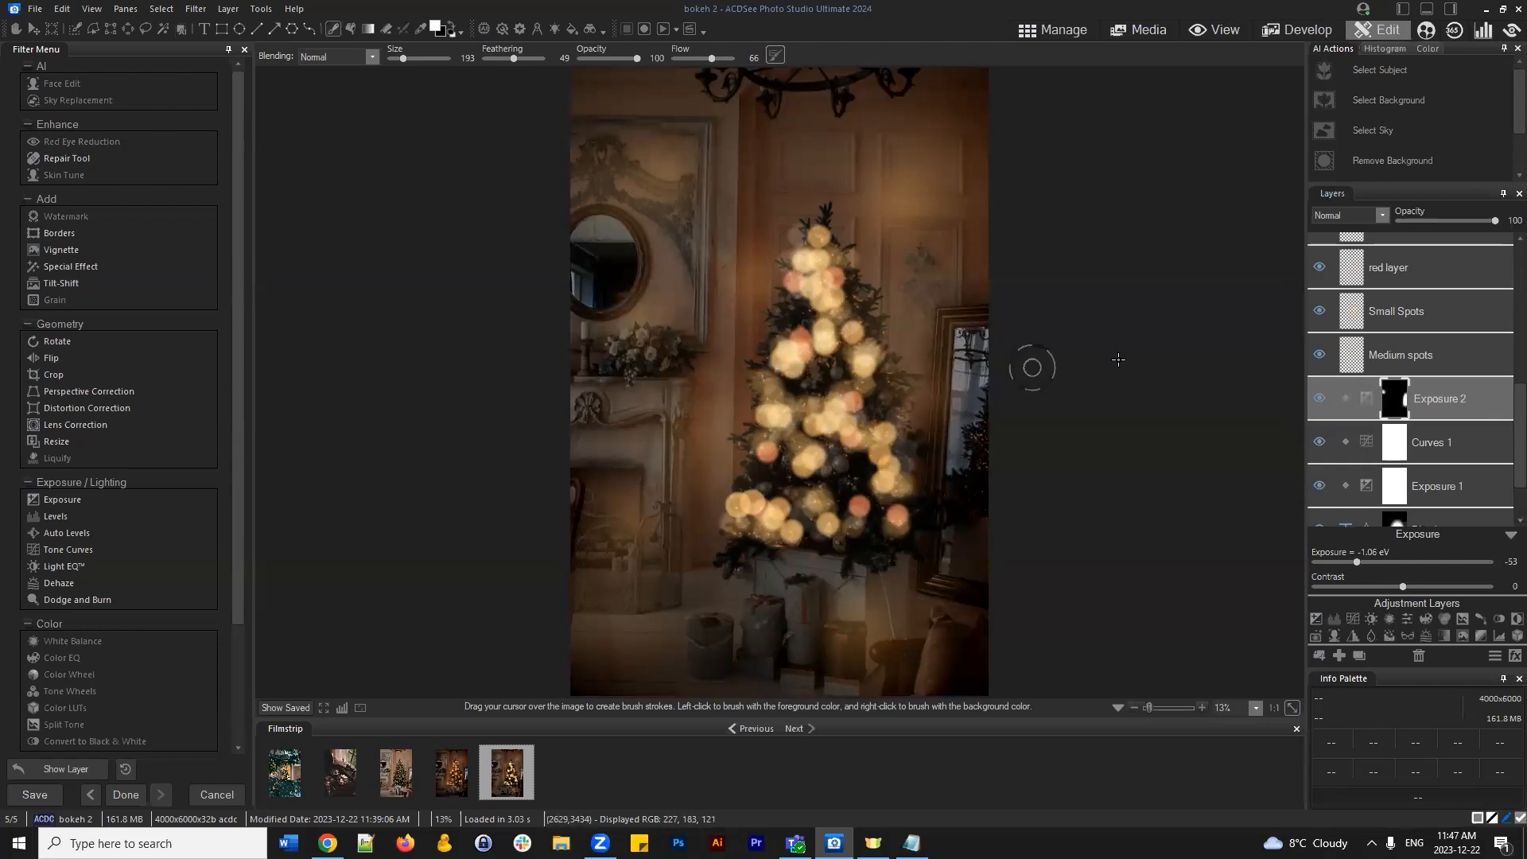
left_click(1444, 396)
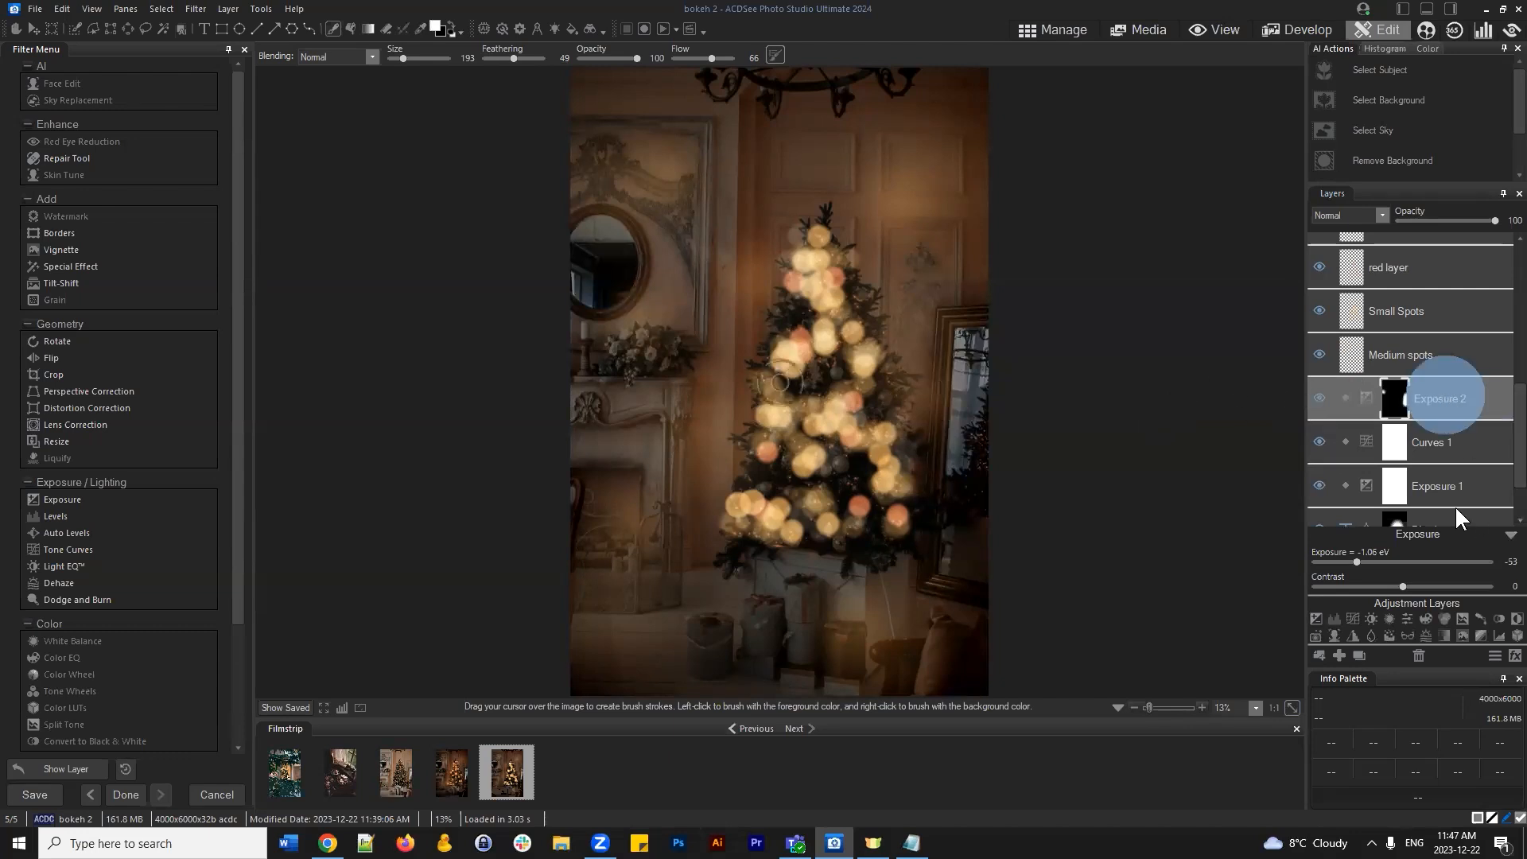
scroll(1428, 404, "down", 1)
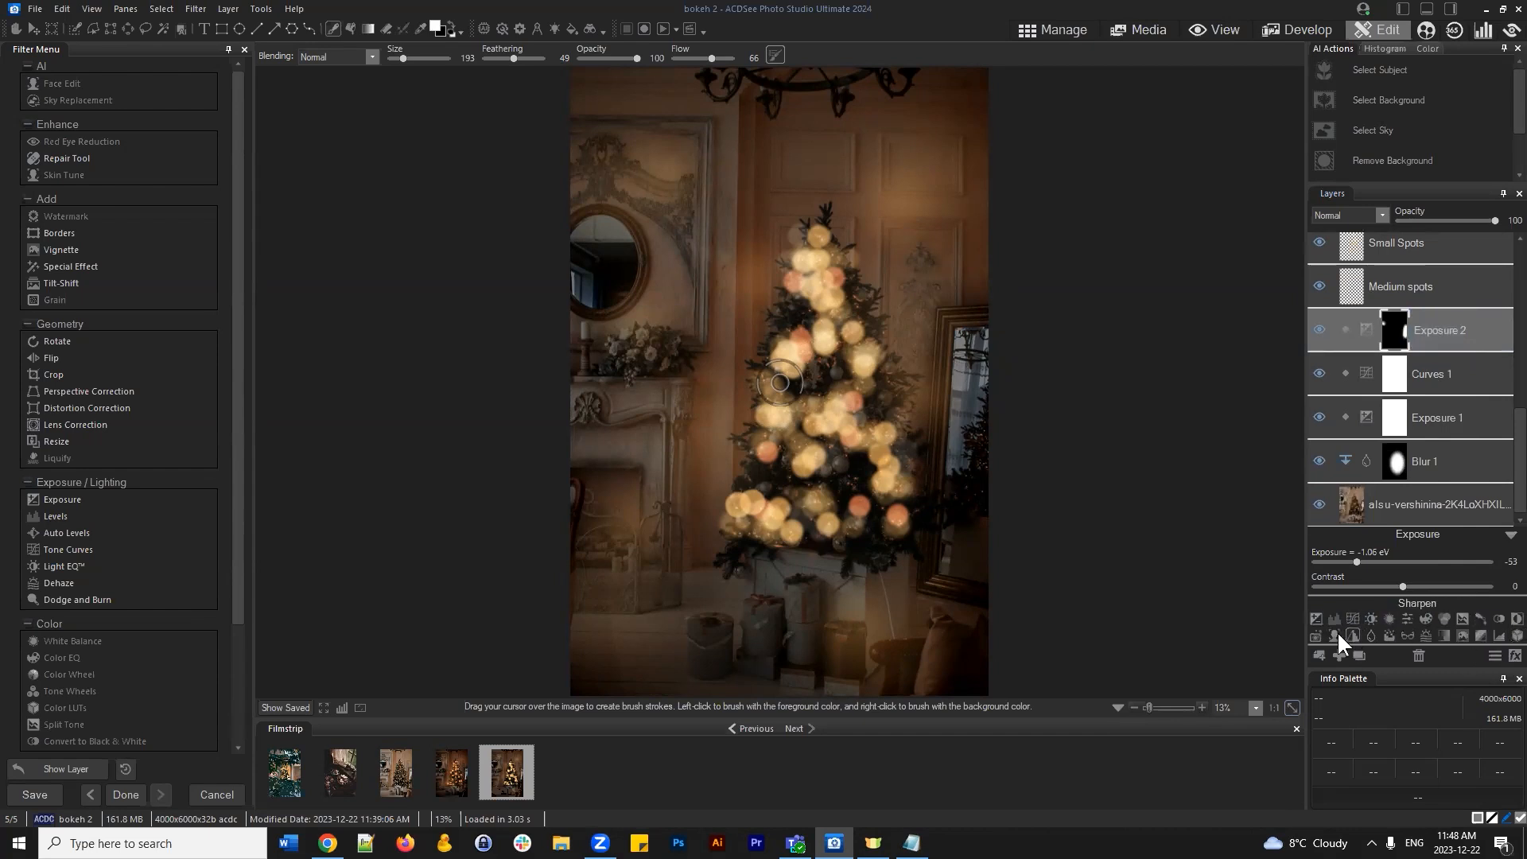
left_click(1393, 372)
left_click_drag(1394, 373, 1394, 441)
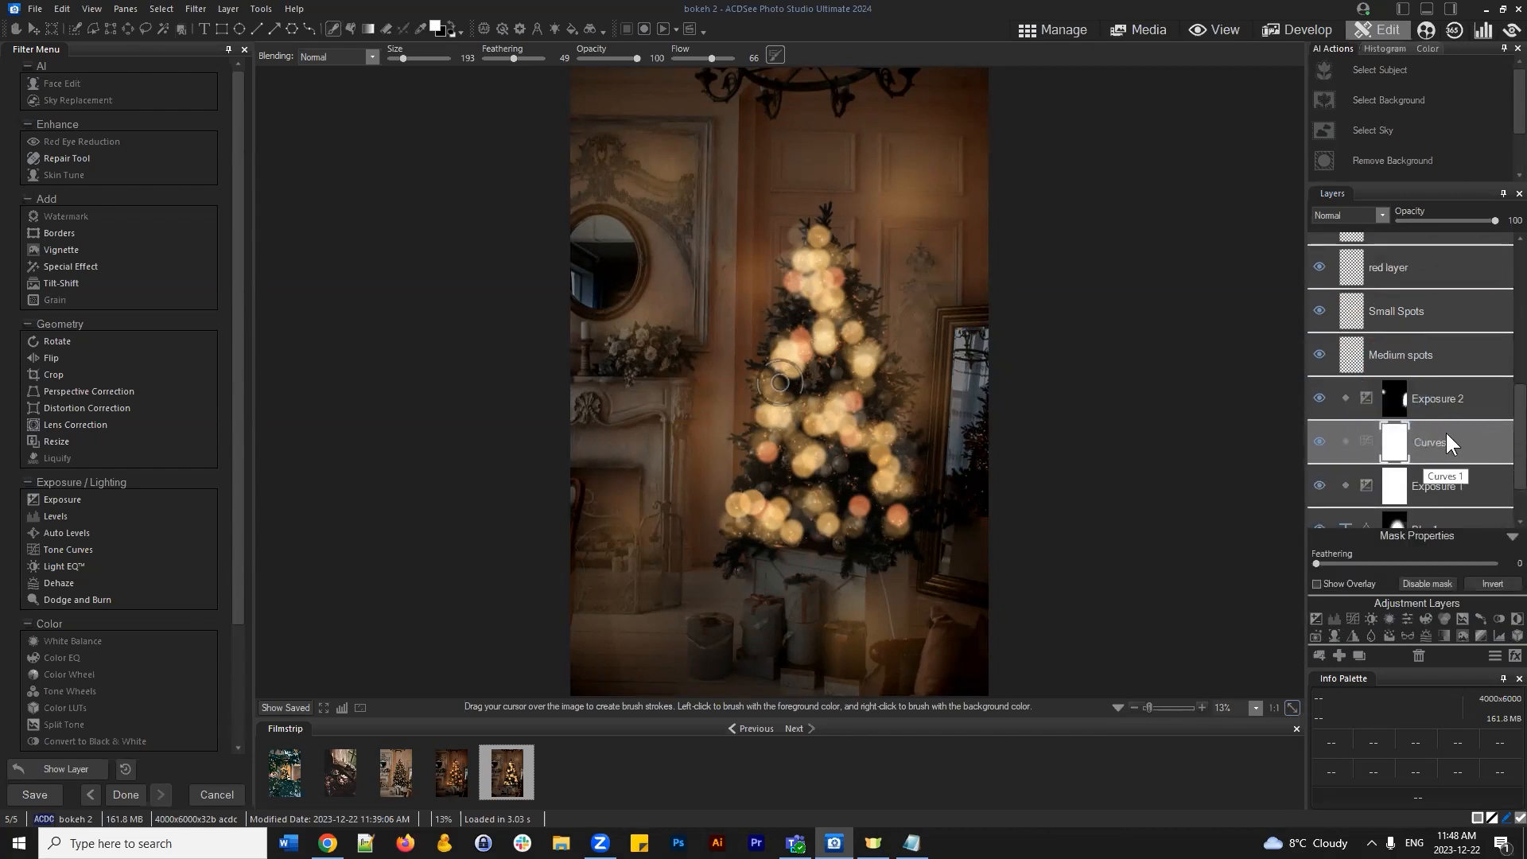
left_click(1441, 402)
scroll(1457, 382, "up", 3)
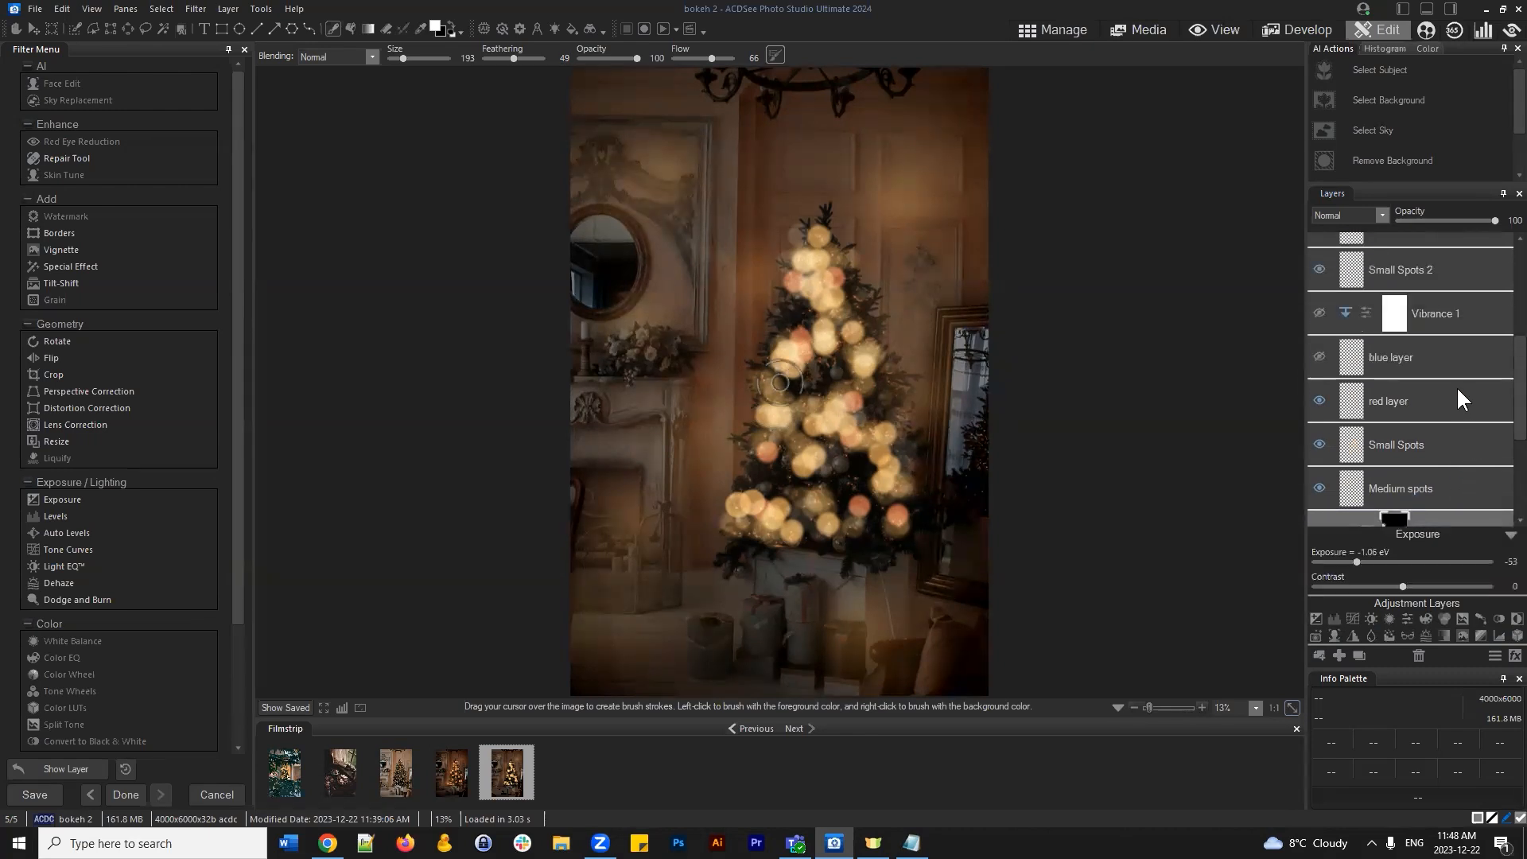
scroll(1401, 399, "down", 2)
left_click(1382, 215)
left_click(1380, 217)
scroll(1433, 333, "up", 2)
left_click(1433, 369)
scroll(1462, 393, "down", 3)
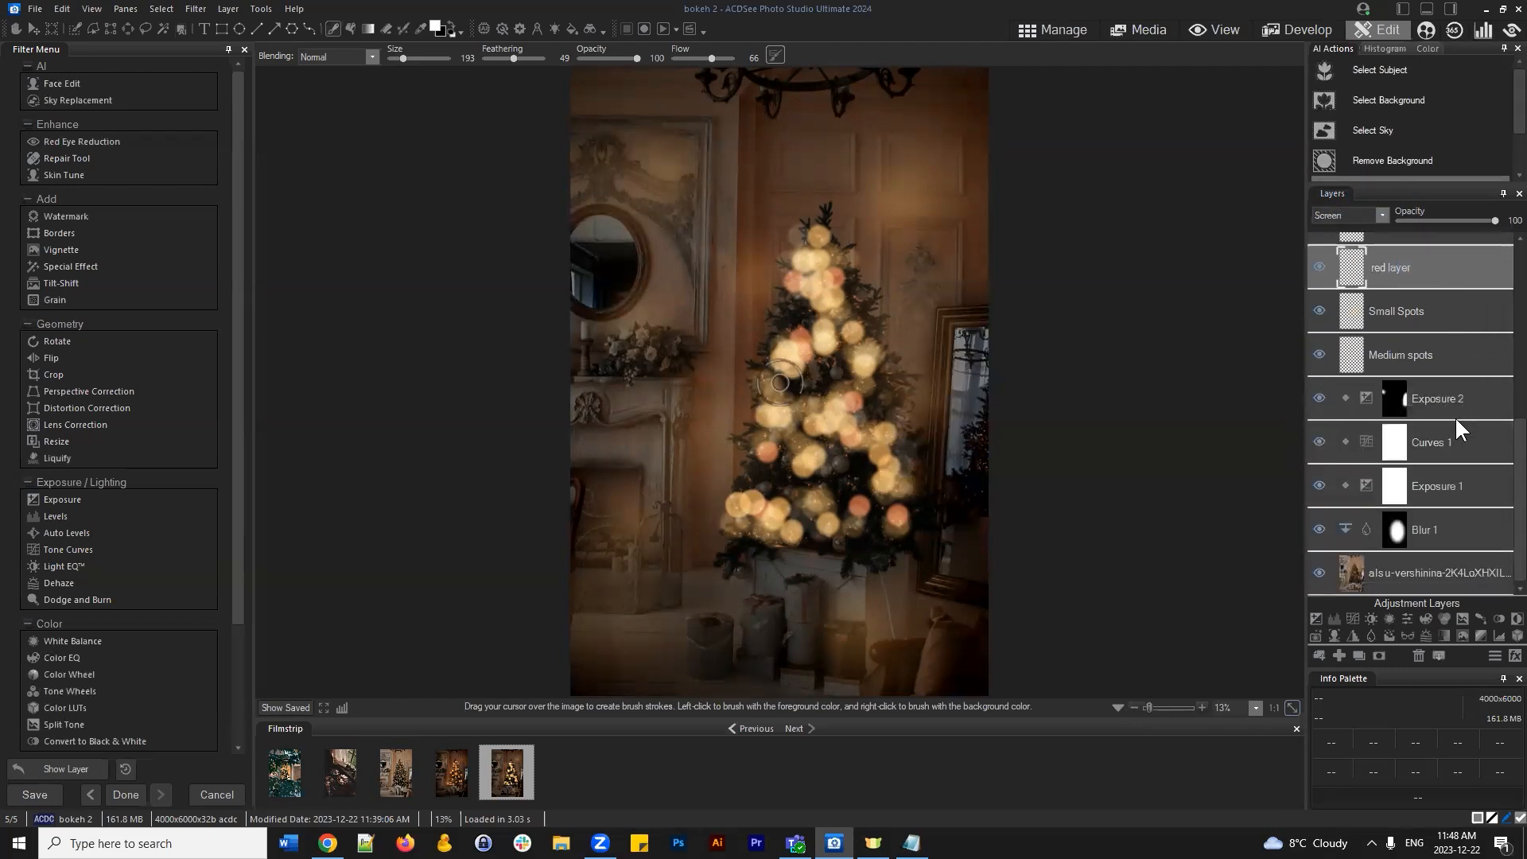
left_click(1459, 451)
left_click(1505, 395)
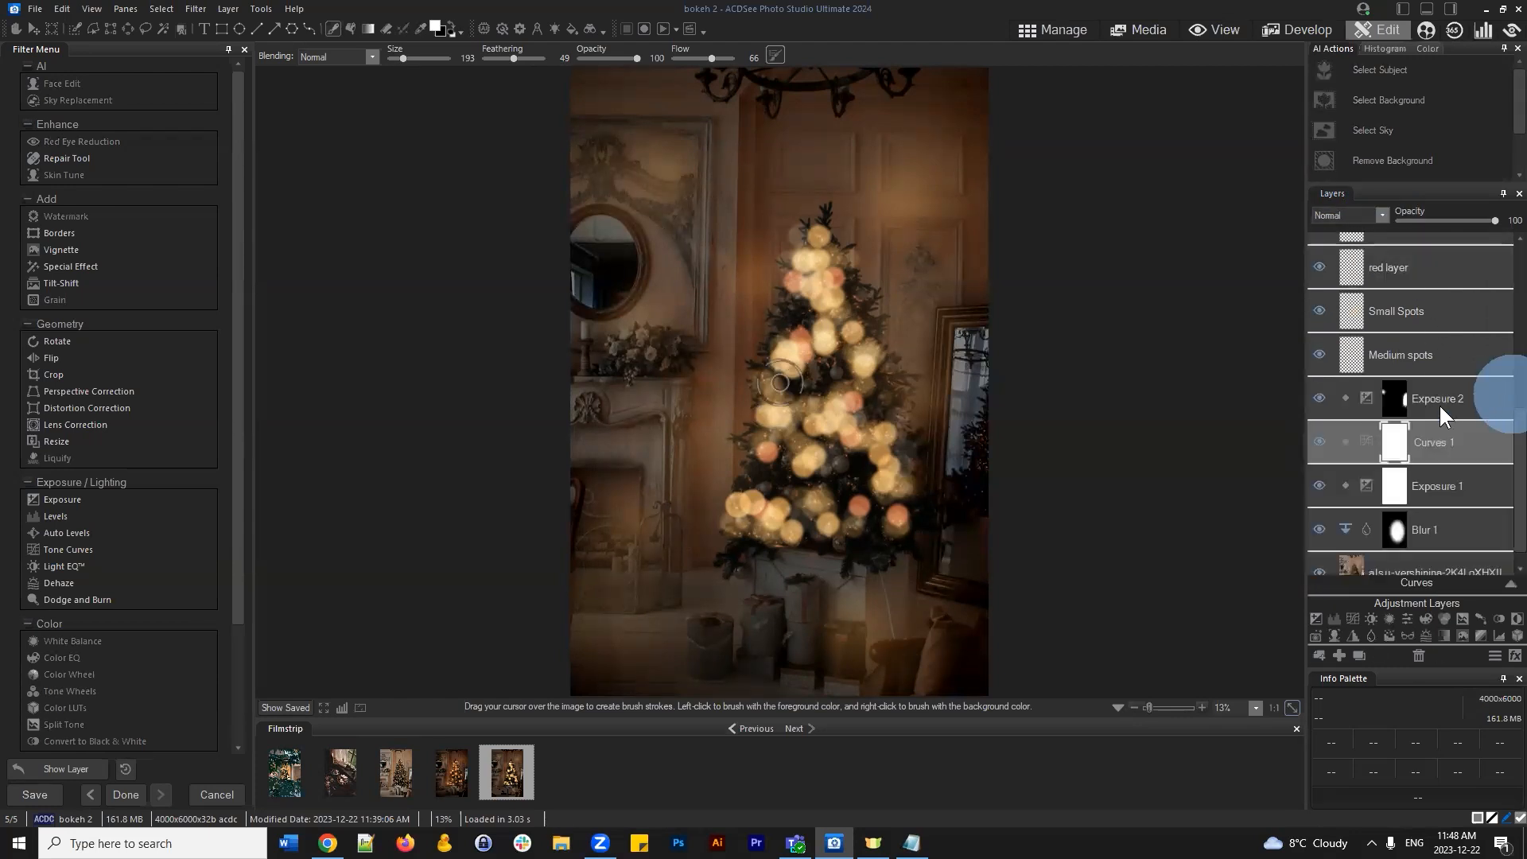
left_click(1435, 552)
left_click_drag(1435, 552, 1406, 347)
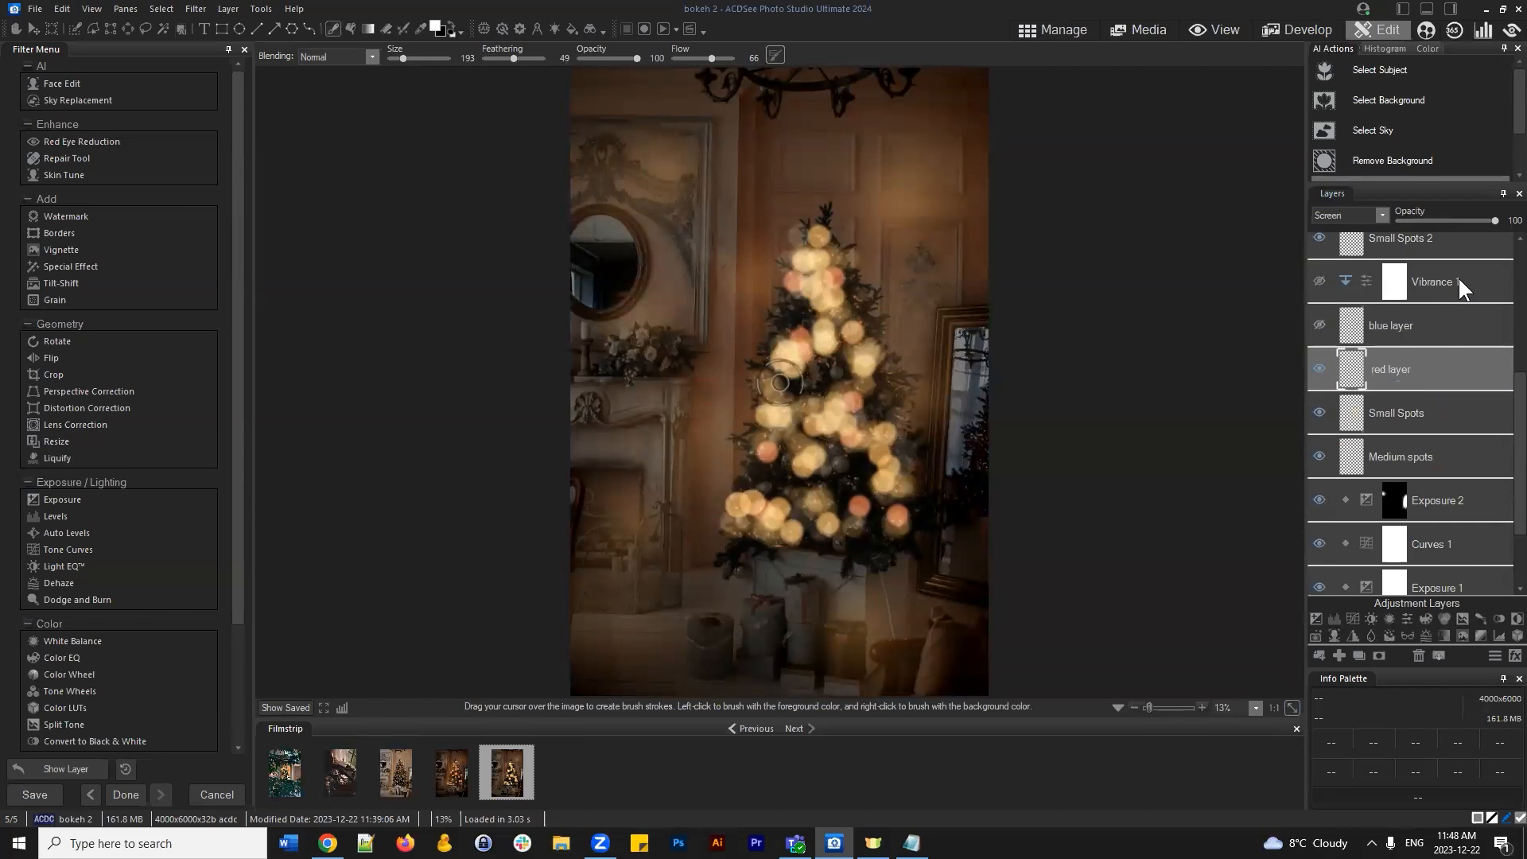
Add a blank layer above Vignette 1 at the top of the layer stack
scroll(1421, 331, "up", 3)
scroll(1424, 318, "up", 4)
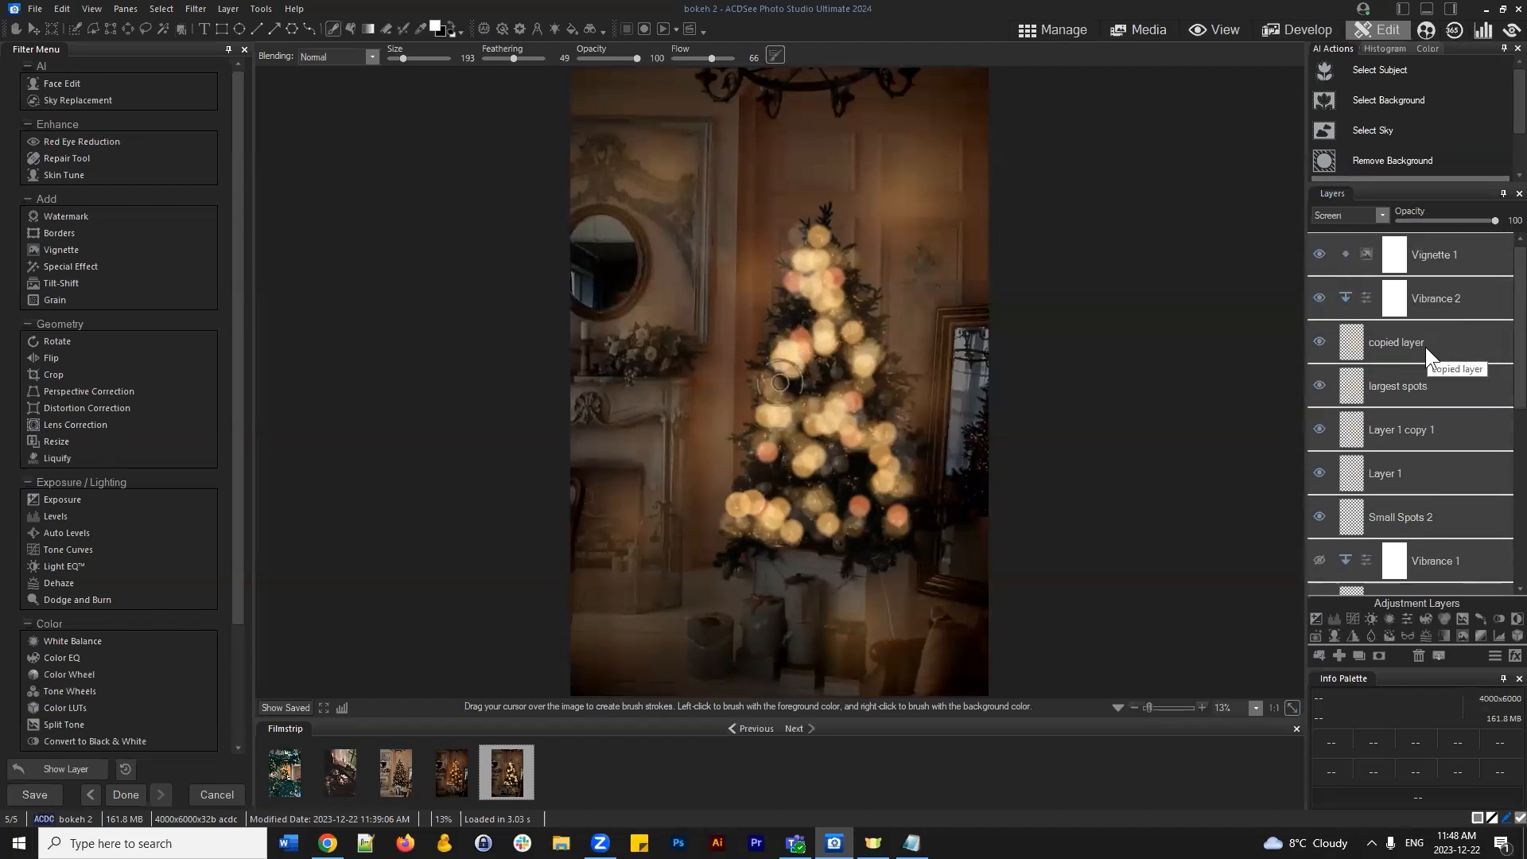
left_click(1429, 340)
left_click(1453, 245)
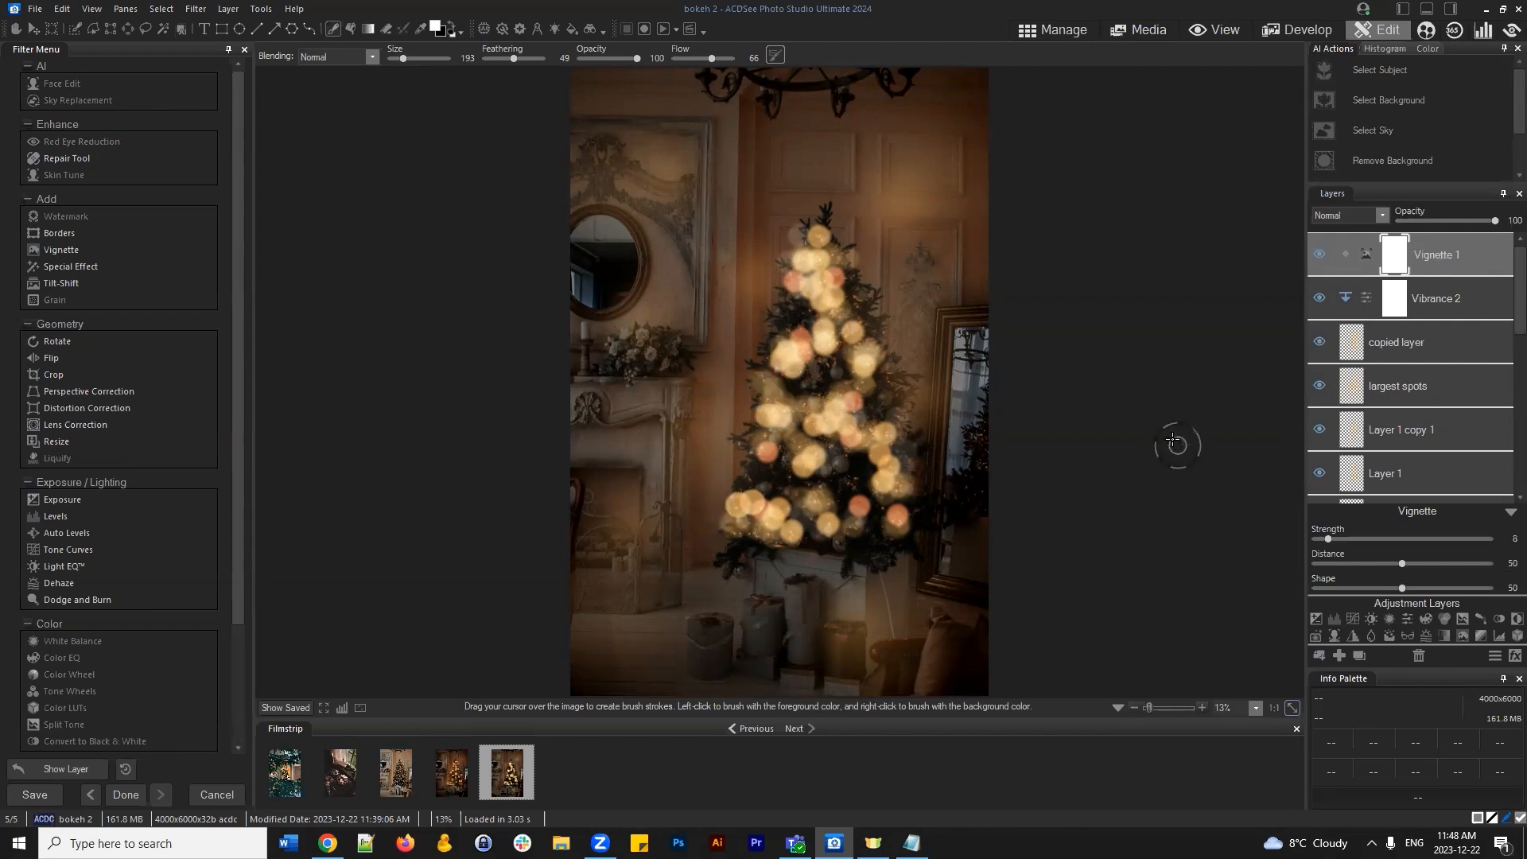
left_click(1338, 654)
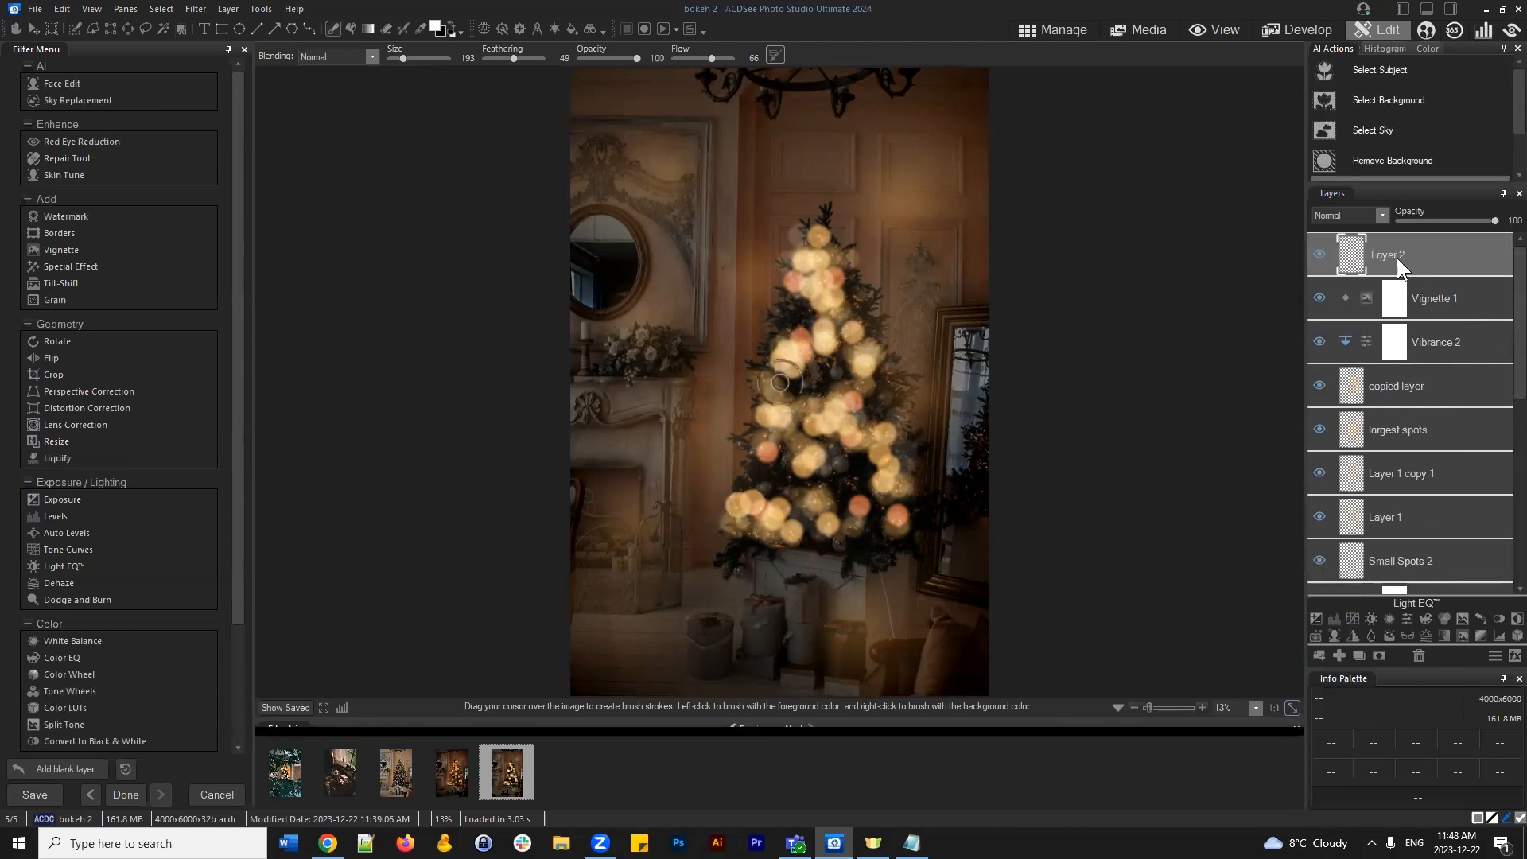
scroll(1504, 264, "down", 1)
scroll(1505, 264, "up", 1)
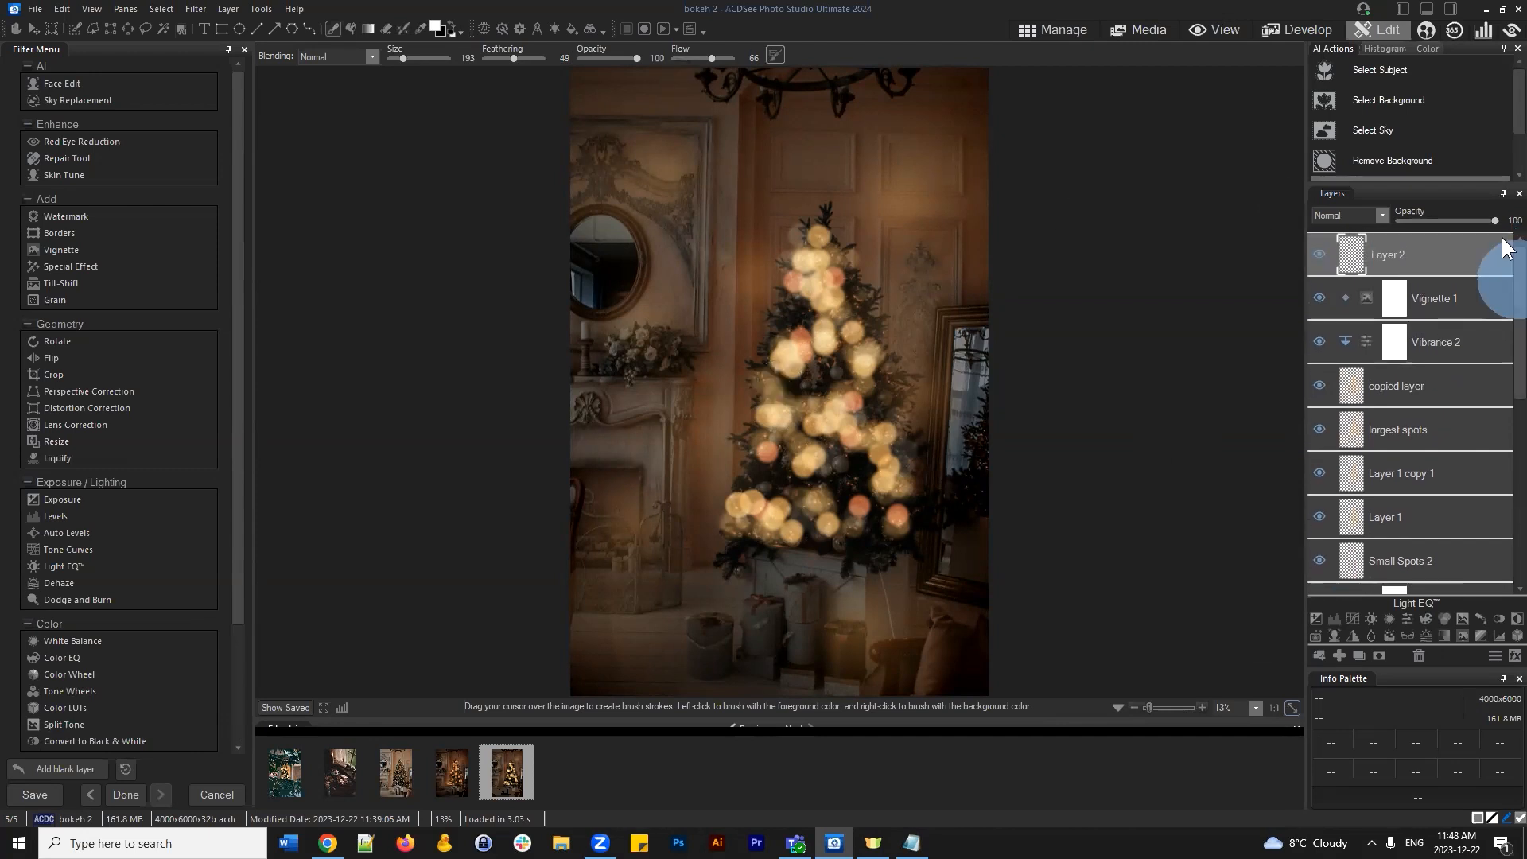
Fill Layer 2 with the brown wall color #6A4B33 sampled from the photo just above the tree, using the Fill tool
left_click(352, 27)
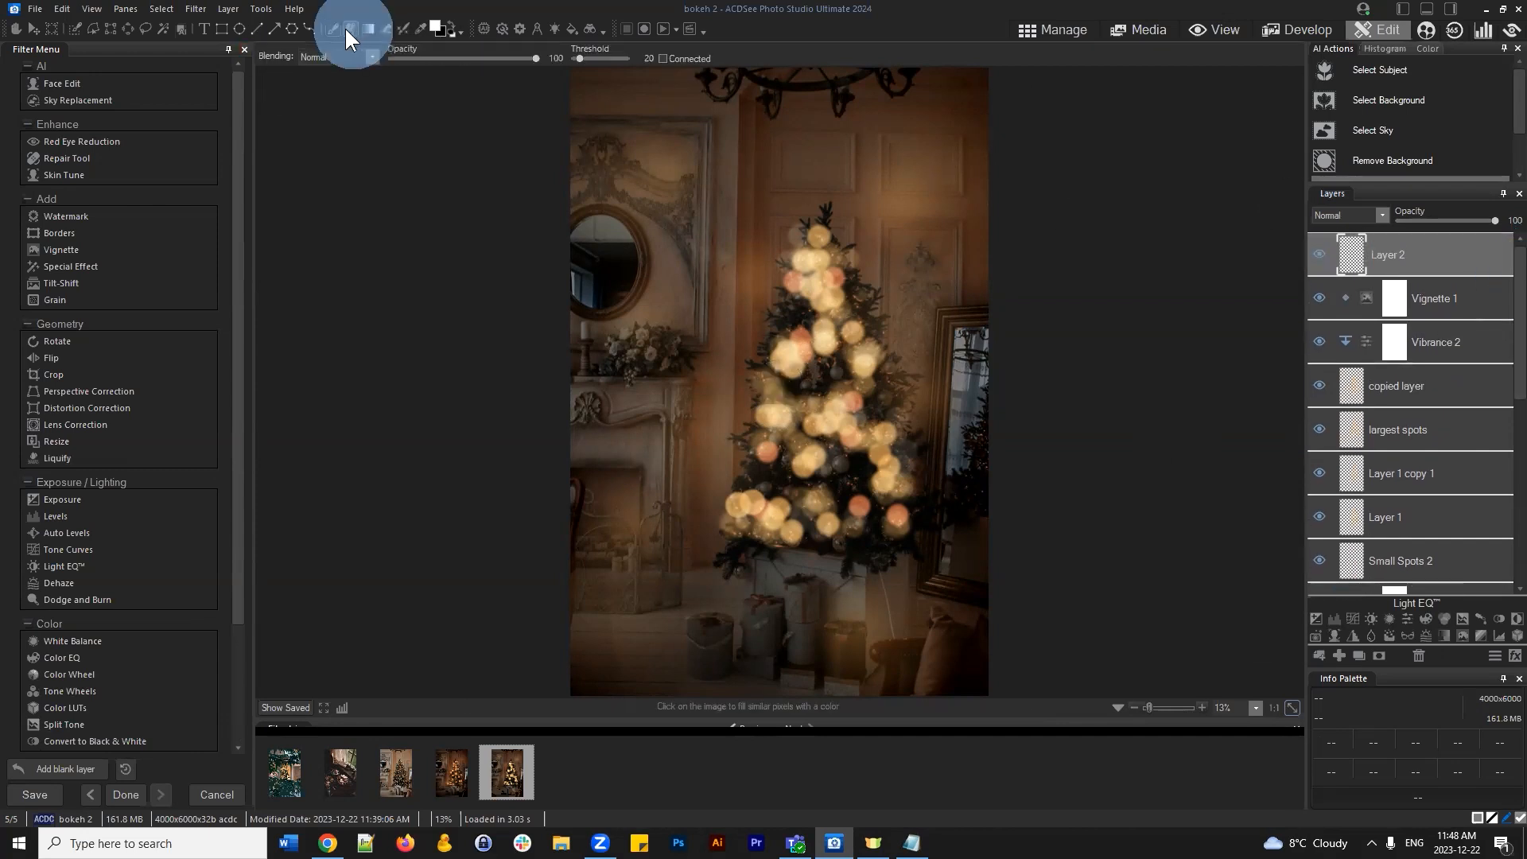
left_click(437, 28)
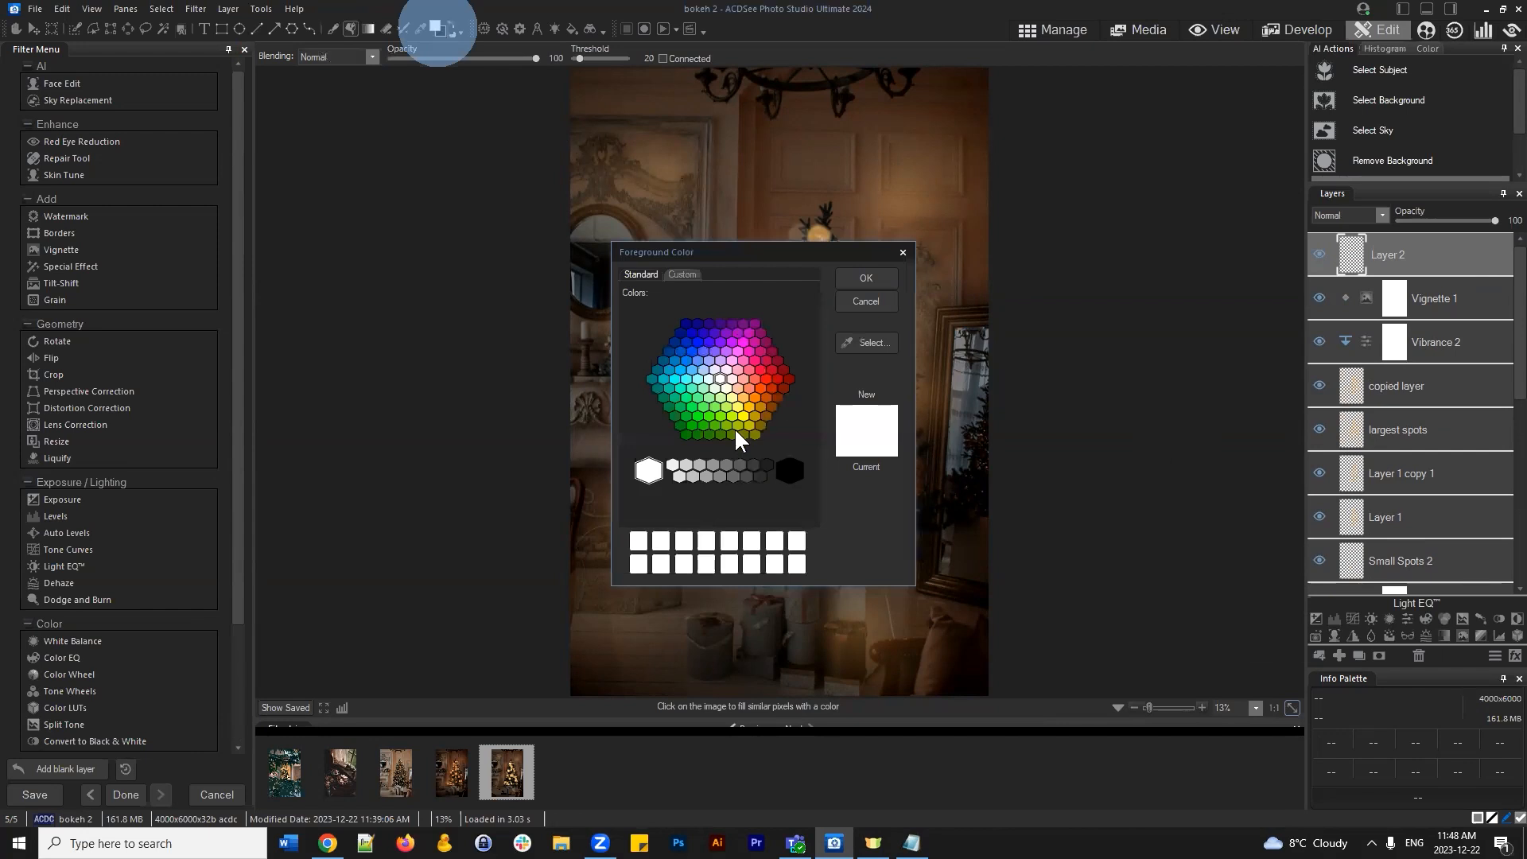
left_click(682, 272)
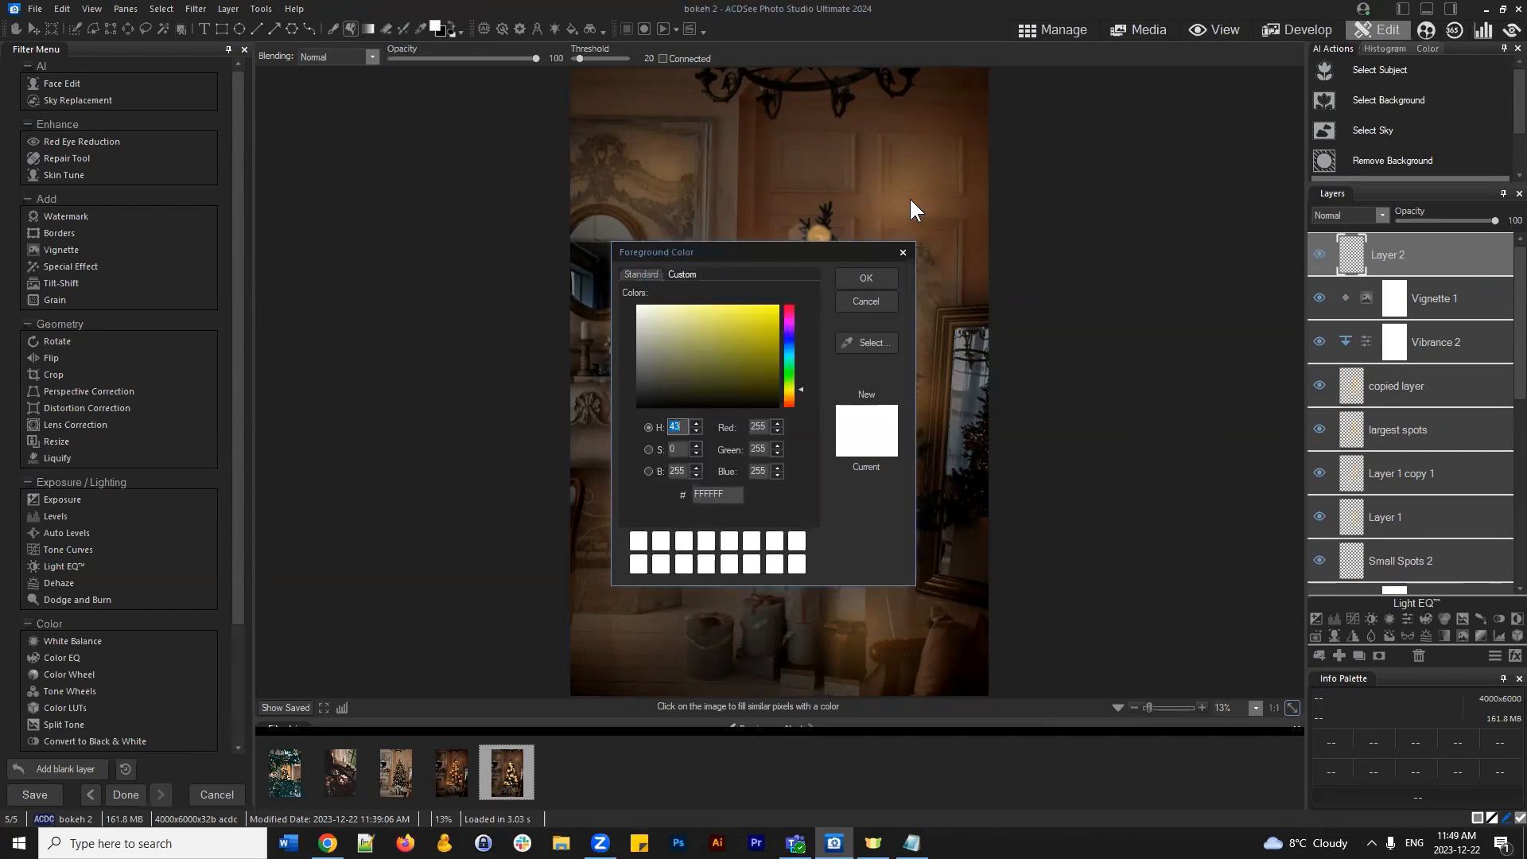
left_click(862, 342)
left_click(867, 193)
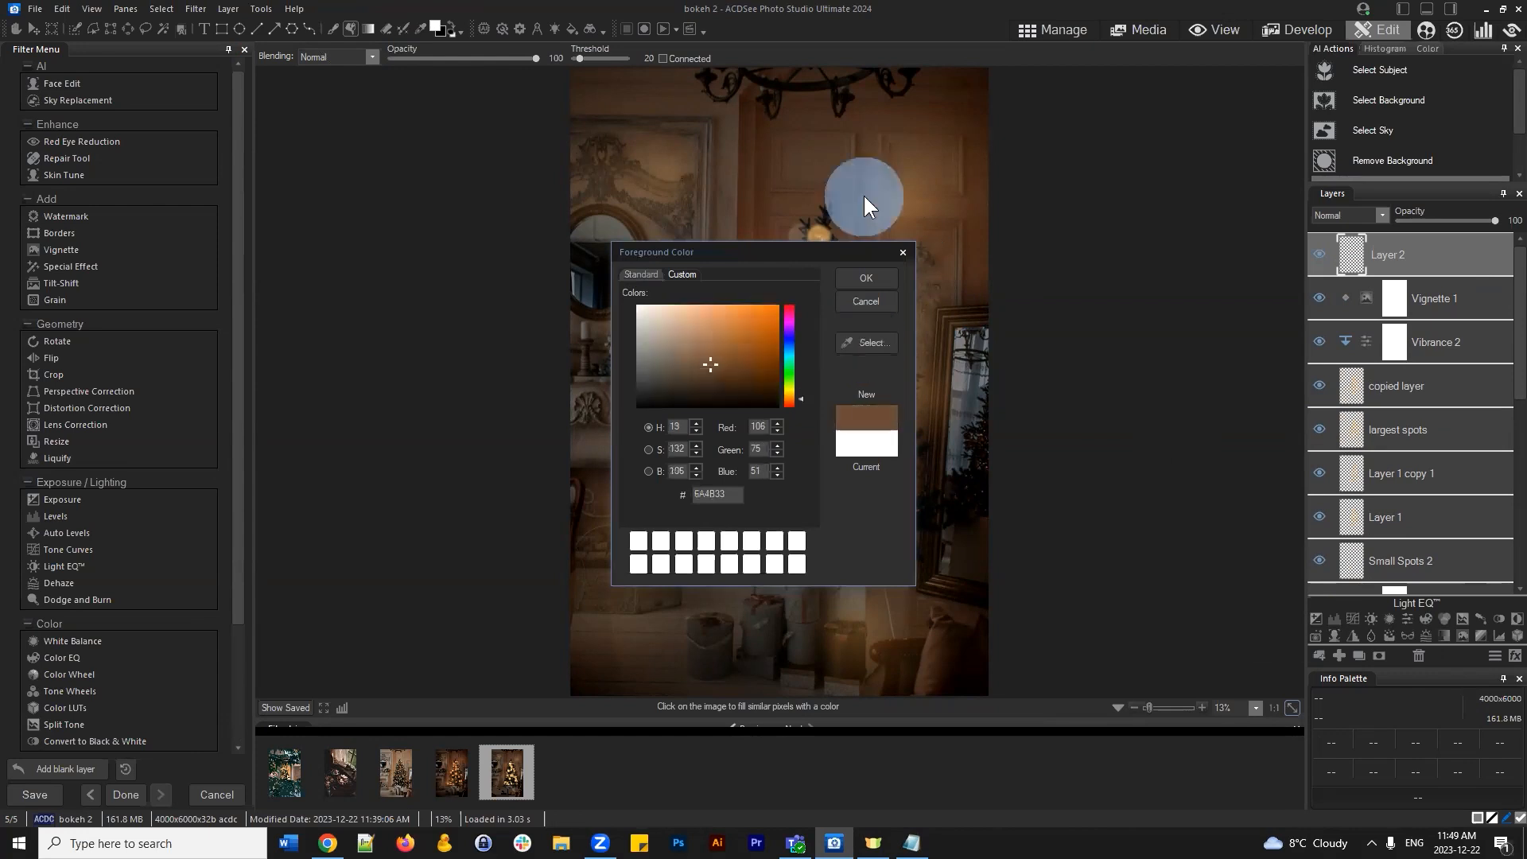
left_click(866, 278)
left_click(733, 207)
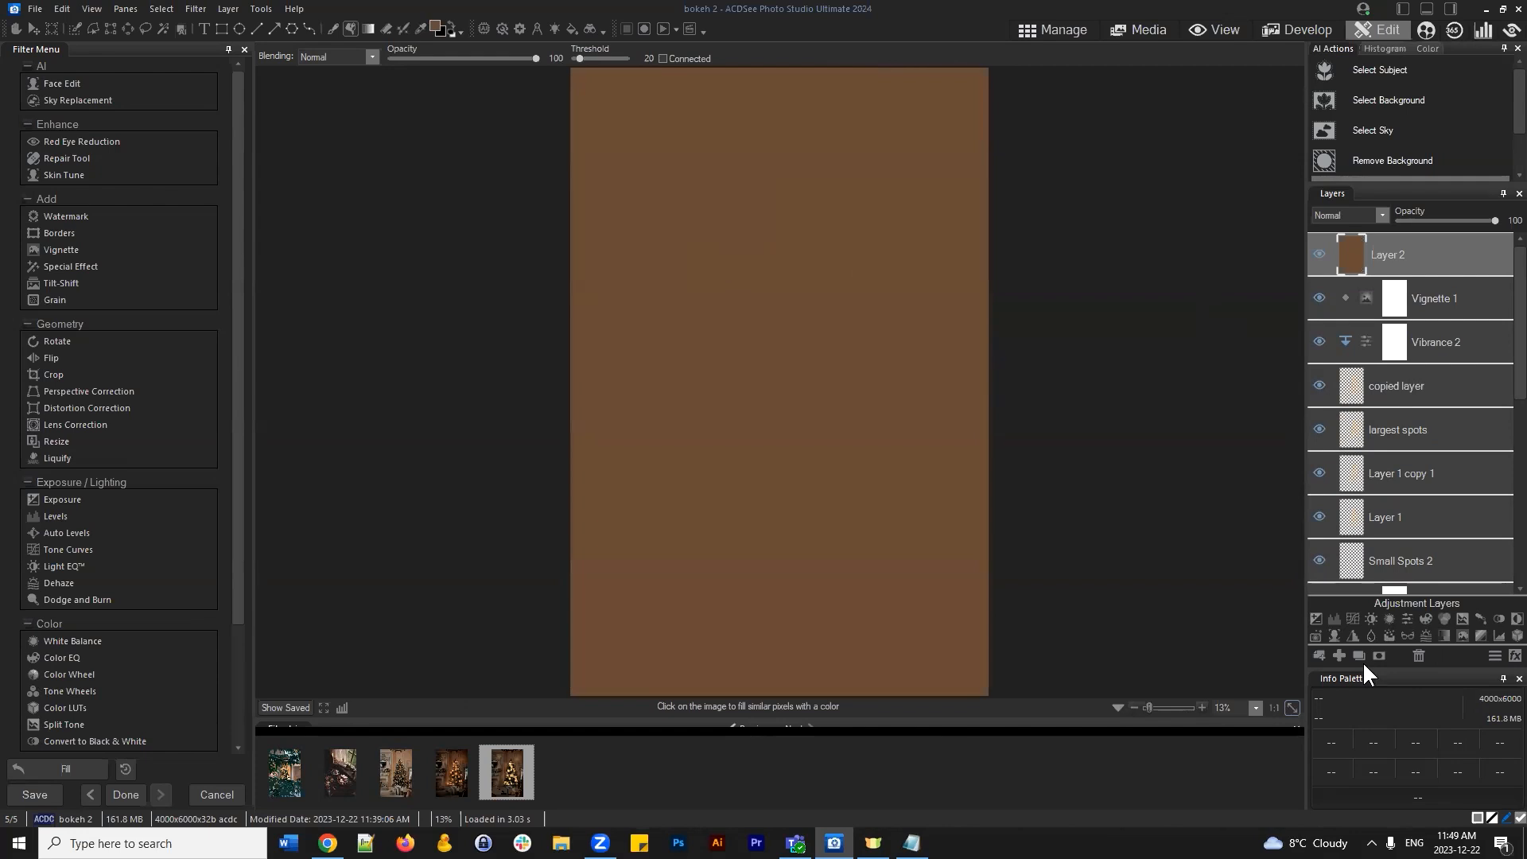
Try the Multiply blend mode on the brown Layer 2
left_click(1408, 252)
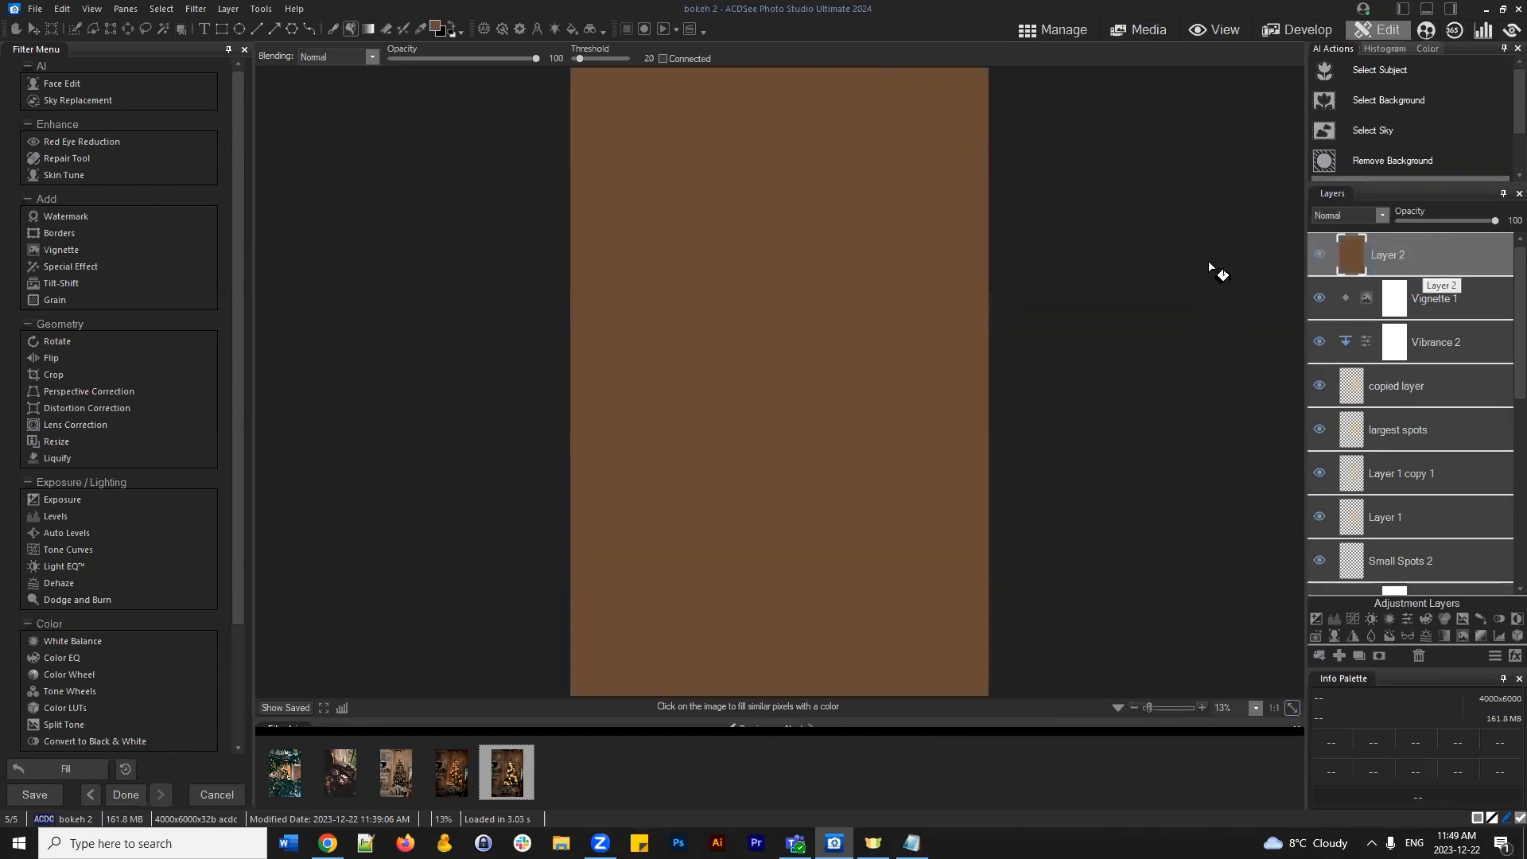
left_click(1409, 242)
left_click(1382, 213)
left_click(1344, 251)
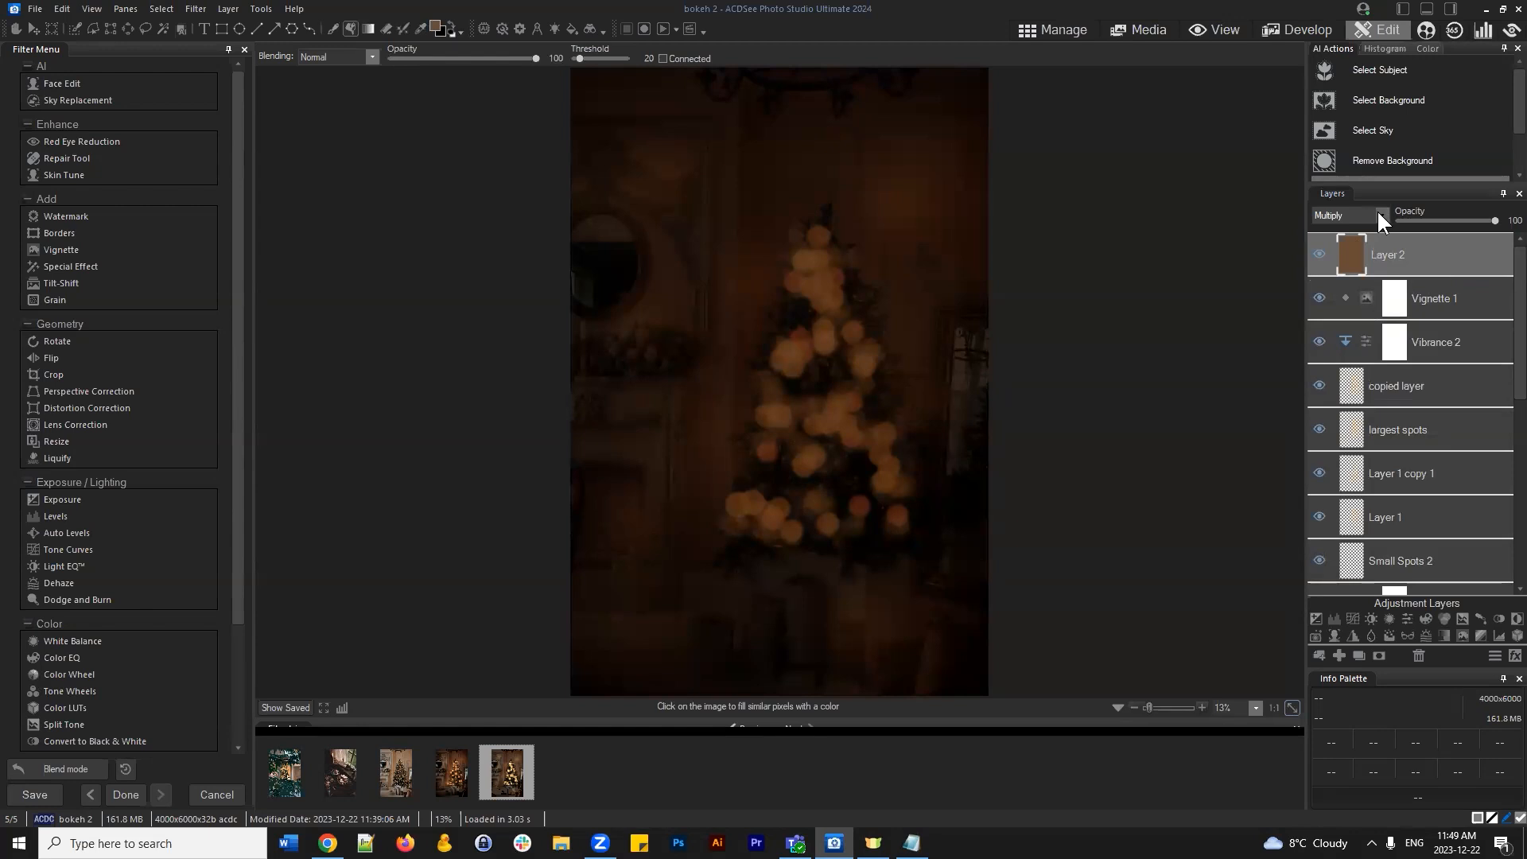
left_click(1418, 253)
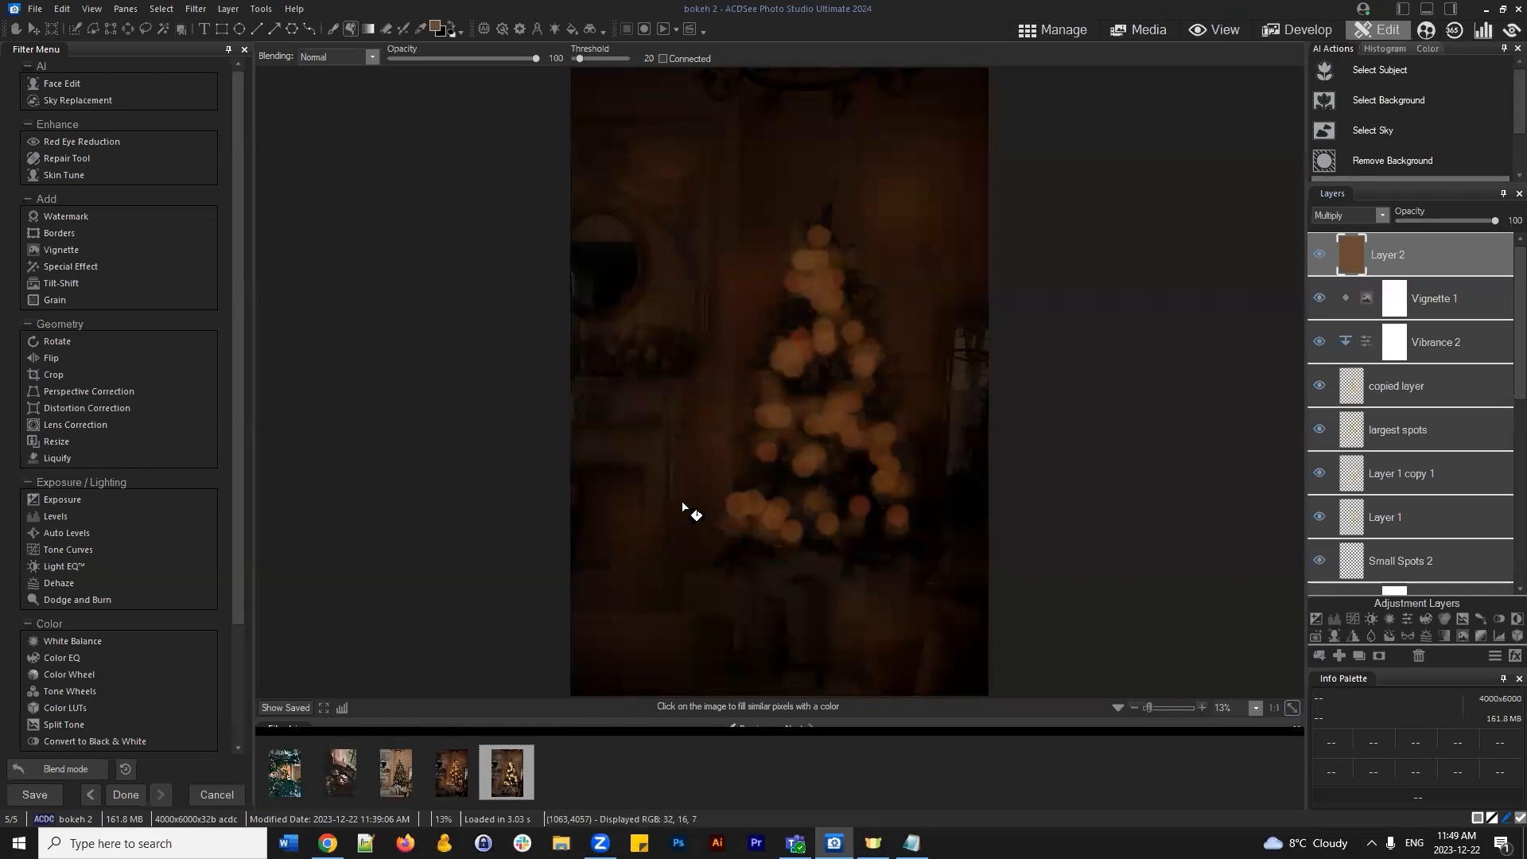
Try the Dodge and Overlay blend modes on the brown Layer 2
left_click_drag(1419, 249, 1416, 245)
left_click(1408, 256)
left_click(1382, 216)
left_click(1344, 271)
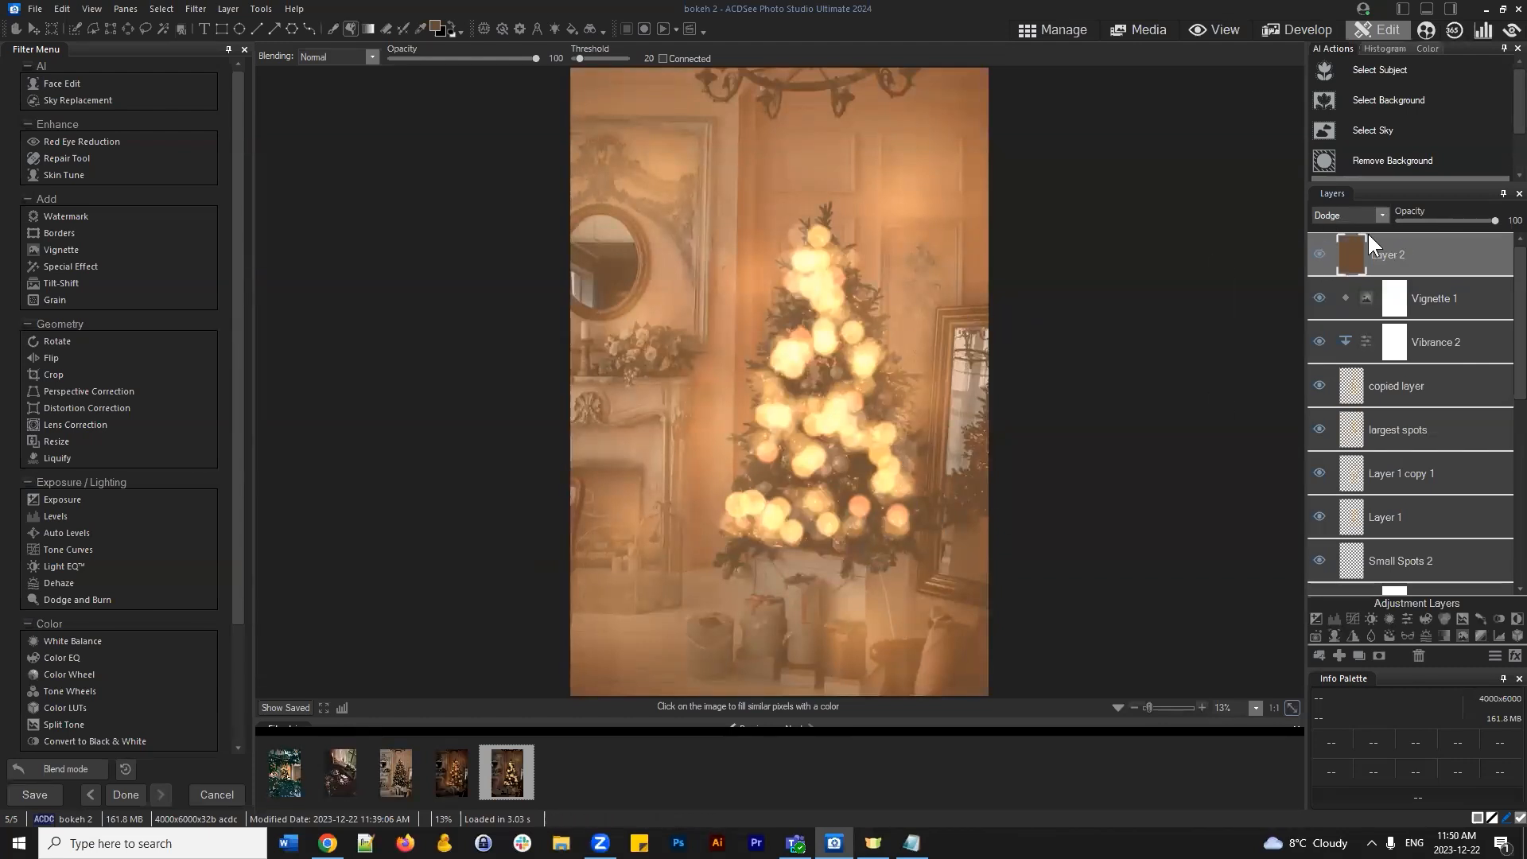
left_click(1384, 213)
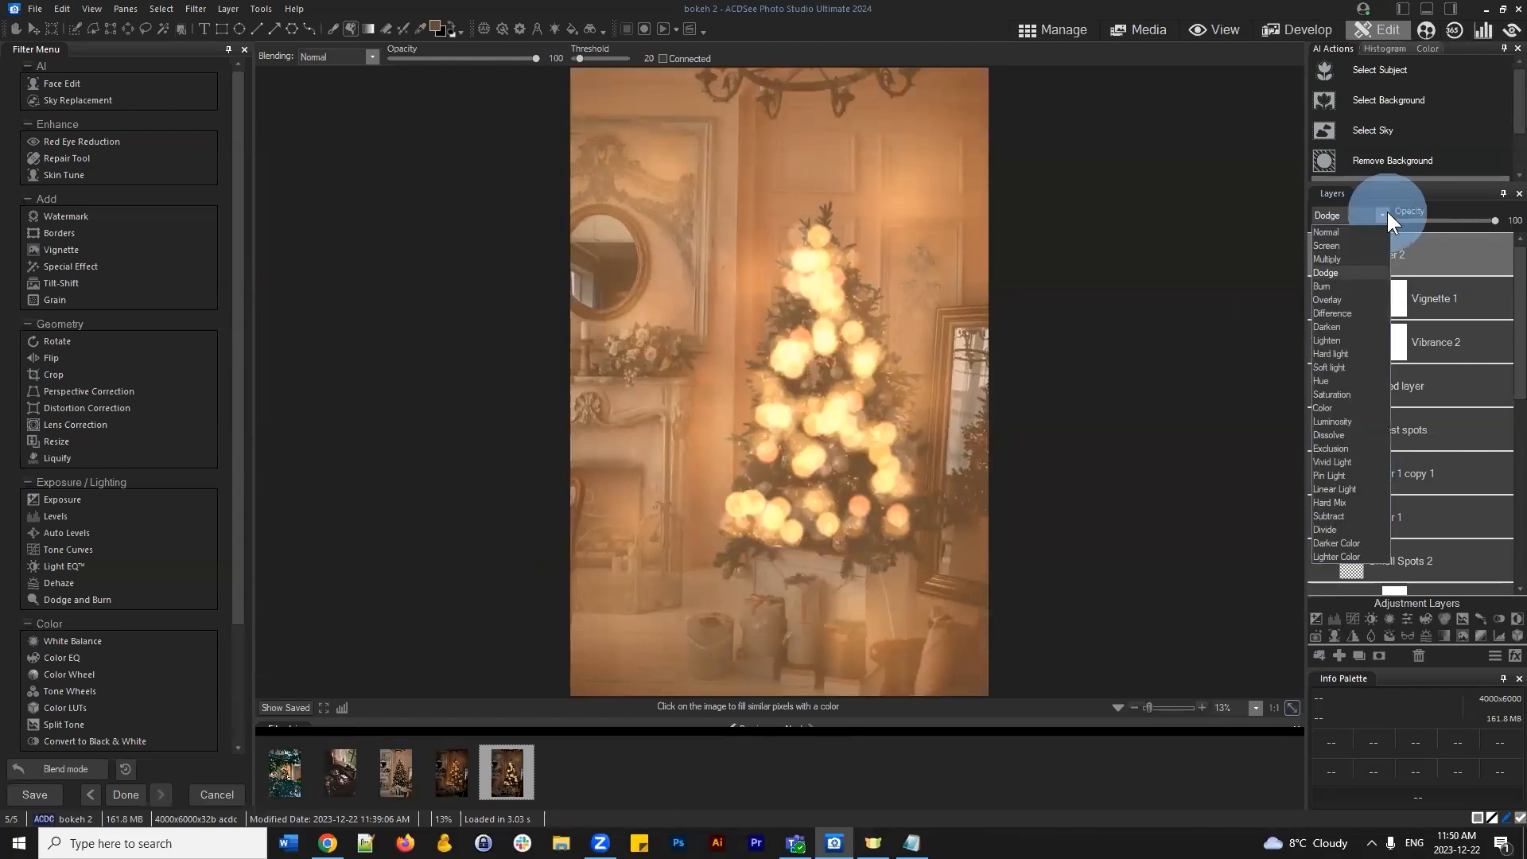
left_click(1337, 296)
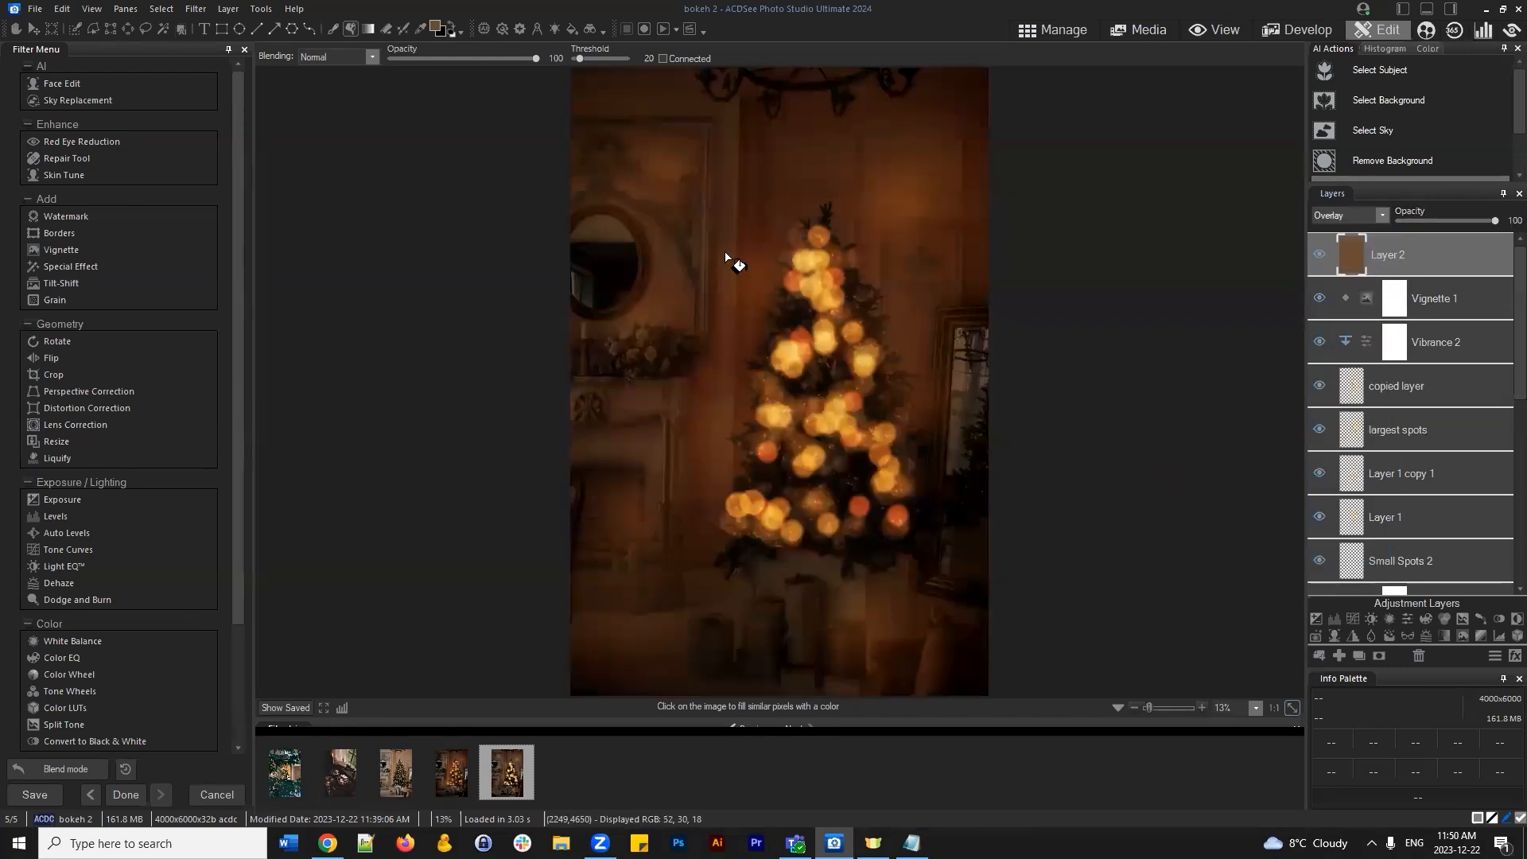
Set the brown Layer 2's blend mode to Soft light
left_click(1384, 214)
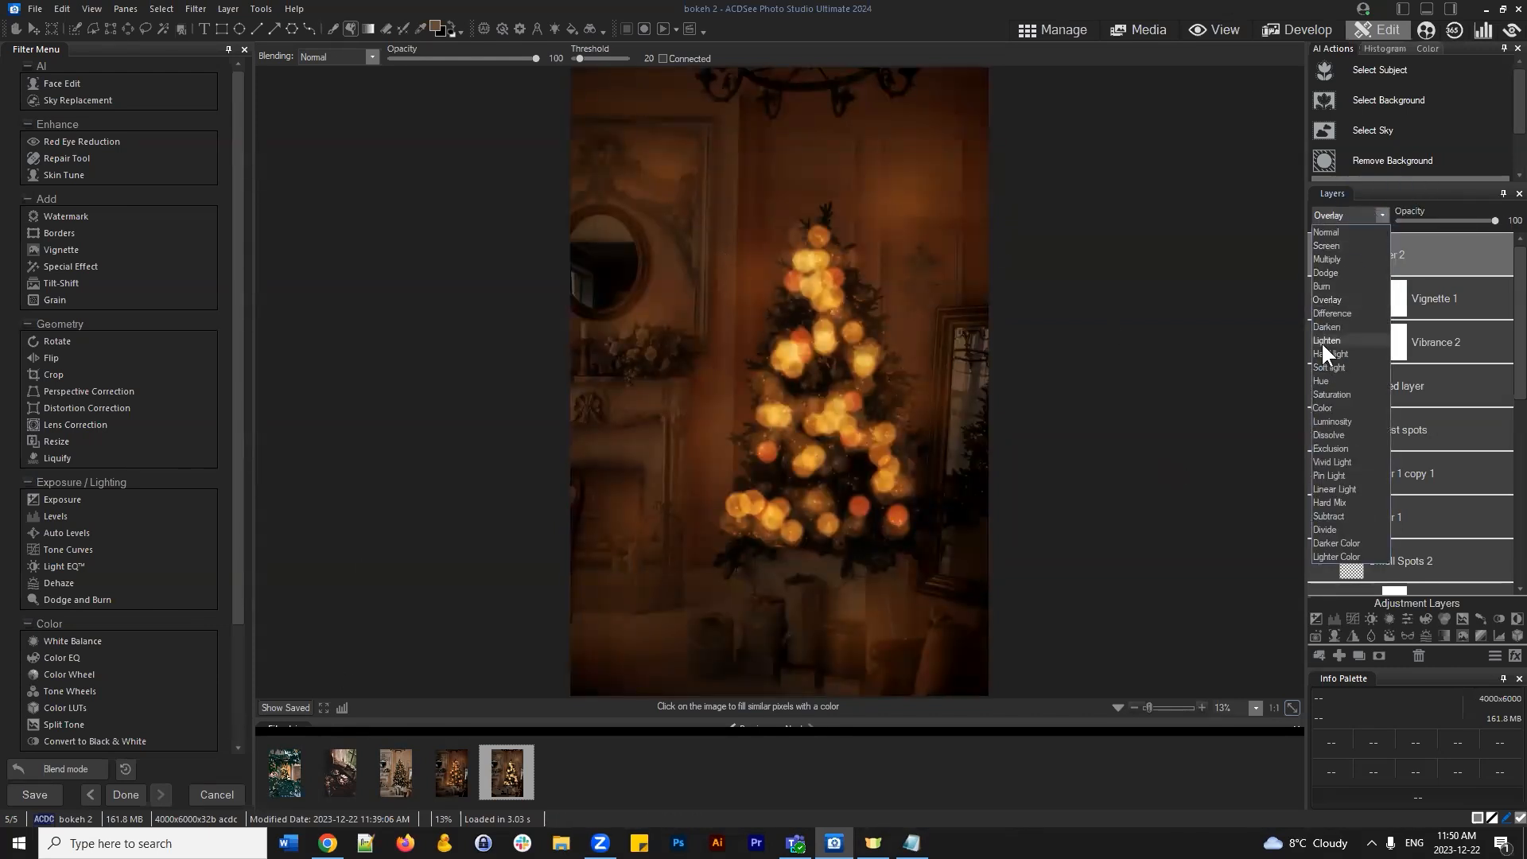
left_click(1344, 367)
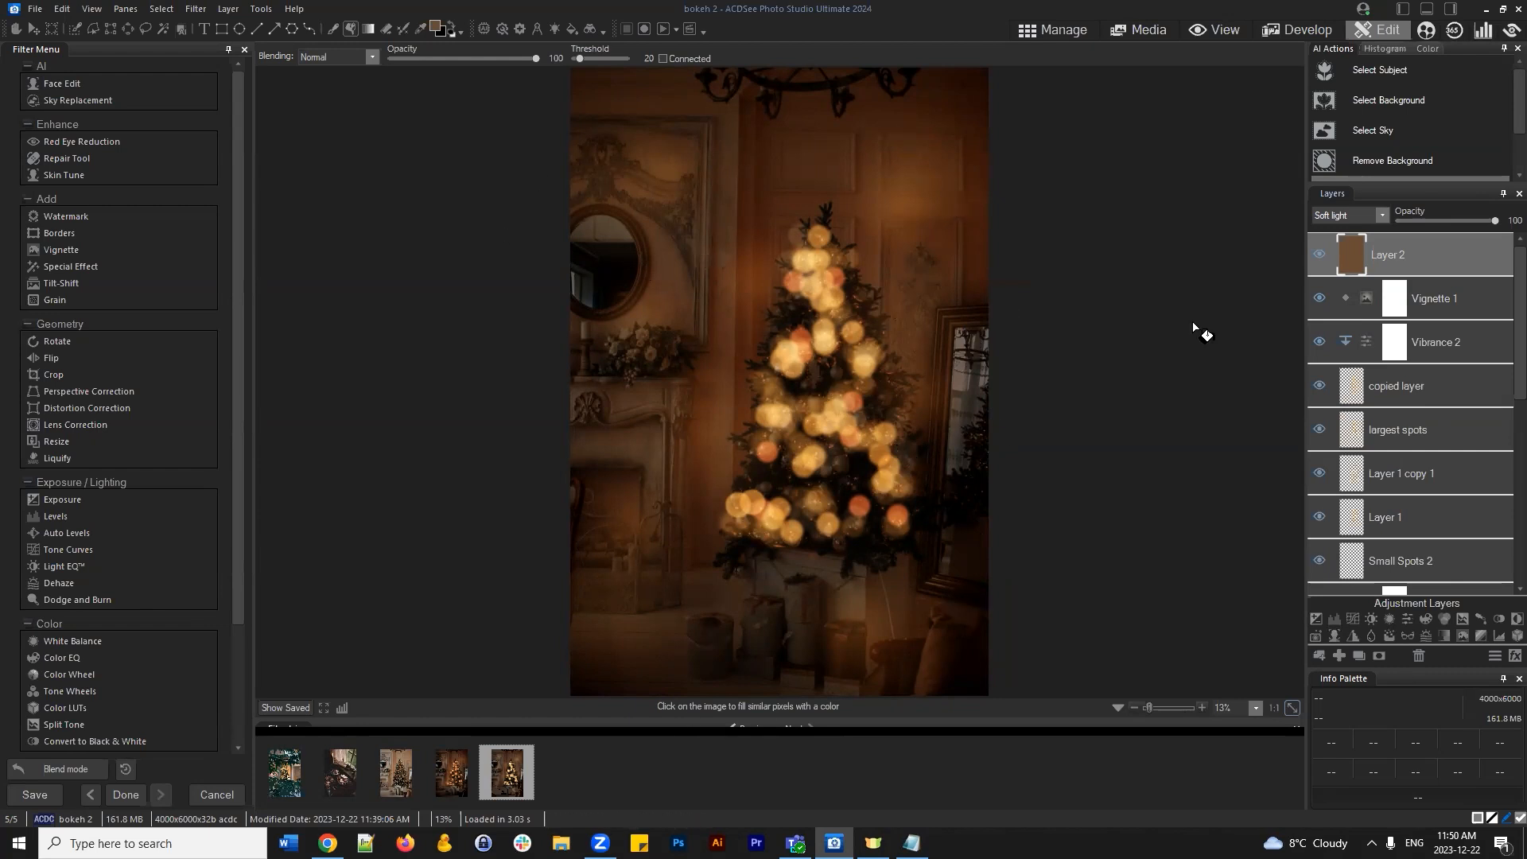
left_click(1383, 214)
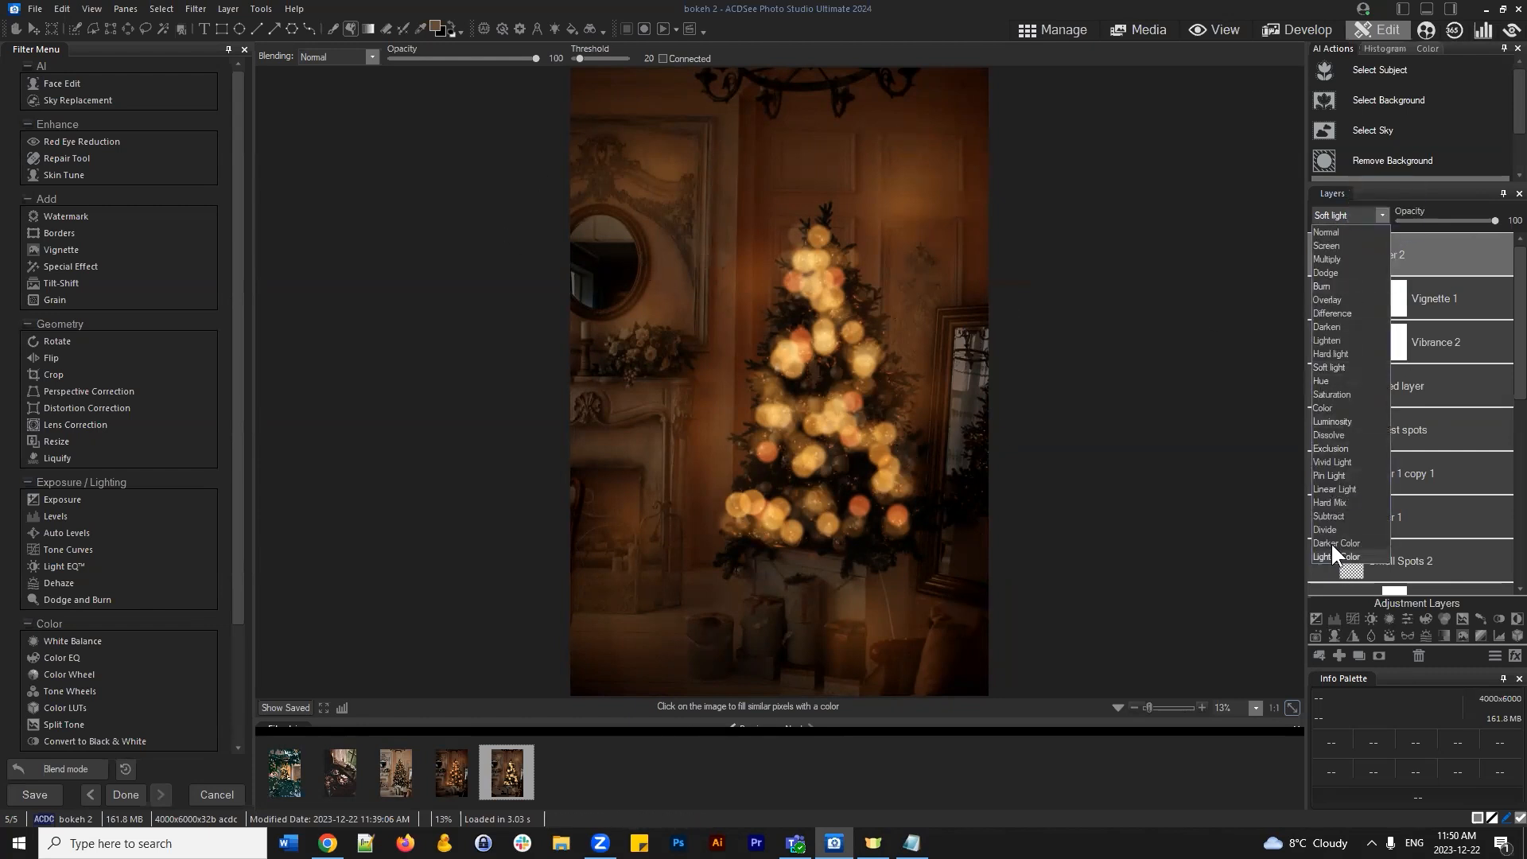
left_click(1373, 222)
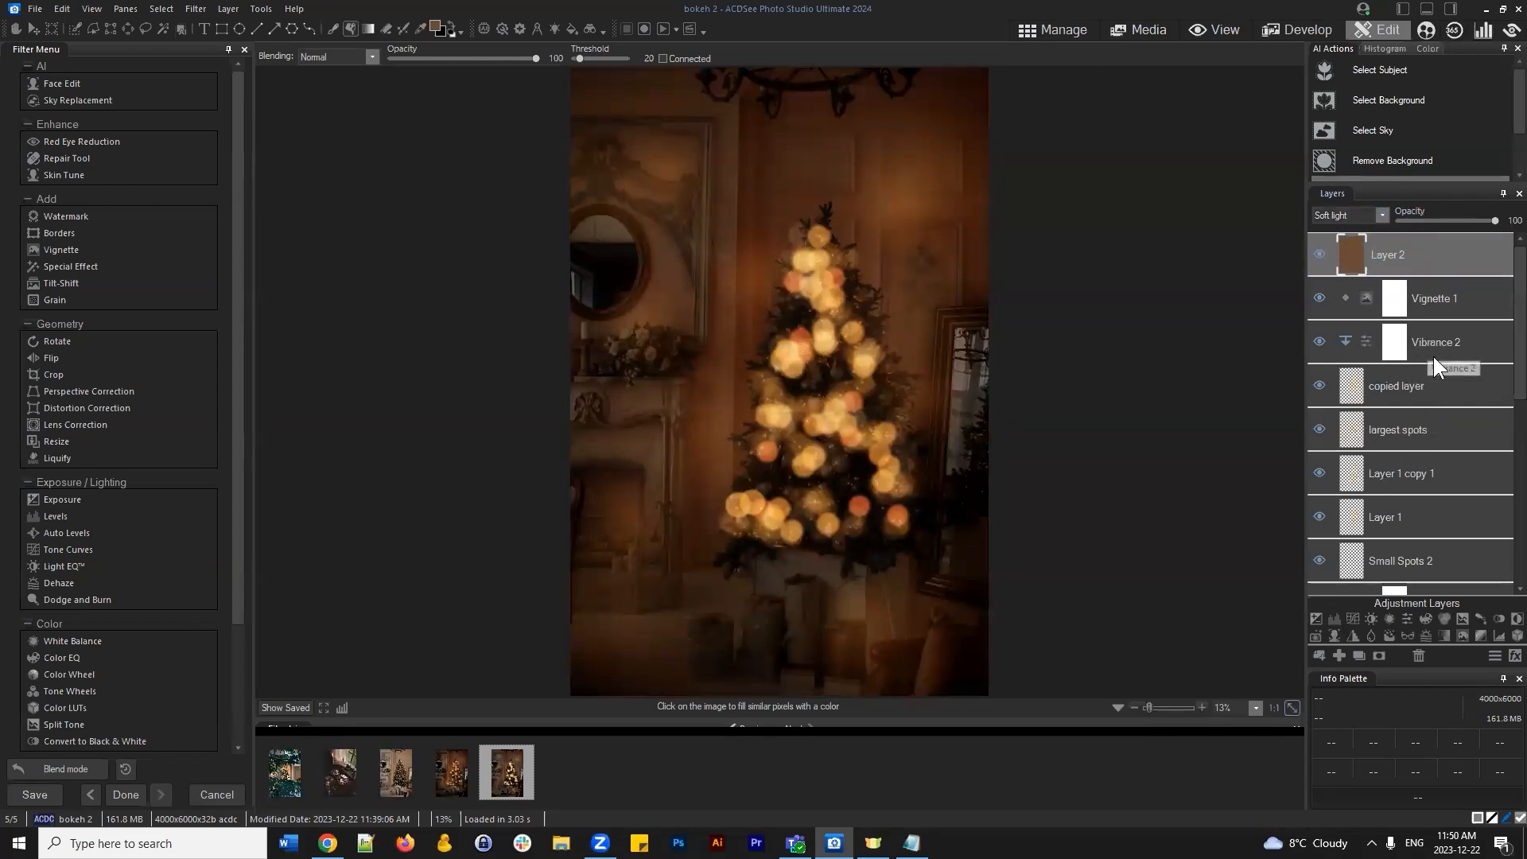
Look through the layer stack and compare the photo with the brown Layer 2 hidden and shown
scroll(1436, 348, "down", 2)
scroll(1444, 366, "down", 5)
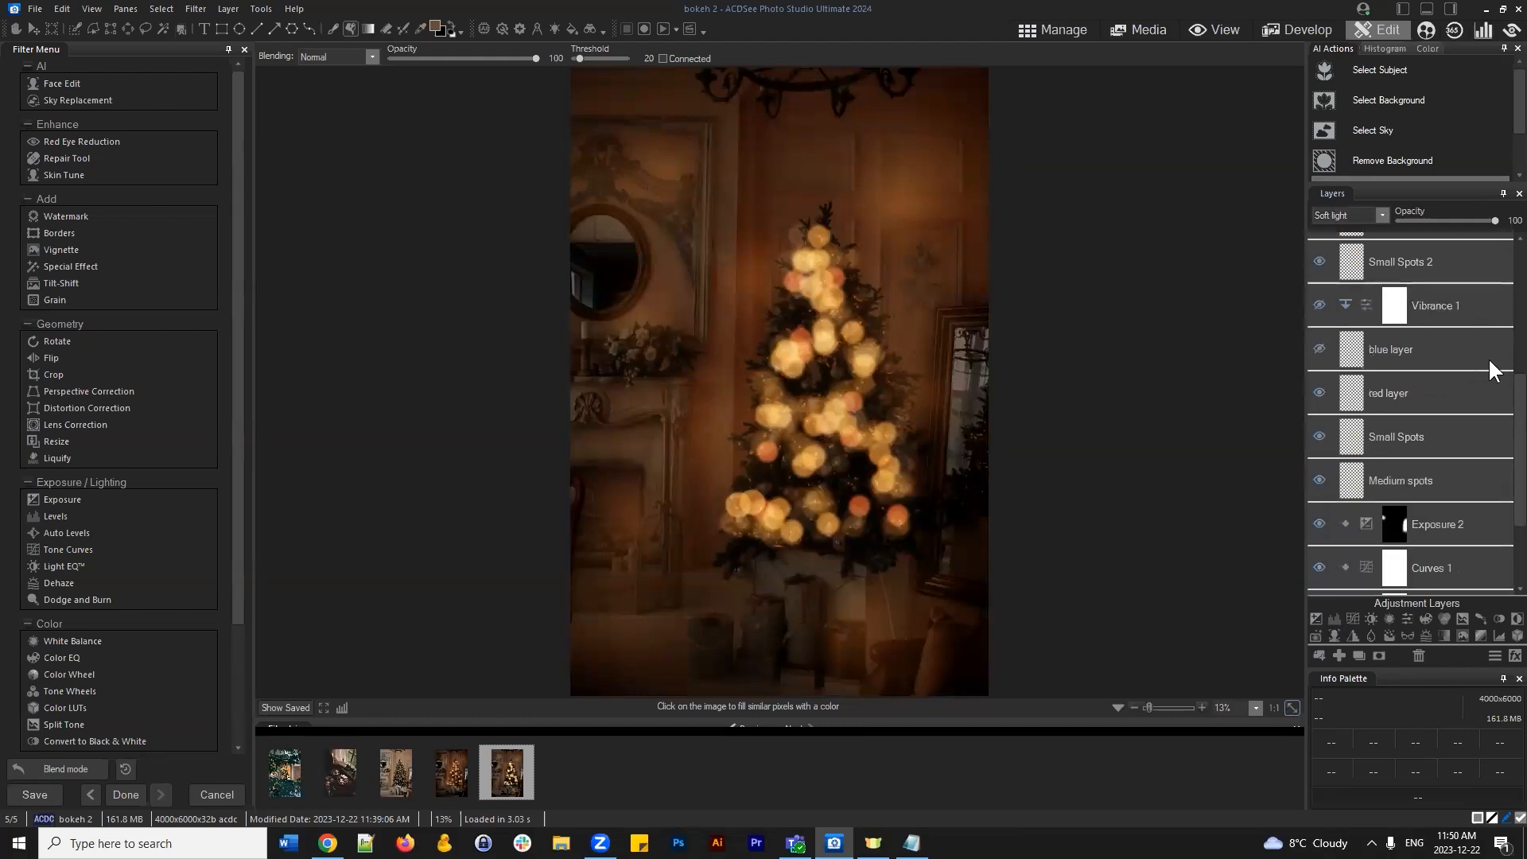
scroll(1453, 384, "down", 2)
scroll(1406, 364, "up", 3)
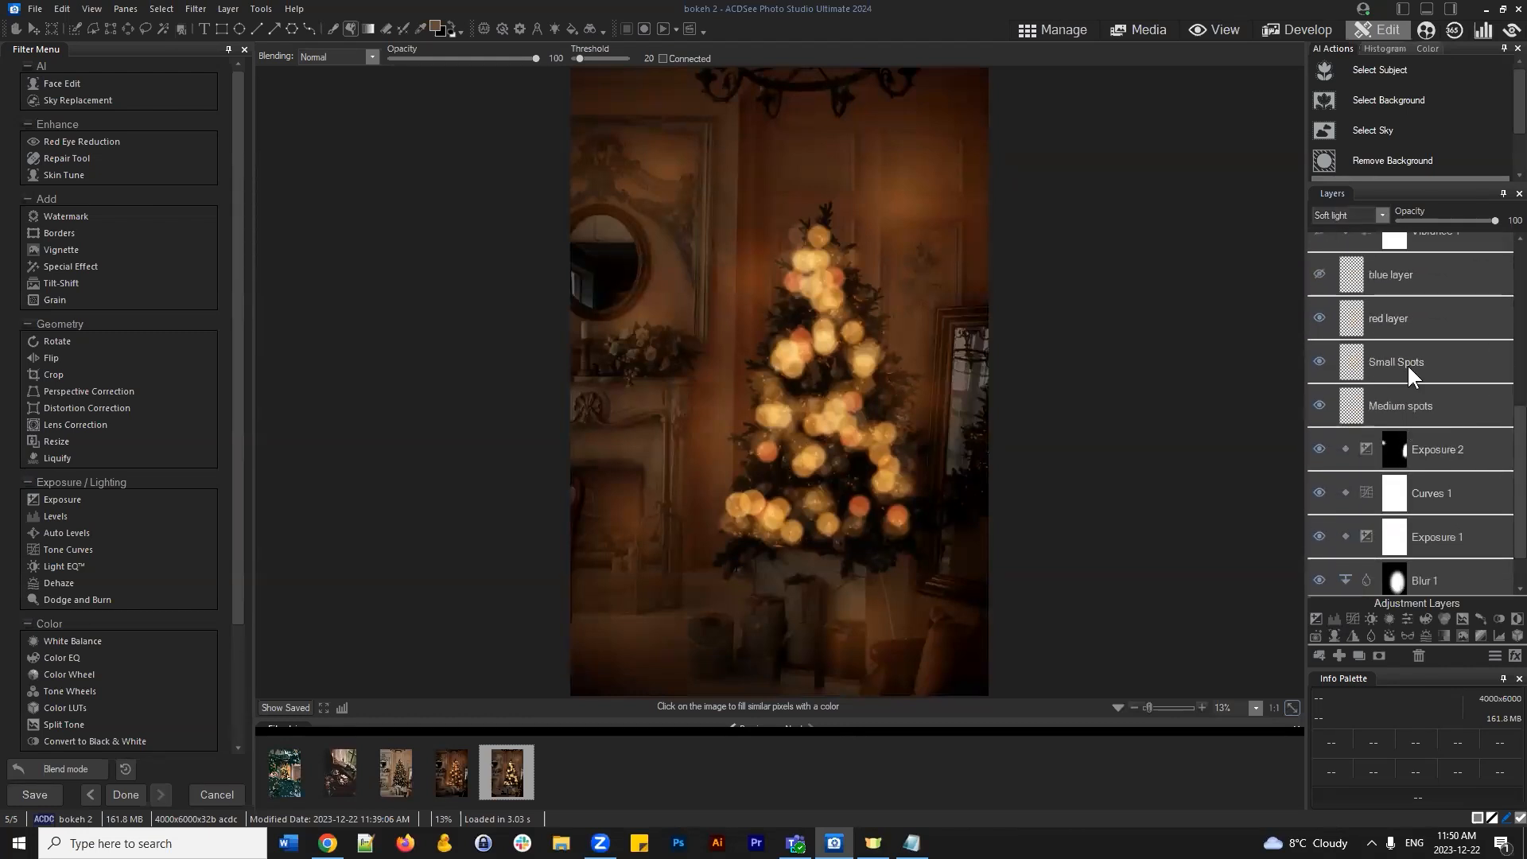
scroll(1408, 366, "up", 7)
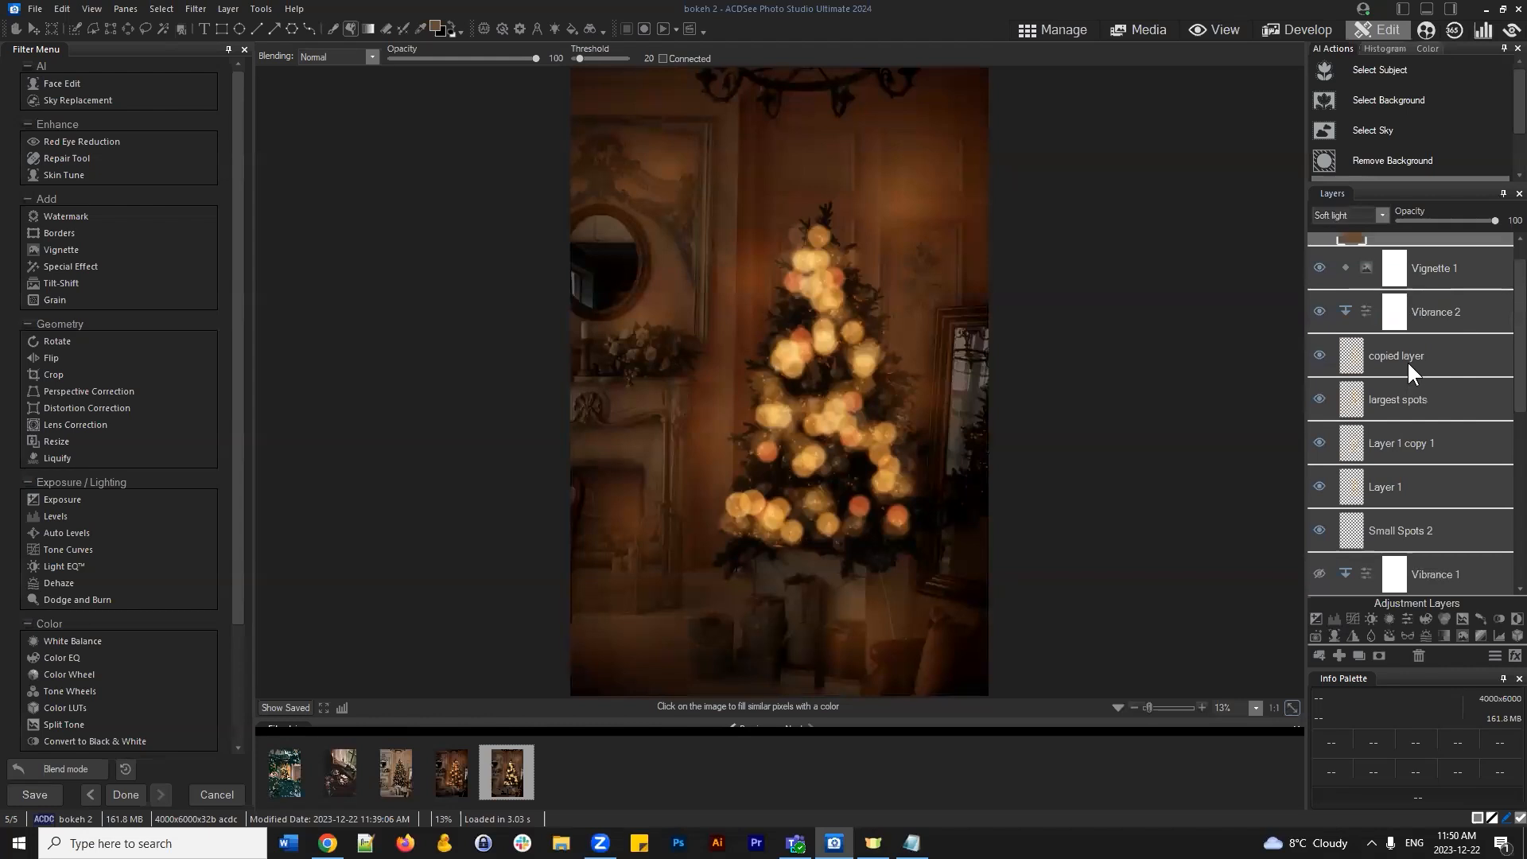
mouse_move(1397, 250)
left_mouse_down()
mouse_move(1417, 237)
mouse_move(694, 364)
left_mouse_up()
double_click(1318, 254)
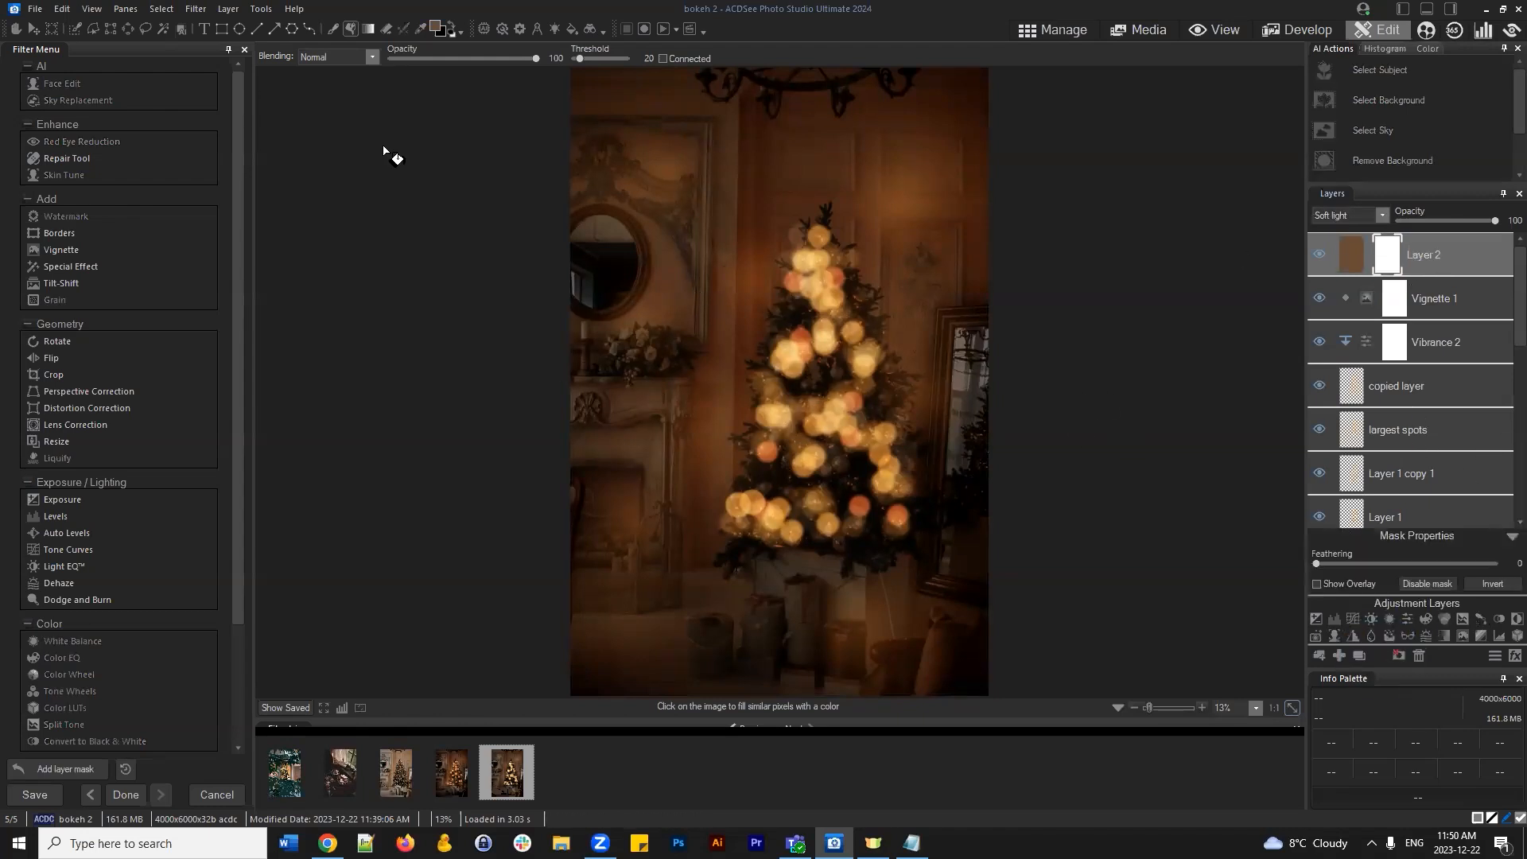
Paint black over the lower half of Layer 2's mask with the Brush at size 713 to hide the brown there
left_click(331, 28)
scroll(865, 439, "up", 10)
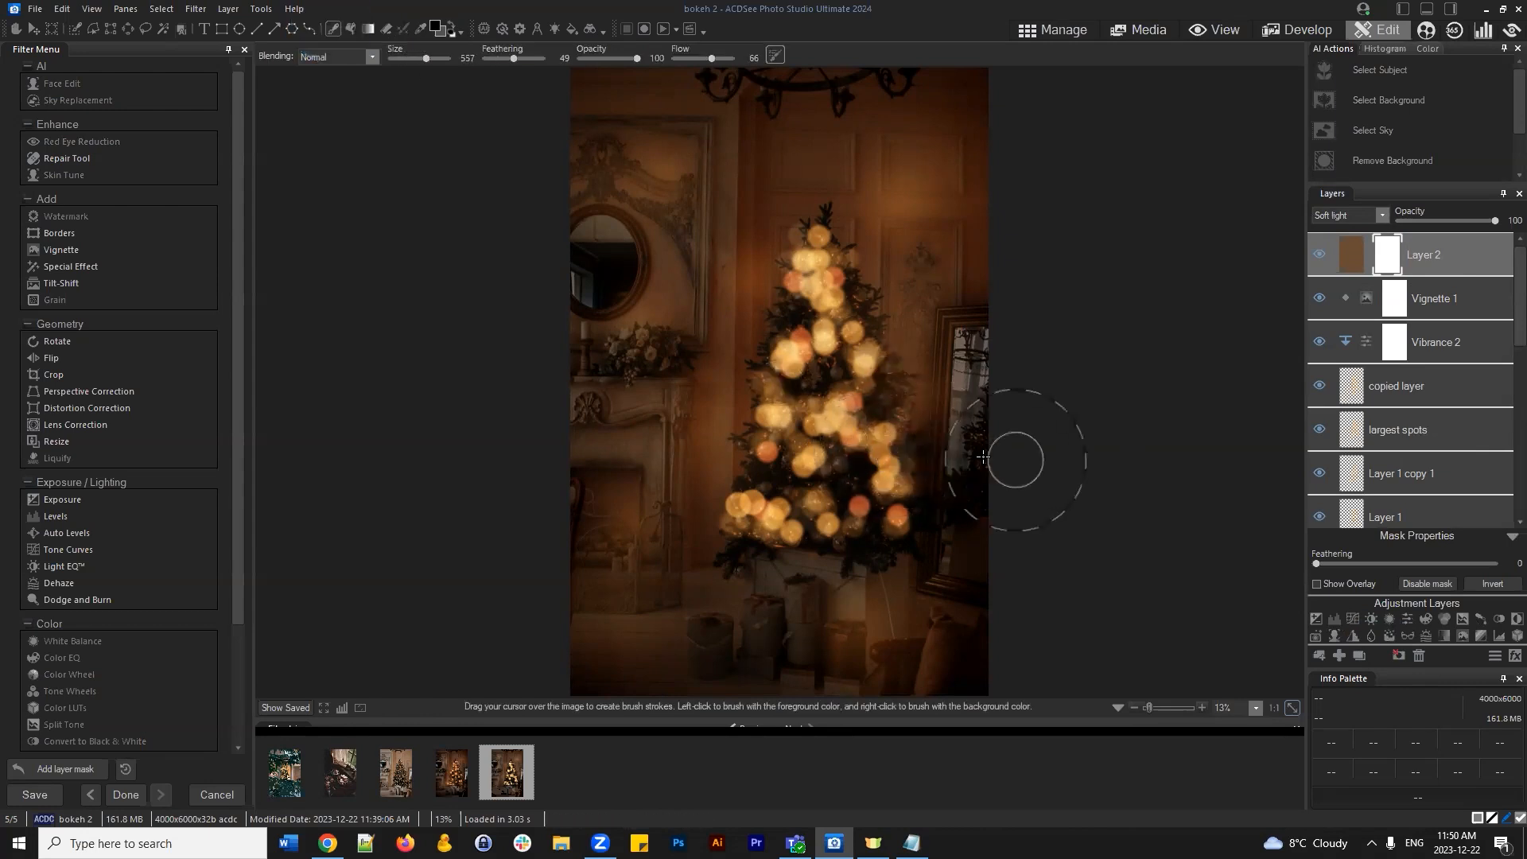
left_click_drag(1060, 444, 792, 450)
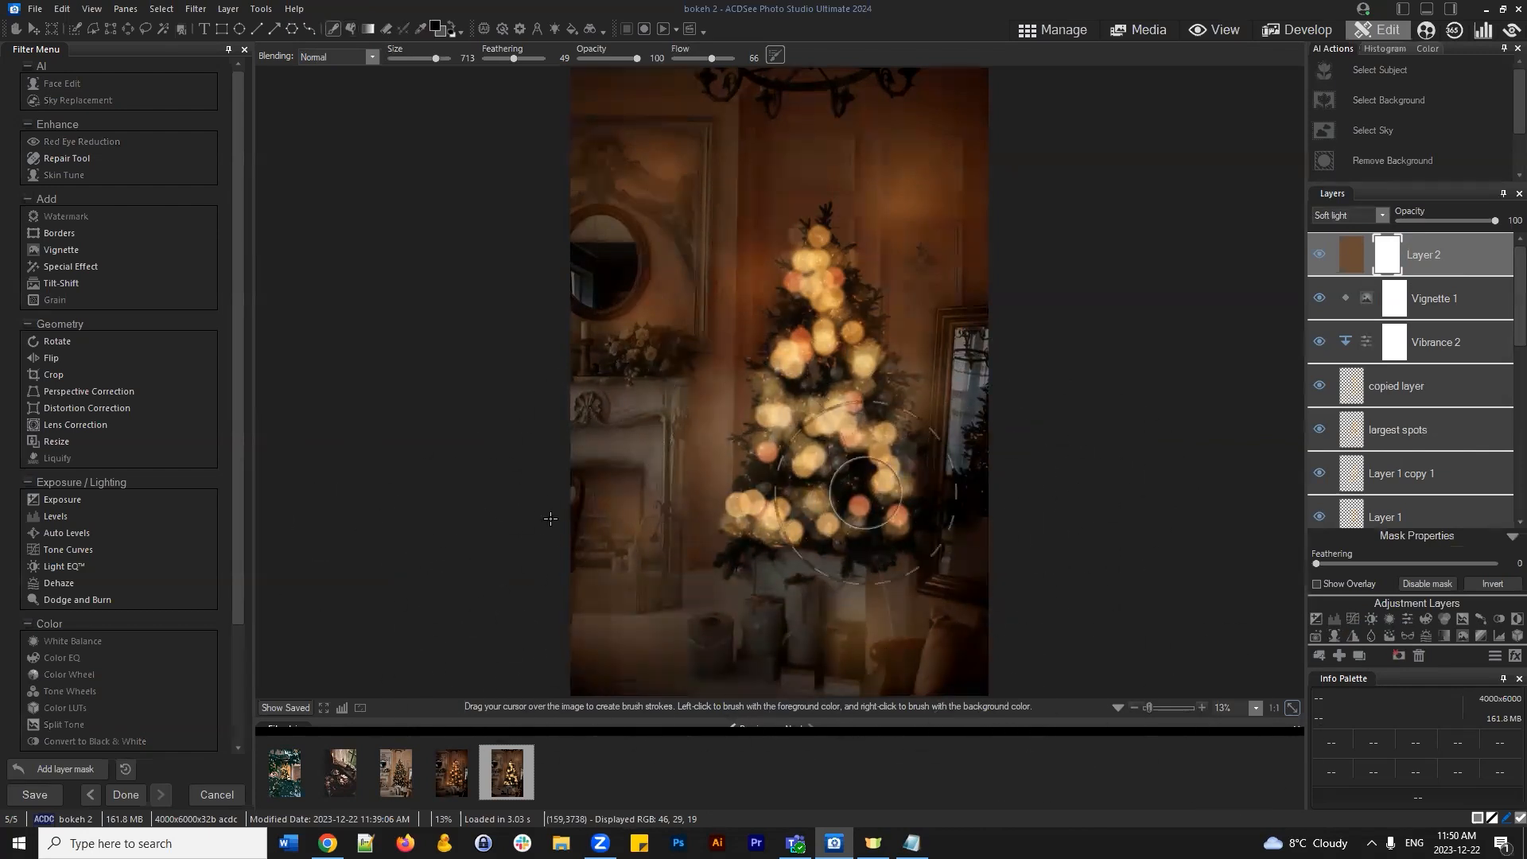
left_click(976, 421)
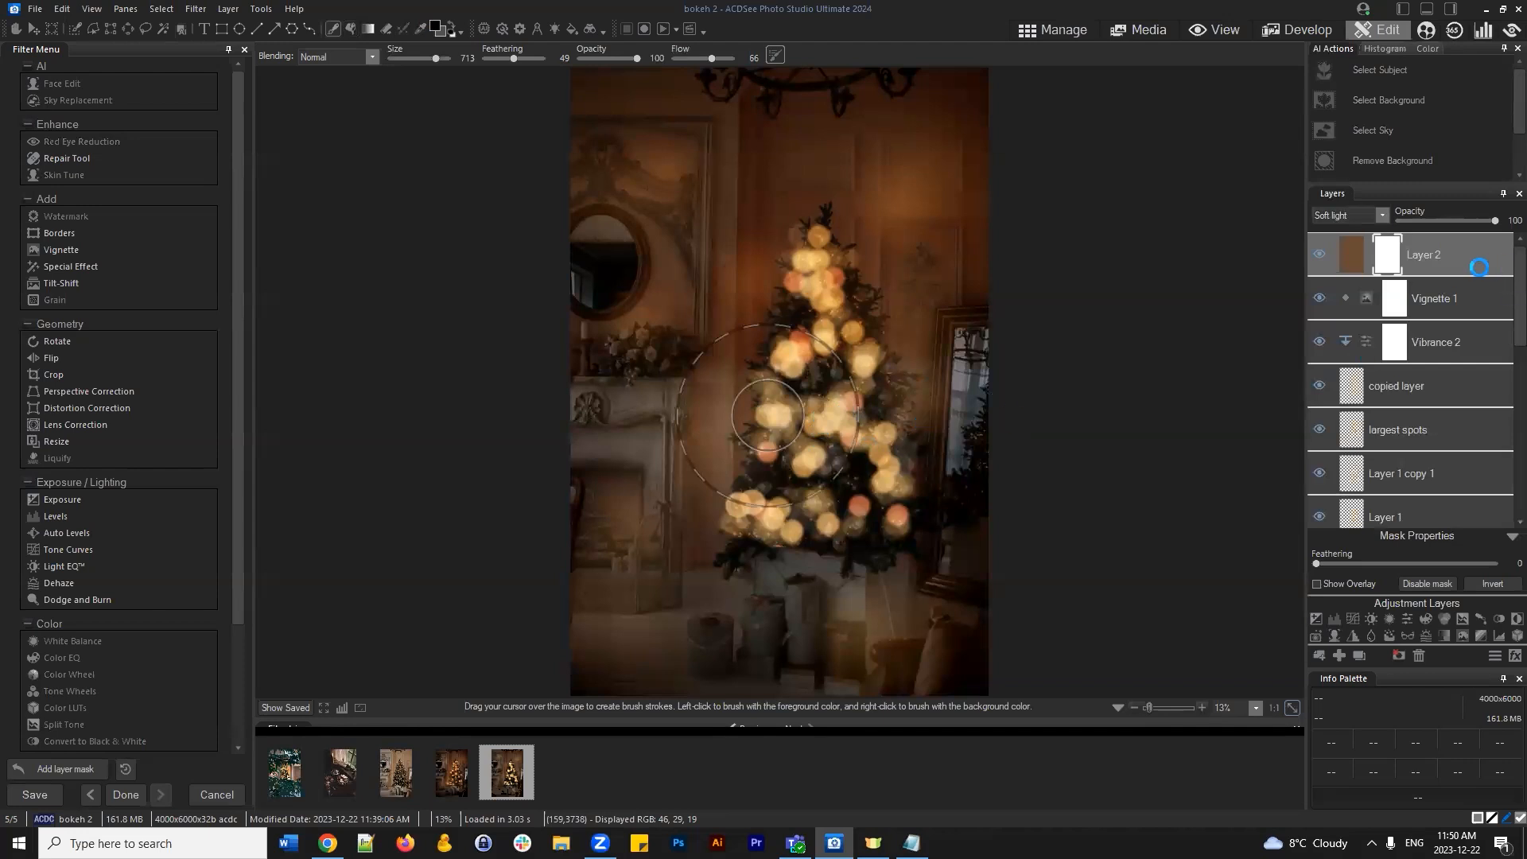
left_click(1131, 420)
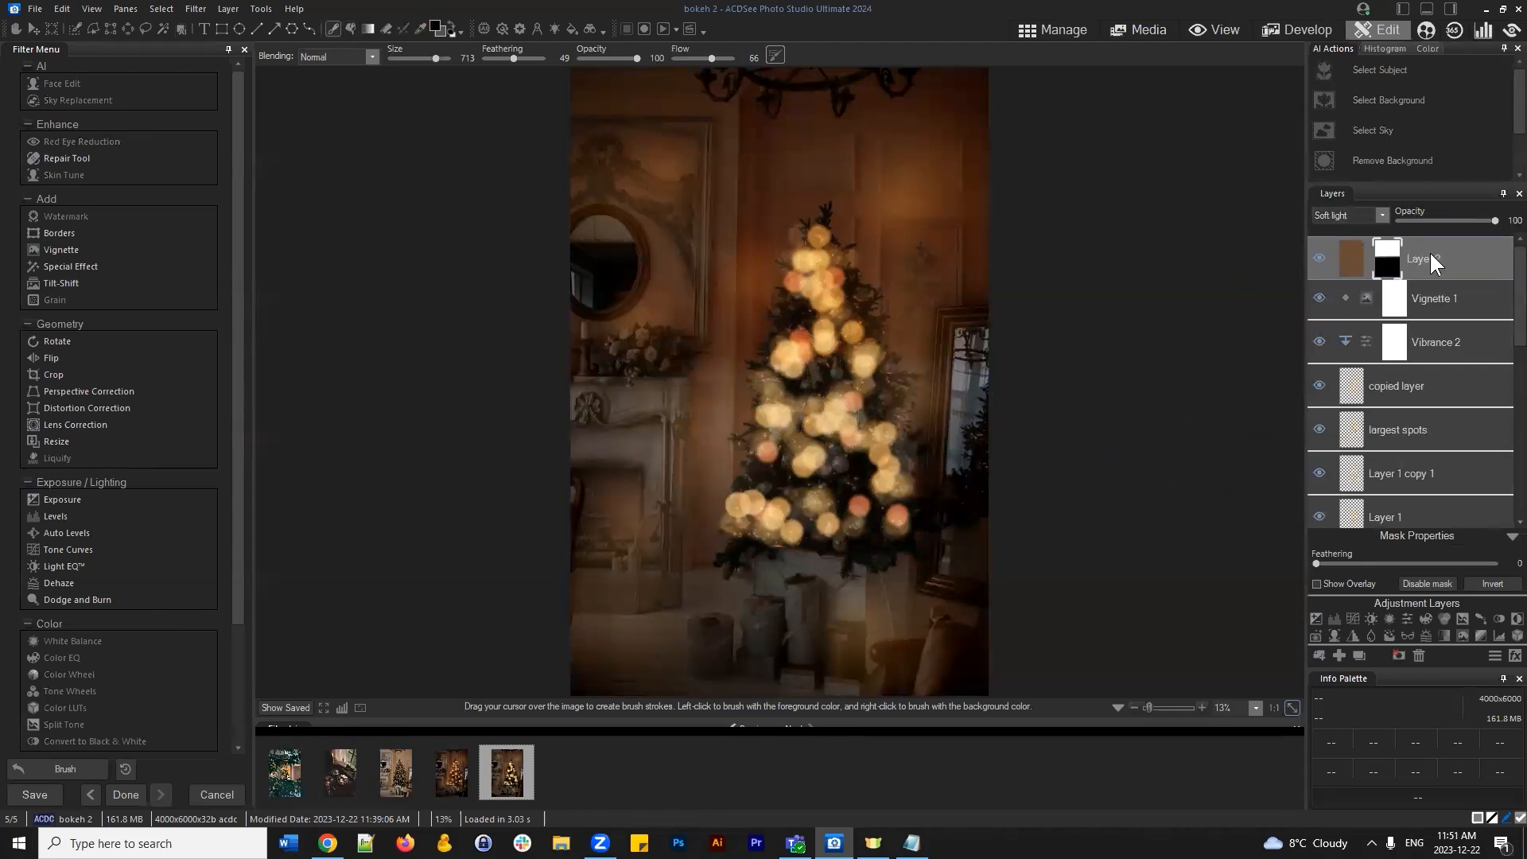
left_click(1392, 261)
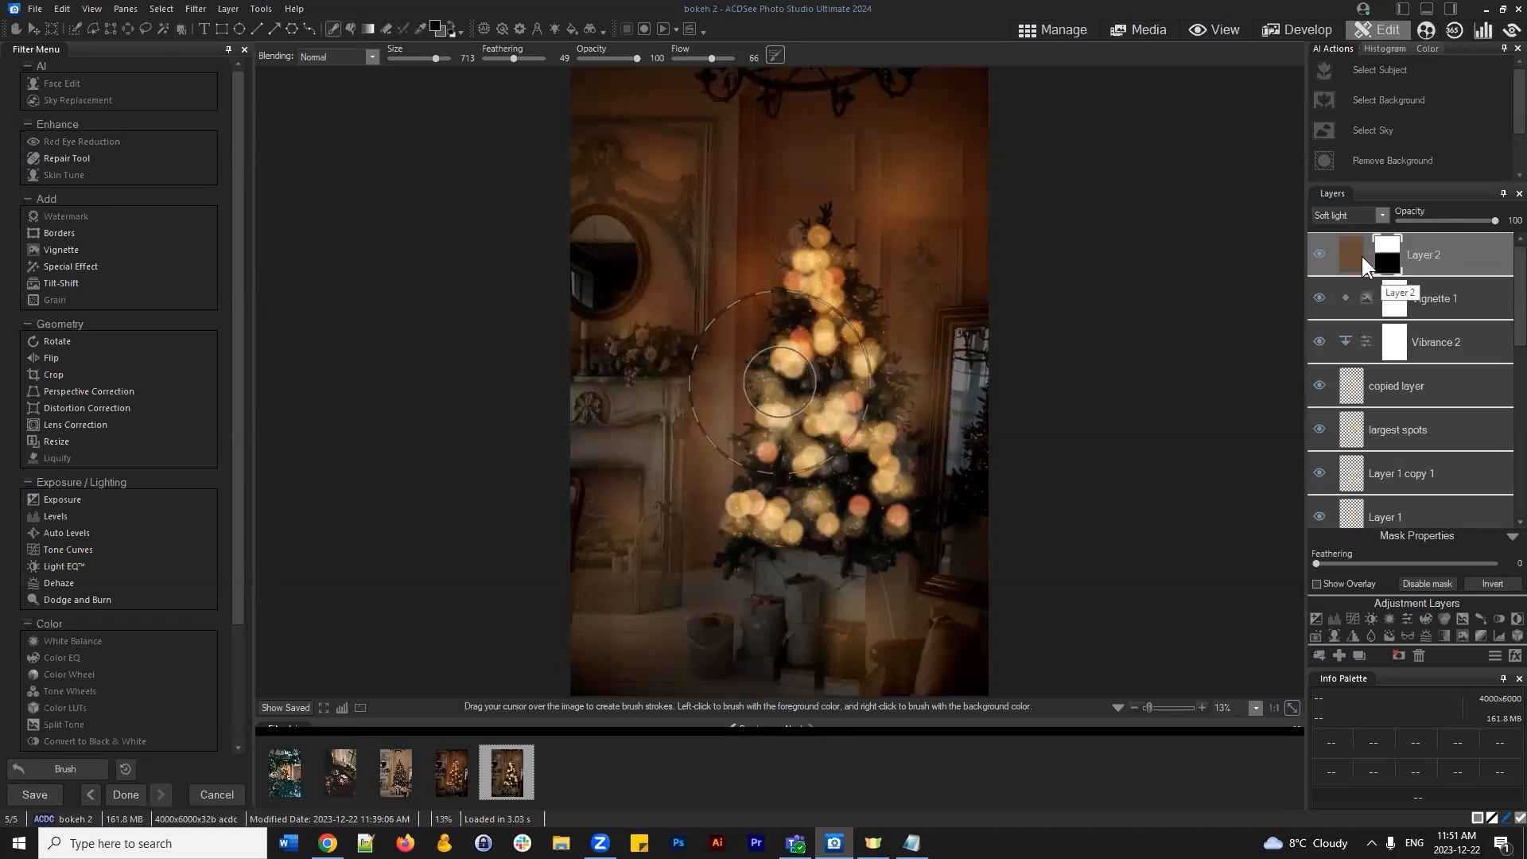
Invert Layer 2's mask so the brown tint covers only the lower half of the photo
left_click(1350, 256)
left_click(1390, 251)
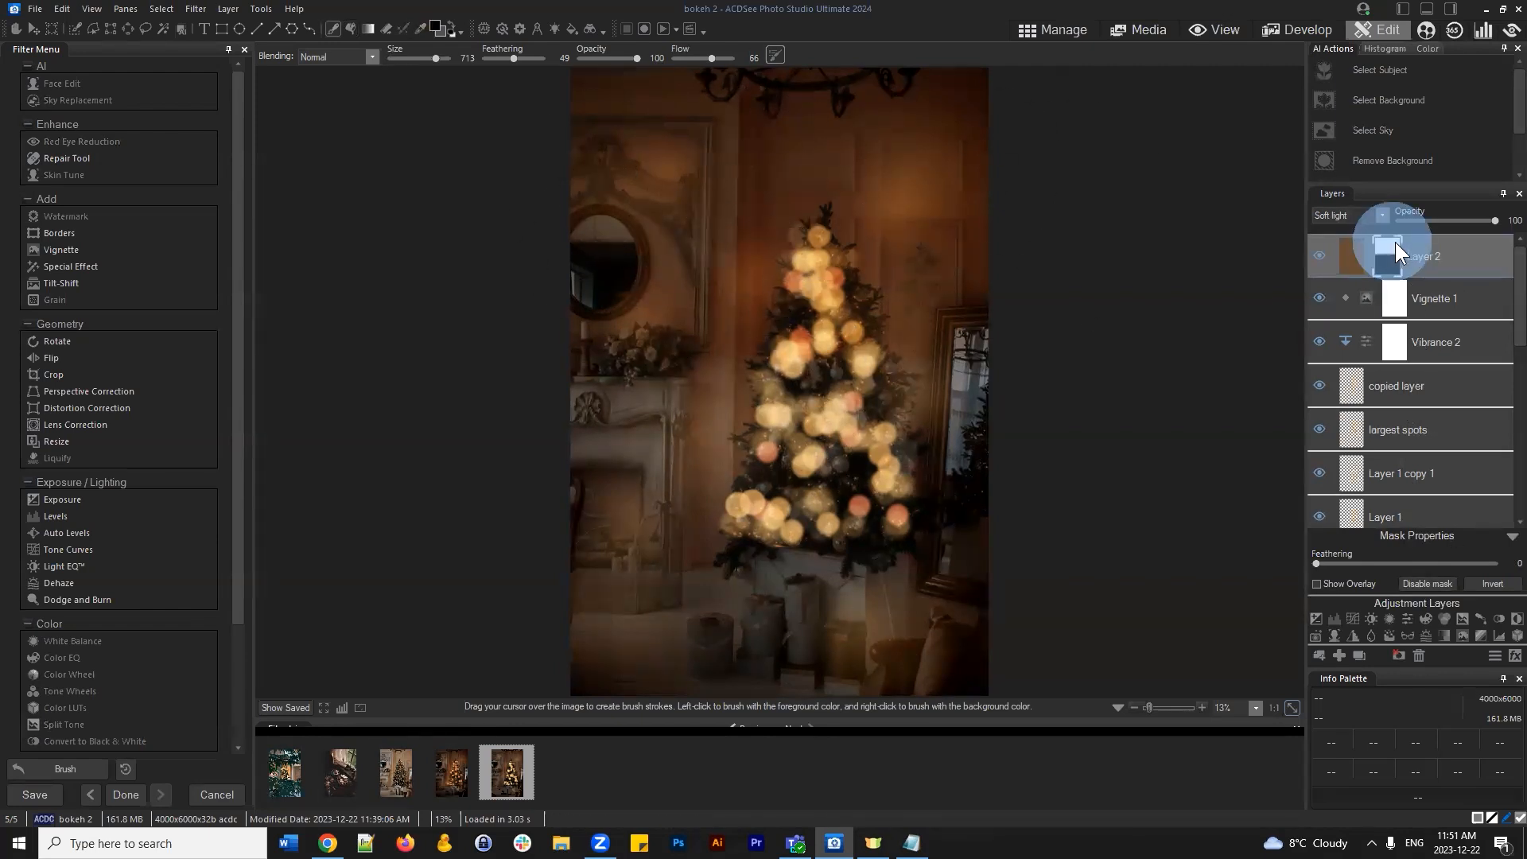
left_click(1488, 586)
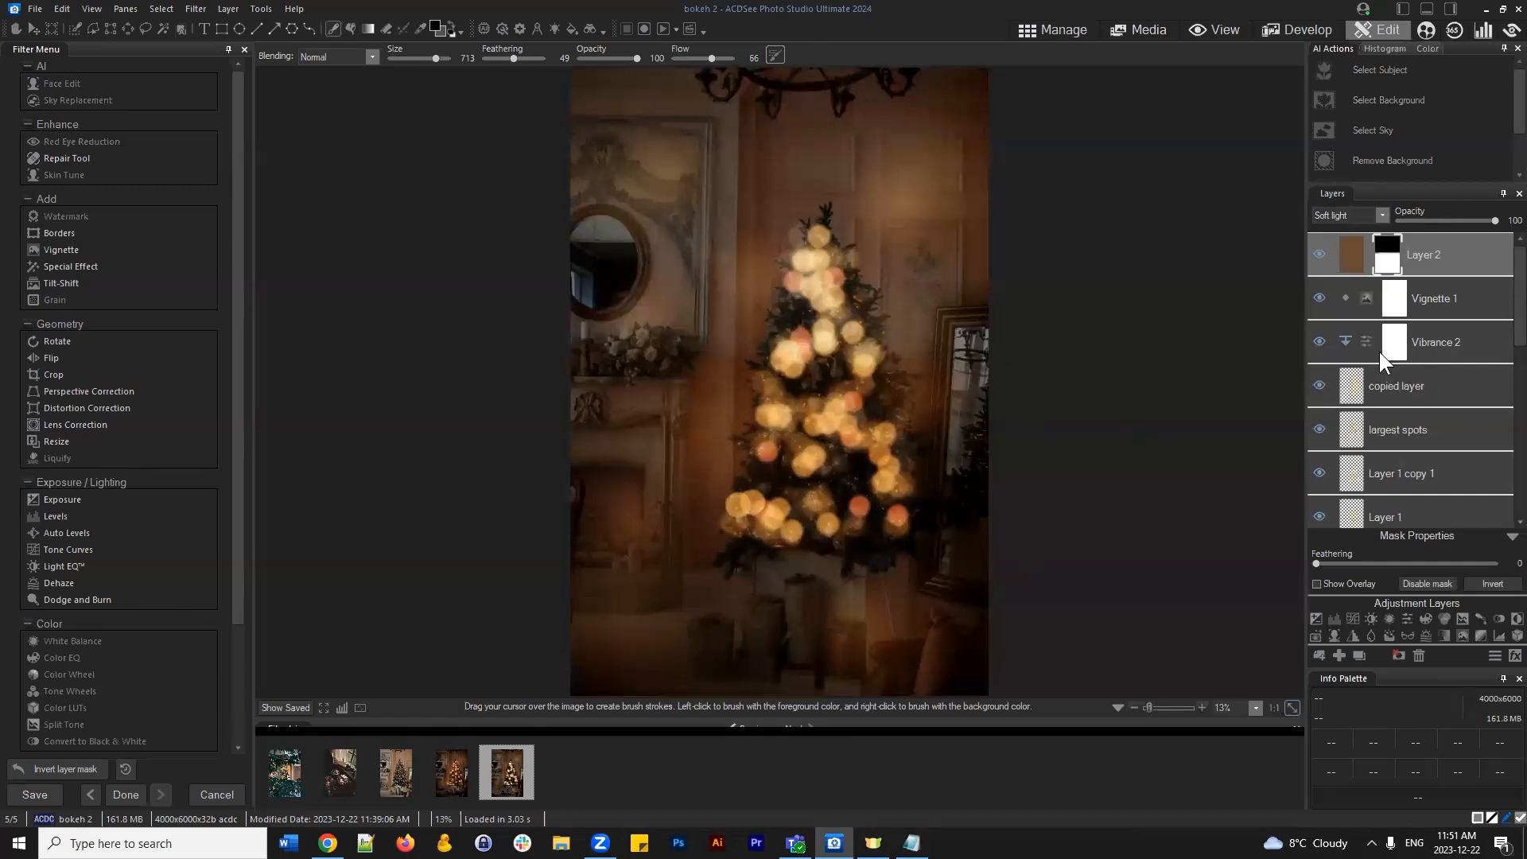
left_click(1388, 259)
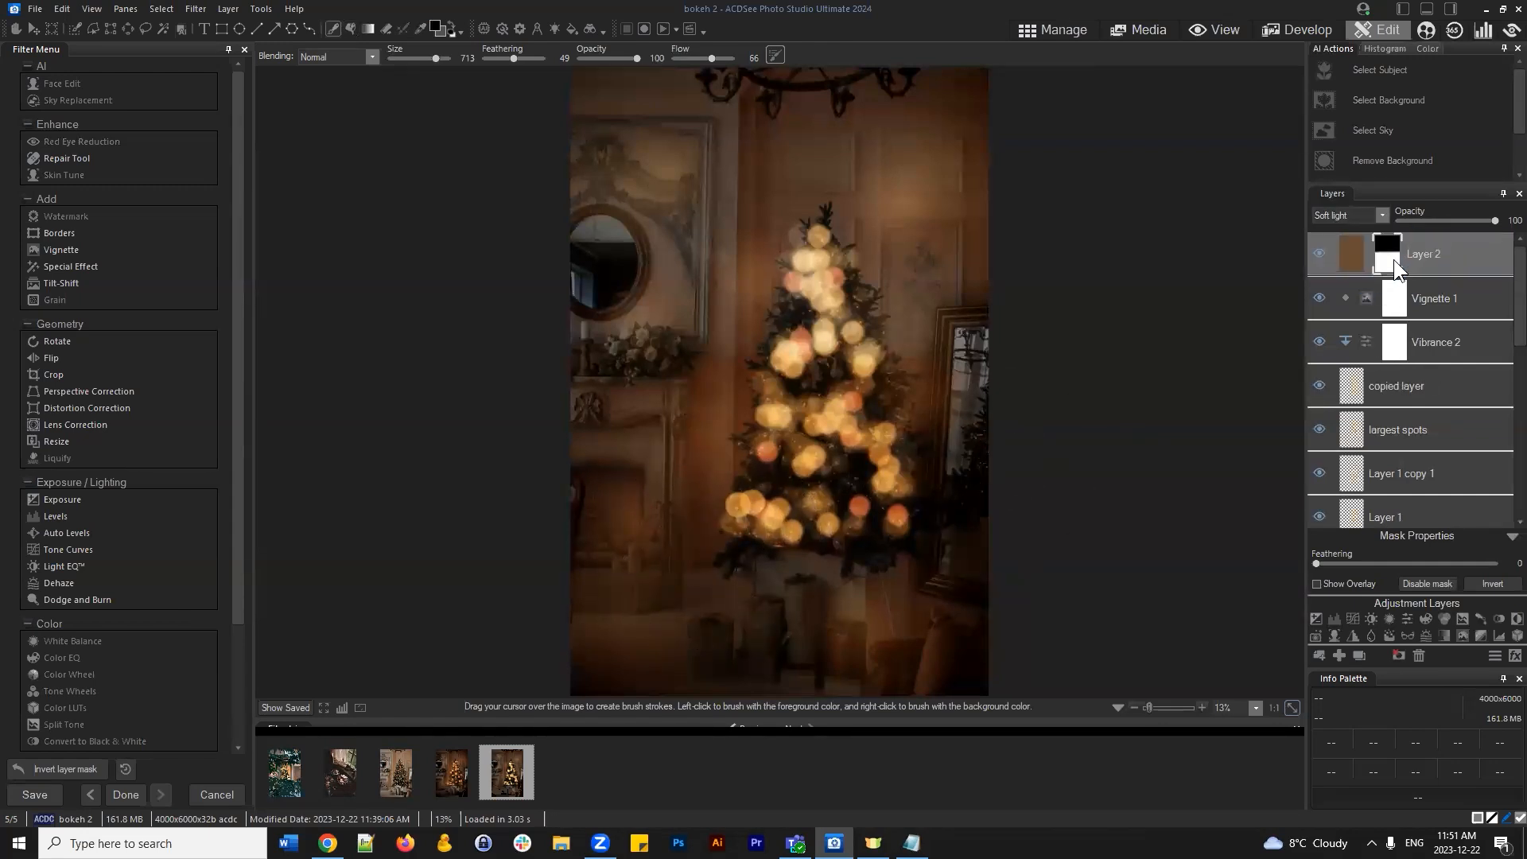
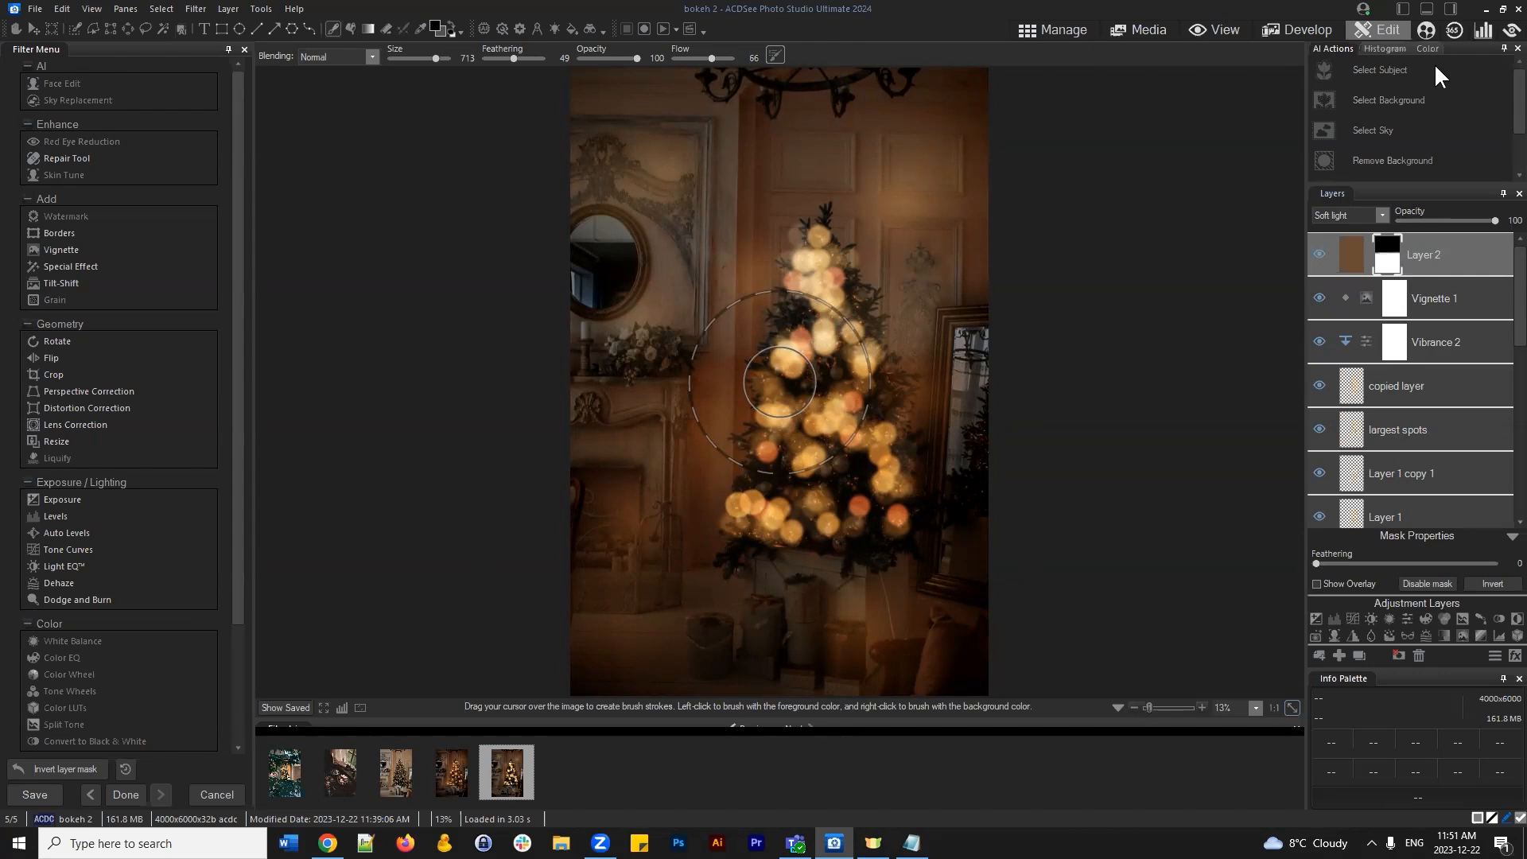
Lower Layer 2's opacity to 0 to compare the effect, and restore it to 100
mouse_move(1495, 222)
left_mouse_down()
mouse_move(1372, 221)
mouse_move(1486, 223)
left_mouse_up()
left_click_drag(1499, 225, 1382, 231)
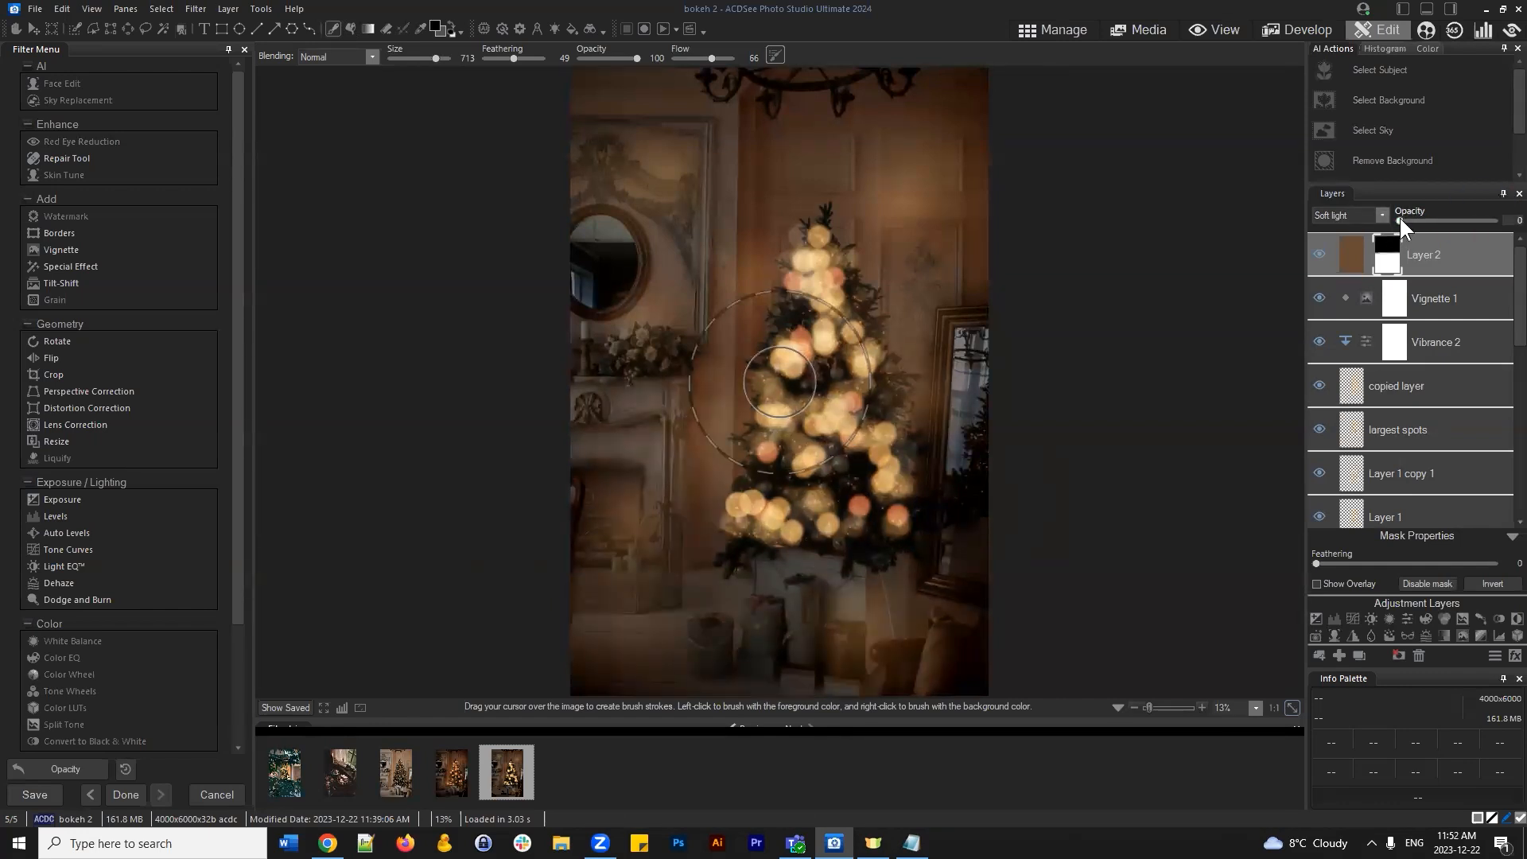
double_click(1400, 219)
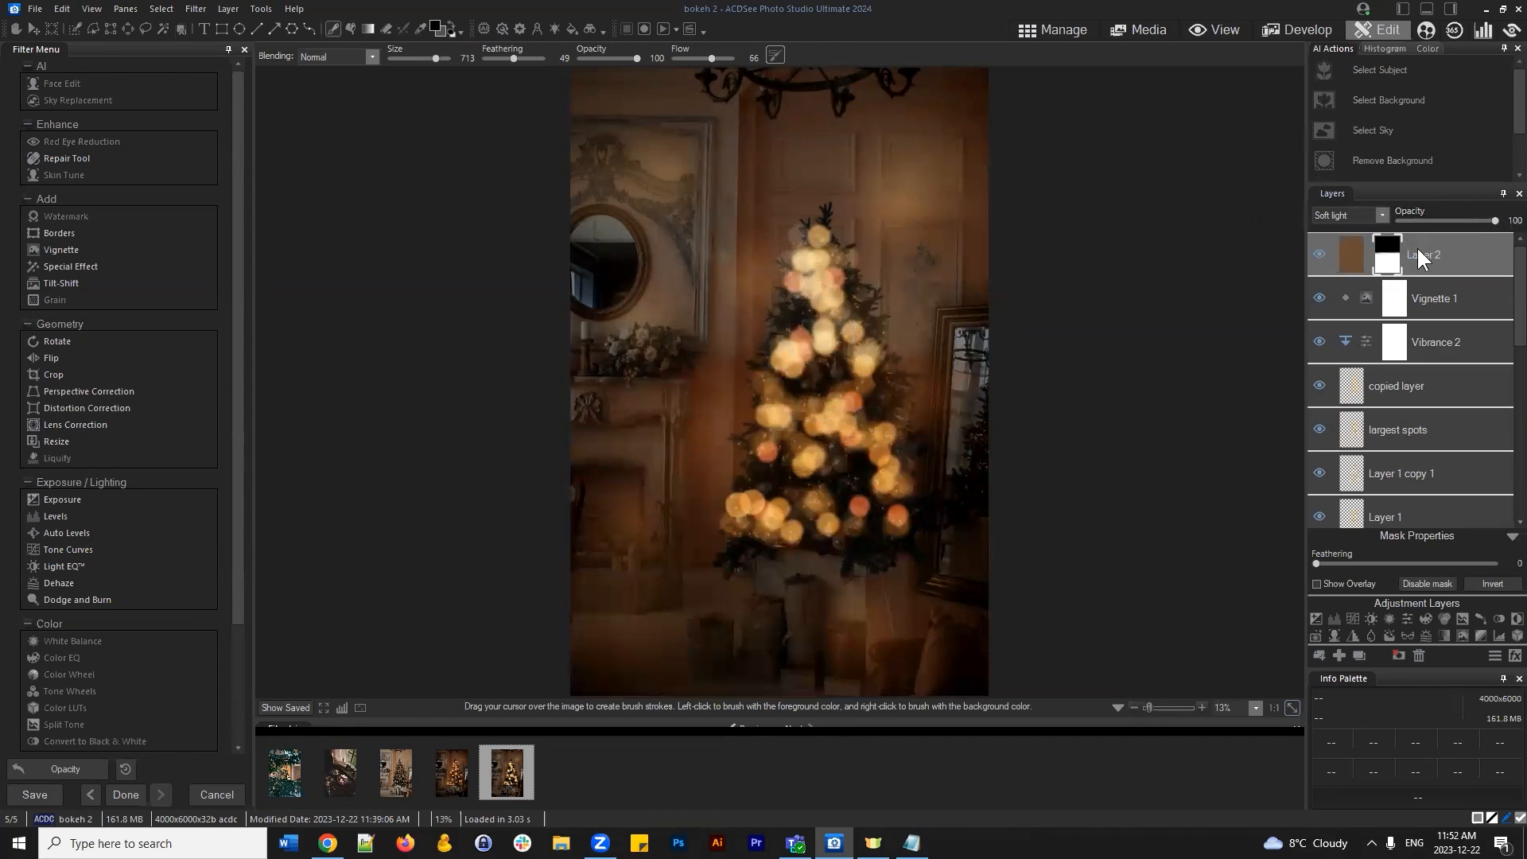
Delete Layer 2's layer mask and add a fresh white mask to the same layer
left_click(1399, 655)
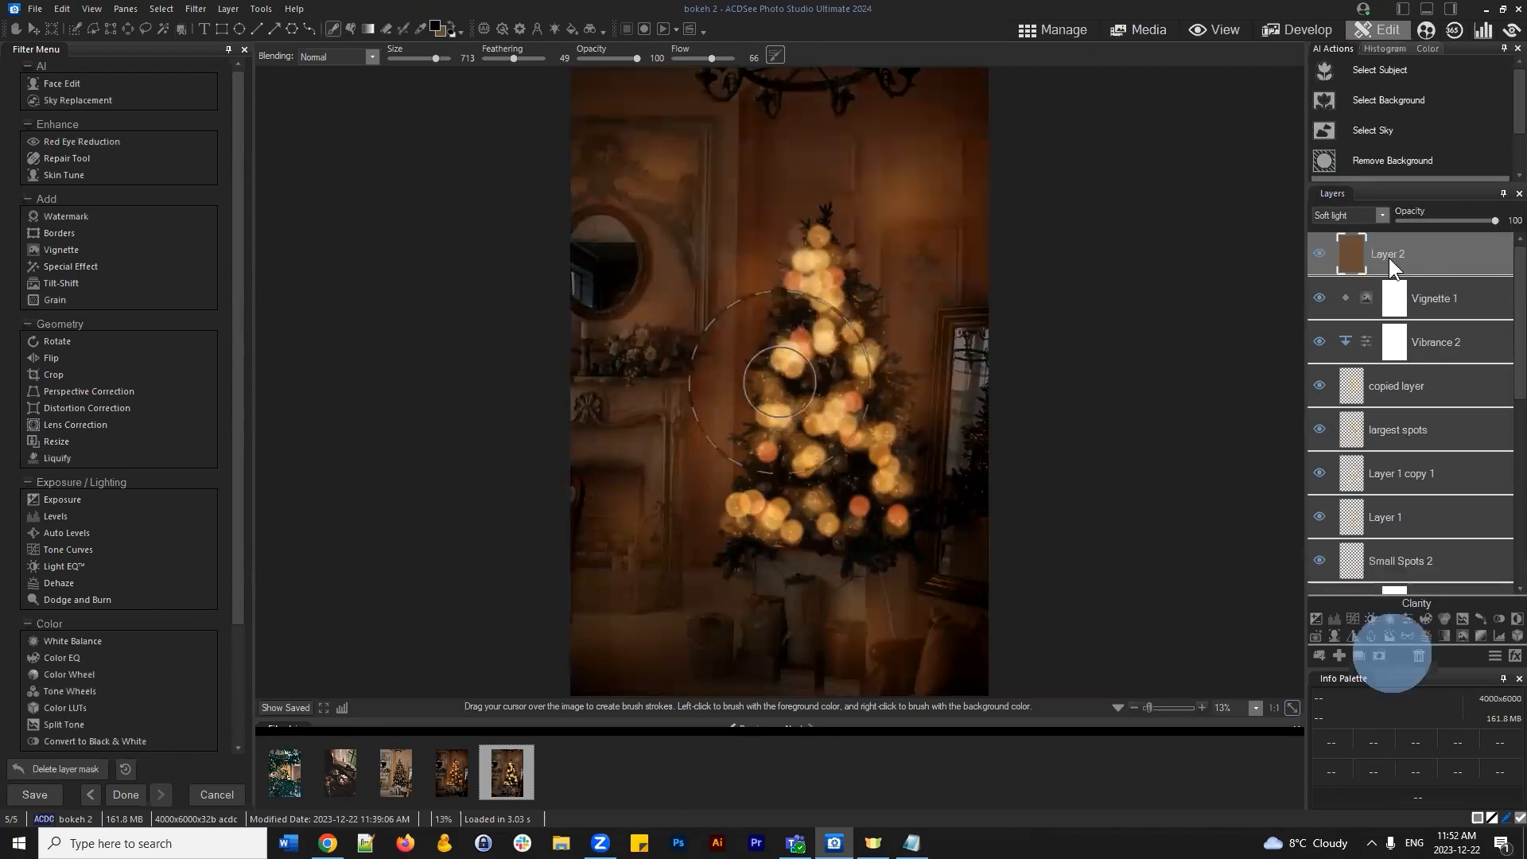
left_click(1413, 261)
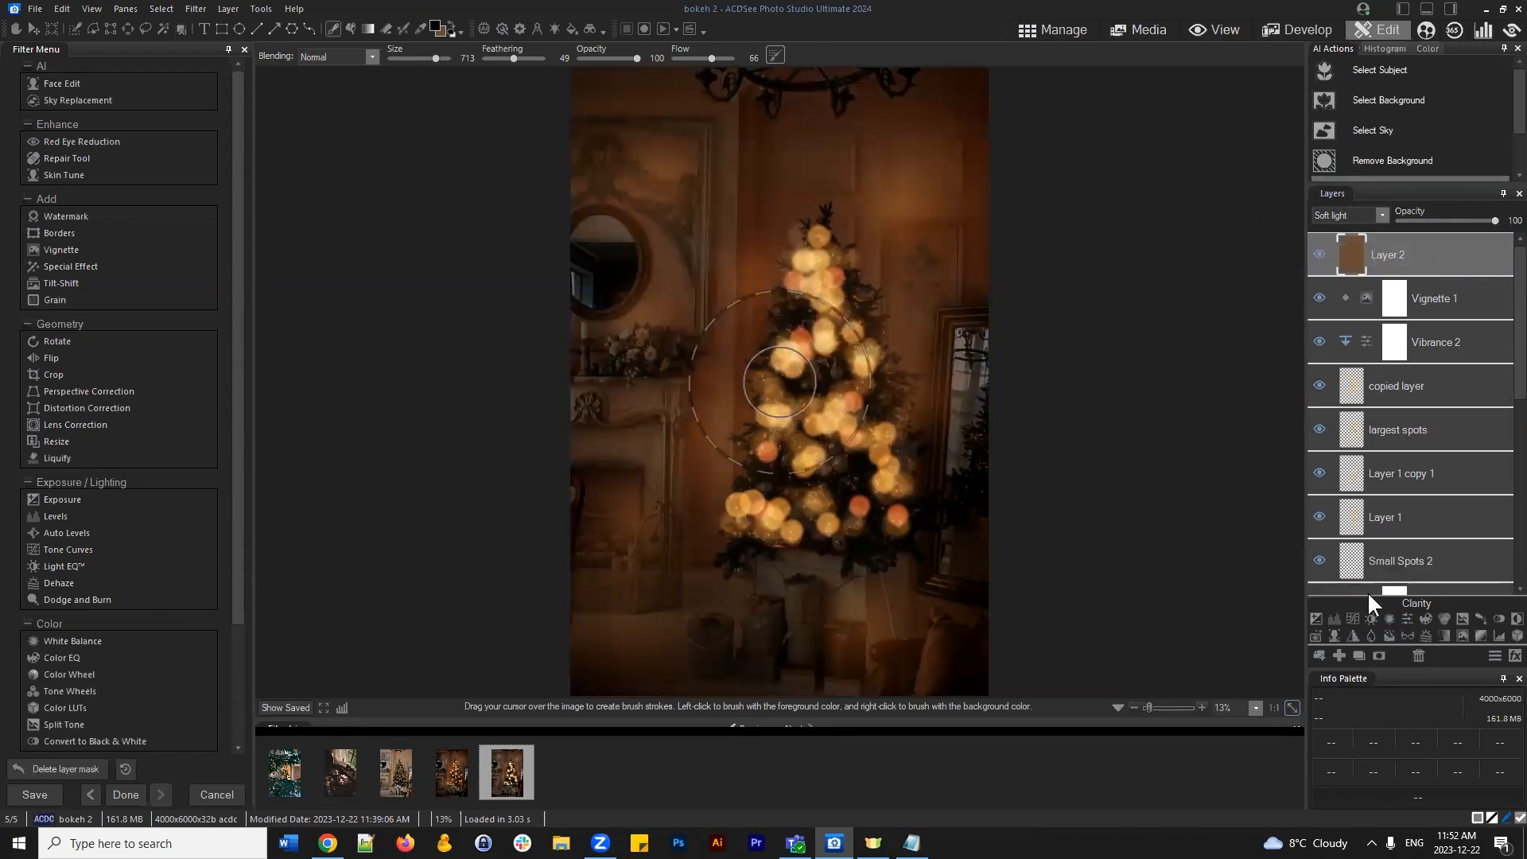
left_click(1376, 653)
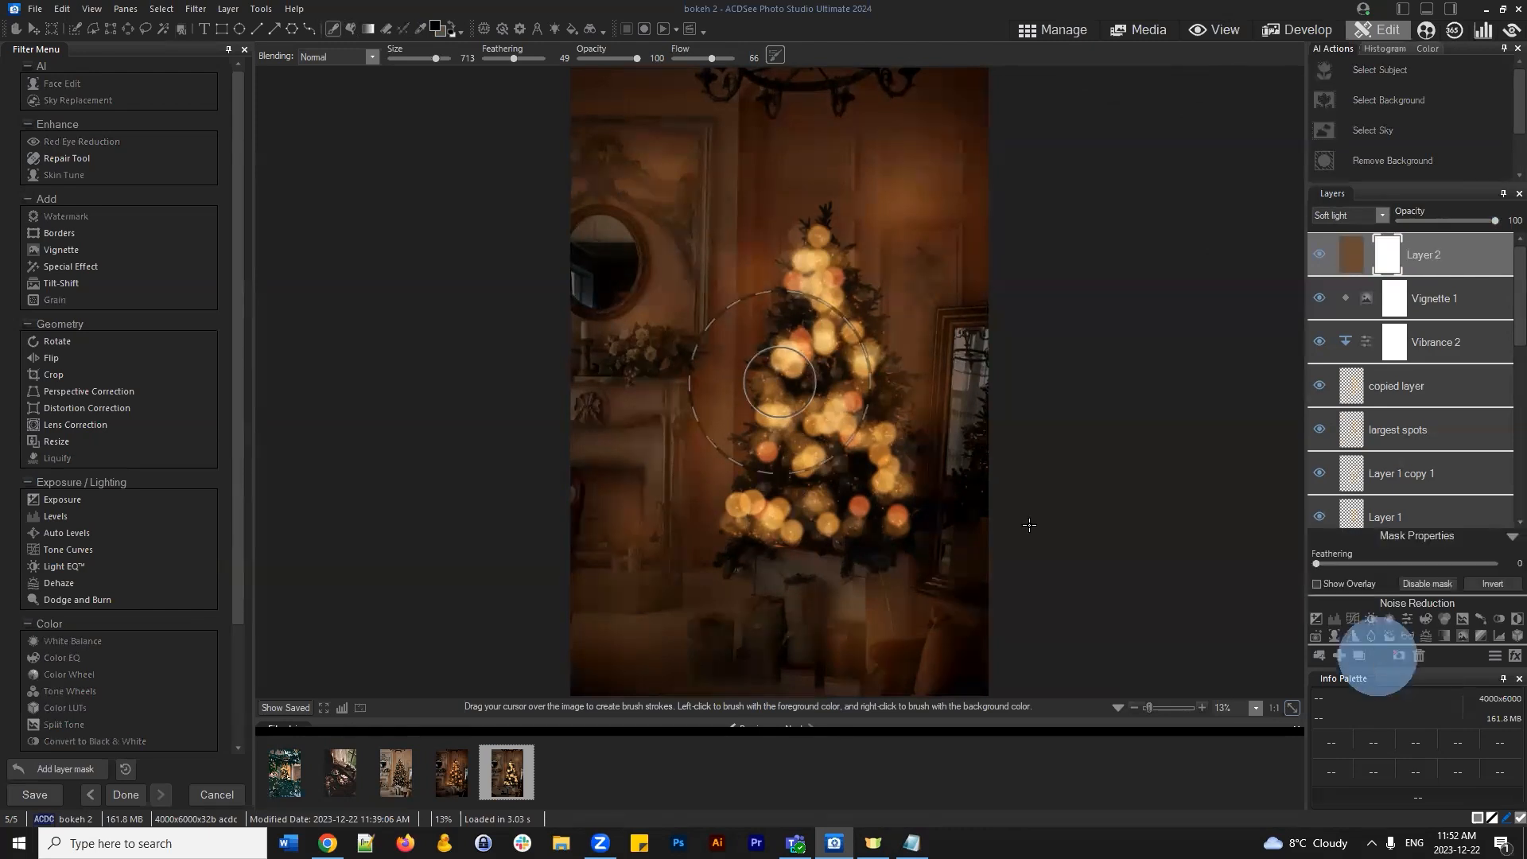
Paint a large black oval over the tree and central area on Layer 2's mask with the size 713 Brush
left_click(334, 30)
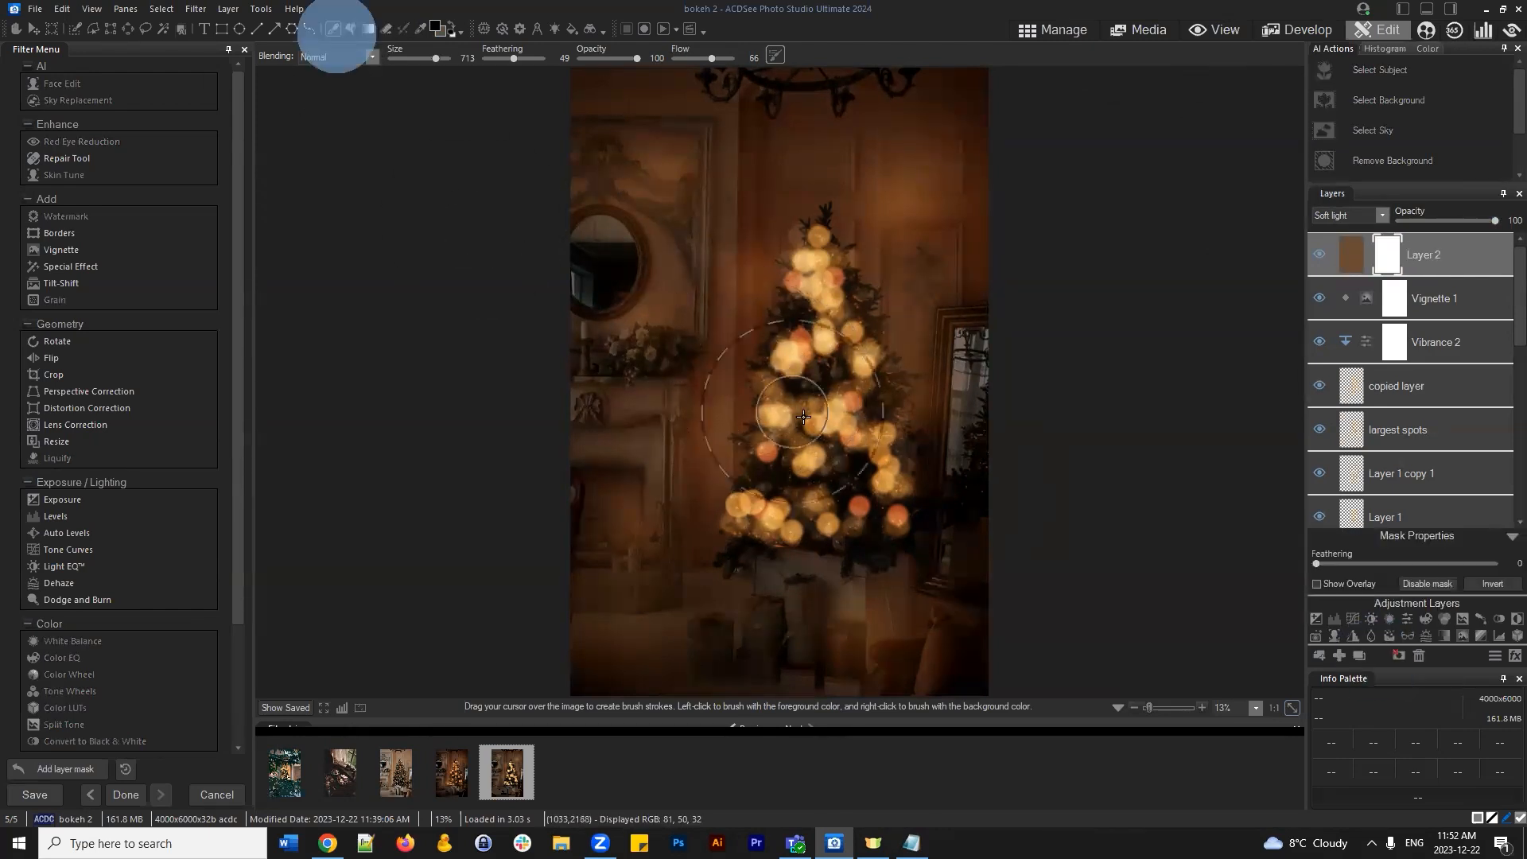
left_click(805, 338)
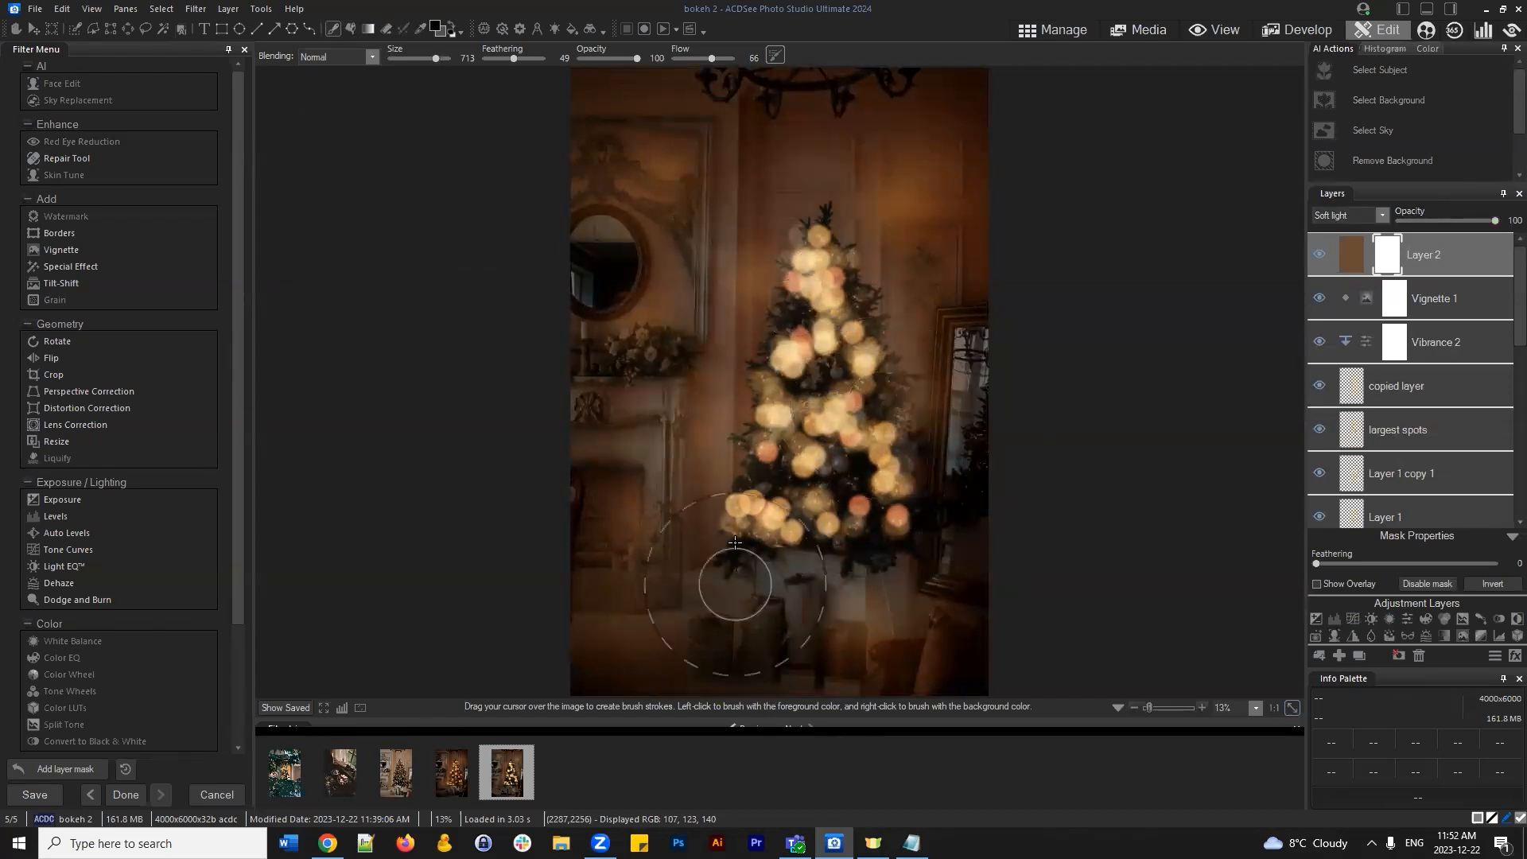
mouse_move(867, 385)
left_mouse_down()
mouse_move(855, 268)
mouse_move(750, 232)
mouse_move(914, 535)
mouse_move(883, 582)
left_mouse_up()
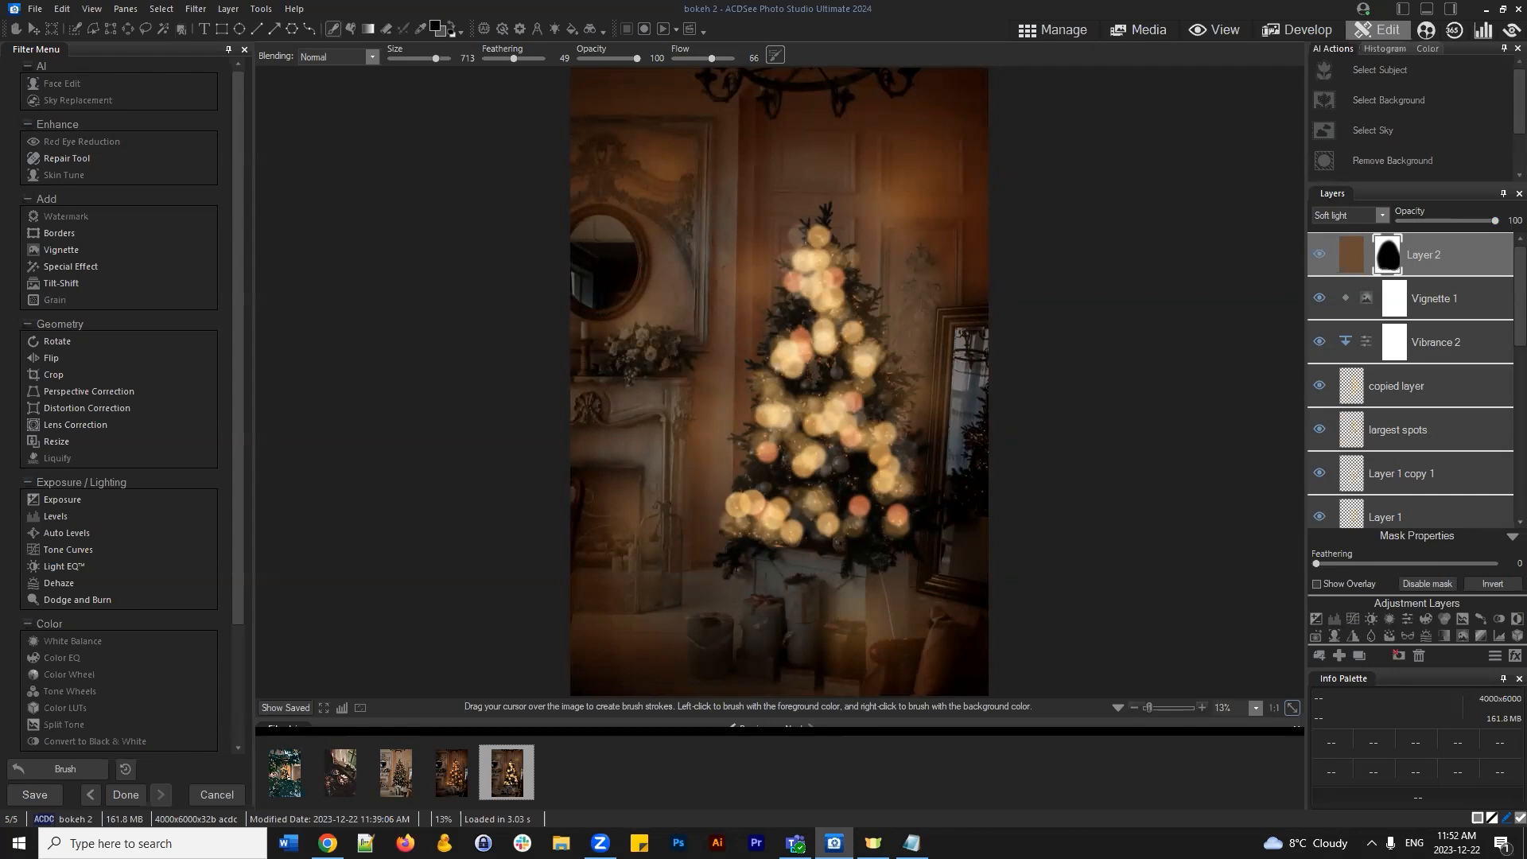
left_click(1442, 248)
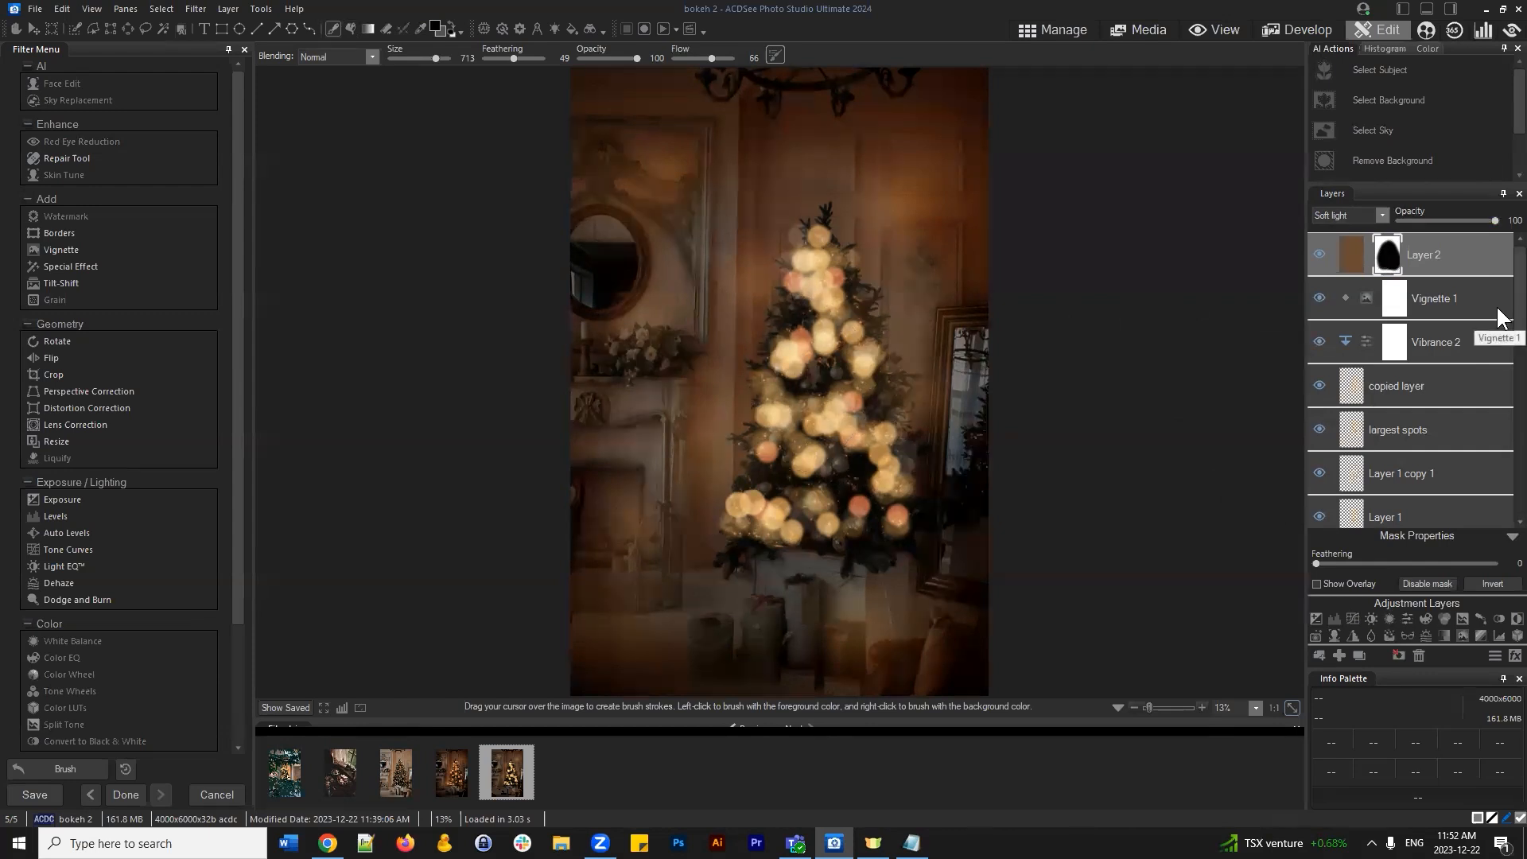
Add a blank layer and move it between the Small Spots 2 and Vibrance 1 layers
left_click(1338, 655)
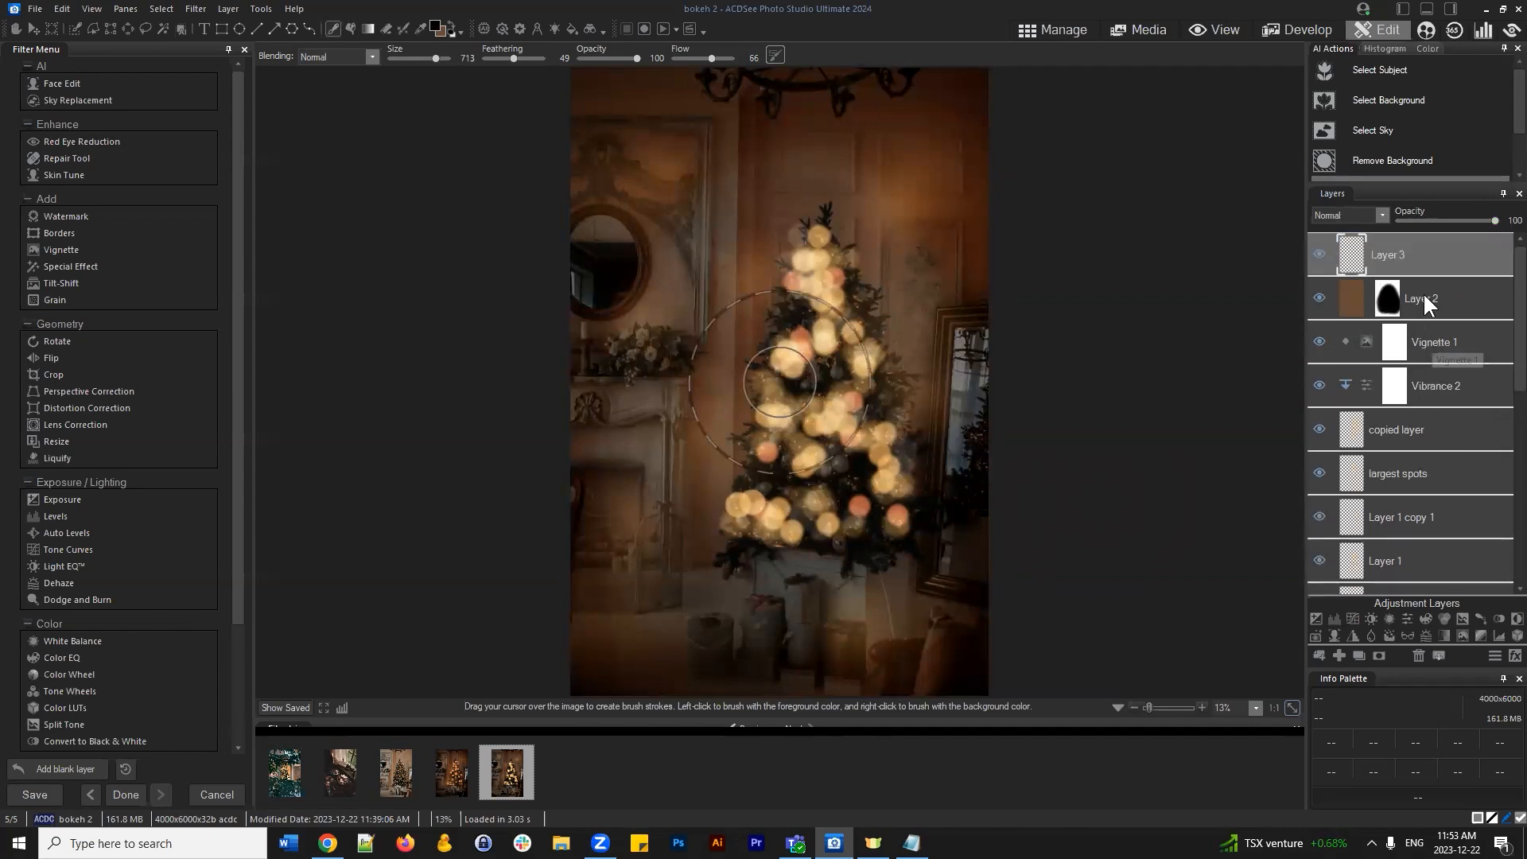
left_click_drag(1416, 267, 1434, 575)
scroll(1383, 464, "down", 3)
left_click_drag(1392, 384, 1391, 450)
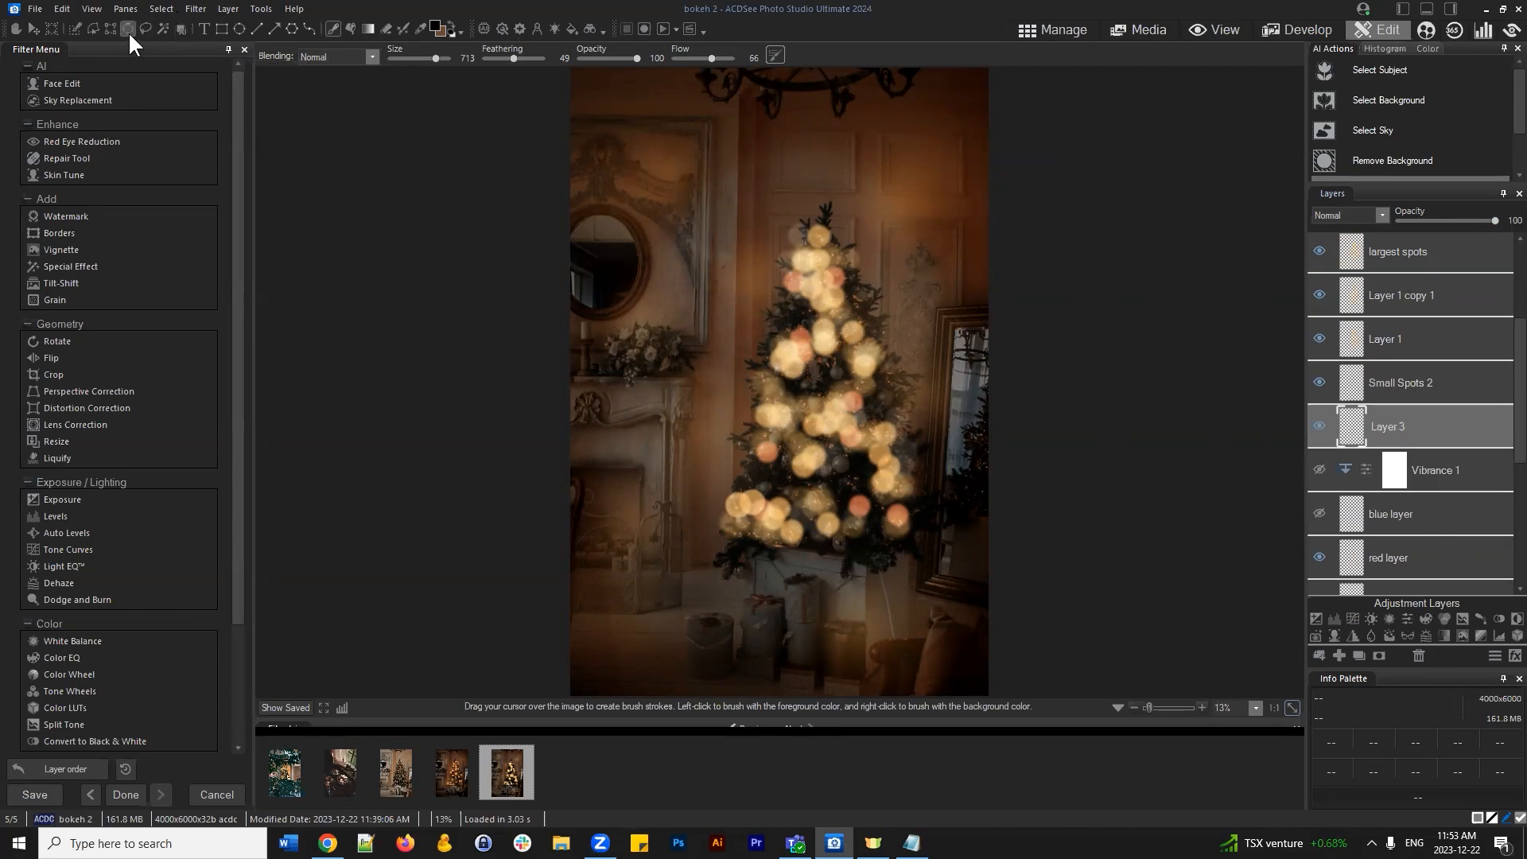
Outline the glass of the mirror beside the tree with the Polygon Lasso and commit the selection
left_click(93, 29)
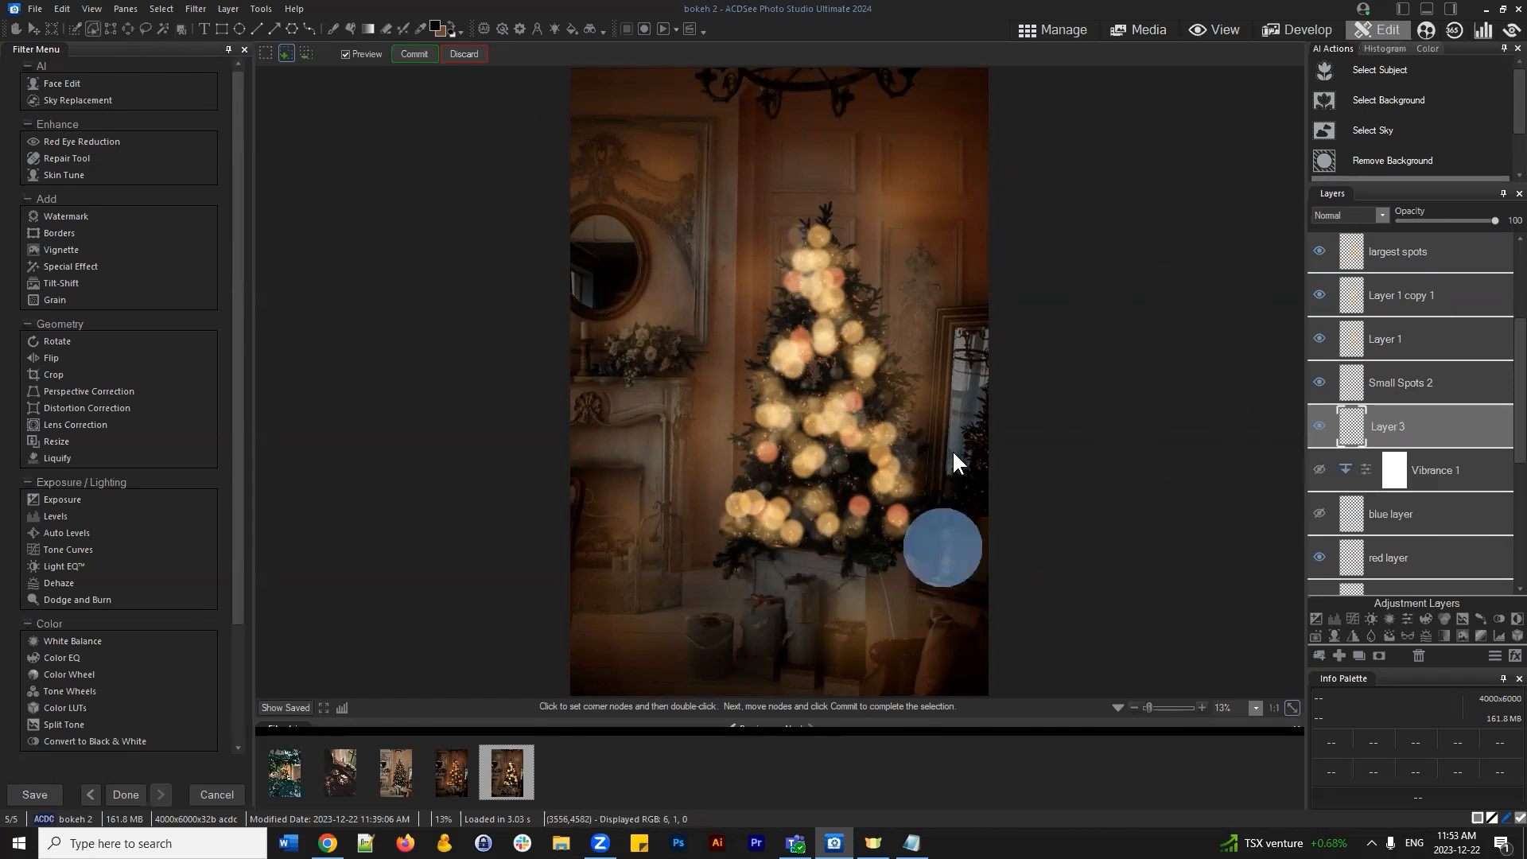
left_click(954, 328)
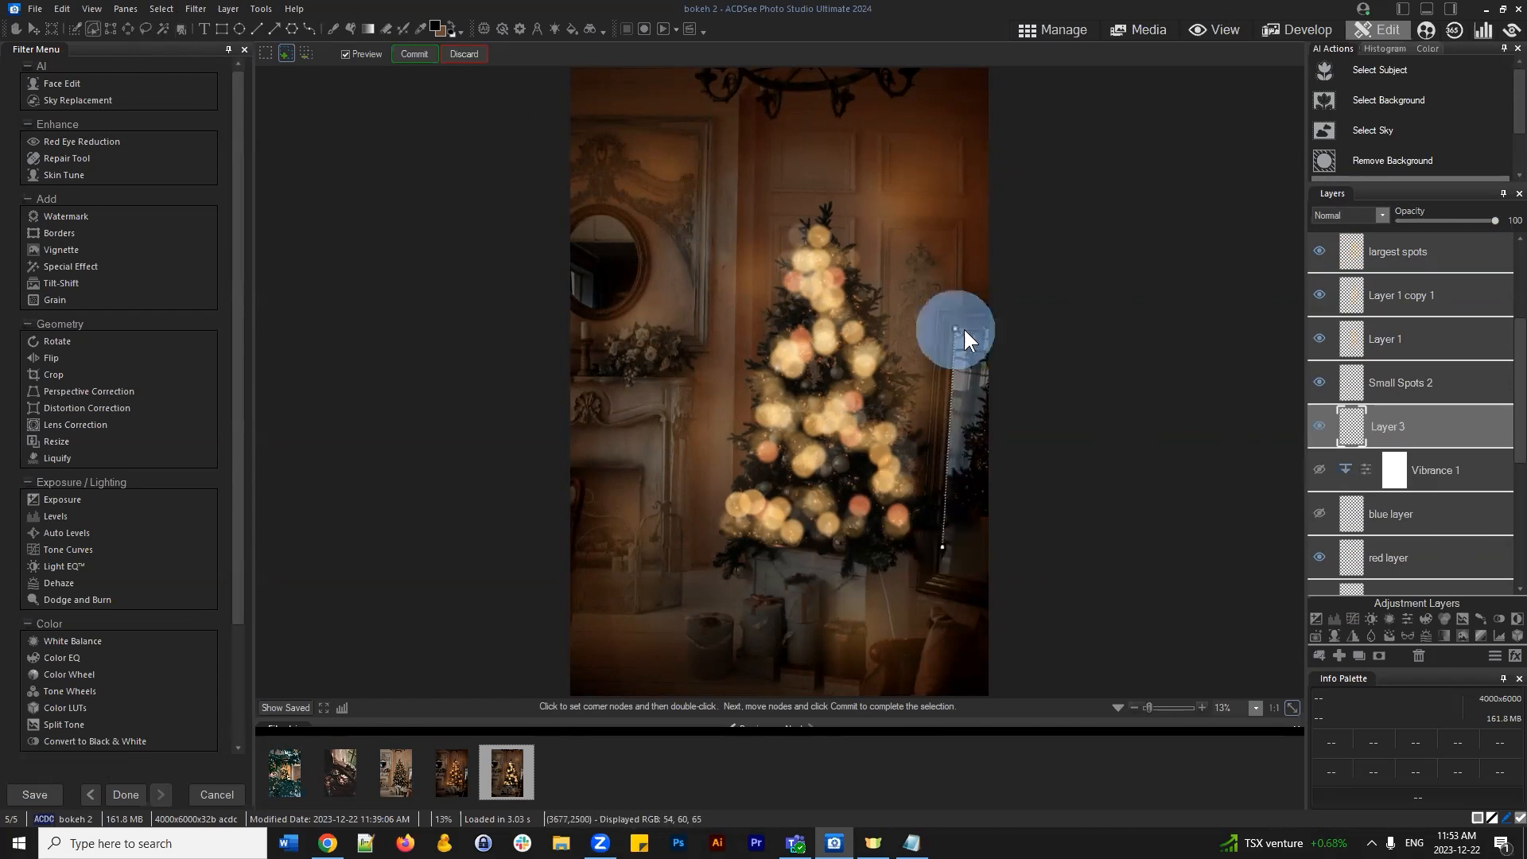
left_click(1002, 328)
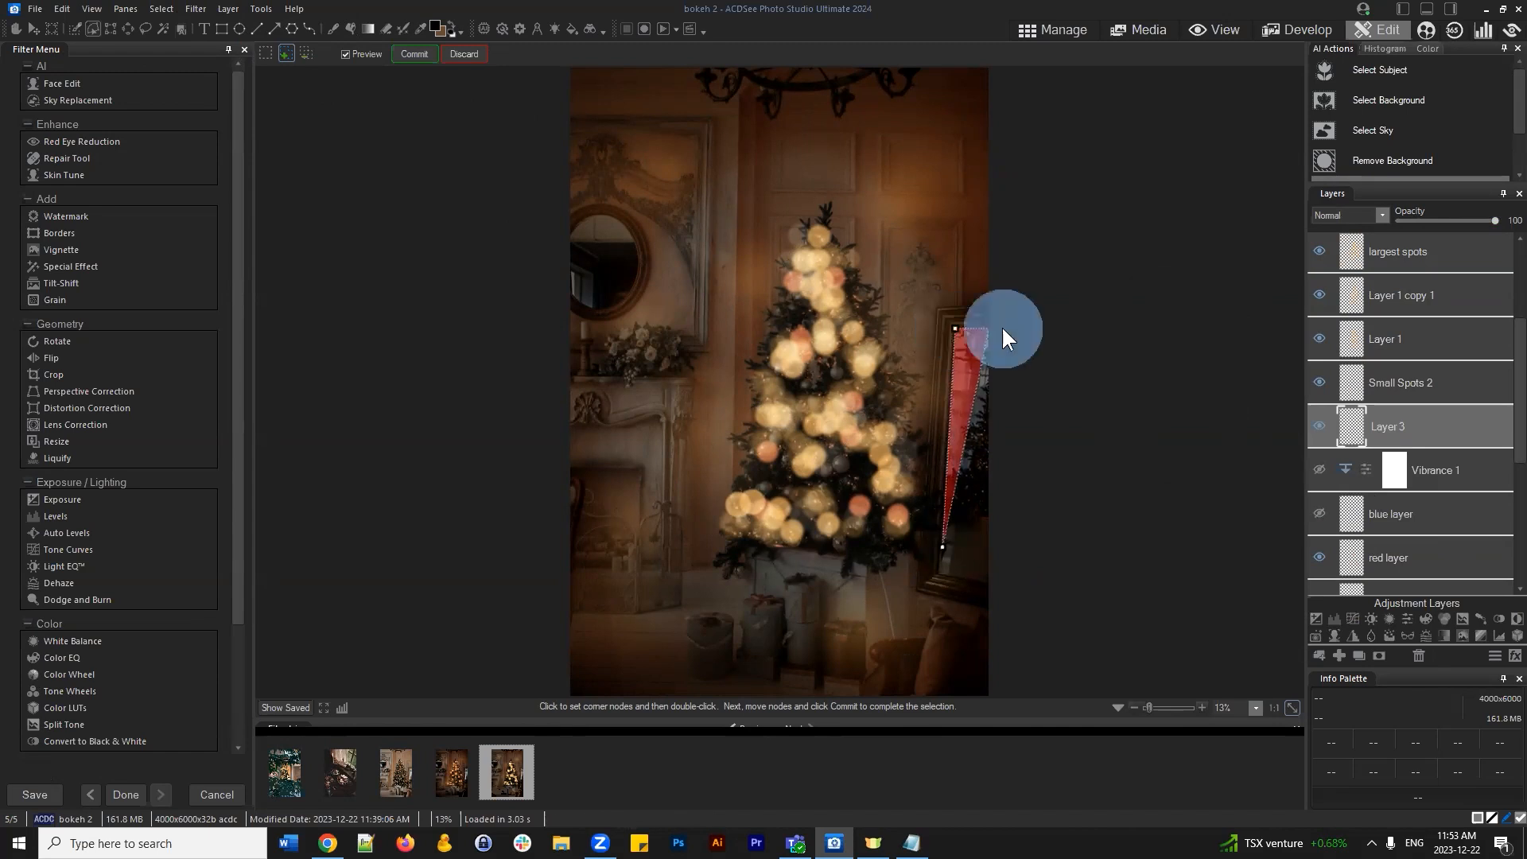
left_click(995, 575)
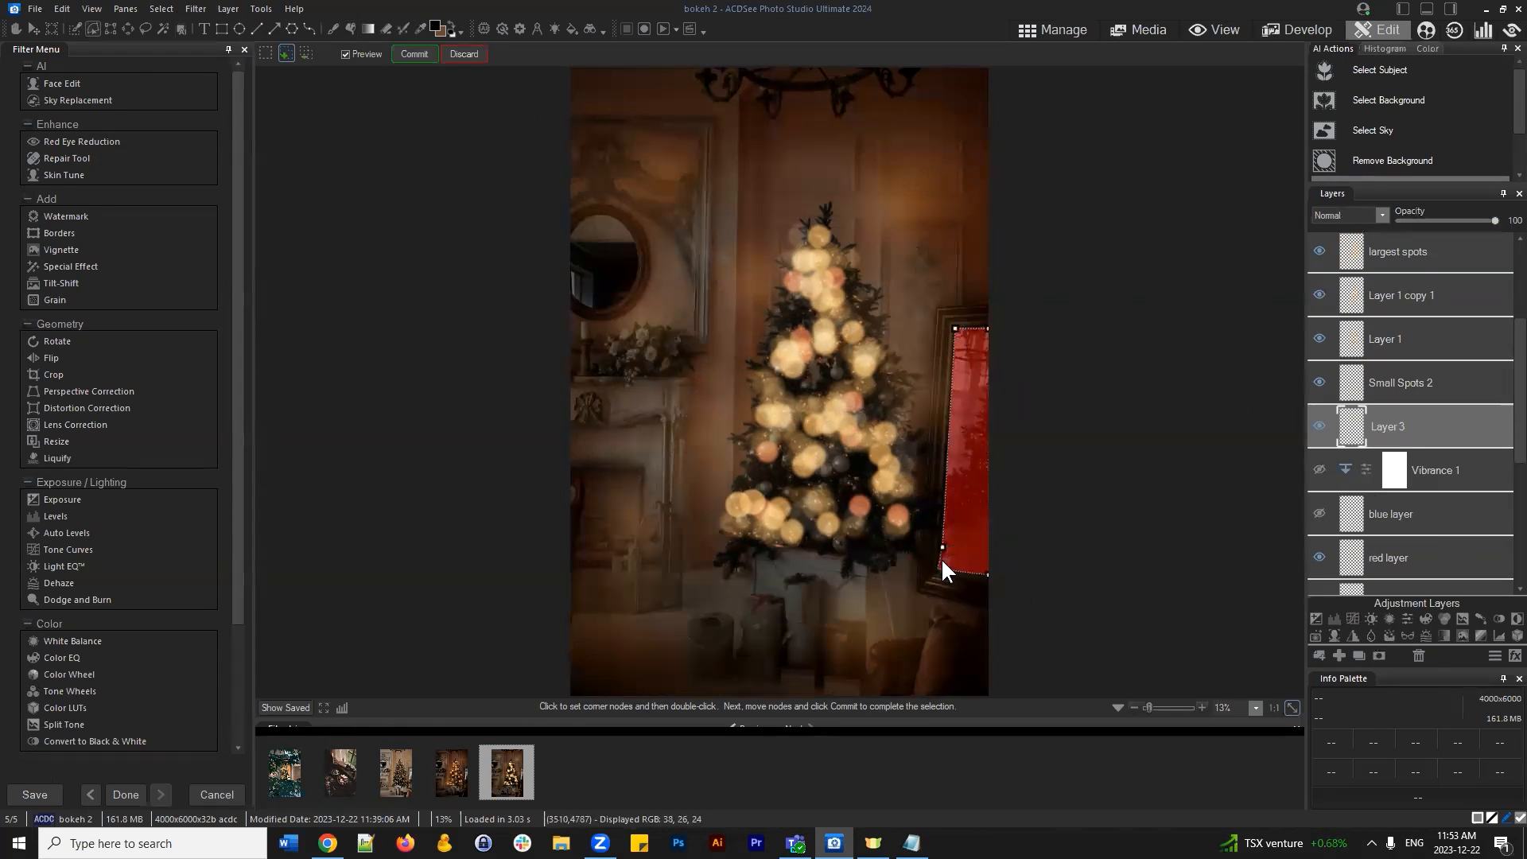
double_click(942, 543)
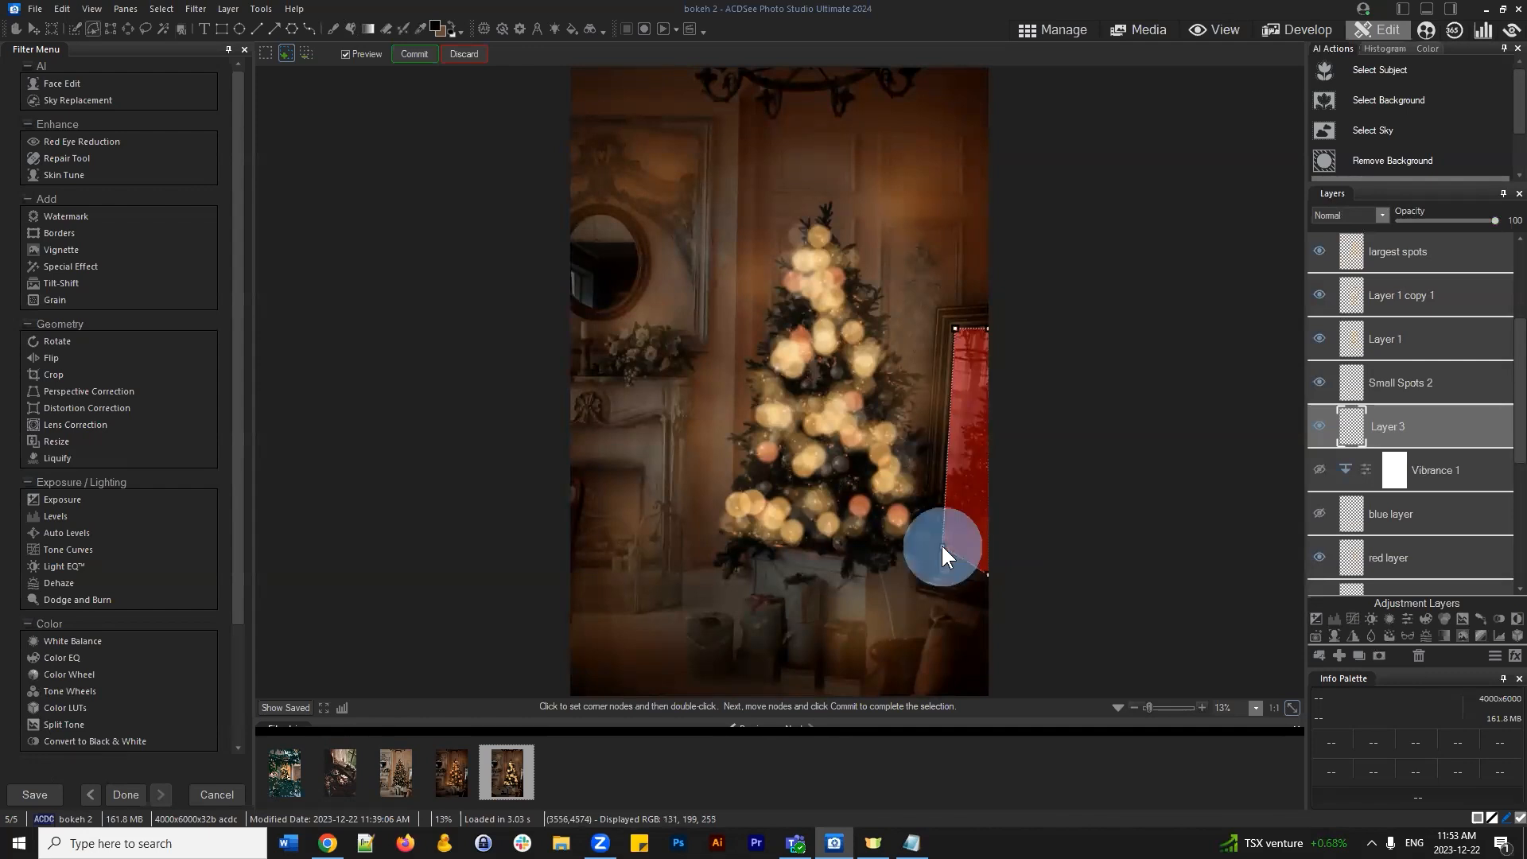
left_click(980, 490)
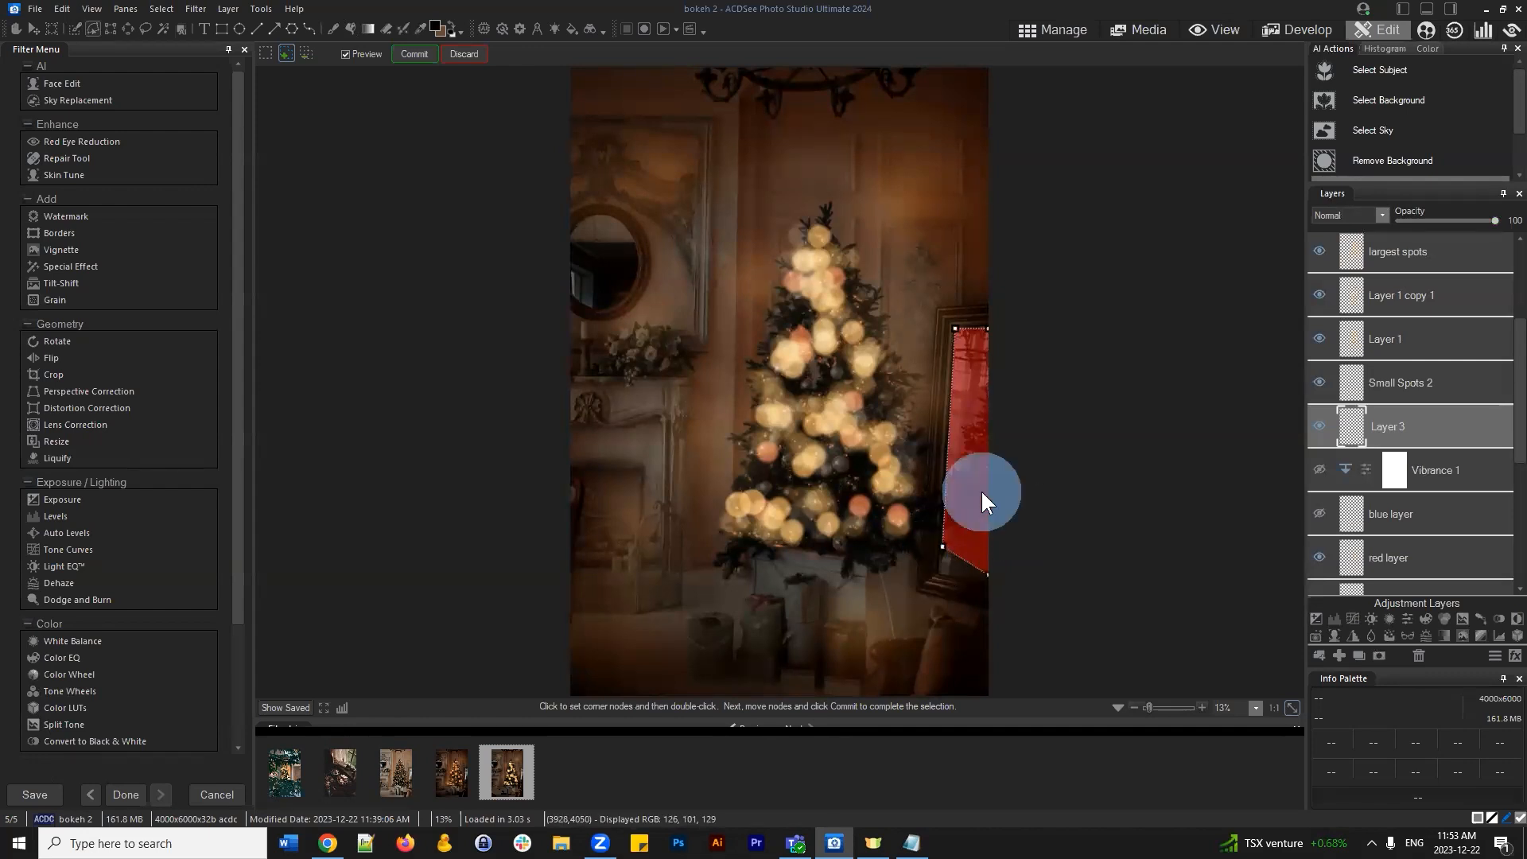
left_click(409, 55)
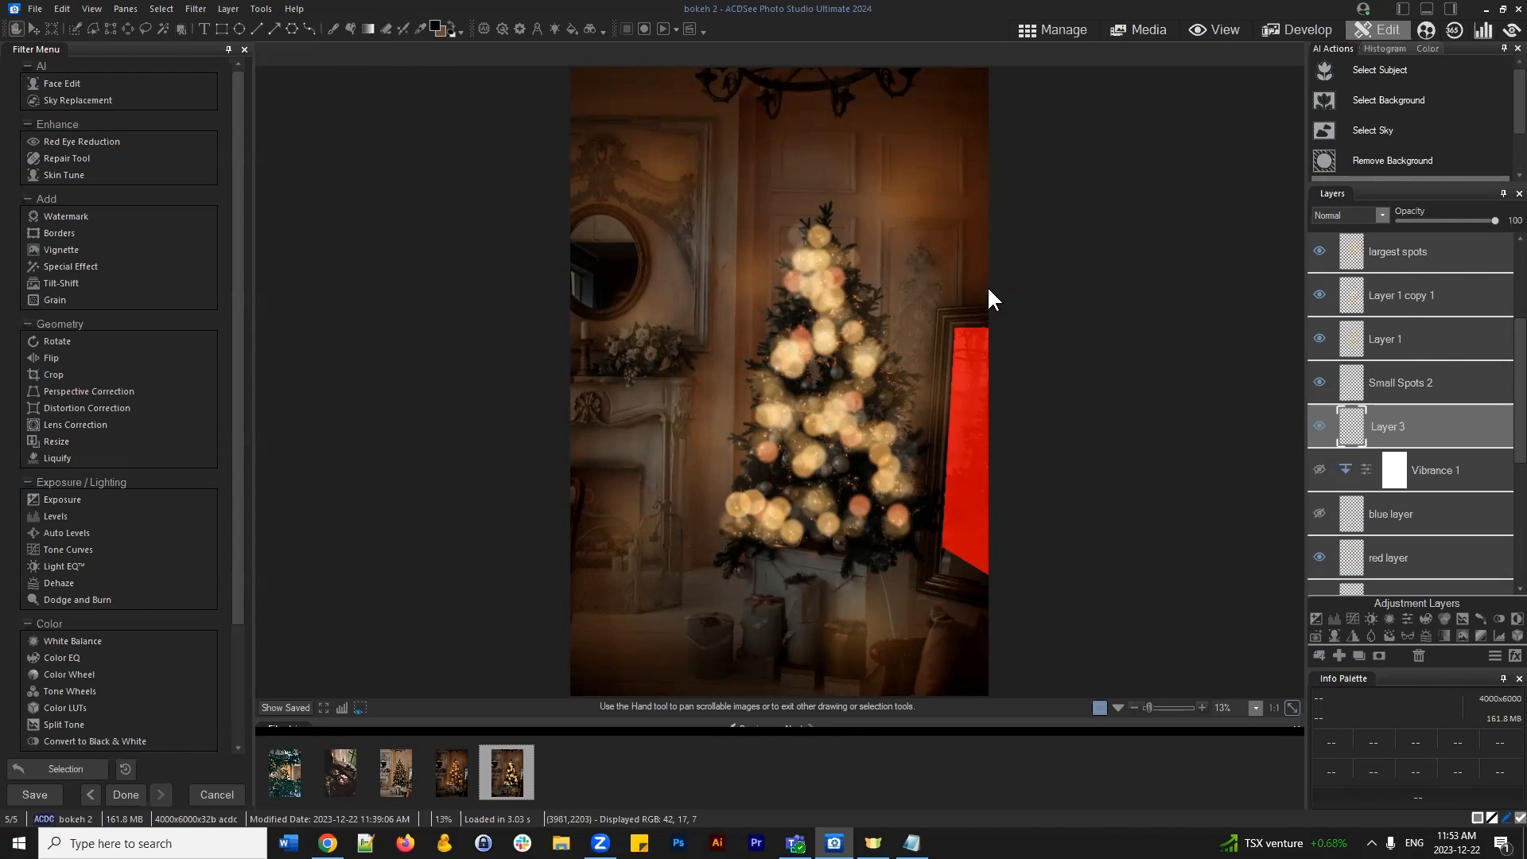
Fill the selected mirror glass on Layer 3 with the brown foreground color using the Fill tool, and clear the selection
left_click(449, 23)
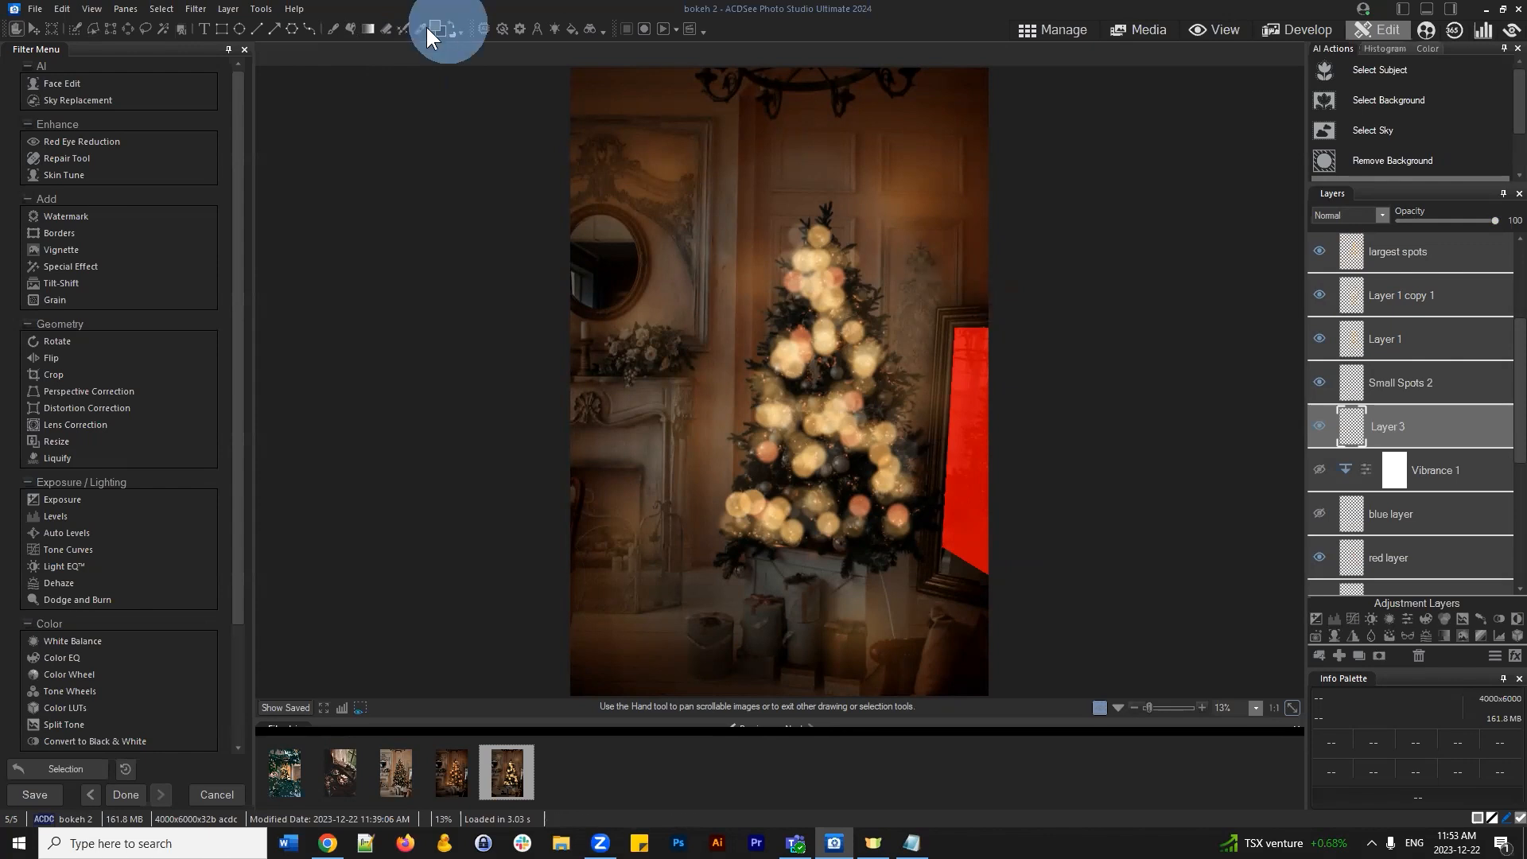
left_click(348, 27)
left_click(977, 385)
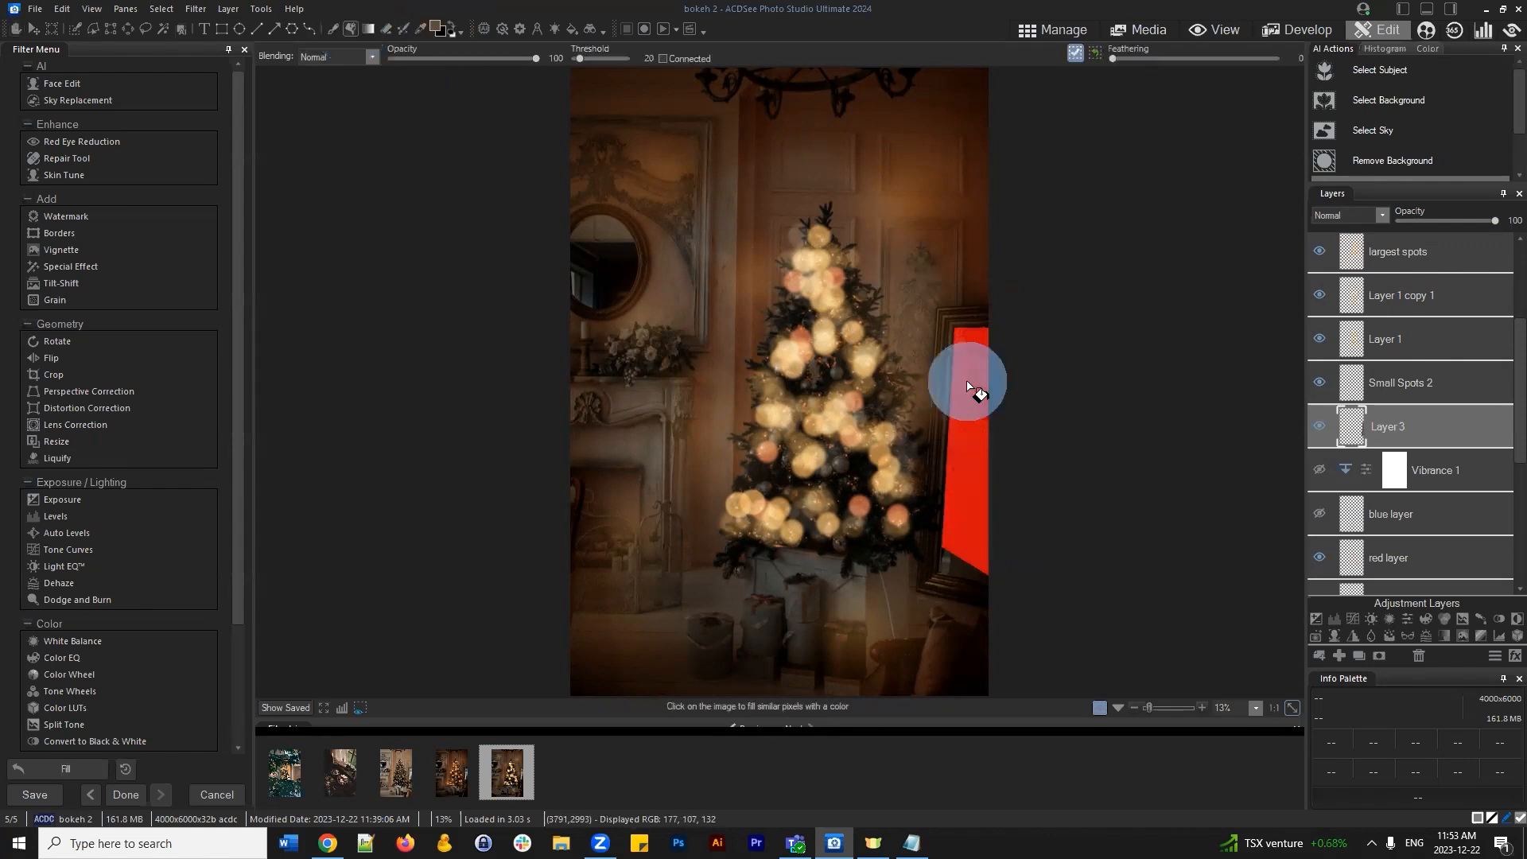
left_click(188, 11)
left_click(178, 41)
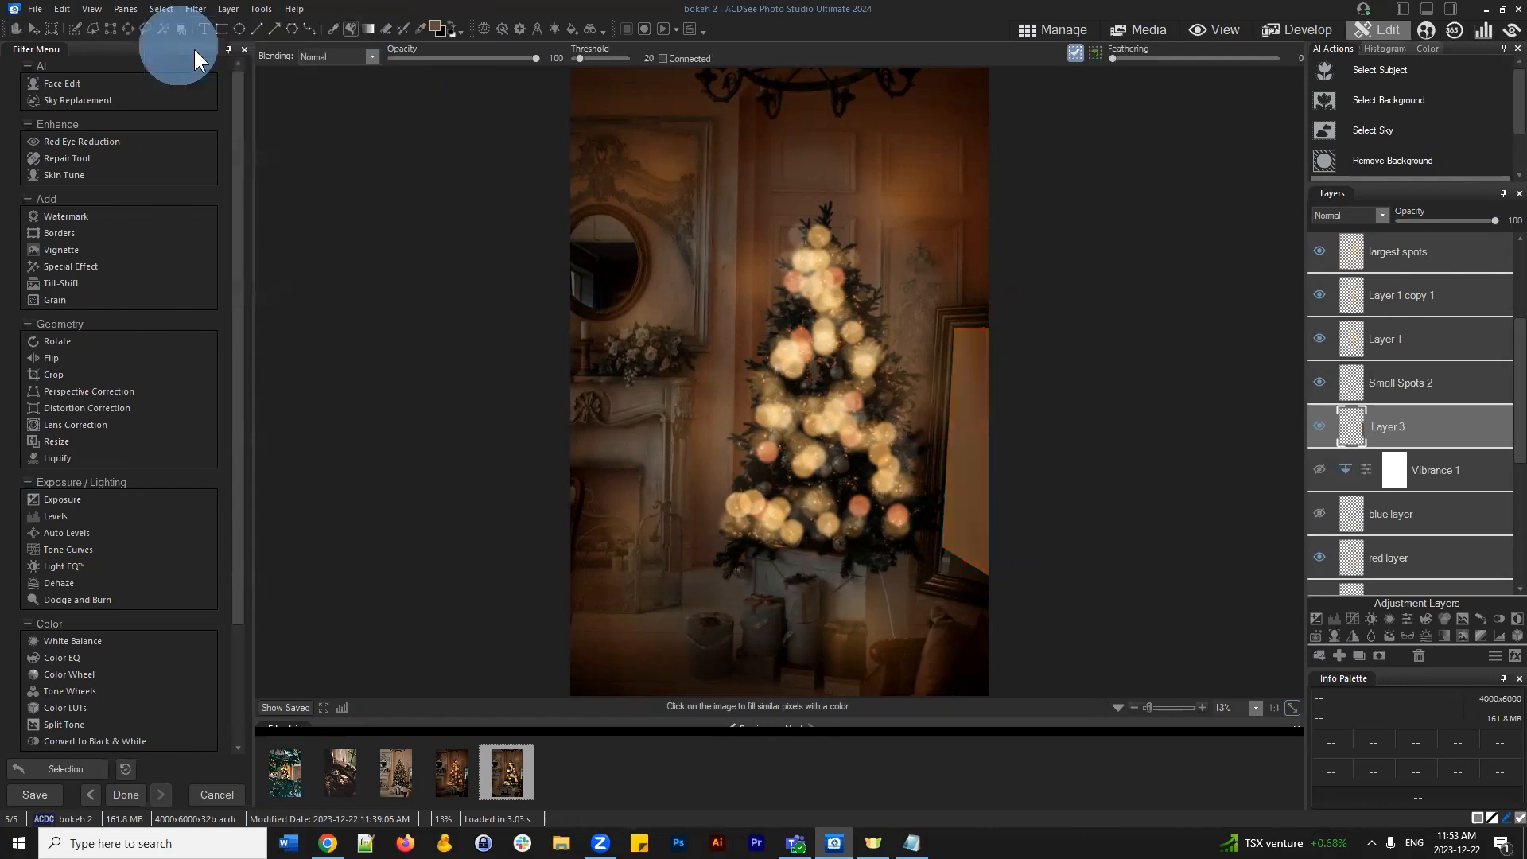
Set Layer 3's blending mode to Multiply and reduce its opacity to 78
left_click(1378, 213)
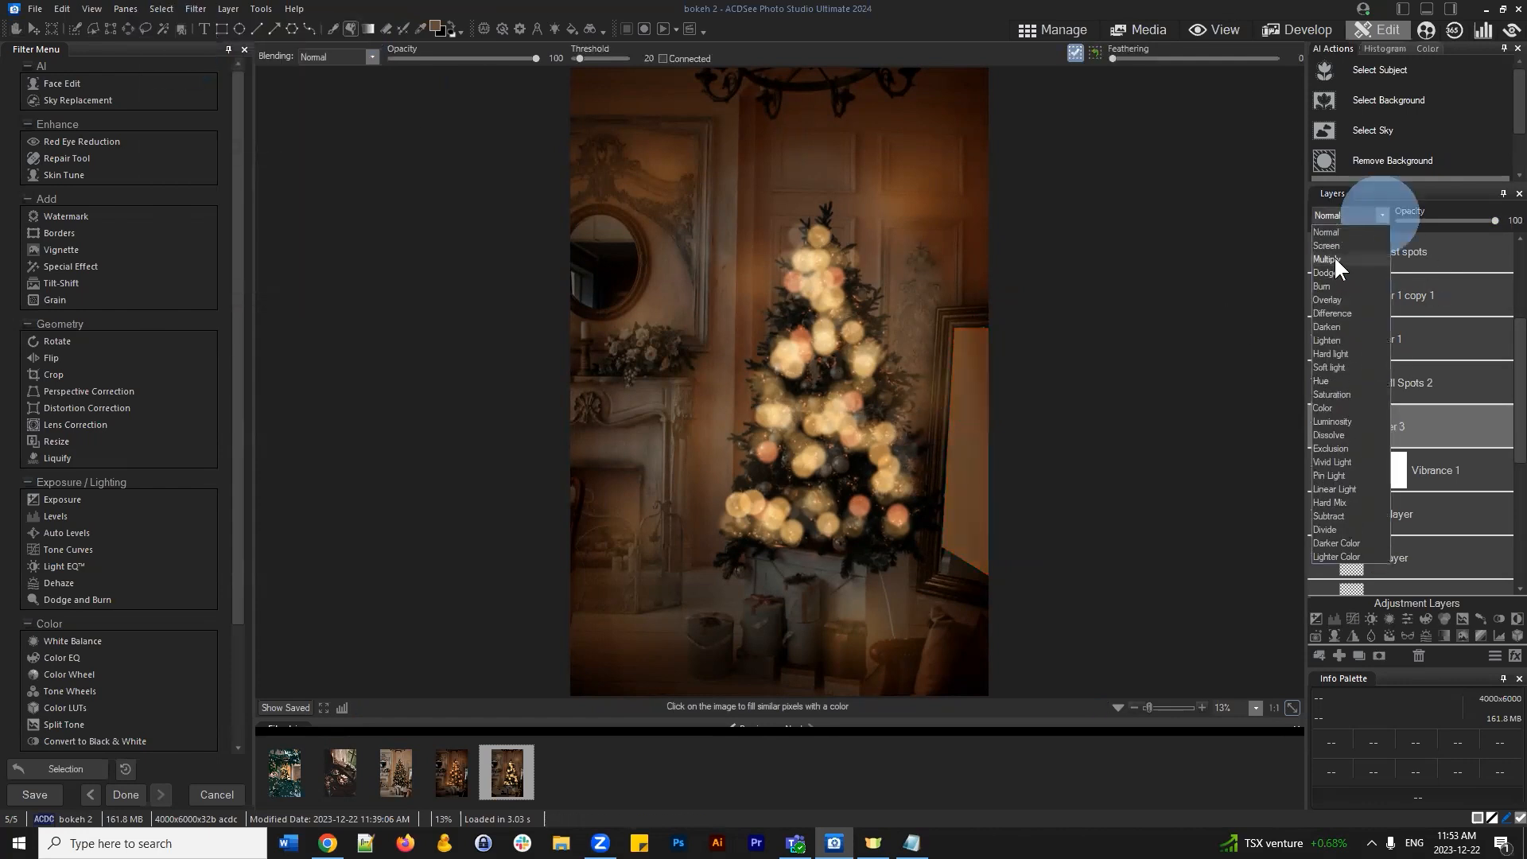
left_click(1334, 255)
left_click_drag(1497, 217, 1477, 216)
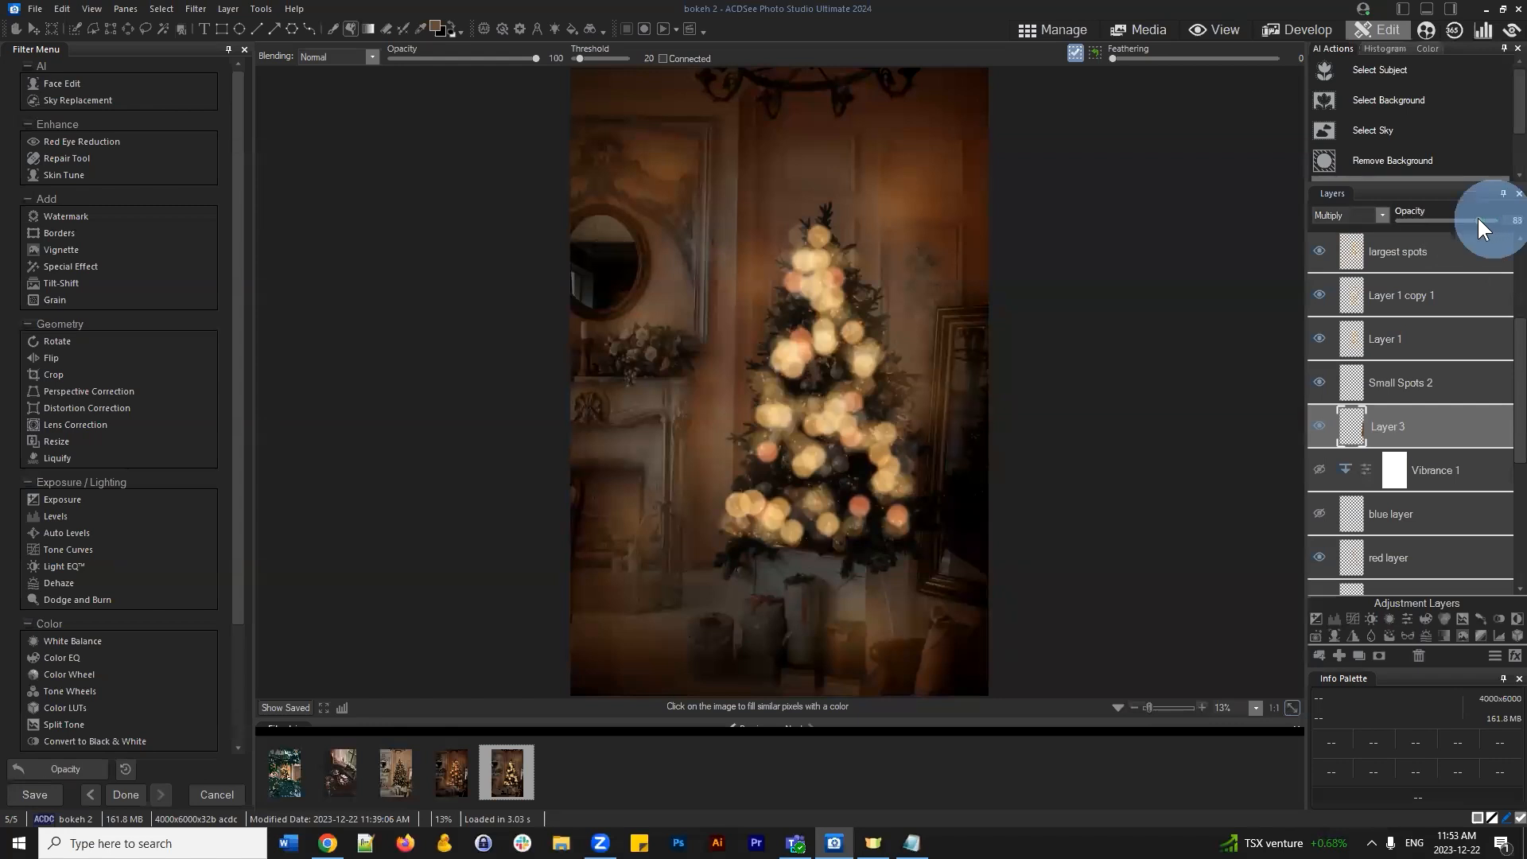
left_click(1385, 434)
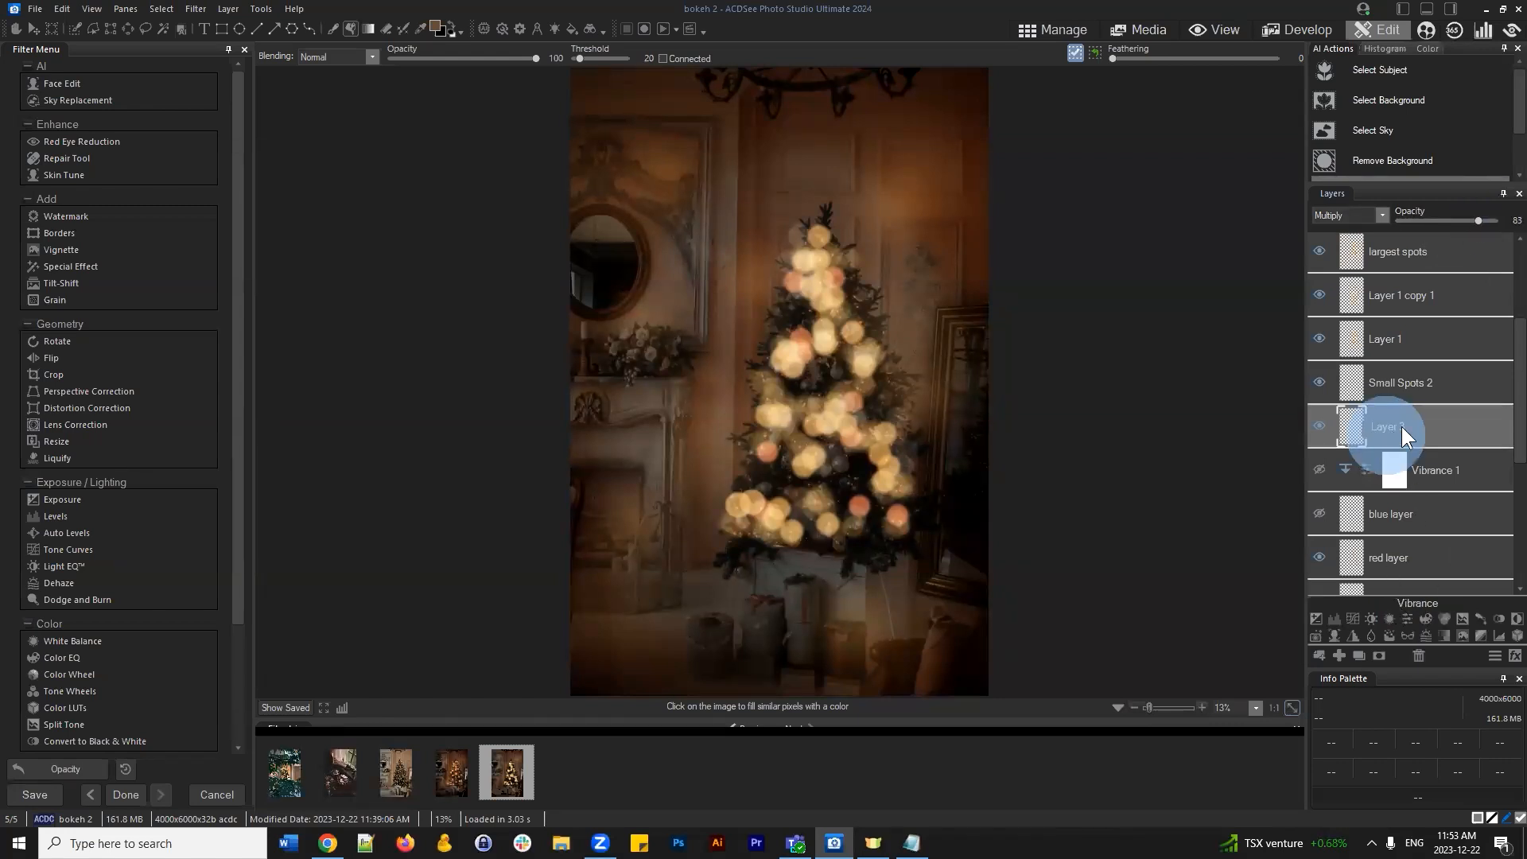
left_click(1396, 427)
mouse_move(1477, 219)
left_mouse_down()
mouse_move(1459, 221)
mouse_move(1475, 219)
left_mouse_up()
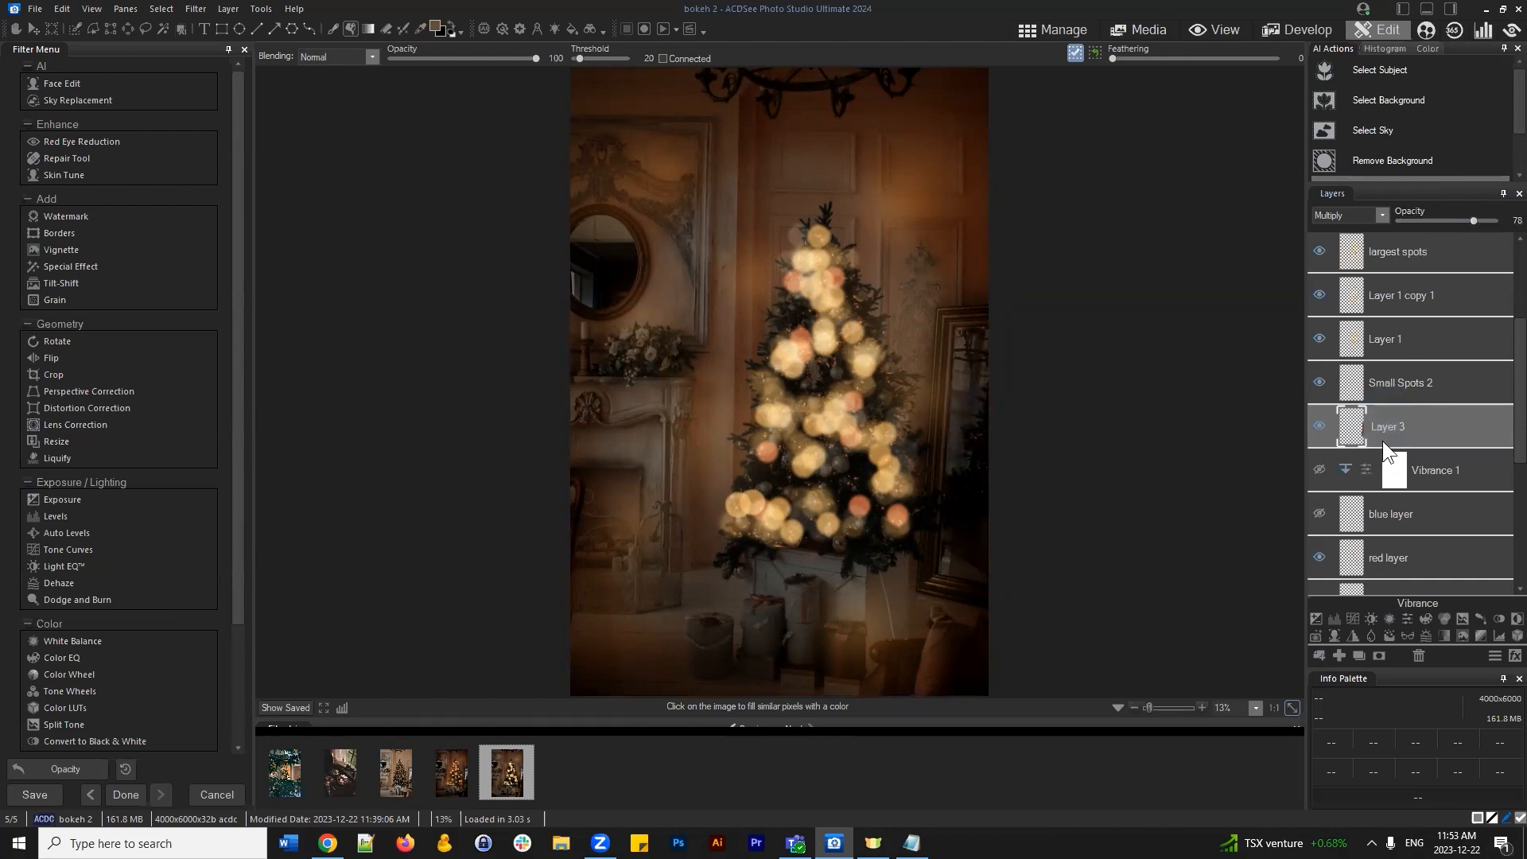
Add a mask to Layer 3 and lower the layer's opacity to 34
left_click(1382, 434)
left_click(1380, 655)
left_click_drag(1457, 213, 1429, 216)
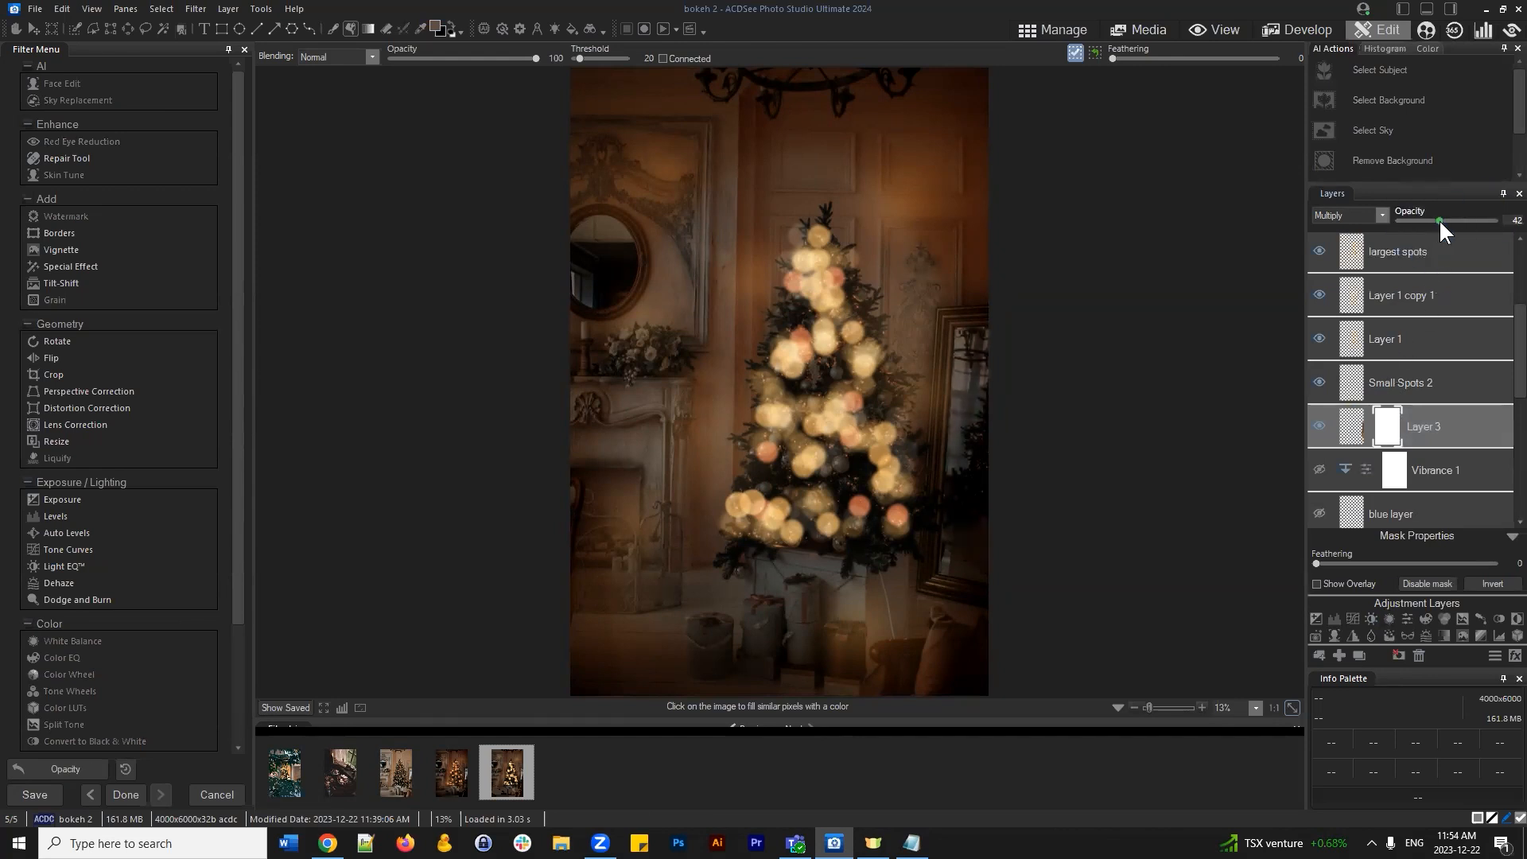
left_click_drag(1439, 218, 1430, 217)
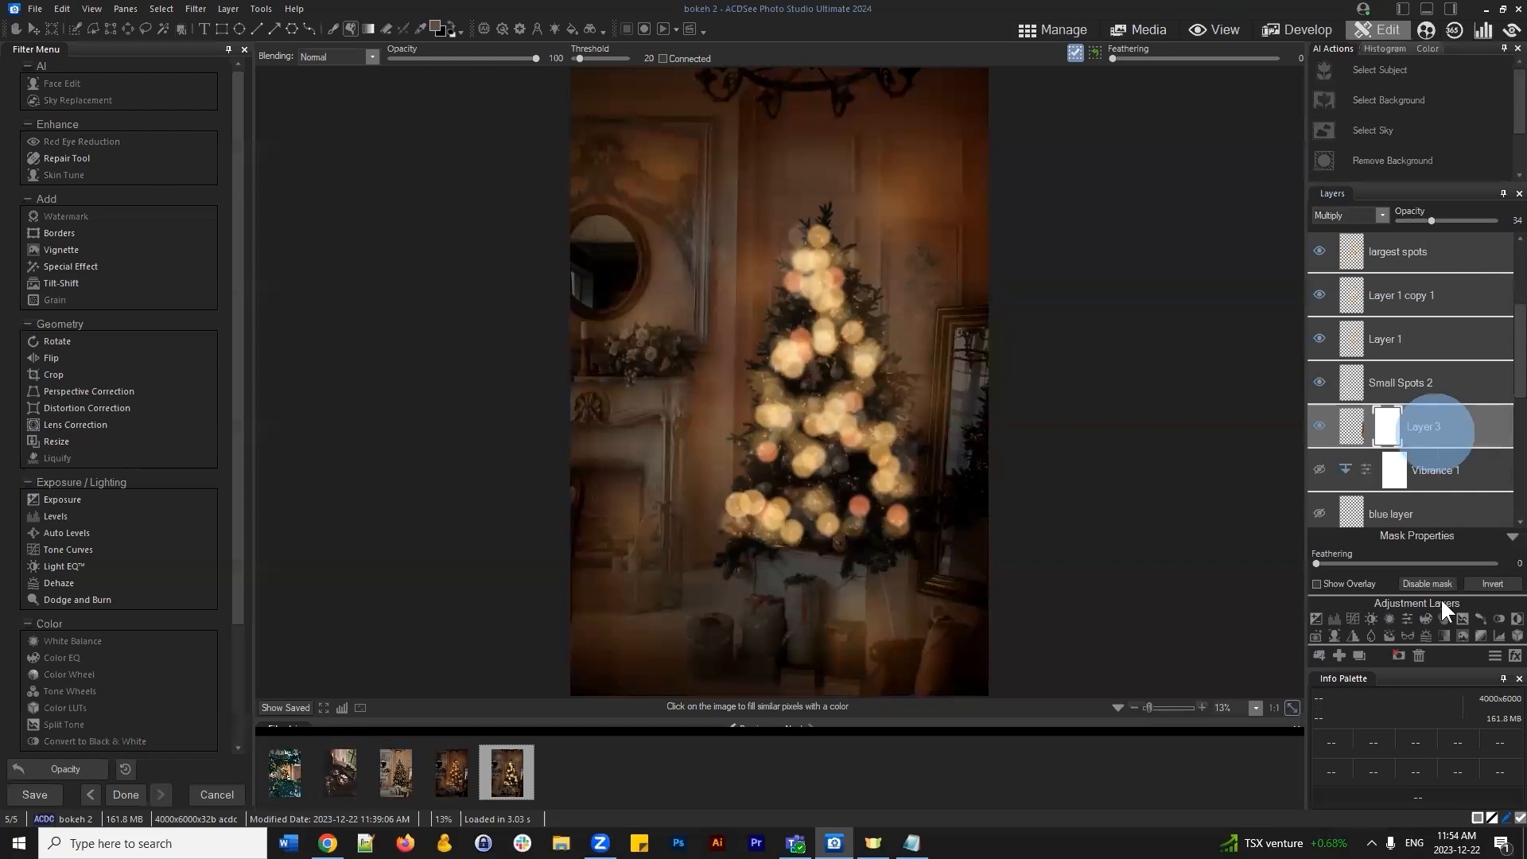
Delete Layer 3 with the mirror tint and select Layer 2 at the top of the layer stack
left_click(1414, 655)
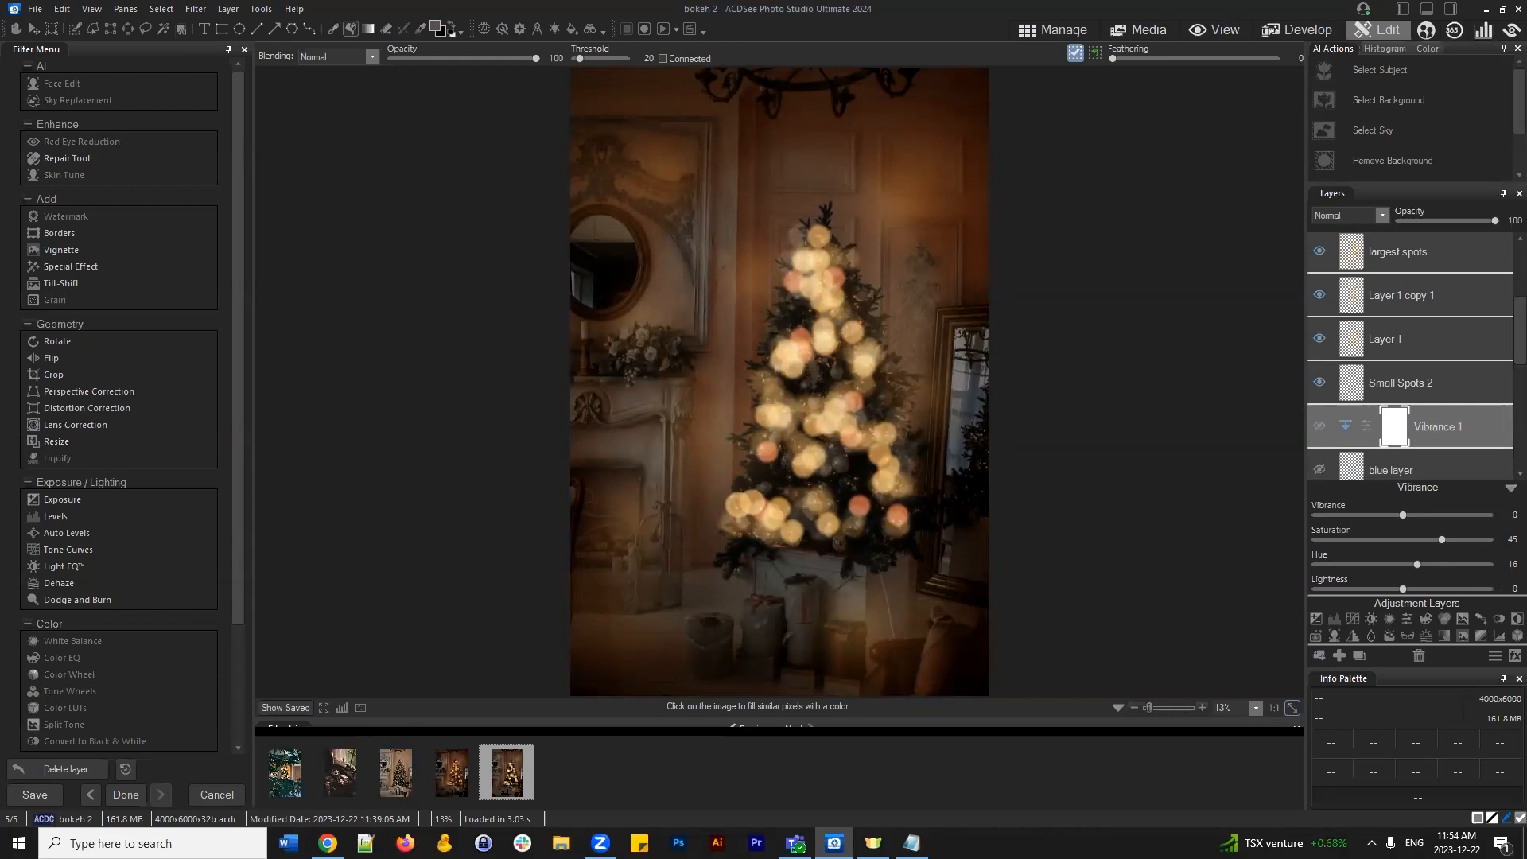
scroll(1501, 338, "up", 3)
left_click(1431, 259)
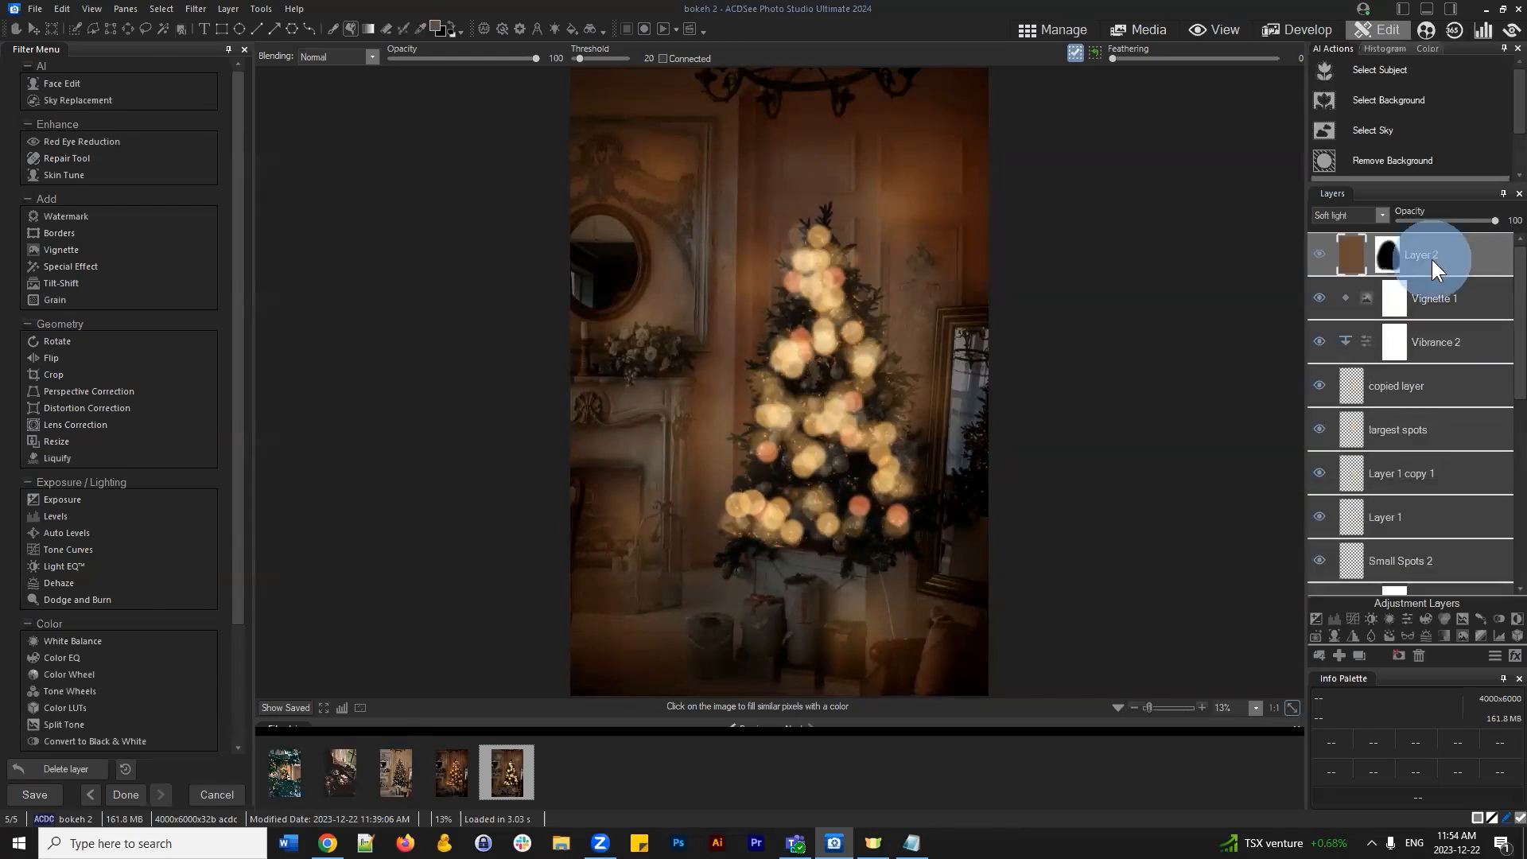
Set the Vignette 1 adjustment layer's strength to 19 and its distance to about 46
left_click(1466, 299)
mouse_move(1327, 538)
left_mouse_down()
mouse_move(1376, 535)
mouse_move(1351, 534)
mouse_move(1400, 563)
mouse_move(1367, 533)
mouse_move(1347, 538)
left_mouse_up()
left_click_drag(1397, 563, 1390, 561)
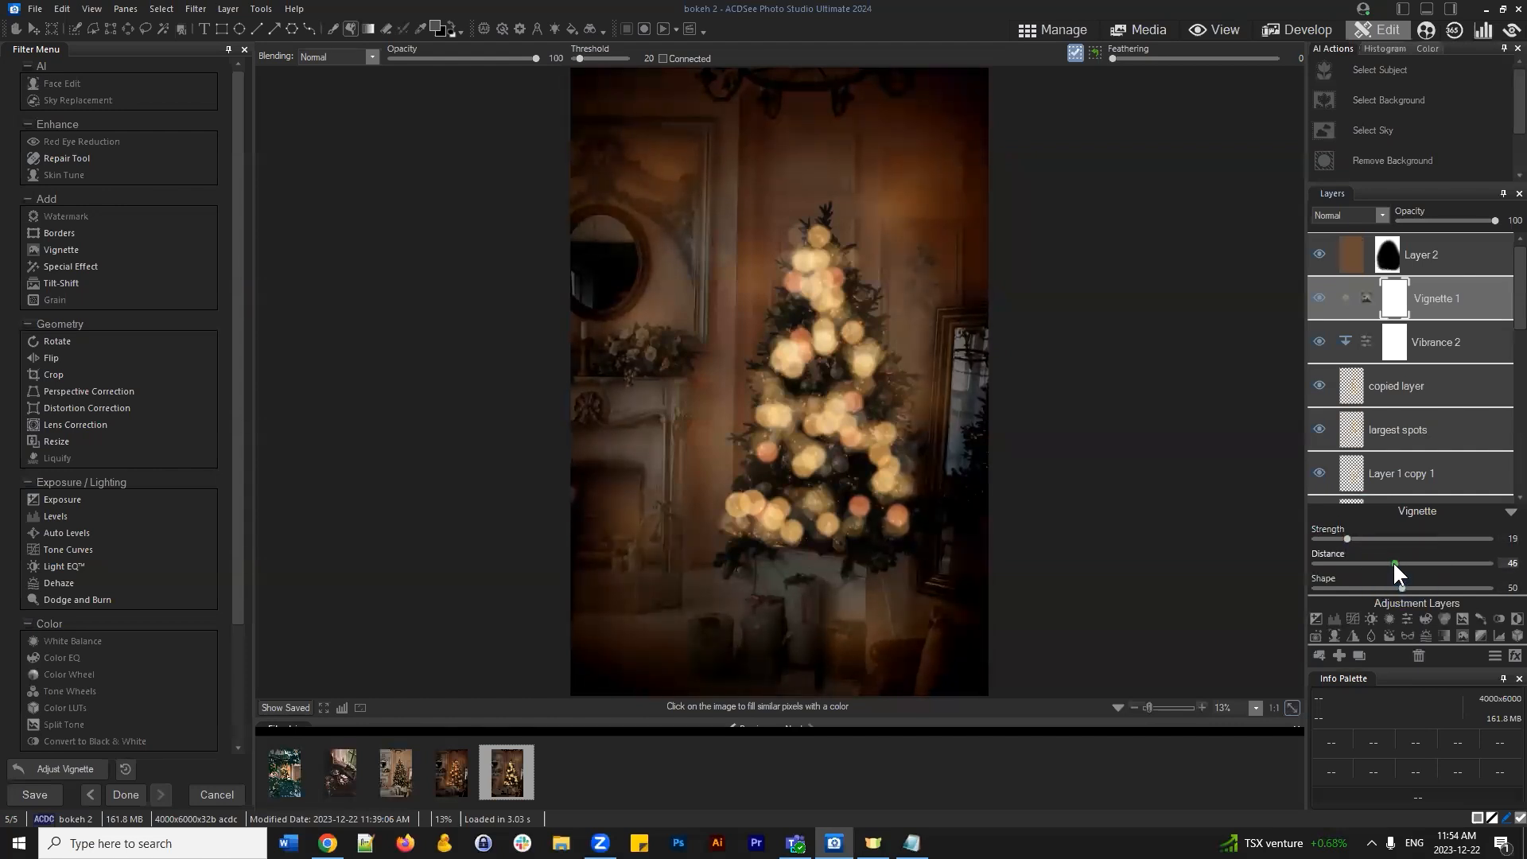
left_click_drag(1391, 560, 1396, 557)
left_click(1509, 512)
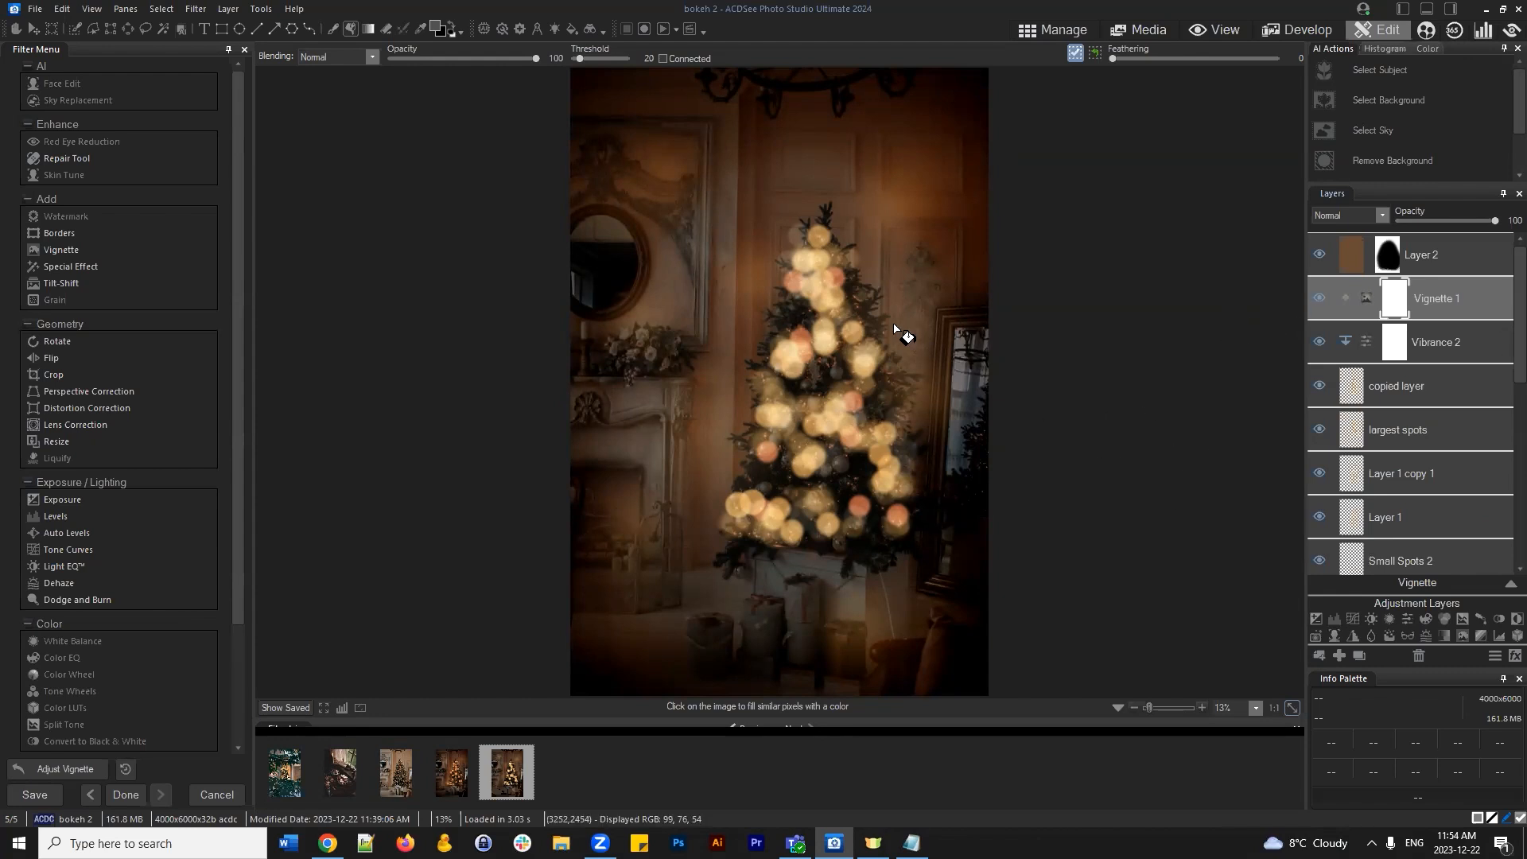
Compare the edited tree photo with its saved version and save the layered bokeh 2 file
scroll(922, 321, "down", 1)
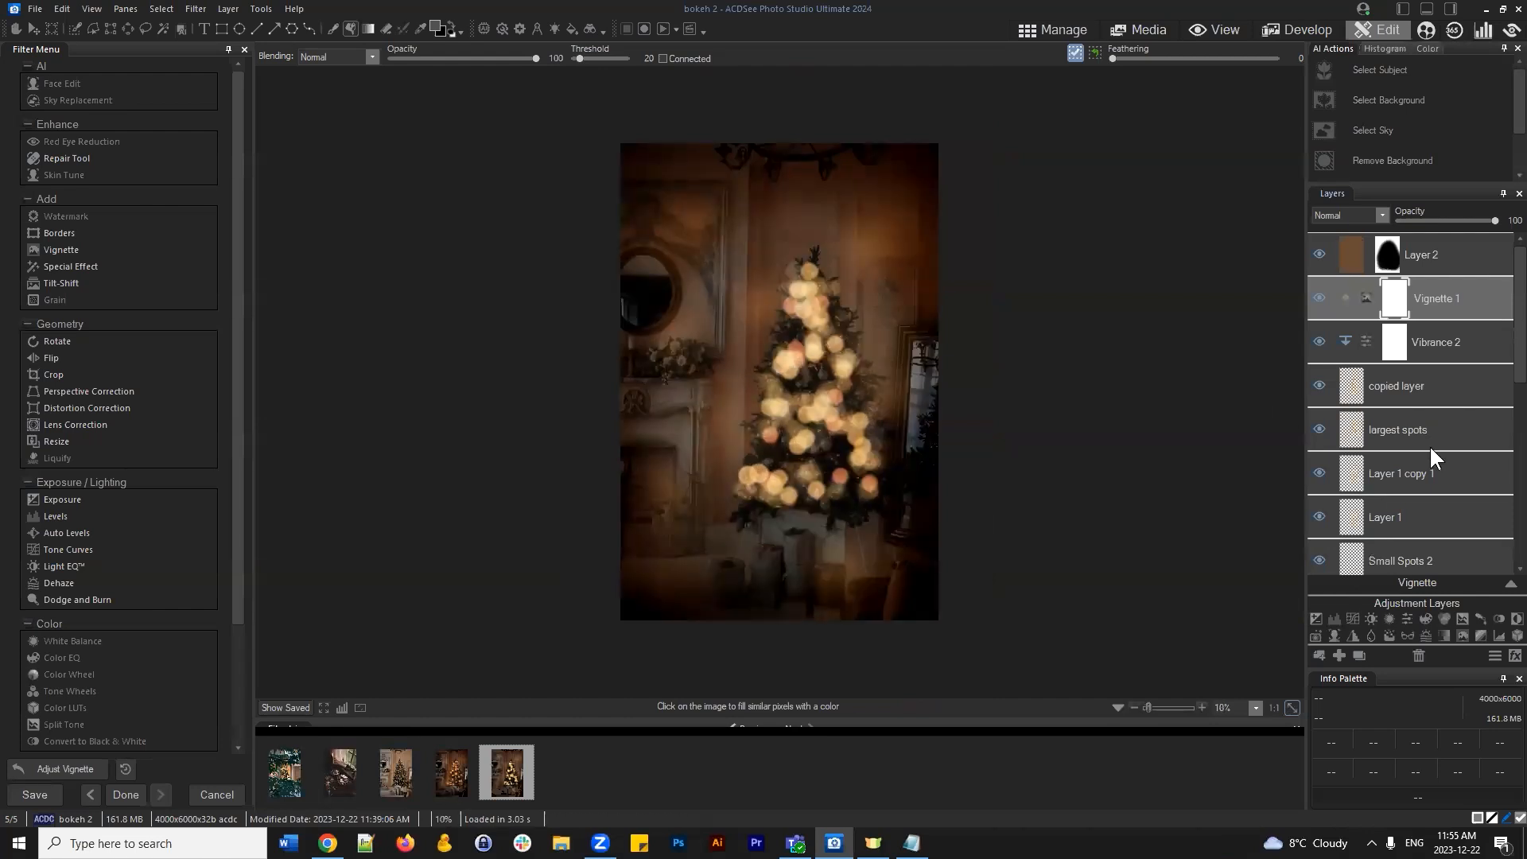
scroll(1441, 385, "down", 5)
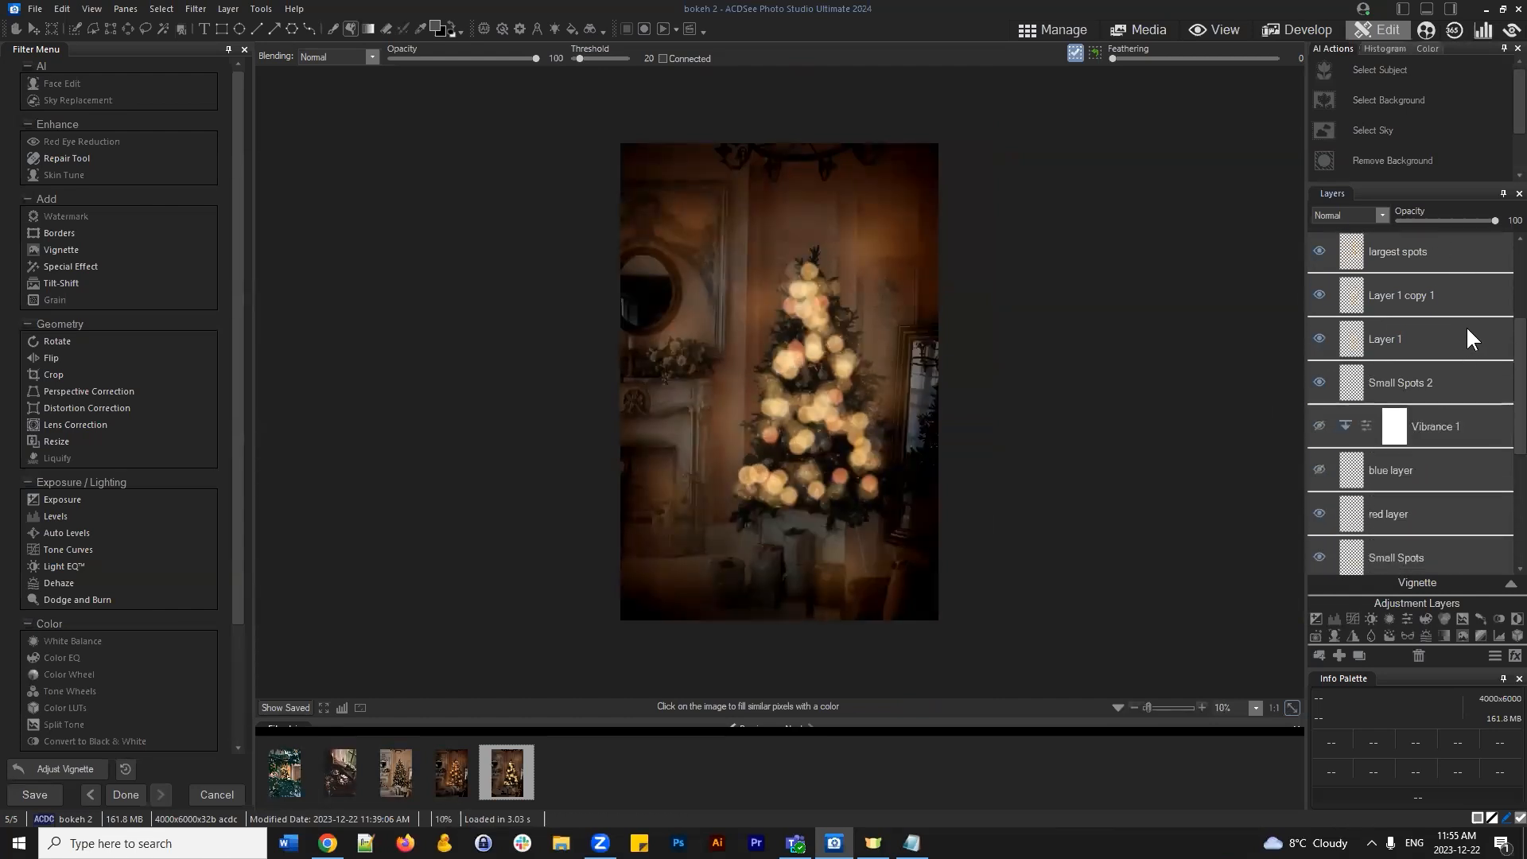
scroll(1503, 478, "down", 1)
scroll(1503, 409, "up", 6)
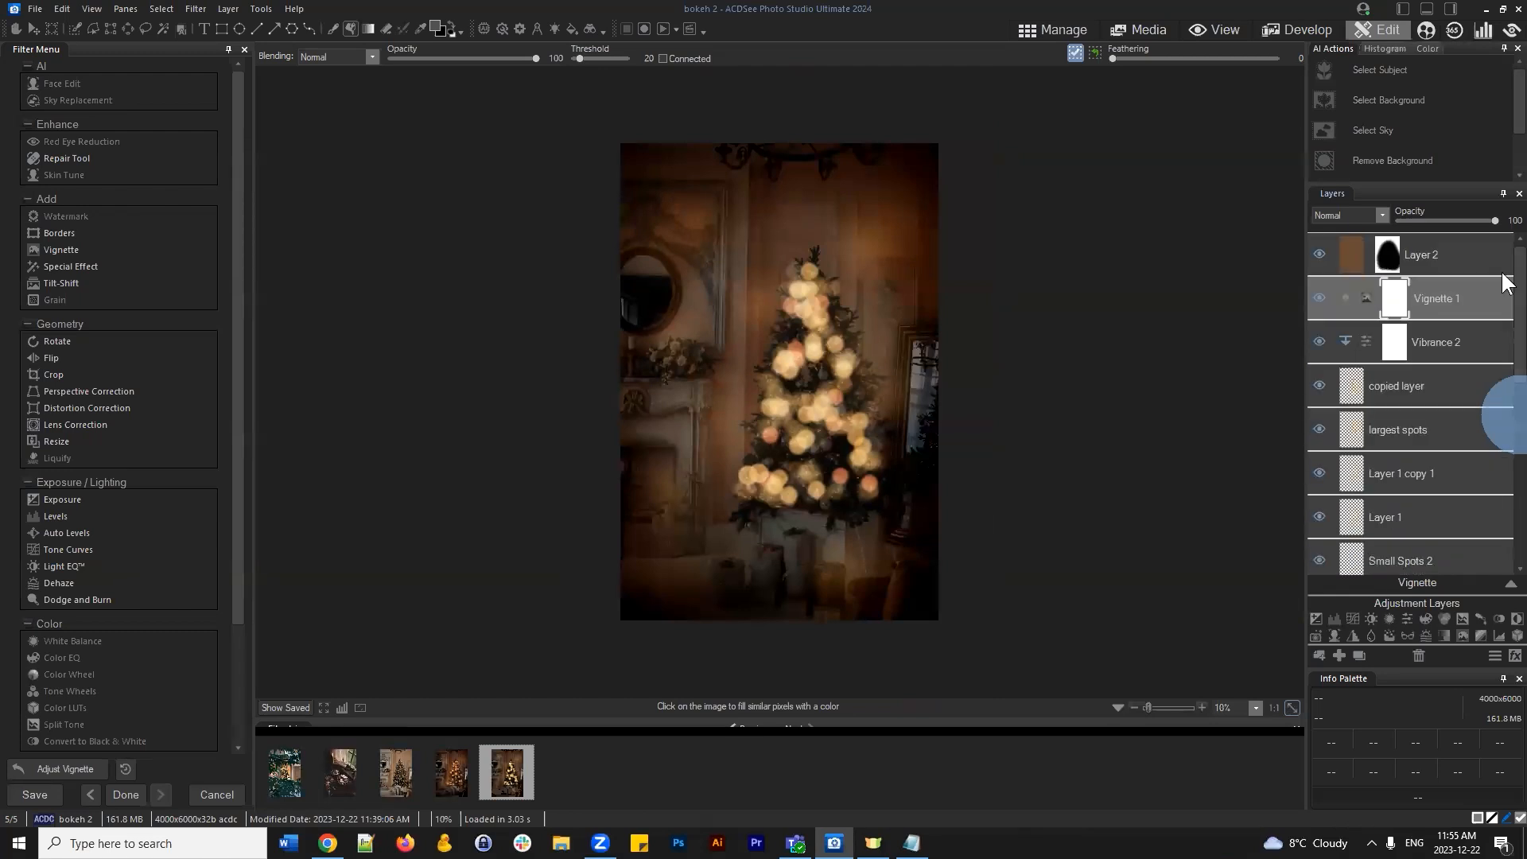
left_click(278, 708)
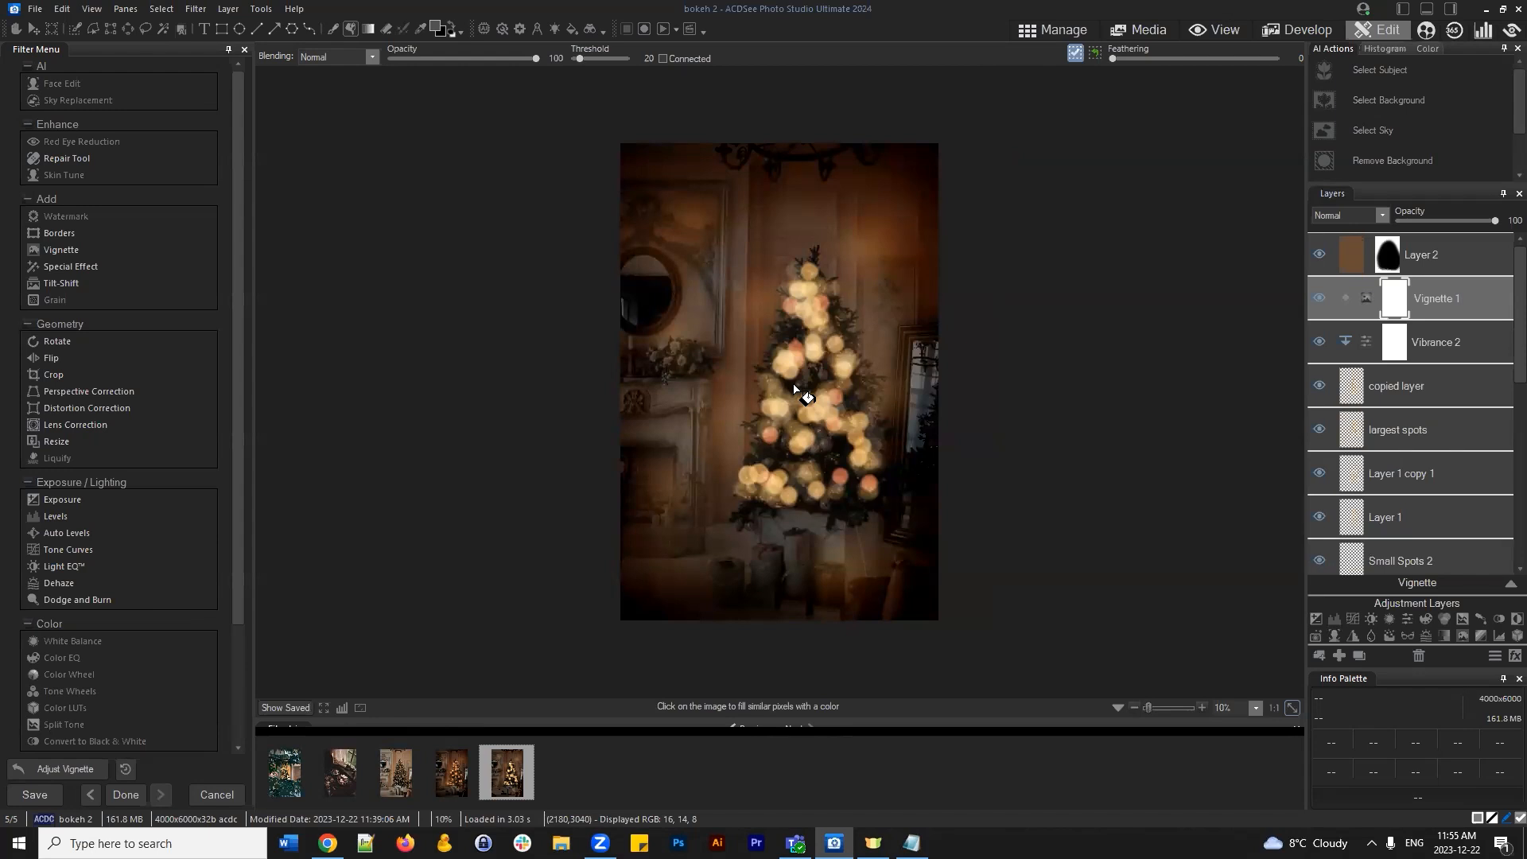
left_click(35, 8)
left_click(70, 135)
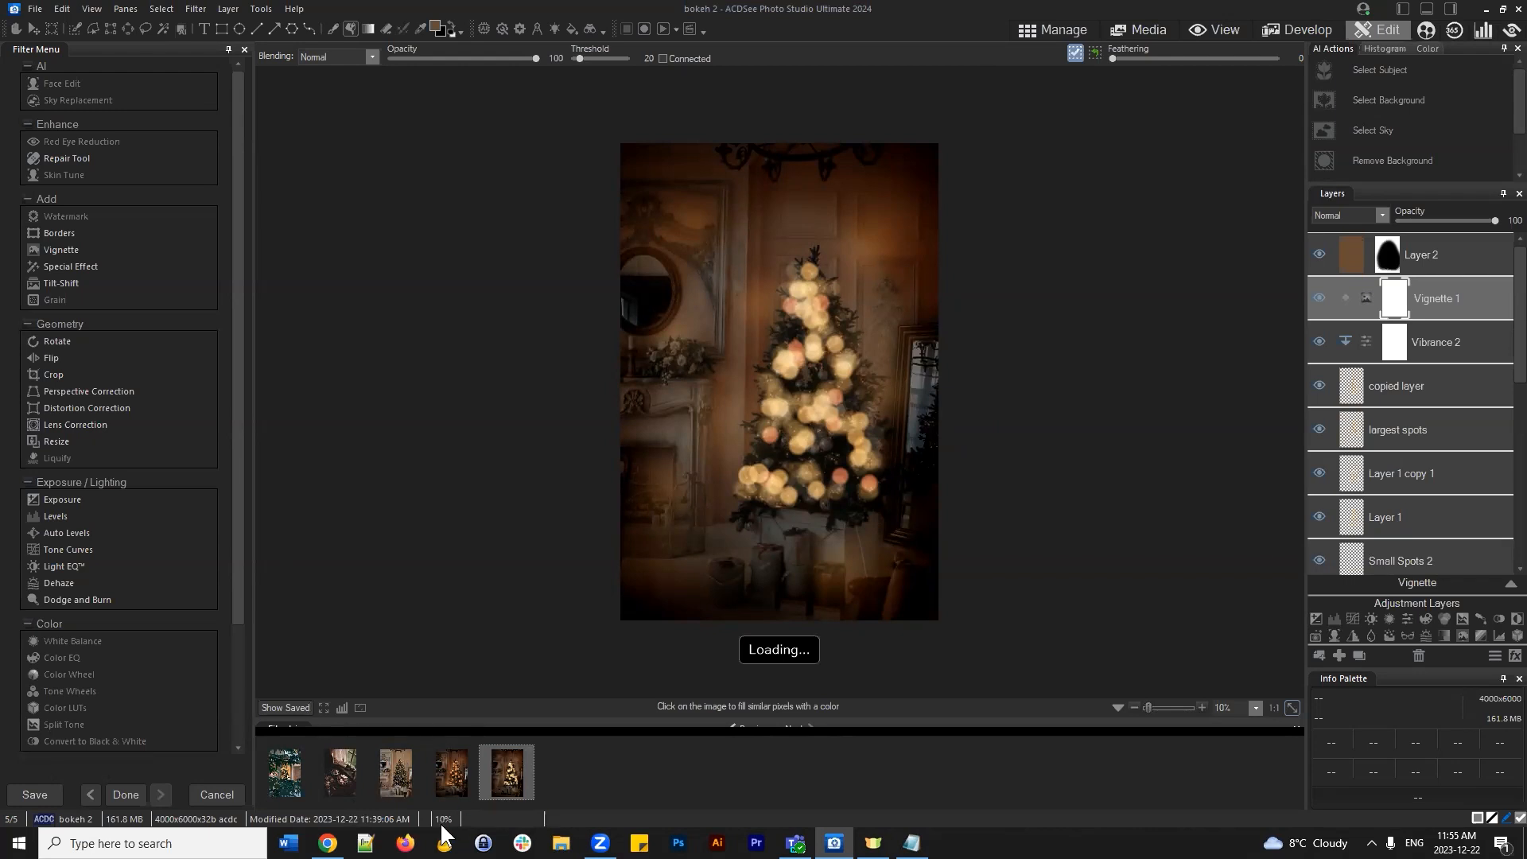
Leave the layered file and open the original Christmas tree JPG in Develop mode
left_click(395, 773)
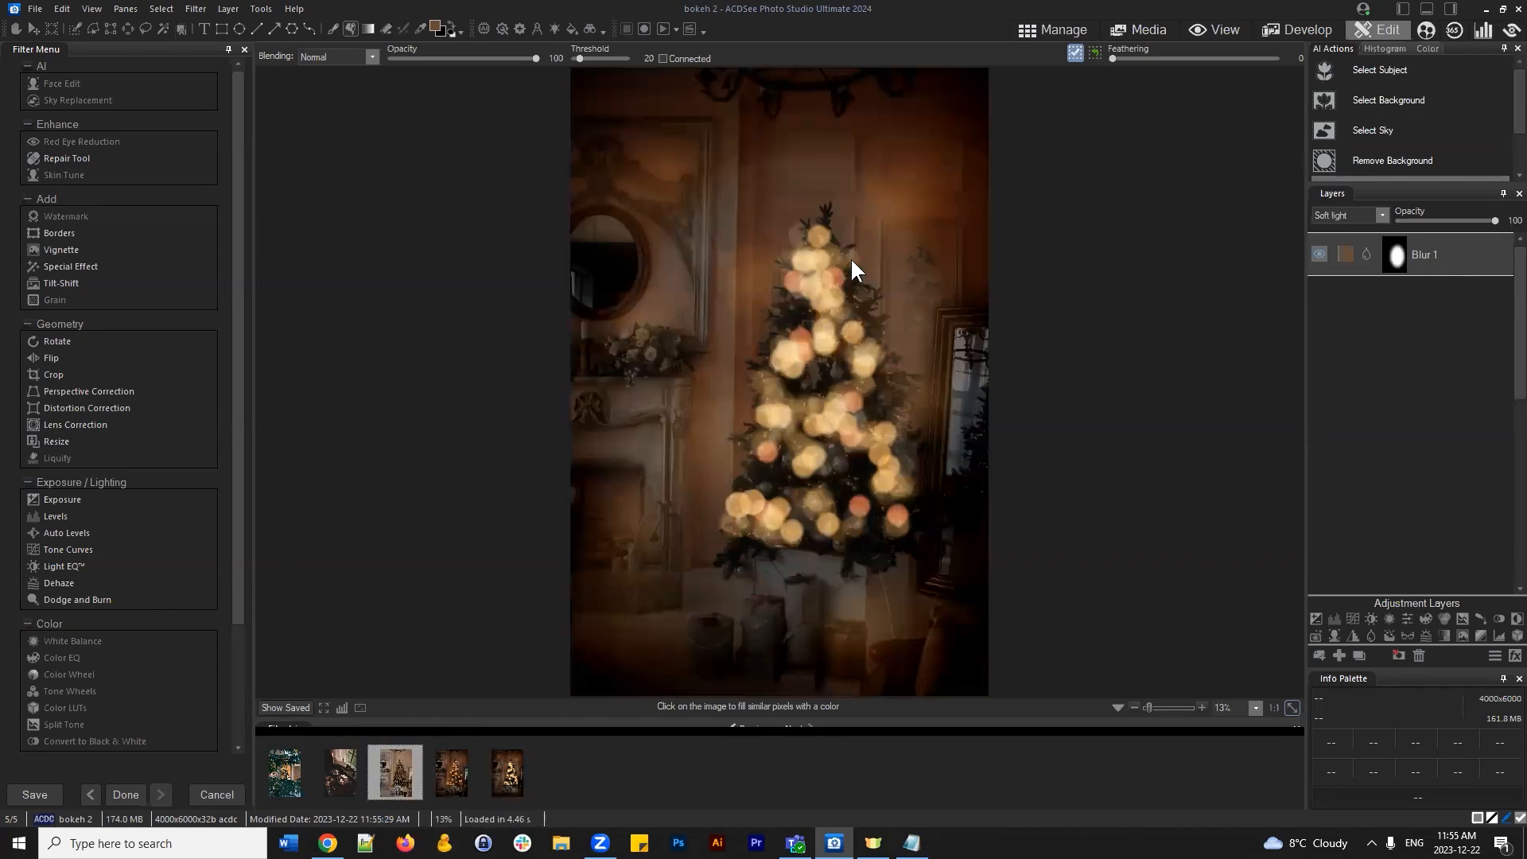
left_click(1052, 30)
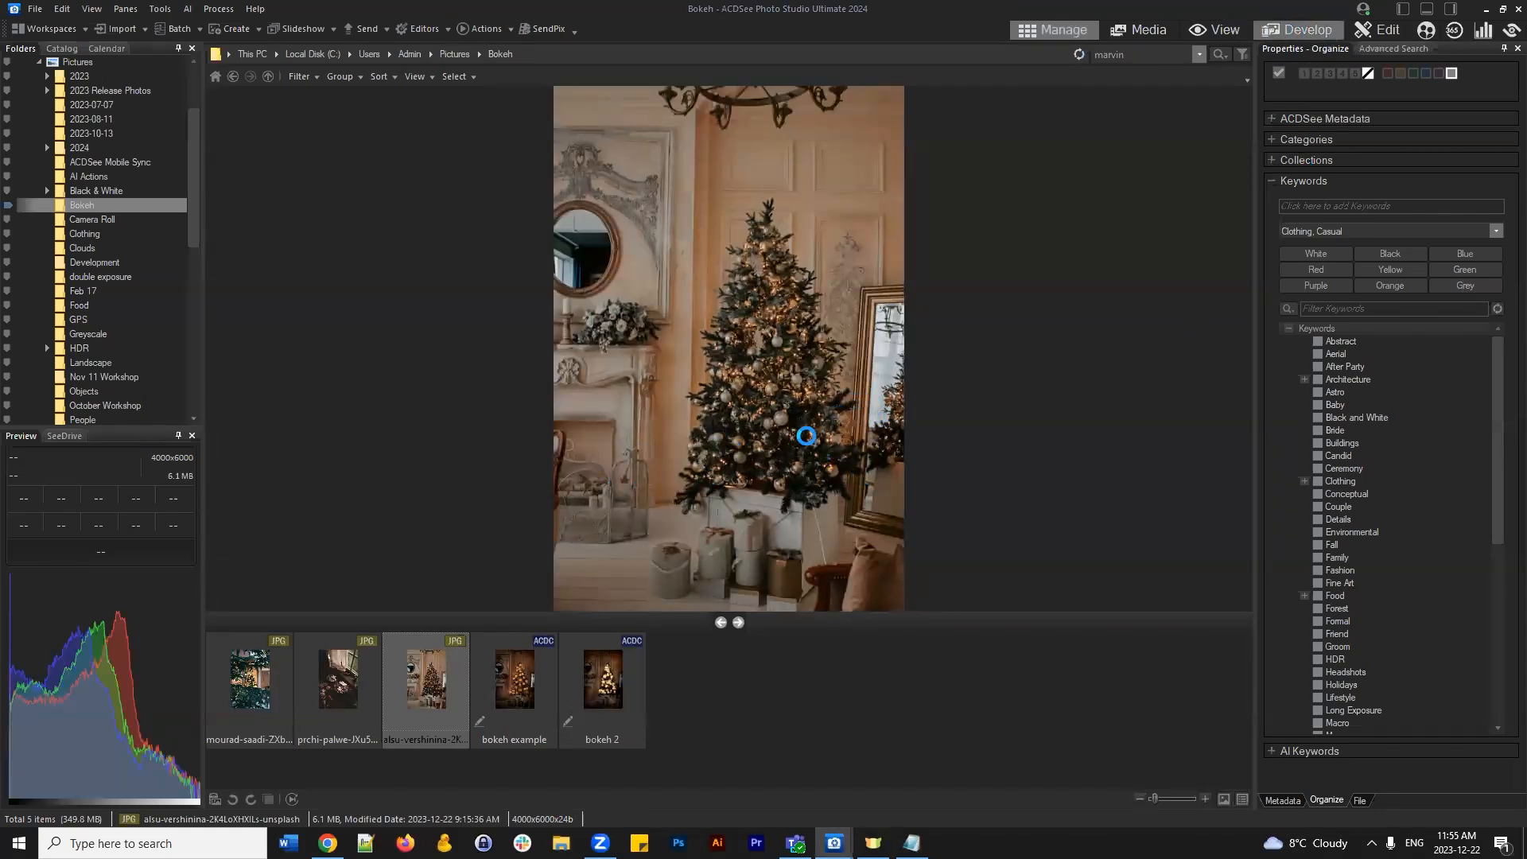
key("ctrl+shift+d")
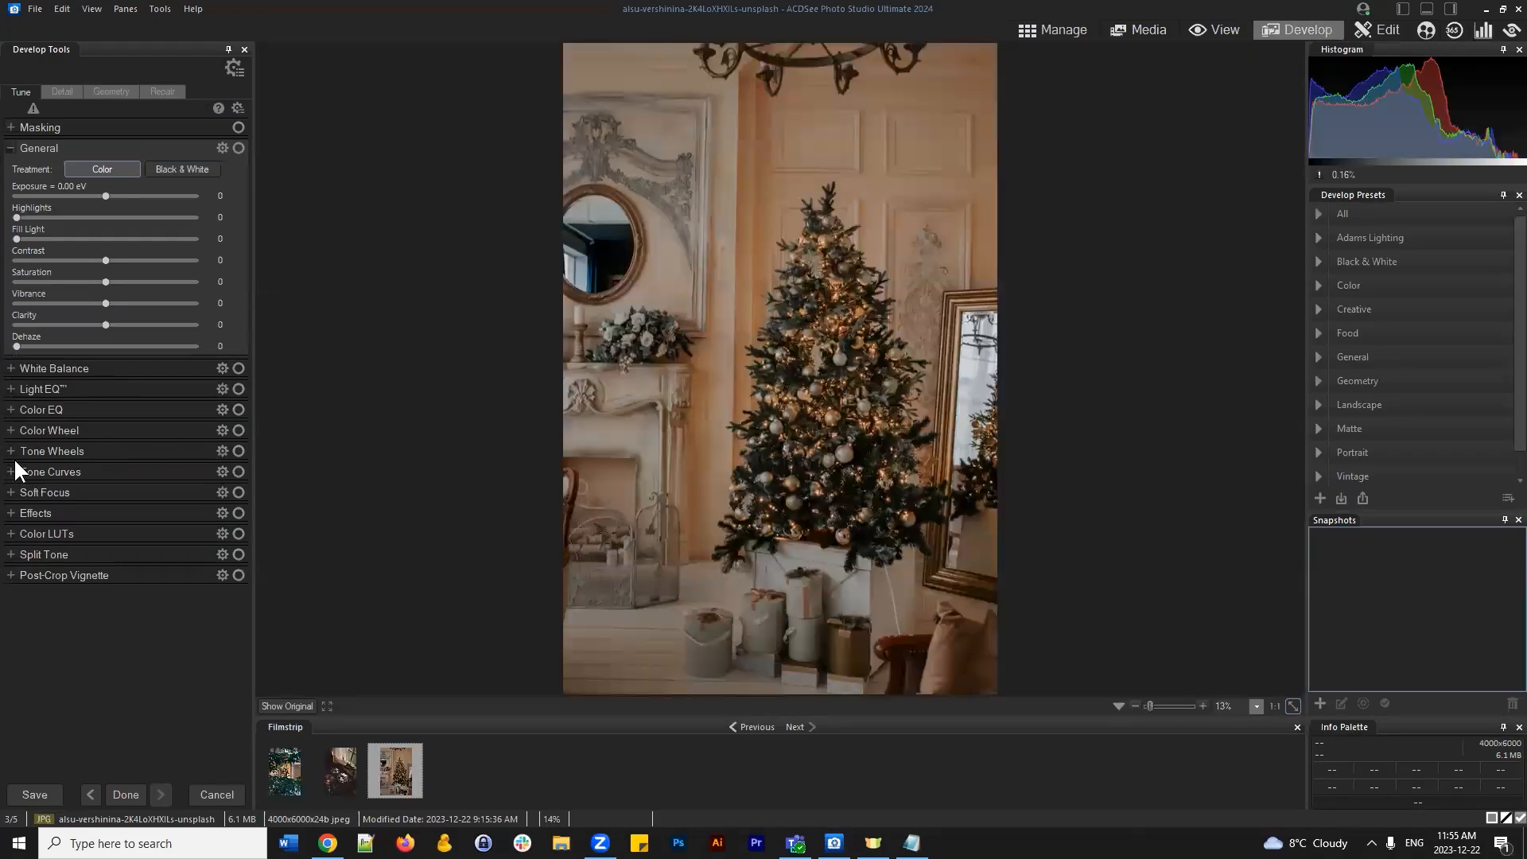
Darken the whole photo by setting the General exposure to -1.33 eV
left_click_drag(59, 192, 75, 191)
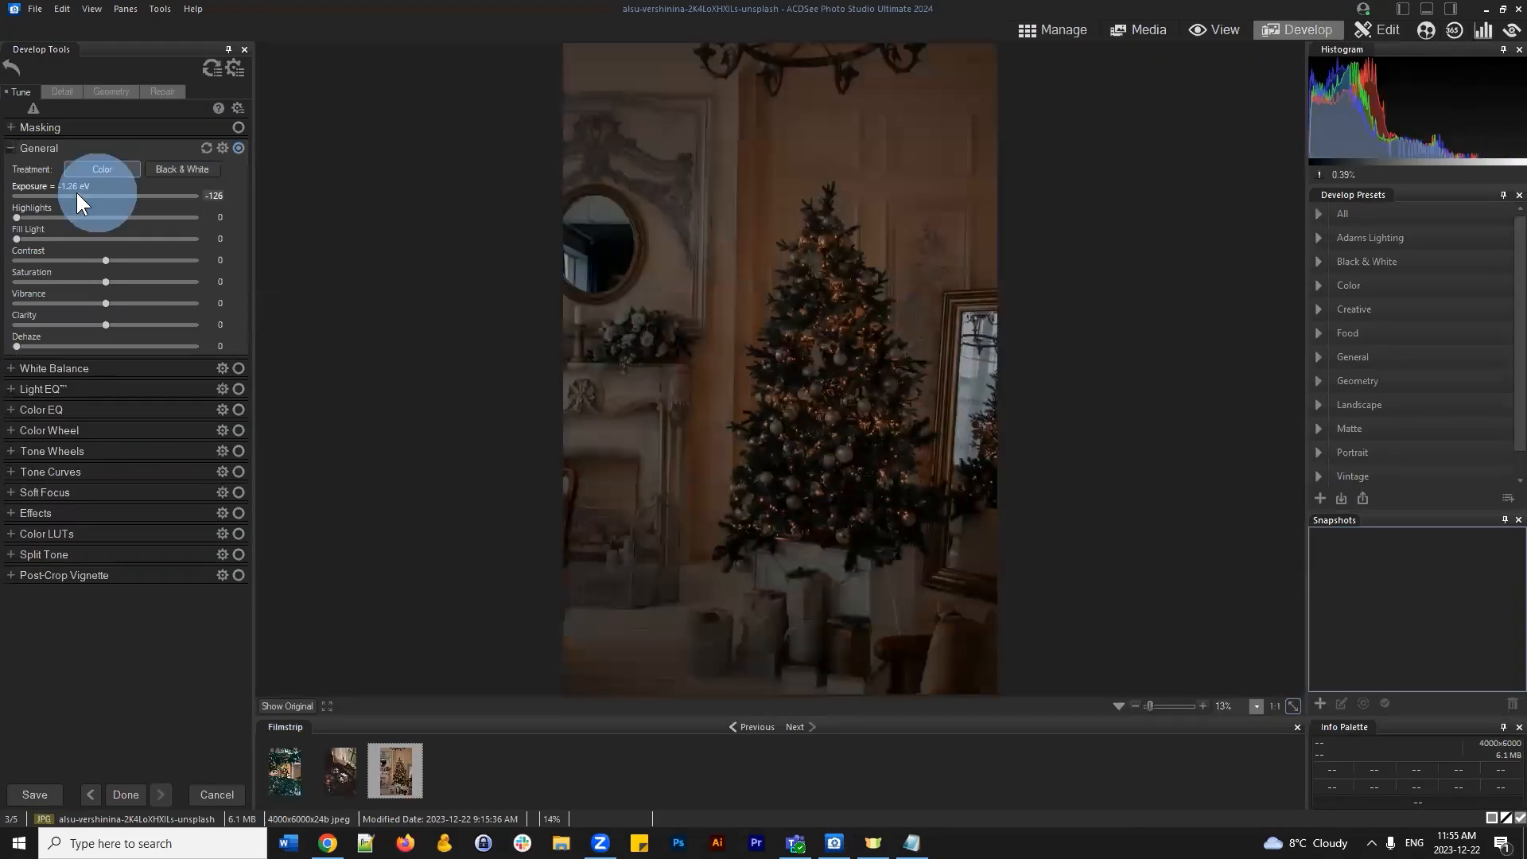
left_click(10, 148)
left_click(10, 171)
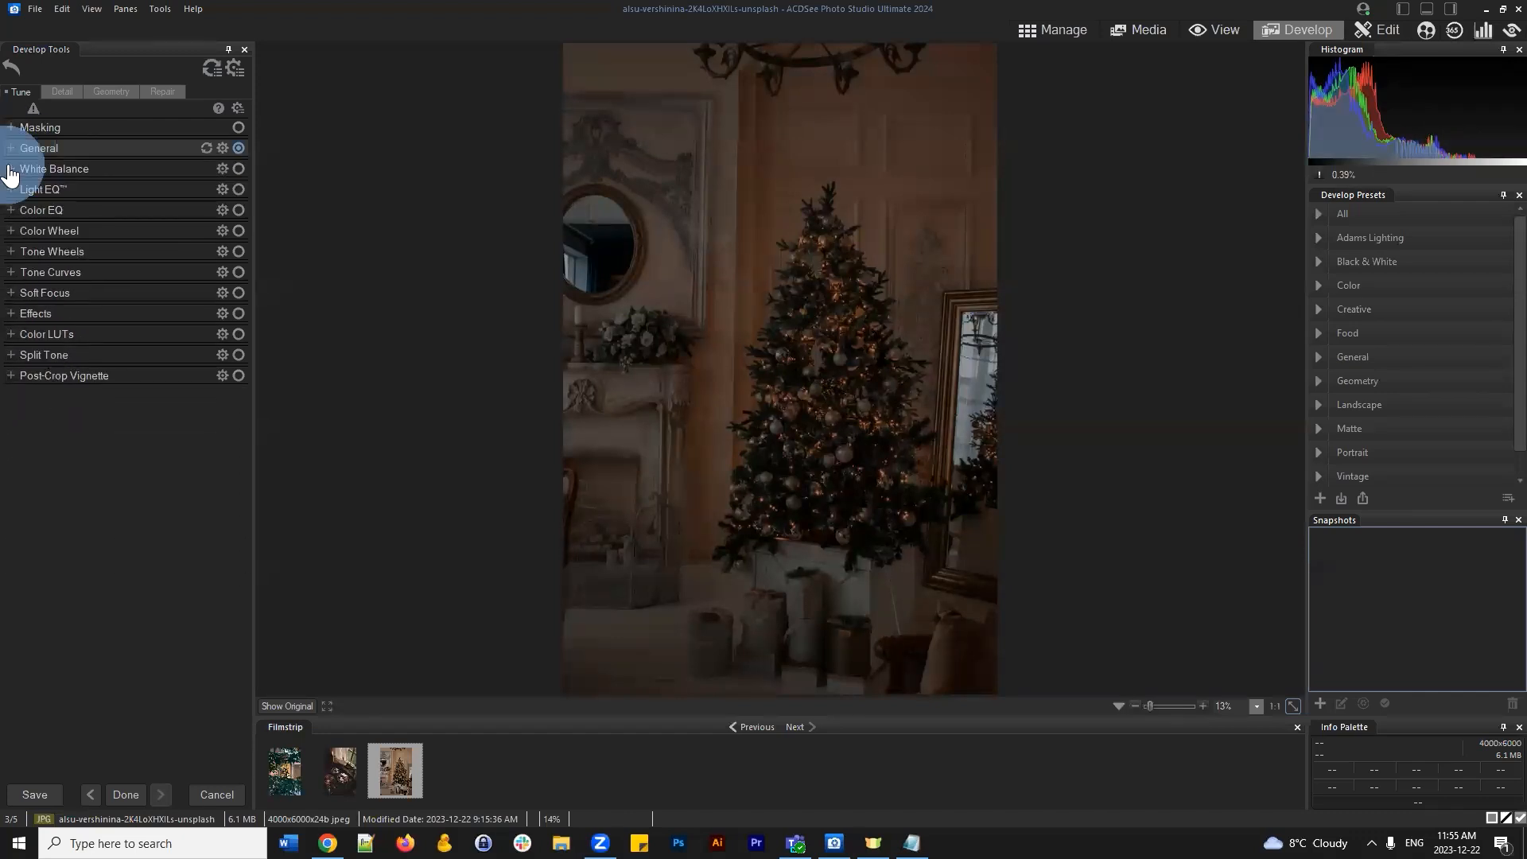
left_click(11, 149)
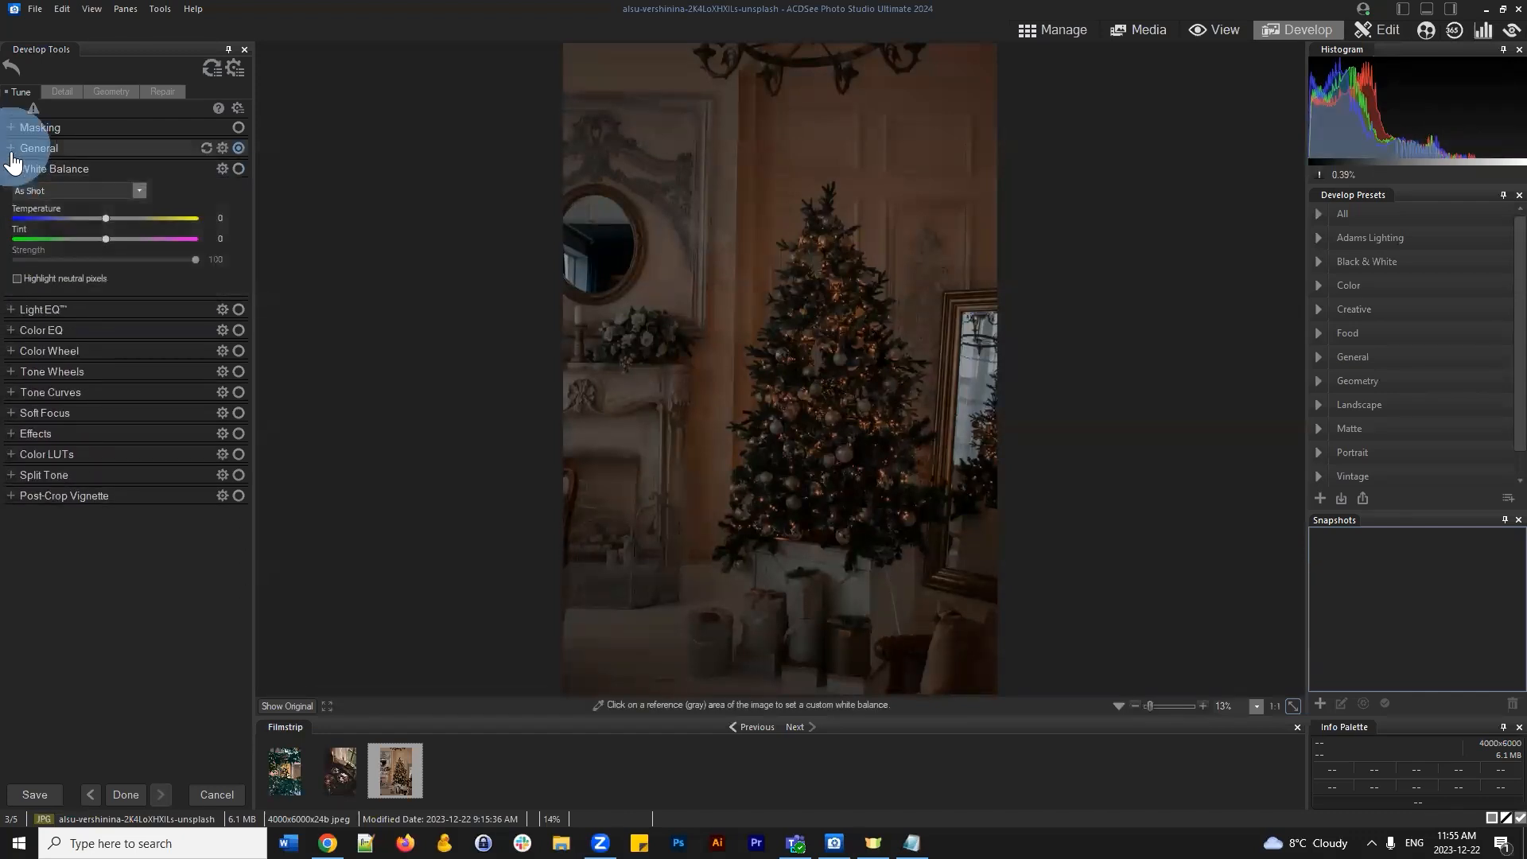
left_click(11, 150)
left_click(9, 159)
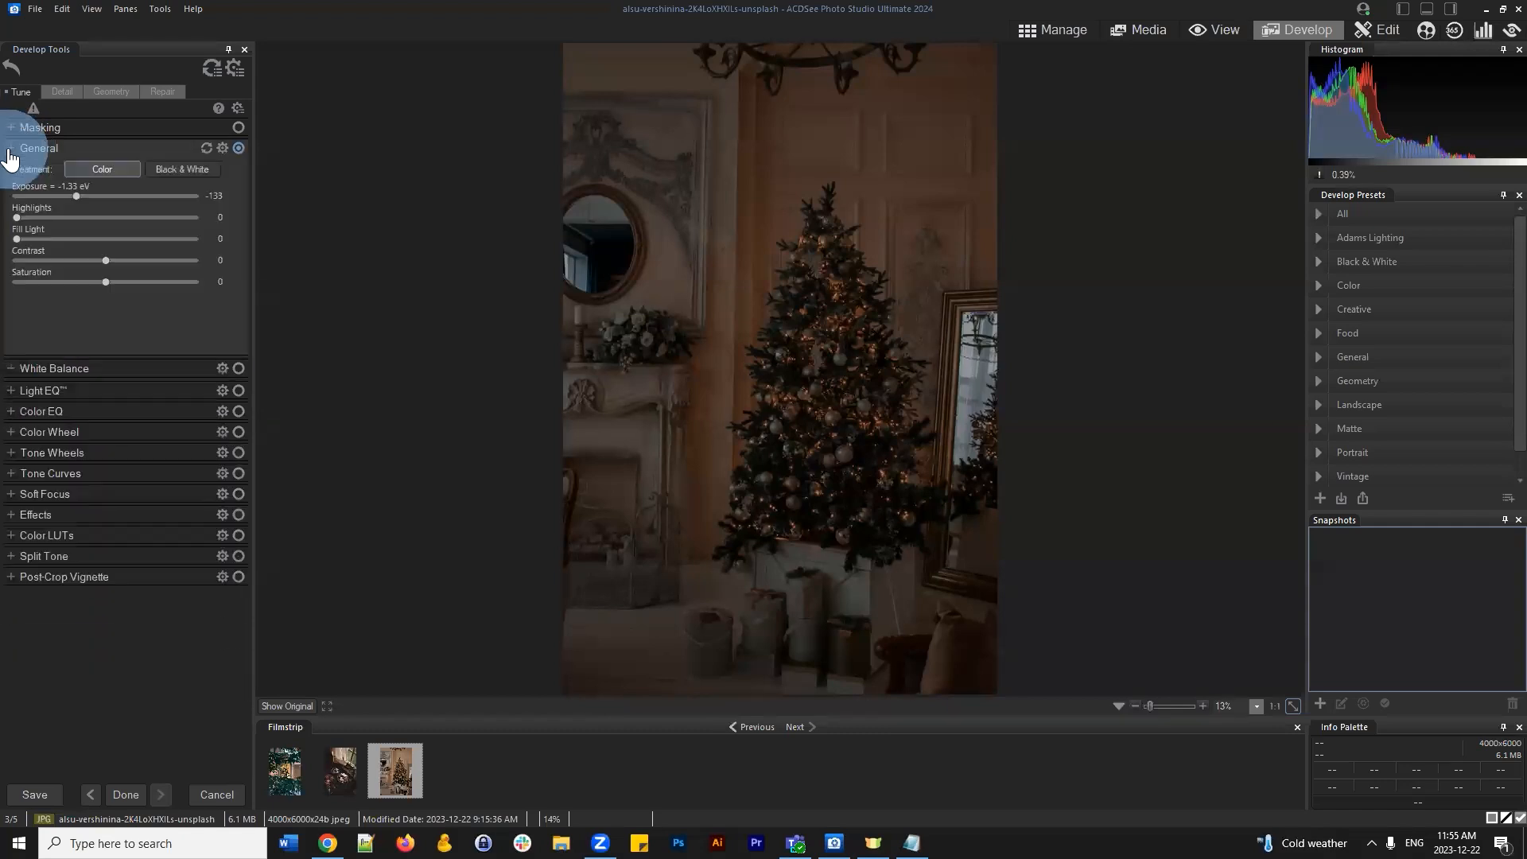
left_click(10, 150)
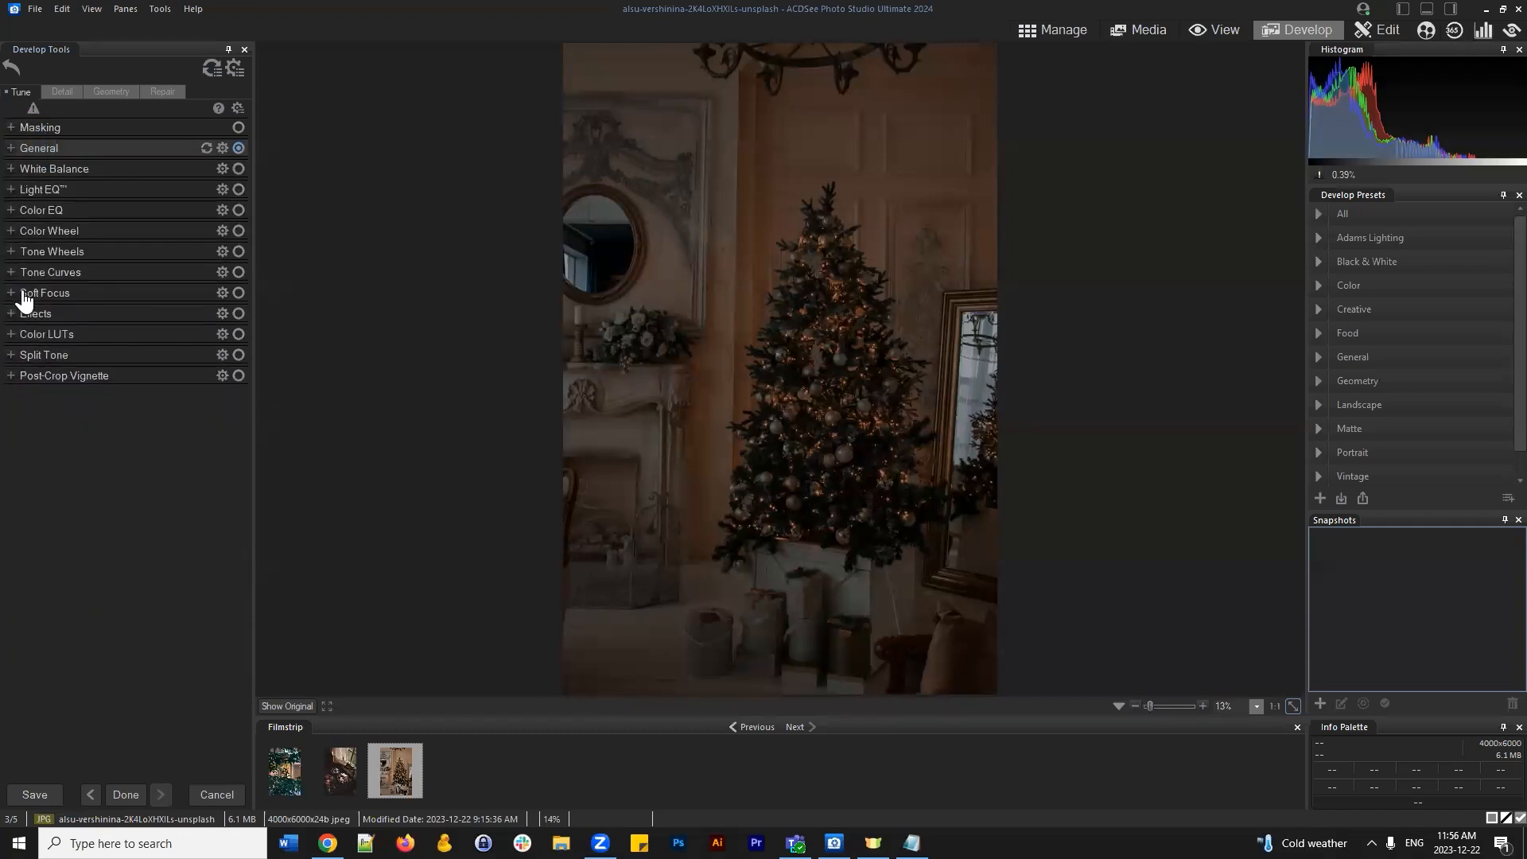
Shape the RGB tone curve into a gentle S, raising input 165 to about 189 and pulling the shadows slightly down
left_click(10, 274)
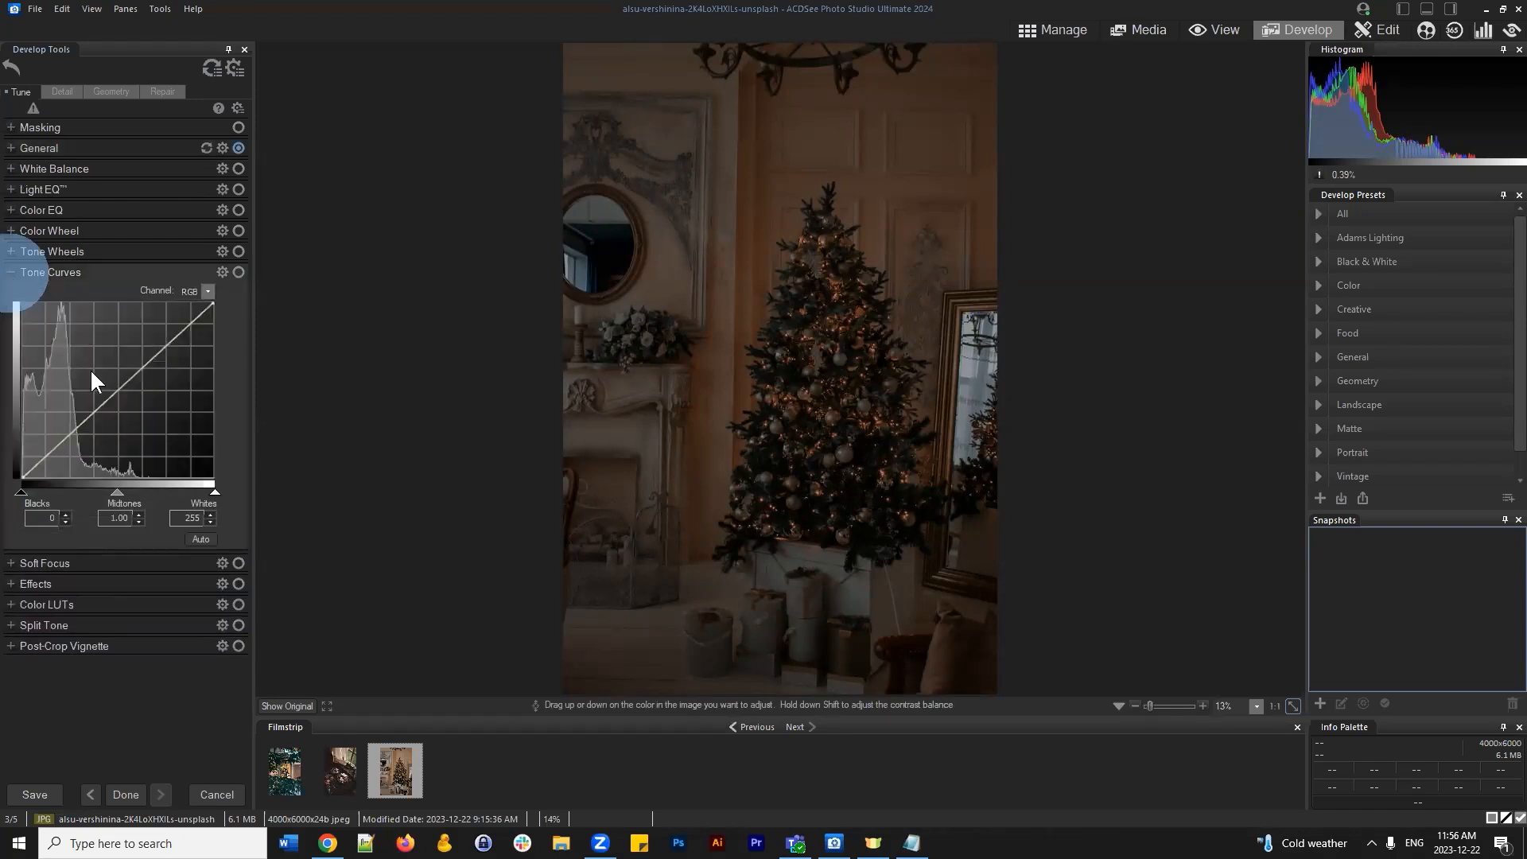
left_click(73, 435)
left_click_drag(167, 367, 144, 345)
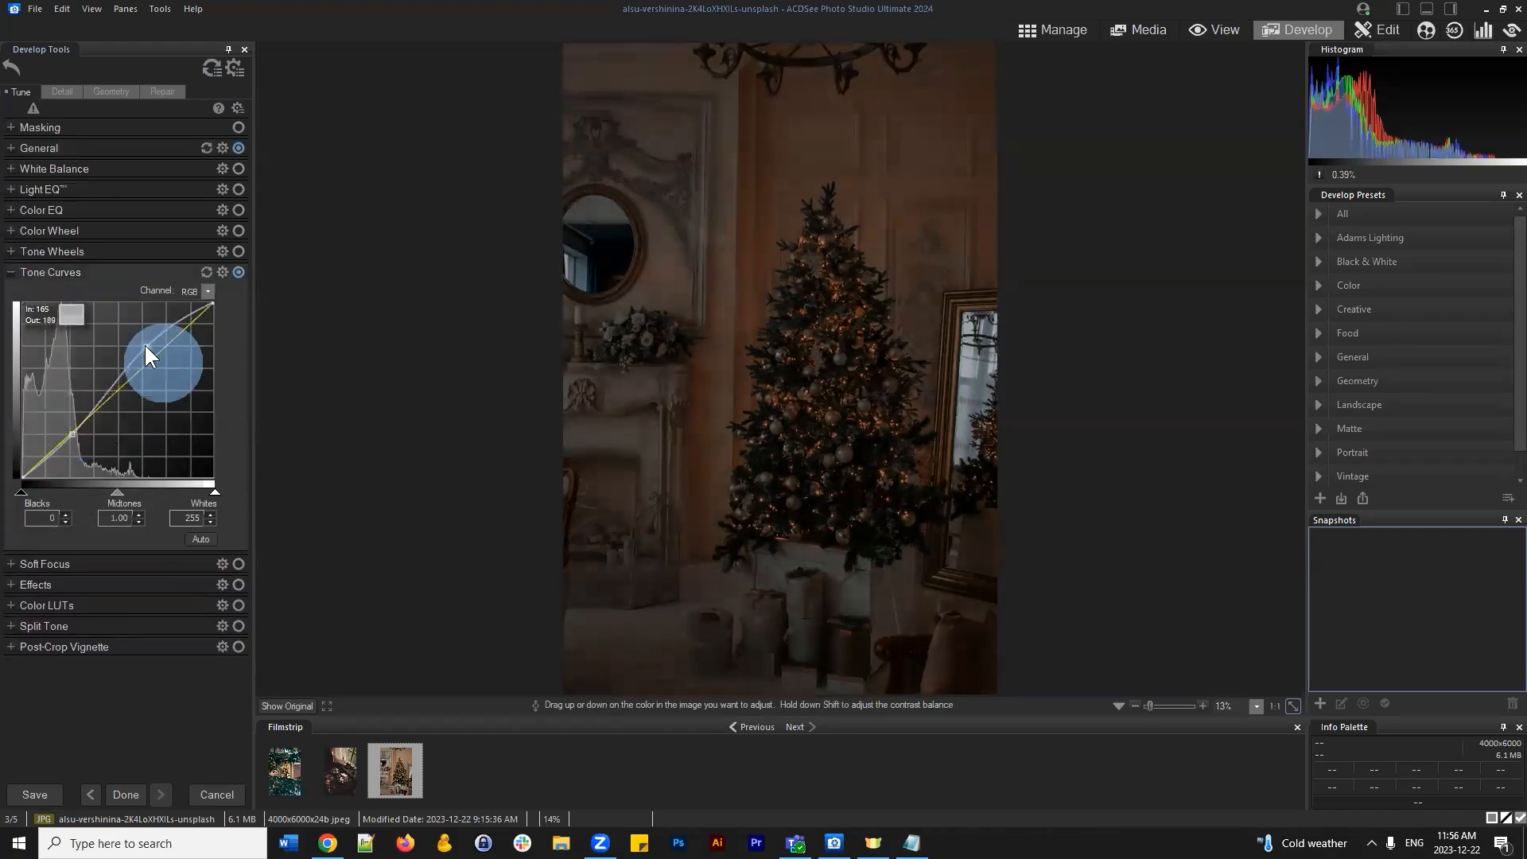
left_click(70, 436)
left_click_drag(70, 435, 70, 439)
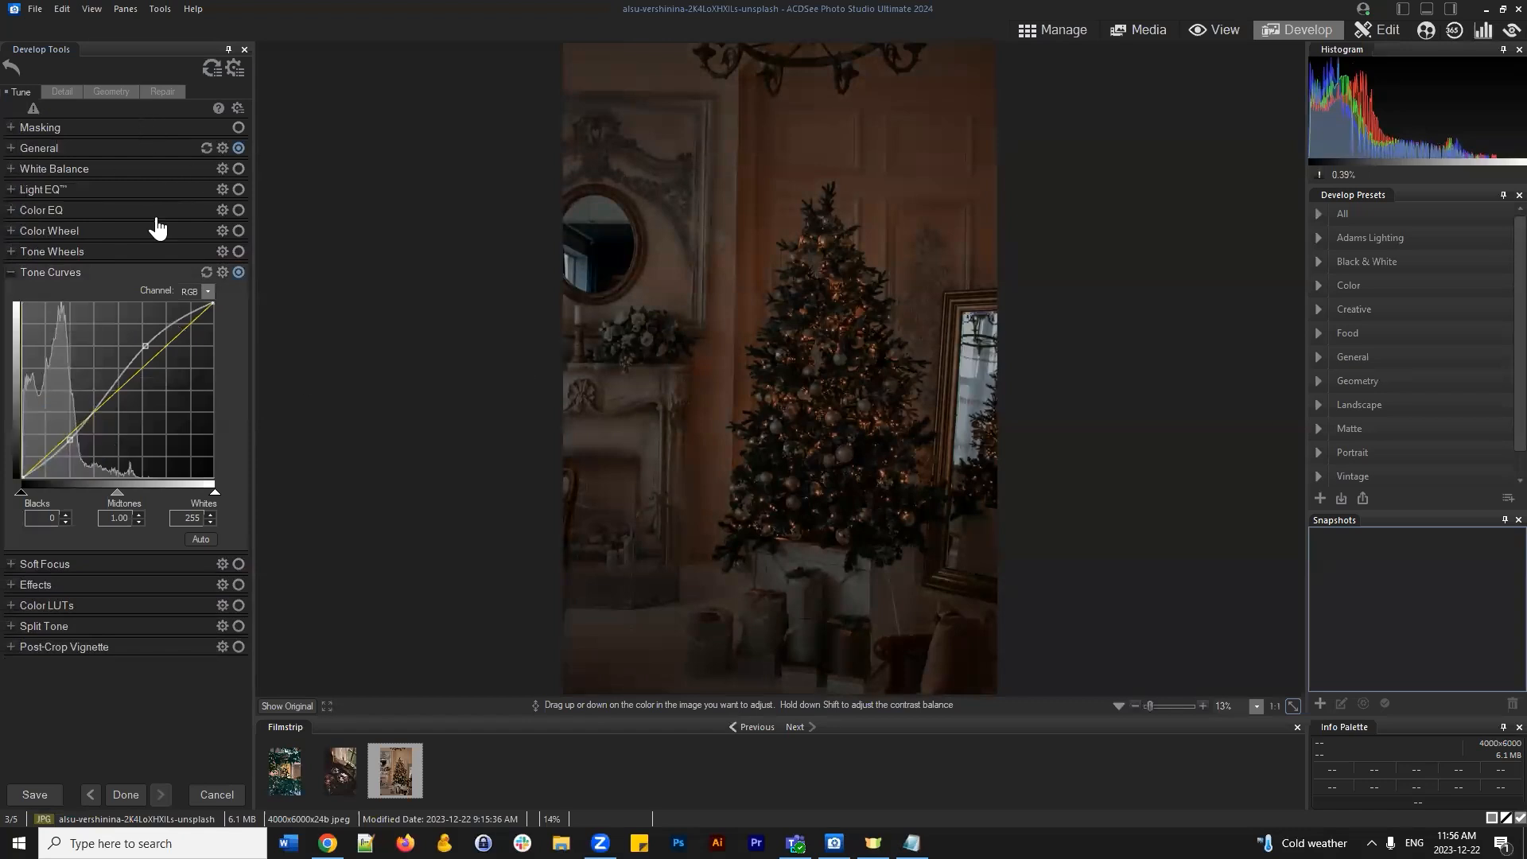
left_click(146, 724)
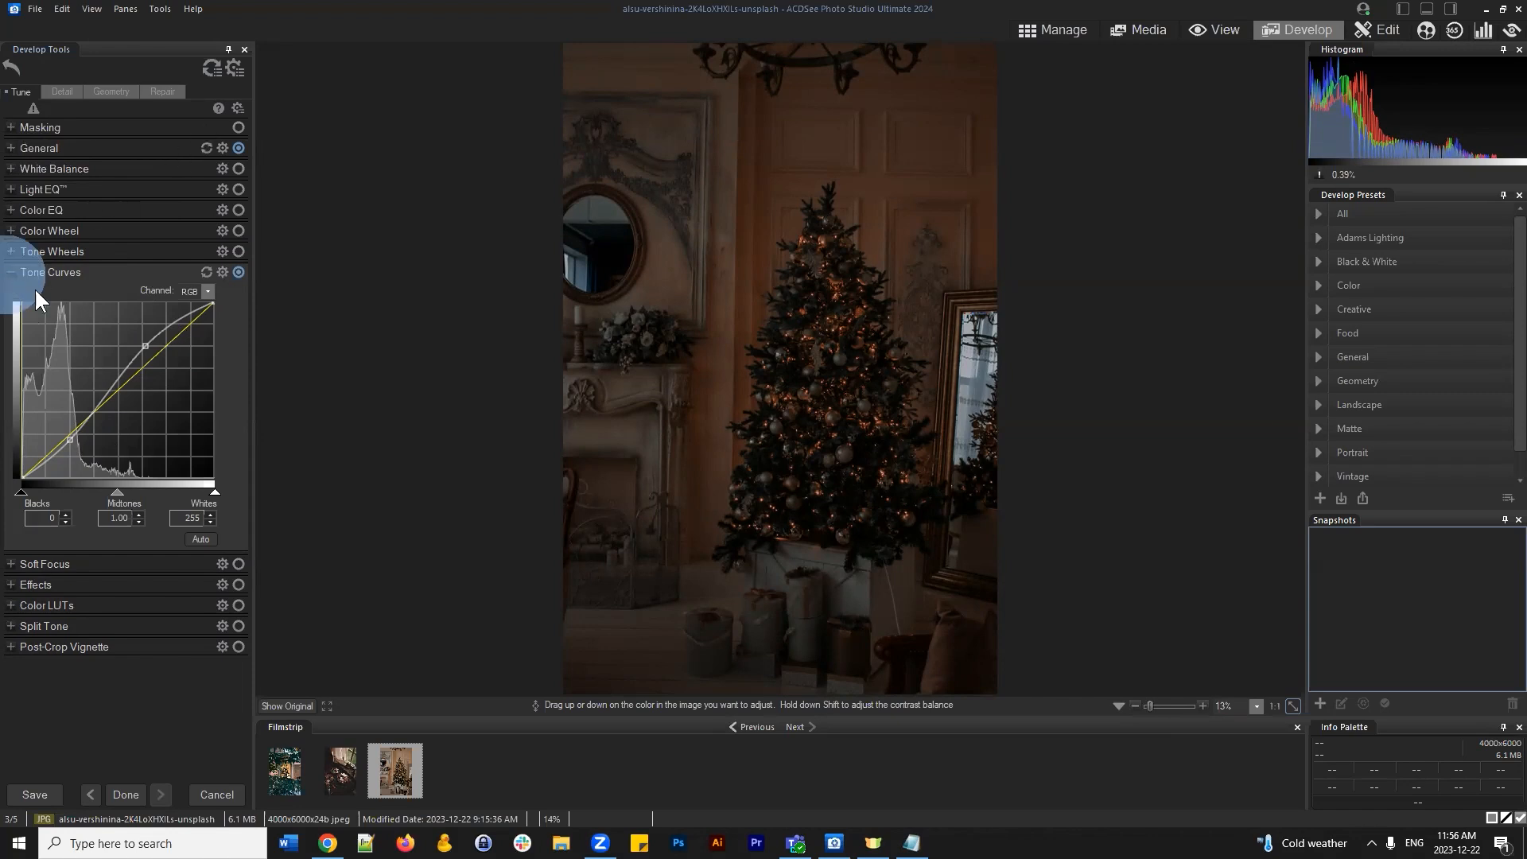
left_click(14, 273)
left_click(141, 509)
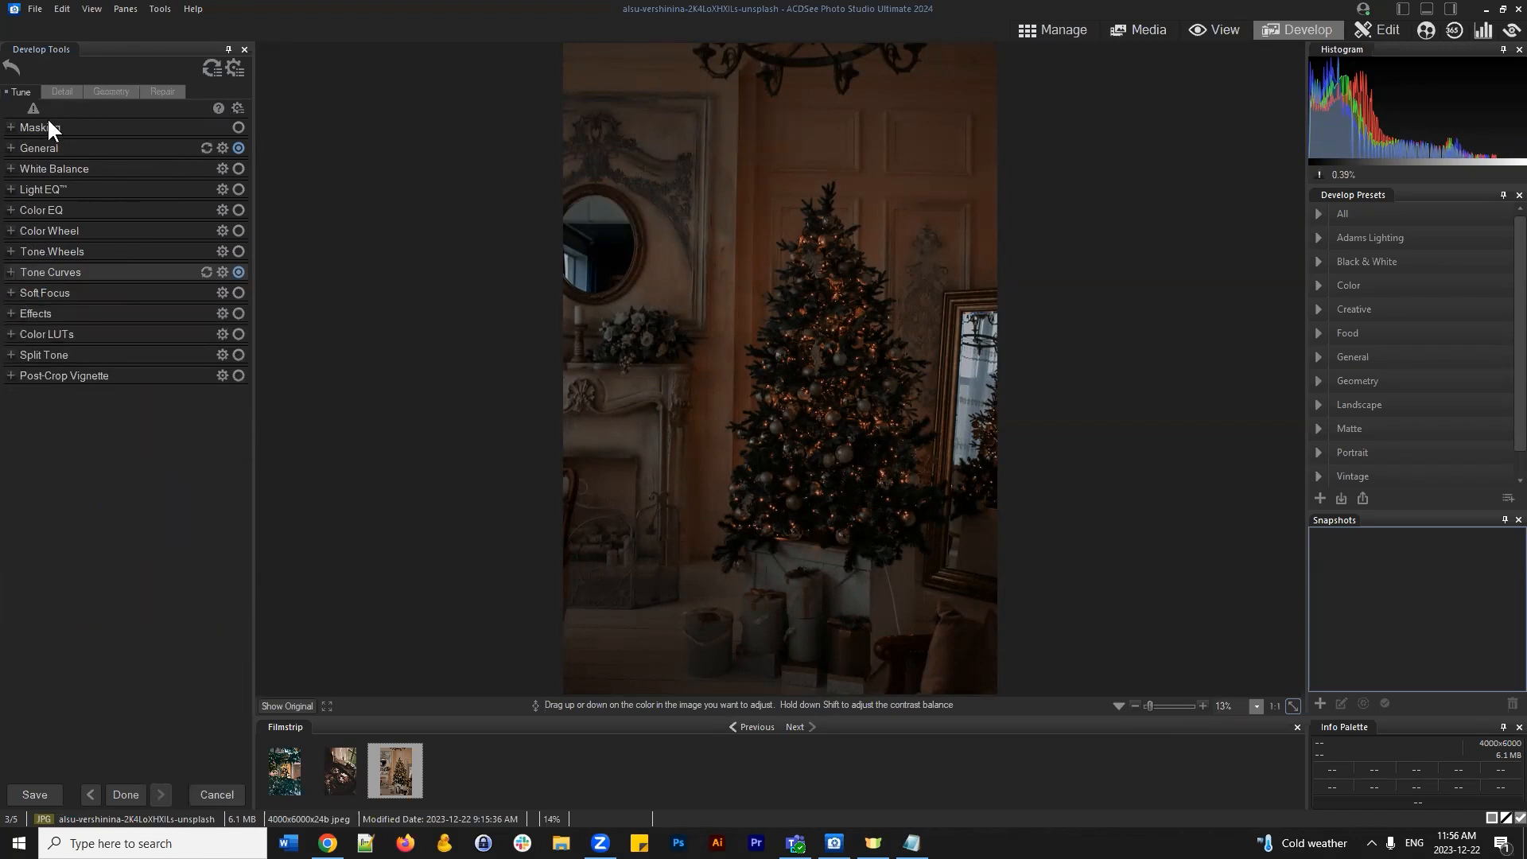
Set up a masking brush with nib width 25, color strength 100 and hue 2, and hide the mask overlay
left_click(25, 127)
left_click(125, 288)
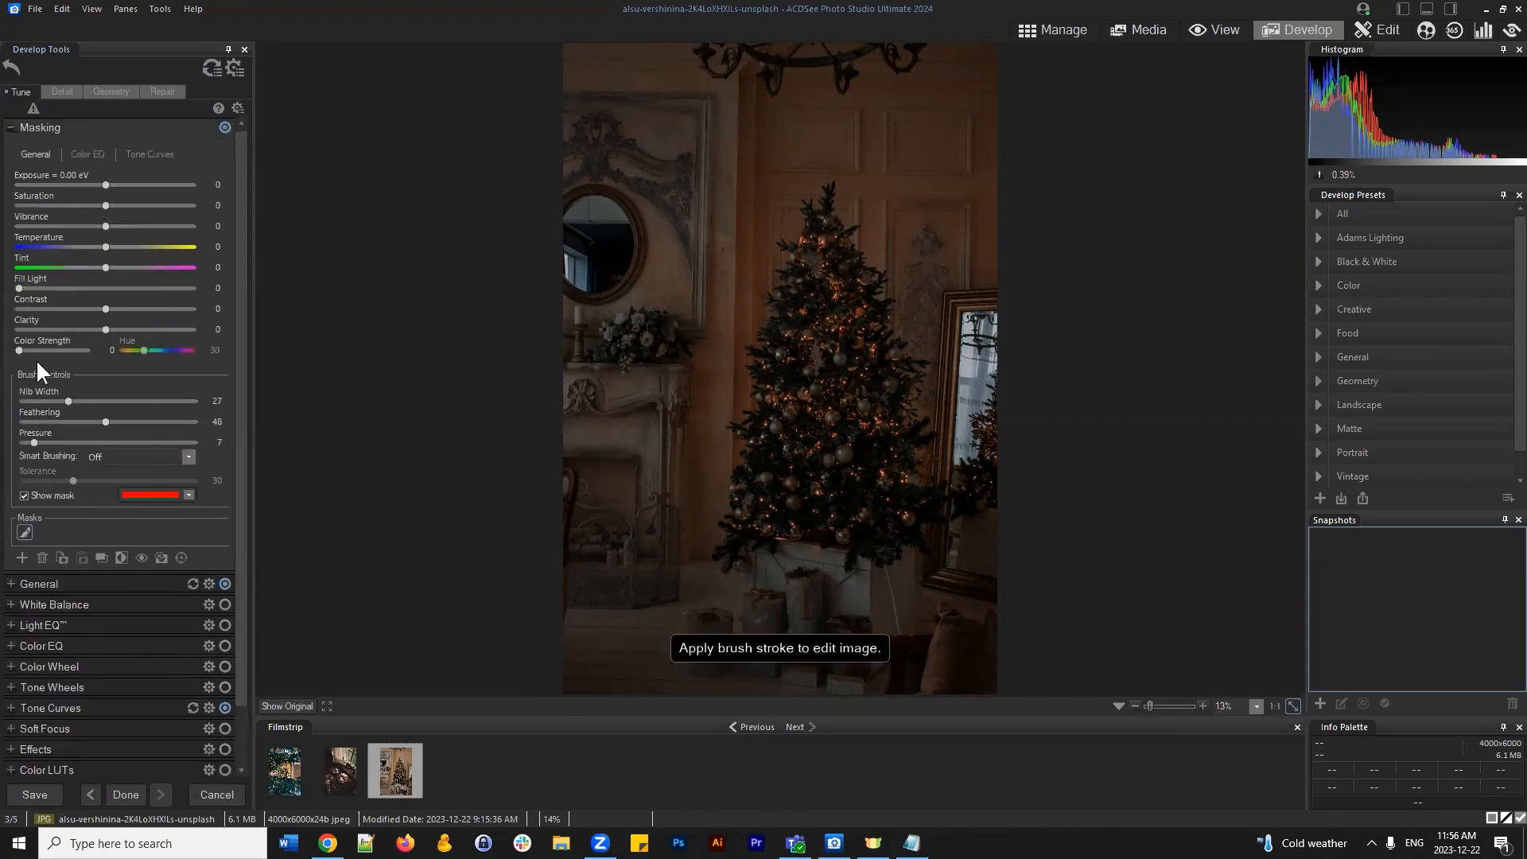
left_click(126, 349)
scroll(786, 434, "up", 3)
left_click(778, 413)
scroll(1007, 619, "down", 4)
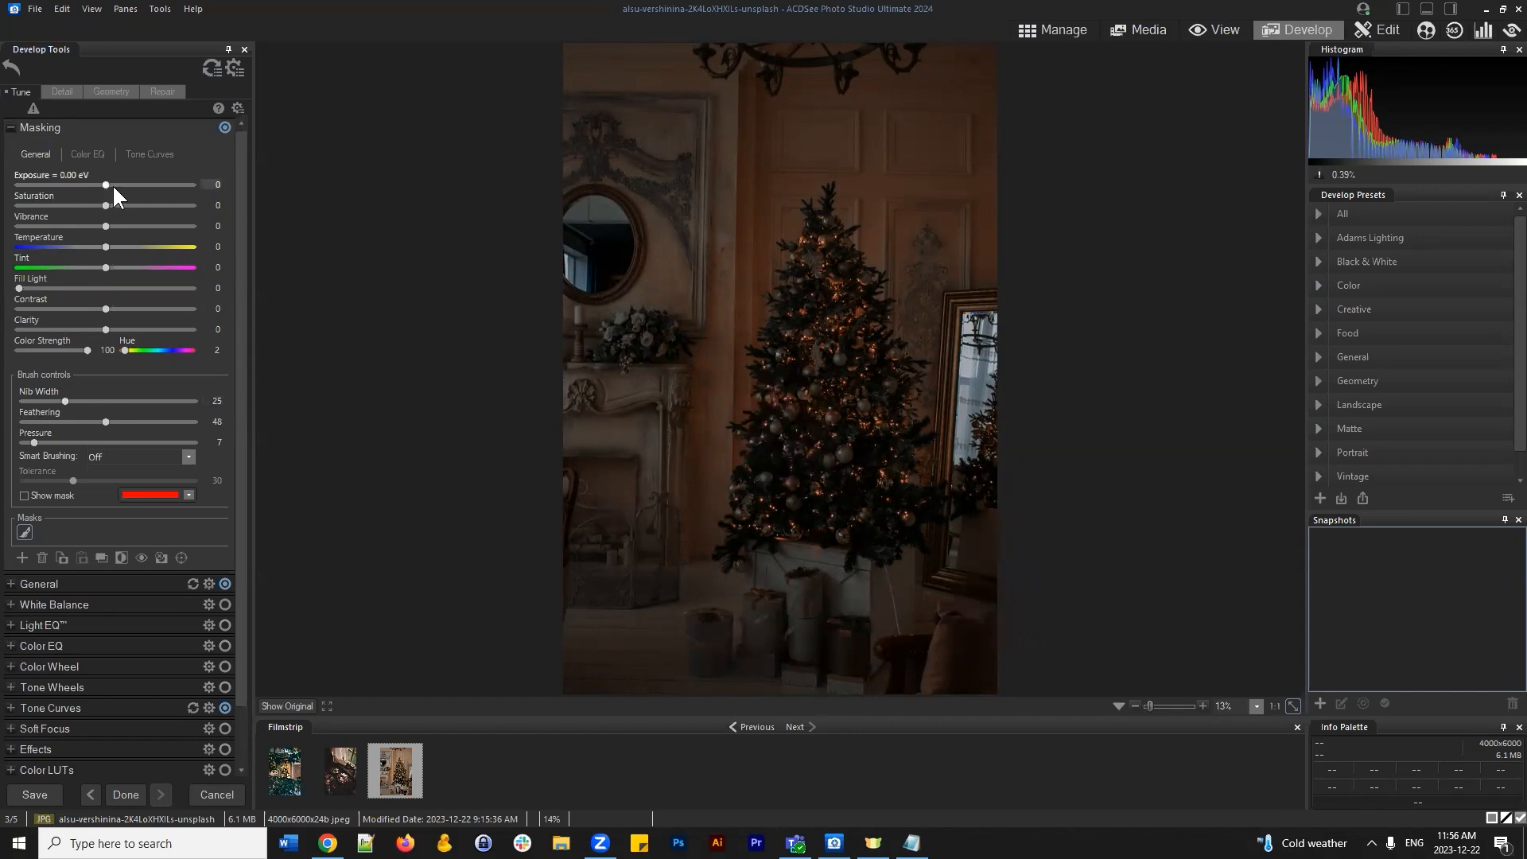
Dab the masking brush on the middle of the tree and set its exposure to +2.65 eV and fill light to 86
left_click_drag(106, 185, 138, 184)
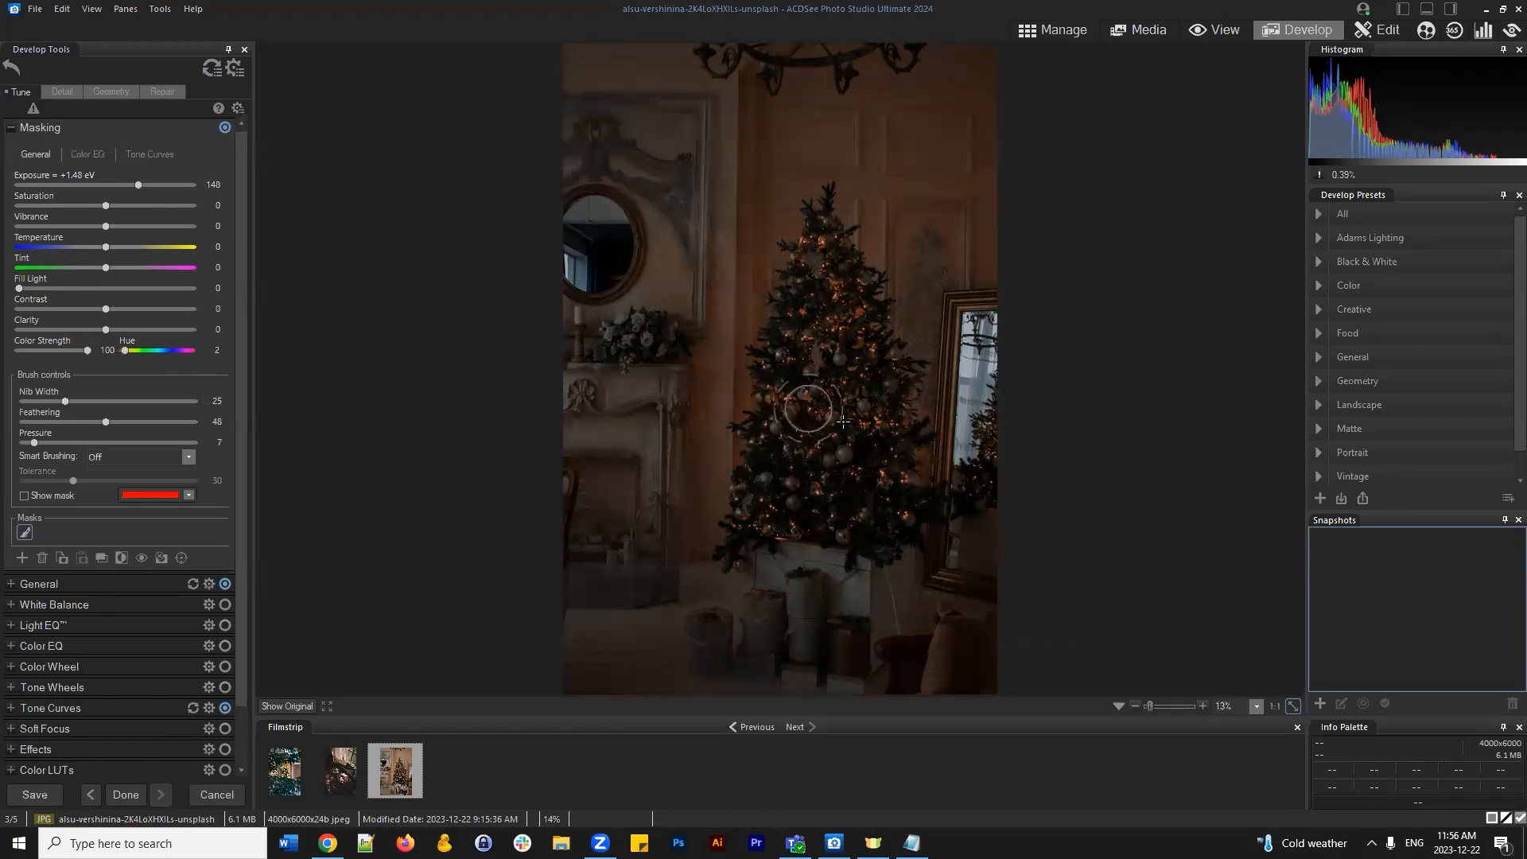
left_click(774, 403)
left_click(1027, 542)
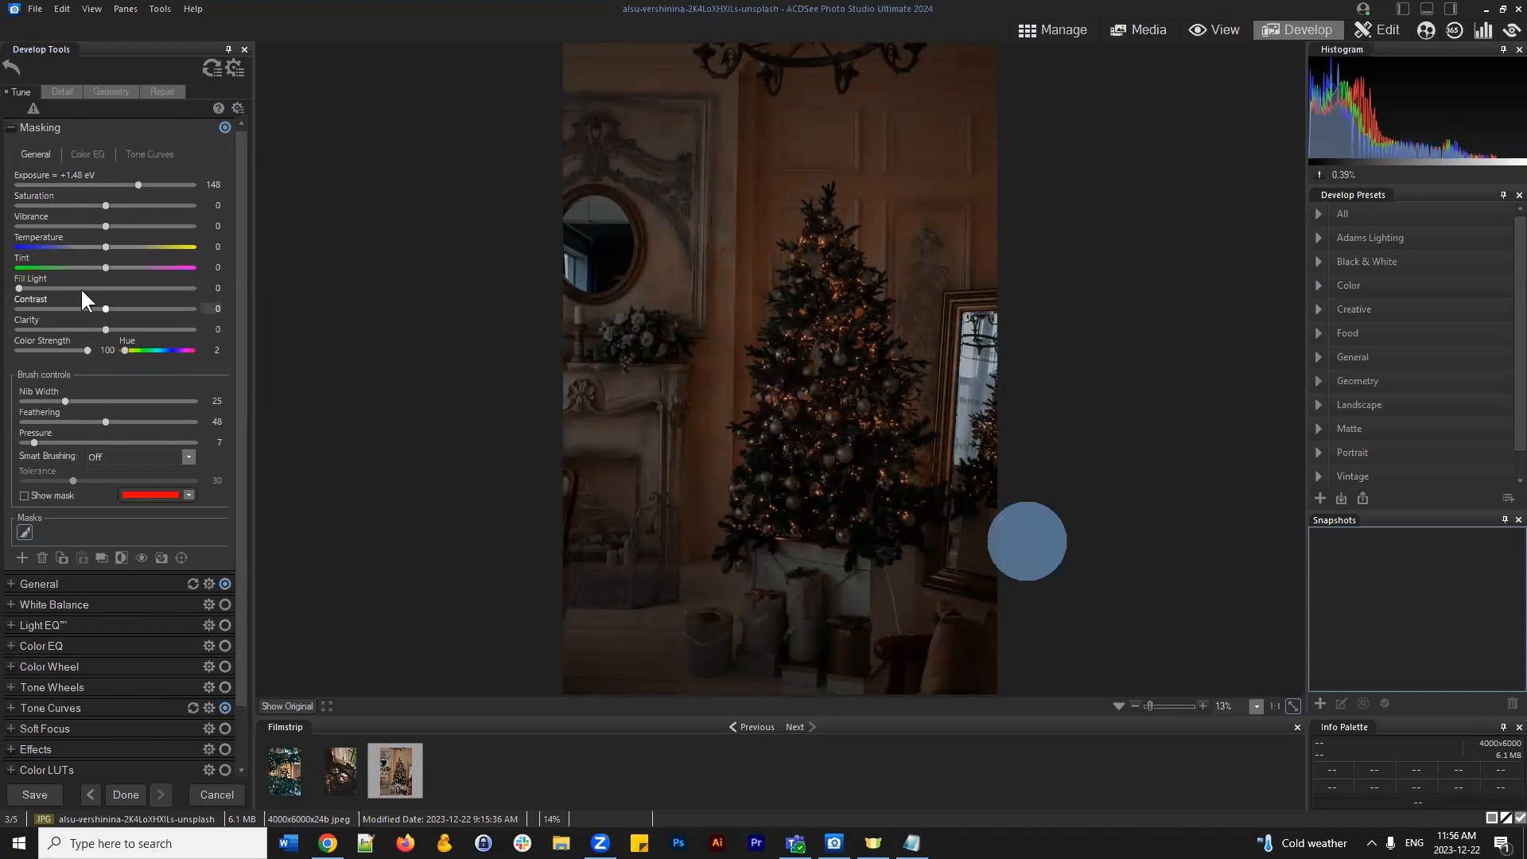
left_click_drag(155, 183, 162, 184)
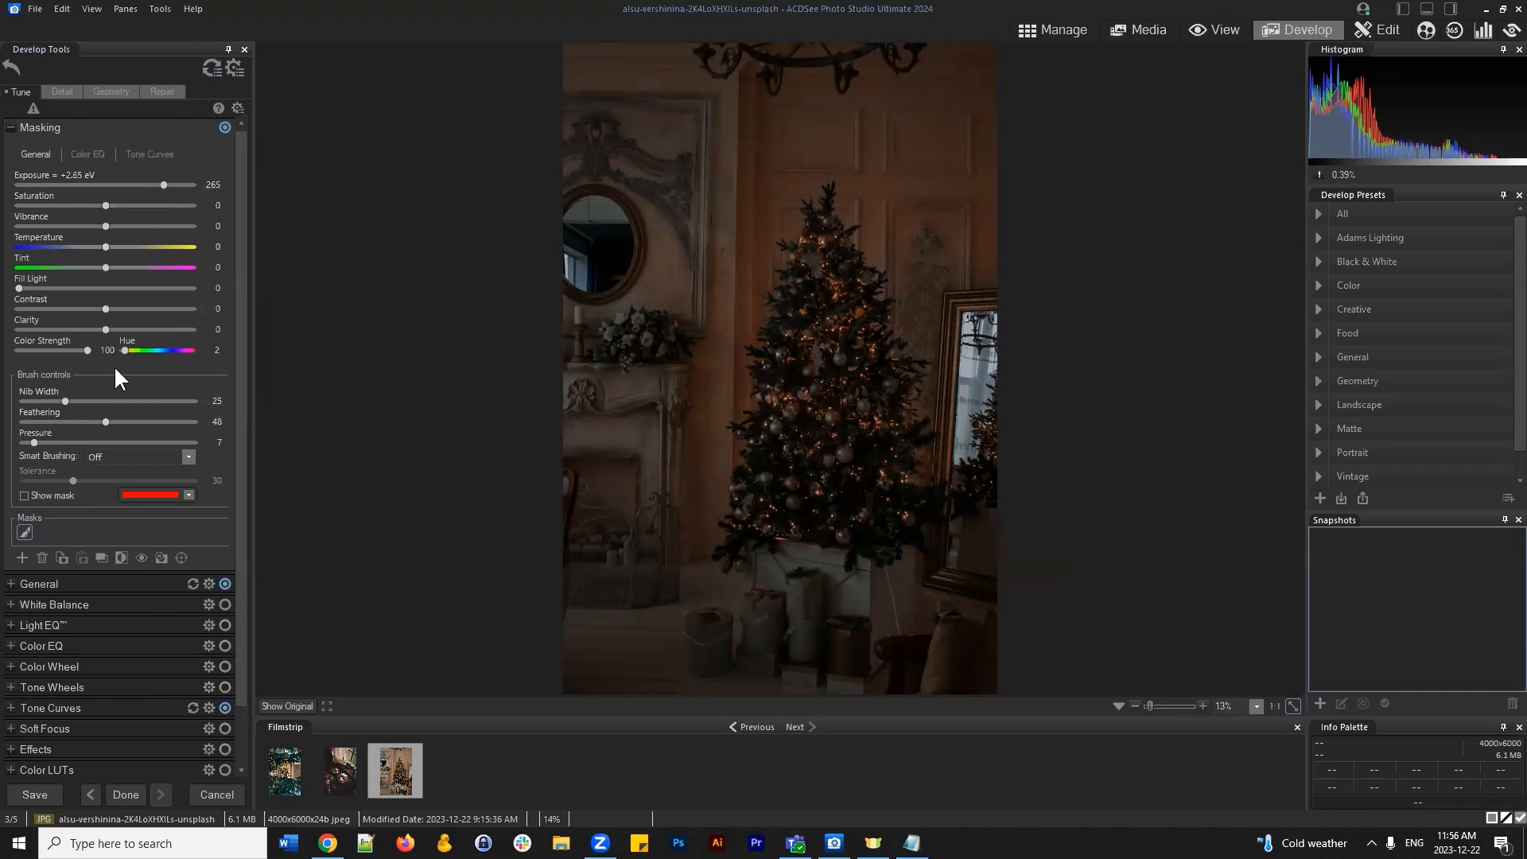
left_click_drag(31, 291, 169, 288)
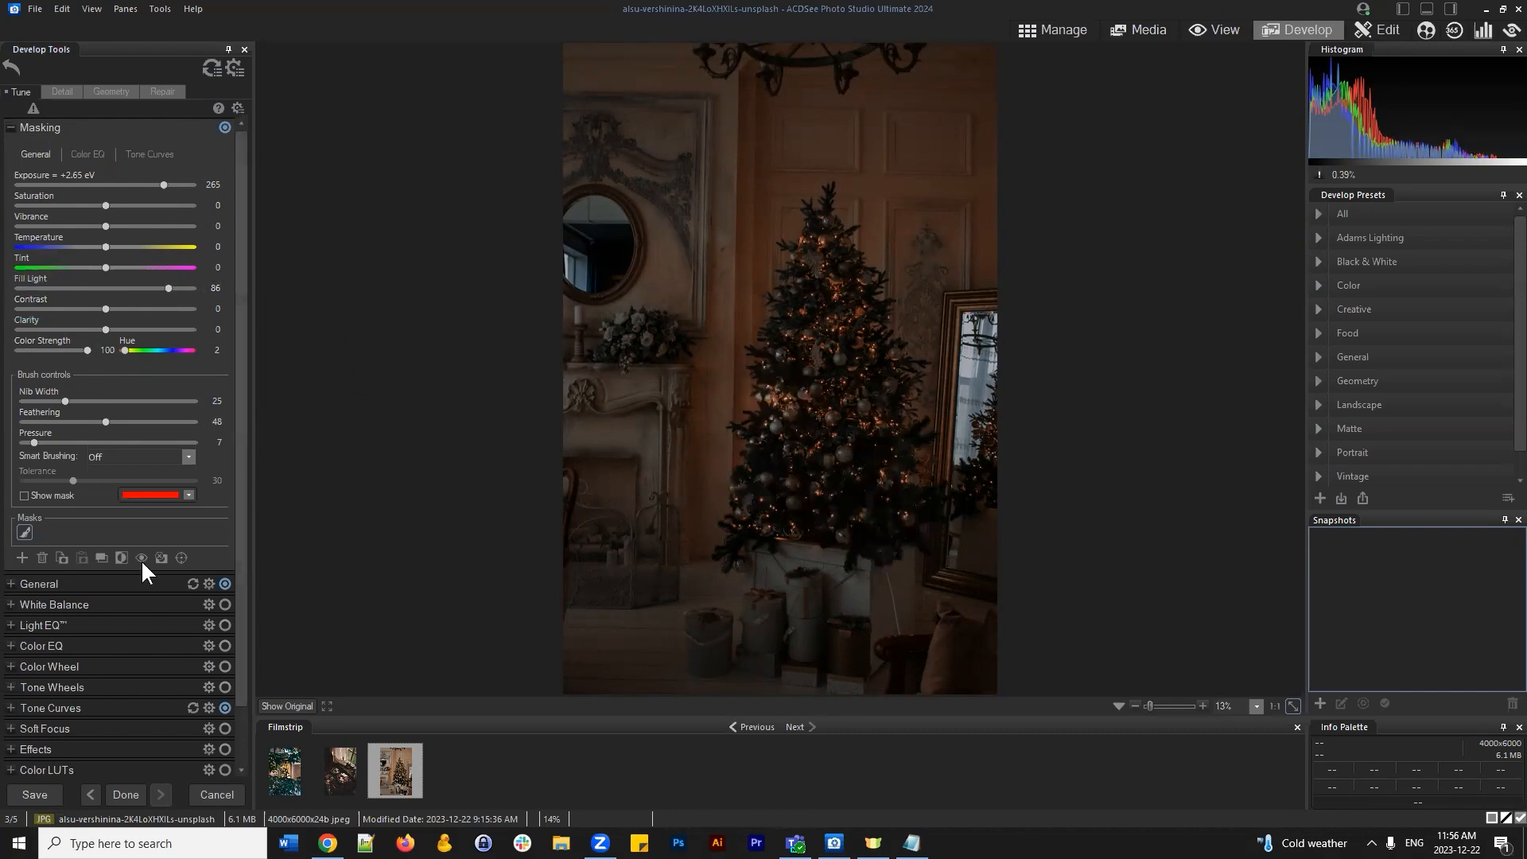
left_click(24, 495)
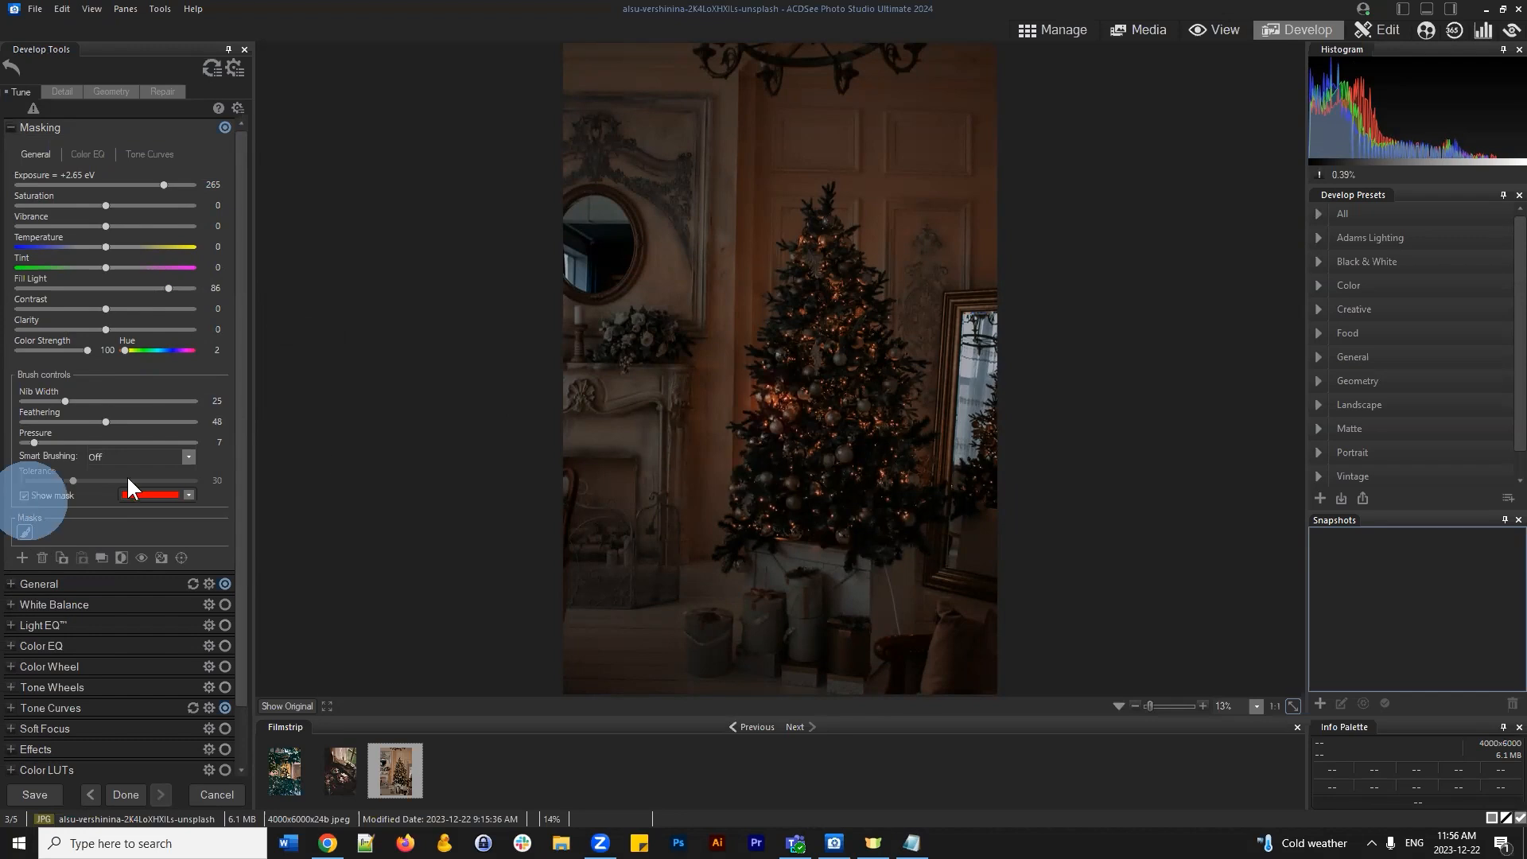
Reduce the brush nib width to 16 and dab lights around the tree, adding one on its upper left with feathering 0
scroll(763, 518, "down", 5)
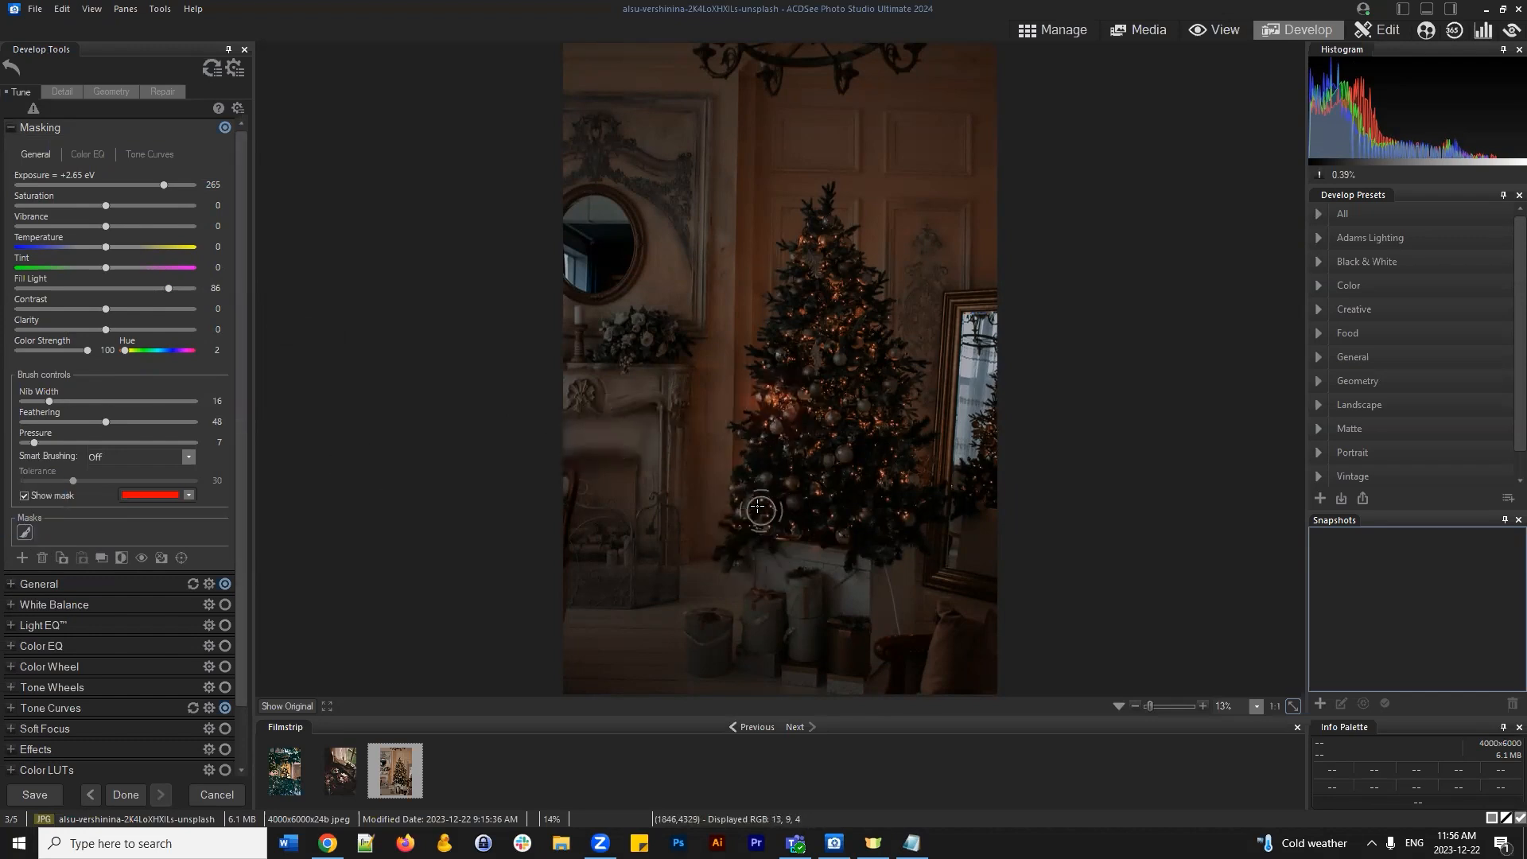
left_click(758, 506)
left_click(843, 415)
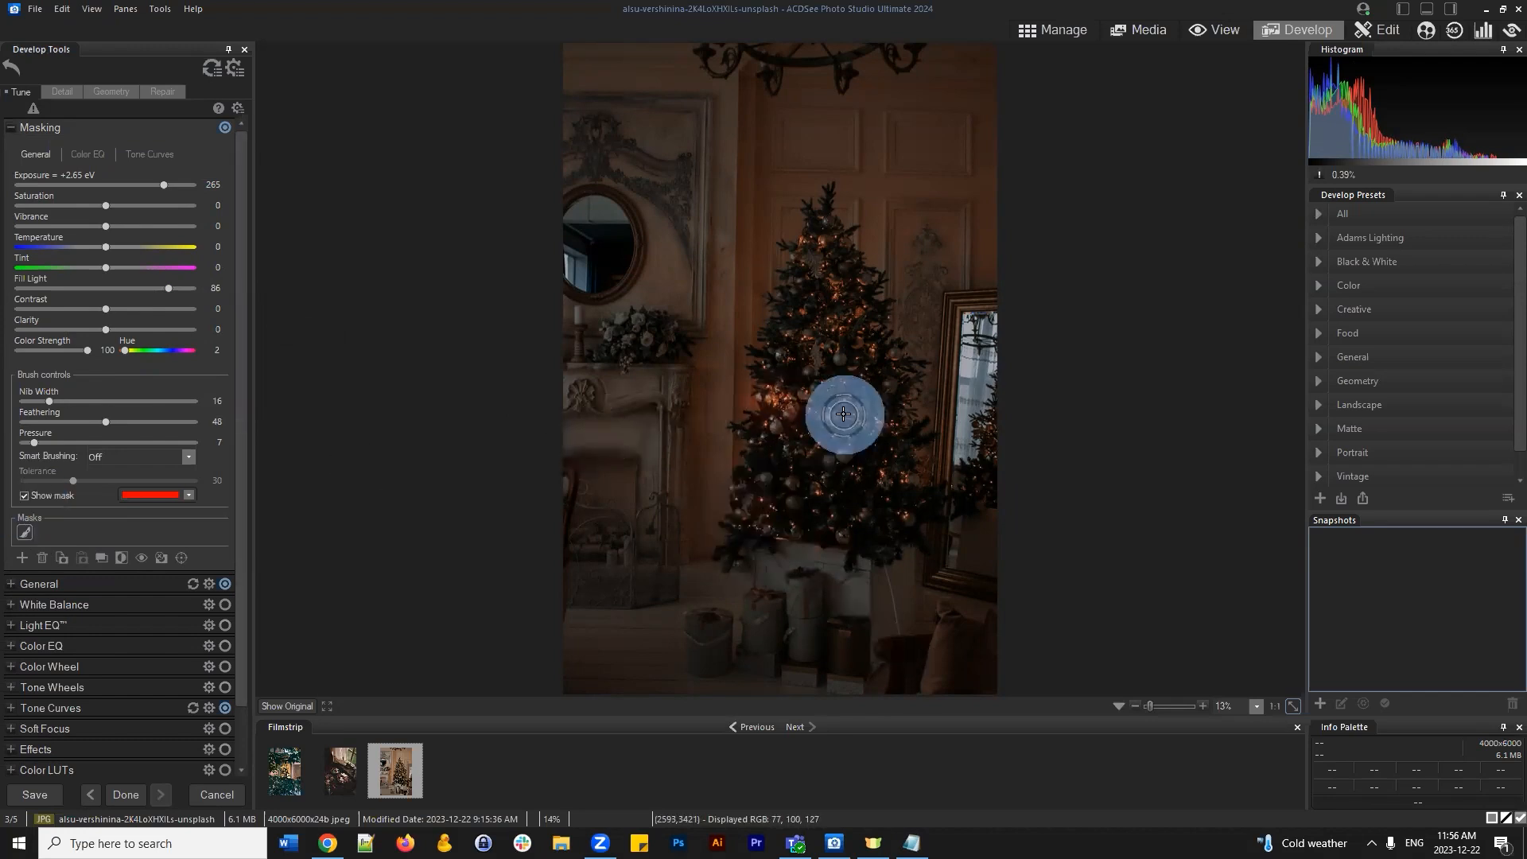
left_click(807, 334)
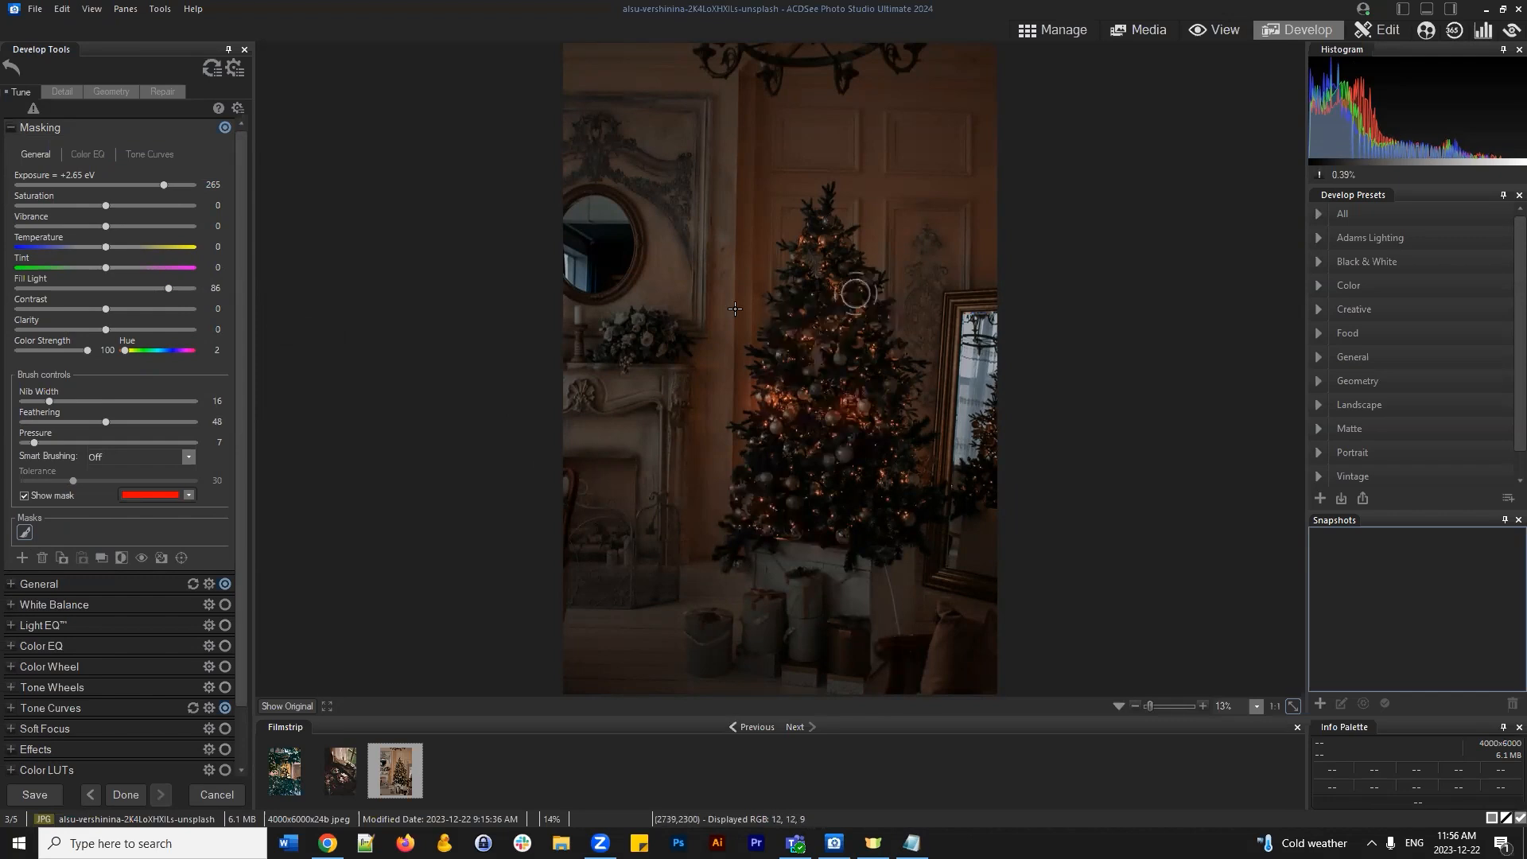
left_click_drag(104, 421, 9, 422)
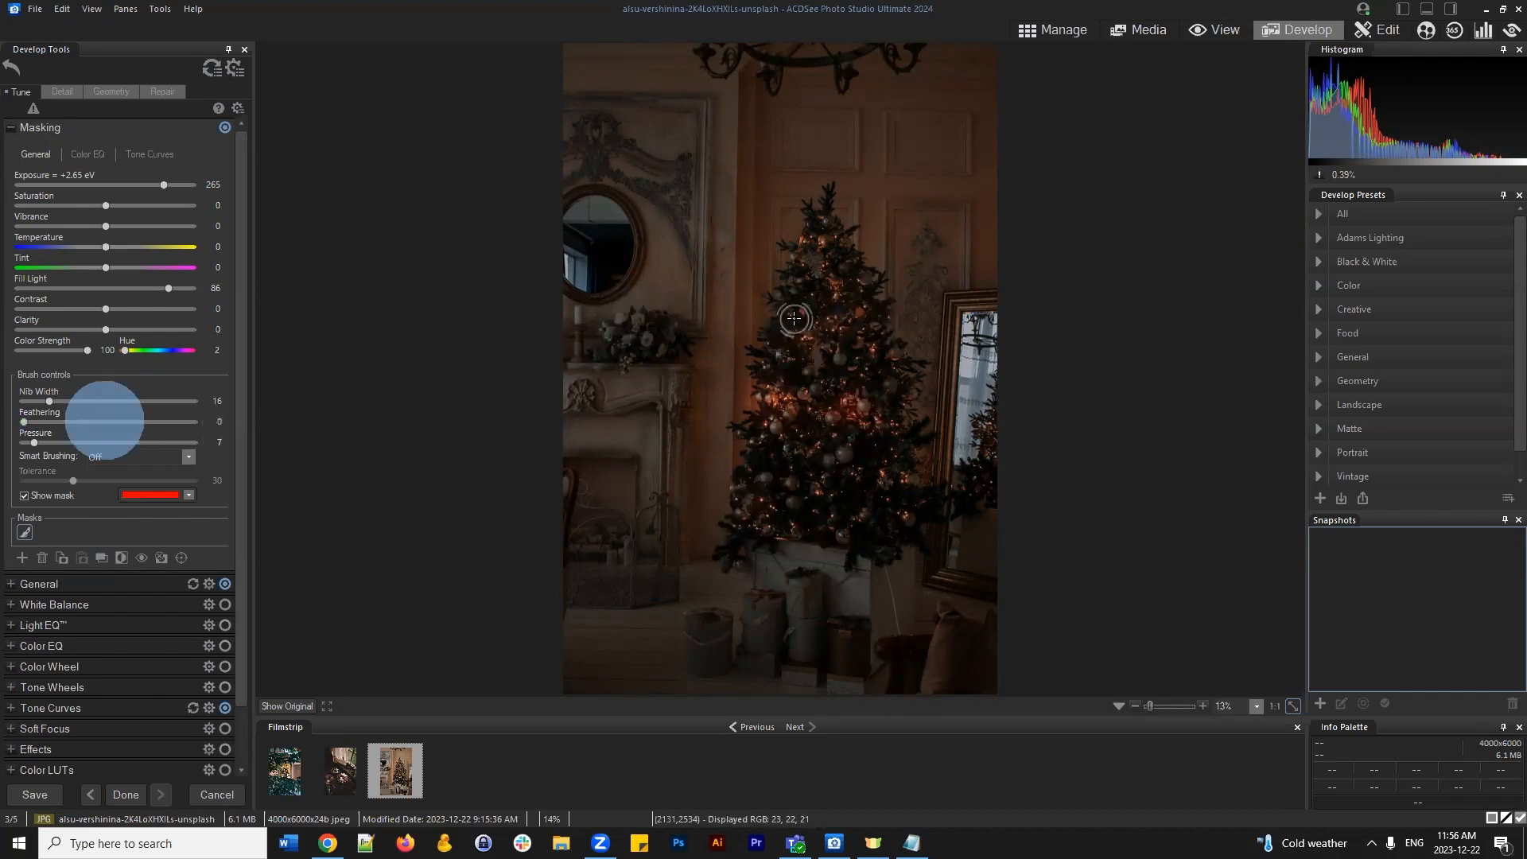
left_click(793, 330)
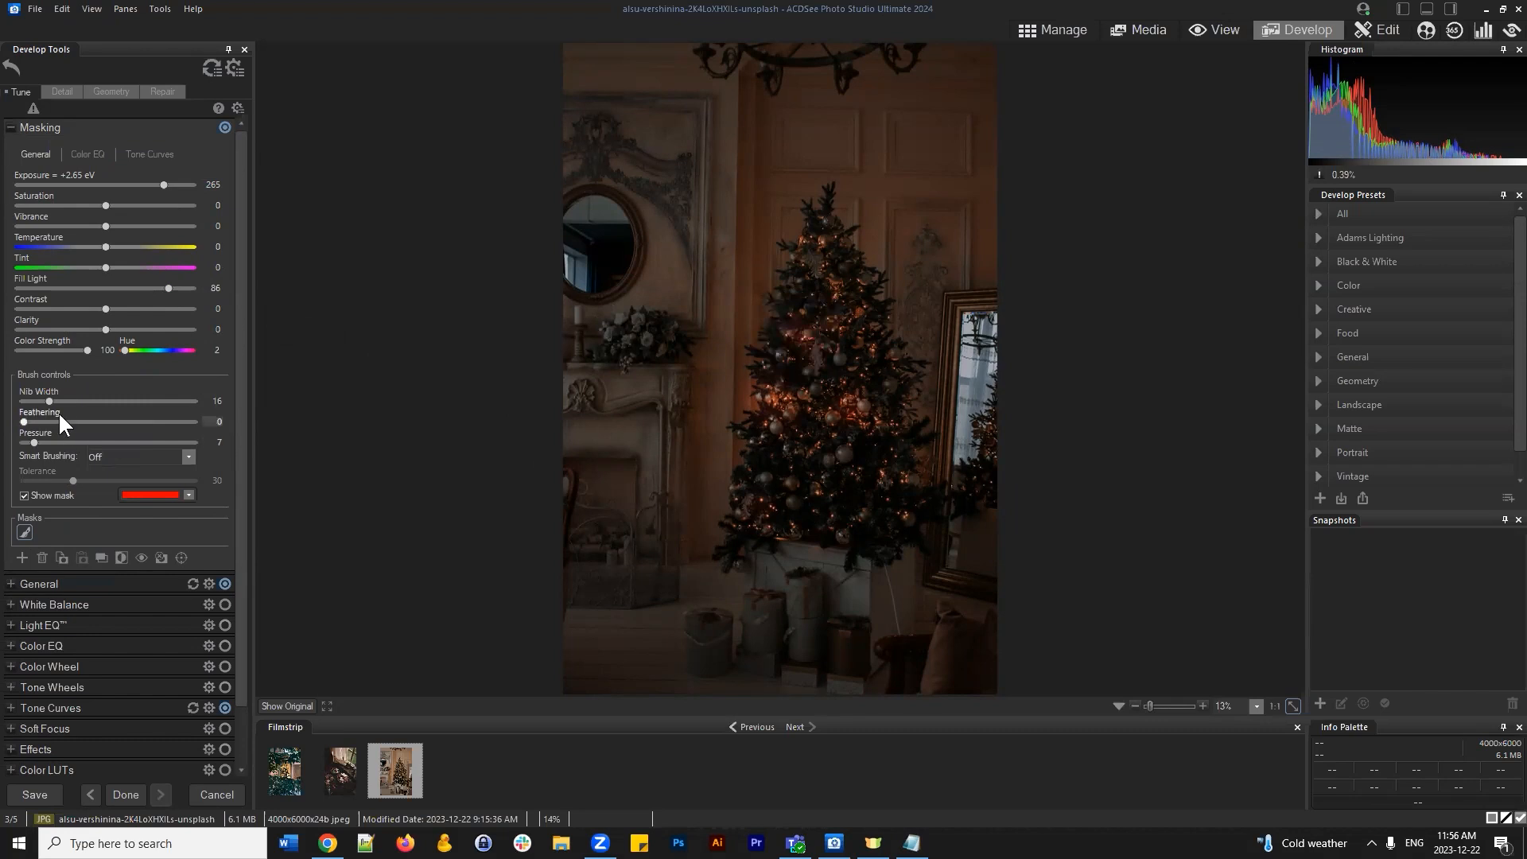
Raise the mask's exposure to +4.00 eV, fill light to 100 and brush pressure to 100, and dab a hard-edged light on the tree's left middle
left_click_drag(159, 288, 280, 280)
left_click_drag(169, 184, 203, 185)
left_click(815, 280)
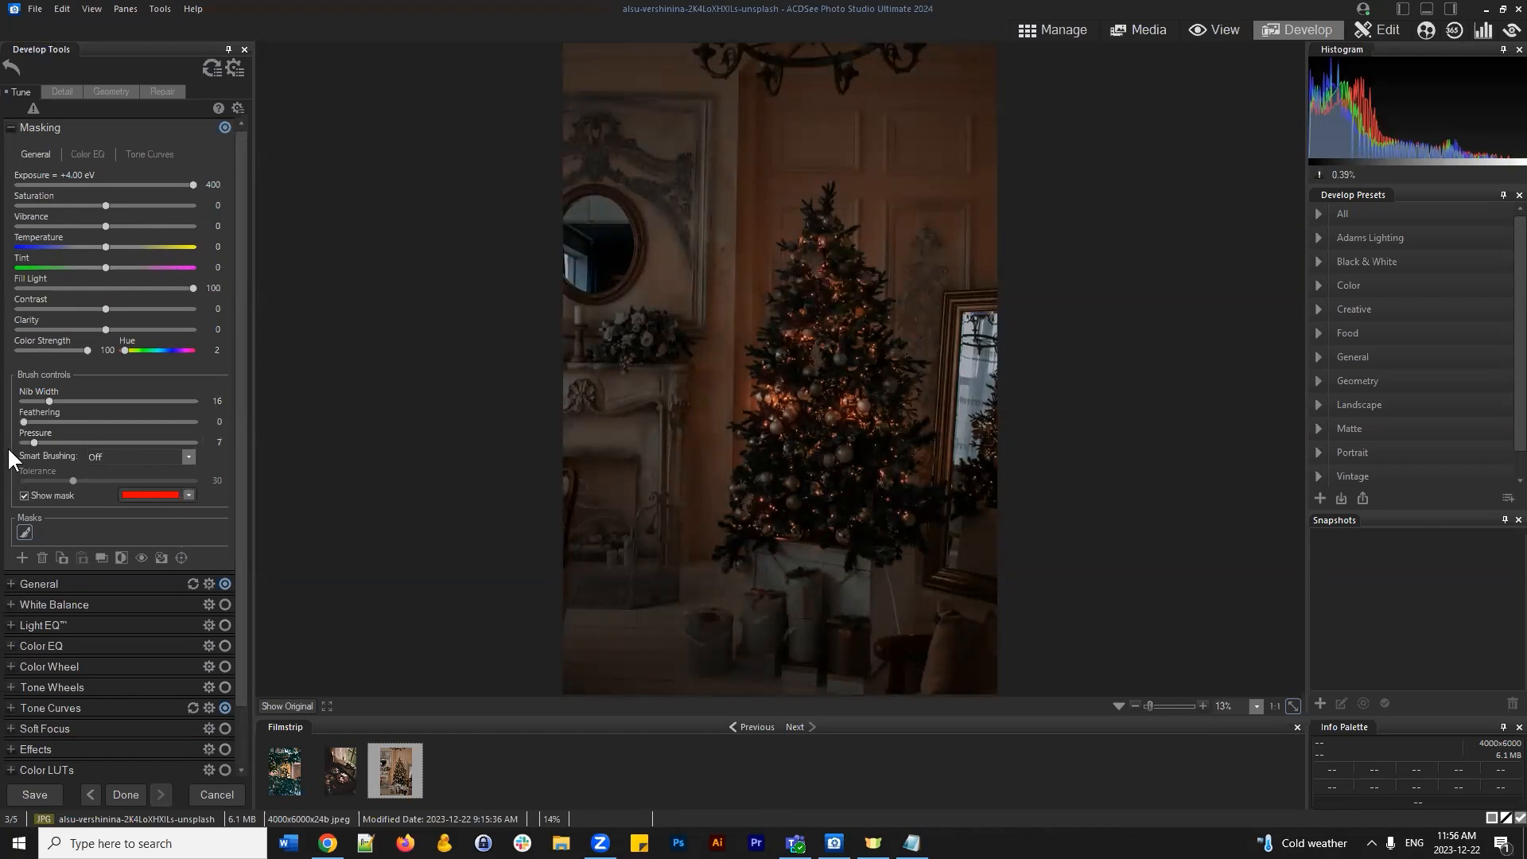
left_click_drag(36, 441, 203, 442)
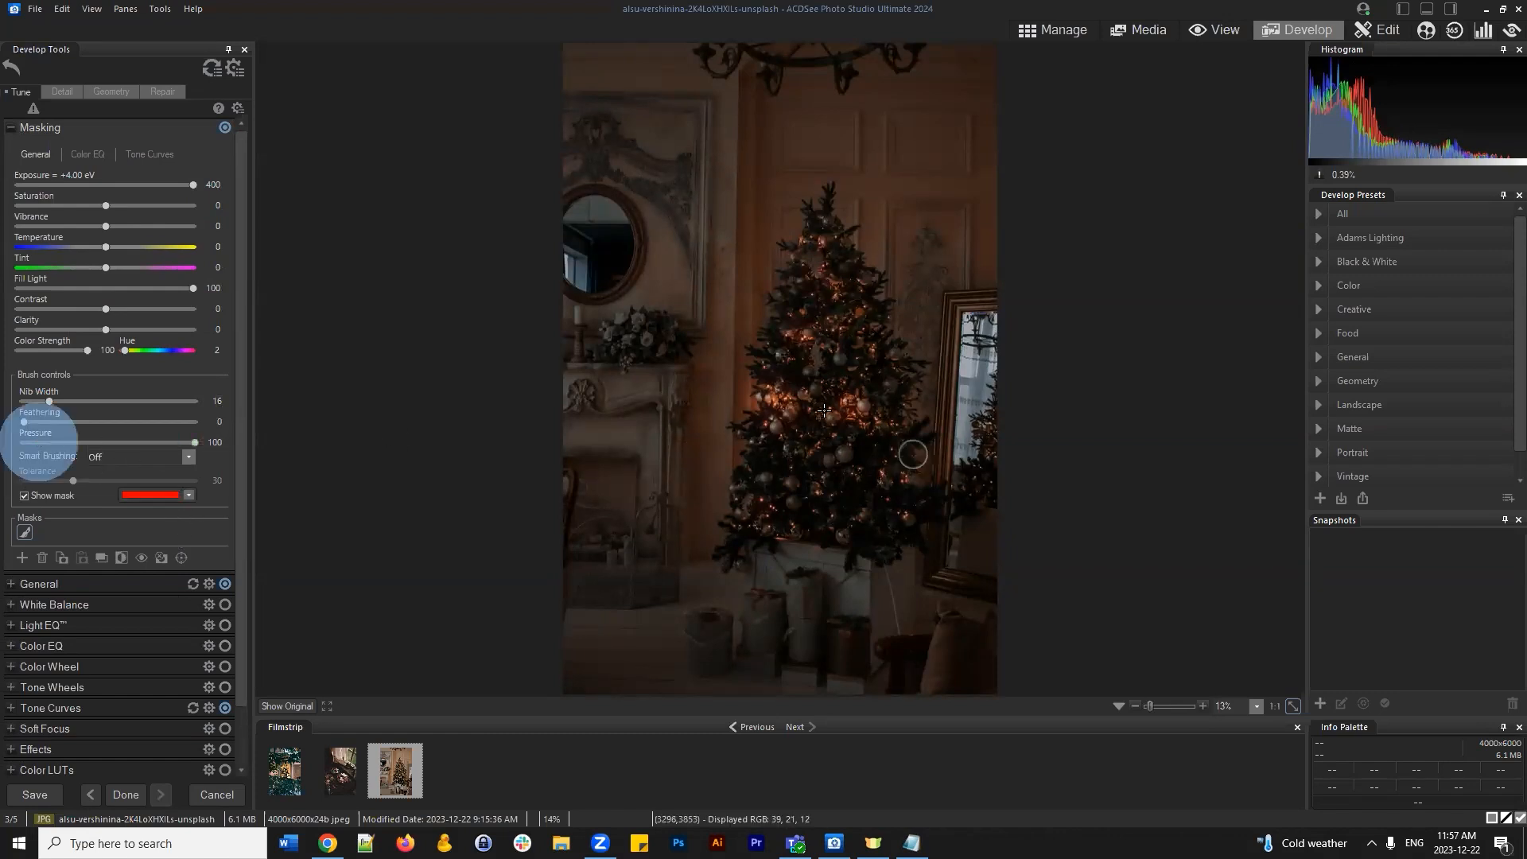
left_click(791, 398)
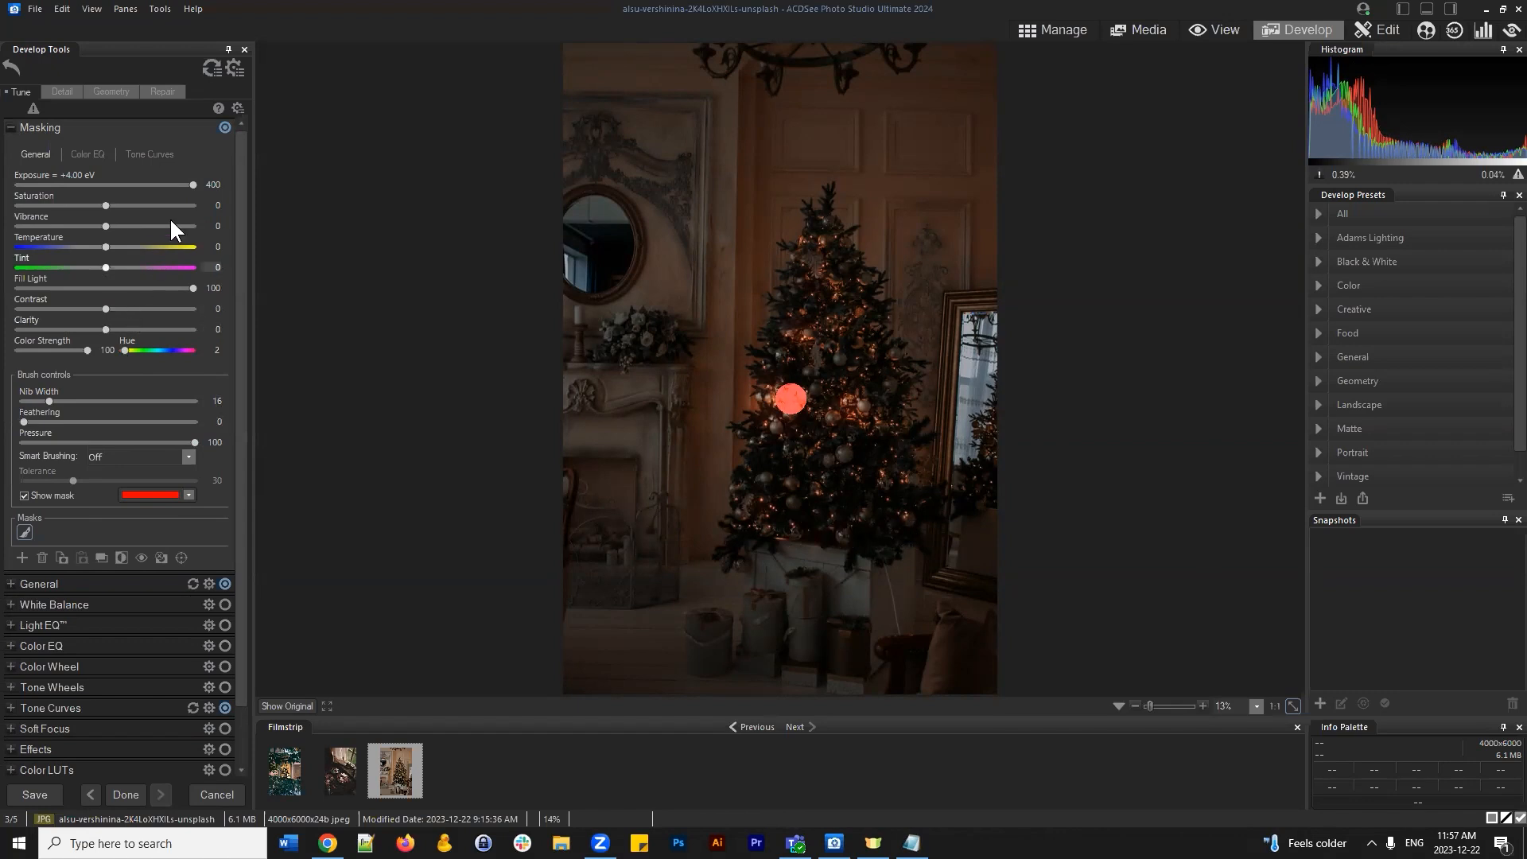
Set the mask's exposure to +1.99 eV and dab a second light beside the first with feathering 7
left_click(177, 181)
left_click_drag(177, 182, 225, 189)
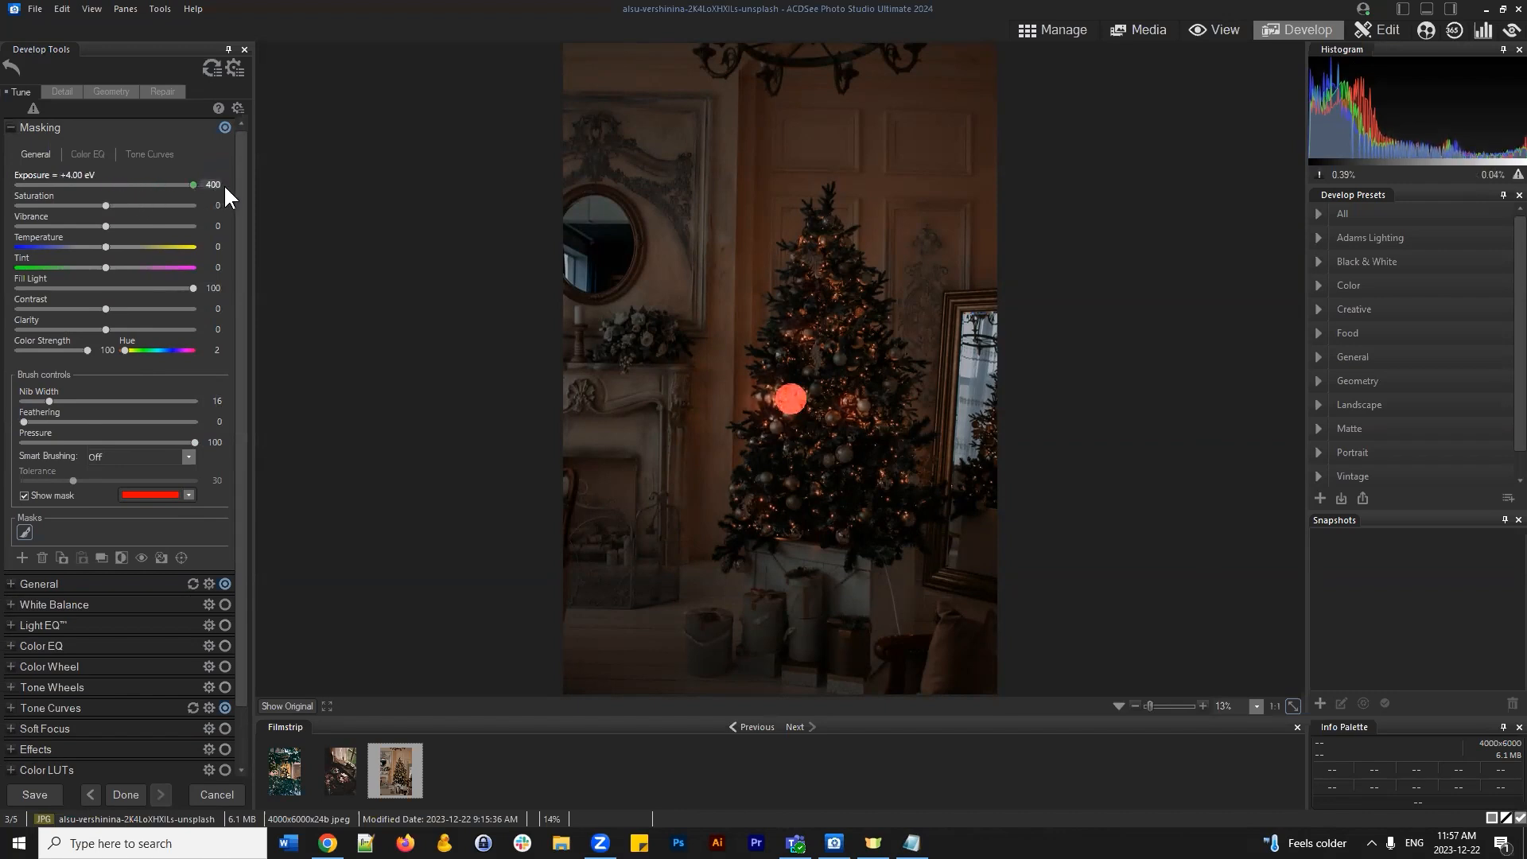
double_click(163, 185)
left_click_drag(106, 185, 163, 185)
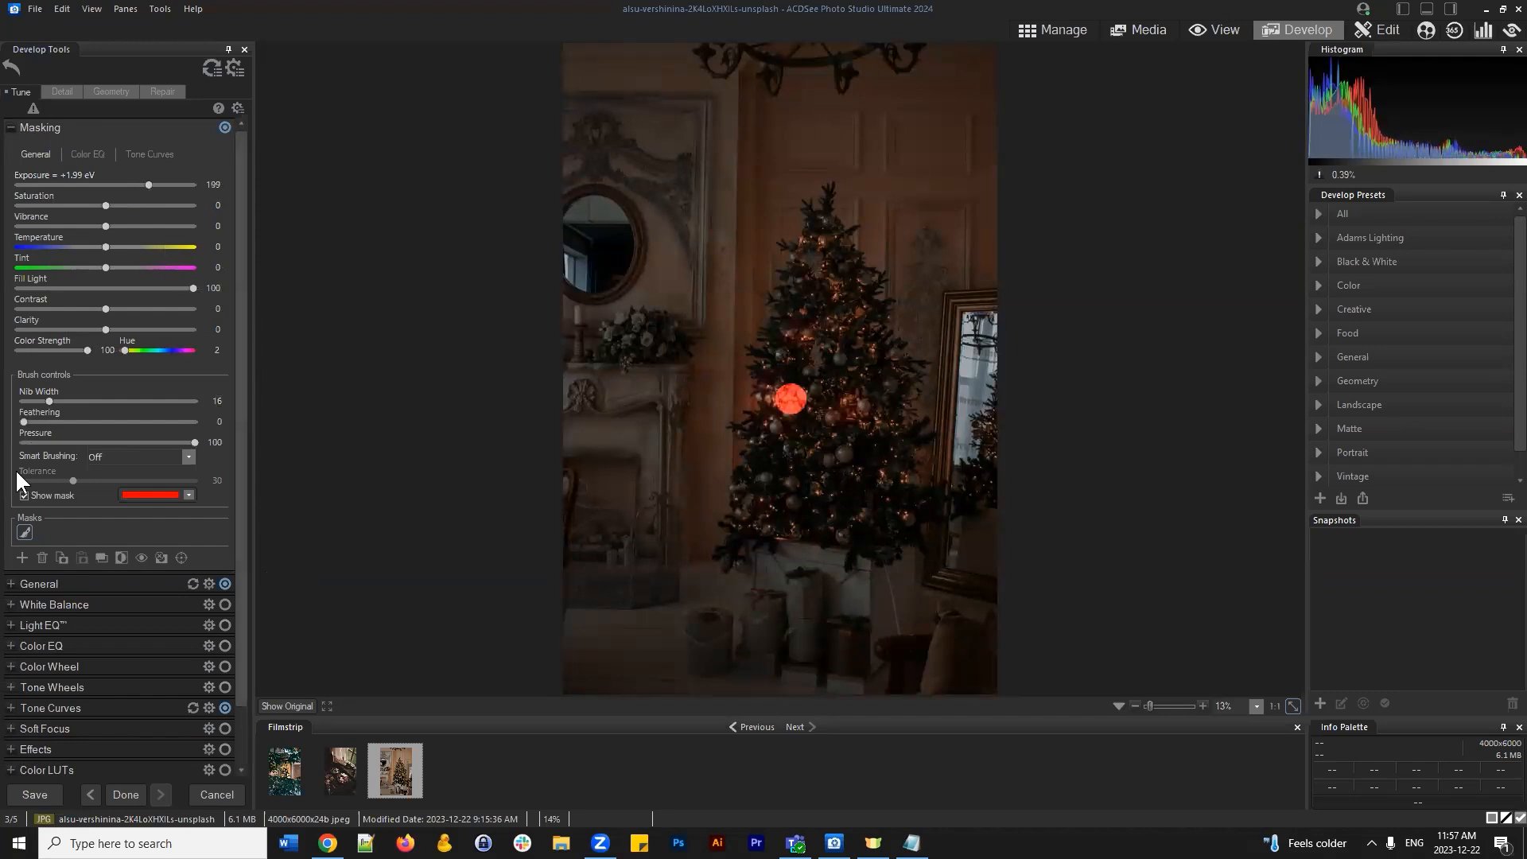
left_click(35, 421)
left_click(843, 407)
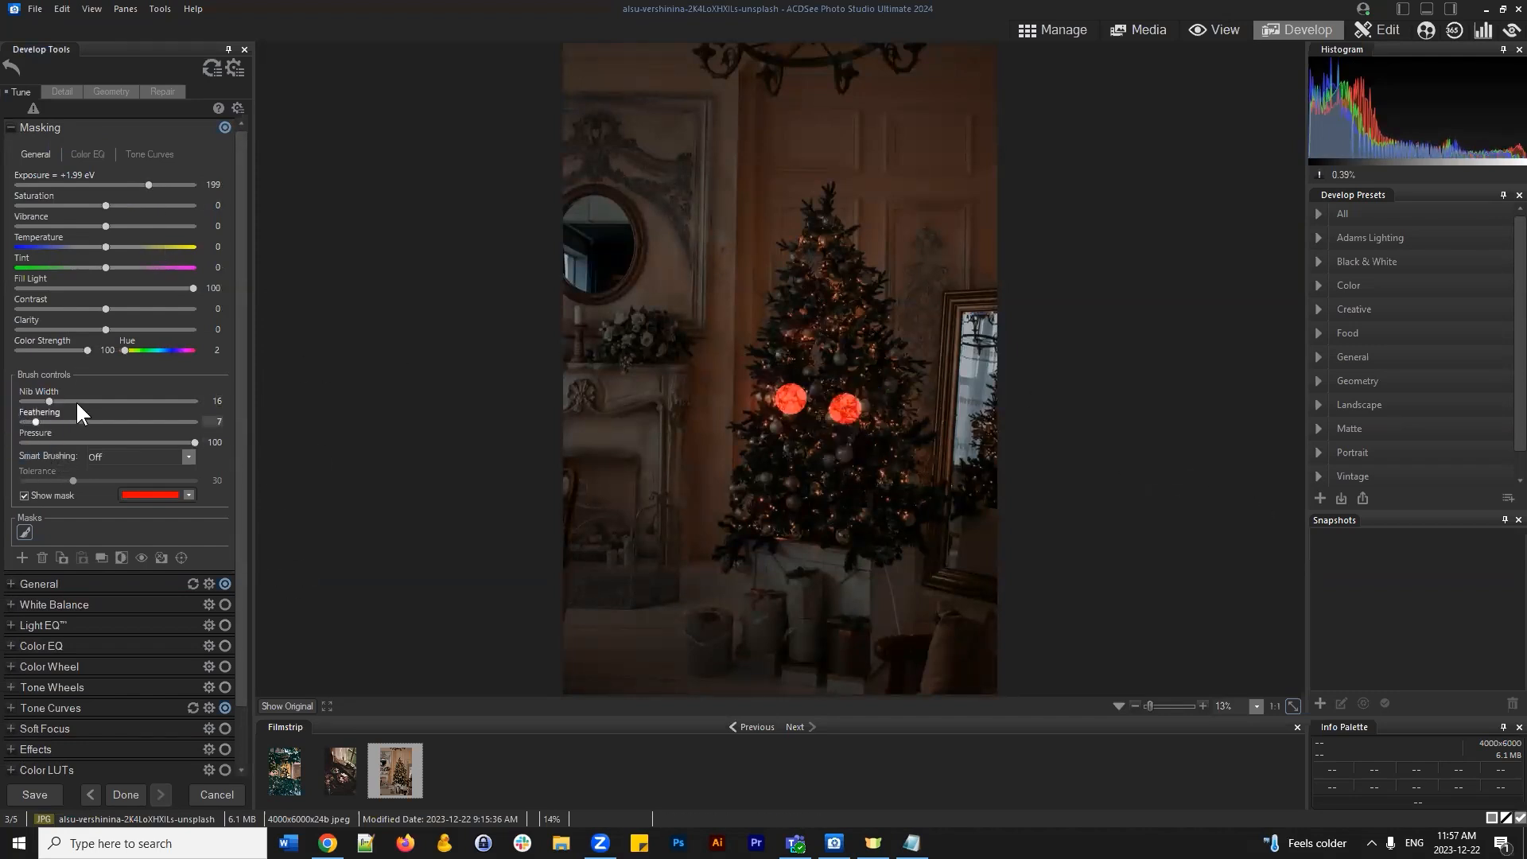
Warm the brushed lights with temperature 19 and set their exposure to +2.43 eV
left_click_drag(107, 246, 120, 246)
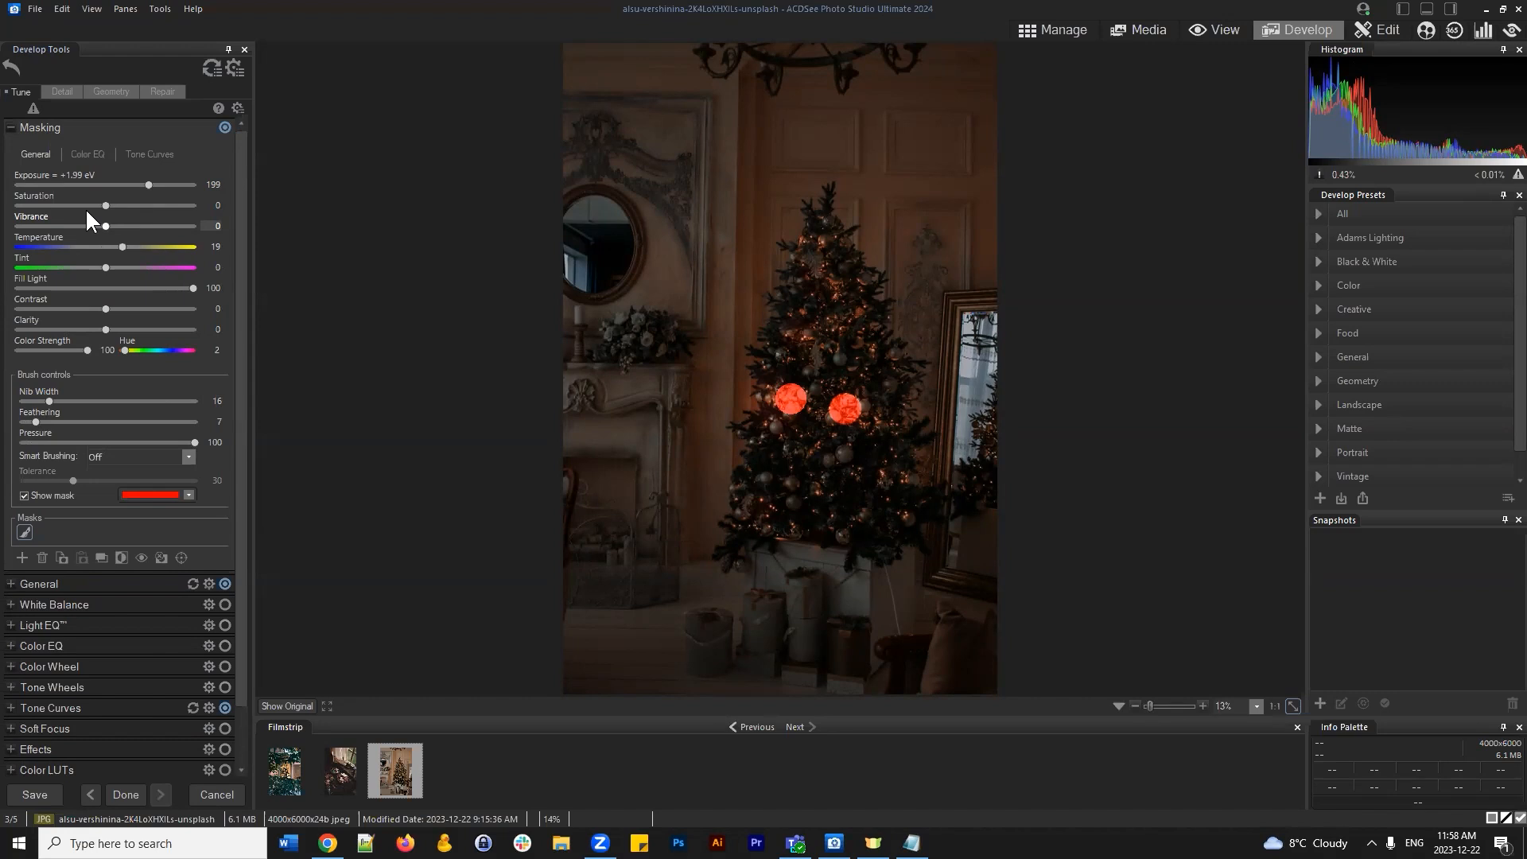
left_click_drag(144, 184, 104, 187)
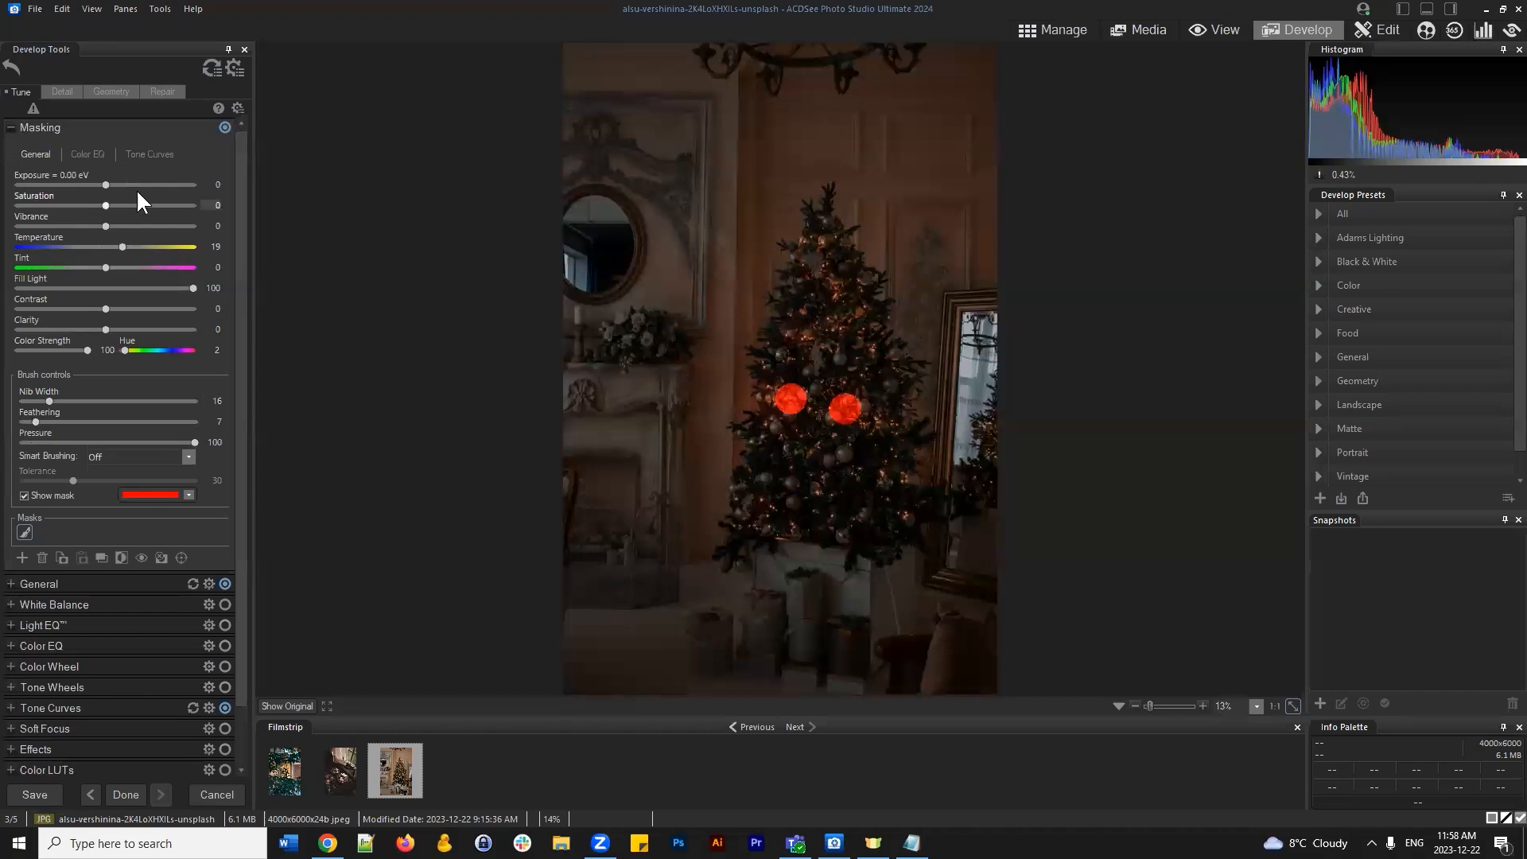
left_click_drag(123, 184, 158, 185)
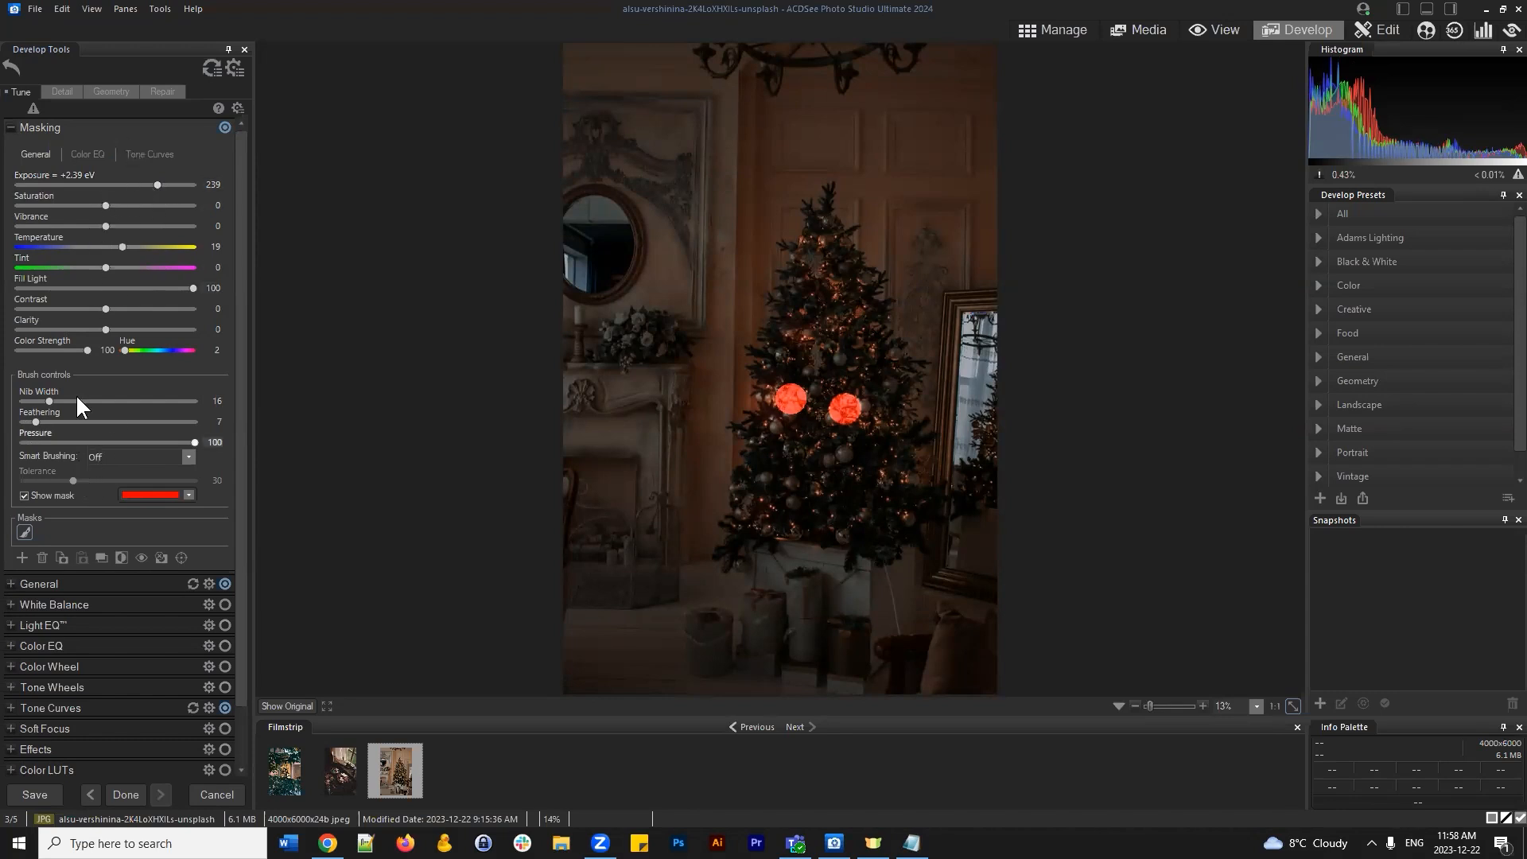
left_click_drag(159, 184, 158, 183)
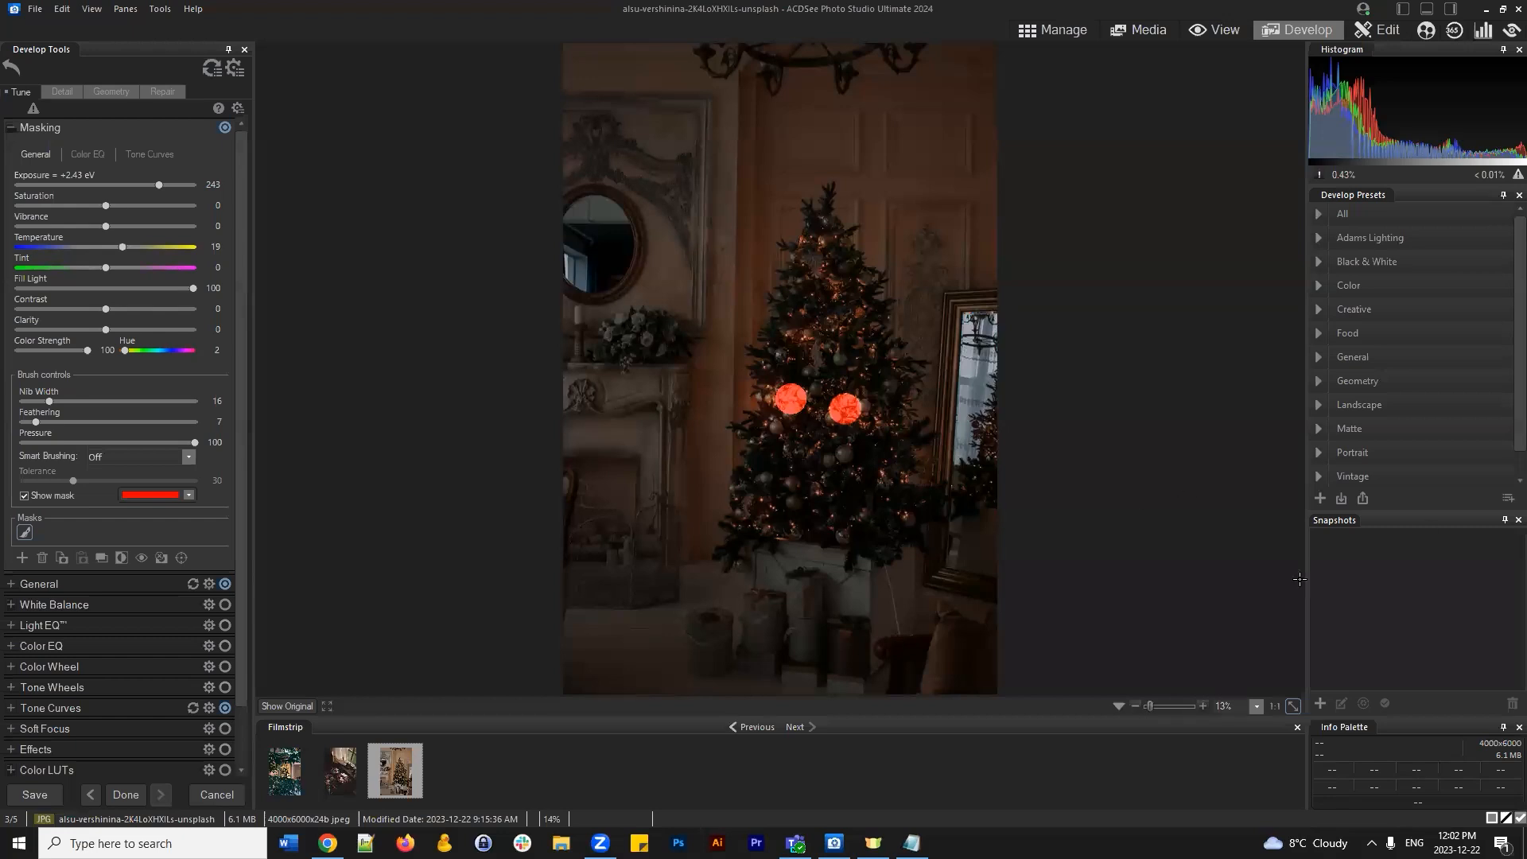
Return to Manage mode and discard the develop changes to the Christmas tree photo
left_click(1427, 598)
left_click(1039, 31)
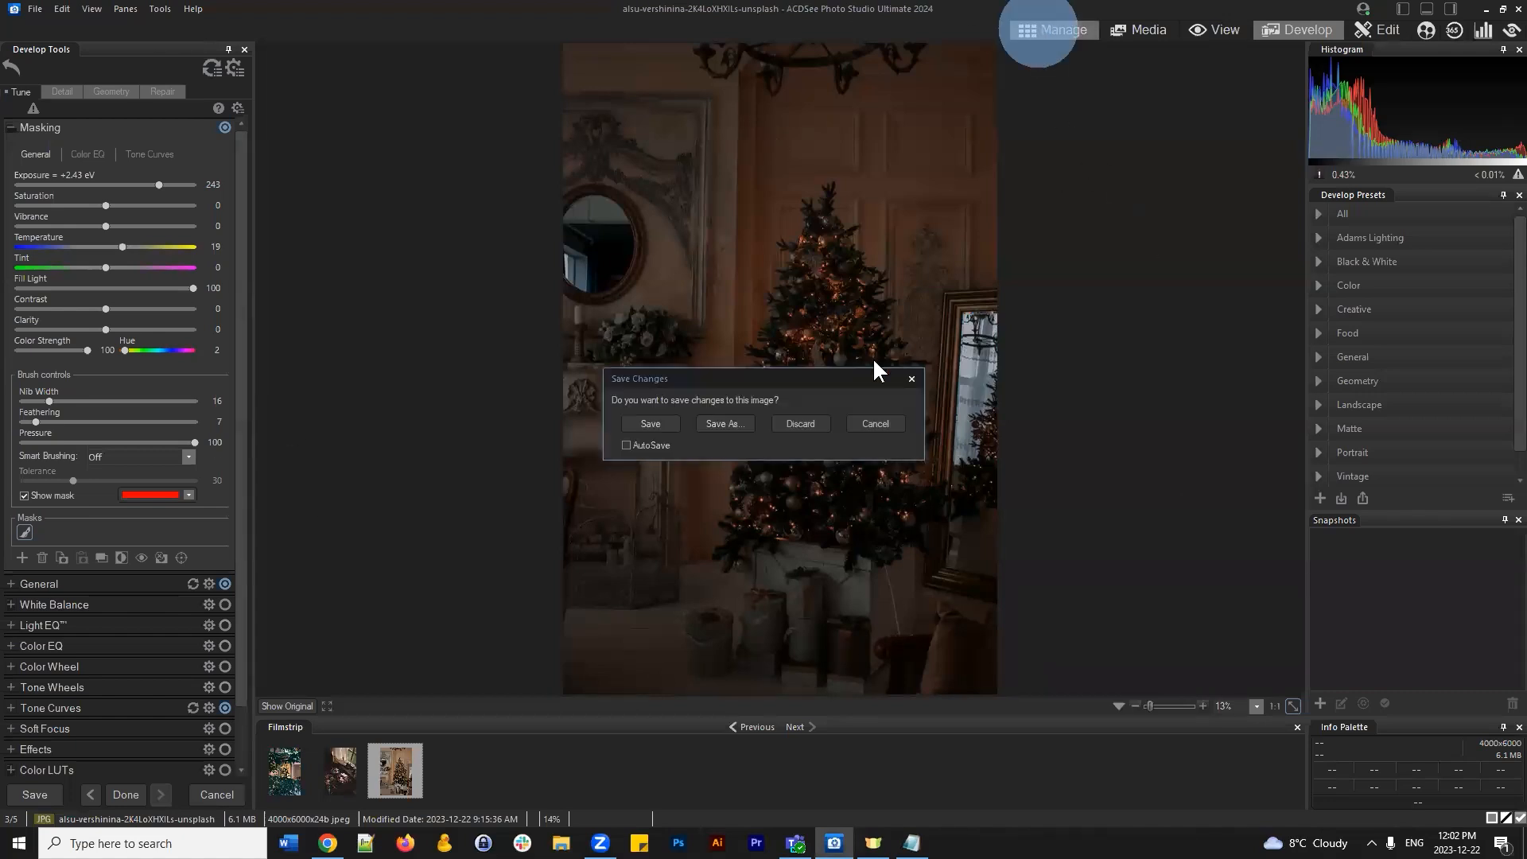
left_click(802, 426)
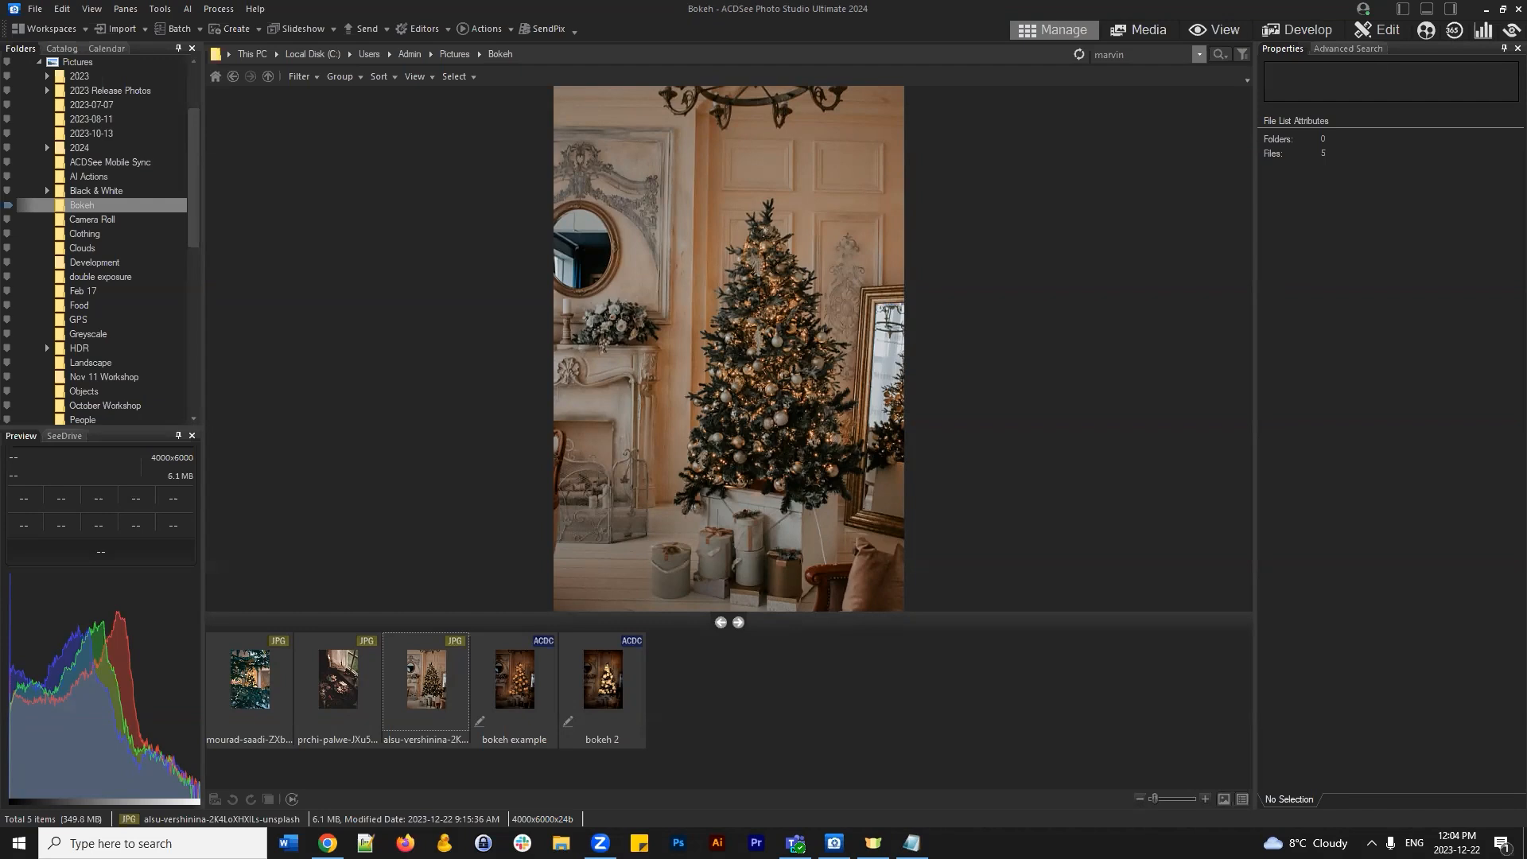
left_click(352, 442)
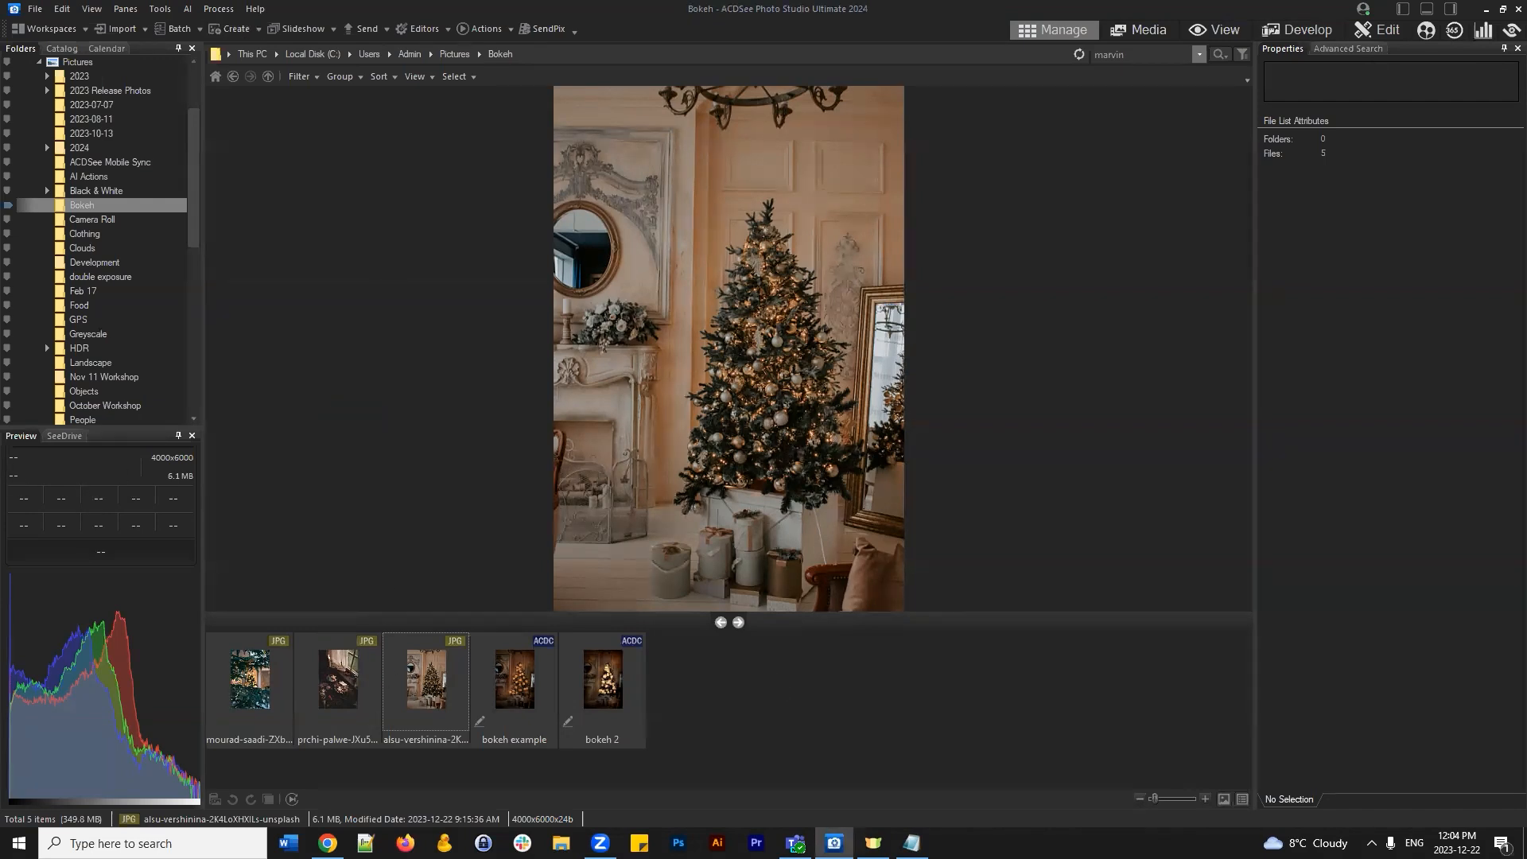